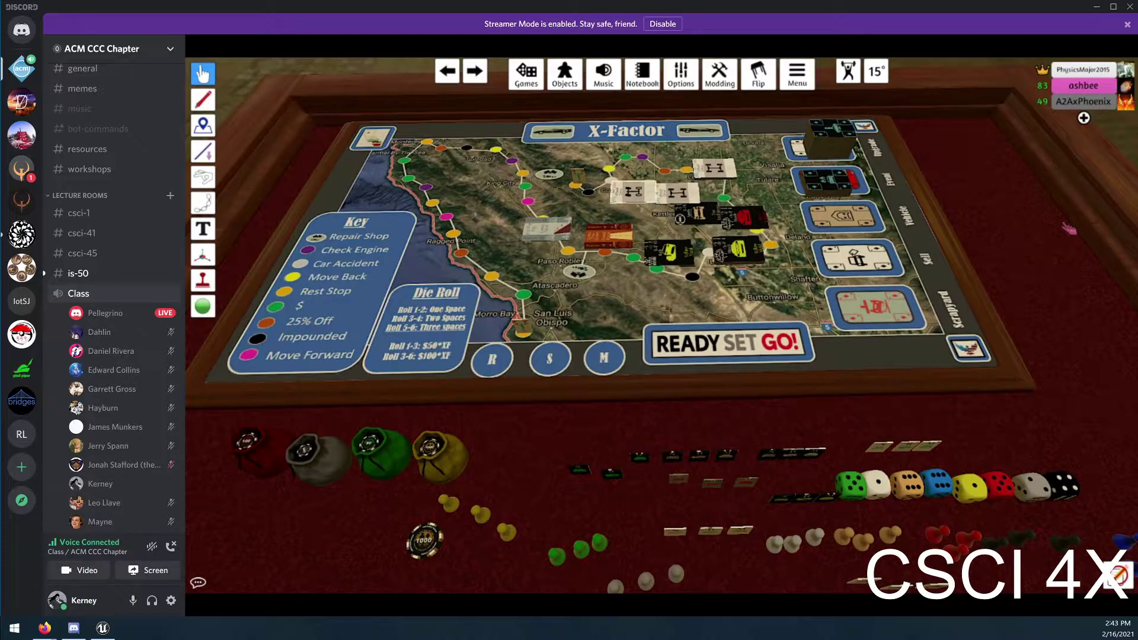
# Step: Open the X-Factor game notebook and read the Rules page's contents and setup instructions
pyautogui.click(642, 74)
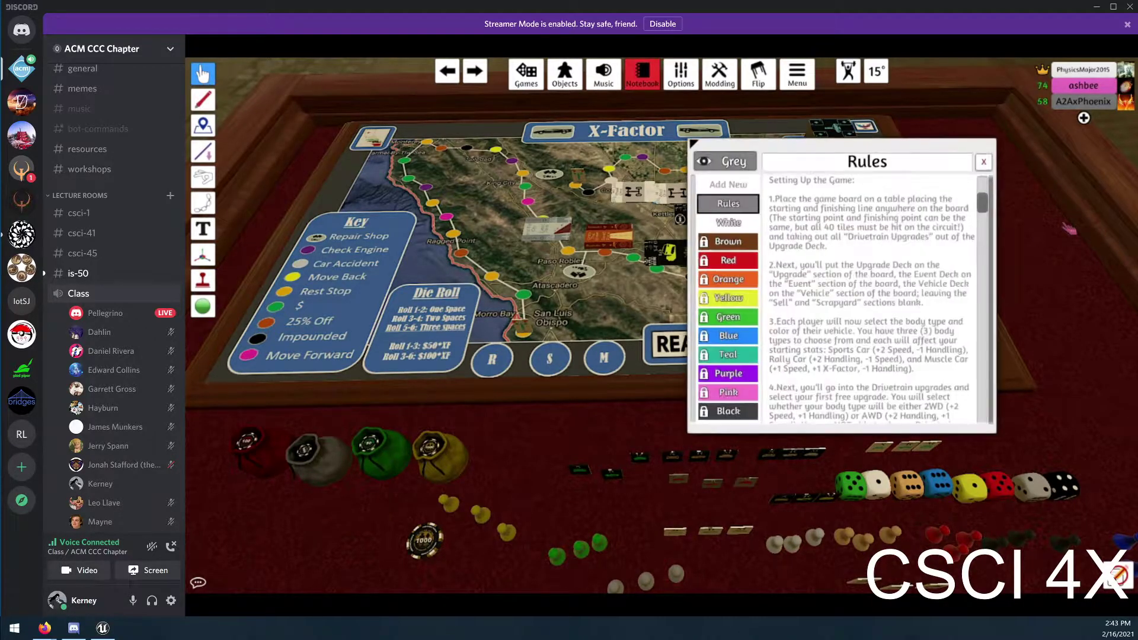
pyautogui.scroll(-3, 870, 300)
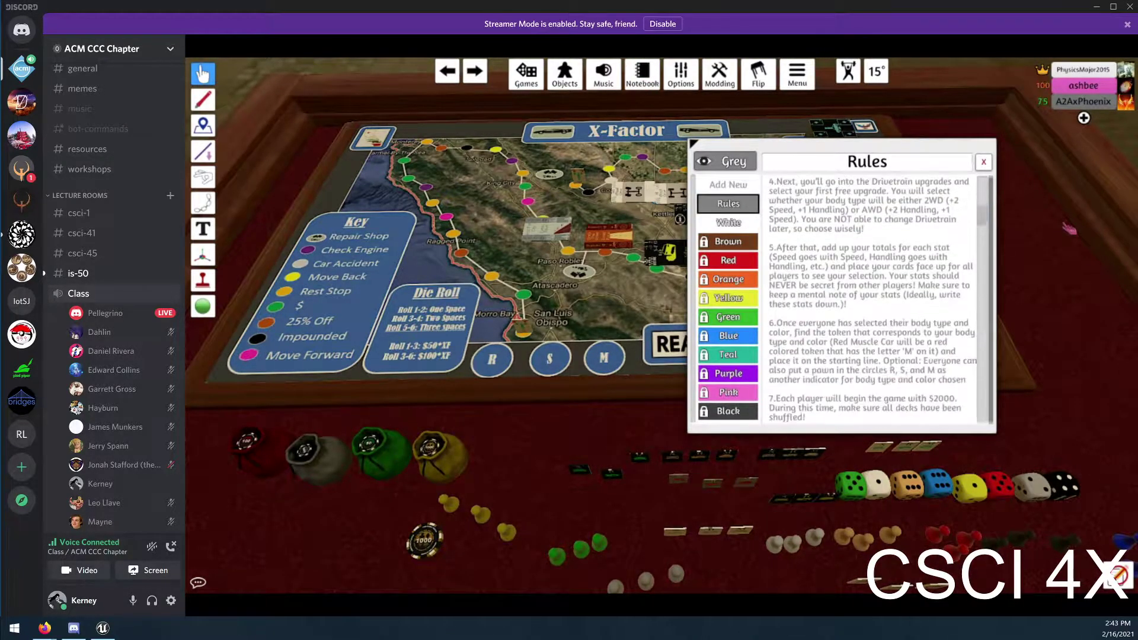
pyautogui.scroll(-1, 871, 299)
pyautogui.scroll(8, 871, 300)
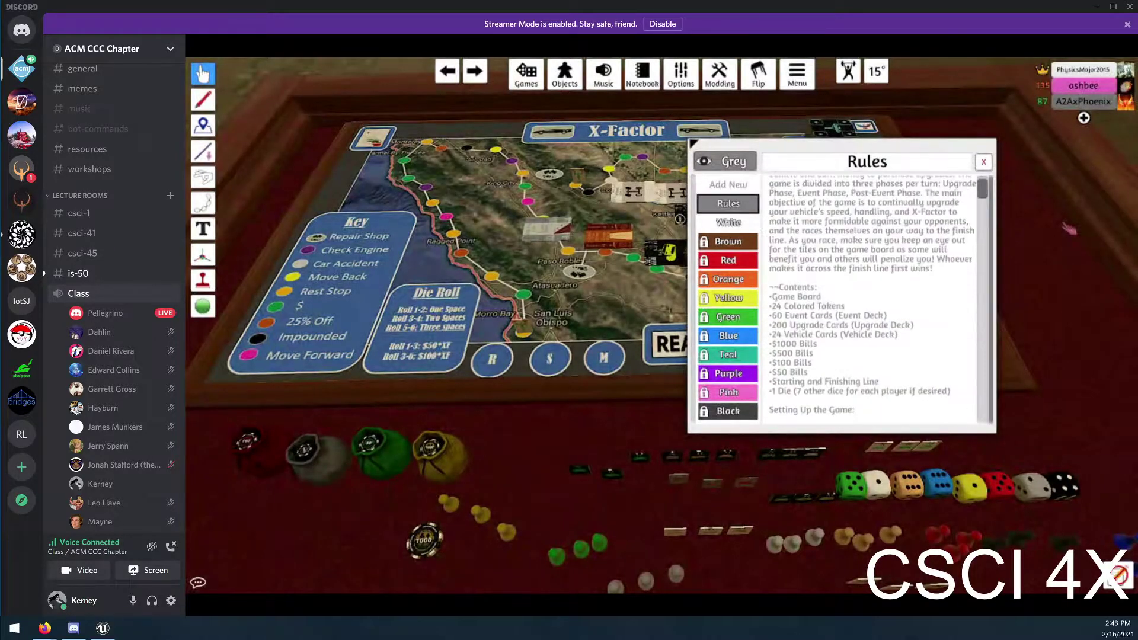
pyautogui.scroll(-3, 871, 299)
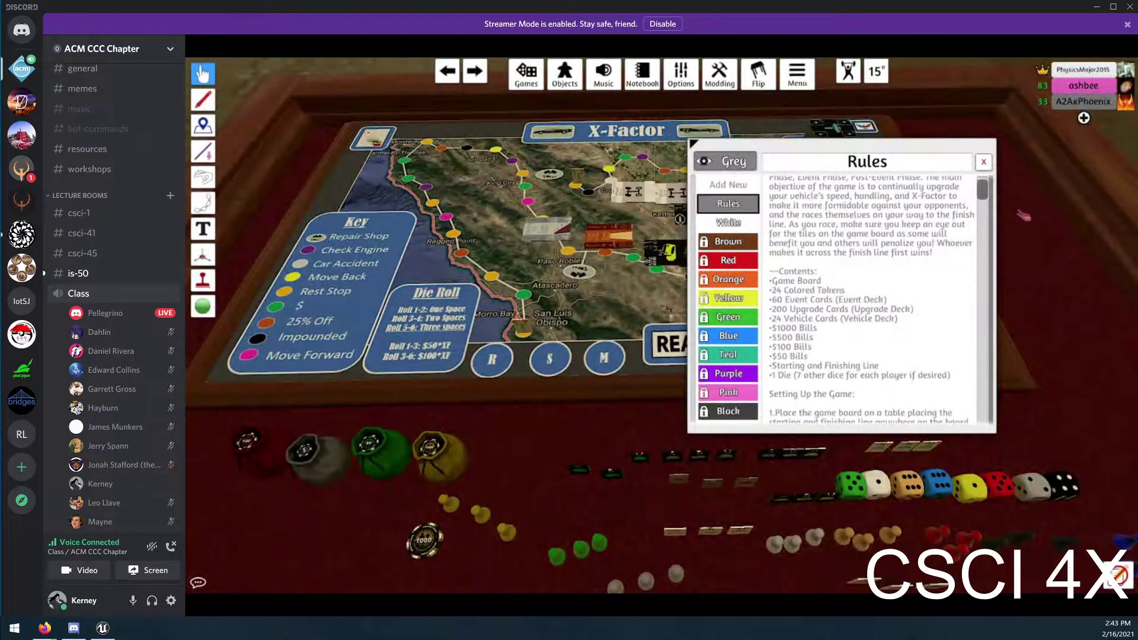
pyautogui.scroll(2, 901, 163)
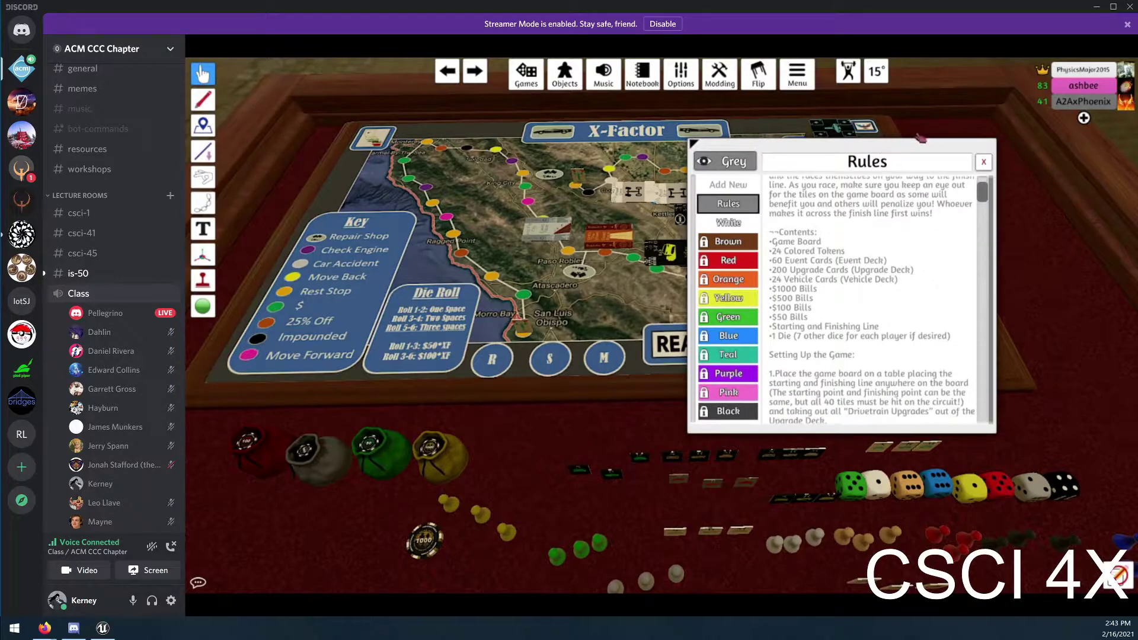
pyautogui.scroll(-1, 870, 300)
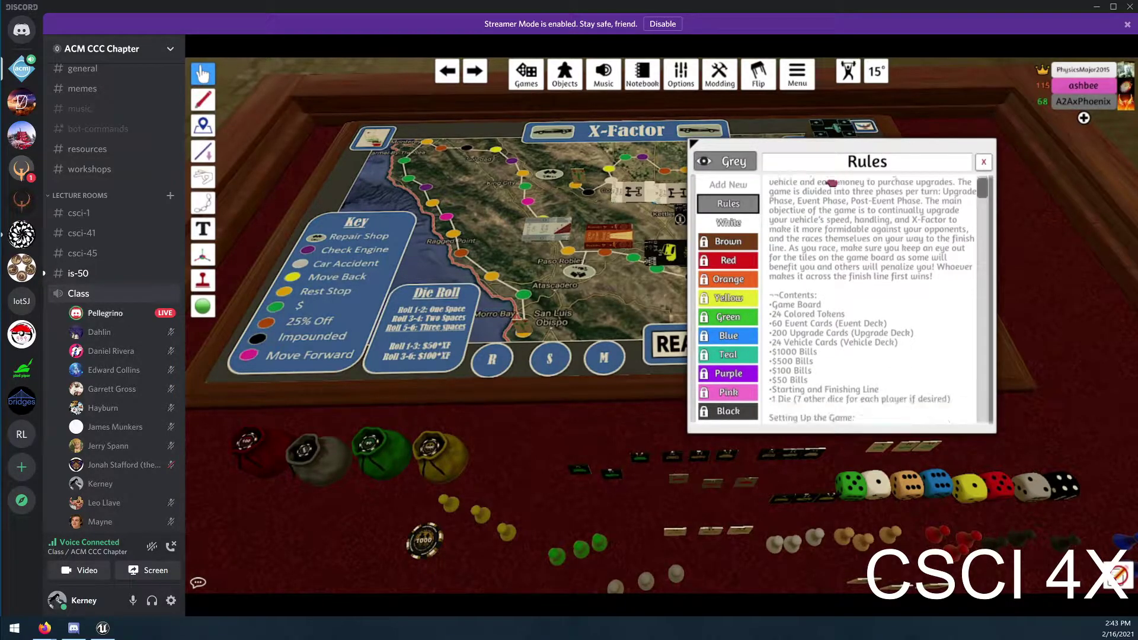
pyautogui.scroll(-3, 871, 299)
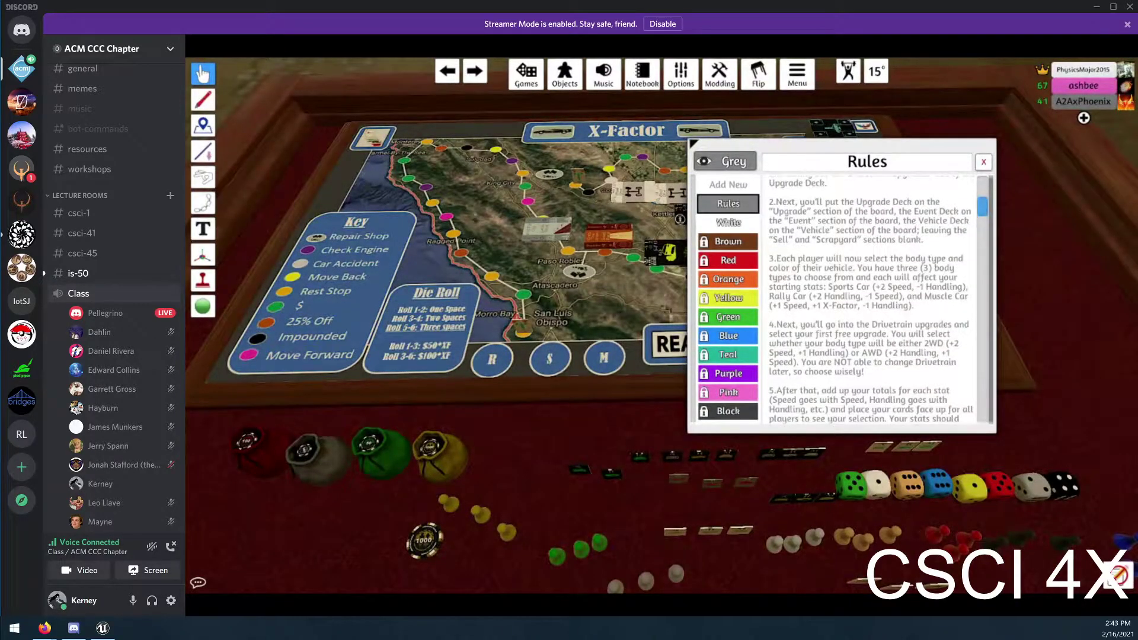
# Step: Switch to Unreal Editor with EnvironmentProject and close its Message Log window
pyautogui.click(102, 628)
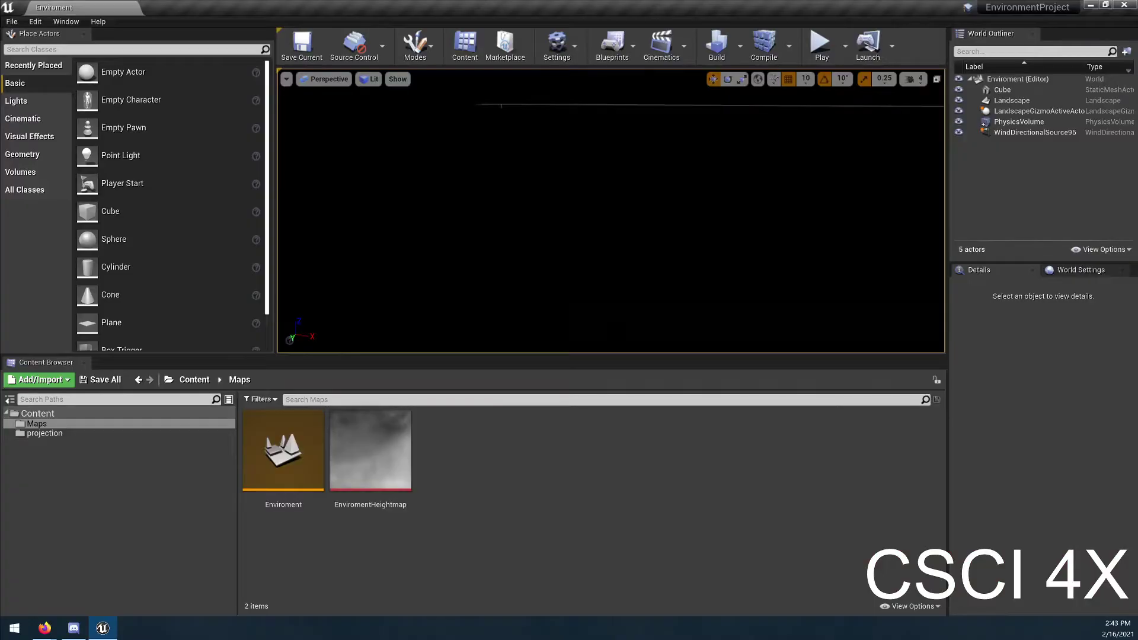
pyautogui.moveTo(432, 12); pyautogui.dragTo(0, 12)
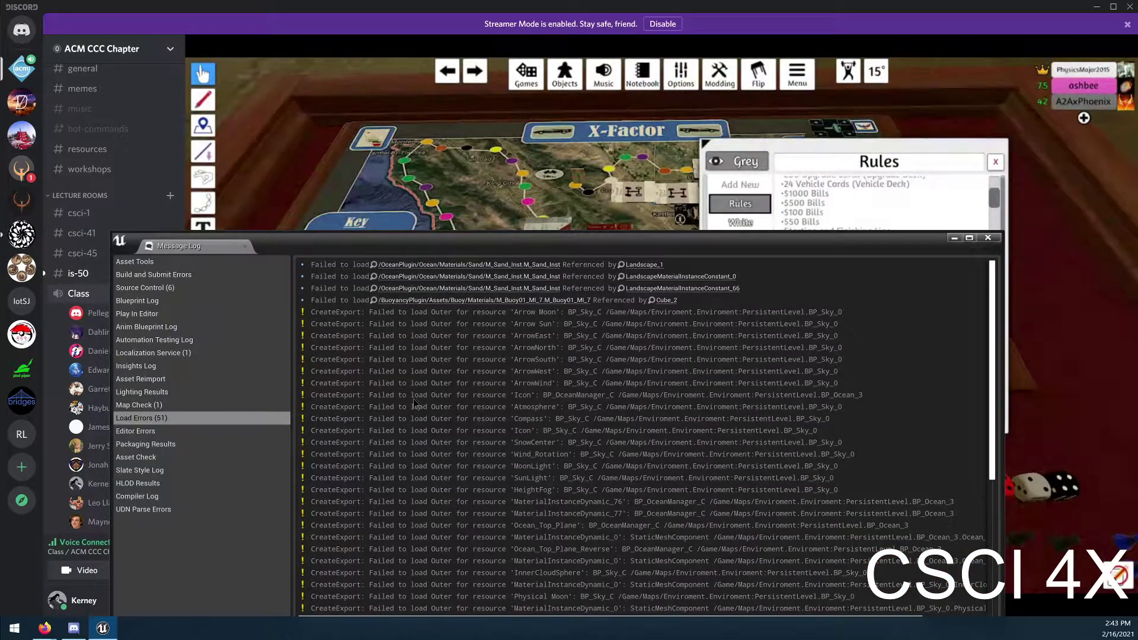
pyautogui.click(989, 238)
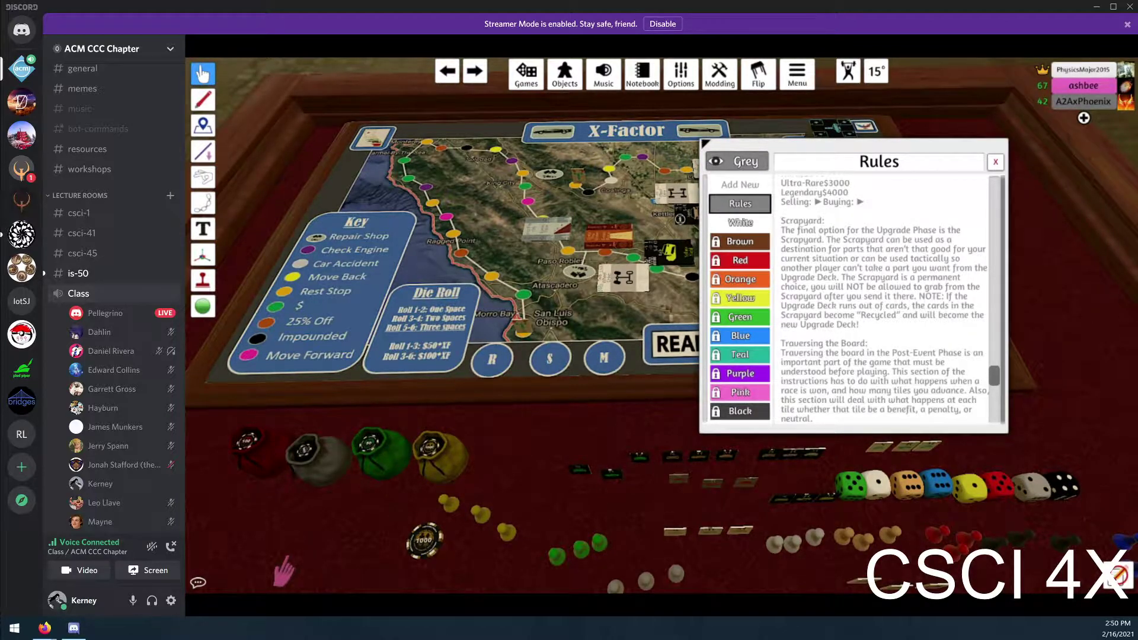
# Step: Review the X-Factor rules from Traversing the Board back through the Scrapyard and Shop sections
pyautogui.moveTo(981, 381); pyautogui.dragTo(966, 372)
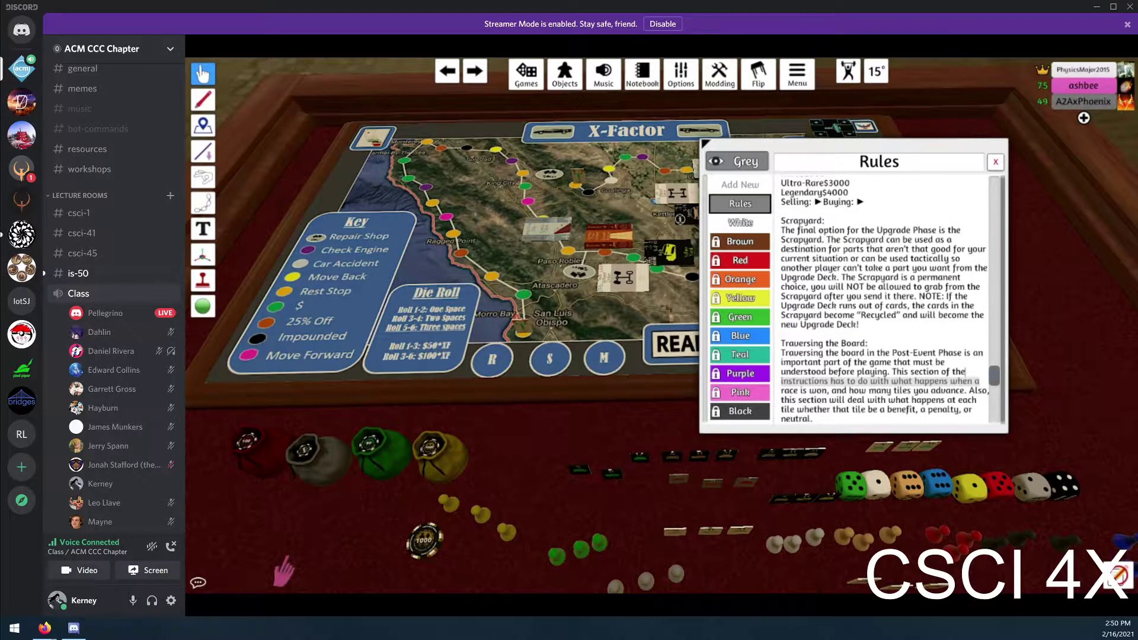
pyautogui.scroll(8, 890, 299)
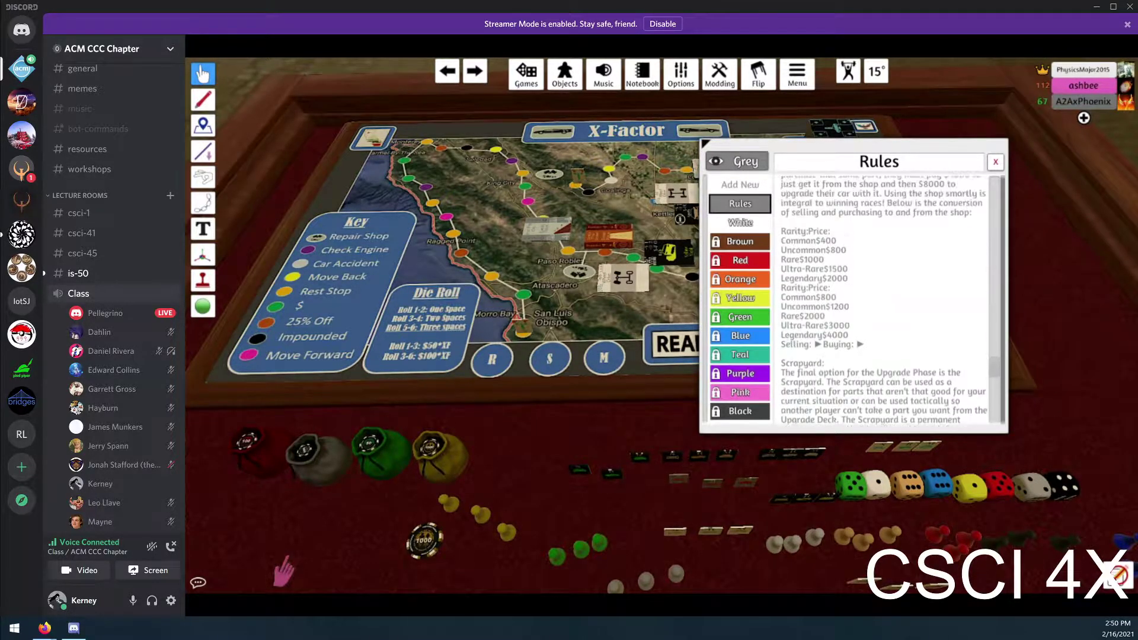
pyautogui.scroll(8, 883, 299)
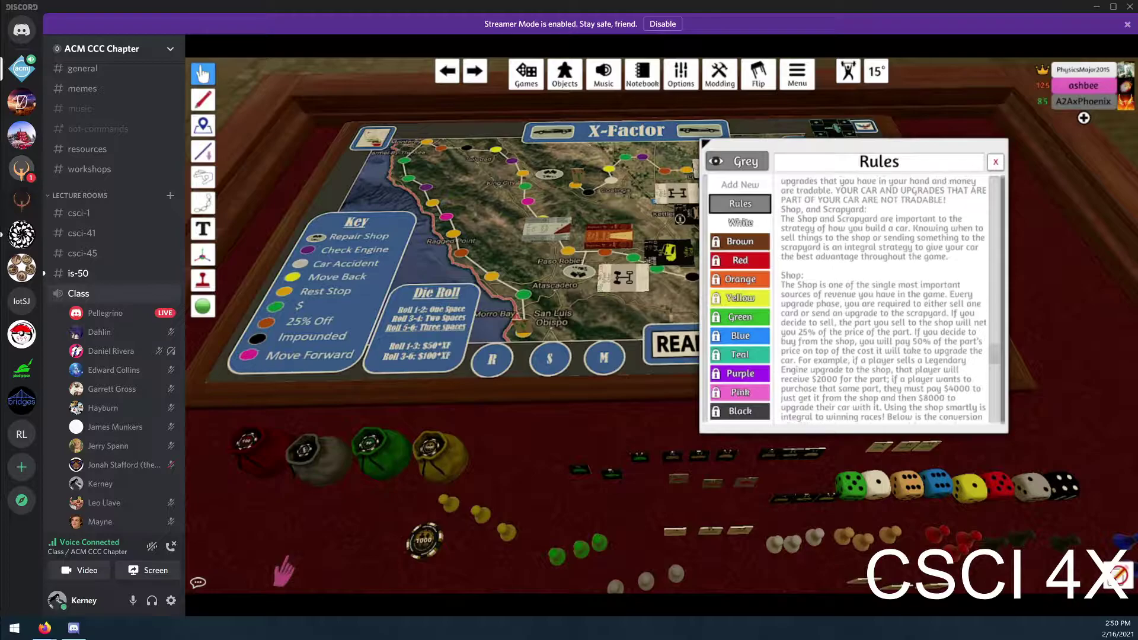
pyautogui.scroll(3, 883, 300)
pyautogui.scroll(5, 884, 300)
pyautogui.scroll(8, 884, 299)
pyautogui.scroll(8, 884, 300)
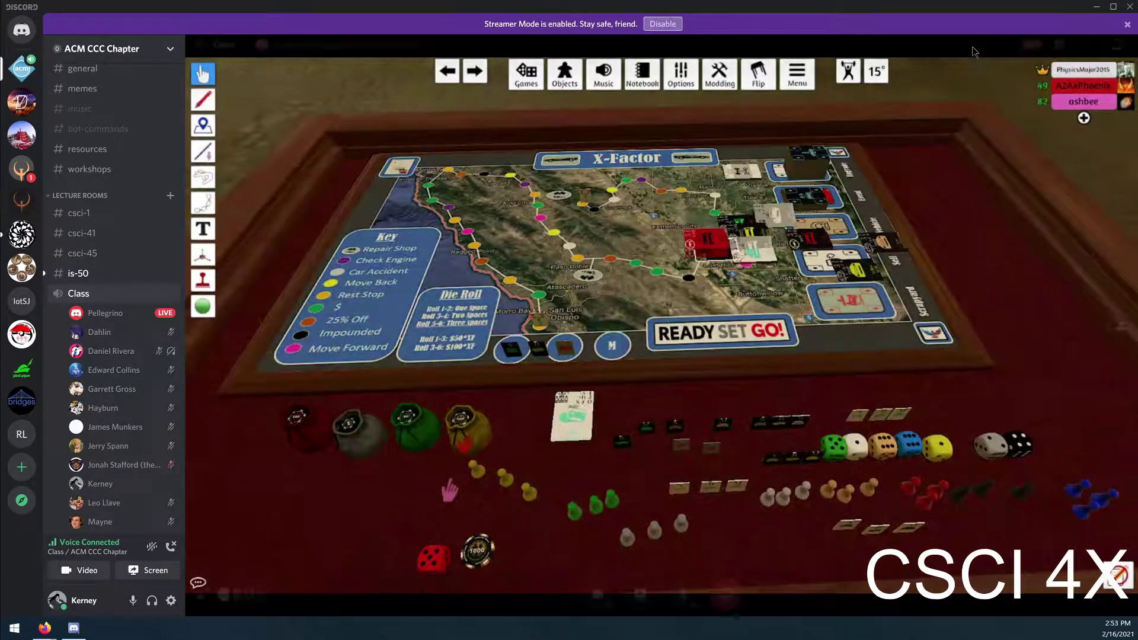
# Step: Leave the shared stream view and read the newer messages in the is-50 channel
pyautogui.rightClick(135, 313)
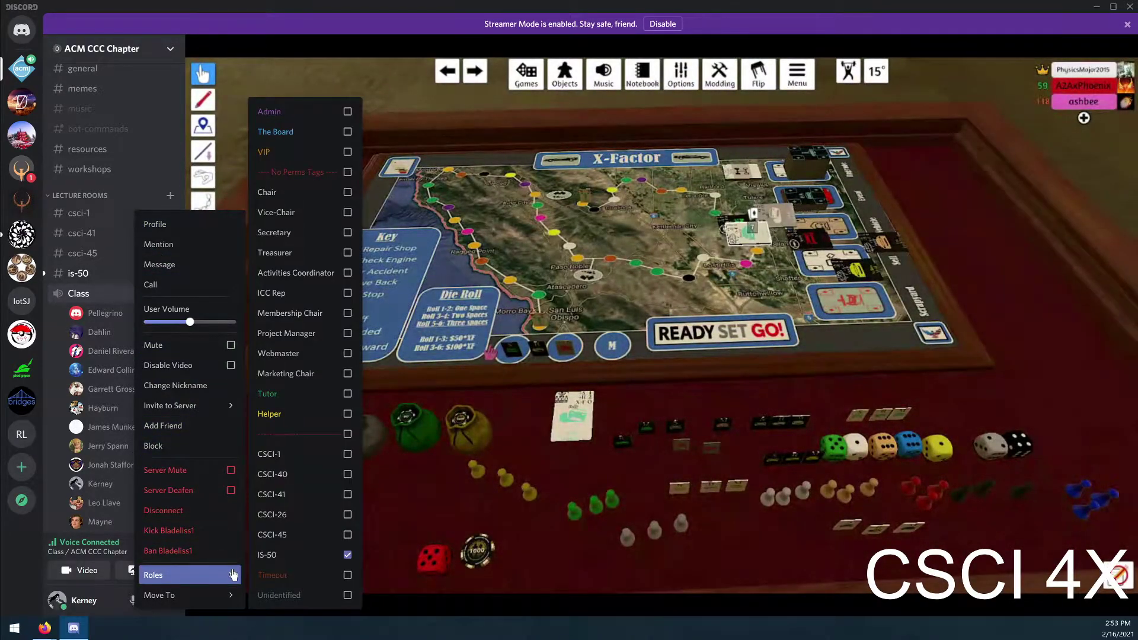
pyautogui.click(620, 385)
pyautogui.click(733, 594)
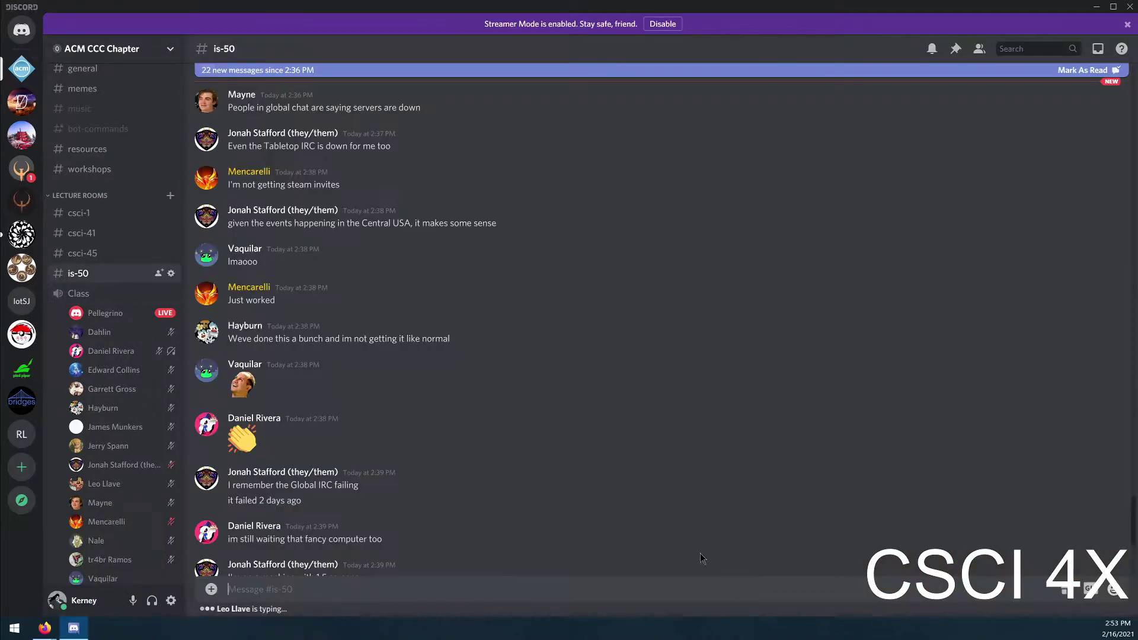
pyautogui.scroll(-6, 464, 480)
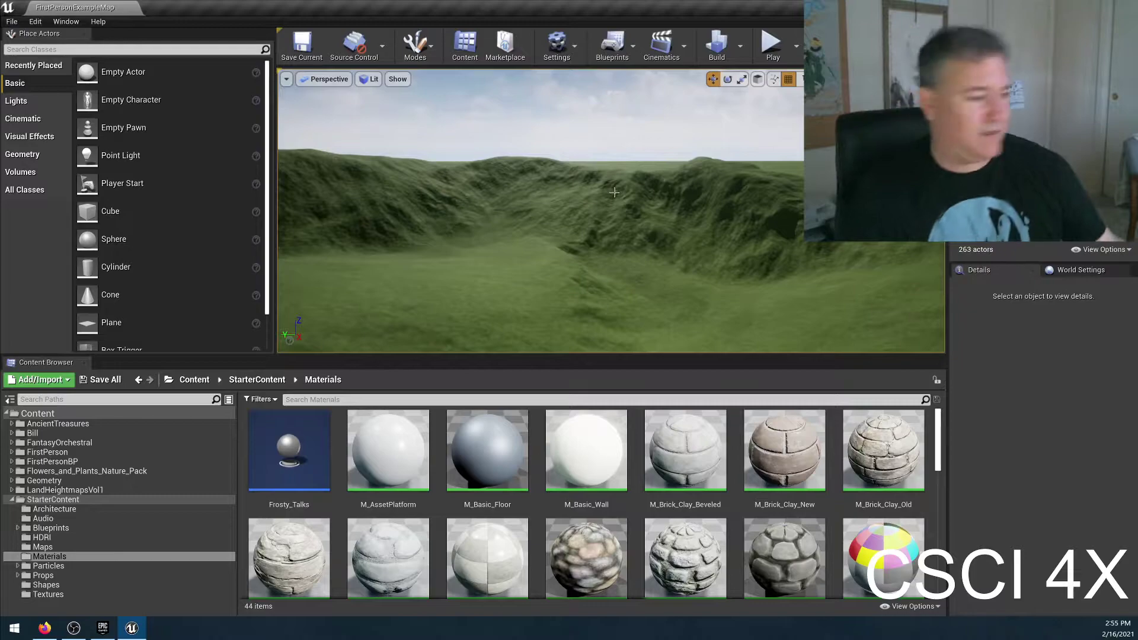
# Step: Examine the FirstPersonExampleMap landscape in Unreal Editor, including the hills, valleys and water
pyautogui.moveTo(544, 146)
pyautogui.mouseDown(button='right')
pyautogui.moveTo(474, 231)
pyautogui.moveTo(367, 119)
pyautogui.moveTo(297, 178)
pyautogui.moveTo(544, 146)
pyautogui.mouseUp(button='right')
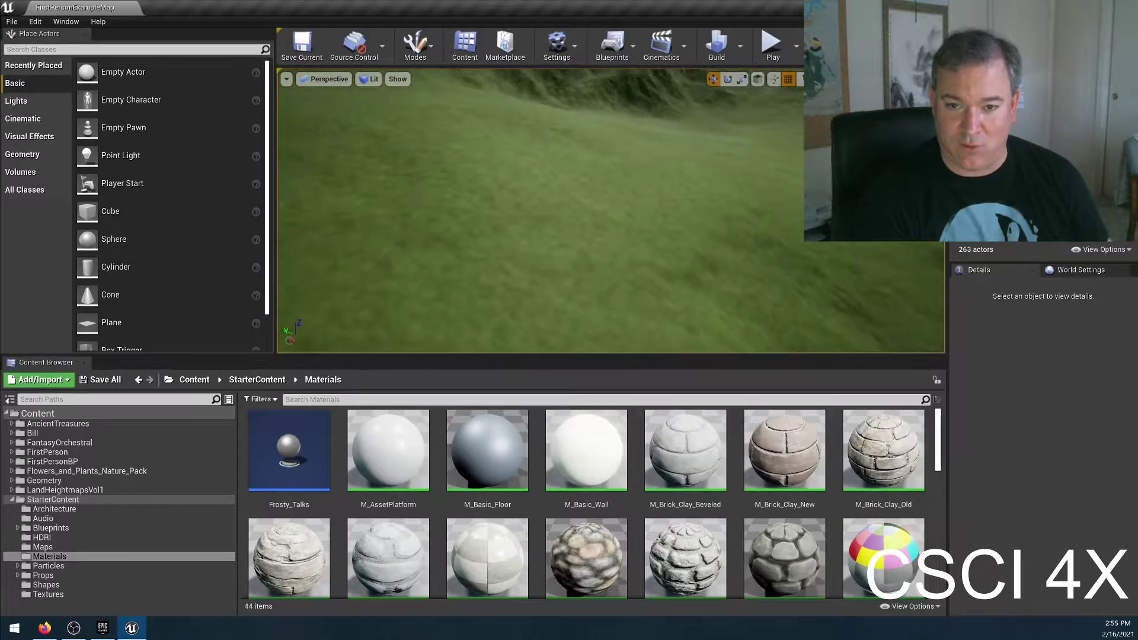
pyautogui.moveTo(610, 211); pyautogui.dragTo(540, 203, button='right')
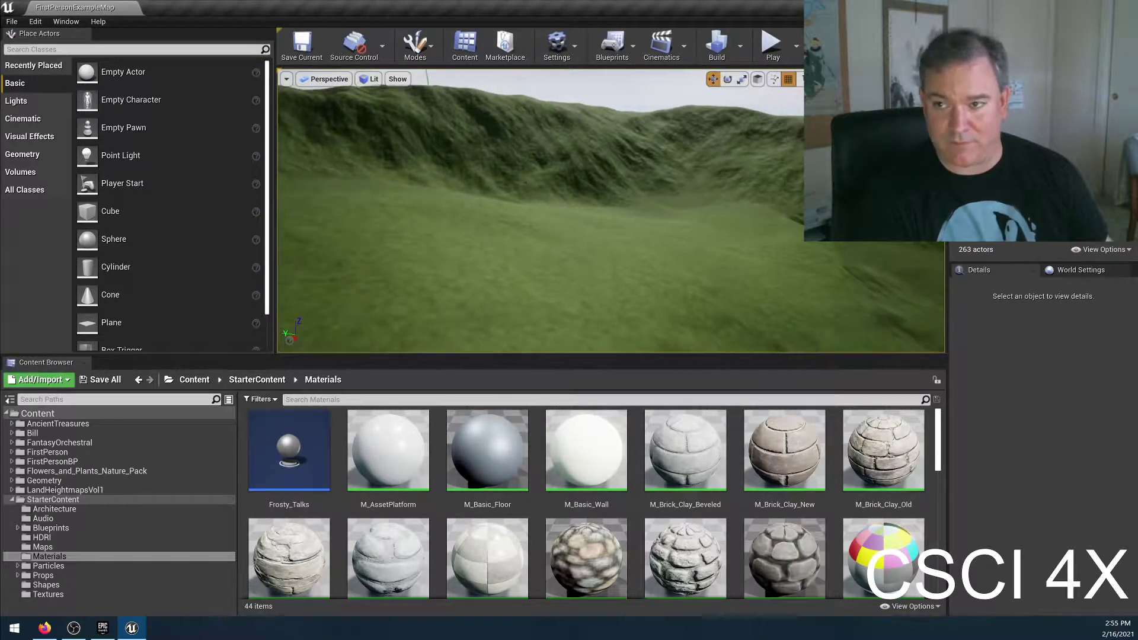
pyautogui.moveTo(611, 211); pyautogui.dragTo(673, 213, button='right')
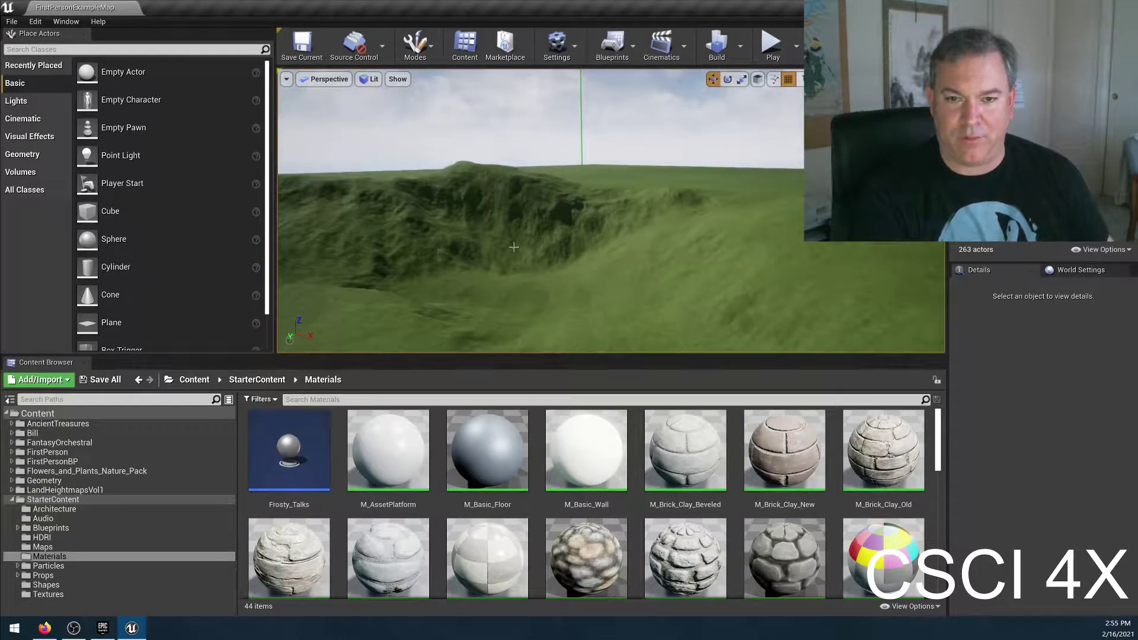
pyautogui.moveTo(474, 192)
pyautogui.mouseDown(button='right')
pyautogui.moveTo(499, 191)
pyautogui.moveTo(498, 166)
pyautogui.moveTo(504, 178)
pyautogui.moveTo(474, 192)
pyautogui.mouseUp(button='right')
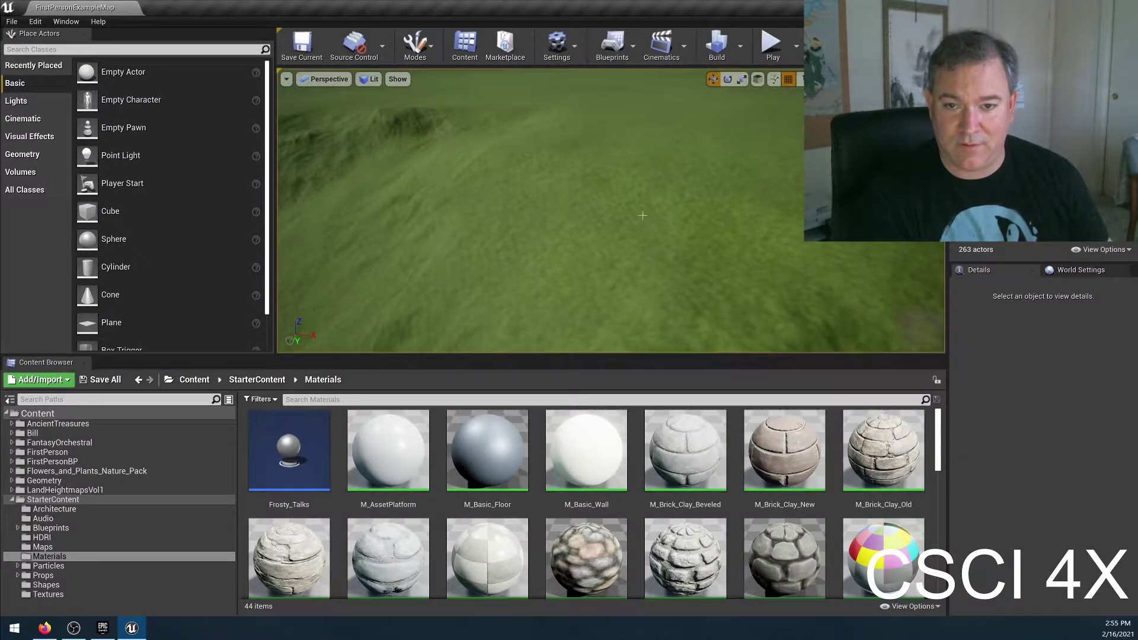
pyautogui.moveTo(633, 234); pyautogui.dragTo(614, 205, button='right')
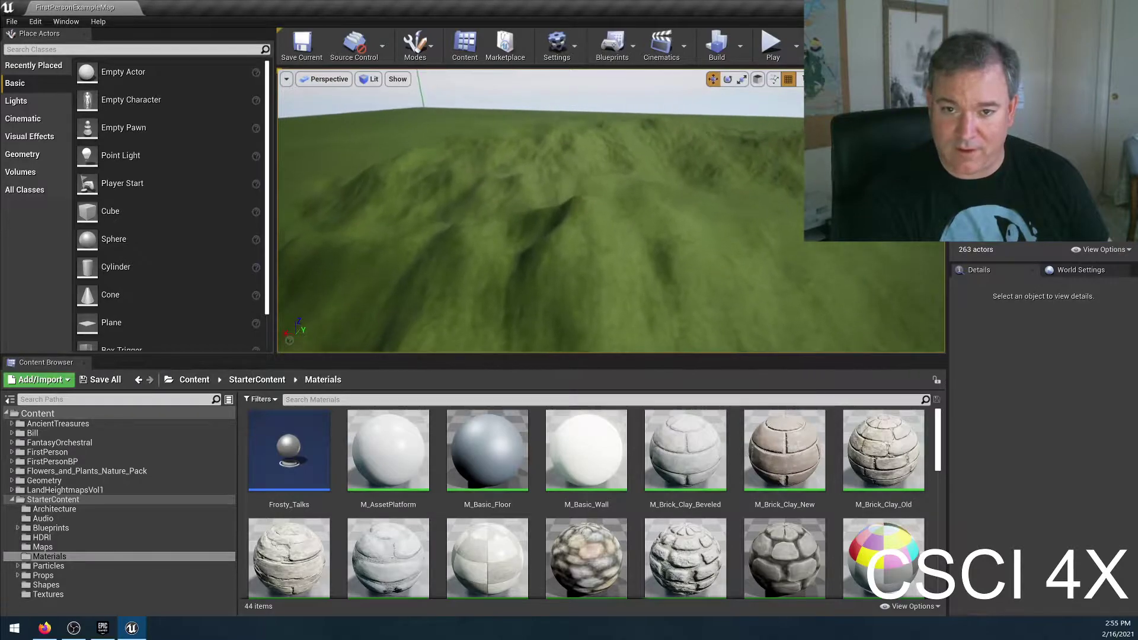
pyautogui.moveTo(615, 205); pyautogui.dragTo(615, 219, button='right')
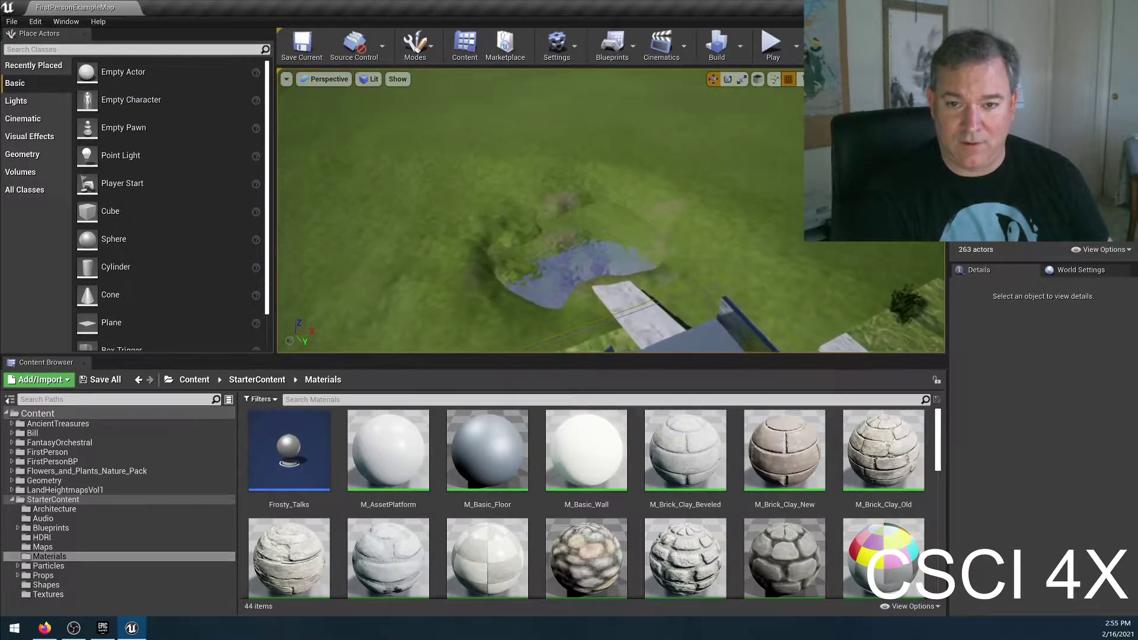
pyautogui.moveTo(615, 220); pyautogui.dragTo(613, 226, button='right')
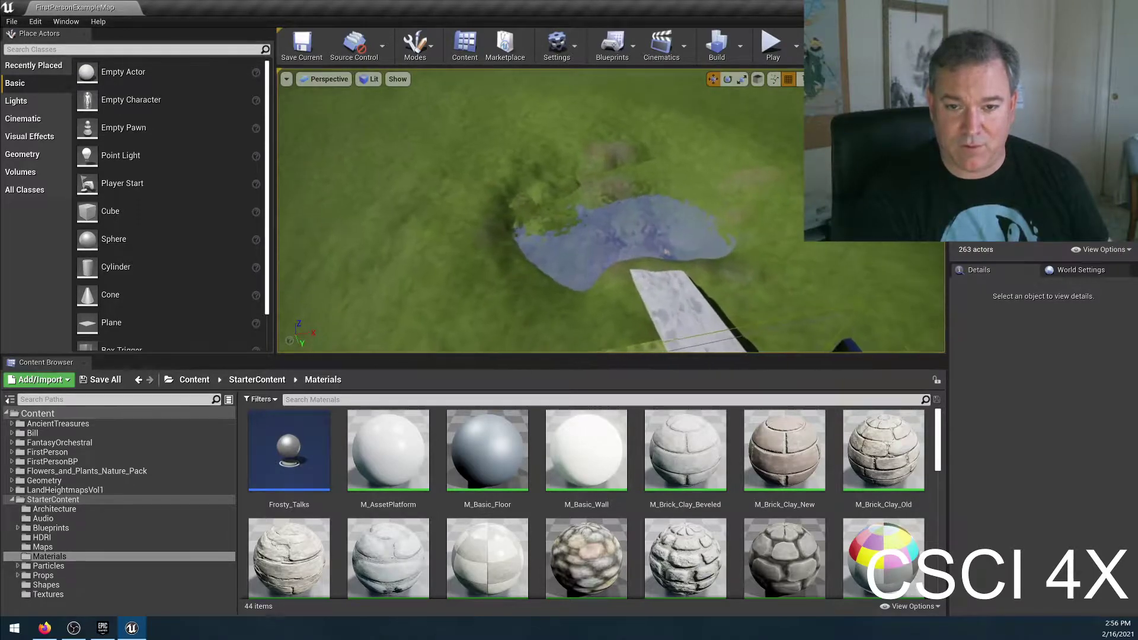
pyautogui.moveTo(613, 226); pyautogui.dragTo(611, 230, button='right')
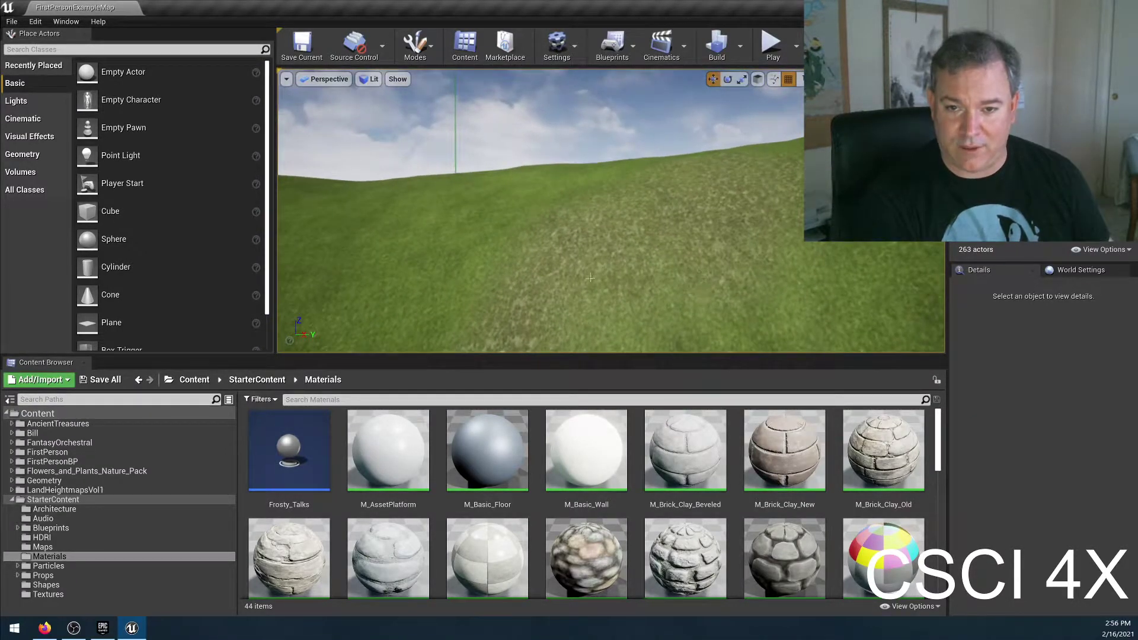
pyautogui.moveTo(705, 279); pyautogui.dragTo(705, 288, button='right')
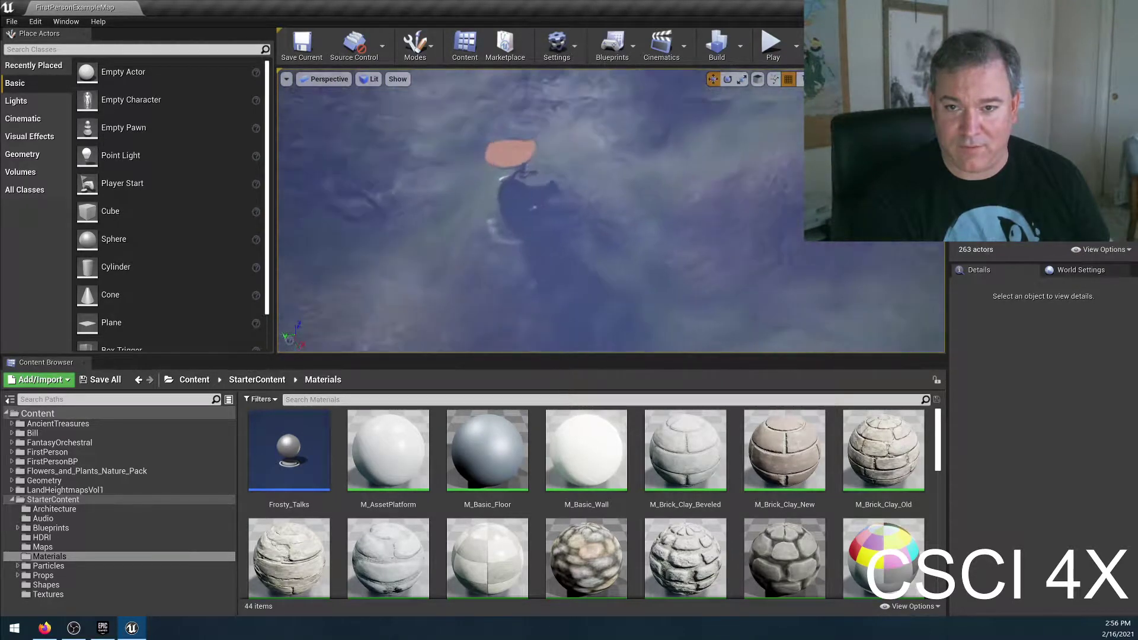
pyautogui.moveTo(611, 228); pyautogui.dragTo(439, 178, button='right')
pyautogui.moveTo(604, 187); pyautogui.dragTo(588, 214, button='right')
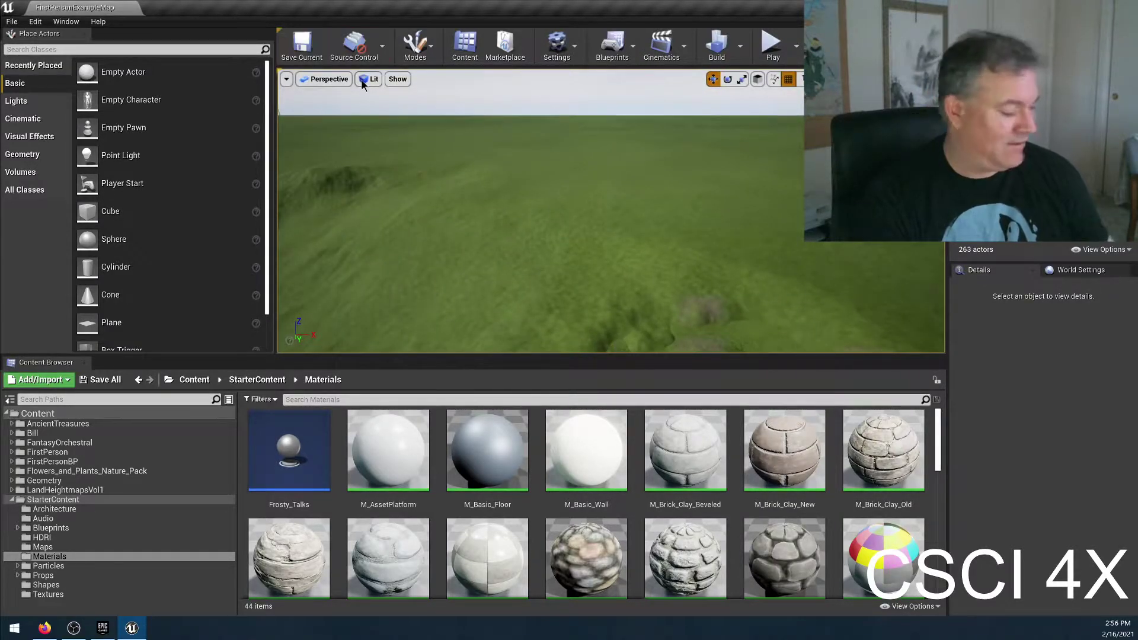
# Step: Switch the level editor to Landscape mode
pyautogui.hotkey('shift', '2')
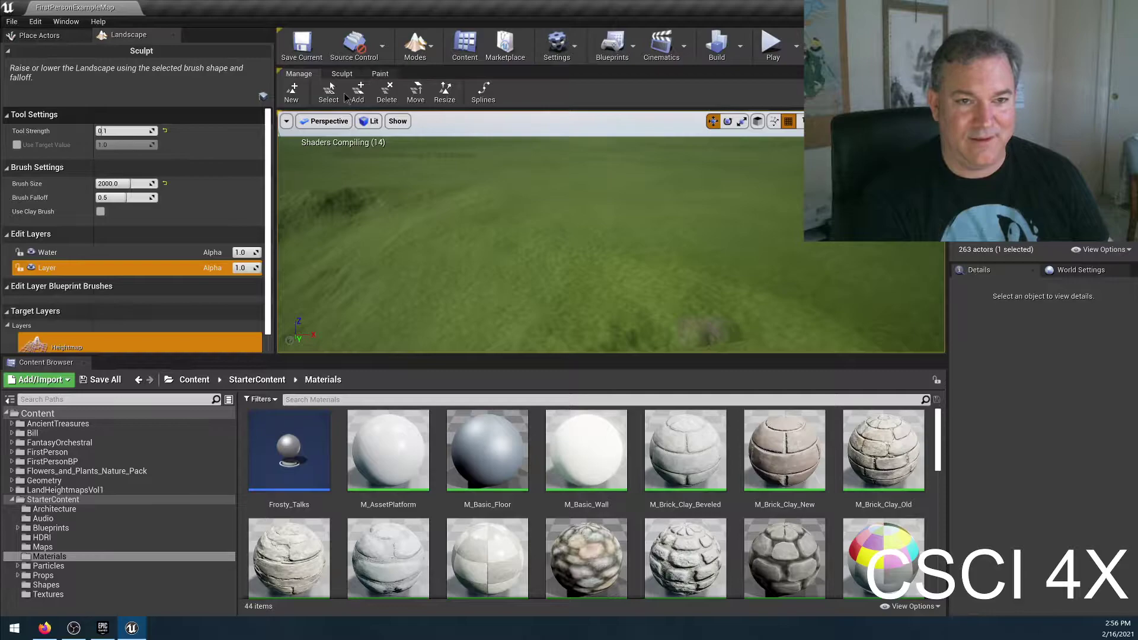
pyautogui.click(409, 59)
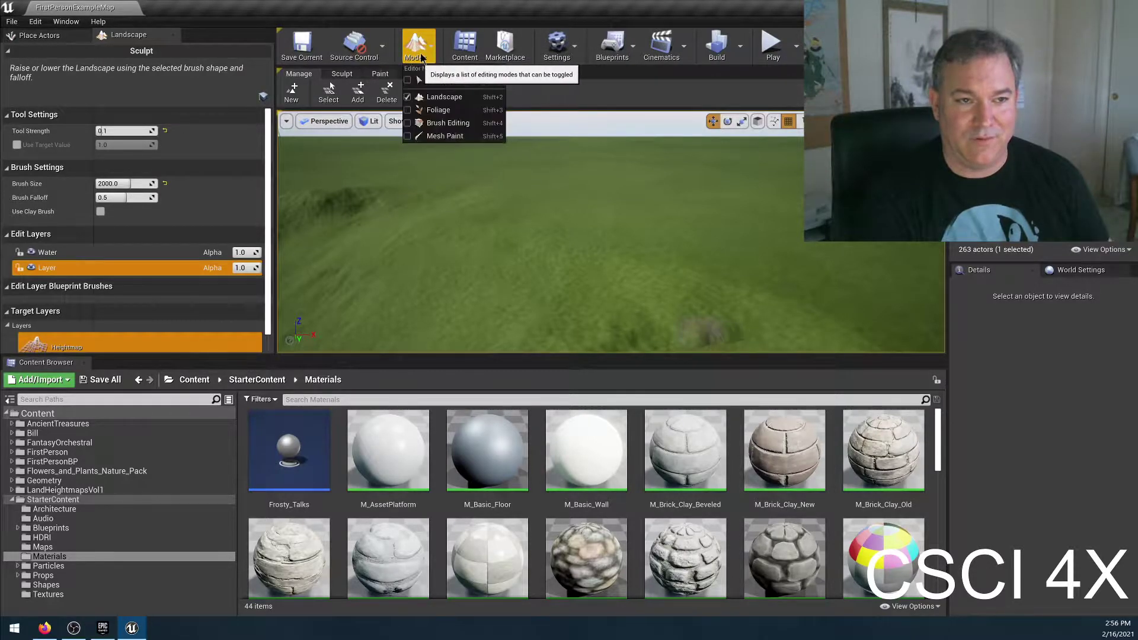
pyautogui.click(199, 73)
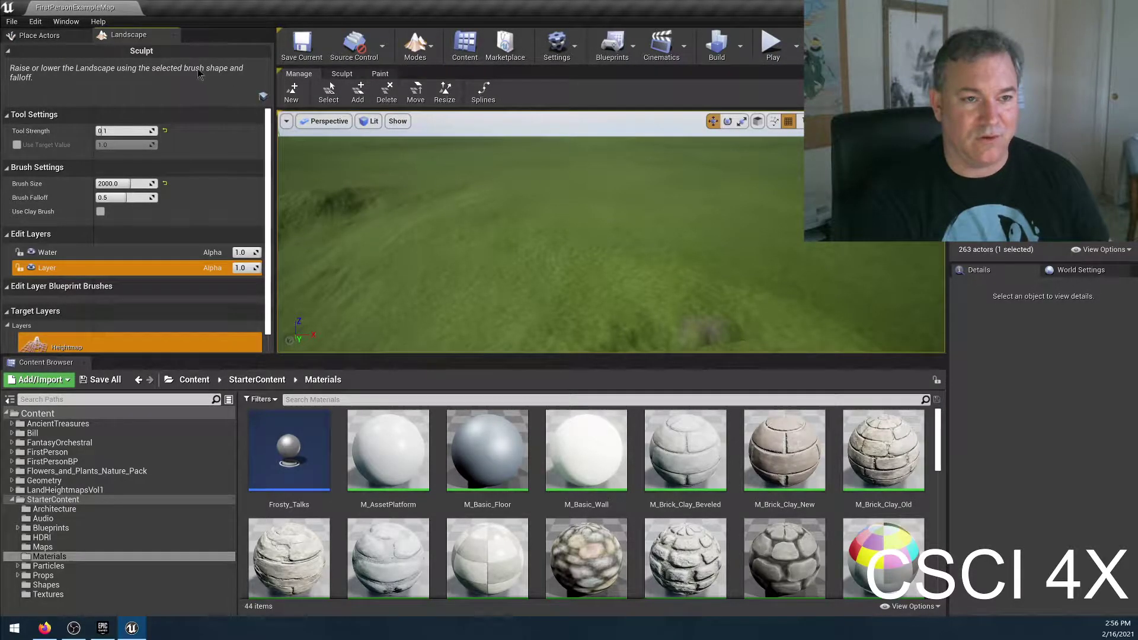
# Step: Raise a mound on the open grassy terrain with the Sculpt tool and apply Hydraulic Erosion to it
pyautogui.click(342, 73)
pyautogui.moveTo(587, 211)
pyautogui.mouseDown()
pyautogui.moveTo(640, 212)
pyautogui.moveTo(590, 241)
pyautogui.moveTo(587, 222)
pyautogui.moveTo(622, 208)
pyautogui.moveTo(634, 244)
pyautogui.moveTo(616, 210)
pyautogui.moveTo(643, 232)
pyautogui.moveTo(644, 200)
pyautogui.moveTo(614, 203)
pyautogui.moveTo(638, 183)
pyautogui.moveTo(663, 214)
pyautogui.mouseUp()
pyautogui.moveTo(670, 207); pyautogui.dragTo(643, 195, button='right')
pyautogui.click(474, 92)
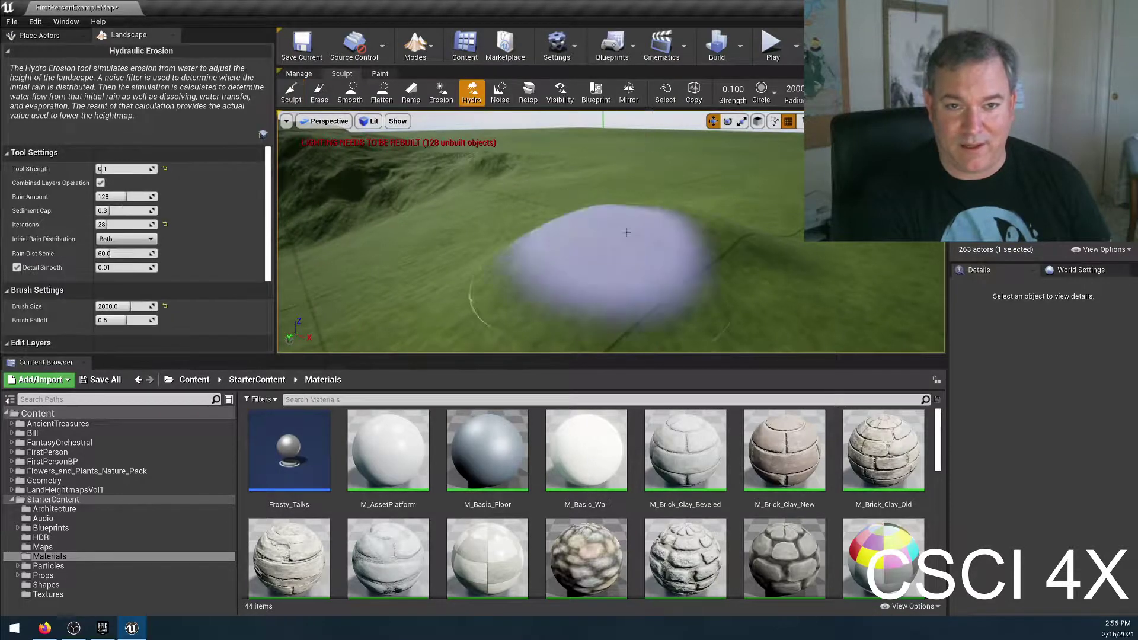
pyautogui.moveTo(607, 248)
pyautogui.mouseDown()
pyautogui.moveTo(593, 218)
pyautogui.moveTo(647, 246)
pyautogui.moveTo(598, 251)
pyautogui.mouseUp()
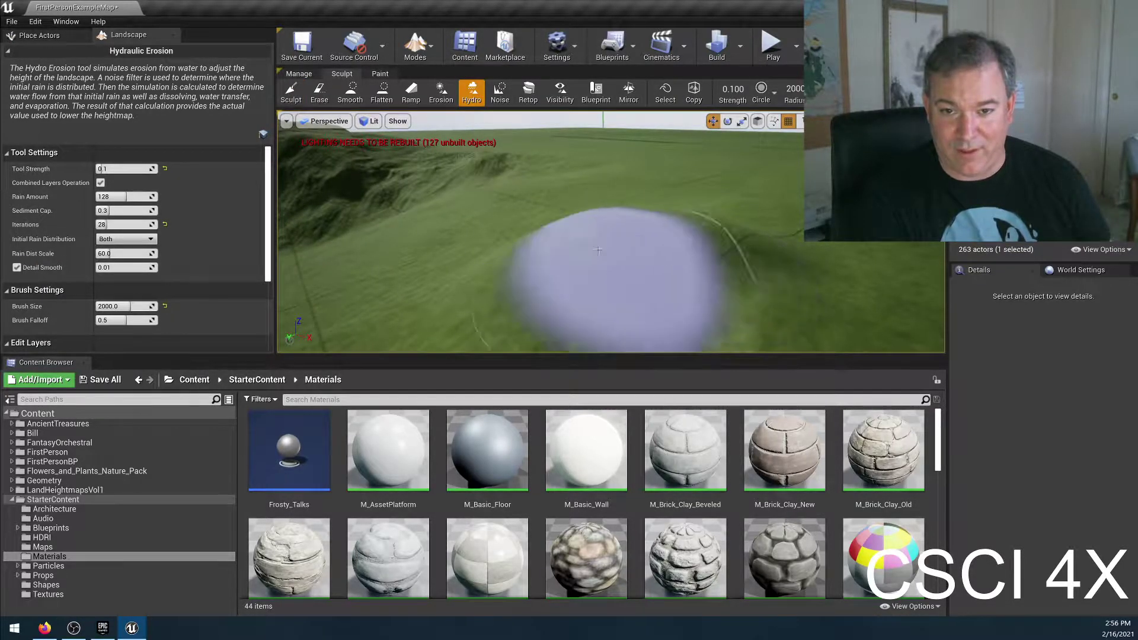
# Step: Apply thermal Erosion brush strokes across the new mound and the surrounding terrain
pyautogui.click(441, 92)
pyautogui.moveTo(603, 245)
pyautogui.mouseDown()
pyautogui.moveTo(692, 217)
pyautogui.moveTo(673, 243)
pyautogui.moveTo(785, 251)
pyautogui.mouseUp()
pyautogui.moveTo(785, 251)
pyautogui.mouseDown(button='right')
pyautogui.moveTo(803, 296)
pyautogui.moveTo(840, 290)
pyautogui.moveTo(753, 296)
pyautogui.moveTo(670, 247)
pyautogui.moveTo(570, 223)
pyautogui.mouseUp(button='right')
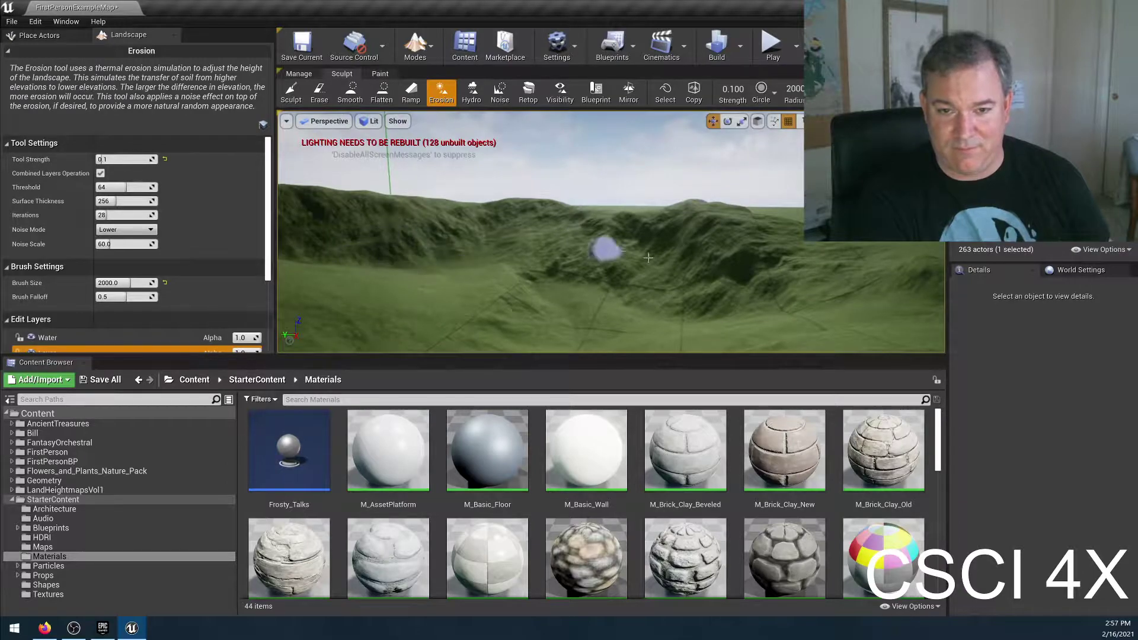
pyautogui.moveTo(568, 300); pyautogui.dragTo(779, 287, button='right')
pyautogui.moveTo(535, 224); pyautogui.dragTo(587, 323, button='right')
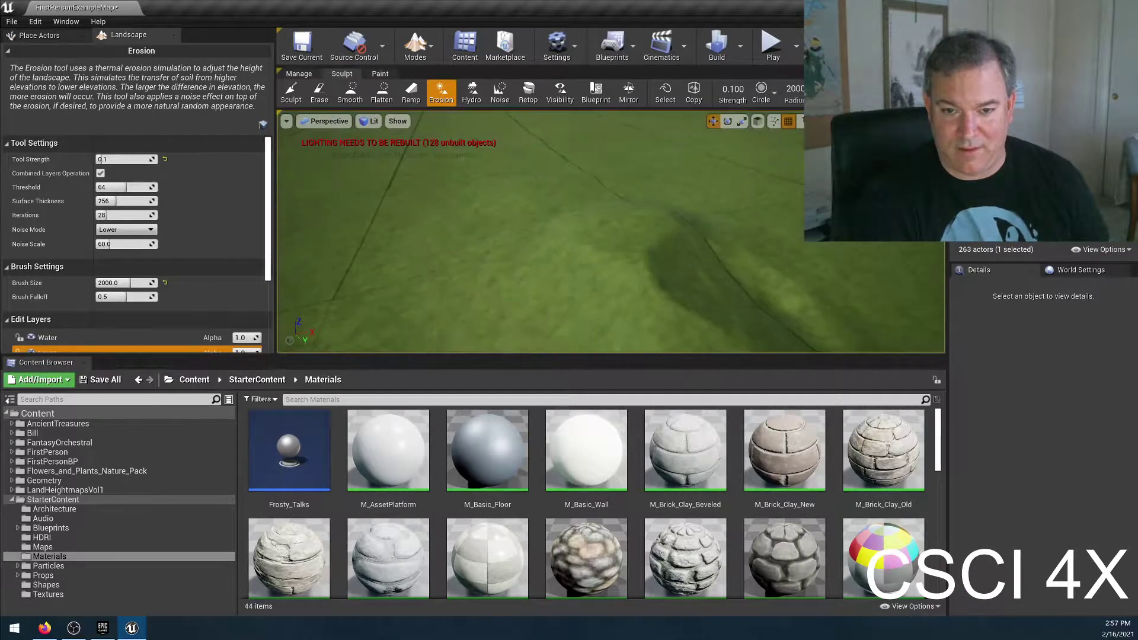
# Step: Undo the last Erosion strokes on the landscape
pyautogui.hotkey('ctrl', 'z')
pyautogui.hotkey('ctrl', 'z')
pyautogui.hotkey('ctrl', 'z')
pyautogui.hotkey('ctrl', 'z')
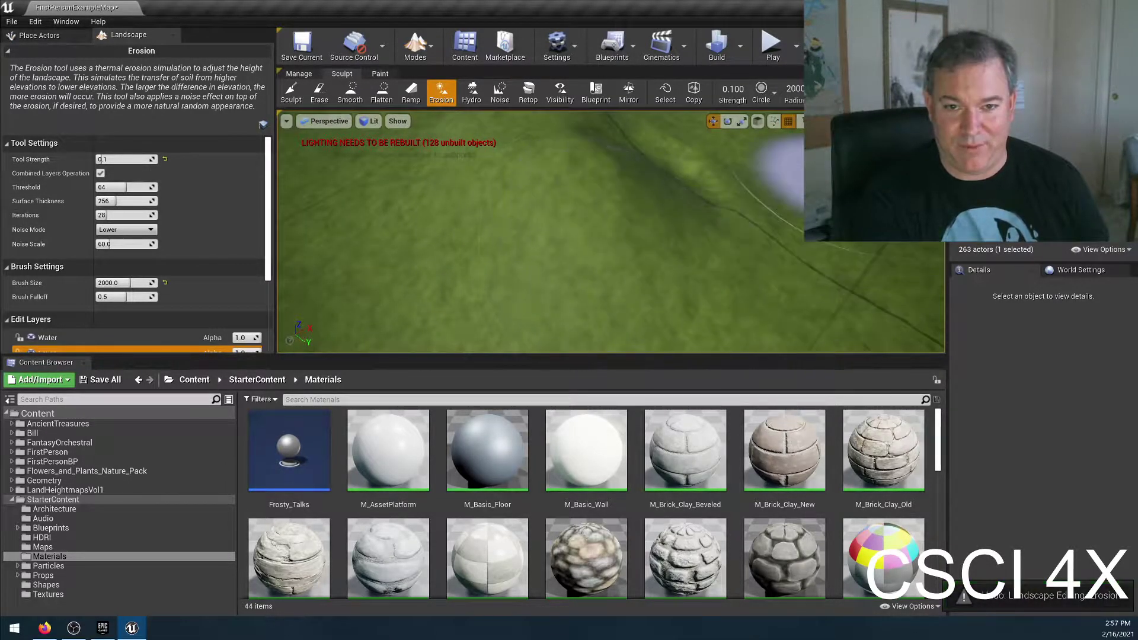
# Step: Examine the eroded mound and the terrain around the pond and the concrete ramp
pyautogui.moveTo(680, 214)
pyautogui.mouseDown(button='right')
pyautogui.moveTo(682, 160)
pyautogui.moveTo(679, 184)
pyautogui.moveTo(789, 181)
pyautogui.moveTo(699, 174)
pyautogui.moveTo(670, 155)
pyautogui.mouseUp(button='right')
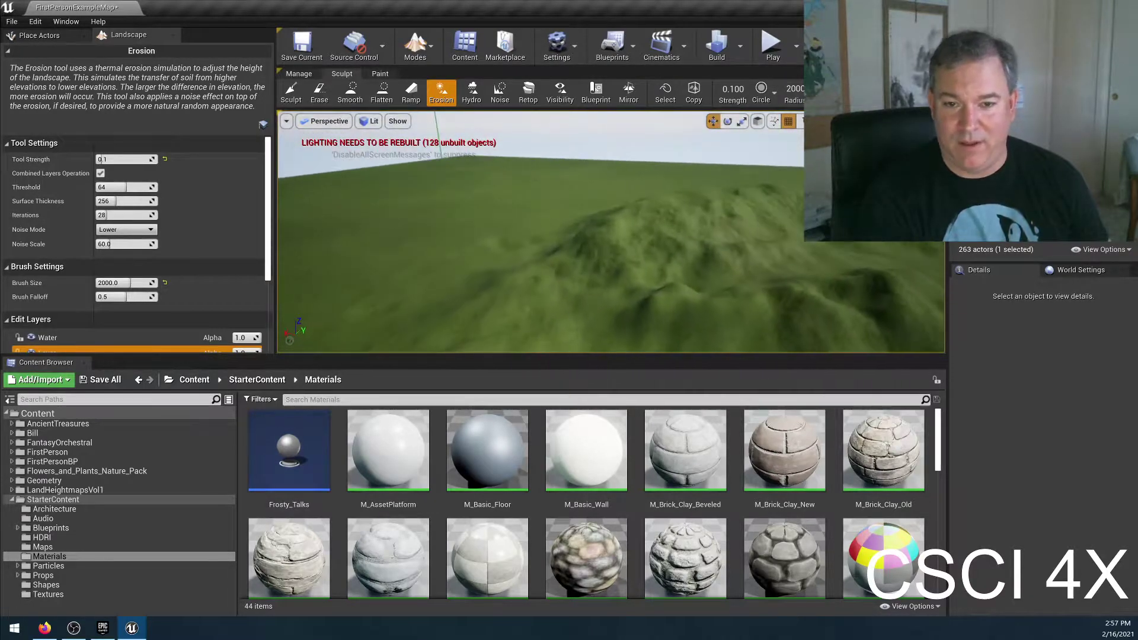
pyautogui.moveTo(680, 213); pyautogui.dragTo(679, 213, button='right')
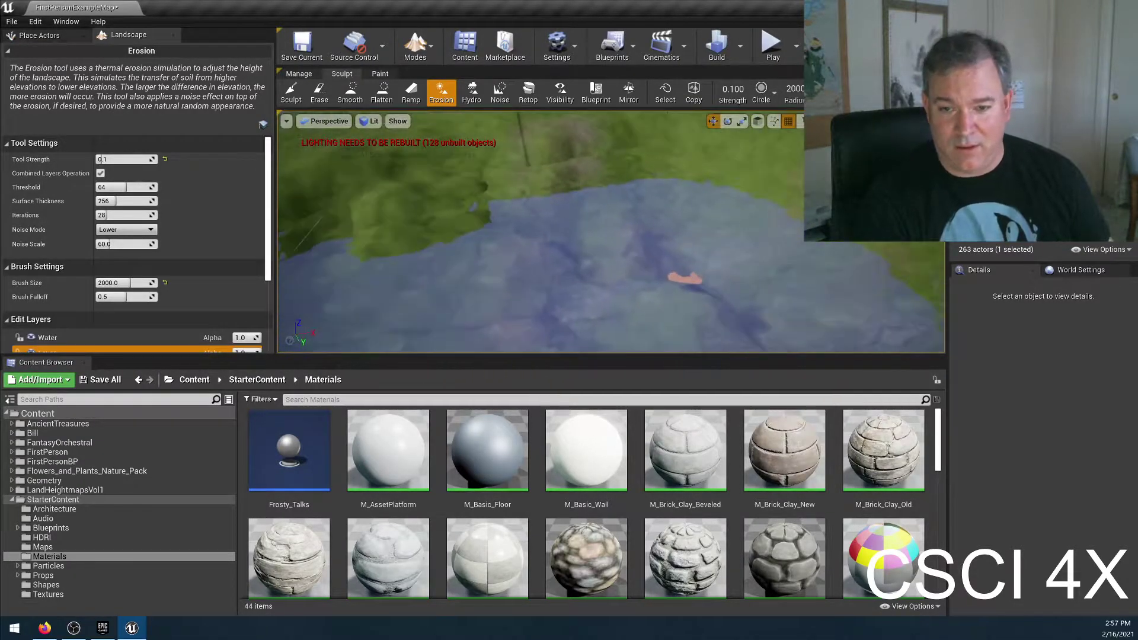
pyautogui.press('w')
pyautogui.moveTo(610, 233); pyautogui.dragTo(925, 208, button='right')
pyautogui.moveTo(693, 209); pyautogui.dragTo(687, 237, button='right')
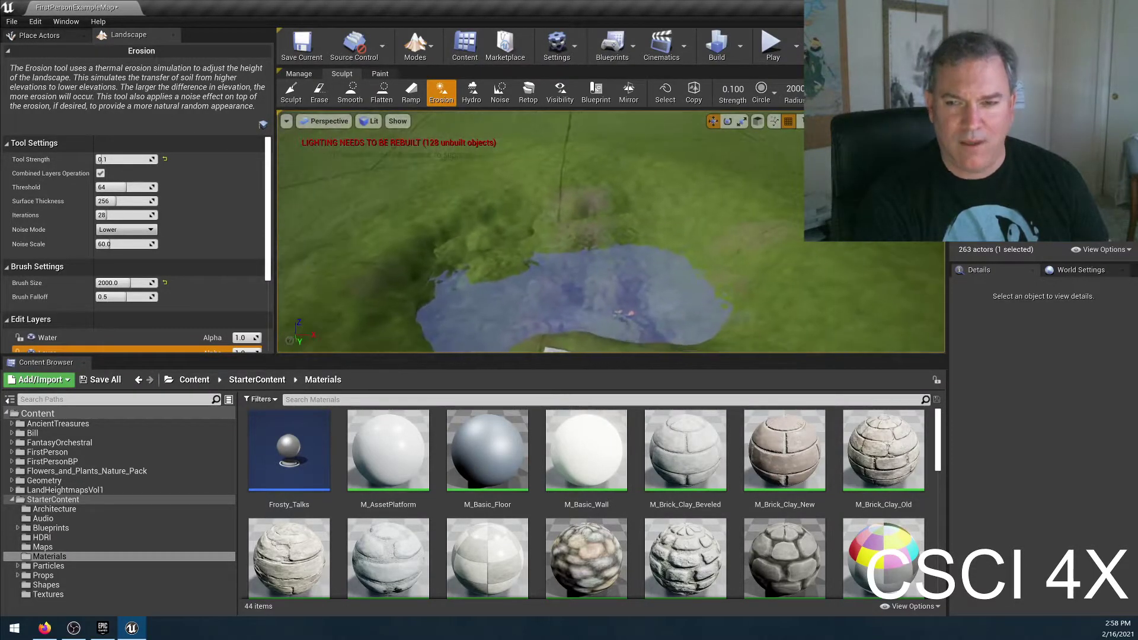
pyautogui.moveTo(611, 231); pyautogui.dragTo(705, 186, button='right')
pyautogui.moveTo(380, 220); pyautogui.dragTo(487, 243, button='right')
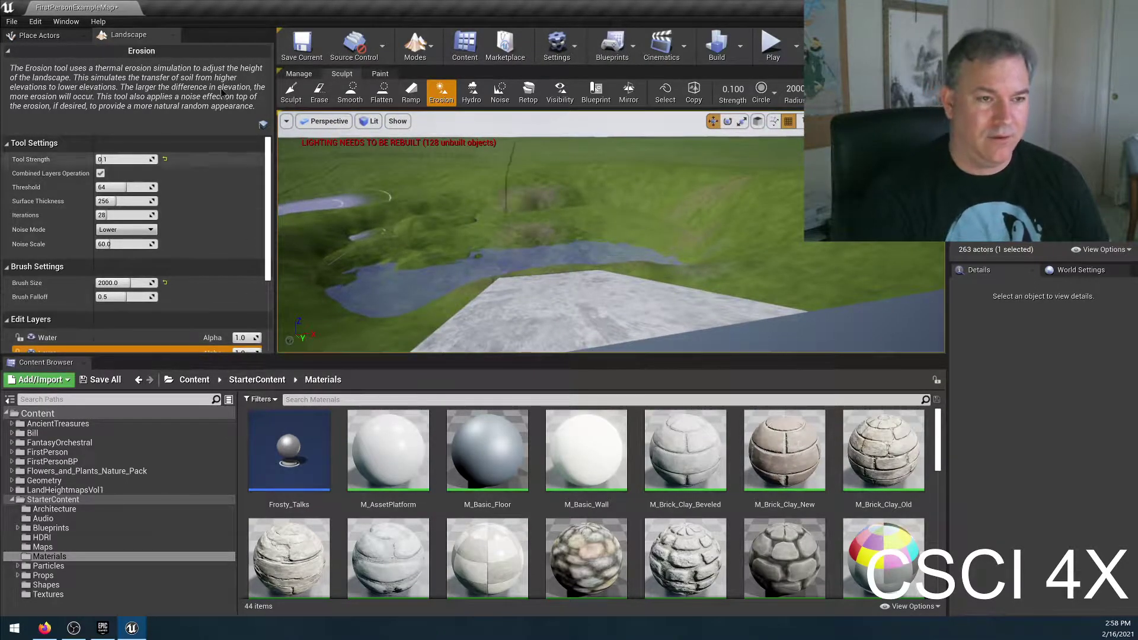
# Step: Switch to landscape painting and paint the Gravel layer across the grassy slopes beside the pond
pyautogui.click(380, 74)
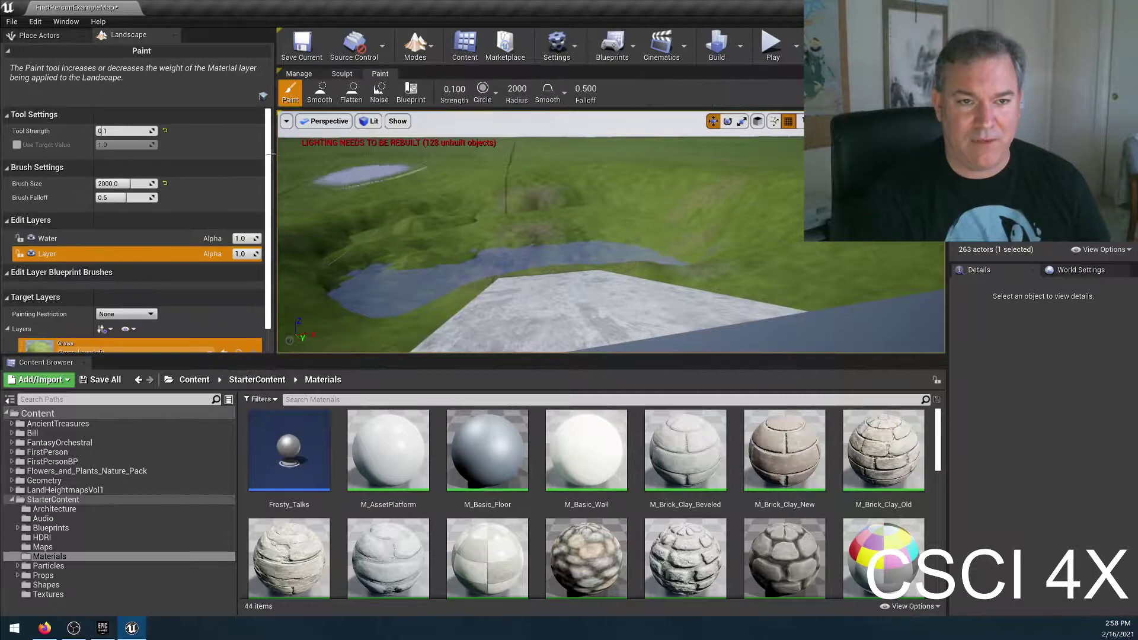
pyautogui.scroll(-5, 99, 277)
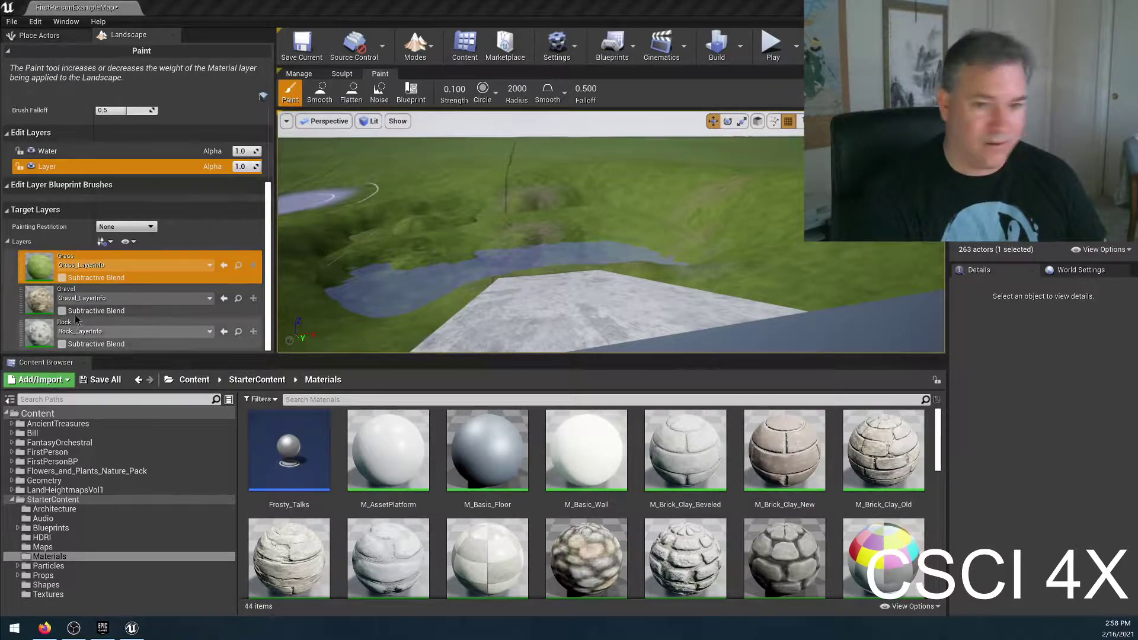
pyautogui.press('w')
pyautogui.moveTo(358, 233); pyautogui.dragTo(380, 235, button='right')
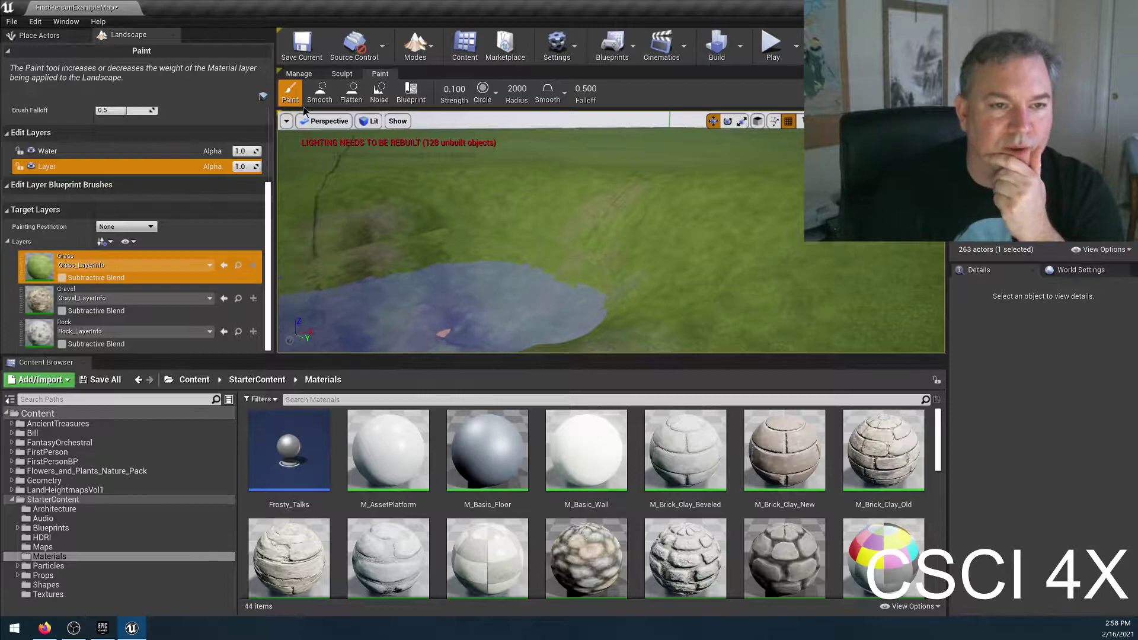
pyautogui.click(415, 45)
pyautogui.click(198, 73)
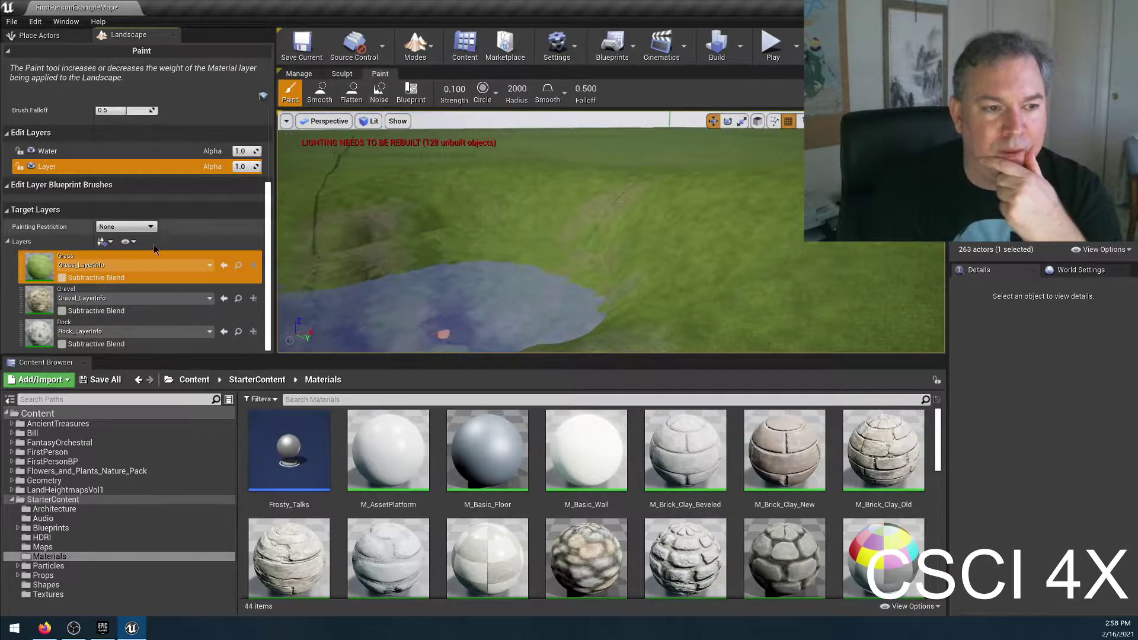
pyautogui.click(42, 305)
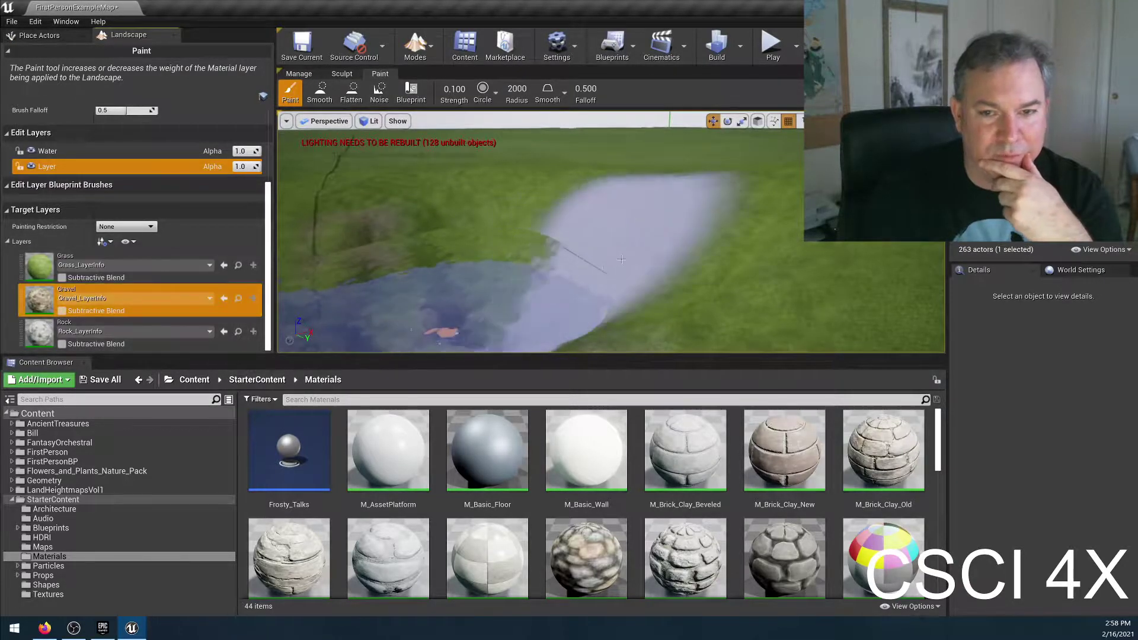
pyautogui.moveTo(646, 237)
pyautogui.mouseDown()
pyautogui.moveTo(659, 225)
pyautogui.moveTo(648, 190)
pyautogui.moveTo(487, 267)
pyautogui.moveTo(534, 214)
pyautogui.moveTo(527, 166)
pyautogui.moveTo(380, 205)
pyautogui.mouseUp()
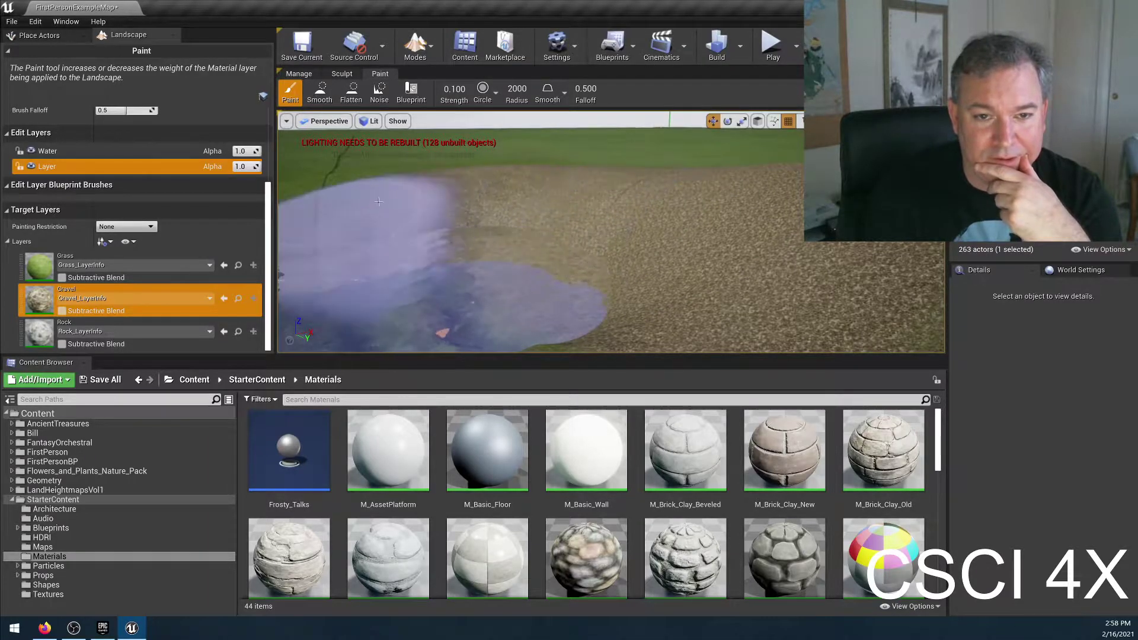
# Step: Paint the Rock layer over the gravel on the slopes around the pond
pyautogui.click(38, 340)
pyautogui.moveTo(770, 255); pyautogui.dragTo(640, 196)
pyautogui.moveTo(465, 189)
pyautogui.mouseDown()
pyautogui.moveTo(356, 213)
pyautogui.moveTo(356, 195)
pyautogui.moveTo(326, 266)
pyautogui.moveTo(415, 198)
pyautogui.mouseUp()
pyautogui.moveTo(414, 198); pyautogui.dragTo(421, 243, button='right')
# Step: Paint the Grass layer back over the rocky slopes to blend the two materials
pyautogui.click(35, 267)
pyautogui.moveTo(622, 237)
pyautogui.mouseDown()
pyautogui.moveTo(688, 255)
pyautogui.moveTo(581, 154)
pyautogui.mouseUp()
pyautogui.moveTo(581, 153); pyautogui.dragTo(640, 204, button='right')
pyautogui.moveTo(557, 237); pyautogui.dragTo(545, 186, button='right')
pyautogui.moveTo(658, 181)
pyautogui.mouseDown()
pyautogui.moveTo(430, 193)
pyautogui.moveTo(526, 184)
pyautogui.mouseUp()
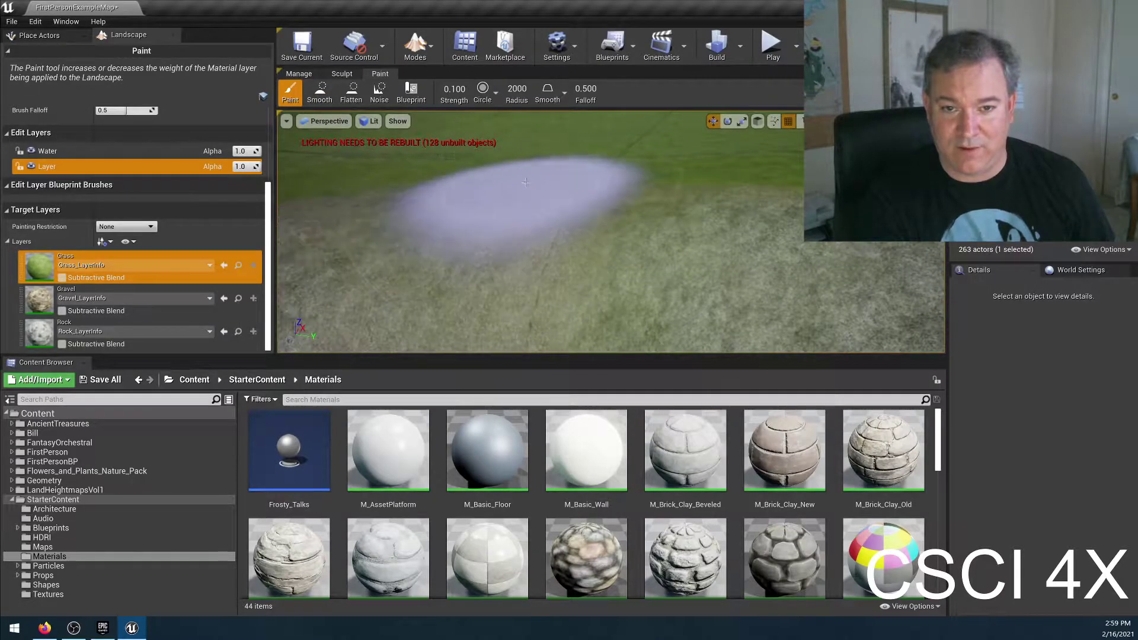
pyautogui.moveTo(542, 204); pyautogui.dragTo(368, 198, button='right')
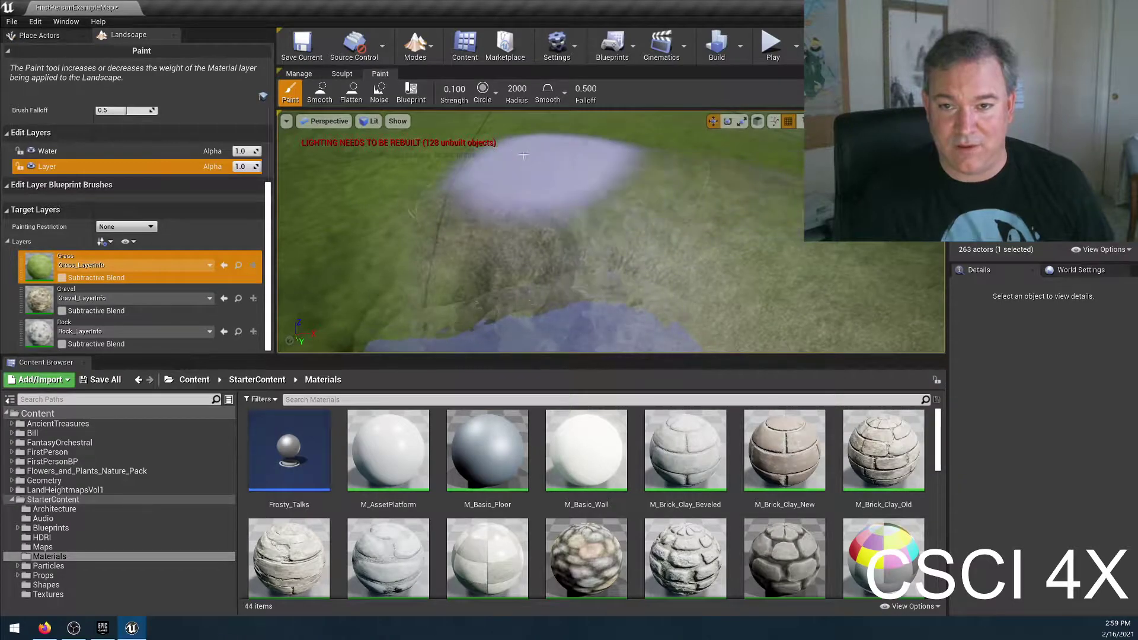
# Step: Choose the Gravel layer for the open hillside and set the paint brush radius to 1000 and strength to 1
pyautogui.moveTo(729, 177)
pyautogui.mouseDown(button='right')
pyautogui.moveTo(712, 199)
pyautogui.moveTo(718, 160)
pyautogui.moveTo(809, 194)
pyautogui.moveTo(836, 181)
pyautogui.mouseUp(button='right')
pyautogui.moveTo(611, 231); pyautogui.dragTo(762, 246, button='right')
pyautogui.moveTo(621, 207); pyautogui.dragTo(619, 216, button='right')
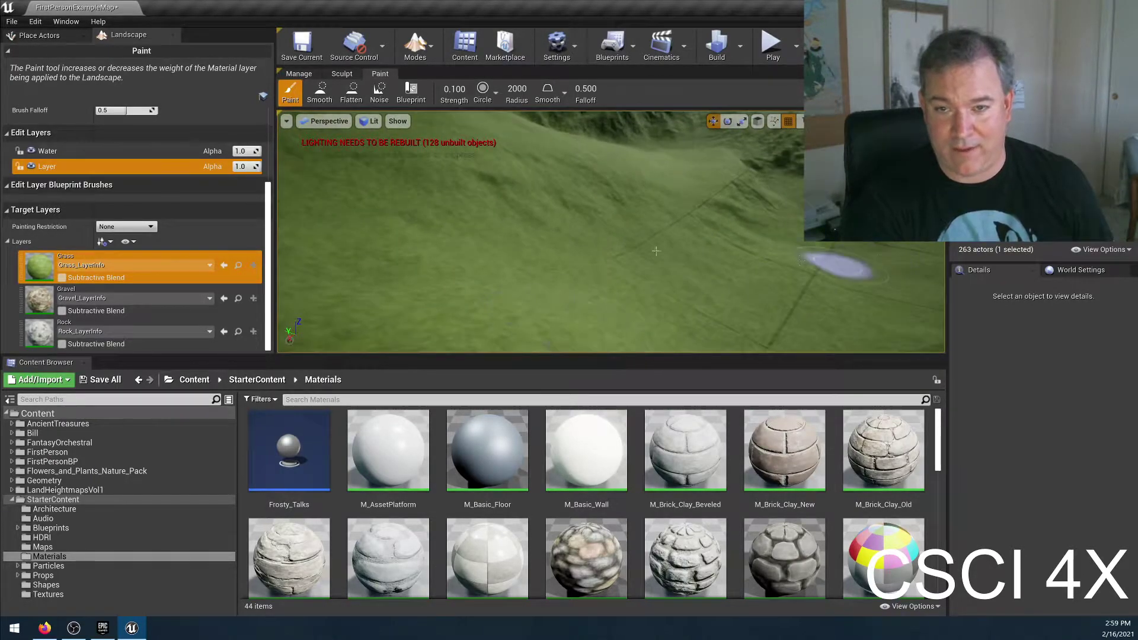
pyautogui.click(136, 300)
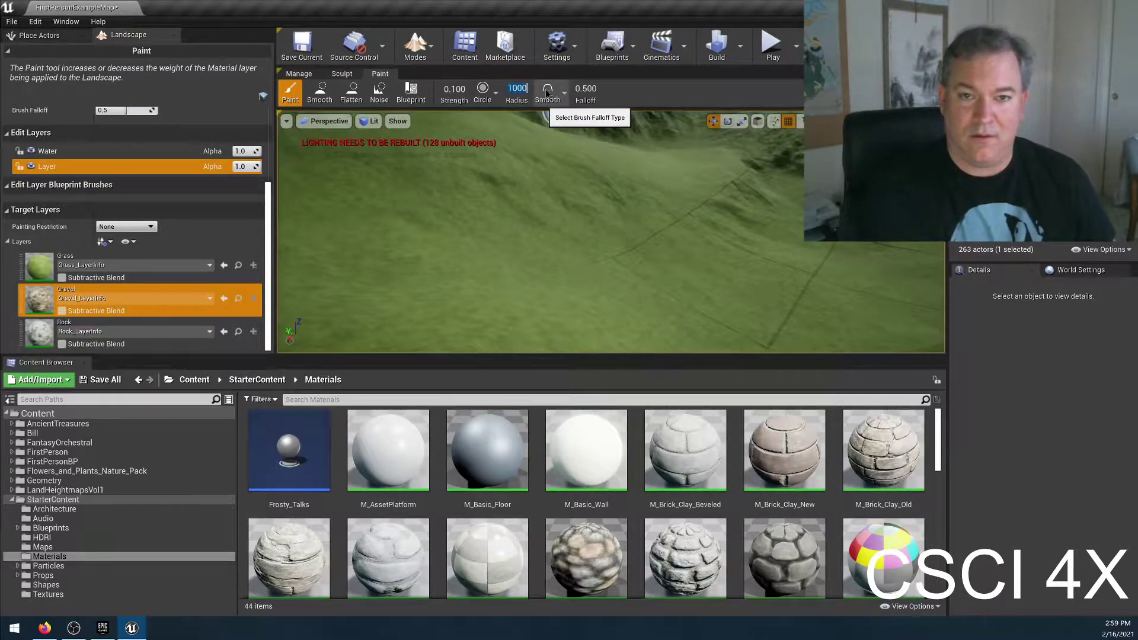
pyautogui.press('Return')
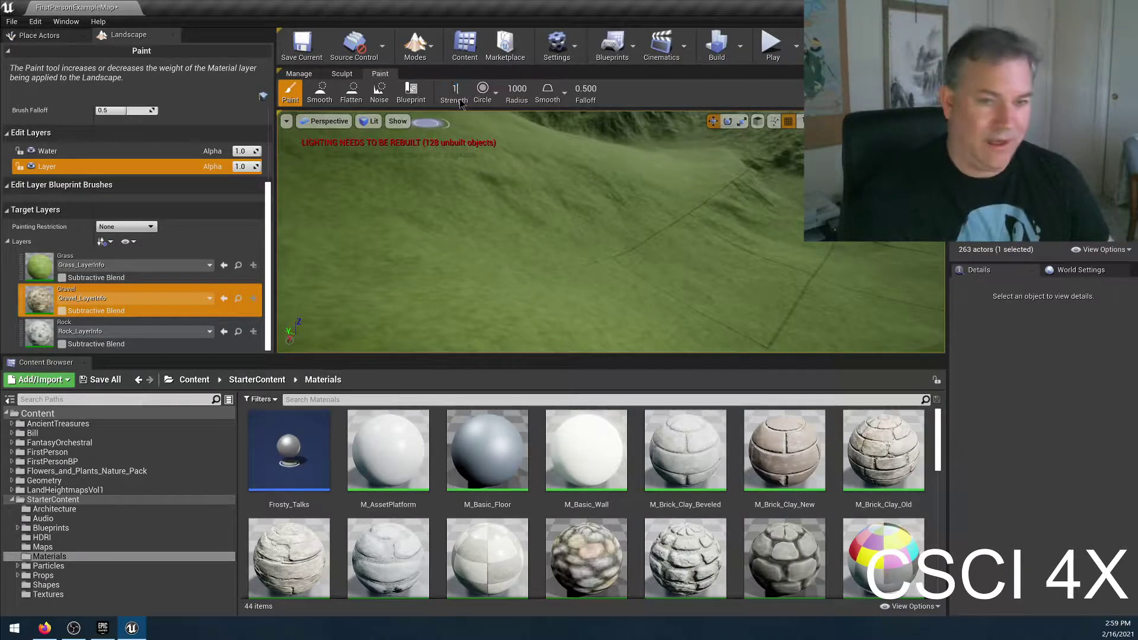
# Step: Try painting a winding gravel path across the grassy hillside at full strength, and undo the strokes
pyautogui.moveTo(291, 279)
pyautogui.mouseDown()
pyautogui.moveTo(630, 278)
pyautogui.moveTo(799, 250)
pyautogui.mouseUp()
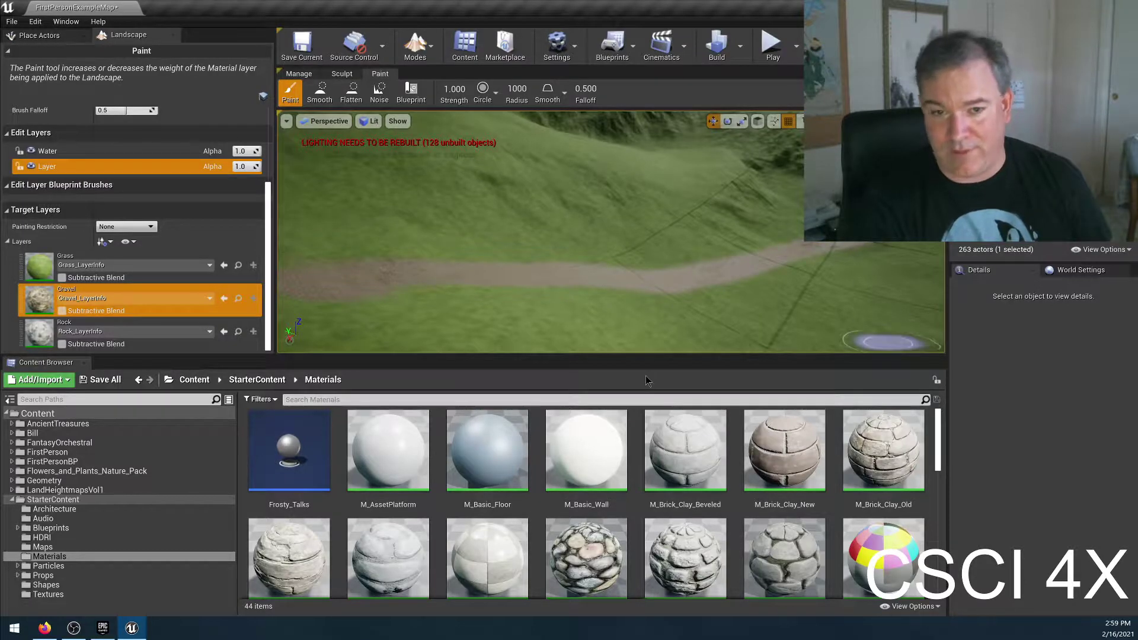
pyautogui.hotkey('ctrl', 'z')
pyautogui.moveTo(679, 257)
pyautogui.mouseDown(button='right')
pyautogui.moveTo(522, 284)
pyautogui.moveTo(539, 292)
pyautogui.mouseUp(button='right')
pyautogui.moveTo(560, 268)
pyautogui.mouseDown()
pyautogui.moveTo(619, 240)
pyautogui.moveTo(765, 261)
pyautogui.moveTo(916, 338)
pyautogui.mouseUp()
pyautogui.moveTo(919, 338); pyautogui.dragTo(1020, 337, button='right')
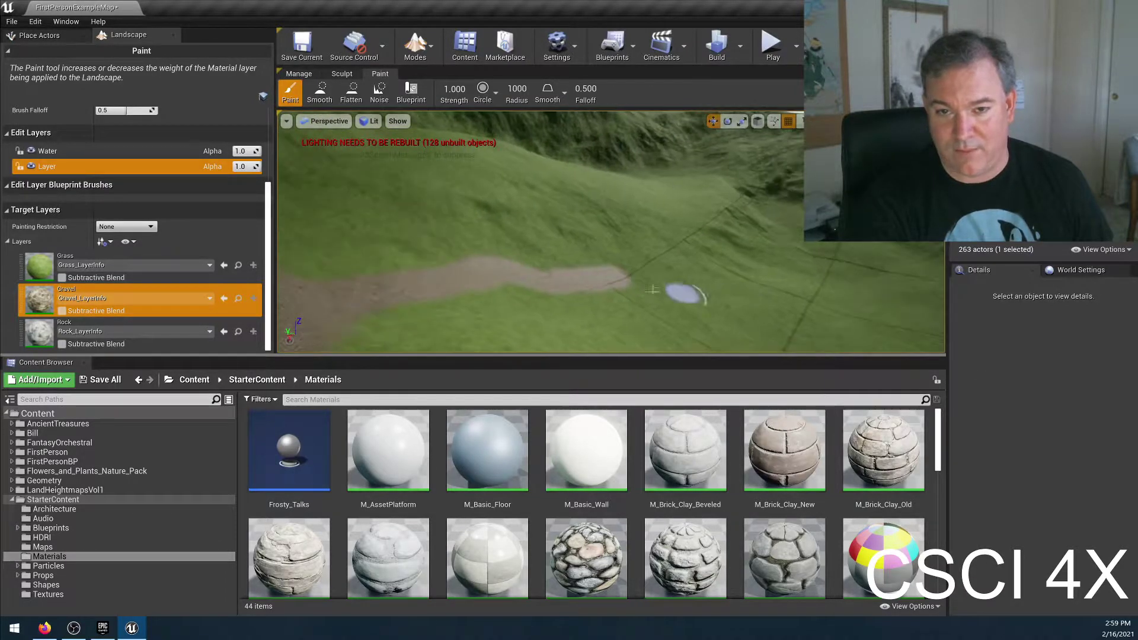
pyautogui.moveTo(623, 289)
pyautogui.mouseDown()
pyautogui.moveTo(822, 288)
pyautogui.moveTo(845, 246)
pyautogui.mouseUp()
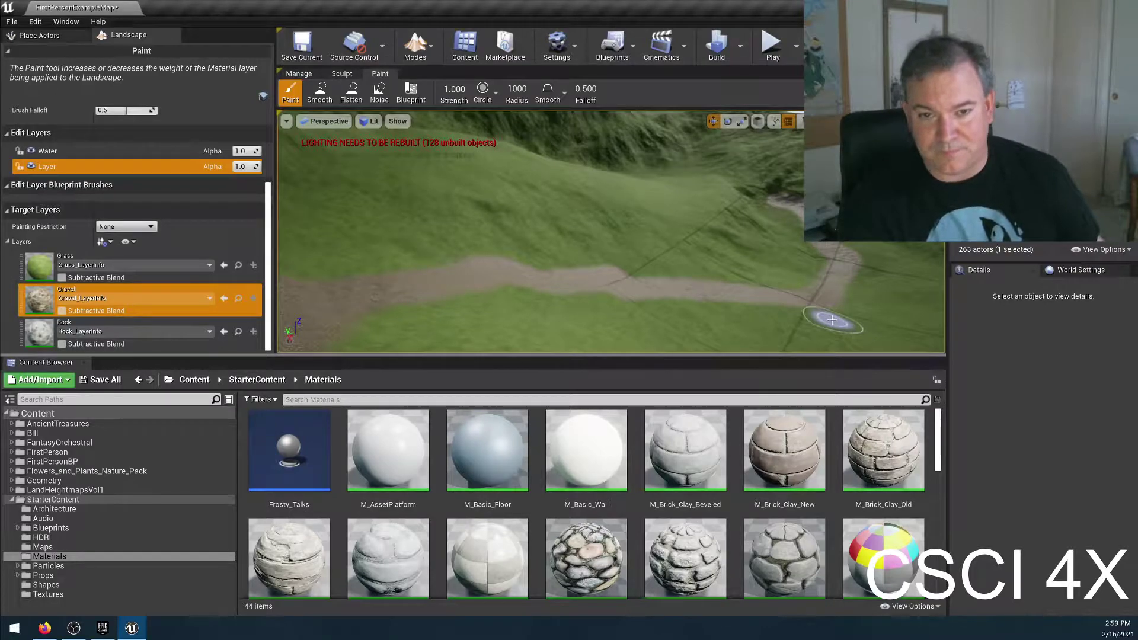
pyautogui.hotkey('ctrl', 'z')
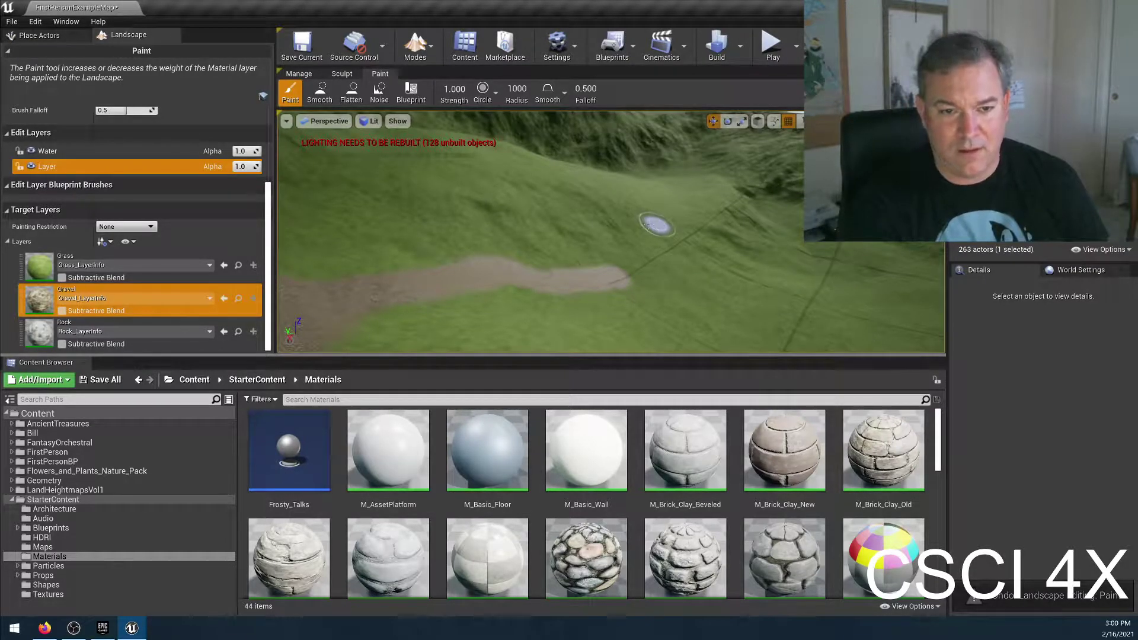
pyautogui.hotkey('ctrl', 'z')
# Step: Give the paint brush a Spherical falloff of 0.8 and a strength of 0.3
pyautogui.click(485, 92)
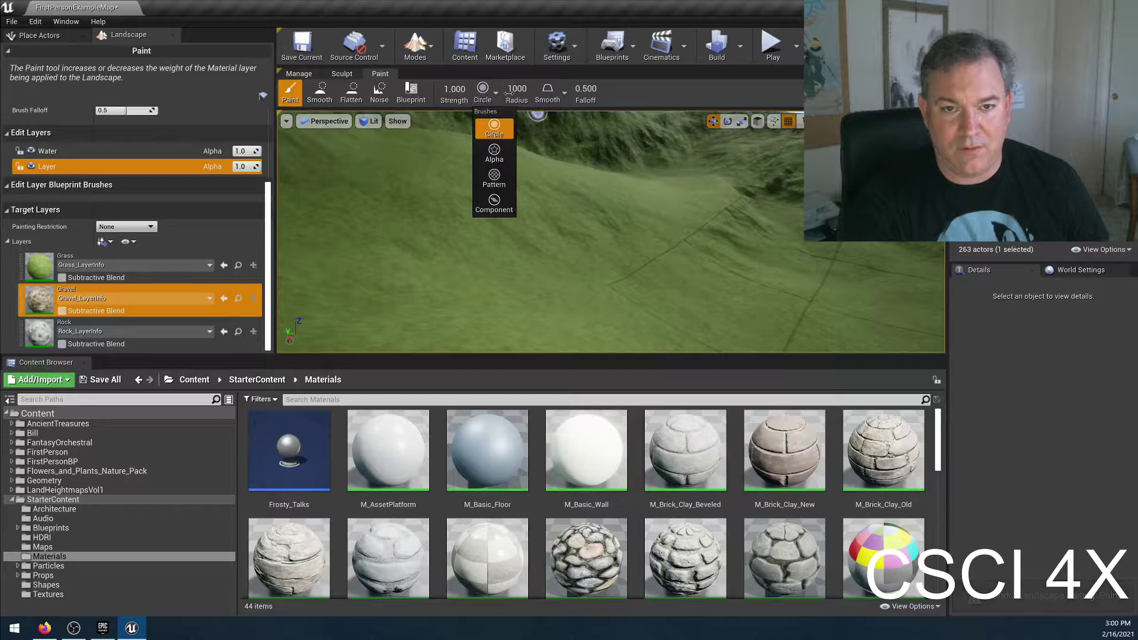
pyautogui.click(497, 94)
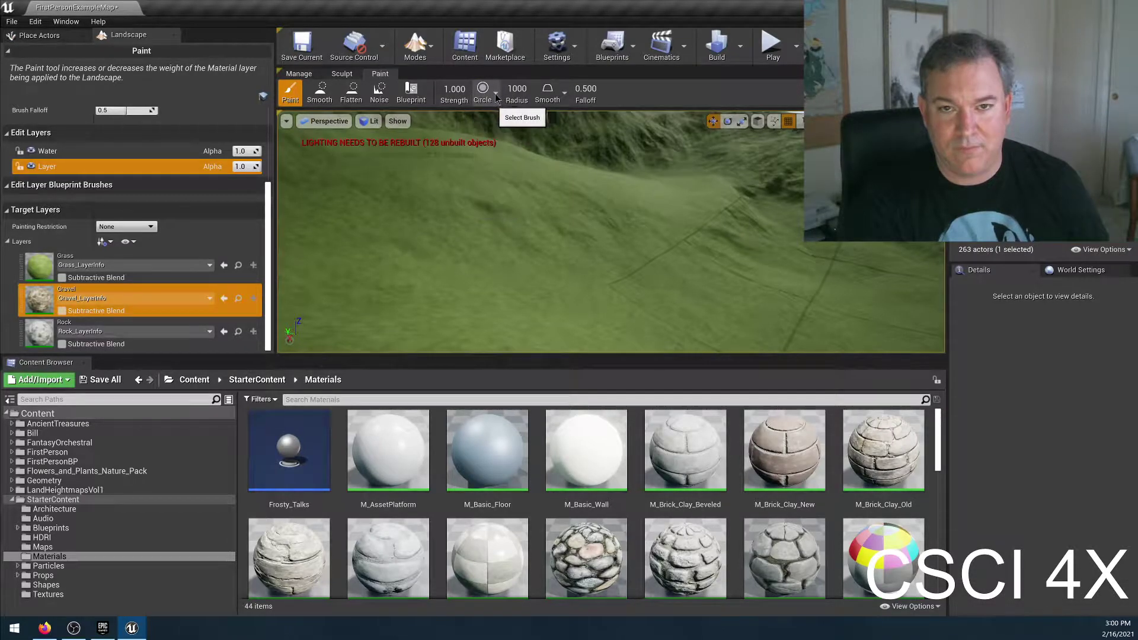
pyautogui.write('0.8')
pyautogui.press('Return')
pyautogui.click(565, 94)
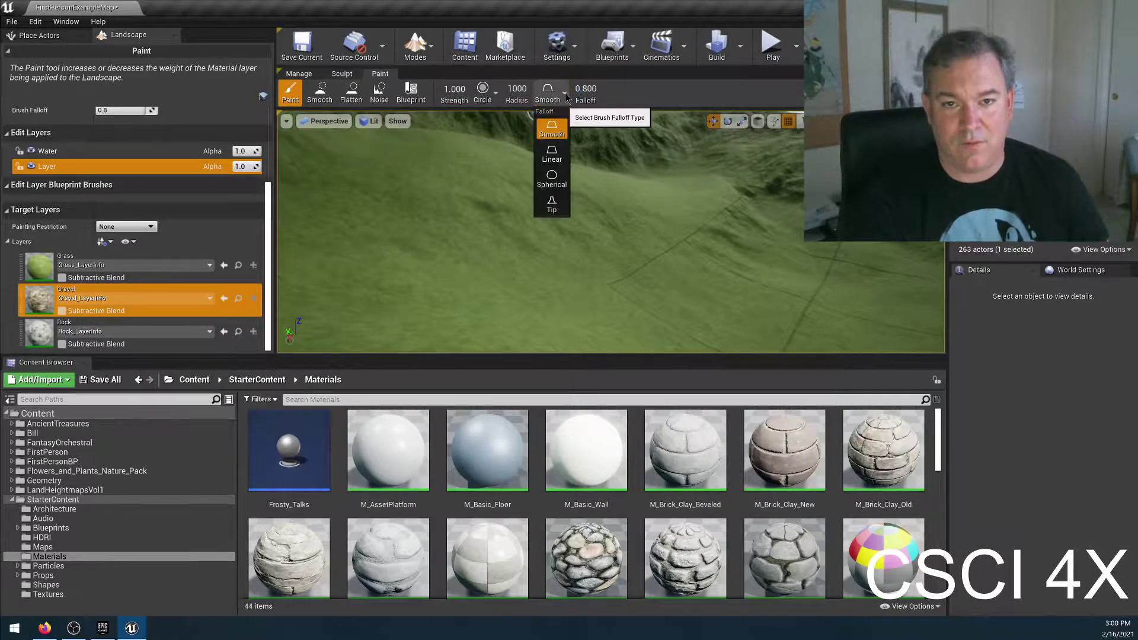
pyautogui.click(557, 179)
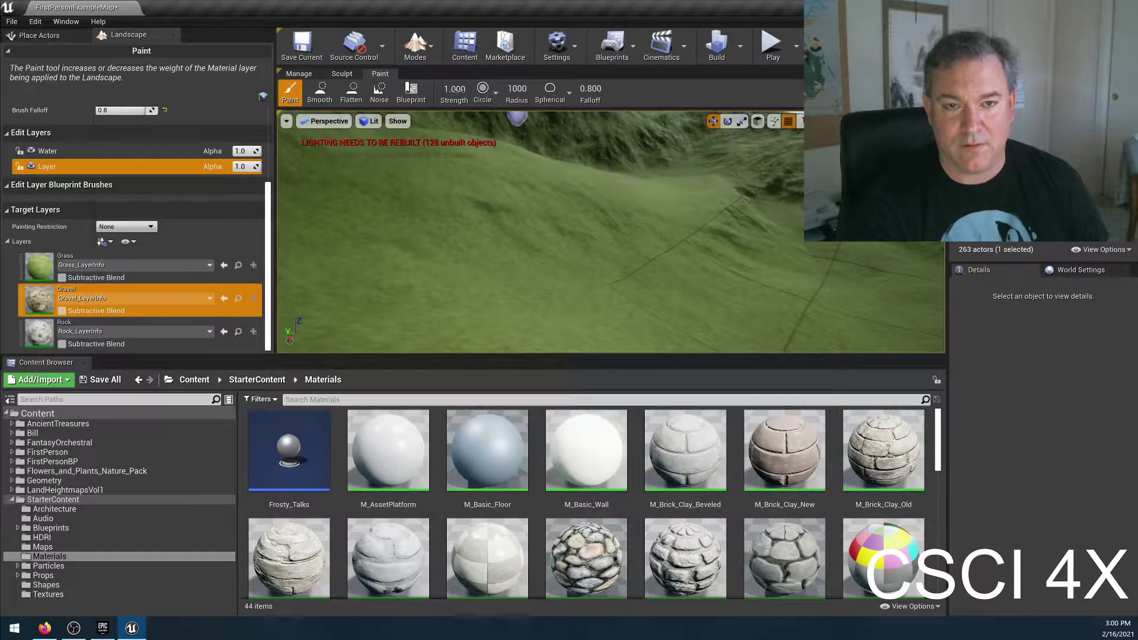
pyautogui.click(457, 89)
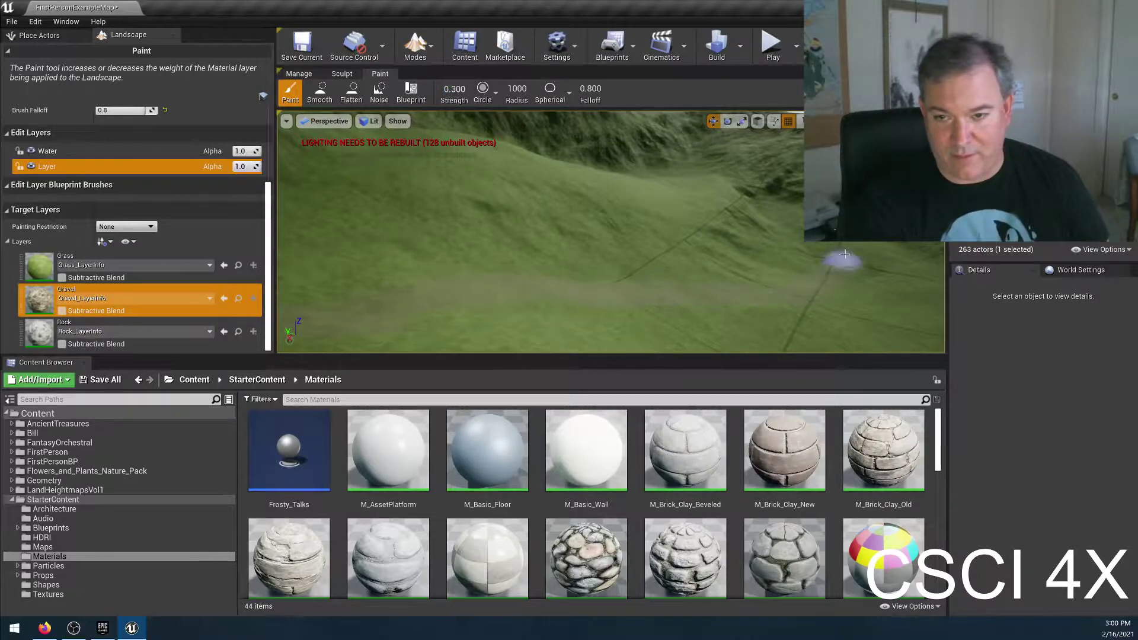
# Step: Paint a faint gravel path along the hillside, try a stroke at strength 1 with falloff 0, and undo that stroke
pyautogui.moveTo(739, 280); pyautogui.dragTo(834, 249, button='right')
pyautogui.moveTo(684, 282)
pyautogui.mouseDown(button='right')
pyautogui.moveTo(521, 281)
pyautogui.moveTo(554, 138)
pyautogui.mouseUp(button='right')
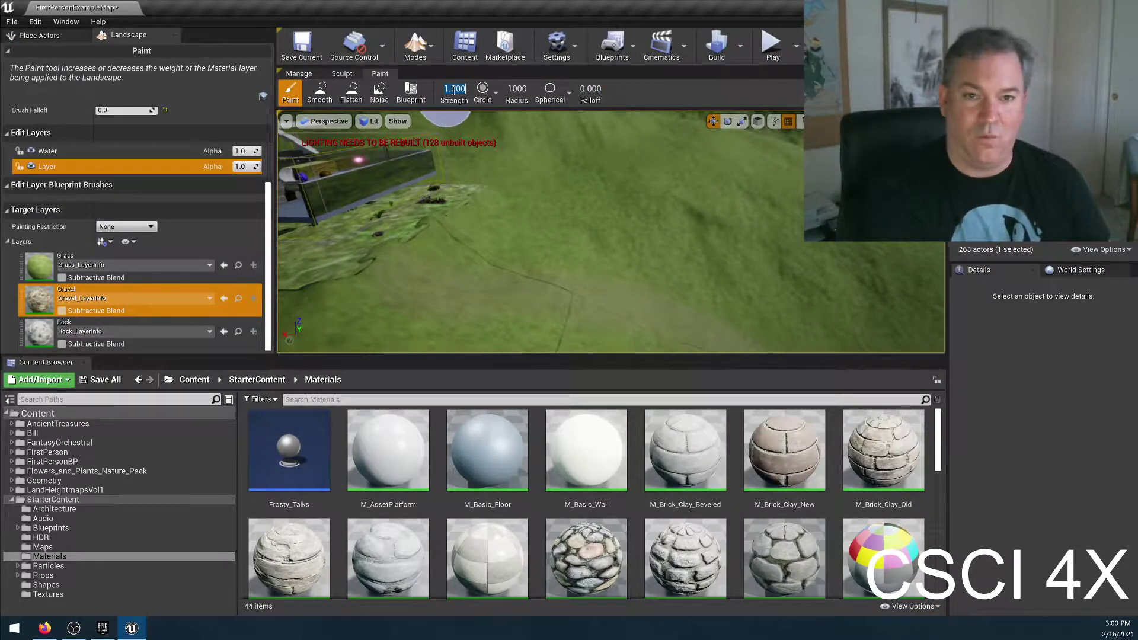
pyautogui.moveTo(670, 264)
pyautogui.mouseDown(button='right')
pyautogui.moveTo(665, 219)
pyautogui.moveTo(712, 285)
pyautogui.moveTo(667, 274)
pyautogui.moveTo(660, 234)
pyautogui.moveTo(664, 284)
pyautogui.mouseUp(button='right')
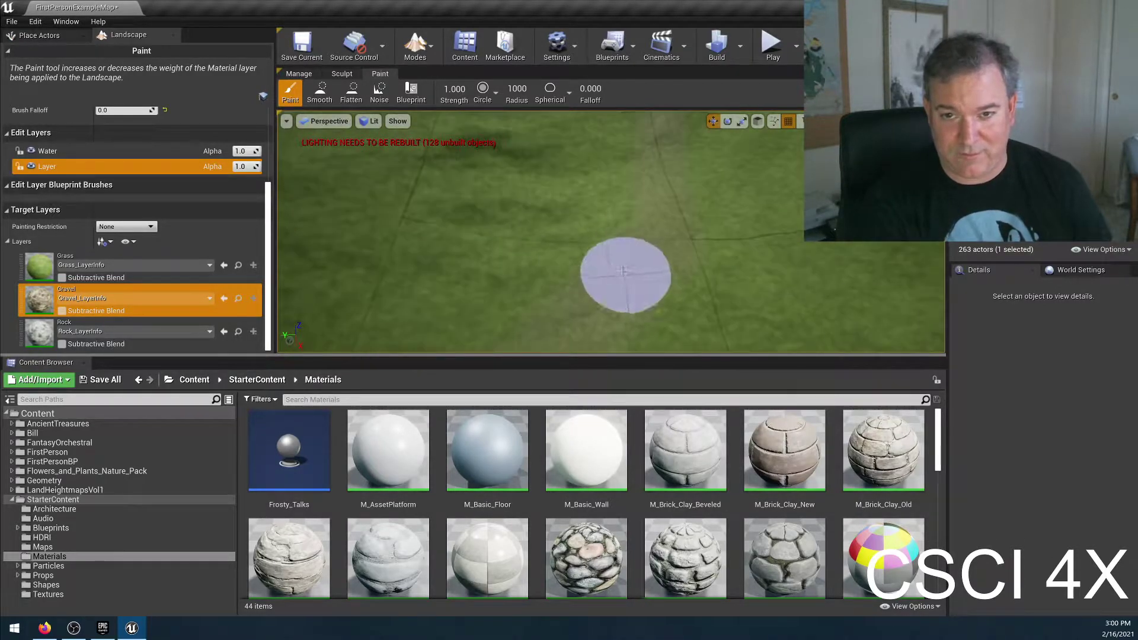
pyautogui.hotkey('ctrl', 'z')
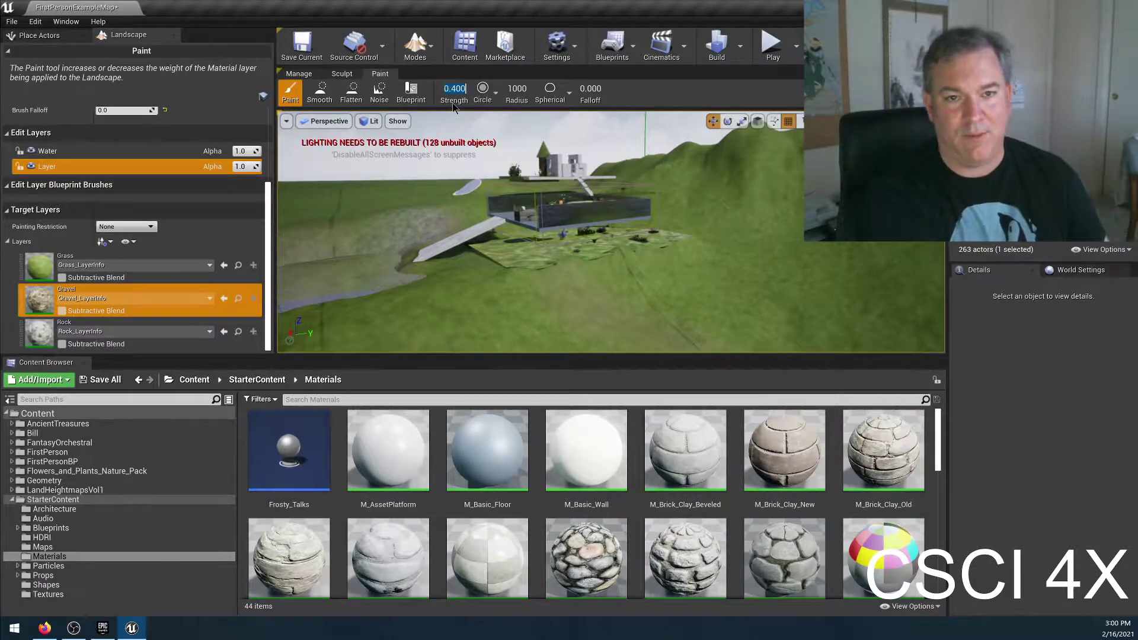
# Step: Try gravel strokes along the faint path with the brush strength at 0.4, and undo the last one
pyautogui.moveTo(775, 200); pyautogui.dragTo(797, 284, button='right')
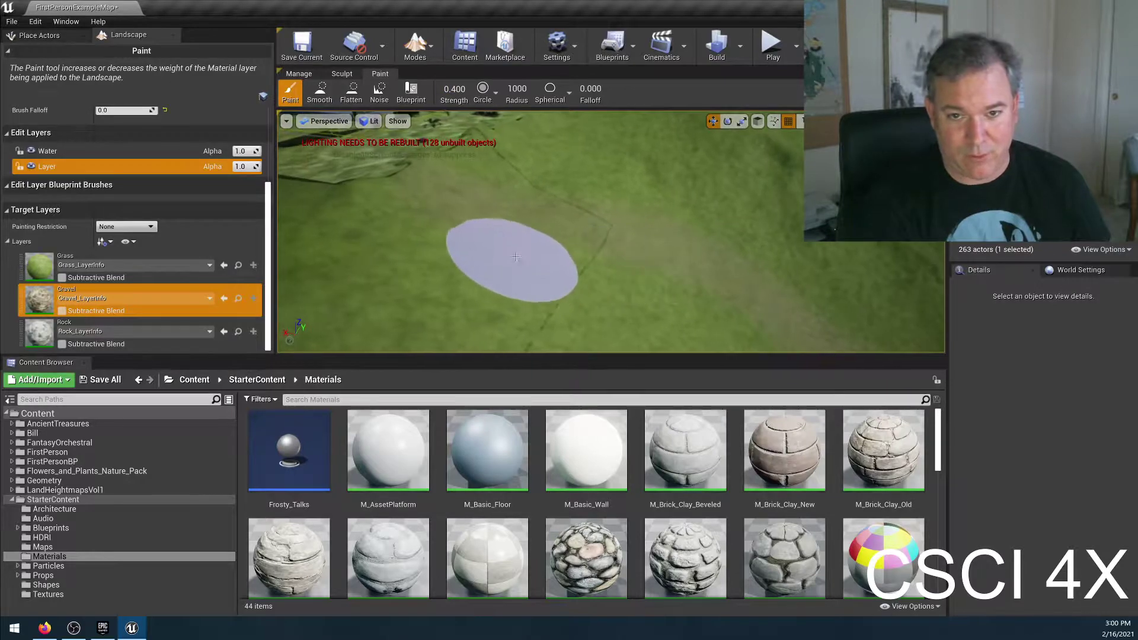
pyautogui.moveTo(680, 252)
pyautogui.mouseDown()
pyautogui.moveTo(897, 312)
pyautogui.moveTo(904, 299)
pyautogui.mouseUp()
pyautogui.moveTo(905, 299)
pyautogui.mouseDown(button='right')
pyautogui.moveTo(936, 297)
pyautogui.moveTo(948, 308)
pyautogui.mouseUp(button='right')
pyautogui.moveTo(628, 237); pyautogui.dragTo(510, 219, button='right')
pyautogui.moveTo(510, 219)
pyautogui.mouseDown()
pyautogui.moveTo(522, 264)
pyautogui.moveTo(876, 189)
pyautogui.moveTo(881, 216)
pyautogui.mouseUp()
pyautogui.moveTo(880, 217); pyautogui.dragTo(972, 190, button='right')
pyautogui.moveTo(599, 237)
pyautogui.mouseDown(button='right')
pyautogui.moveTo(585, 247)
pyautogui.moveTo(475, 231)
pyautogui.moveTo(356, 190)
pyautogui.moveTo(450, 222)
pyautogui.moveTo(522, 267)
pyautogui.mouseUp(button='right')
pyautogui.hotkey('ctrl', 'z')
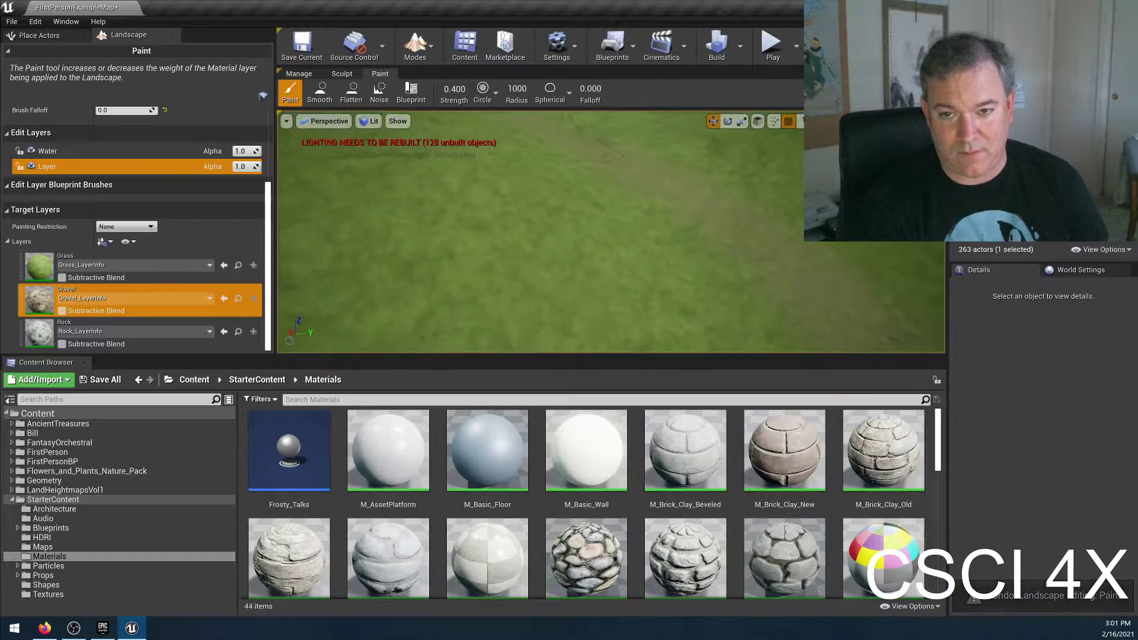
# Step: Try a hard-edged gravel path from the garden bed across the hillside at strength 0.4 and falloff 0
pyautogui.moveTo(600, 235); pyautogui.dragTo(601, 196, button='right')
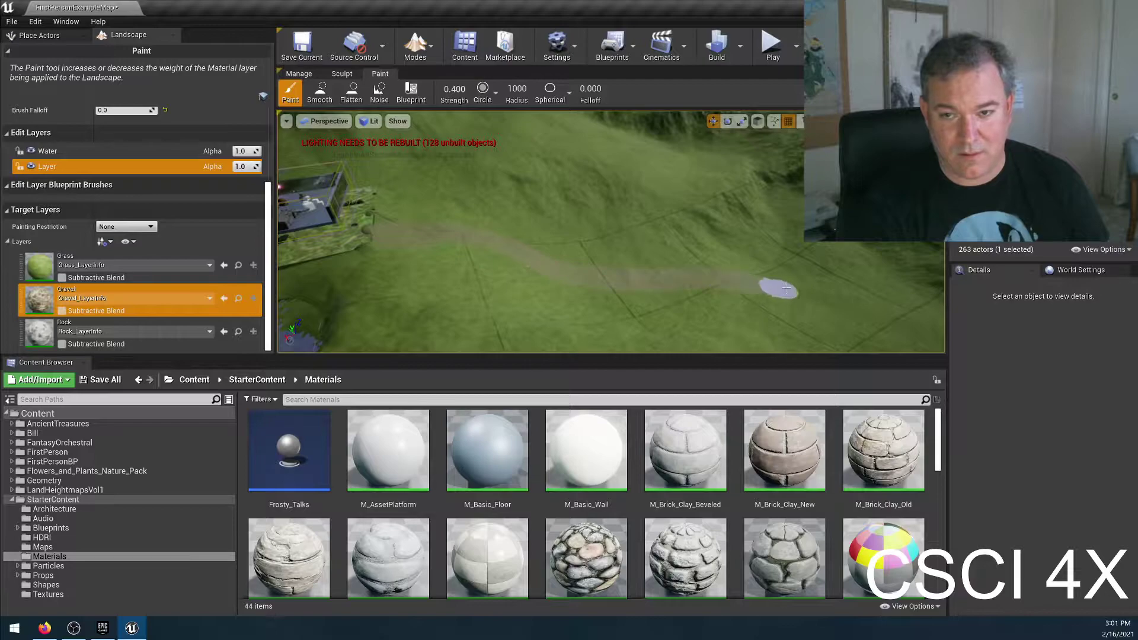
pyautogui.moveTo(593, 183)
pyautogui.mouseDown(button='right')
pyautogui.moveTo(550, 163)
pyautogui.moveTo(602, 198)
pyautogui.mouseUp(button='right')
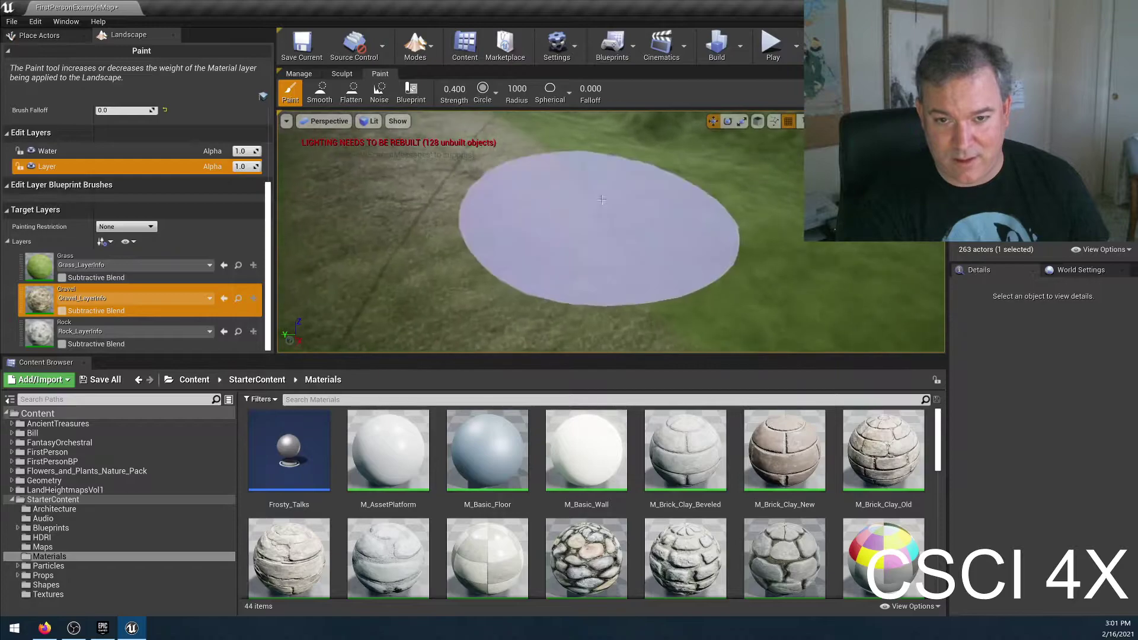
pyautogui.moveTo(702, 162); pyautogui.dragTo(702, 161, button='right')
pyautogui.moveTo(693, 201); pyautogui.dragTo(694, 200, button='right')
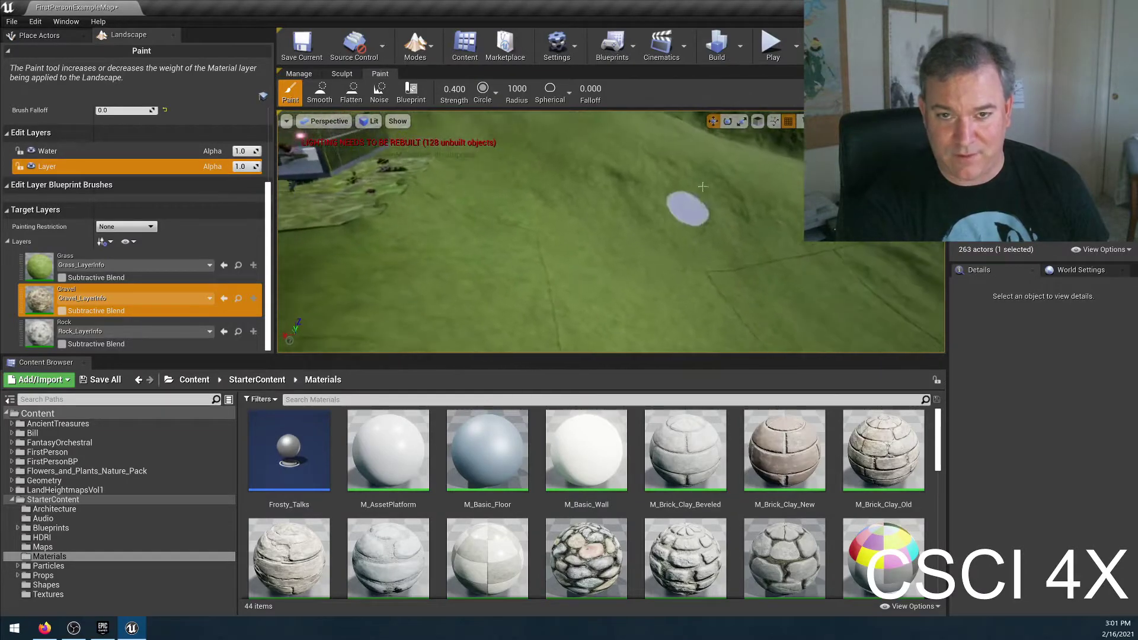
# Step: Set the brush falloff to 0.8 and paint a soft-edged gravel path from the garden bed along the hillside
pyautogui.write('0.8')
pyautogui.press('Return')
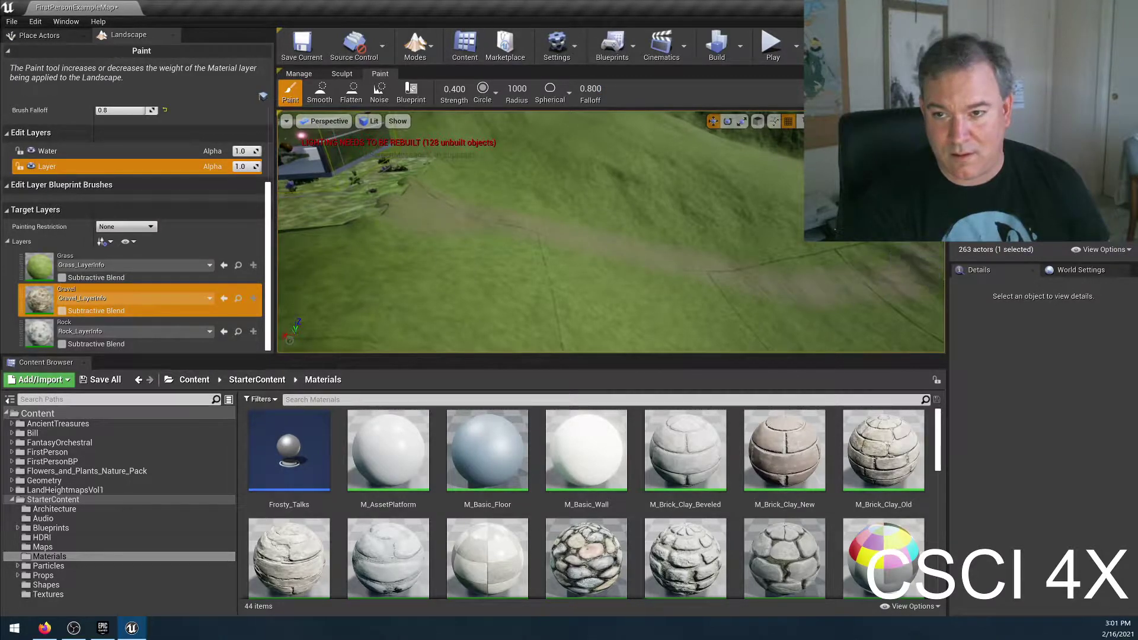
# Step: Paint the Rock layer onto the steep upper faces of the mountain ridge
pyautogui.moveTo(611, 231); pyautogui.dragTo(610, 231, button='right')
pyautogui.moveTo(568, 188); pyautogui.dragTo(568, 188, button='right')
pyautogui.click(119, 327)
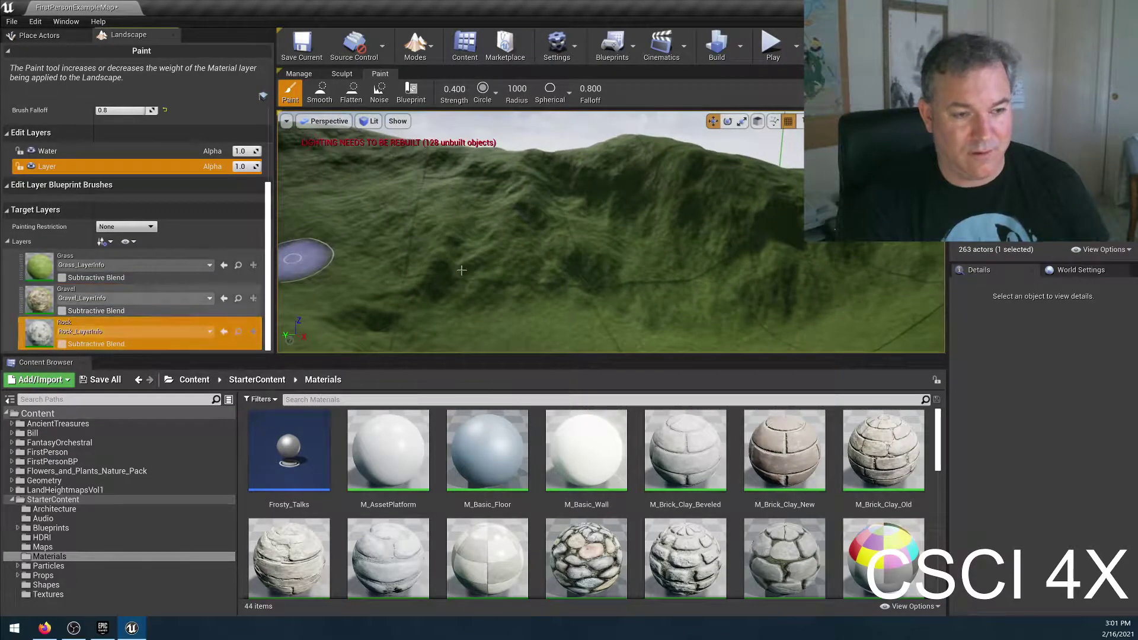
pyautogui.moveTo(621, 215); pyautogui.dragTo(559, 175)
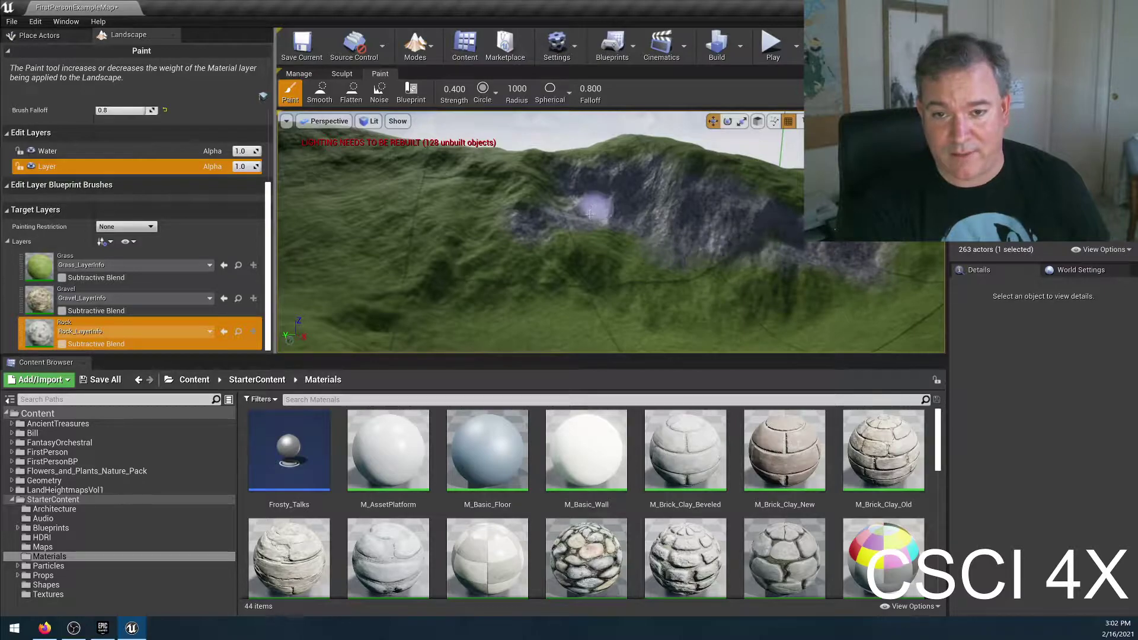
# Step: Paint the Rock layer over the isolated hilltop beyond the ridge, and undo the last two strokes
pyautogui.press('w')
pyautogui.moveTo(700, 266)
pyautogui.mouseDown(button='right')
pyautogui.moveTo(741, 260)
pyautogui.moveTo(670, 249)
pyautogui.moveTo(570, 290)
pyautogui.moveTo(542, 280)
pyautogui.moveTo(709, 272)
pyautogui.moveTo(709, 285)
pyautogui.moveTo(710, 261)
pyautogui.moveTo(703, 283)
pyautogui.moveTo(736, 297)
pyautogui.moveTo(764, 294)
pyautogui.moveTo(783, 275)
pyautogui.mouseUp(button='right')
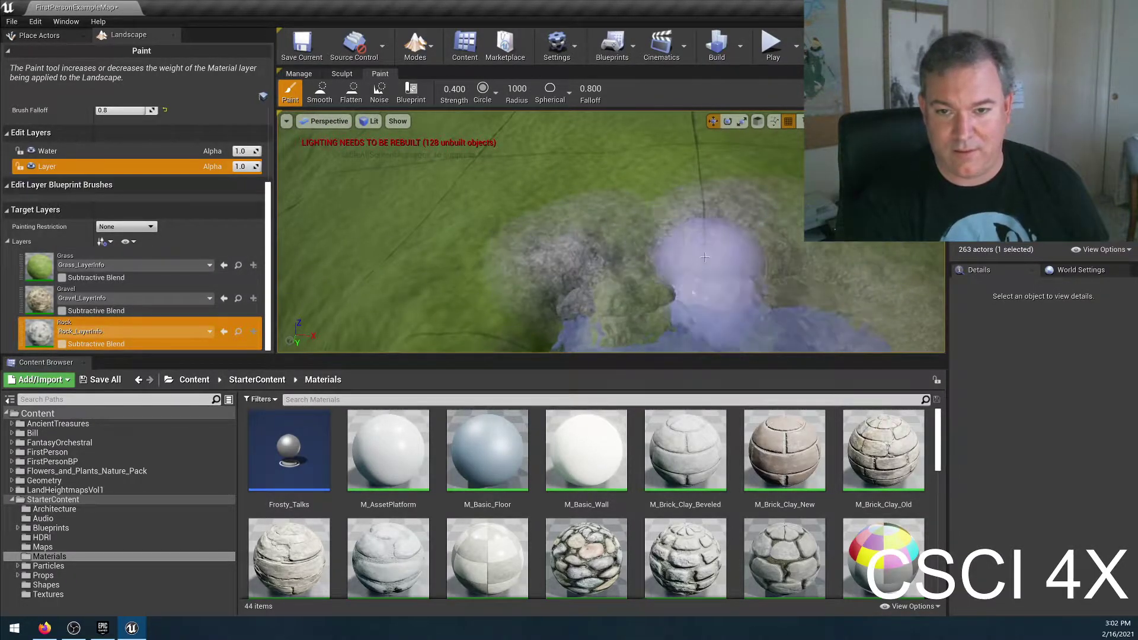
pyautogui.moveTo(718, 220)
pyautogui.mouseDown(button='right')
pyautogui.moveTo(557, 205)
pyautogui.moveTo(510, 255)
pyautogui.mouseUp(button='right')
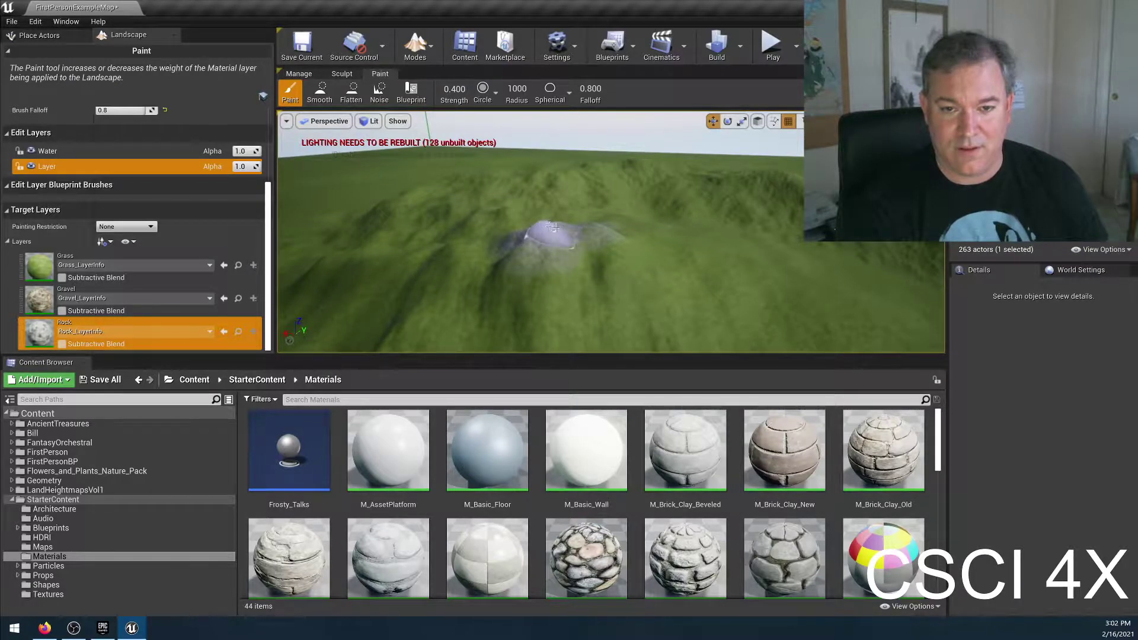
pyautogui.moveTo(691, 243); pyautogui.dragTo(691, 219, button='right')
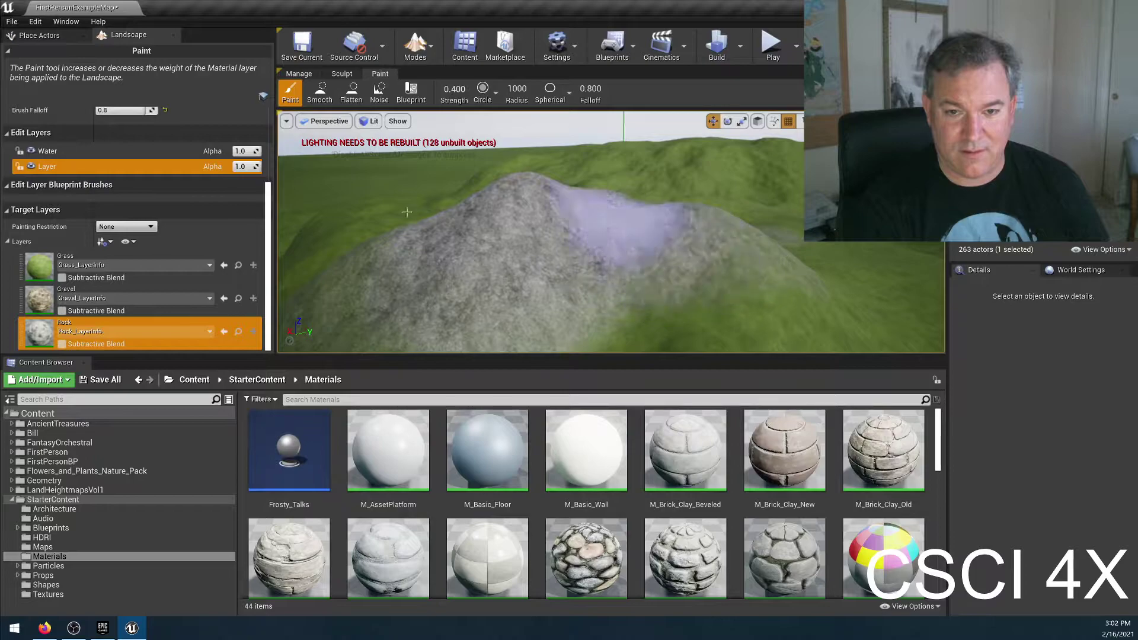
pyautogui.moveTo(686, 265); pyautogui.dragTo(708, 267, button='right')
pyautogui.hotkey('ctrl', 'z')
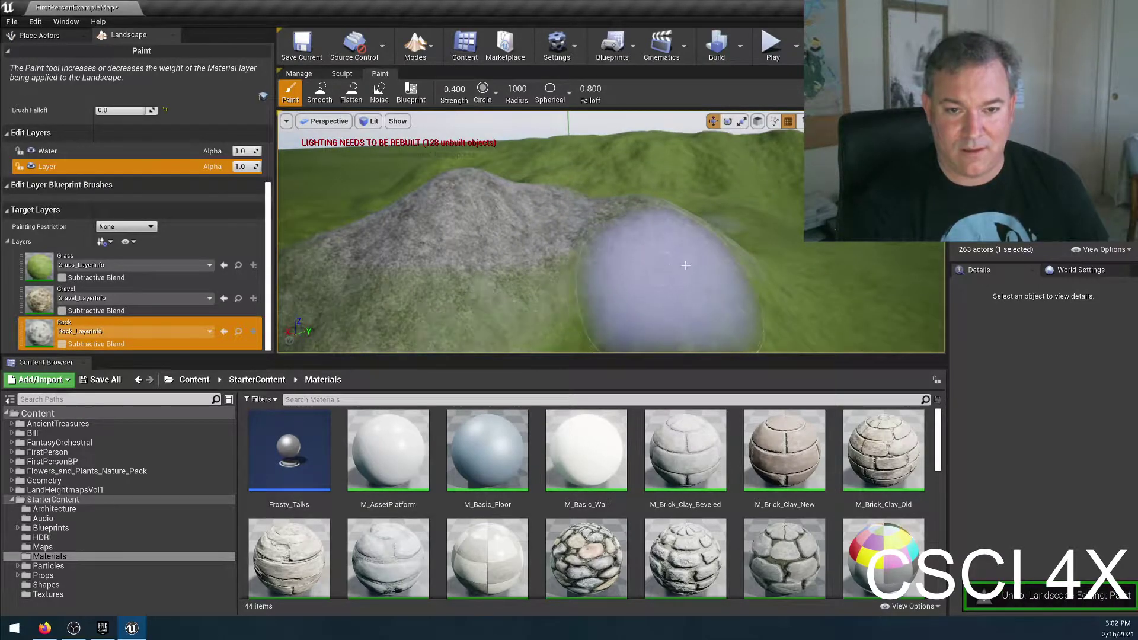
pyautogui.hotkey('ctrl', 'z')
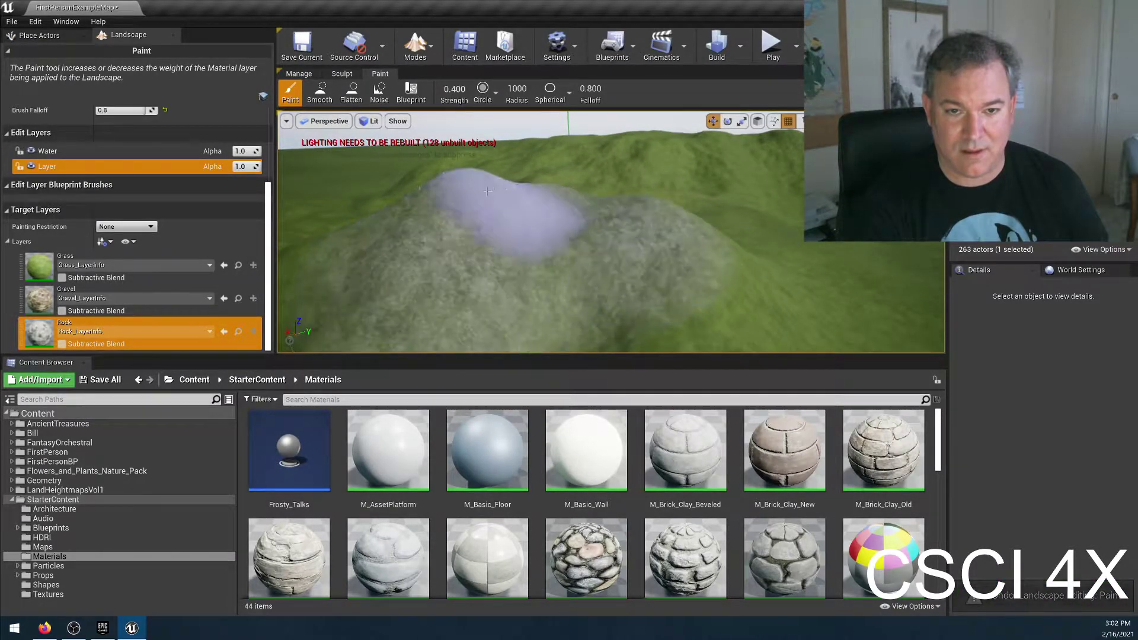
# Step: Open the LandscapeMat material from the Bill folder and bring its Macro Variation node group into view
pyautogui.moveTo(599, 255); pyautogui.dragTo(389, 296, button='right')
pyautogui.click(32, 433)
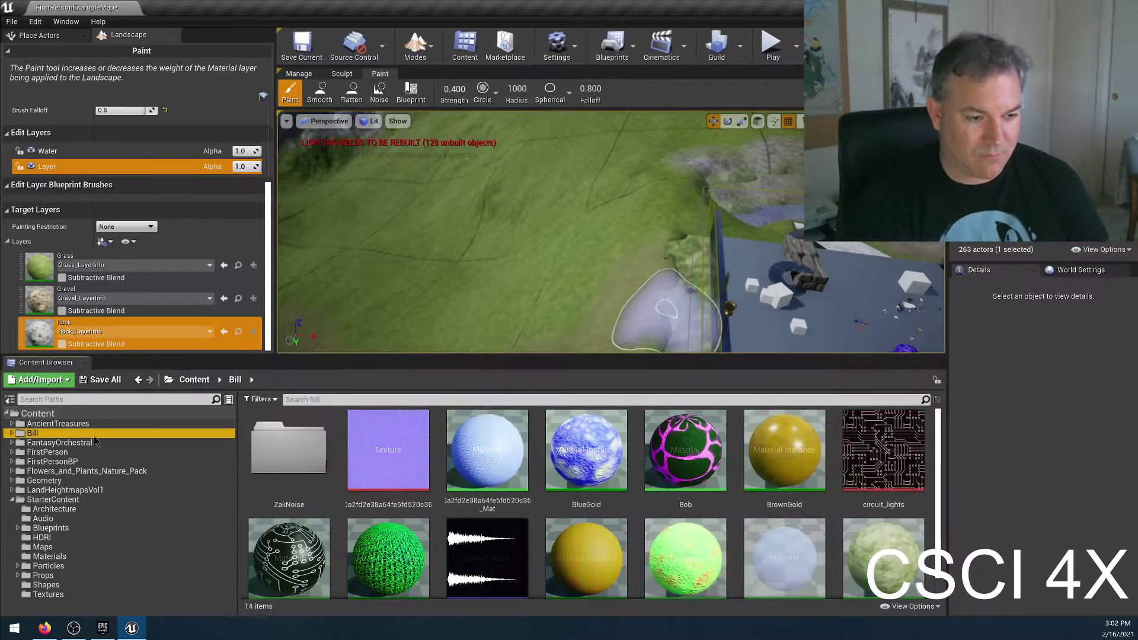
pyautogui.scroll(-1, 765, 528)
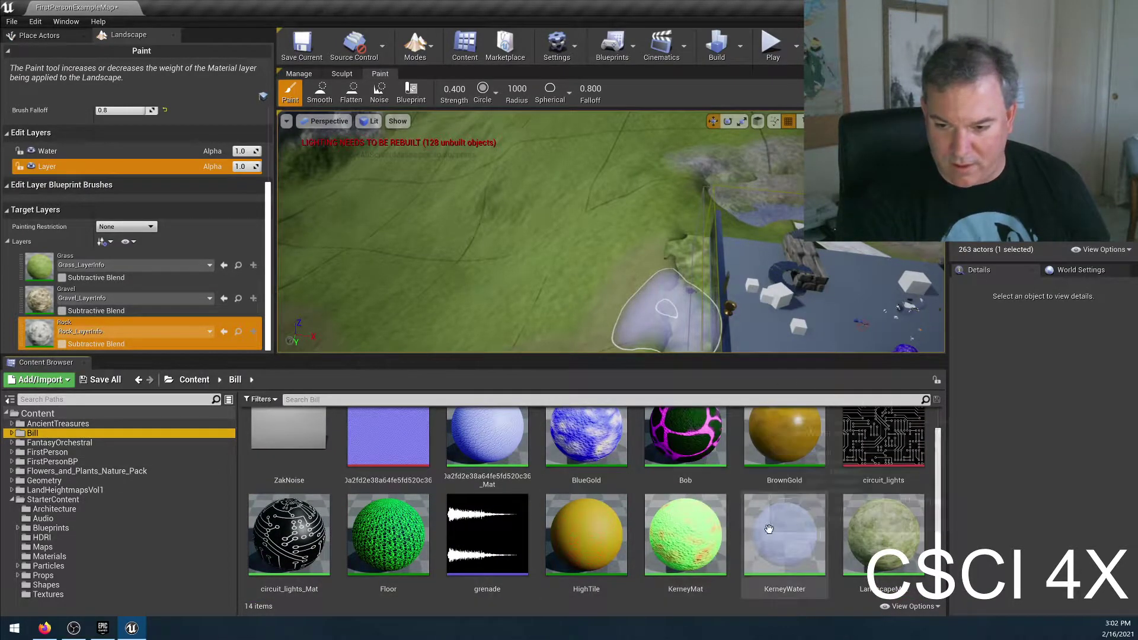
pyautogui.click(866, 539)
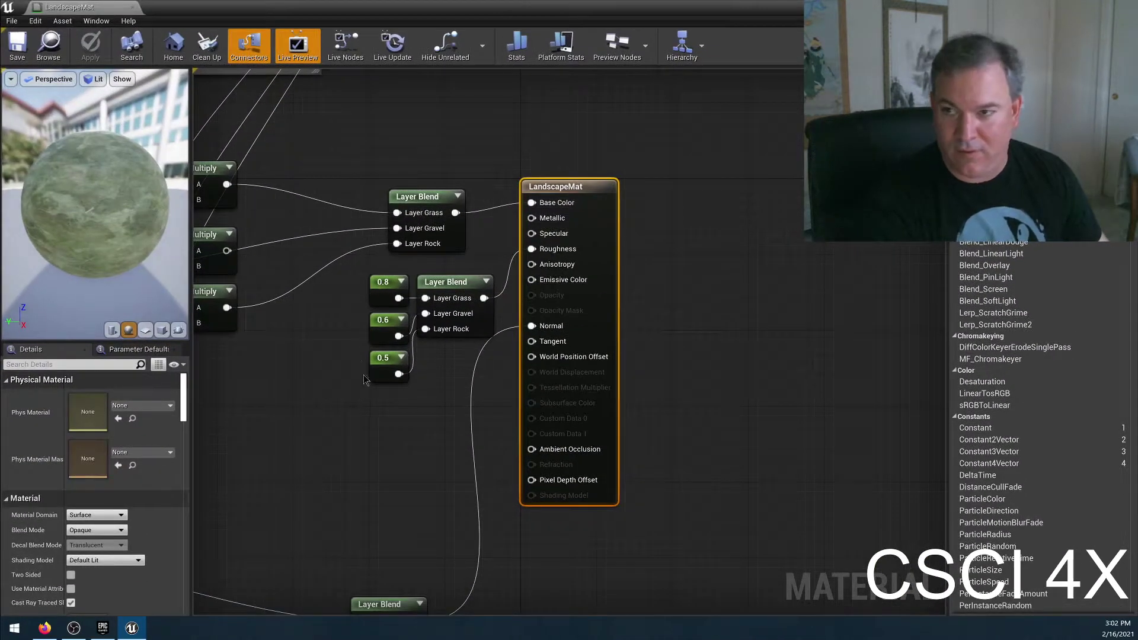
pyautogui.moveTo(366, 380); pyautogui.dragTo(513, 639, button='right')
pyautogui.moveTo(415, 385); pyautogui.dragTo(697, 465, button='right')
pyautogui.moveTo(768, 443); pyautogui.dragTo(884, 547, button='right')
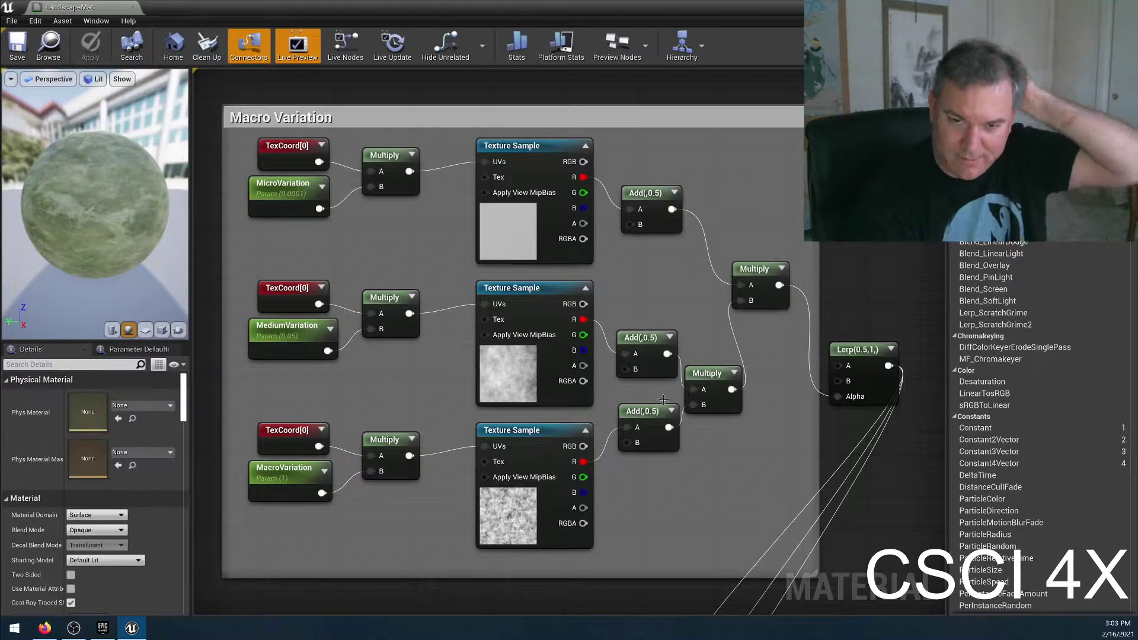
pyautogui.moveTo(860, 553)
pyautogui.mouseDown(button='right')
pyautogui.moveTo(842, 460)
pyautogui.moveTo(845, 543)
pyautogui.mouseUp(button='right')
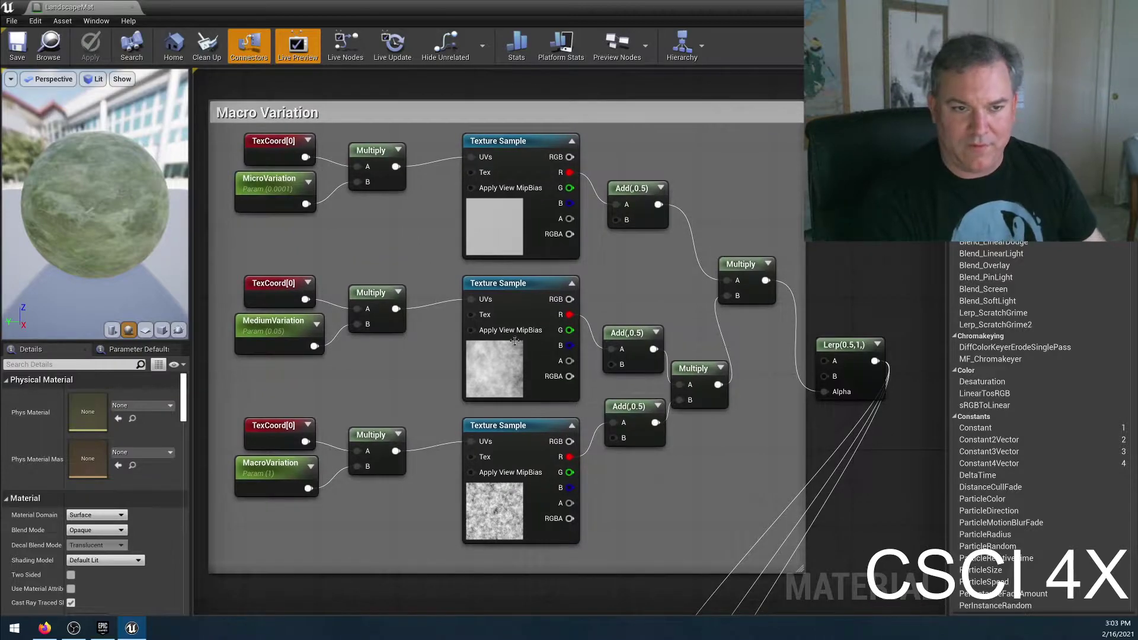
# Step: Inspect the MicroVariation, MediumVariation and MacroVariation parameters, and minimize the material editor
pyautogui.click(280, 178)
pyautogui.click(270, 324)
pyautogui.click(279, 465)
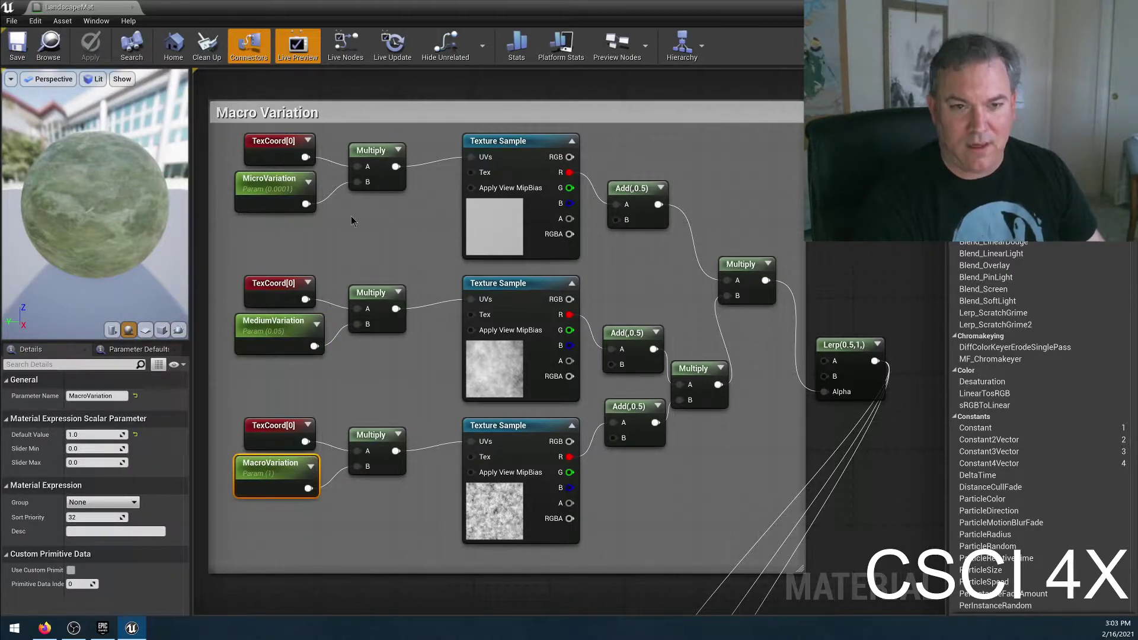
pyautogui.moveTo(857, 552); pyautogui.dragTo(783, 497, button='right')
pyautogui.moveTo(771, 13); pyautogui.dragTo(713, 281)
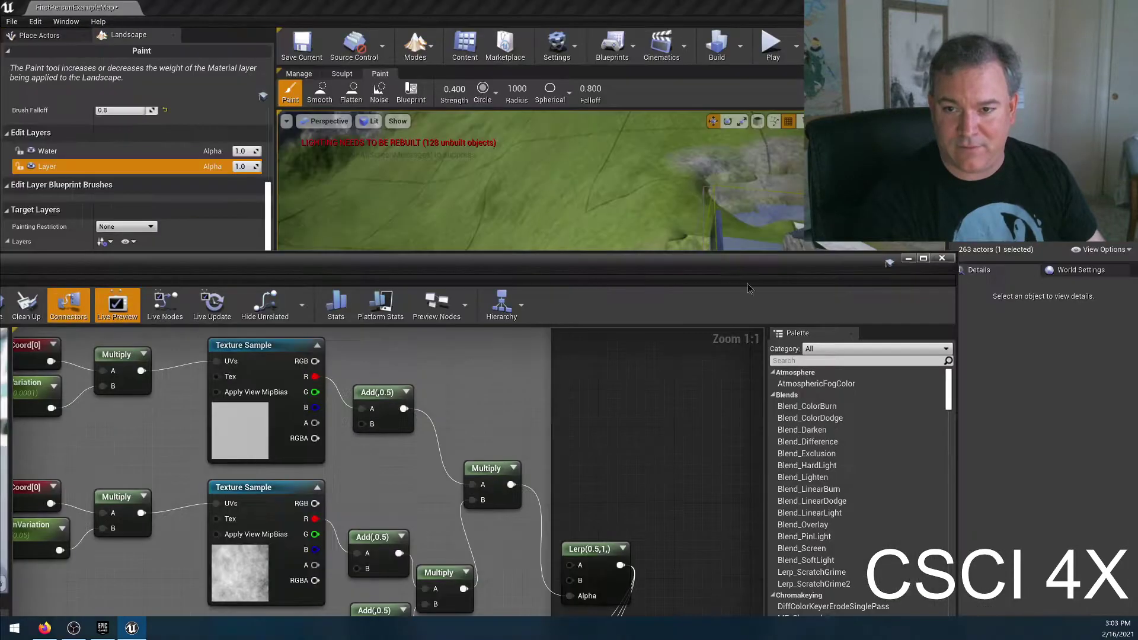
pyautogui.click(908, 259)
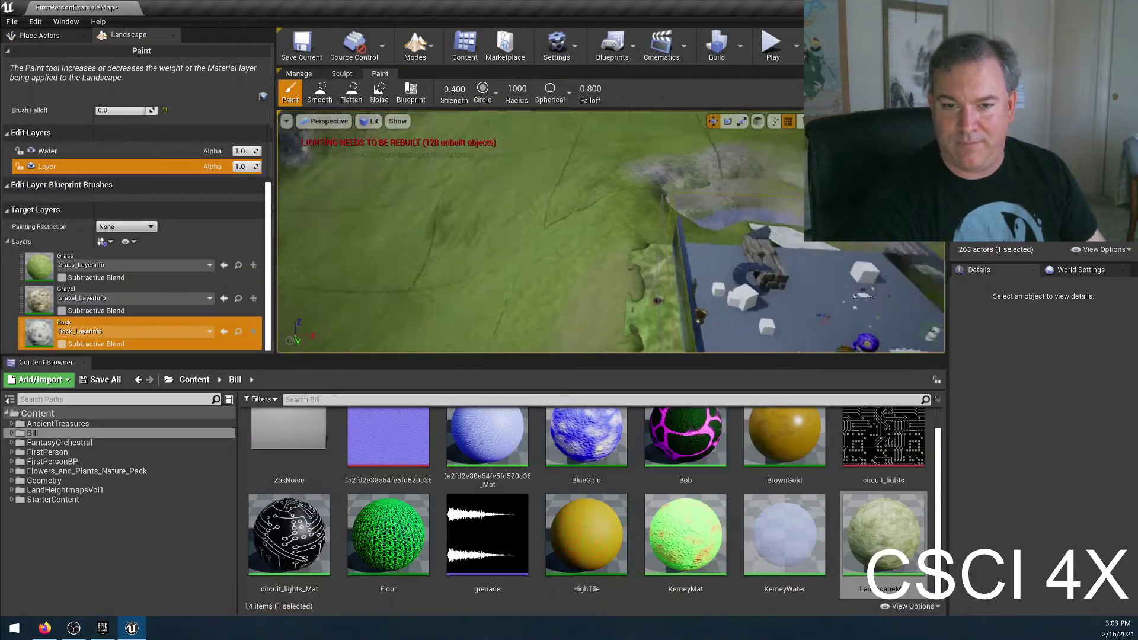
# Step: Examine the grass, gravel and rock texturing across the landscape from close up and from a distance
pyautogui.moveTo(611, 231); pyautogui.dragTo(611, 273, button='right')
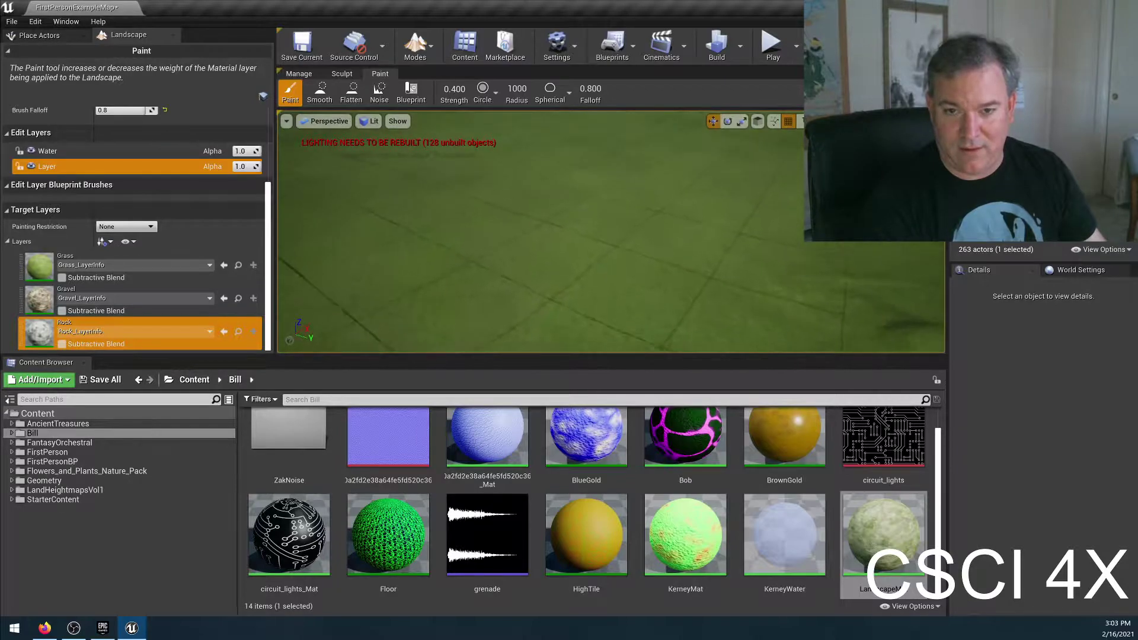
pyautogui.moveTo(683, 332); pyautogui.dragTo(683, 300, button='right')
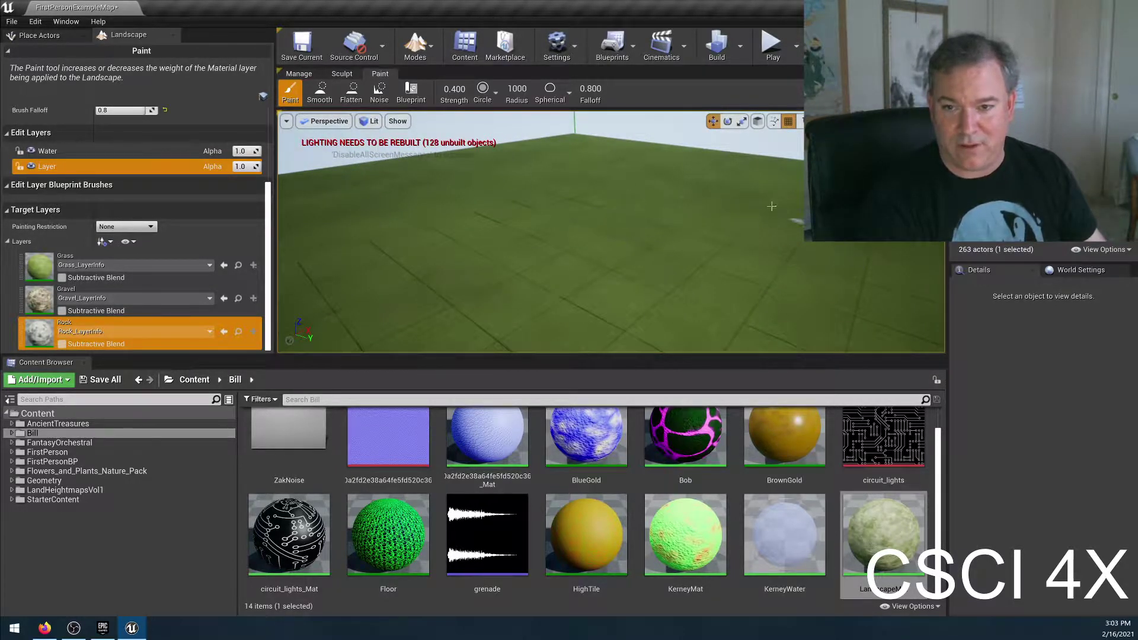
pyautogui.moveTo(603, 230); pyautogui.dragTo(629, 274, button='right')
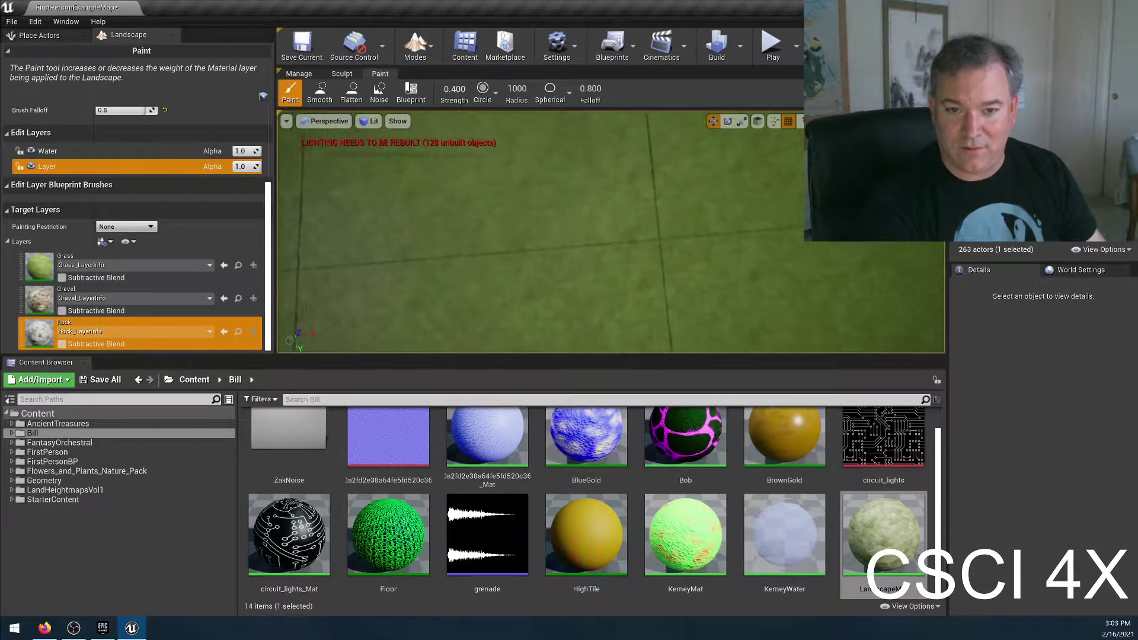
pyautogui.moveTo(629, 274)
pyautogui.mouseDown(button='right')
pyautogui.moveTo(610, 222)
pyautogui.moveTo(629, 237)
pyautogui.moveTo(627, 255)
pyautogui.moveTo(623, 246)
pyautogui.moveTo(608, 267)
pyautogui.moveTo(629, 255)
pyautogui.moveTo(631, 272)
pyautogui.mouseUp(button='right')
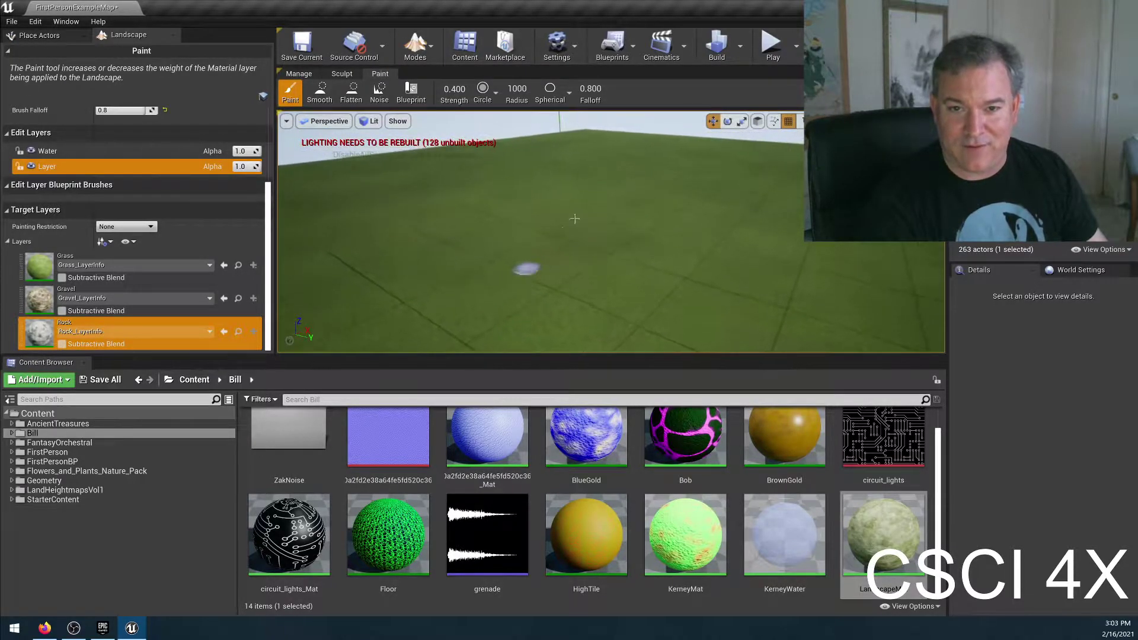
pyautogui.moveTo(682, 274)
pyautogui.mouseDown(button='right')
pyautogui.moveTo(682, 308)
pyautogui.moveTo(706, 308)
pyautogui.moveTo(848, 264)
pyautogui.moveTo(804, 256)
pyautogui.moveTo(811, 262)
pyautogui.moveTo(712, 281)
pyautogui.moveTo(522, 263)
pyautogui.mouseUp(button='right')
pyautogui.press('w')
pyautogui.moveTo(780, 272); pyautogui.dragTo(646, 262, button='right')
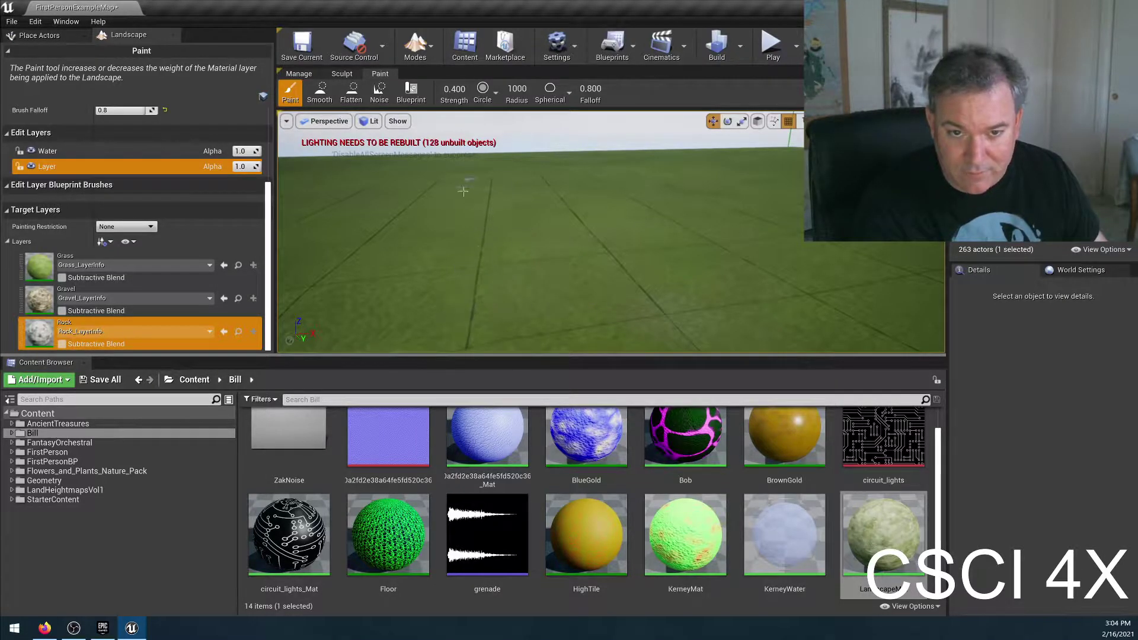
pyautogui.moveTo(525, 248)
pyautogui.mouseDown(button='right')
pyautogui.moveTo(537, 314)
pyautogui.moveTo(569, 290)
pyautogui.moveTo(588, 254)
pyautogui.mouseUp(button='right')
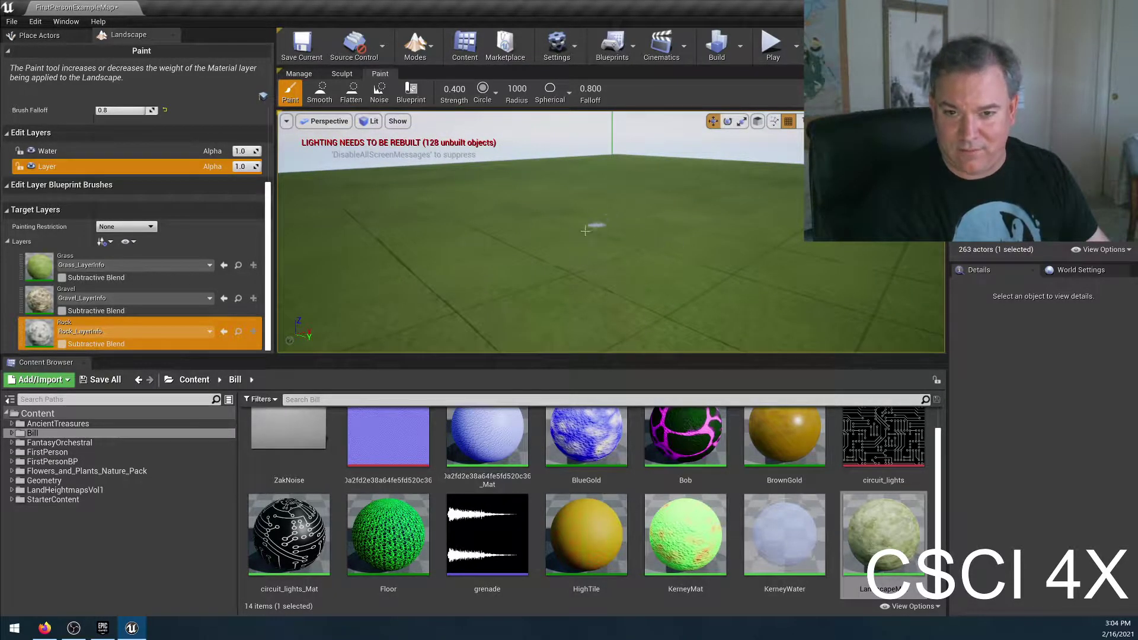
pyautogui.moveTo(716, 239); pyautogui.dragTo(818, 219, button='right')
pyautogui.moveTo(572, 239); pyautogui.dragTo(587, 291, button='right')
pyautogui.moveTo(572, 239); pyautogui.dragTo(742, 255, button='right')
pyautogui.moveTo(554, 249)
pyautogui.mouseDown(button='right')
pyautogui.moveTo(554, 237)
pyautogui.moveTo(588, 230)
pyautogui.mouseUp(button='right')
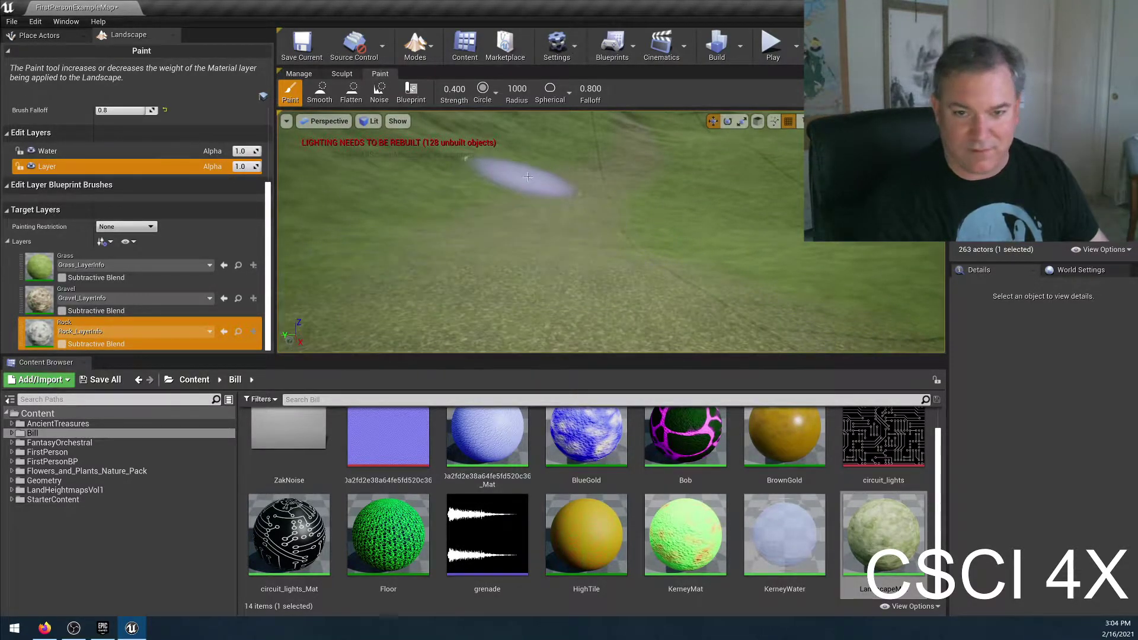
pyautogui.moveTo(581, 231)
pyautogui.mouseDown(button='right')
pyautogui.moveTo(688, 205)
pyautogui.moveTo(759, 237)
pyautogui.moveTo(765, 225)
pyautogui.moveTo(667, 276)
pyautogui.moveTo(662, 246)
pyautogui.moveTo(687, 234)
pyautogui.moveTo(593, 249)
pyautogui.mouseUp(button='right')
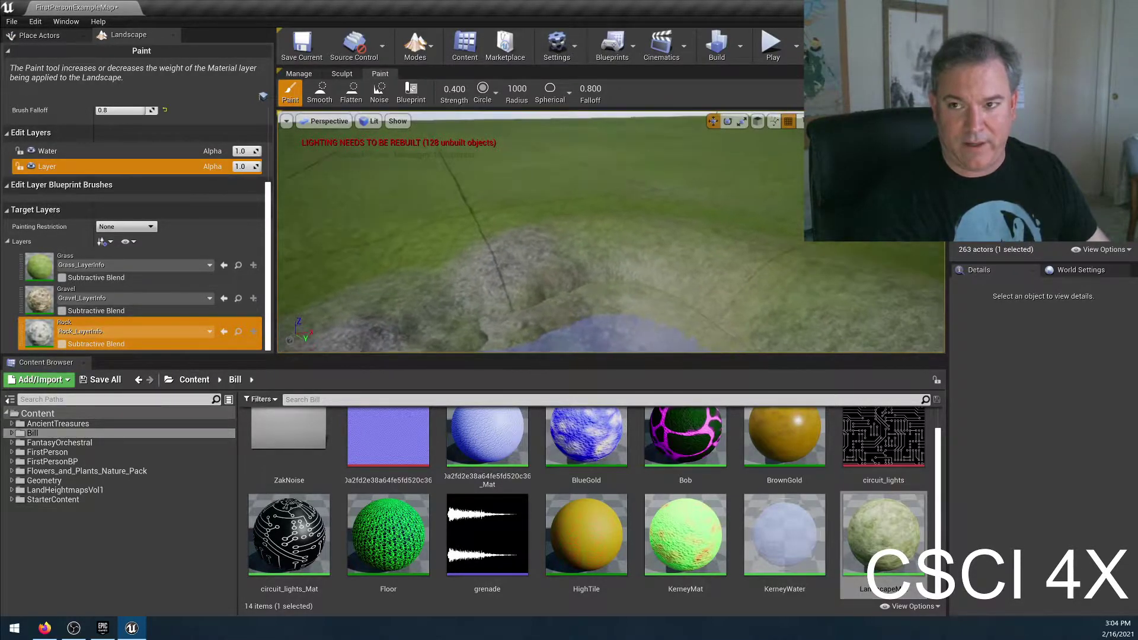
# Step: Bring back the LandscapeMat graph to review its Macro Variation nodes, and minimize the material editor again
pyautogui.hotkey('alt', 'Tab')
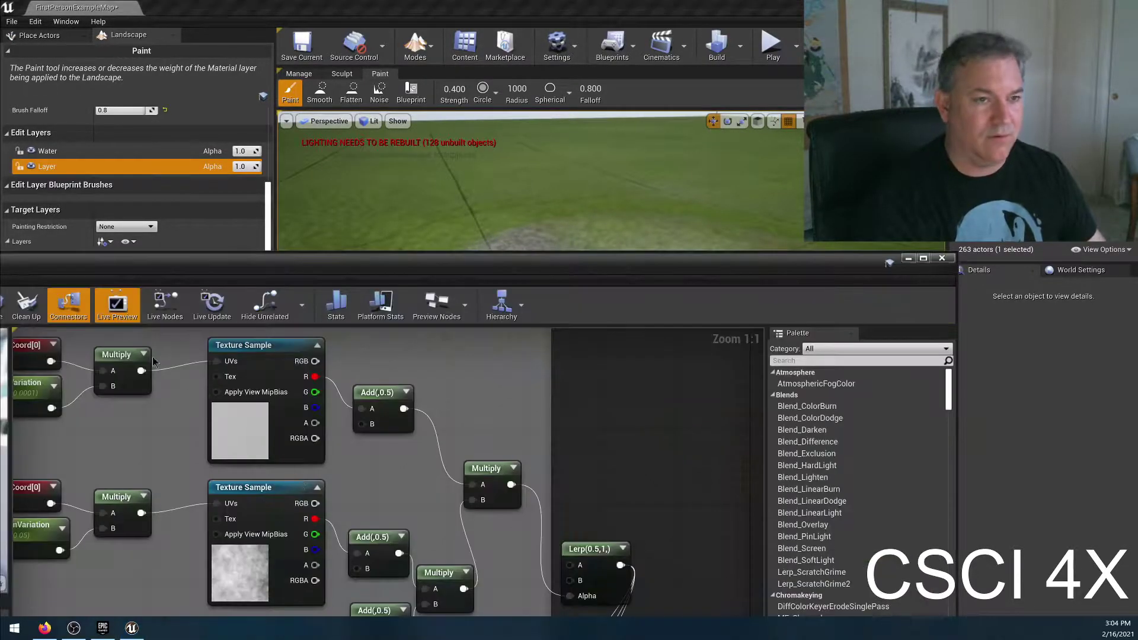
pyautogui.moveTo(354, 264); pyautogui.dragTo(514, 1)
pyautogui.moveTo(339, 197); pyautogui.dragTo(420, 207, button='right')
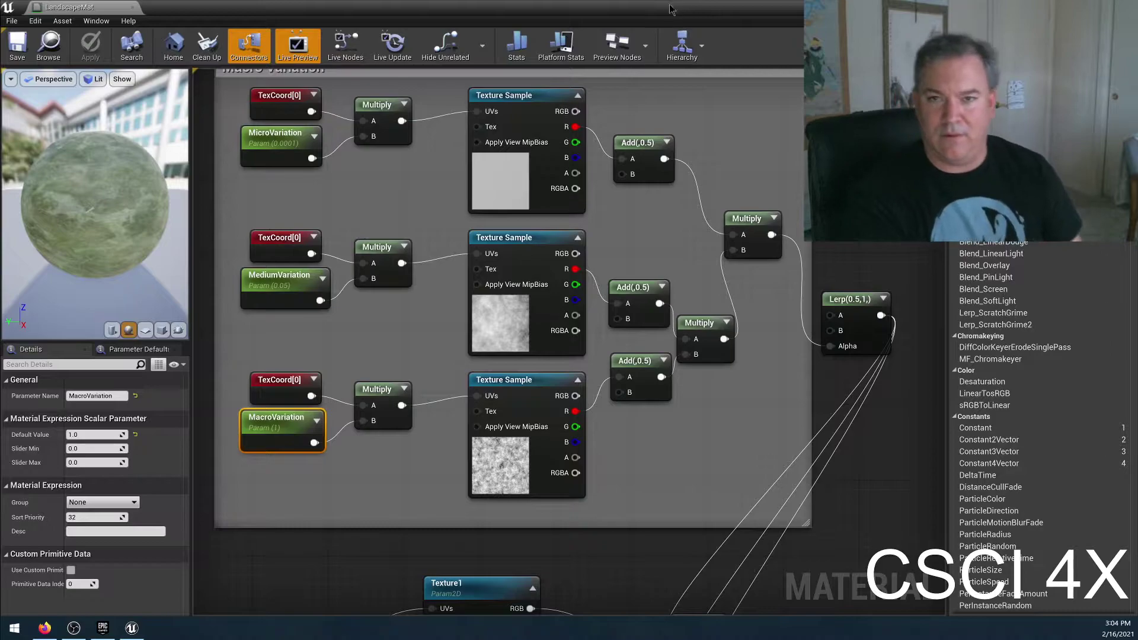
pyautogui.moveTo(670, 9); pyautogui.dragTo(634, 204)
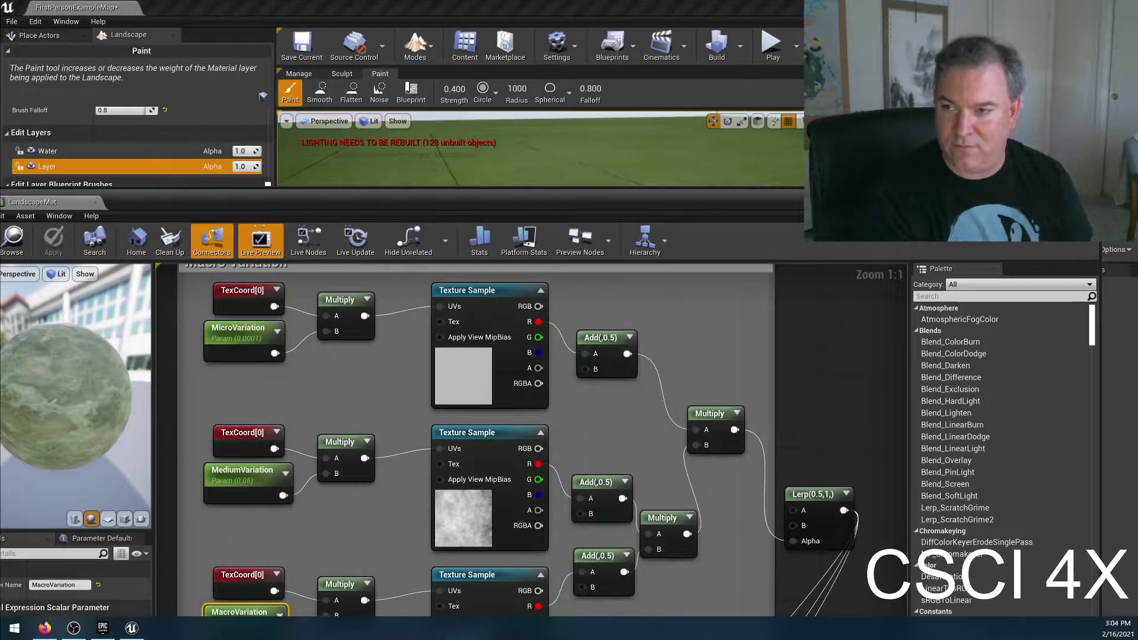
pyautogui.click(1059, 196)
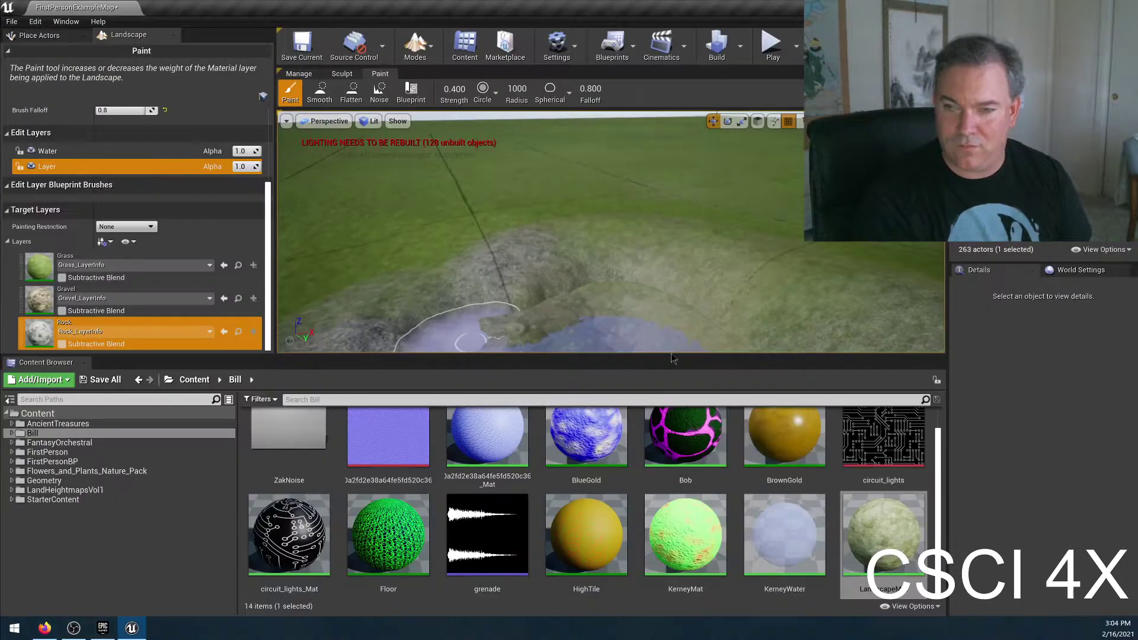
# Step: Open the M_Ground_Grass material from StarterContent's Materials folder and locate its Micro Texture Variation node group
pyautogui.click(53, 500)
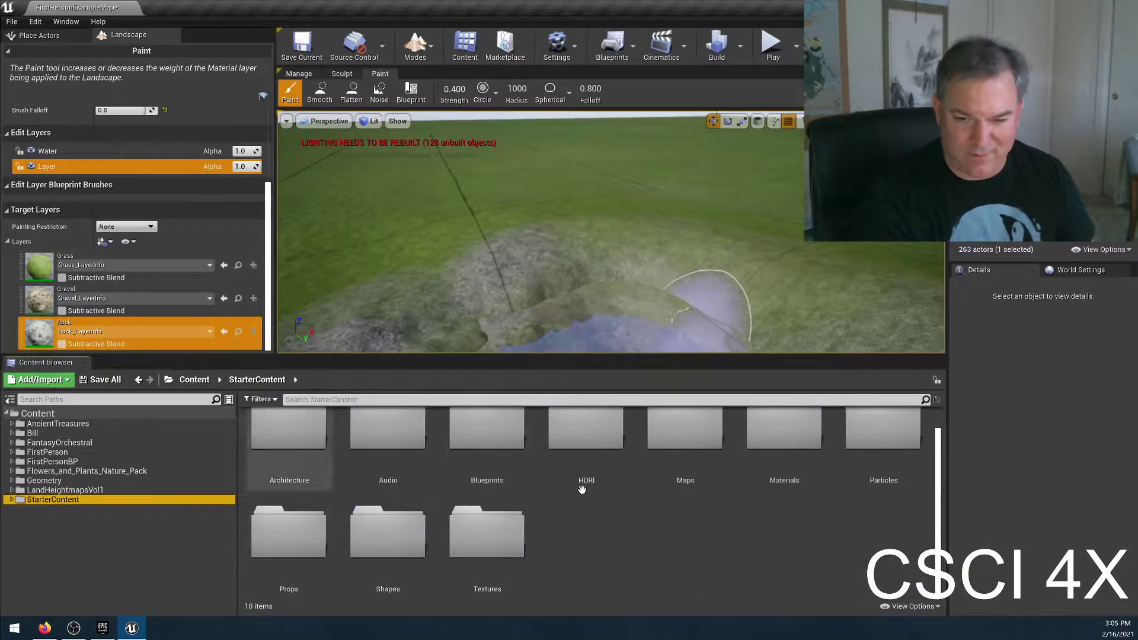
pyautogui.doubleClick(785, 431)
pyautogui.scroll(-5, 603, 537)
pyautogui.doubleClick(773, 567)
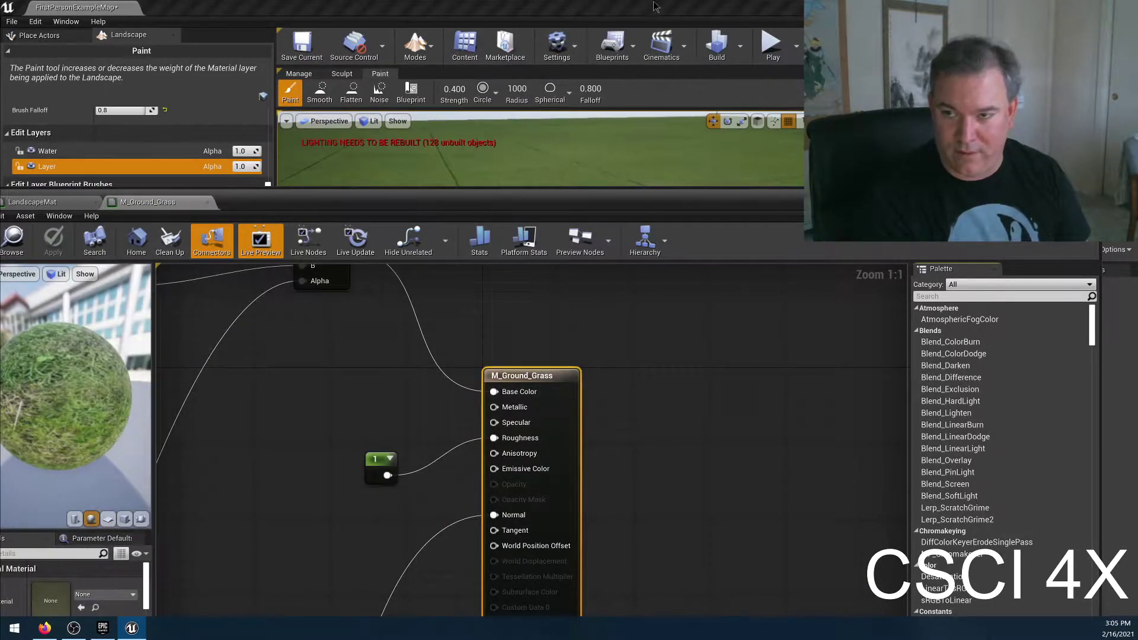
pyautogui.moveTo(494, 199); pyautogui.dragTo(635, 2)
pyautogui.moveTo(544, 154); pyautogui.dragTo(1024, 611, button='right')
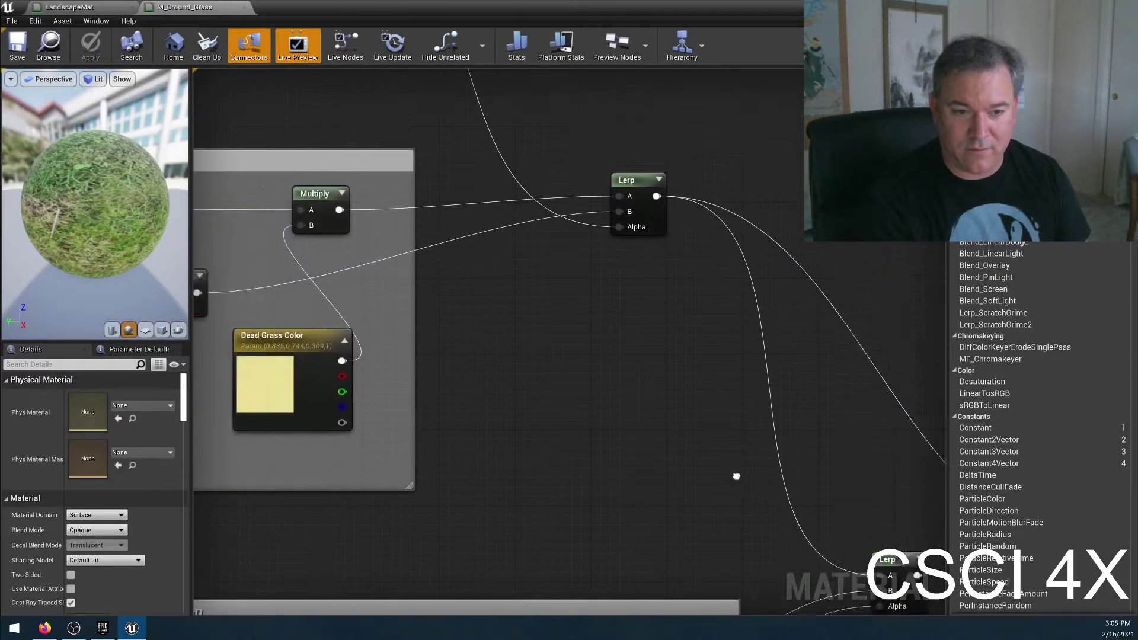
pyautogui.moveTo(737, 475); pyautogui.dragTo(1058, 579, button='right')
pyautogui.moveTo(553, 239); pyautogui.dragTo(892, 609, button='right')
# Step: Inspect the TexCoord and Multiply nodes of Micro Texture Variation, and trace the chain to the Lerp beside Base Color tint
pyautogui.click(429, 416)
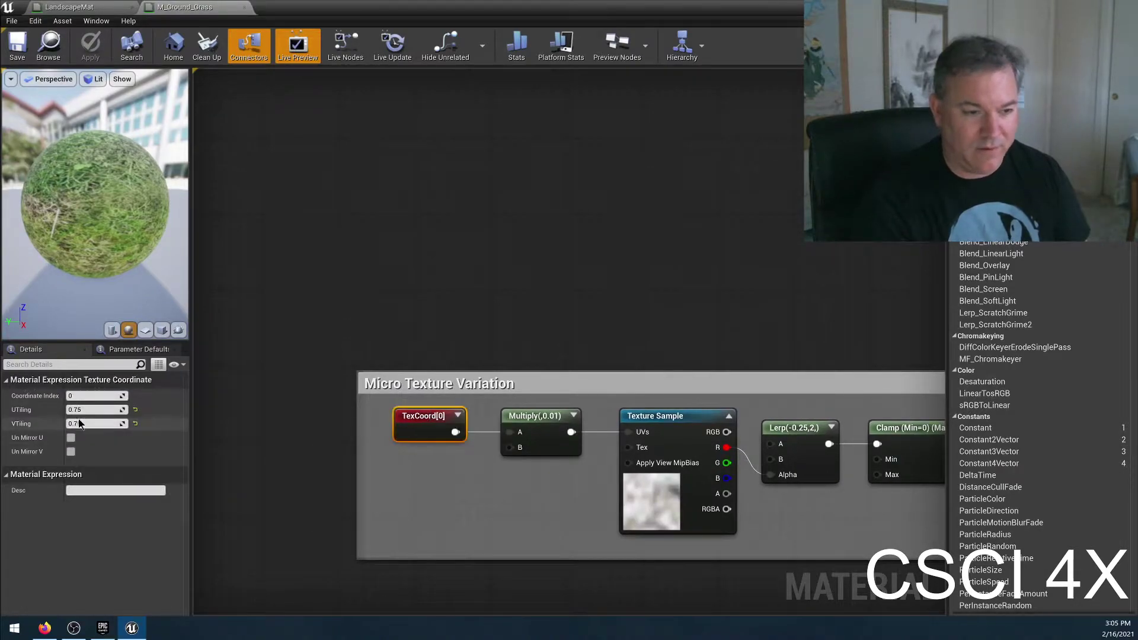
pyautogui.moveTo(519, 597); pyautogui.dragTo(331, 442, button='right')
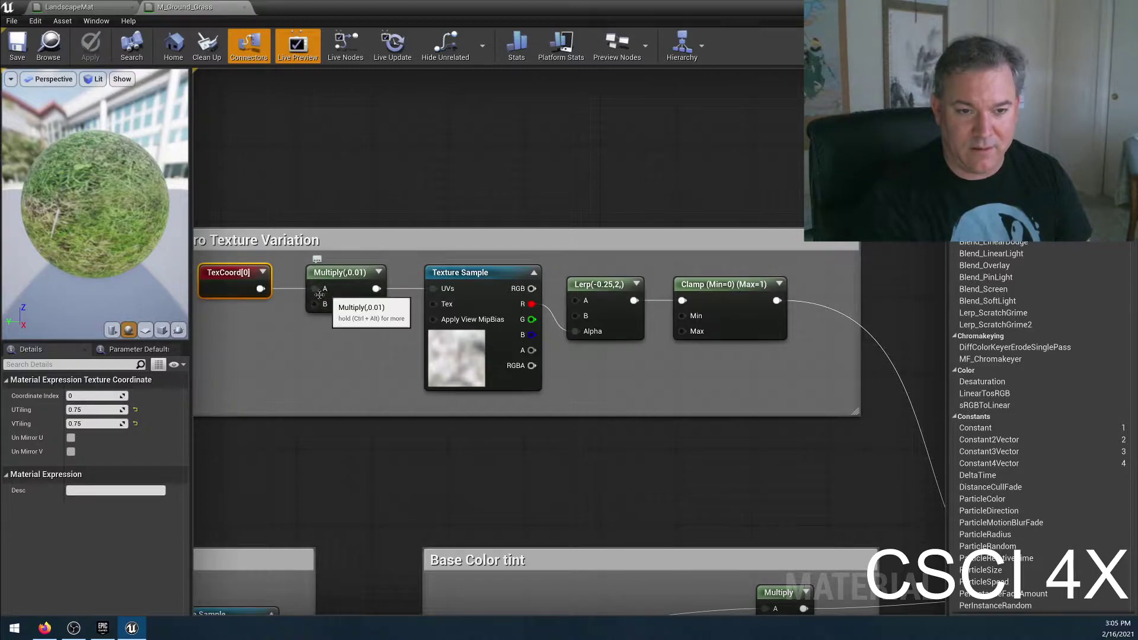
pyautogui.click(354, 274)
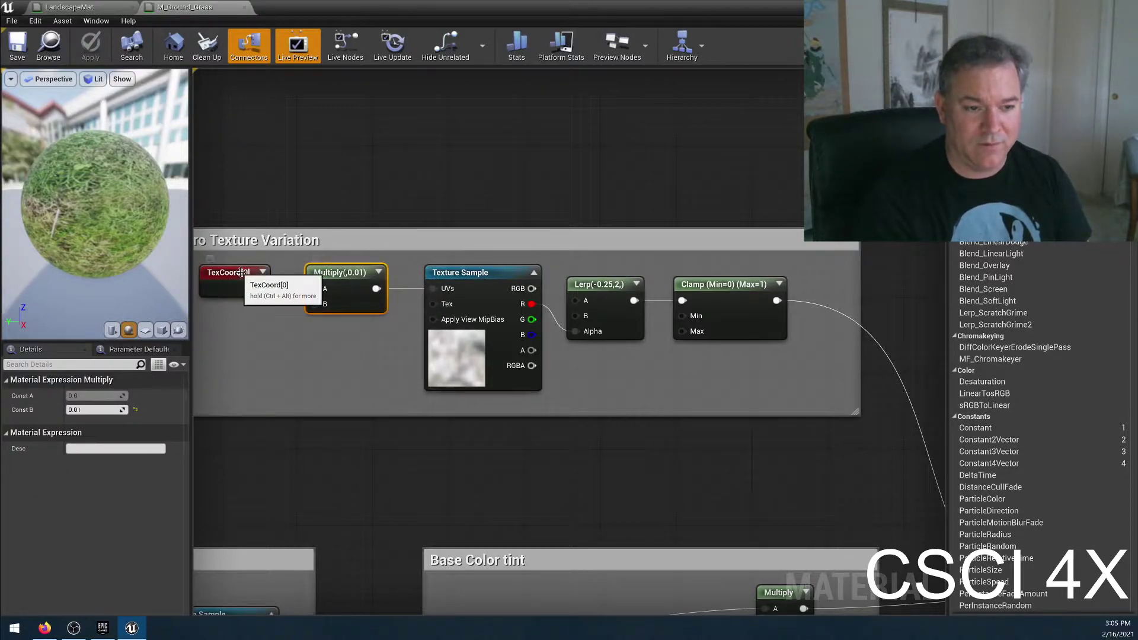
pyautogui.click(234, 275)
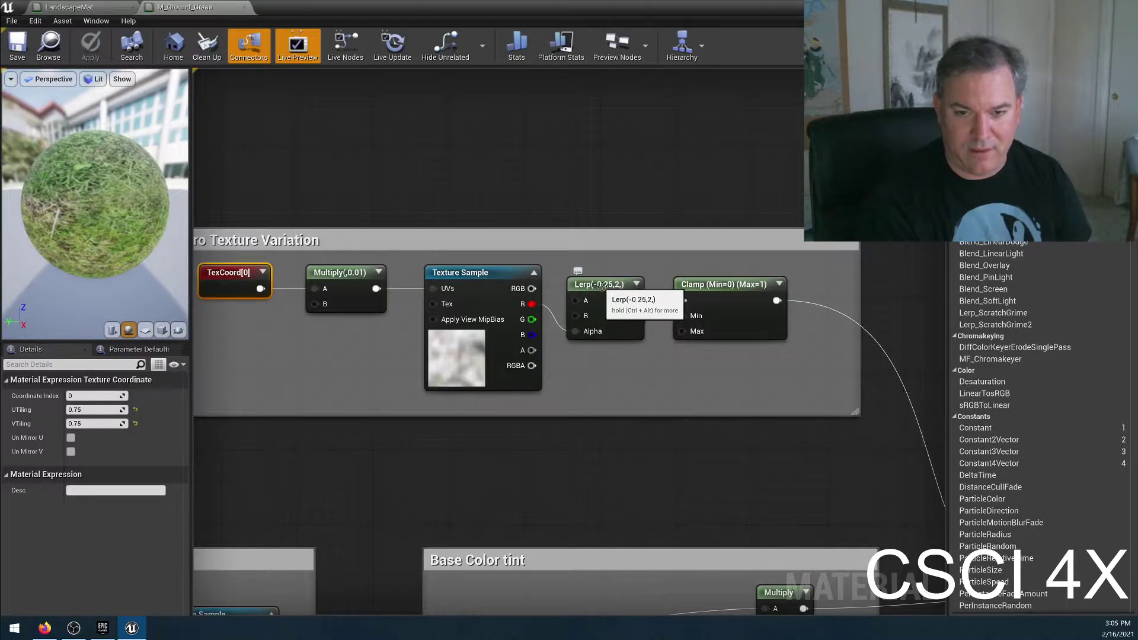
pyautogui.moveTo(735, 394); pyautogui.dragTo(611, 354, button='right')
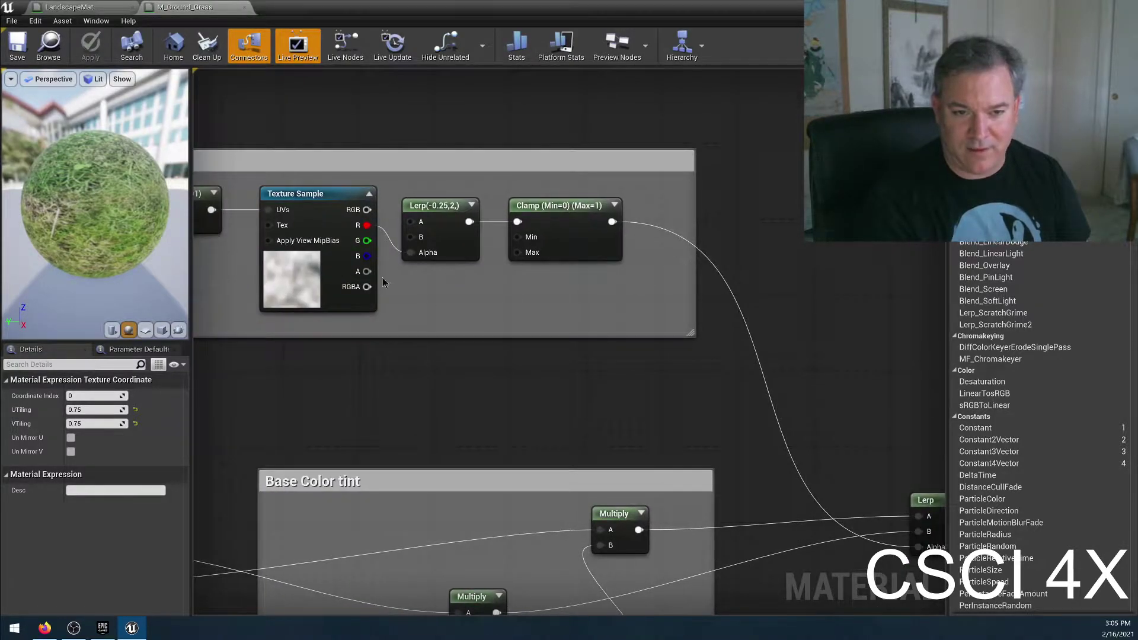
pyautogui.moveTo(563, 393); pyautogui.dragTo(358, 284, button='right')
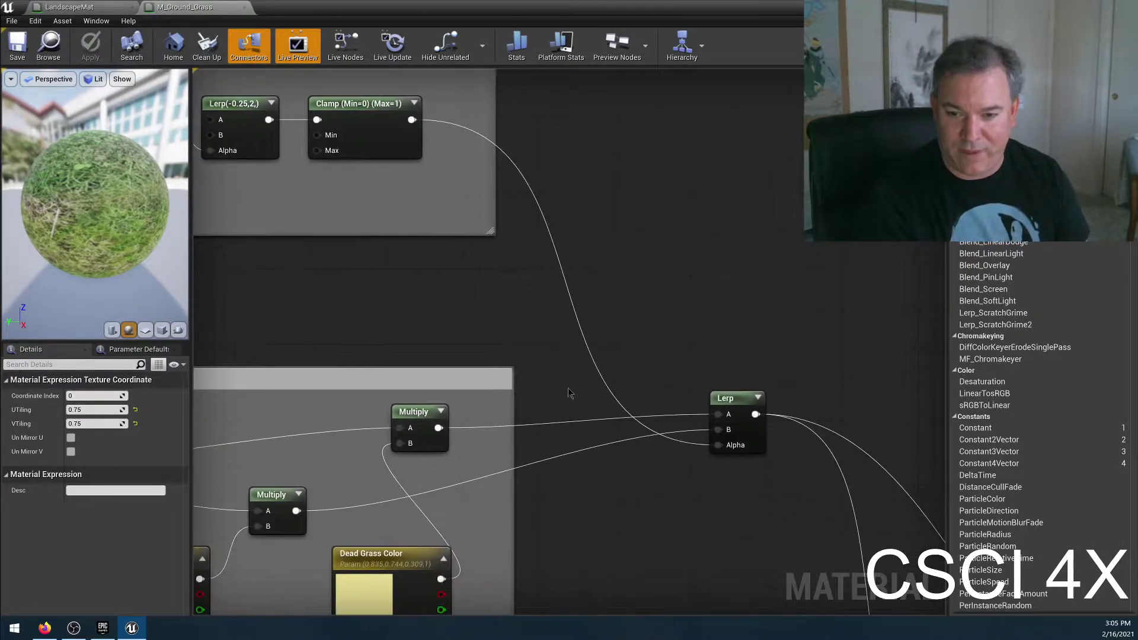
pyautogui.moveTo(671, 406); pyautogui.dragTo(756, 284, button='right')
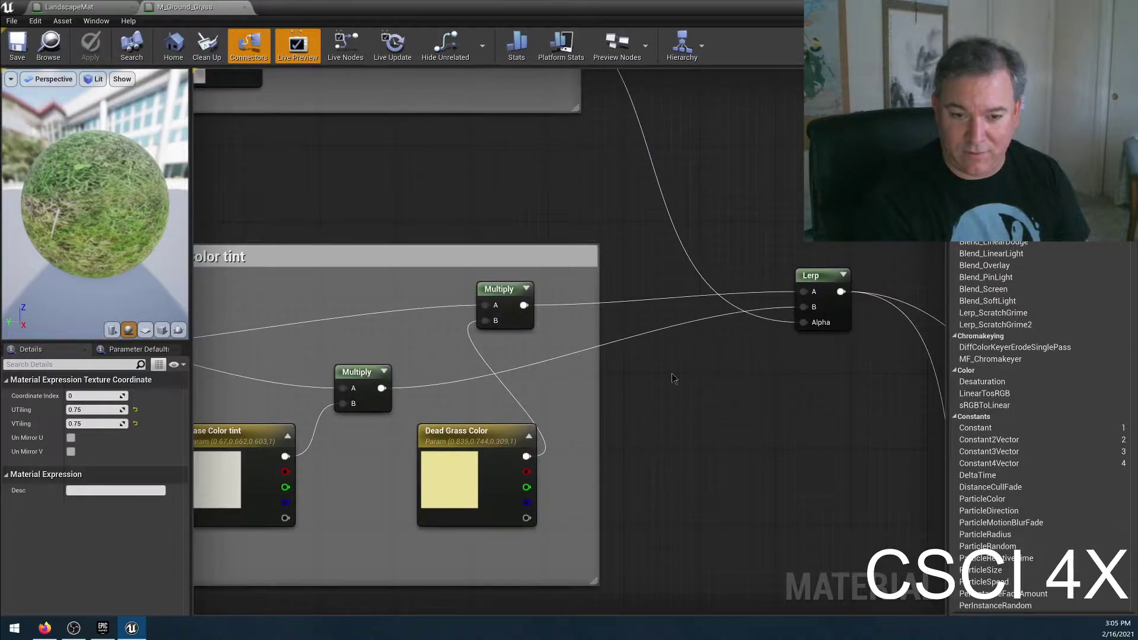
# Step: Trace the Lerp's inputs back to the grass Texture Sample in BaseColorTextureSamples, and return to the Micro Texture Variation nodes
pyautogui.moveTo(681, 370); pyautogui.dragTo(963, 311, button='right')
pyautogui.moveTo(284, 348); pyautogui.dragTo(520, 362, button='right')
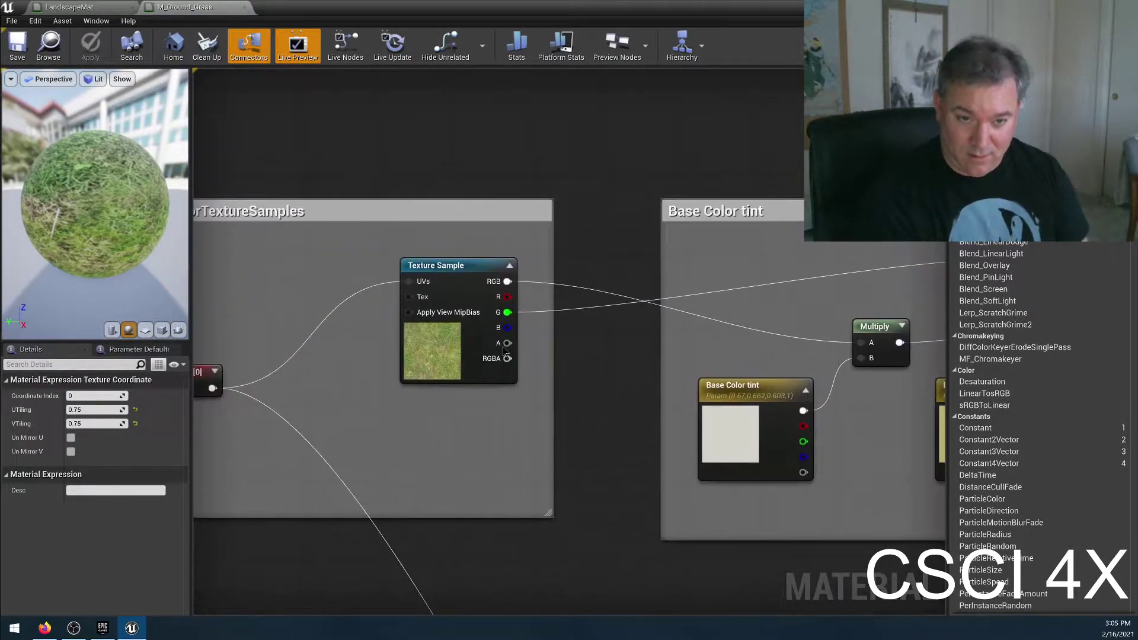
pyautogui.moveTo(607, 446); pyautogui.dragTo(210, 397, button='right')
pyautogui.moveTo(770, 349); pyautogui.dragTo(705, 615, button='right')
pyautogui.moveTo(261, 310); pyautogui.dragTo(510, 326, button='right')
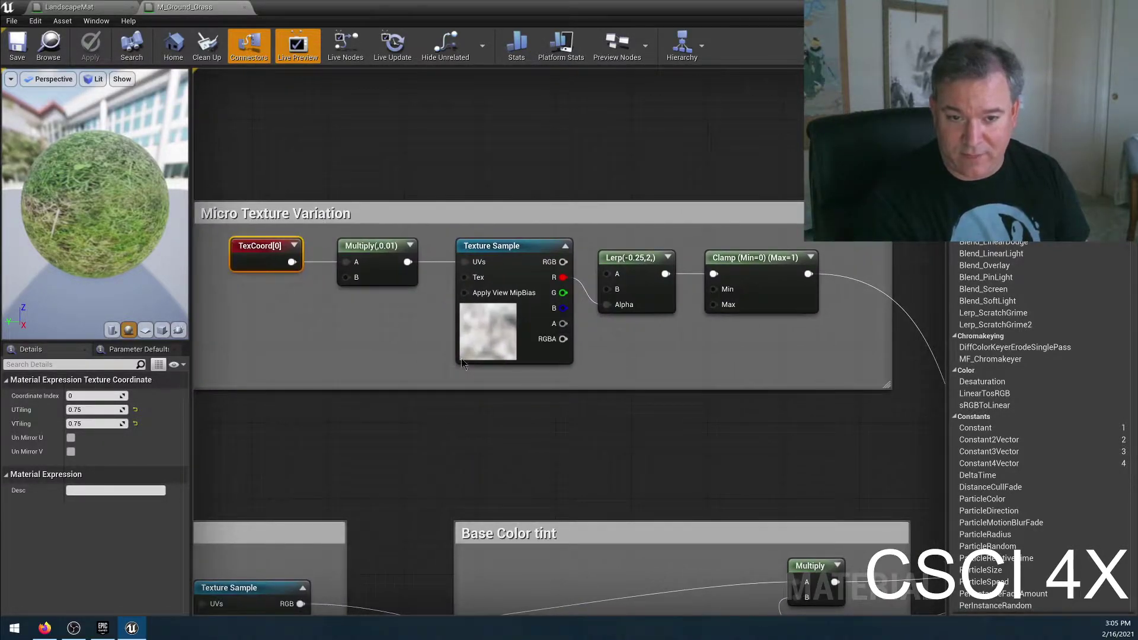
# Step: Preview the Clamp node of Micro Texture Variation on the sphere and rotate the preview to inspect its mask
pyautogui.rightClick(748, 259)
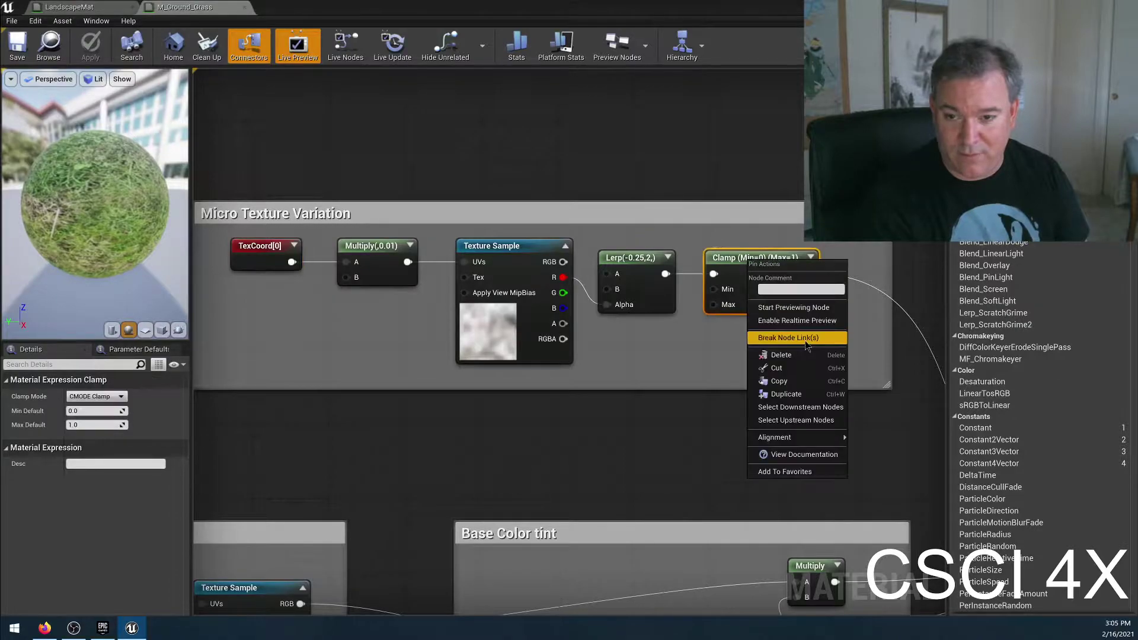
pyautogui.click(806, 309)
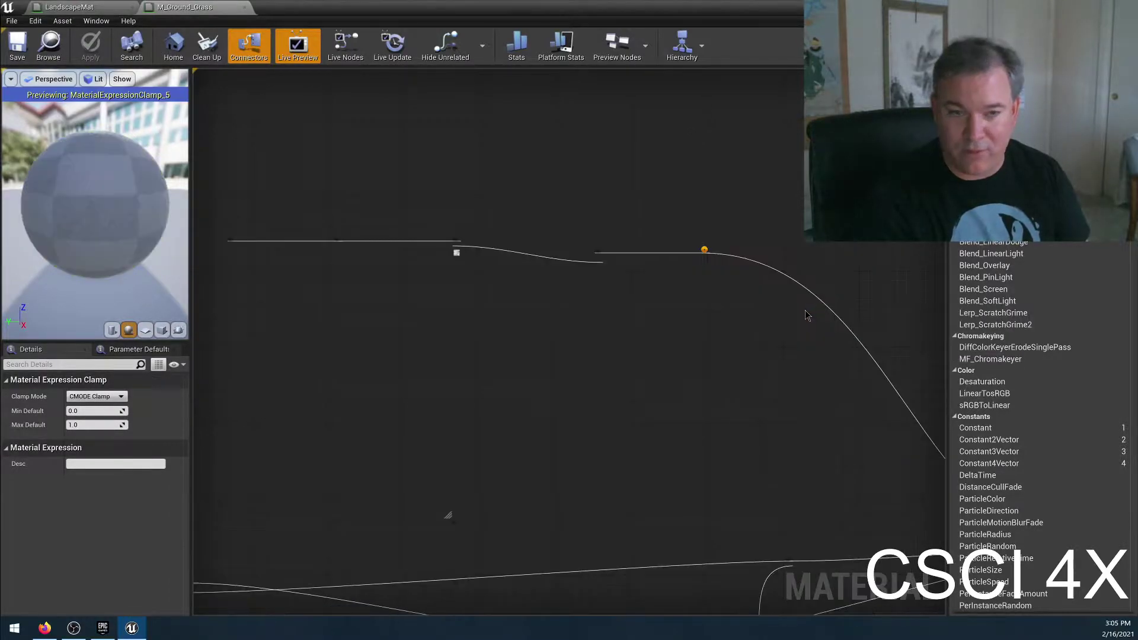
pyautogui.moveTo(159, 206); pyautogui.dragTo(135, 205)
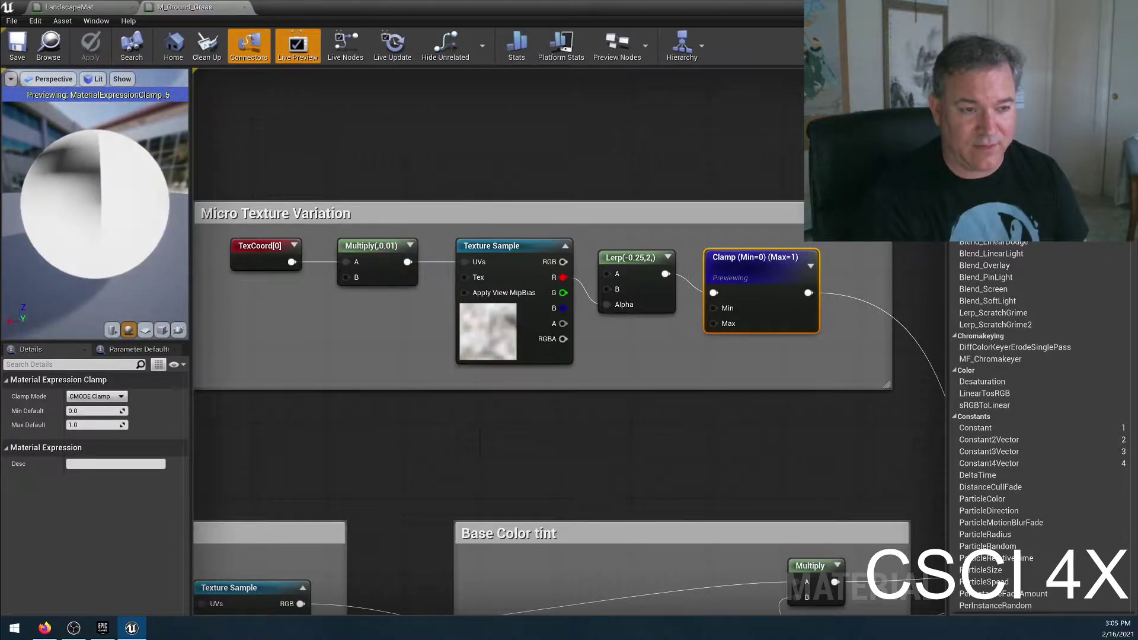
pyautogui.moveTo(81, 173); pyautogui.dragTo(80, 173)
pyautogui.moveTo(156, 246)
pyautogui.mouseDown()
pyautogui.moveTo(106, 247)
pyautogui.moveTo(153, 247)
pyautogui.moveTo(115, 238)
pyautogui.moveTo(142, 242)
pyautogui.mouseUp()
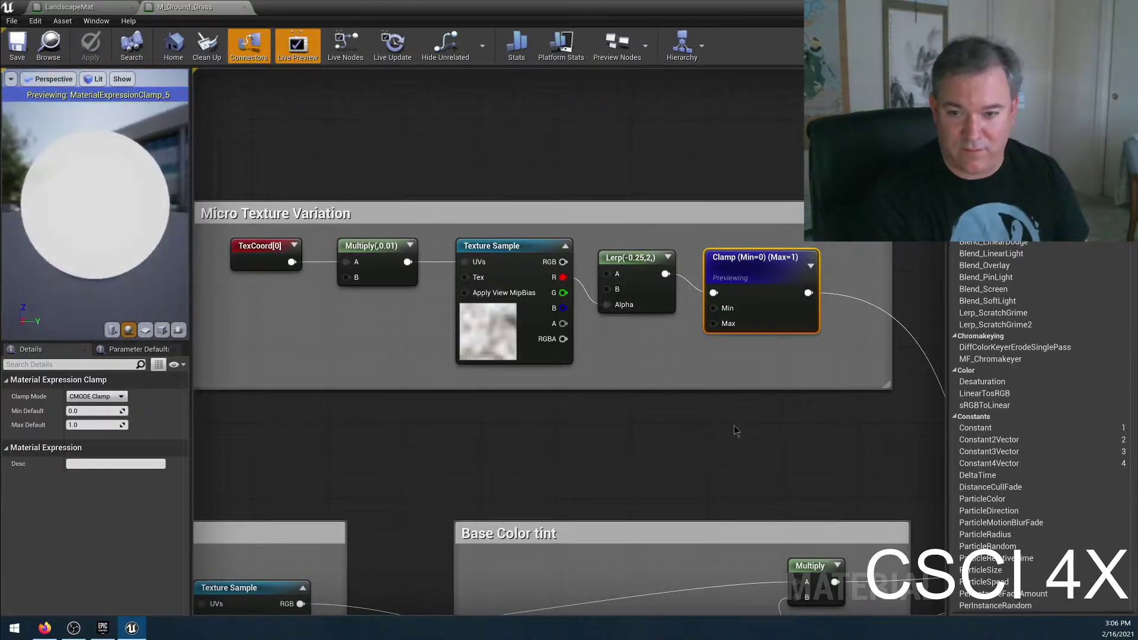
# Step: Examine how the grass Texture Sample's RGB and G outputs feed the two Multiply nodes in Base Color tint
pyautogui.moveTo(737, 430); pyautogui.dragTo(350, 224, button='right')
pyautogui.moveTo(578, 477); pyautogui.dragTo(832, 422, button='right')
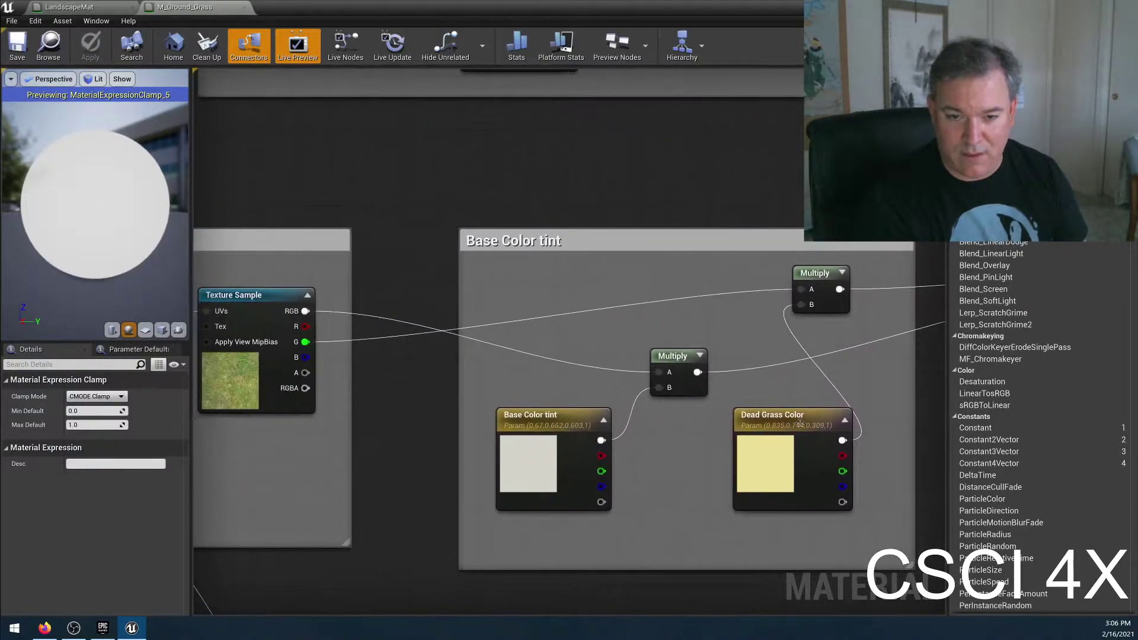
pyautogui.moveTo(436, 406); pyautogui.dragTo(581, 407, button='right')
pyautogui.moveTo(640, 426); pyautogui.dragTo(409, 459, button='right')
pyautogui.moveTo(809, 399); pyautogui.dragTo(891, 386, button='right')
pyautogui.moveTo(307, 414); pyautogui.dragTo(551, 415, button='right')
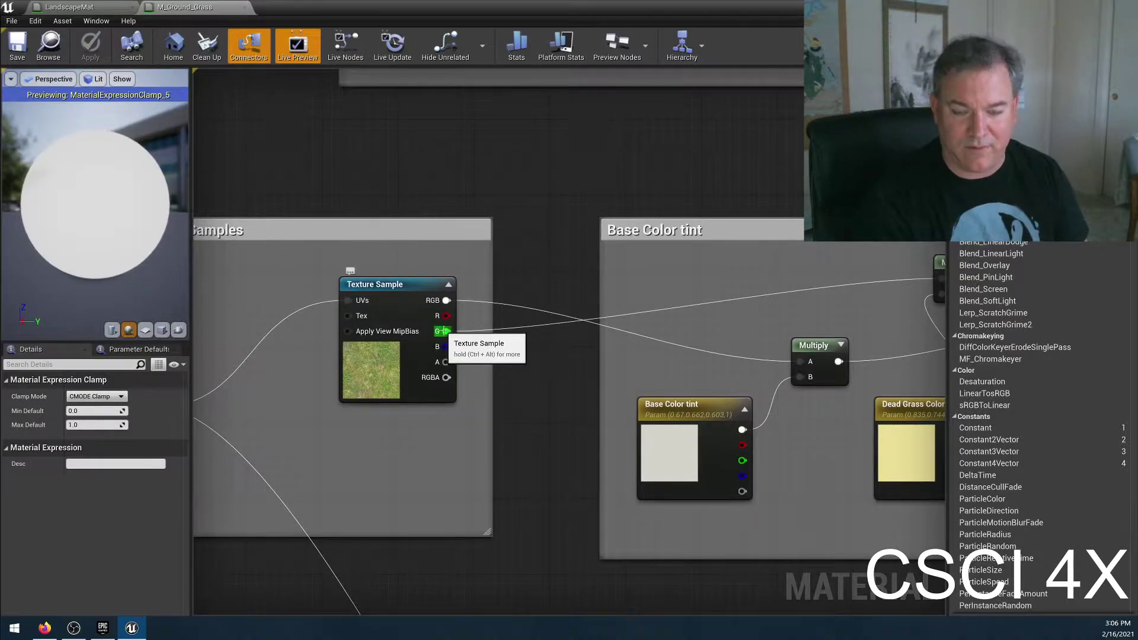
pyautogui.moveTo(559, 411); pyautogui.dragTo(293, 425, button='right')
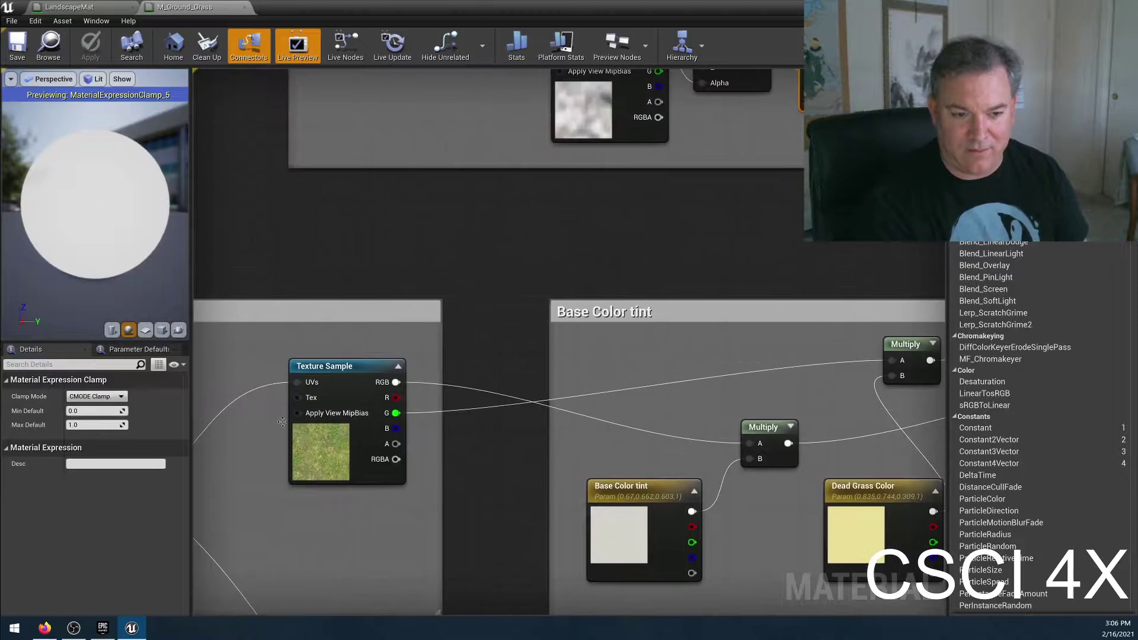
# Step: Follow the Dead Grass Color Multiply and the Clamp output into the Lerp, and compare them with the Clamp preview on the sphere
pyautogui.moveTo(470, 496); pyautogui.dragTo(320, 462, button='right')
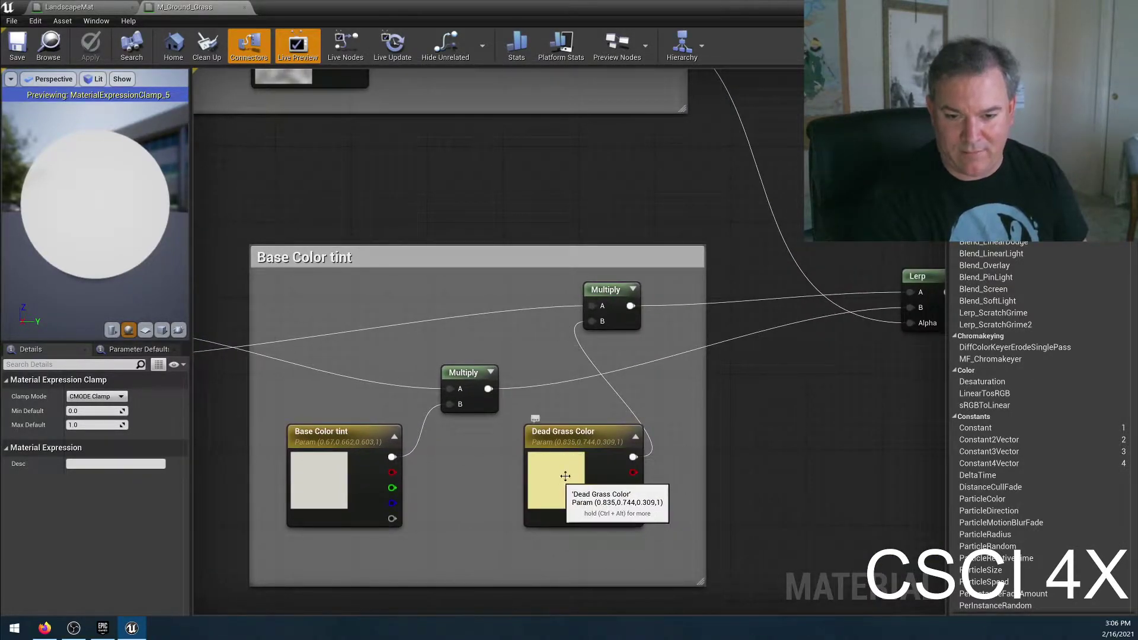
pyautogui.moveTo(742, 425); pyautogui.dragTo(511, 456, button='right')
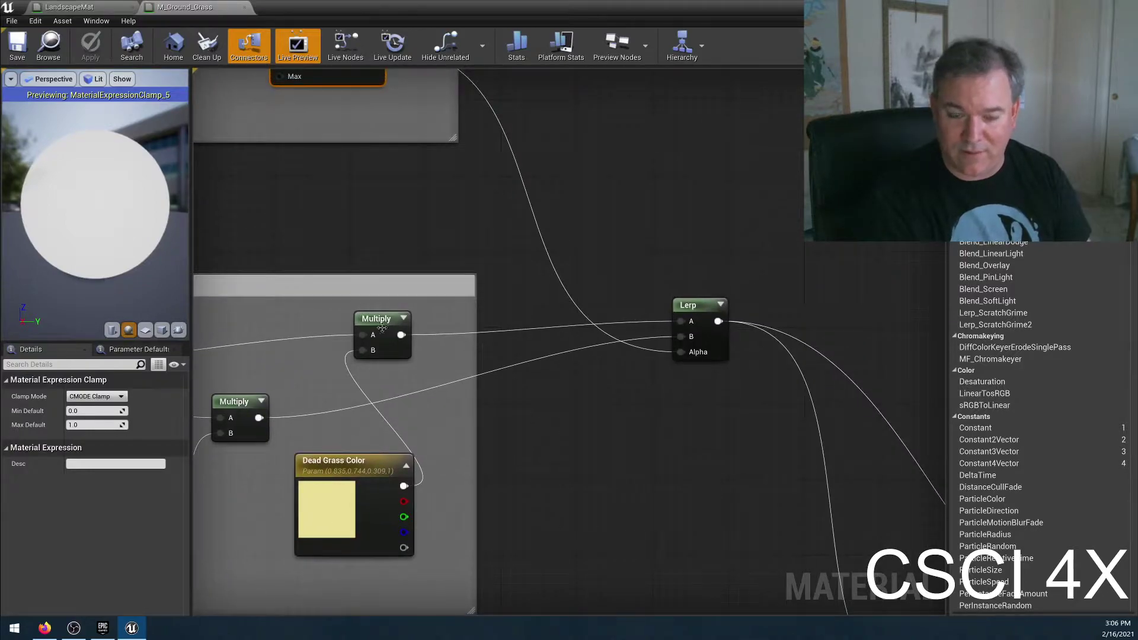
pyautogui.moveTo(578, 236); pyautogui.dragTo(616, 299, button='right')
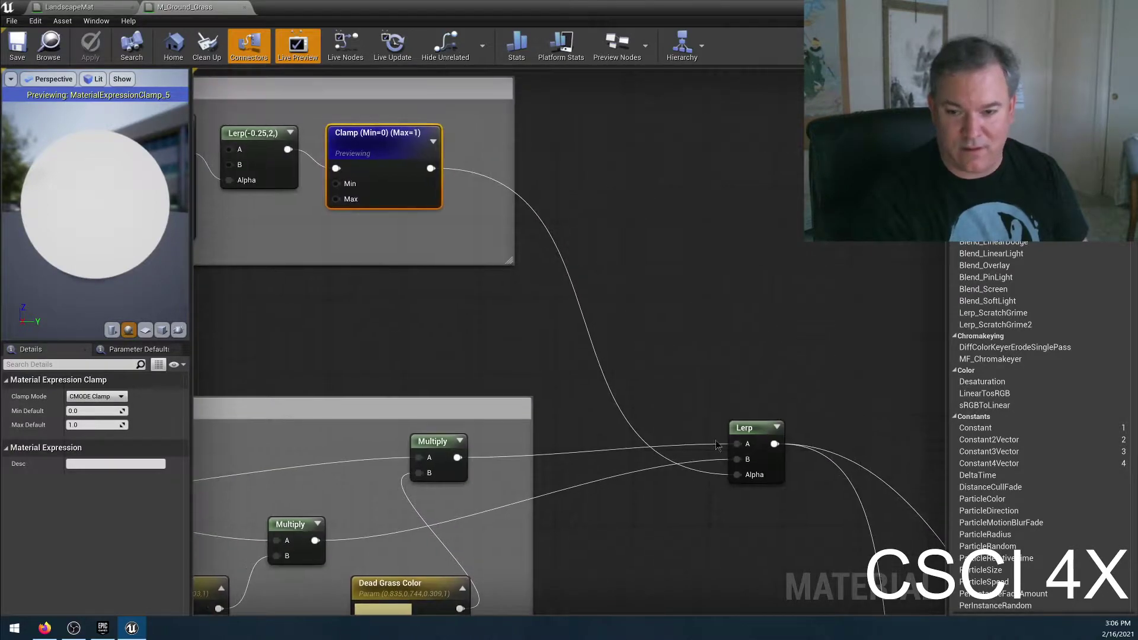
pyautogui.moveTo(483, 574); pyautogui.dragTo(554, 532, button='right')
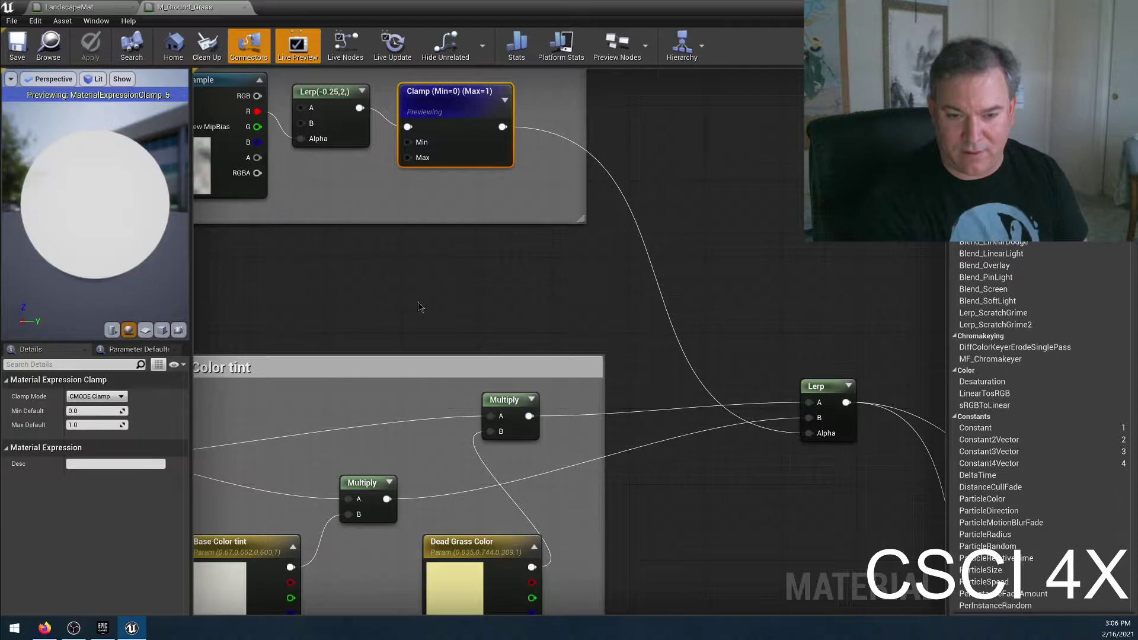
pyautogui.moveTo(149, 214)
pyautogui.mouseDown()
pyautogui.moveTo(171, 217)
pyautogui.moveTo(182, 172)
pyautogui.mouseUp()
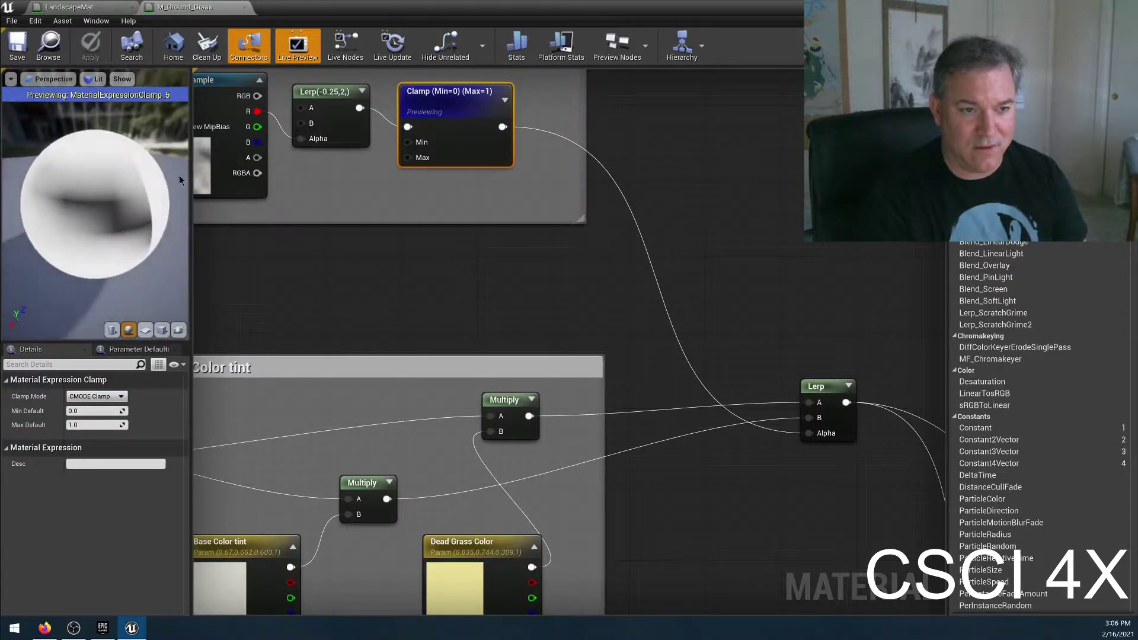
pyautogui.moveTo(147, 237); pyautogui.dragTo(135, 235)
# Step: Inspect the Macro Texture Variation group, including its TexCoord nodes, Texture Samples, Far Distance Color and Lerp
pyautogui.moveTo(614, 569); pyautogui.dragTo(862, 328, button='right')
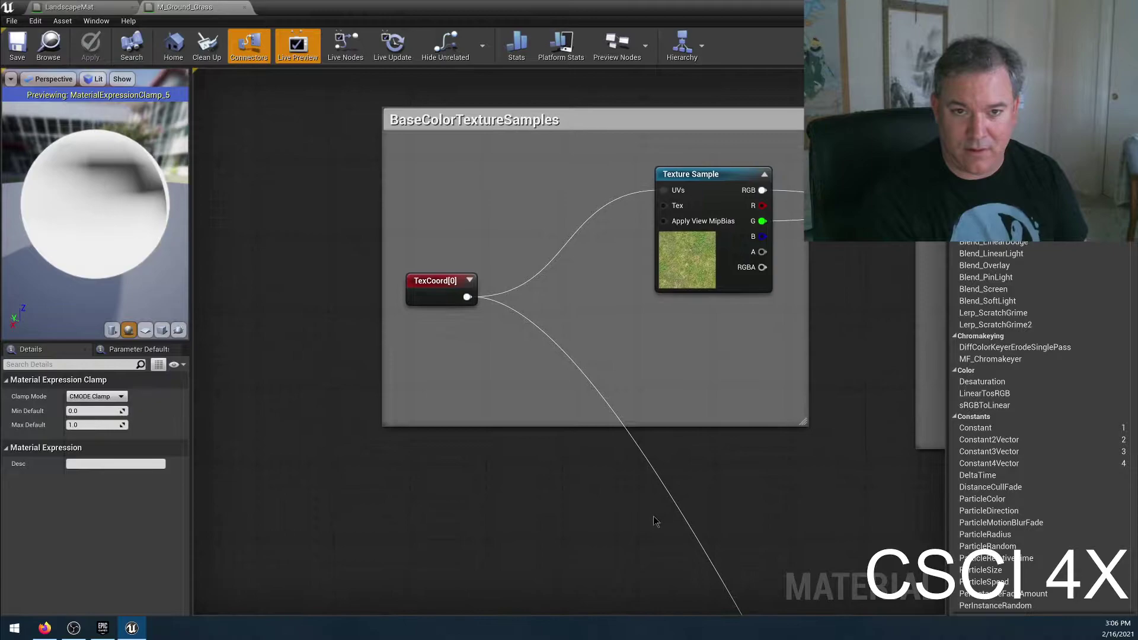
pyautogui.moveTo(730, 593); pyautogui.dragTo(265, 207, button='right')
pyautogui.moveTo(515, 114); pyautogui.dragTo(196, 282, button='right')
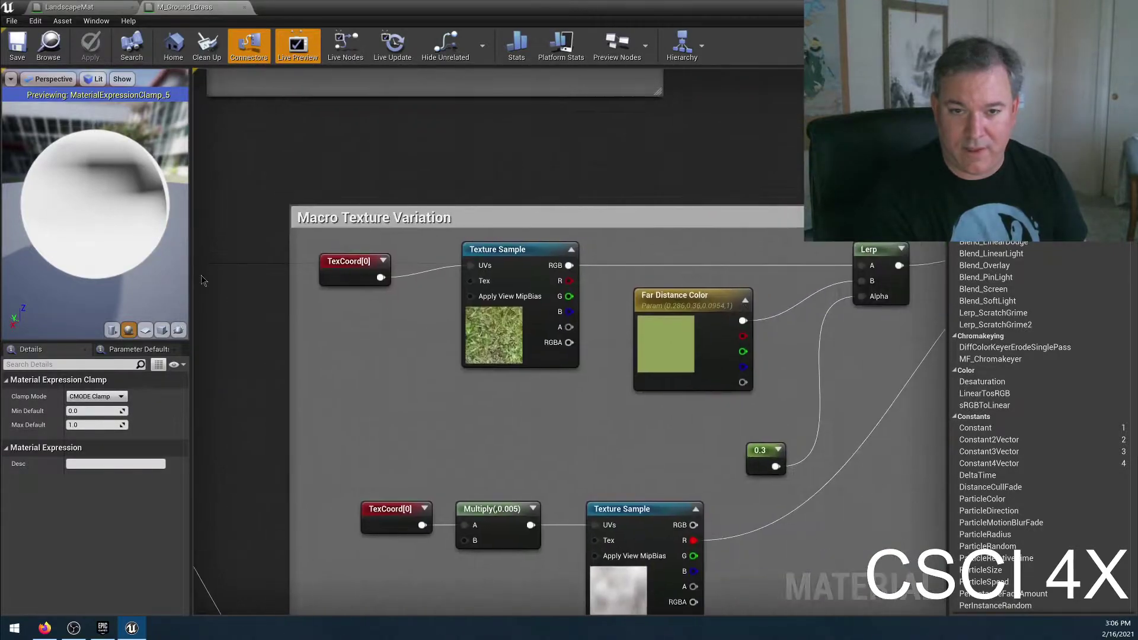
pyautogui.moveTo(519, 175); pyautogui.dragTo(448, 131, button='right')
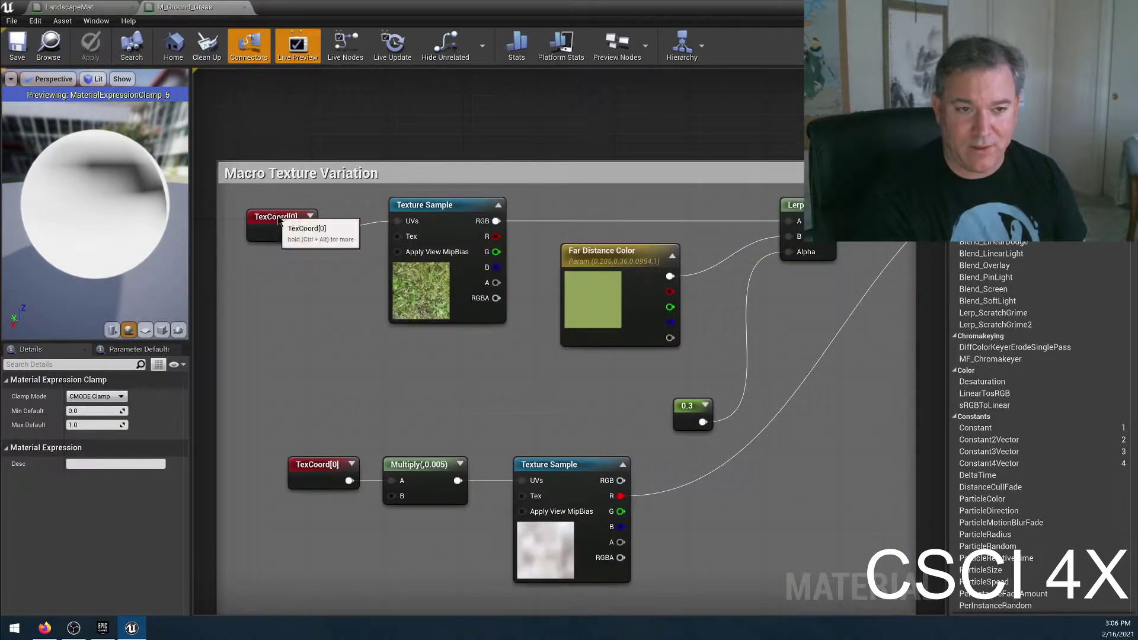
pyautogui.click(273, 211)
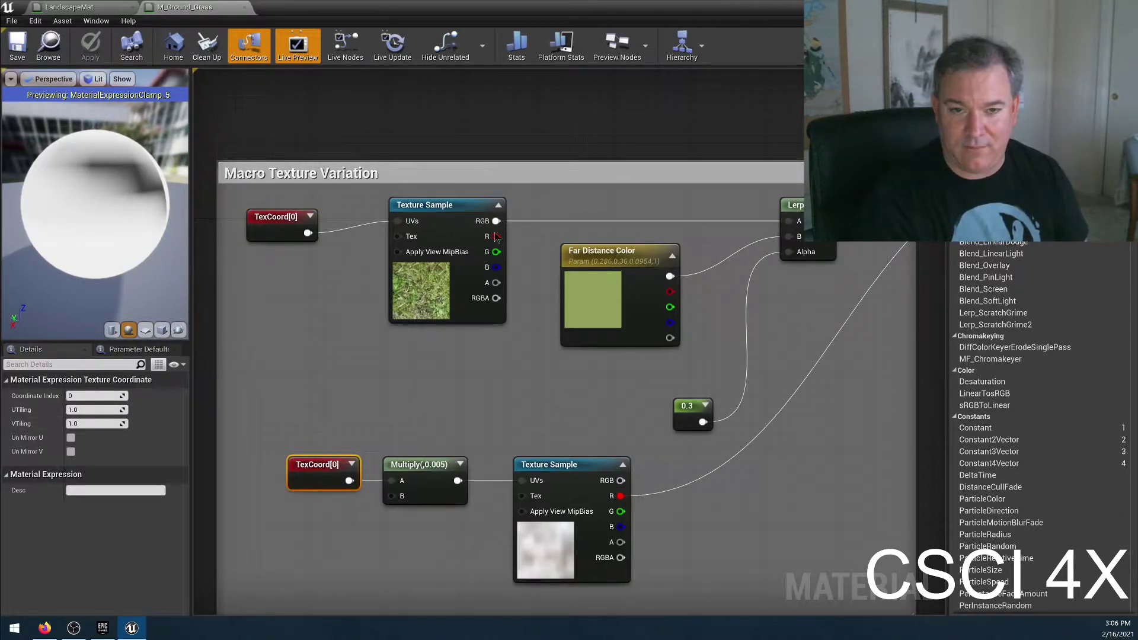
pyautogui.moveTo(789, 446); pyautogui.dragTo(639, 482, button='right')
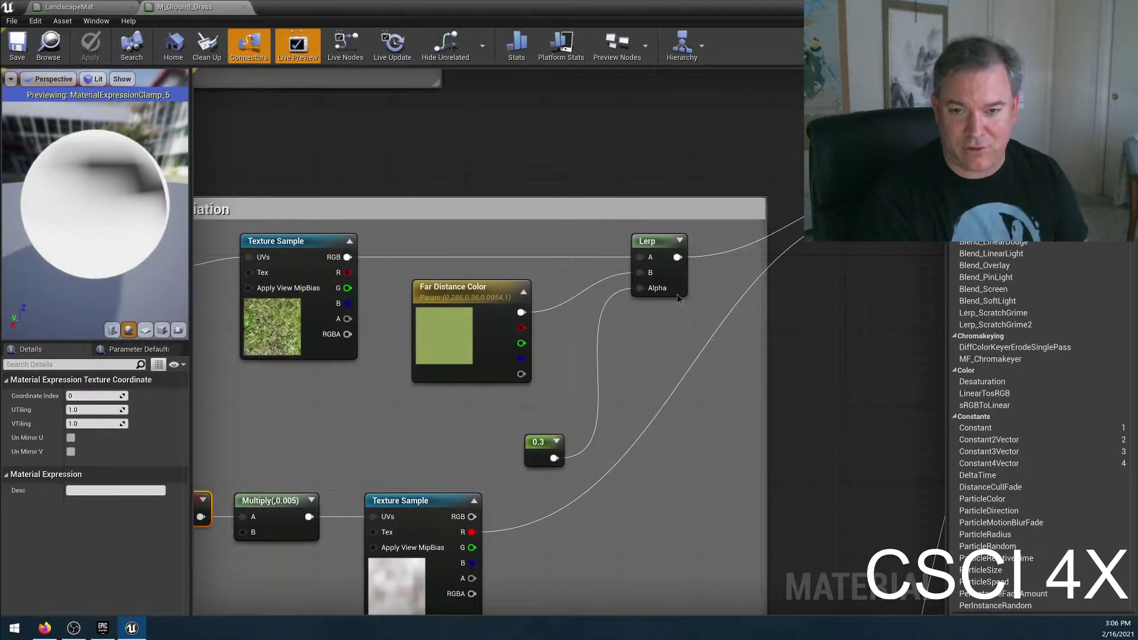
# Step: Review how the Base Color tint and Macro Texture Variation groups join in the Lerp chain, and inspect the BaseColorTextureSamples Texture Sample's properties
pyautogui.scroll(-3, 679, 284)
pyautogui.moveTo(729, 327); pyautogui.dragTo(848, 542, button='right')
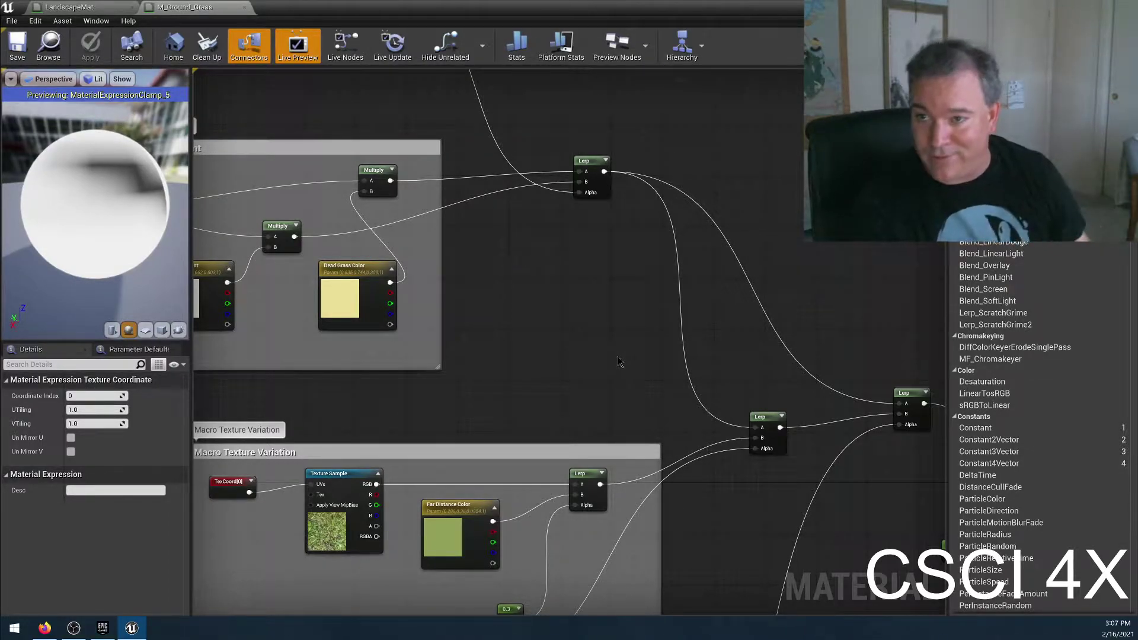
pyautogui.moveTo(509, 275); pyautogui.dragTo(616, 273, button='right')
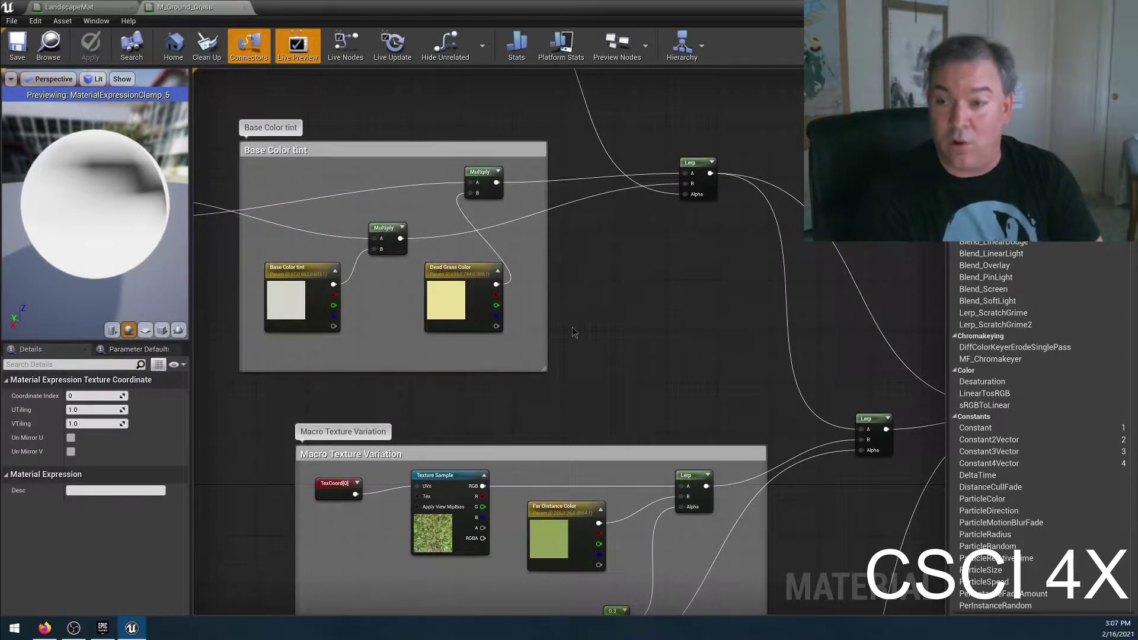
pyautogui.moveTo(566, 339); pyautogui.dragTo(747, 360, button='right')
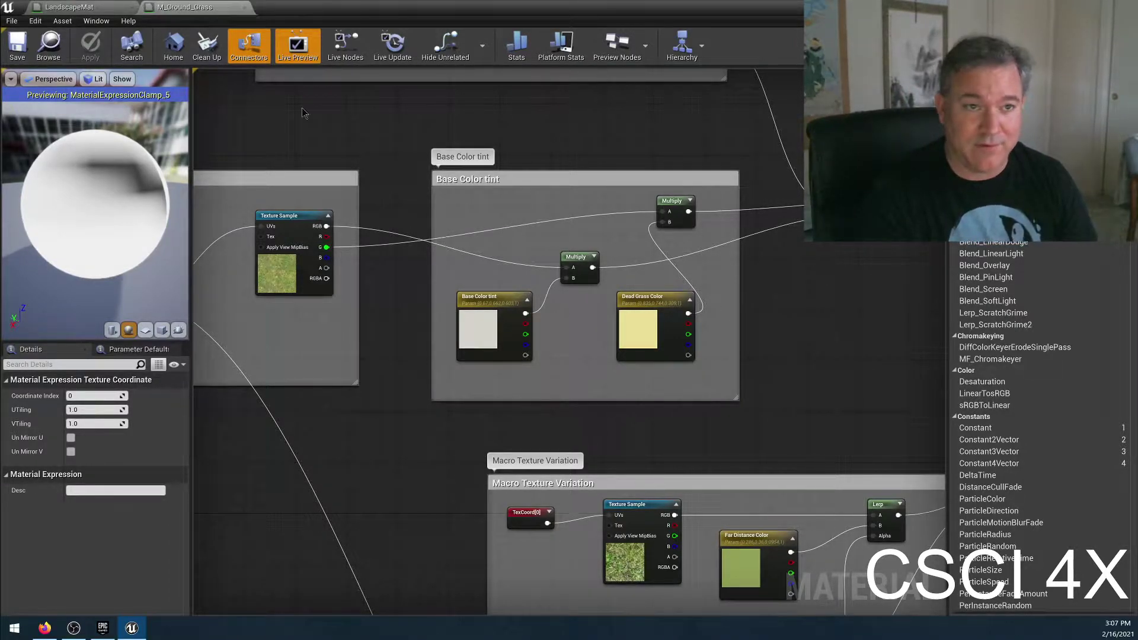
pyautogui.click(280, 279)
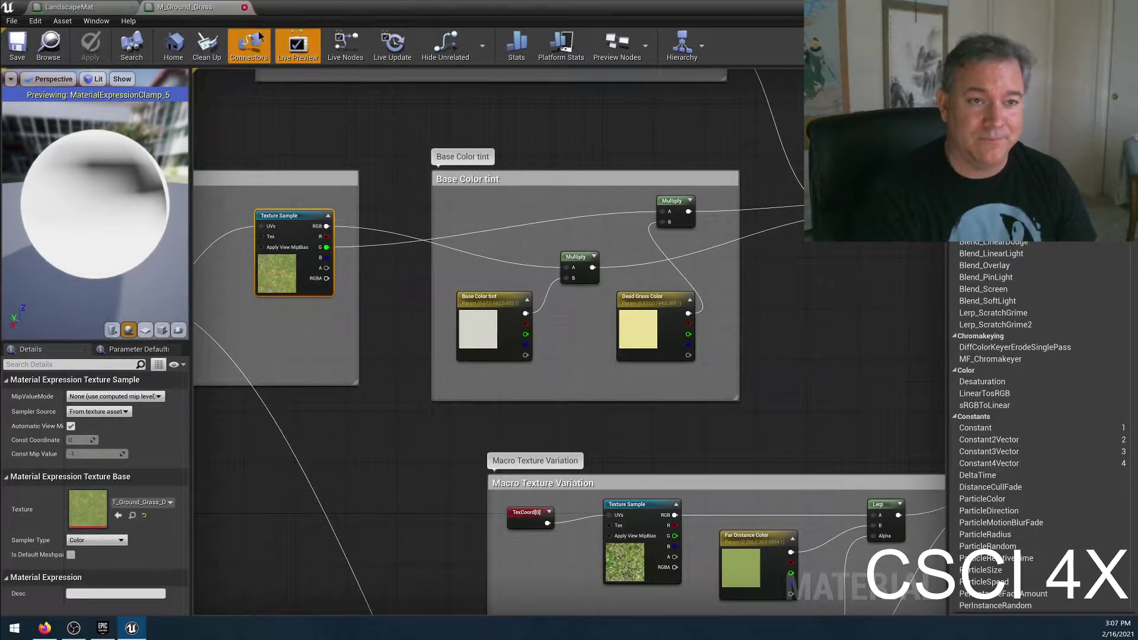
# Step: Close the M_Ground_Grass material and examine the painted grass, gravel and rock across the landscape
pyautogui.click(244, 7)
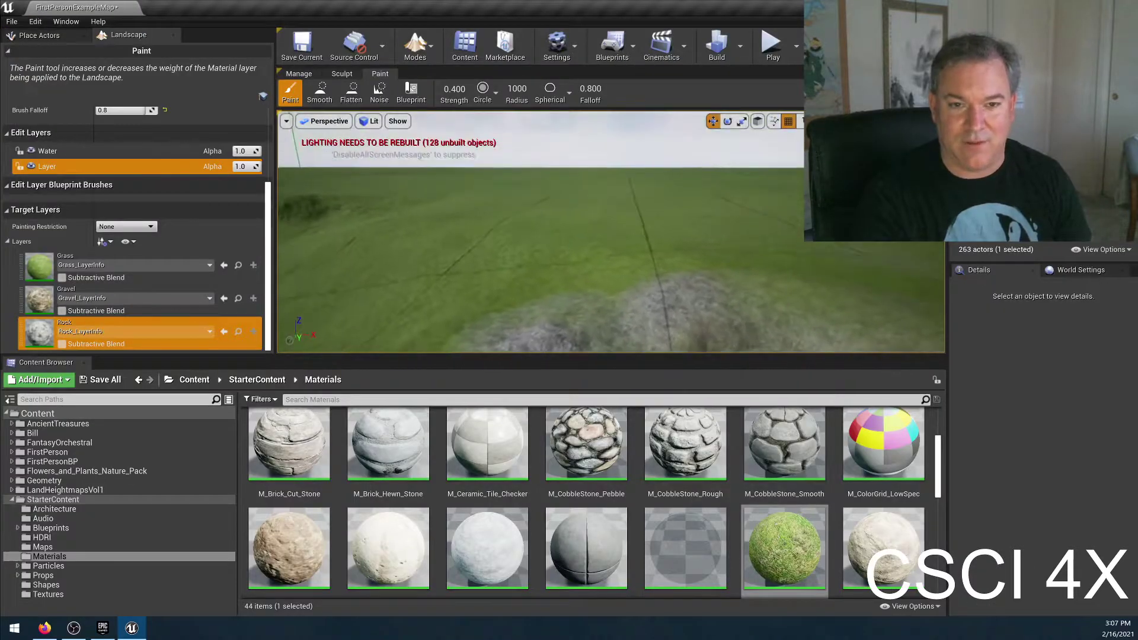
pyautogui.moveTo(707, 294); pyautogui.dragTo(896, 338, button='right')
pyautogui.moveTo(708, 295); pyautogui.dragTo(707, 294, button='right')
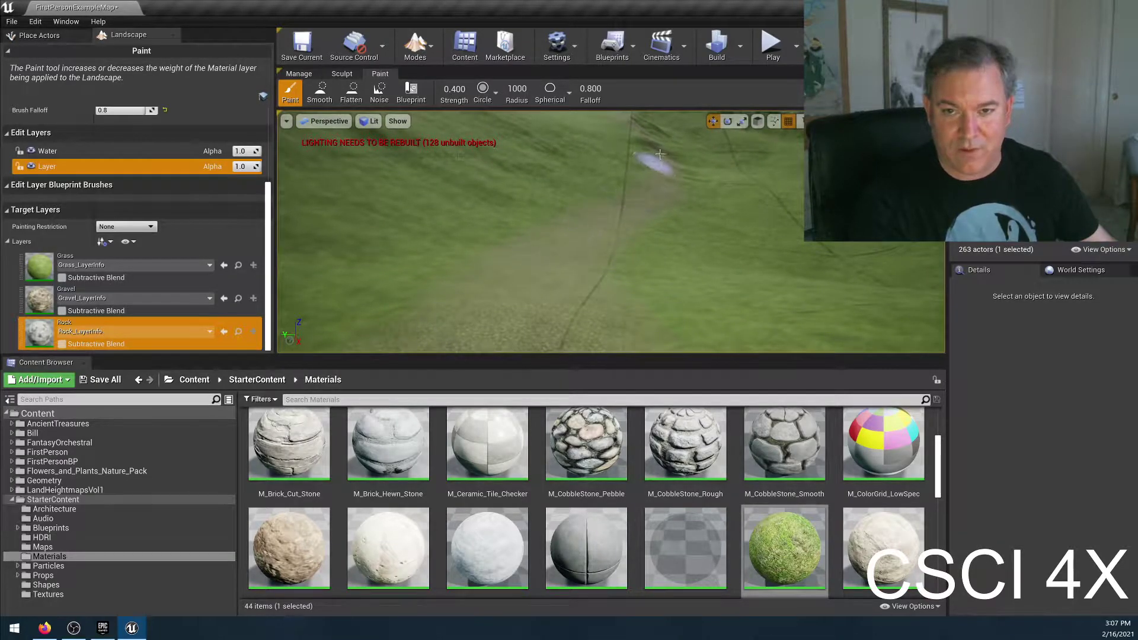
pyautogui.moveTo(567, 288); pyautogui.dragTo(567, 289, button='right')
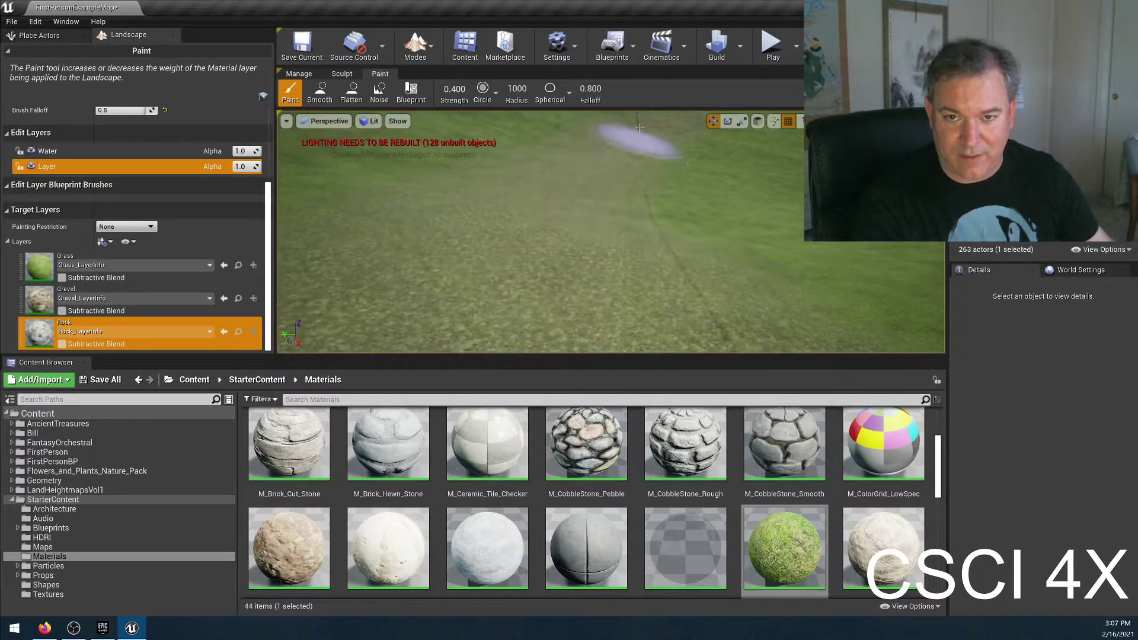
pyautogui.moveTo(609, 190); pyautogui.dragTo(612, 199, button='right')
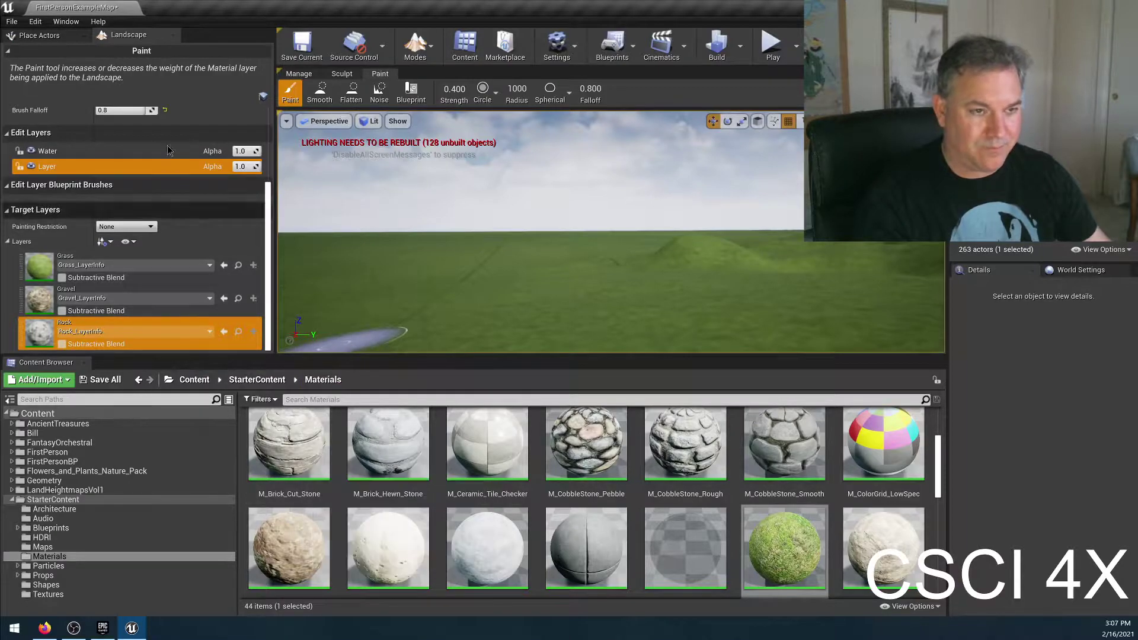
# Step: Try to place a basic Plane actor on the grass, undoing the first placement and placing it a second time
pyautogui.click(39, 35)
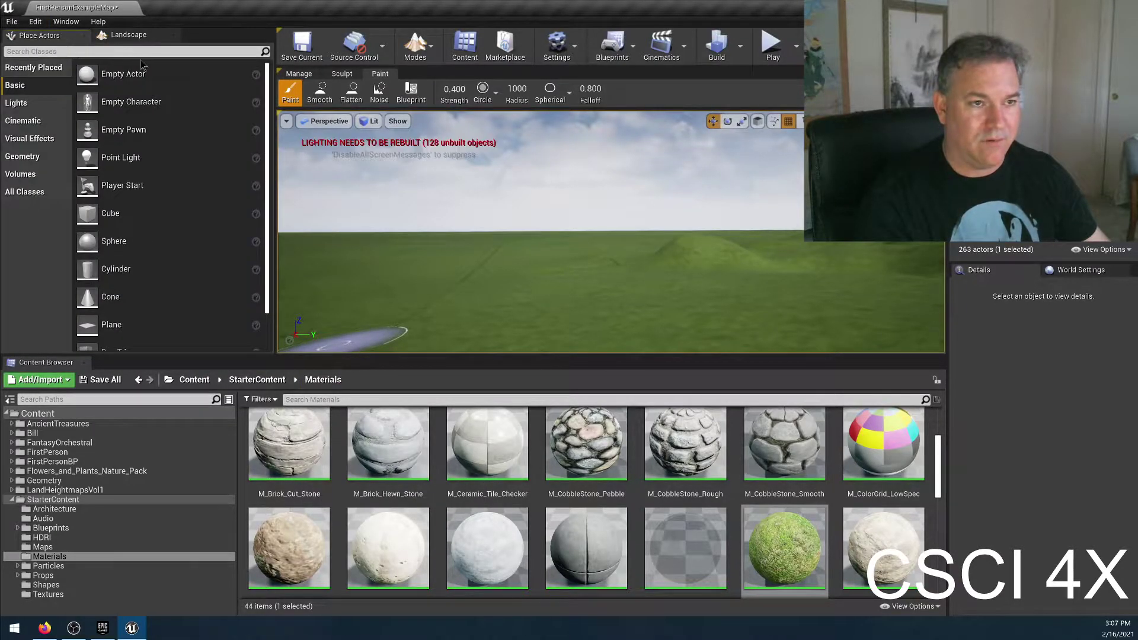
pyautogui.scroll(-2, 152, 108)
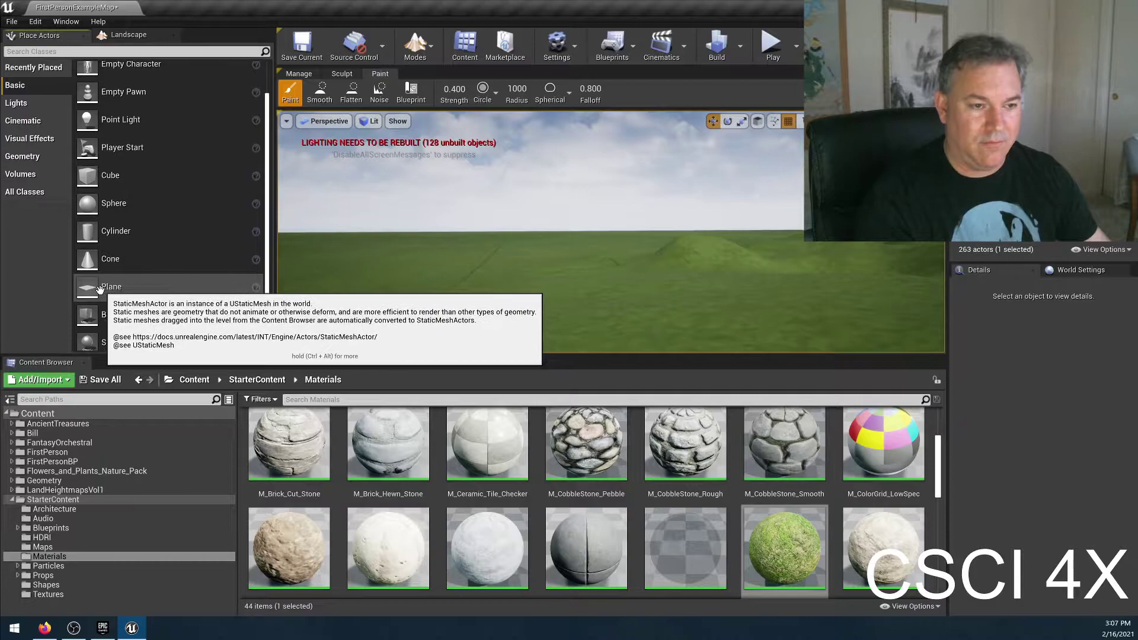
pyautogui.moveTo(289, 282); pyautogui.dragTo(522, 322)
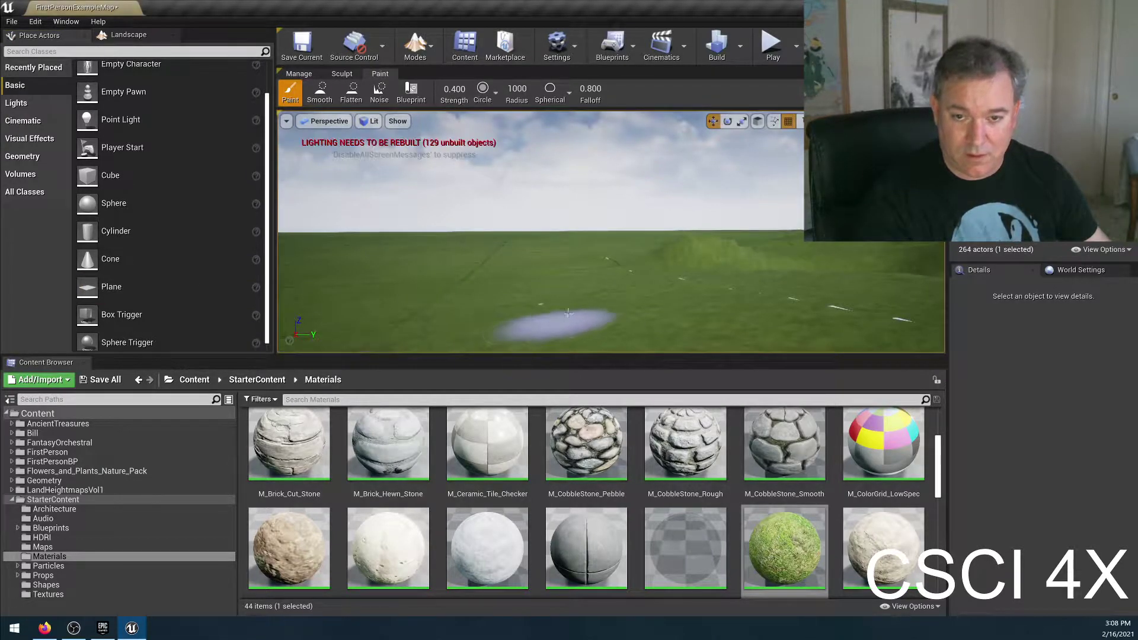
pyautogui.hotkey('ctrl', 'z')
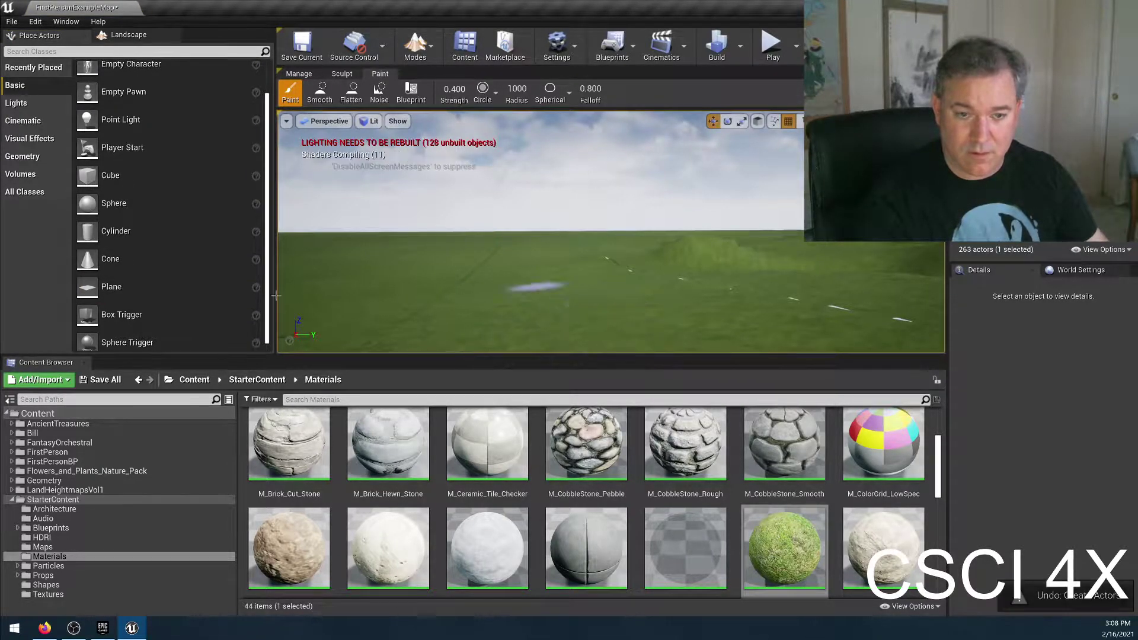
pyautogui.moveTo(390, 310); pyautogui.dragTo(533, 320)
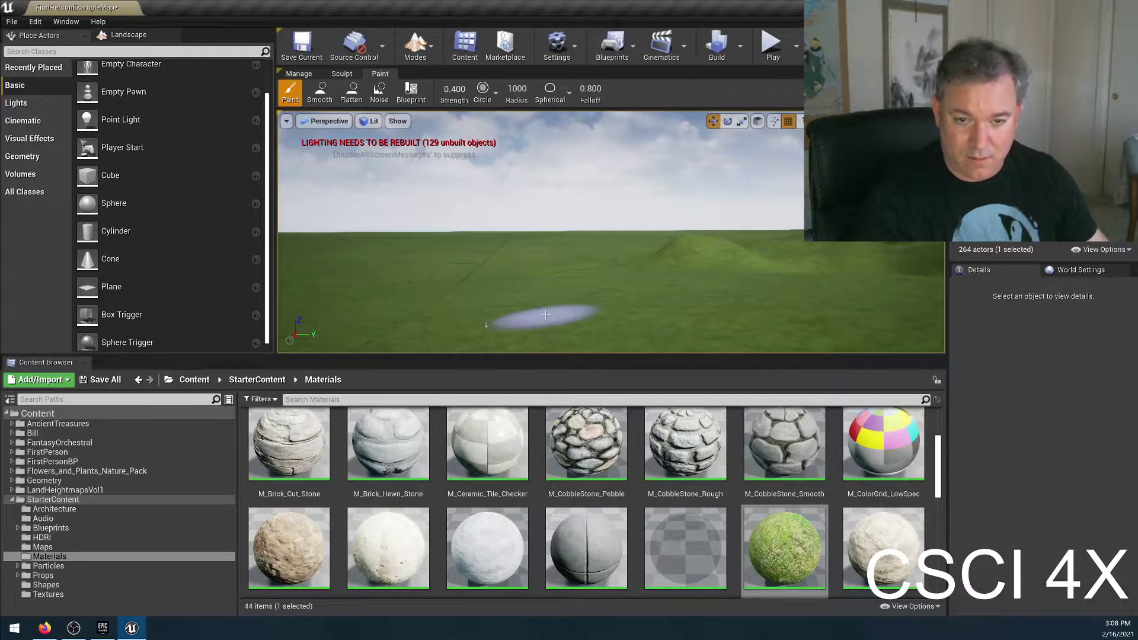
# Step: Switch the editor from Landscape mode to Select mode and undo the Plane's placement
pyautogui.click(415, 44)
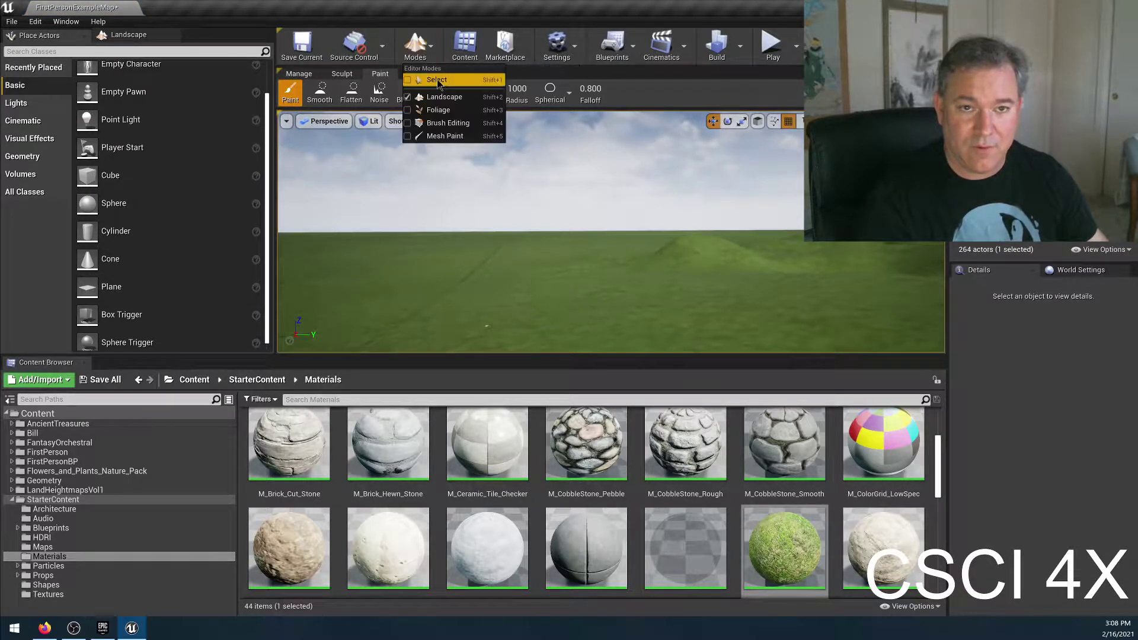
pyautogui.click(442, 77)
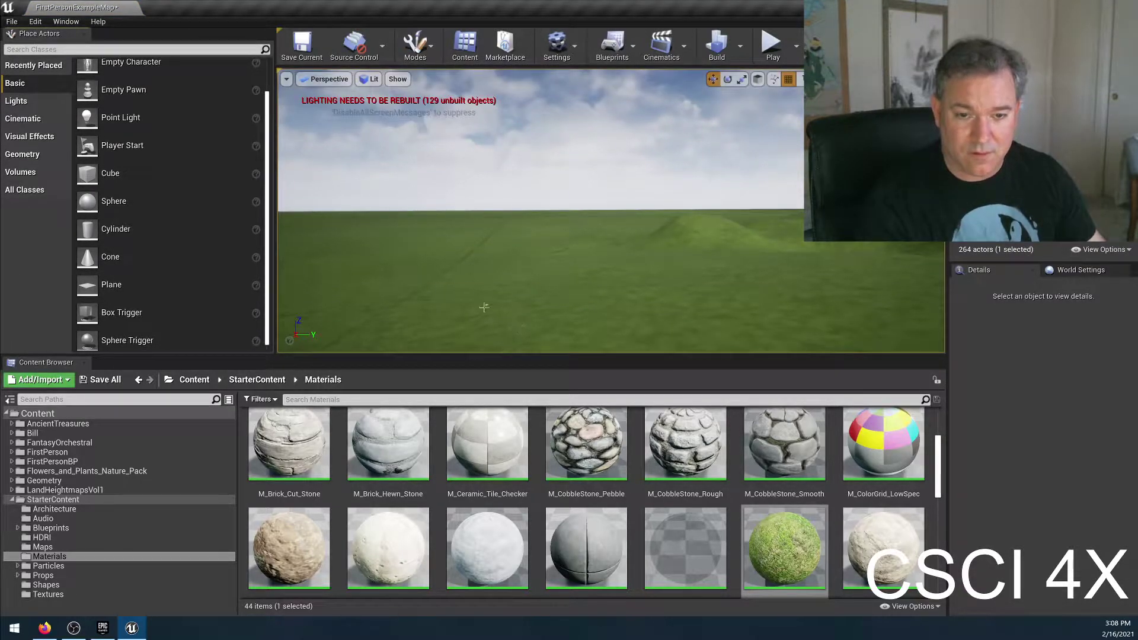
pyautogui.hotkey('ctrl', 'z')
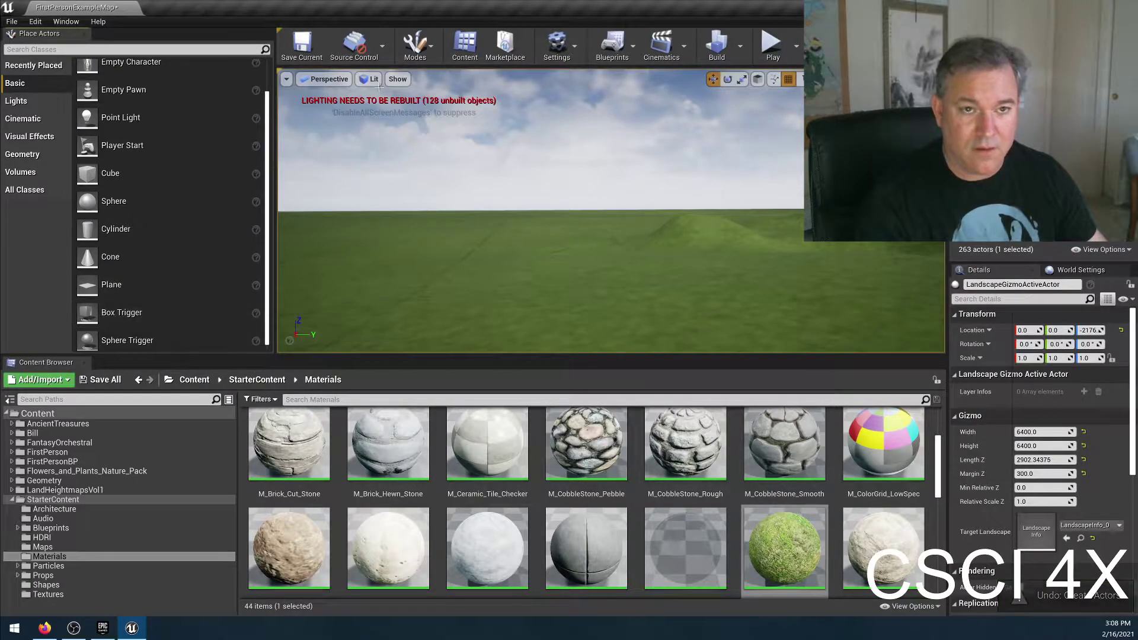
# Step: Place a basic Cylinder actor on the grass and scale it uniformly to 36.75
pyautogui.click(420, 51)
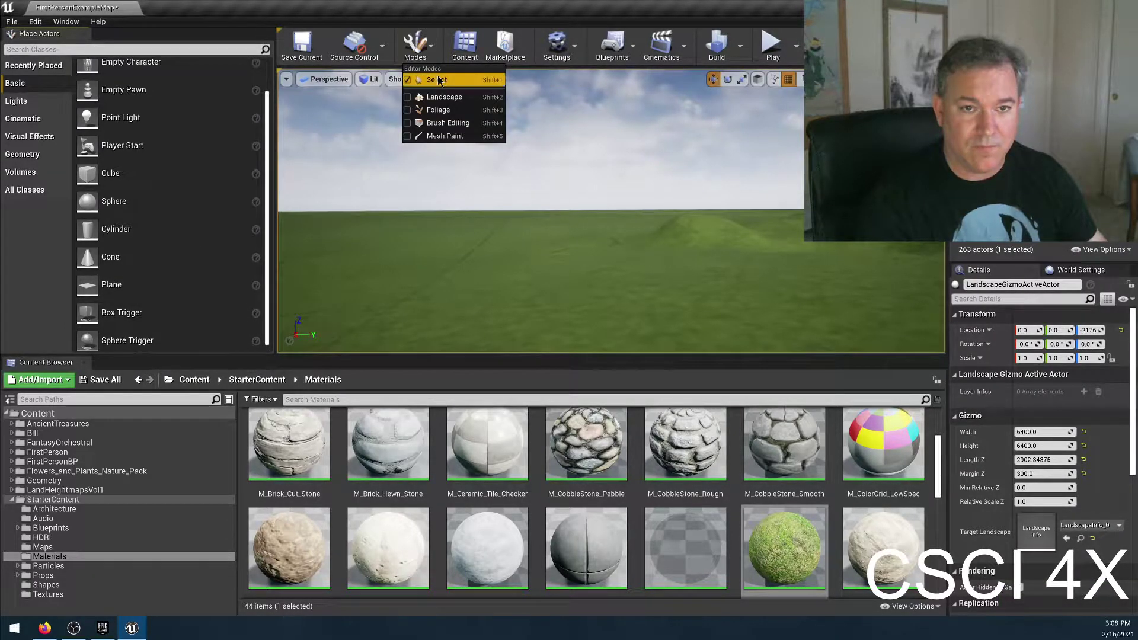
pyautogui.click(419, 52)
pyautogui.moveTo(106, 229); pyautogui.dragTo(489, 288)
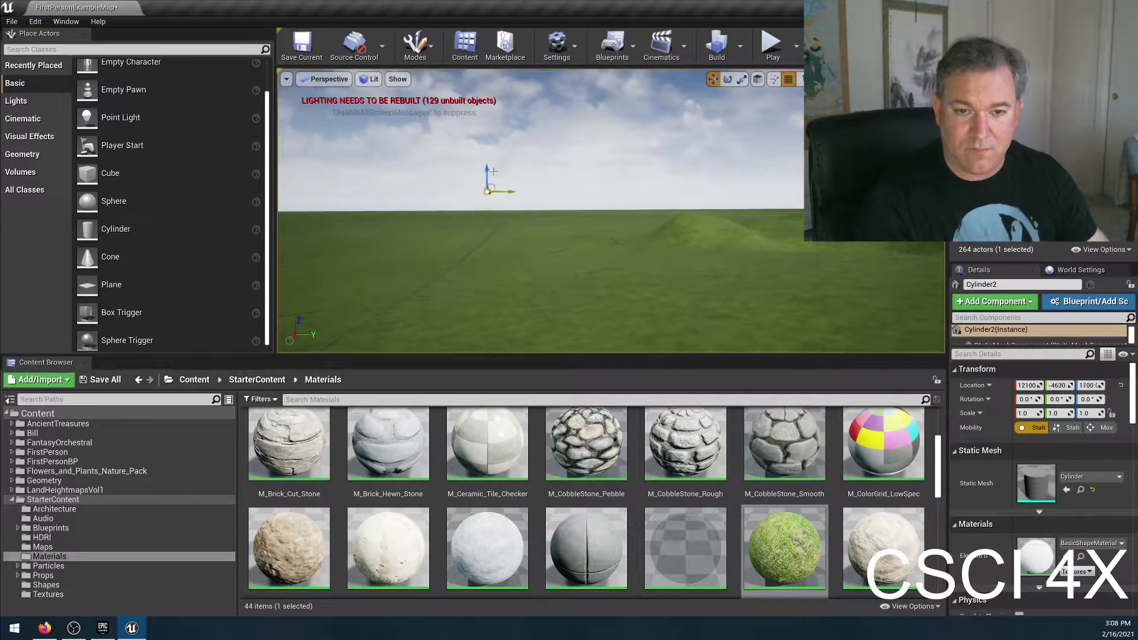
pyautogui.press('r')
pyautogui.moveTo(488, 195); pyautogui.dragTo(503, 237, button='right')
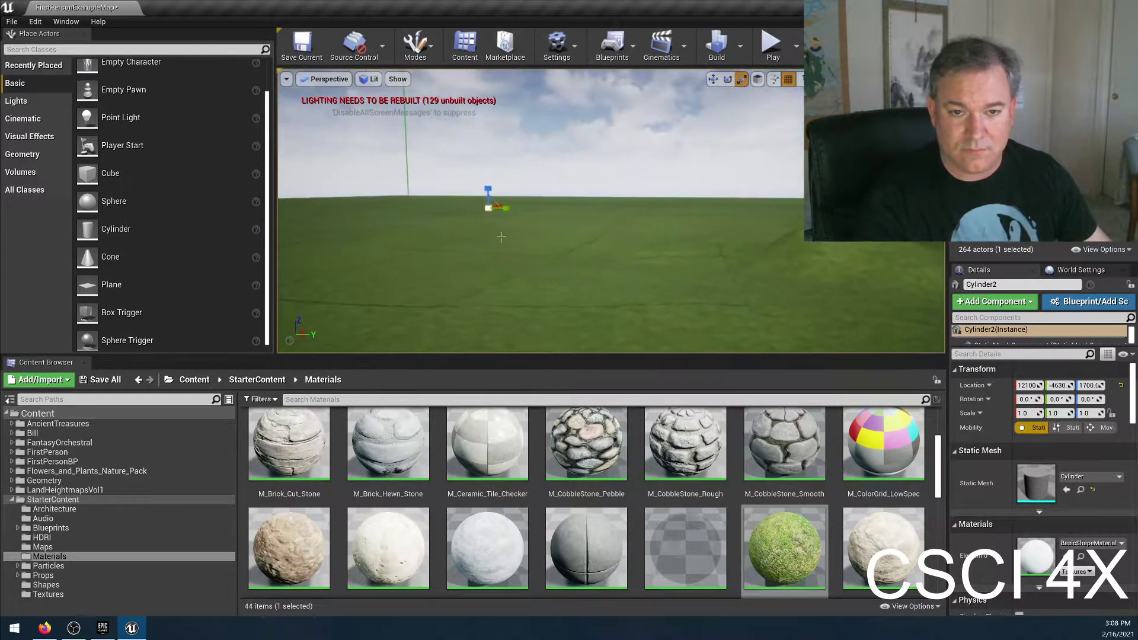
pyautogui.moveTo(489, 207); pyautogui.dragTo(506, 200)
pyautogui.moveTo(505, 200); pyautogui.dragTo(522, 193, button='right')
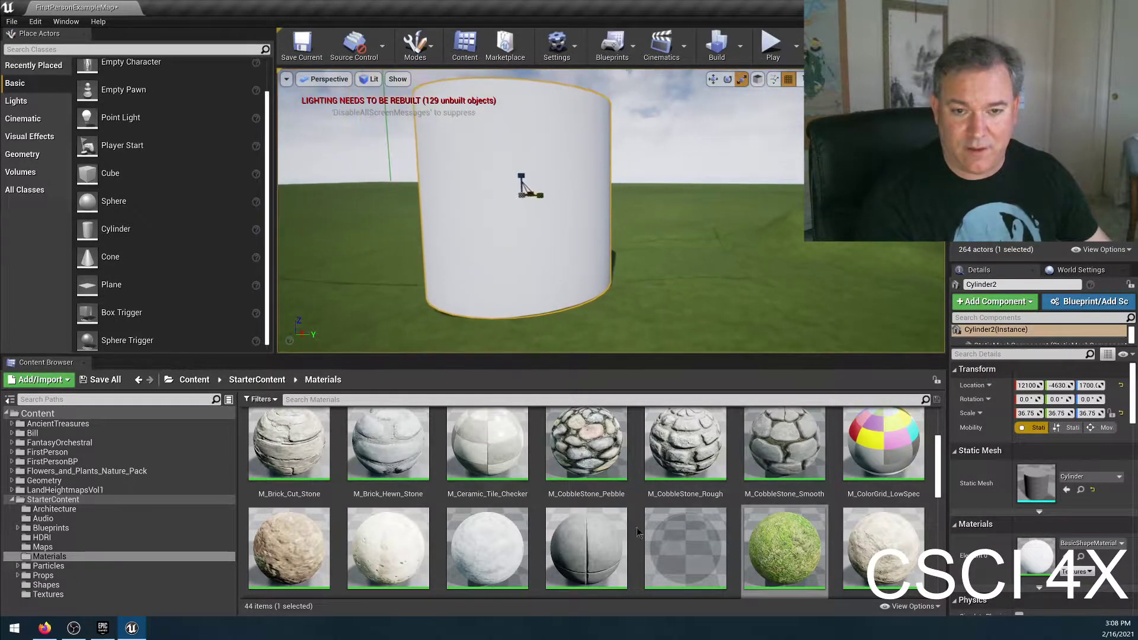
# Step: Apply the M_Ground_Grass material to the cylinder, examine its texture, and delete the cylinder from the level
pyautogui.moveTo(785, 548); pyautogui.dragTo(544, 287)
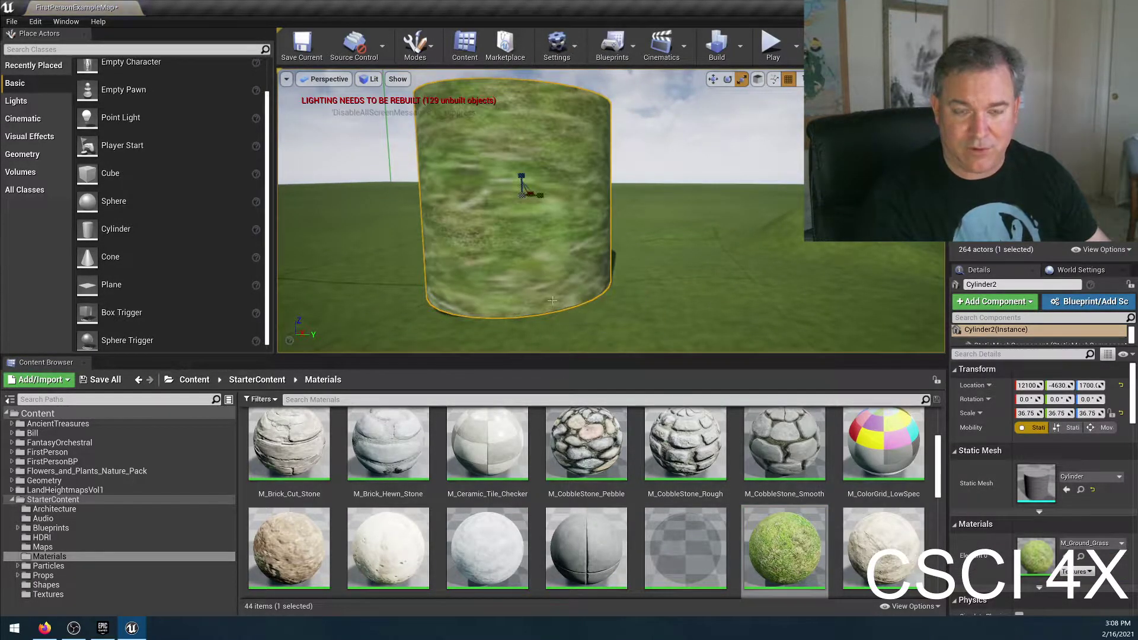
pyautogui.rightClick(550, 231)
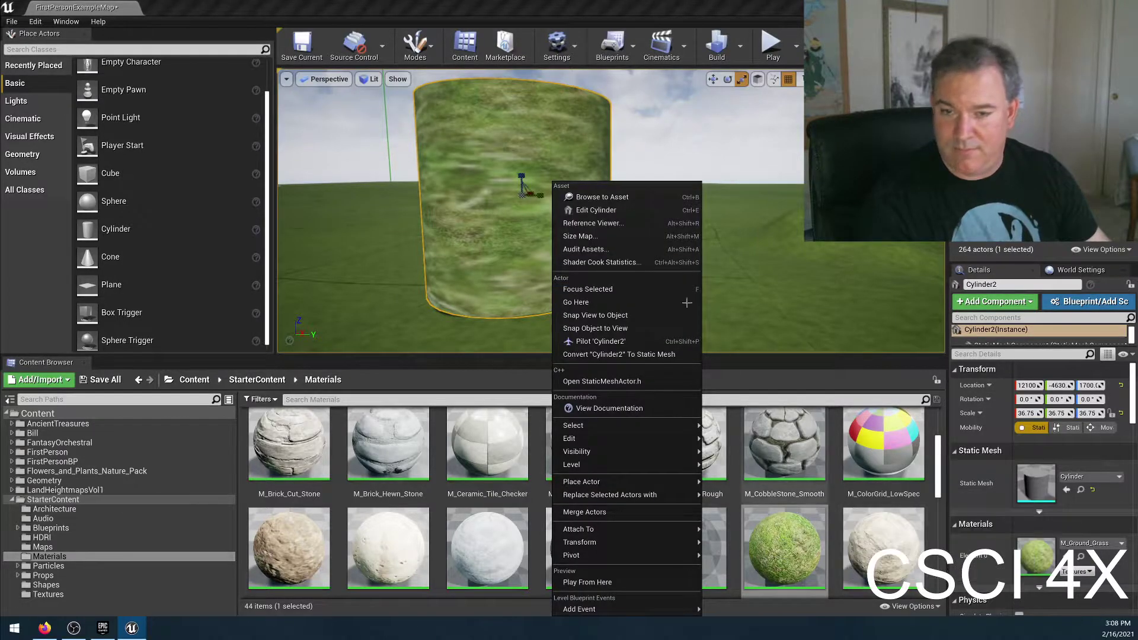
pyautogui.click(586, 17)
pyautogui.moveTo(552, 158); pyautogui.dragTo(553, 165, button='right')
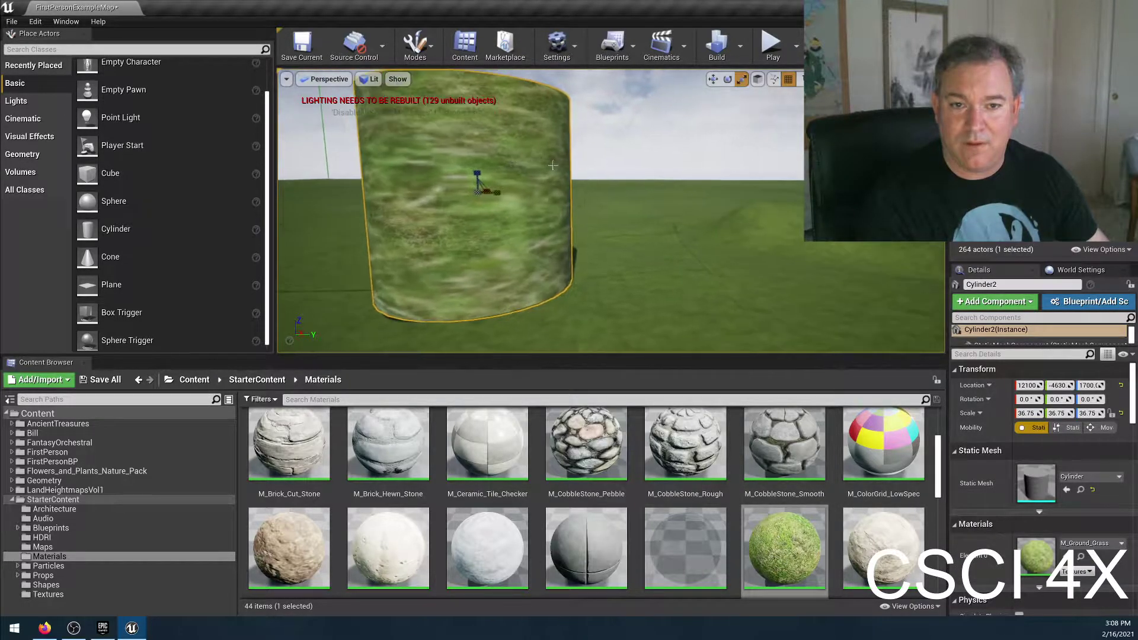
pyautogui.press('Delete')
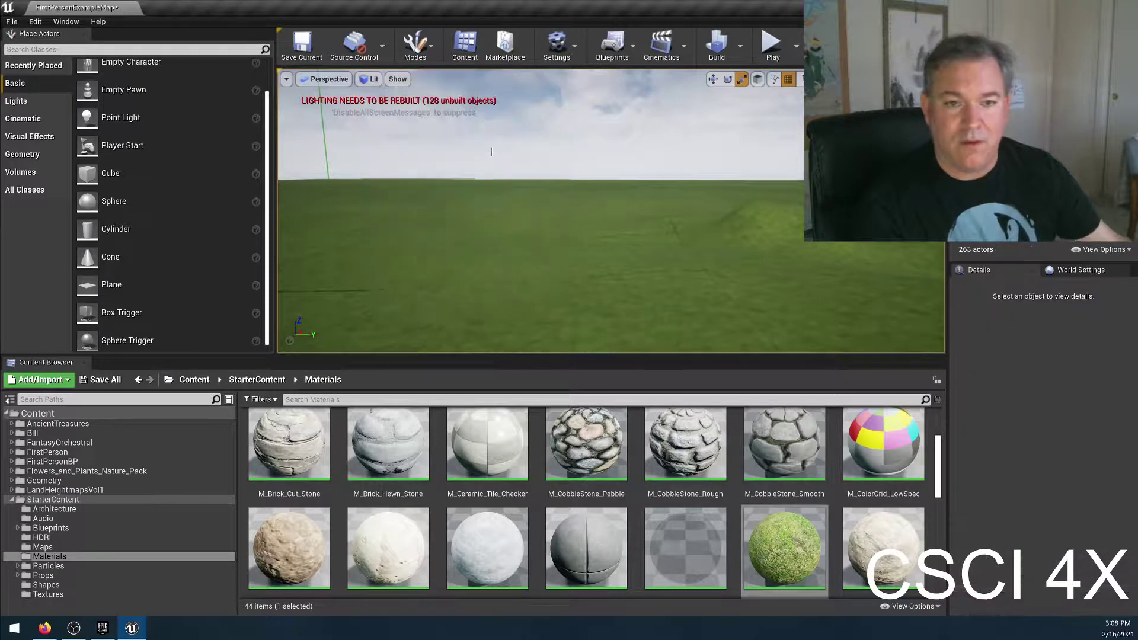
# Step: Open the LandscapeMat material from the Bill content folder for editing
pyautogui.scroll(-1, 136, 211)
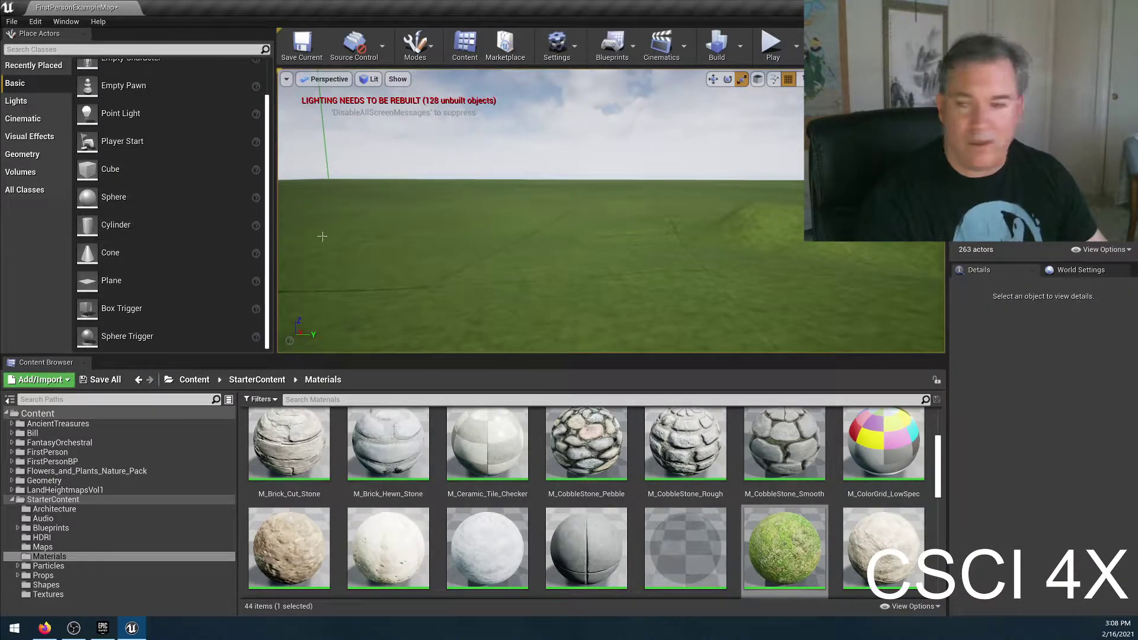
pyautogui.moveTo(569, 208); pyautogui.dragTo(441, 228, button='right')
pyautogui.moveTo(614, 271); pyautogui.dragTo(607, 290, button='right')
pyautogui.scroll(4, 359, 441)
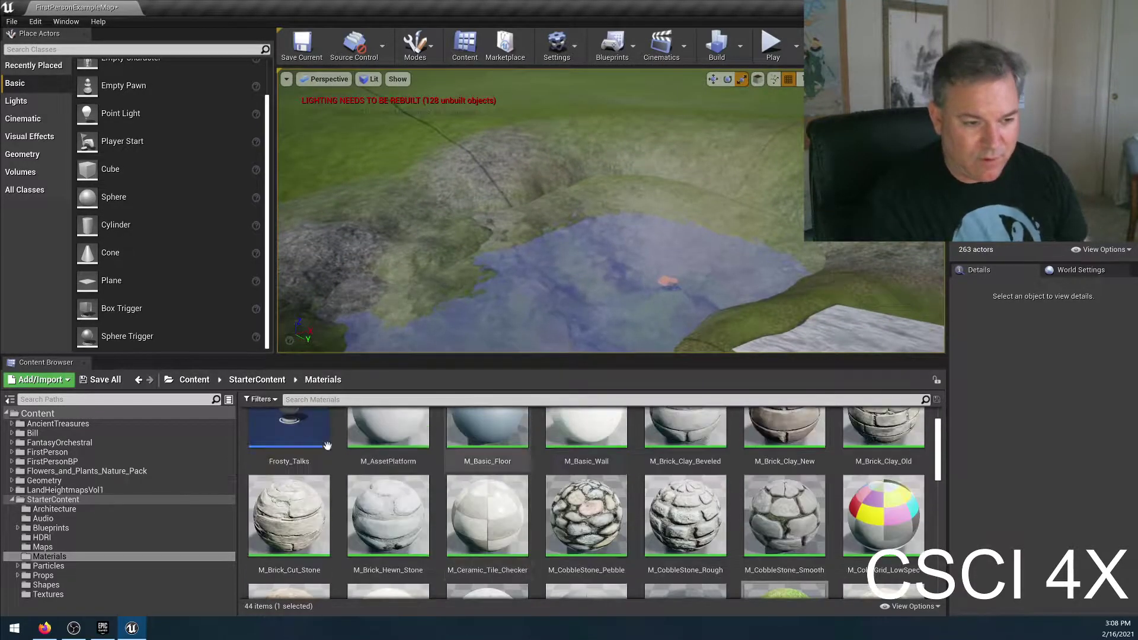
pyautogui.click(82, 434)
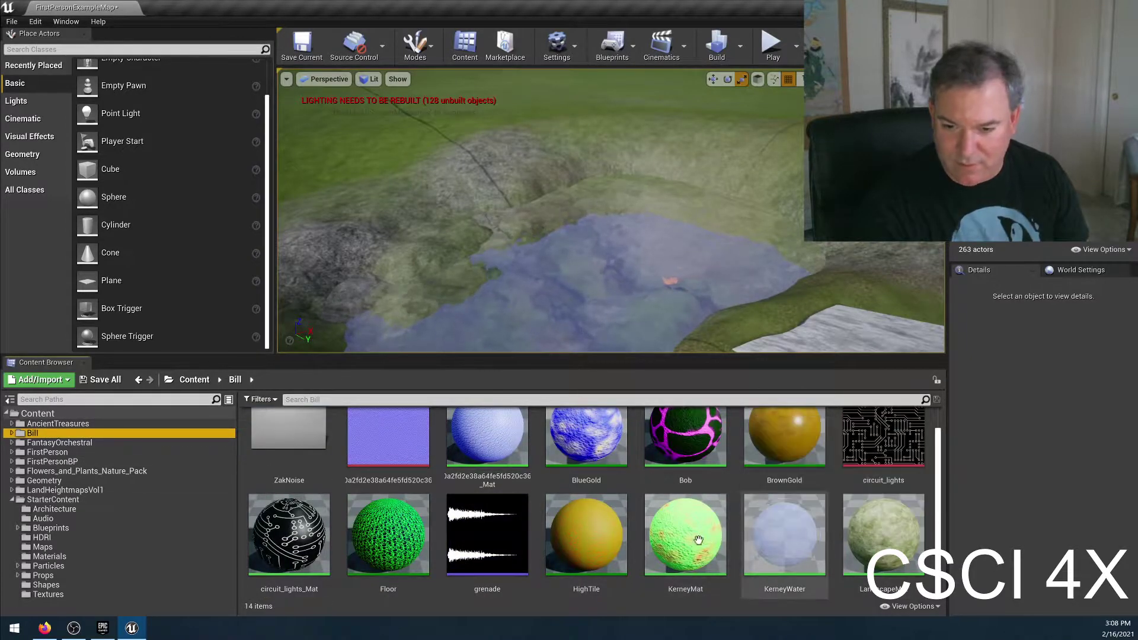
pyautogui.doubleClick(883, 537)
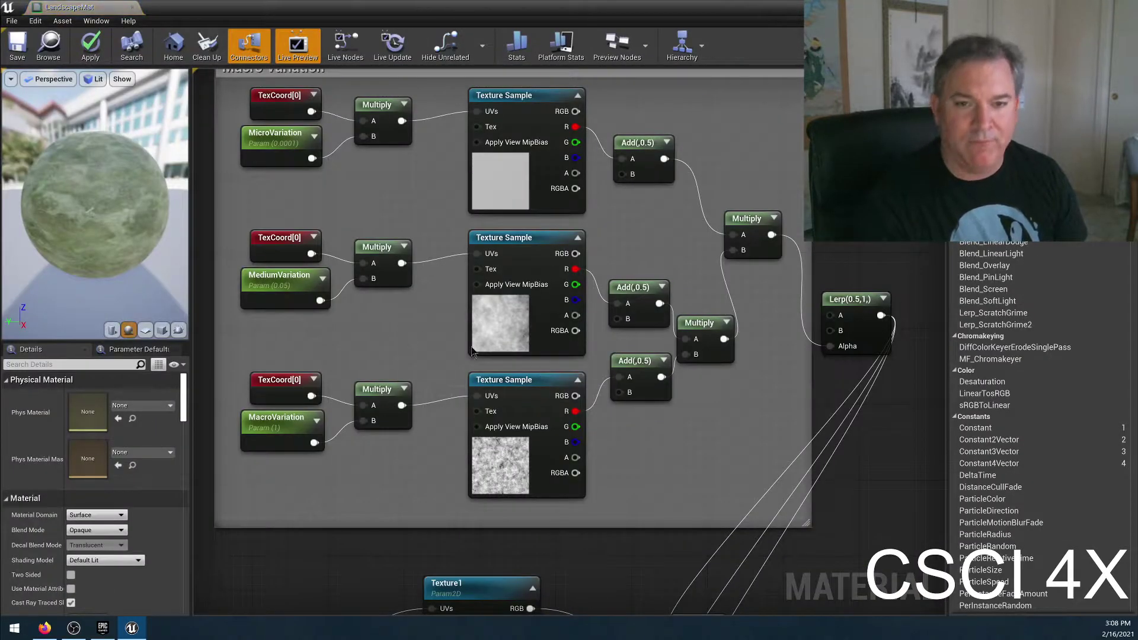
# Step: Add a LandscapeLayerBlend node to the material graph, in the empty space below the three Multiply nodes
pyautogui.moveTo(677, 524); pyautogui.dragTo(688, 183, button='right')
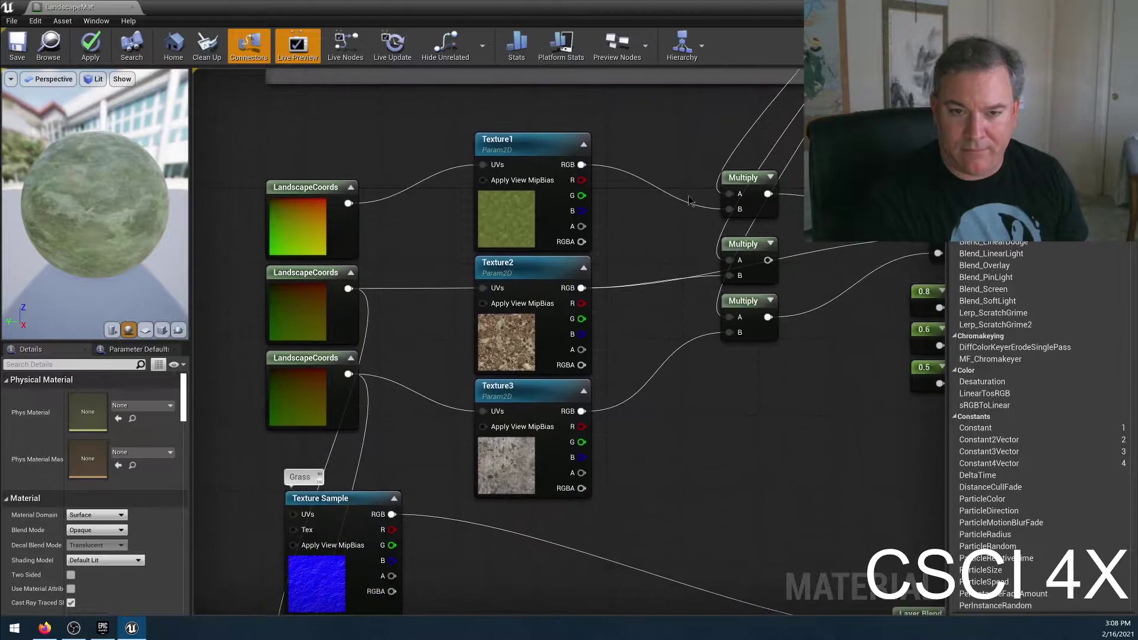
pyautogui.moveTo(670, 406); pyautogui.dragTo(485, 389, button='right')
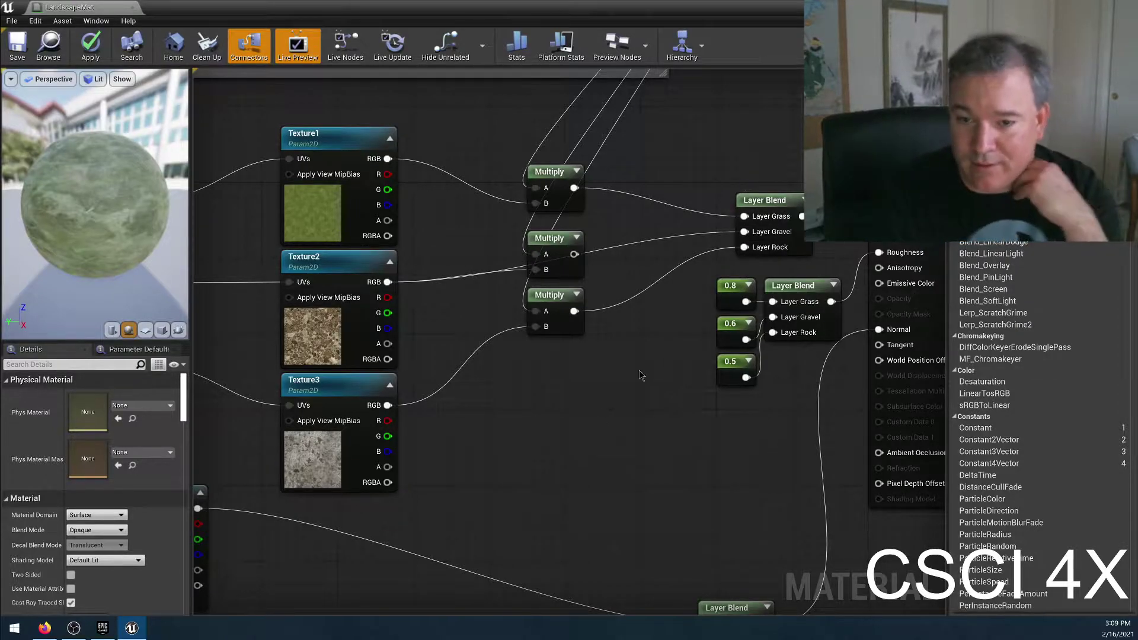
pyautogui.rightClick(586, 391)
pyautogui.write('landscape l')
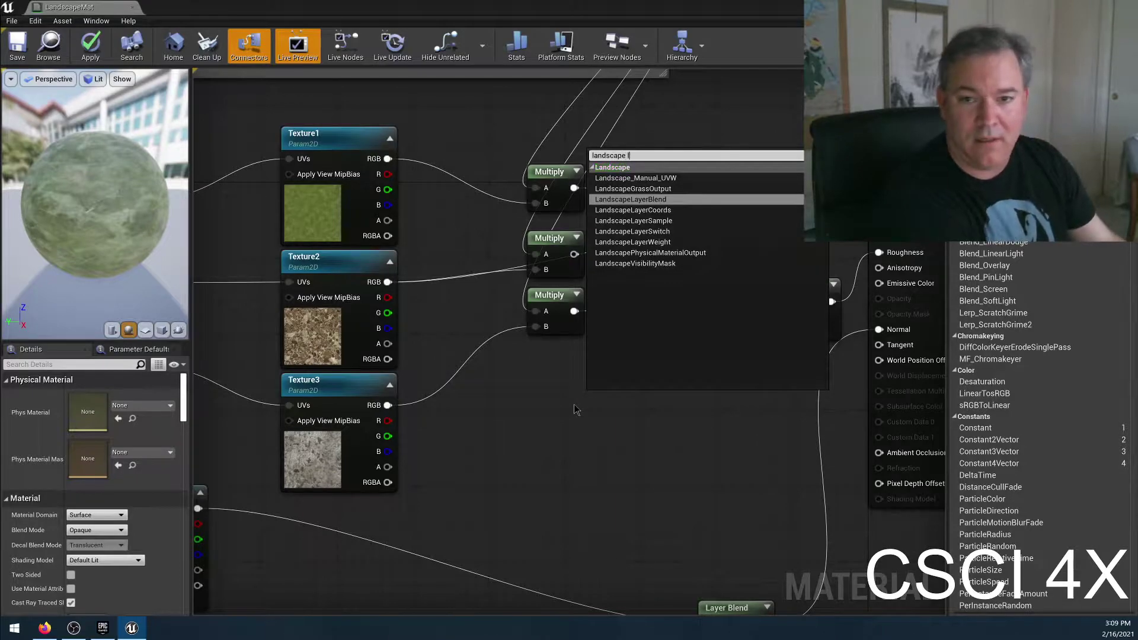
pyautogui.write('ayer')
pyautogui.press('Return')
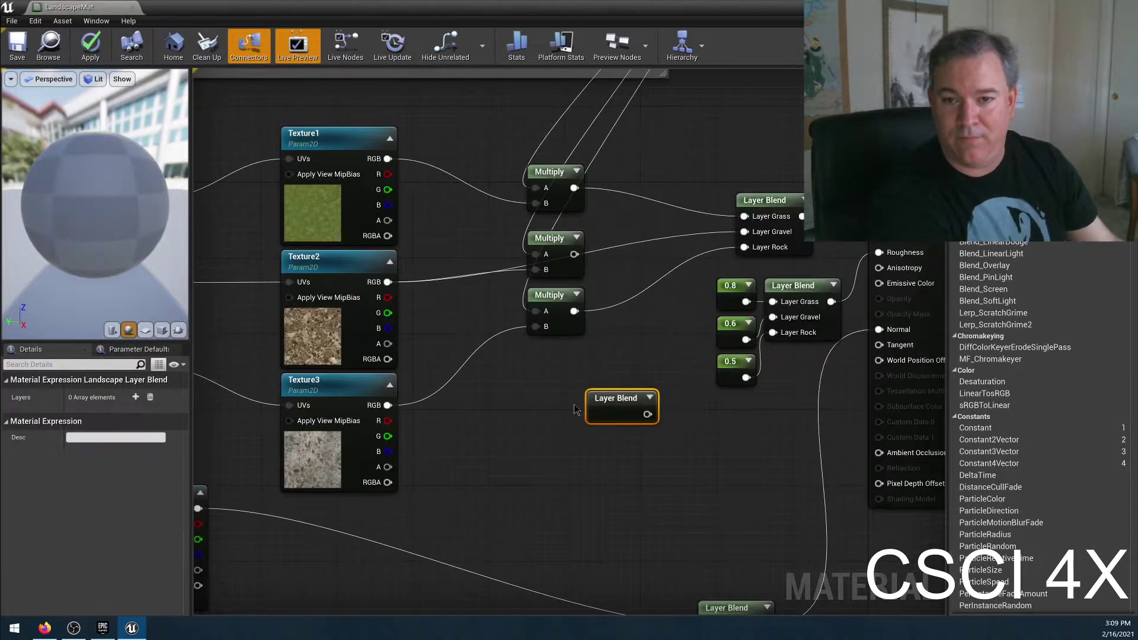
pyautogui.moveTo(621, 404); pyautogui.dragTo(590, 424)
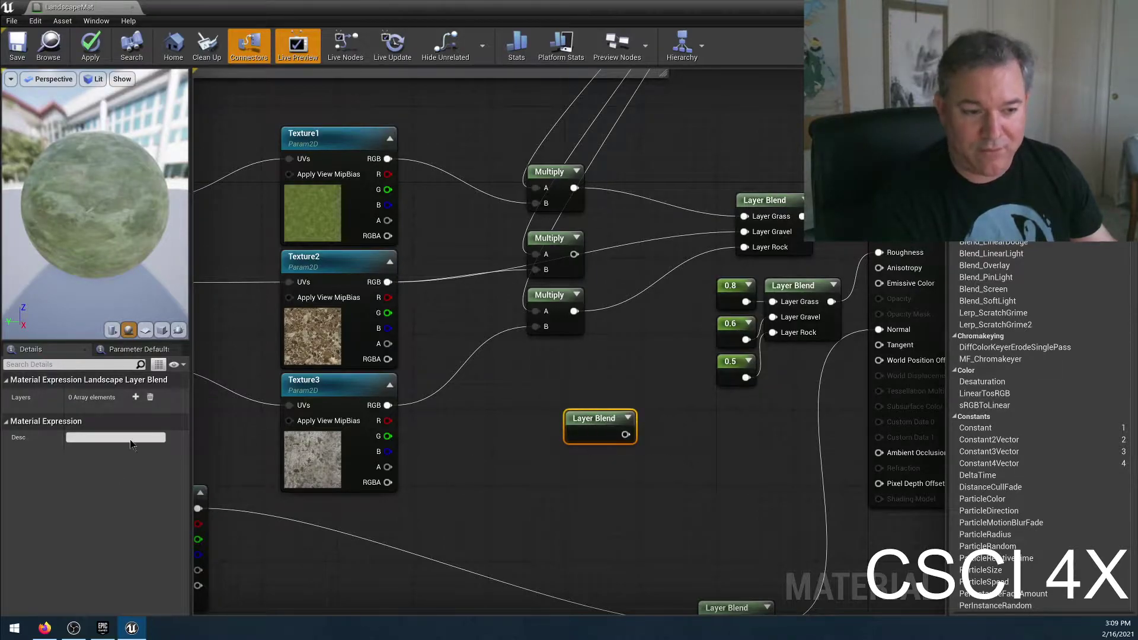
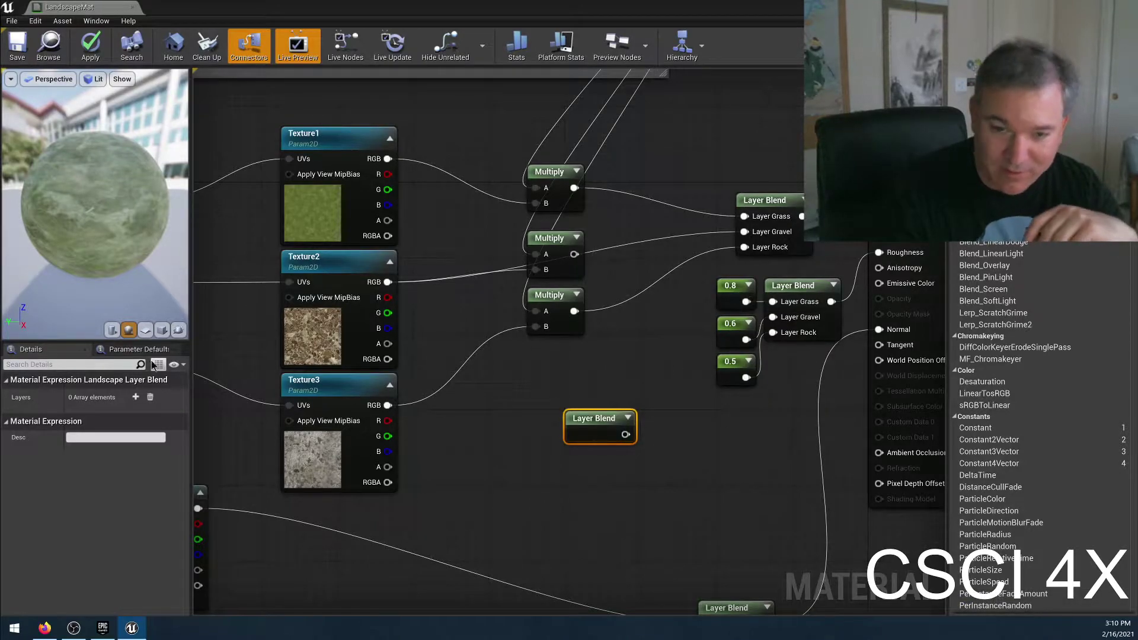
# Step: Add four layer entries to the new, unconnected Layer Blend node
pyautogui.click(136, 397)
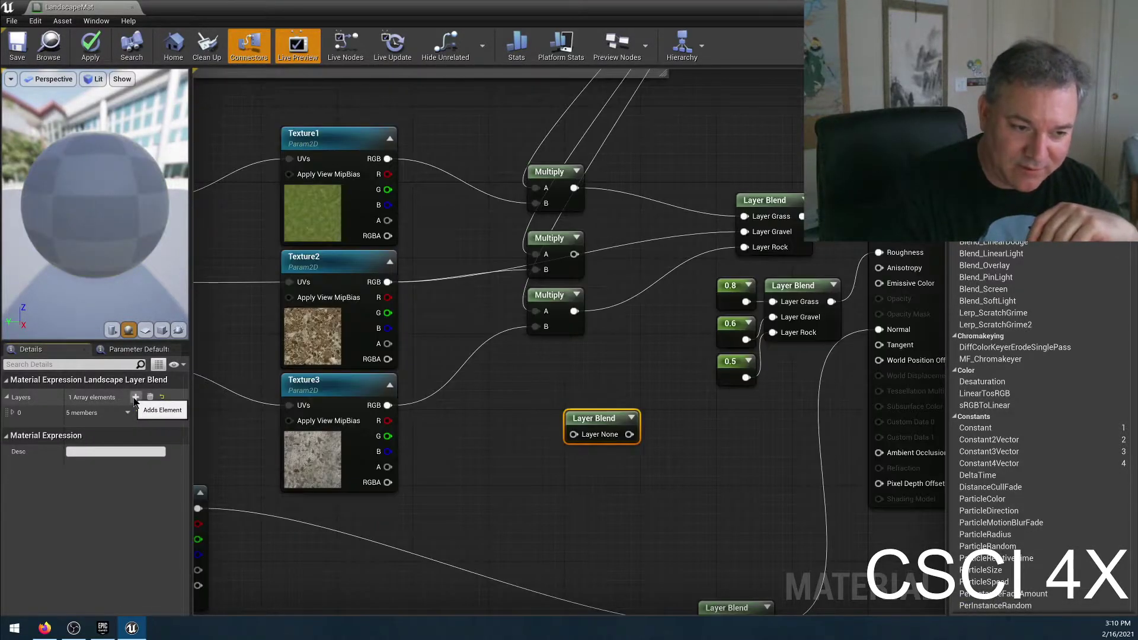
pyautogui.click(136, 397)
pyautogui.click(136, 397)
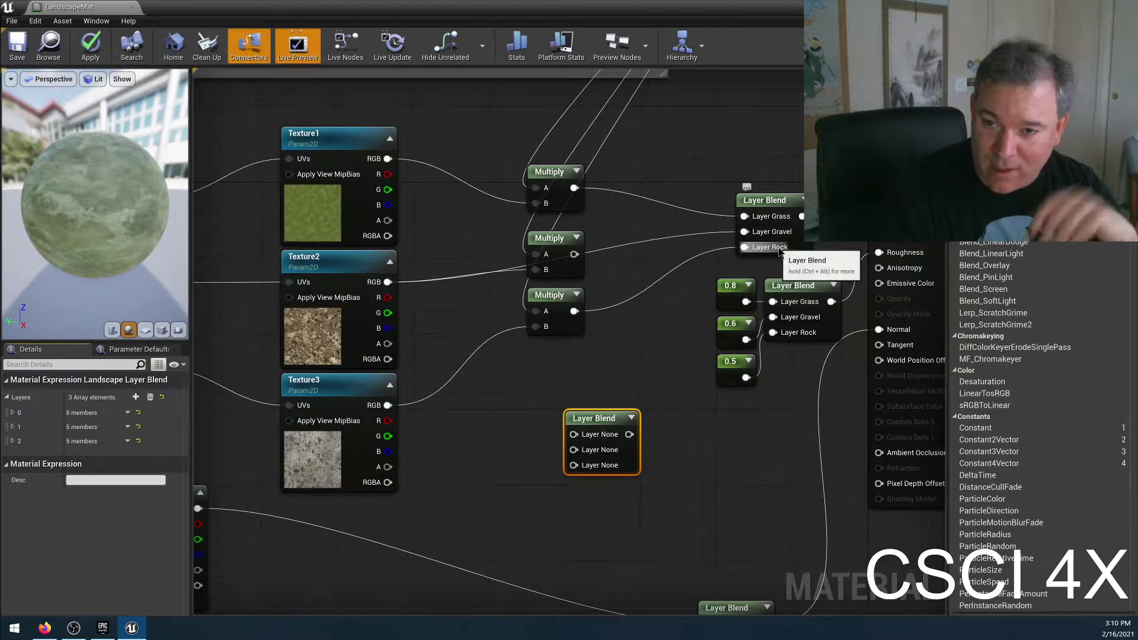
pyautogui.click(136, 397)
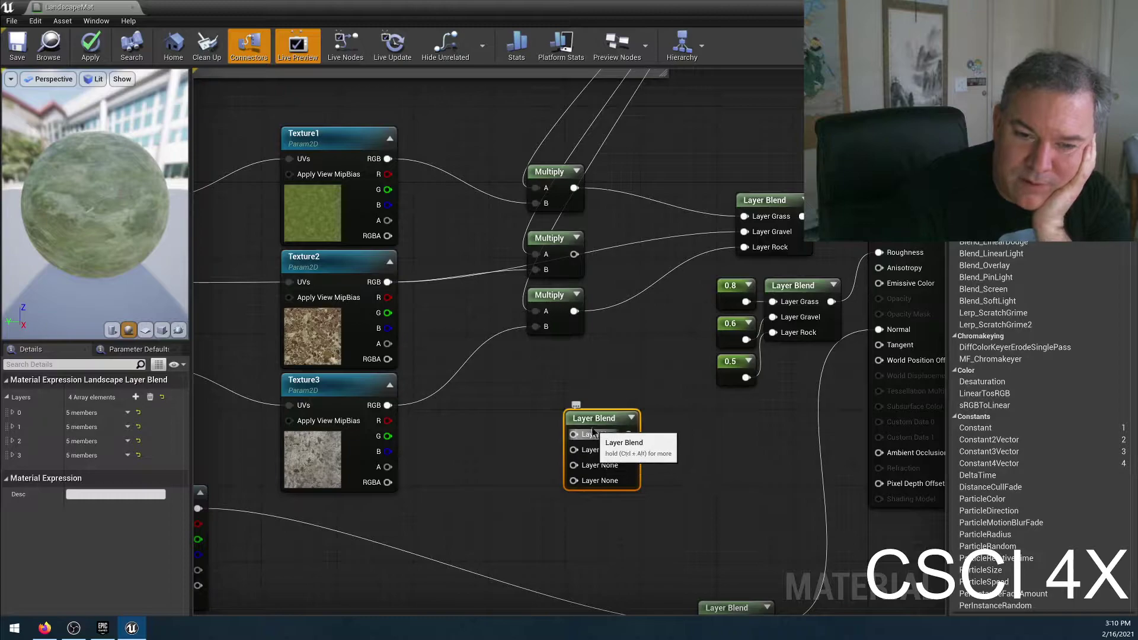
# Step: Name the new Layer Blend node's first layer Layer Grass and set its preview weight to 1.0
pyautogui.click(13, 413)
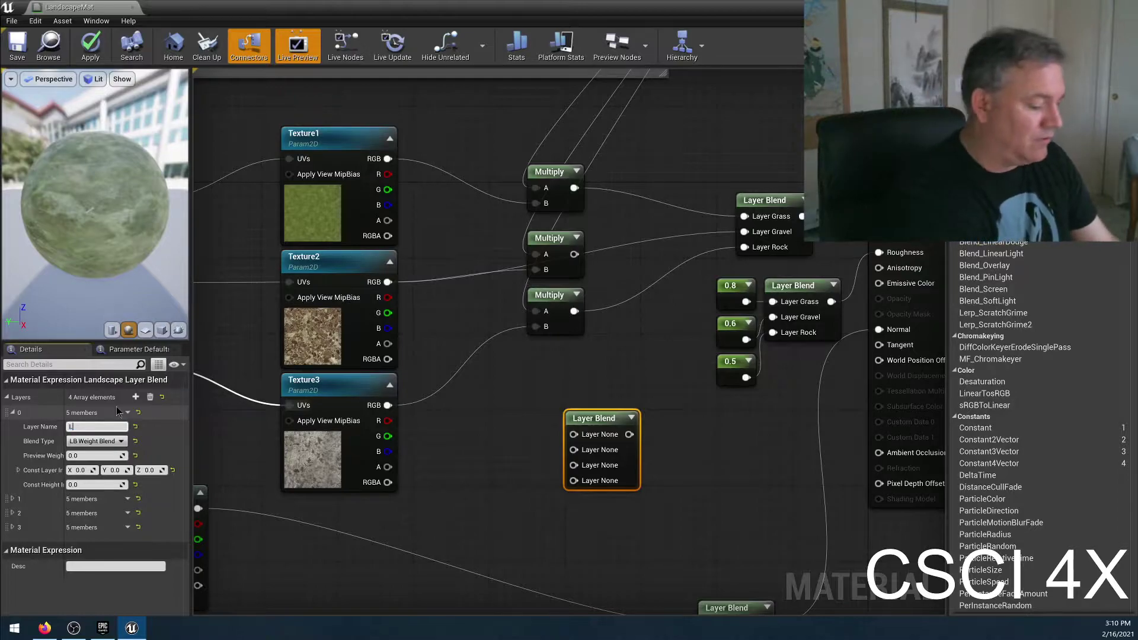
pyautogui.press('Return')
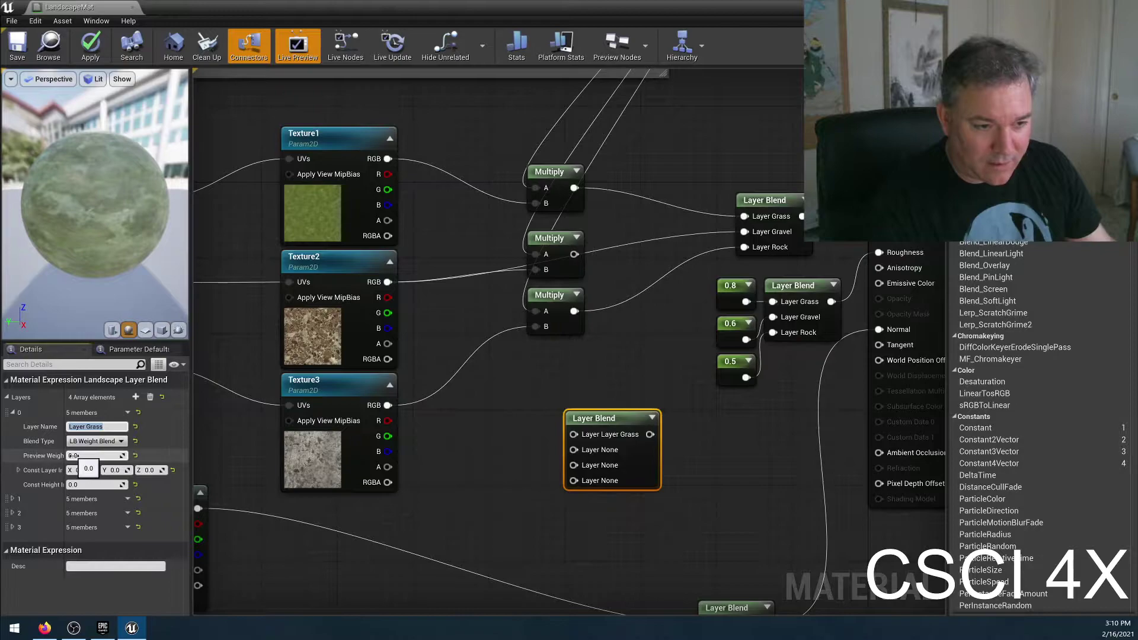
pyautogui.moveTo(107, 220); pyautogui.dragTo(160, 221)
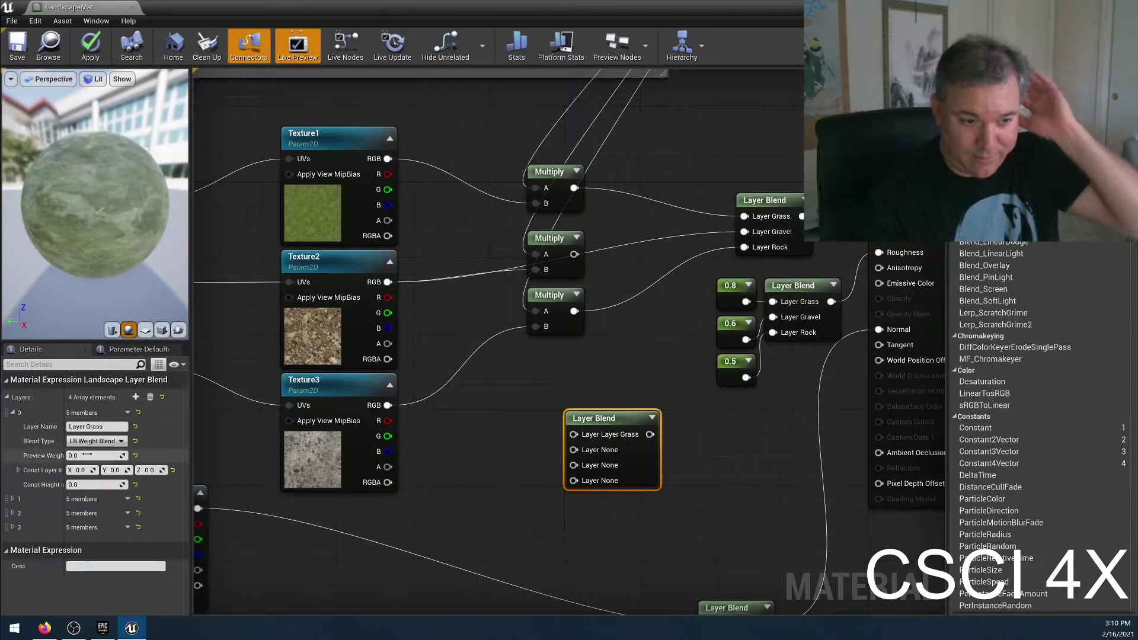
pyautogui.click(87, 456)
pyautogui.write('1')
pyautogui.press('Return')
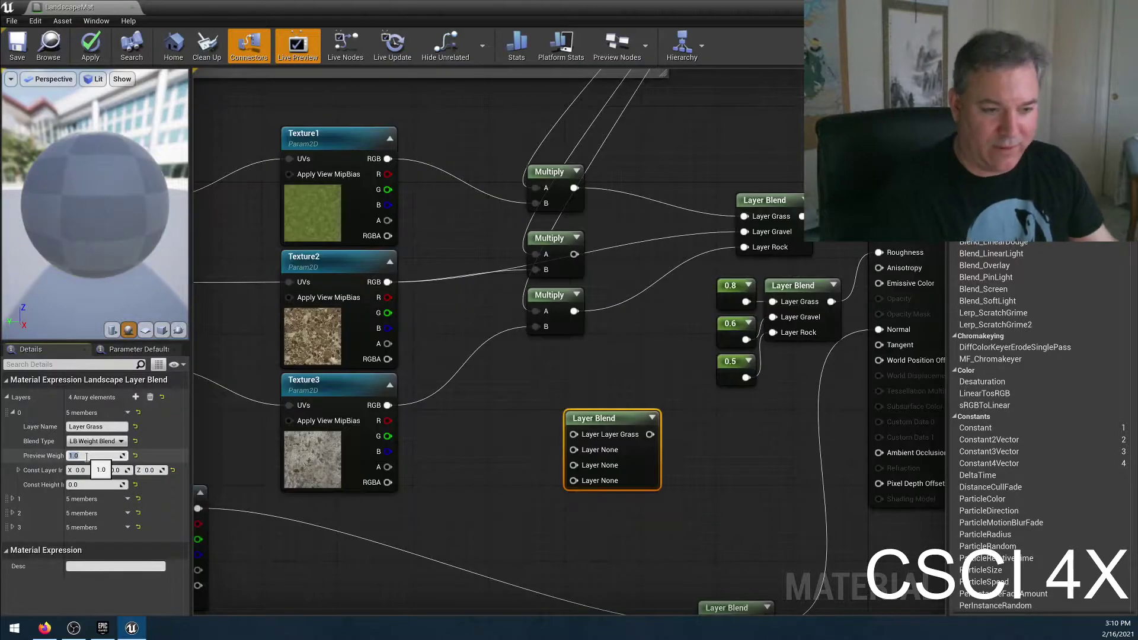
# Step: Examine the Grass, Gravel and Rock layer settings of the Layer Blend node that feeds Base Color
pyautogui.click(773, 204)
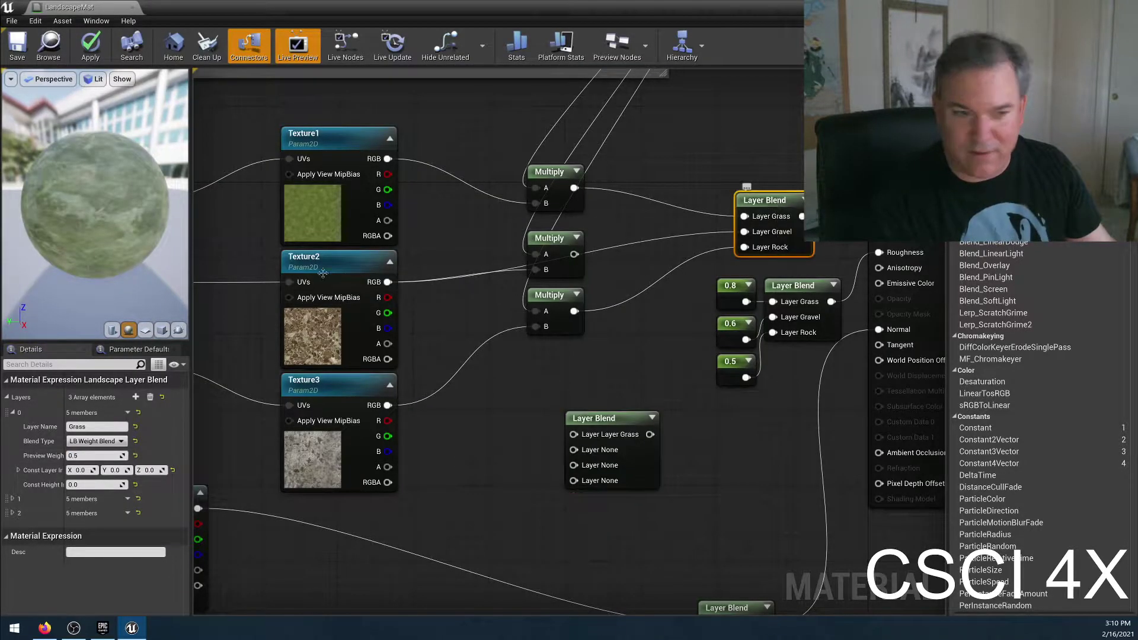
pyautogui.click(12, 499)
pyautogui.scroll(-1, 13, 533)
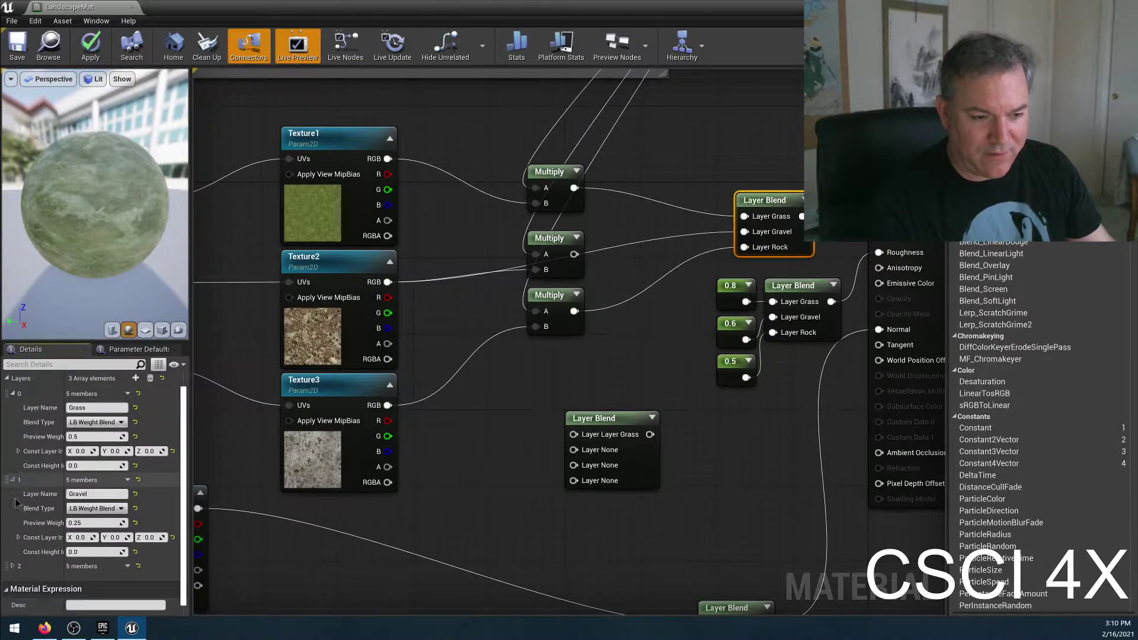
pyautogui.click(13, 566)
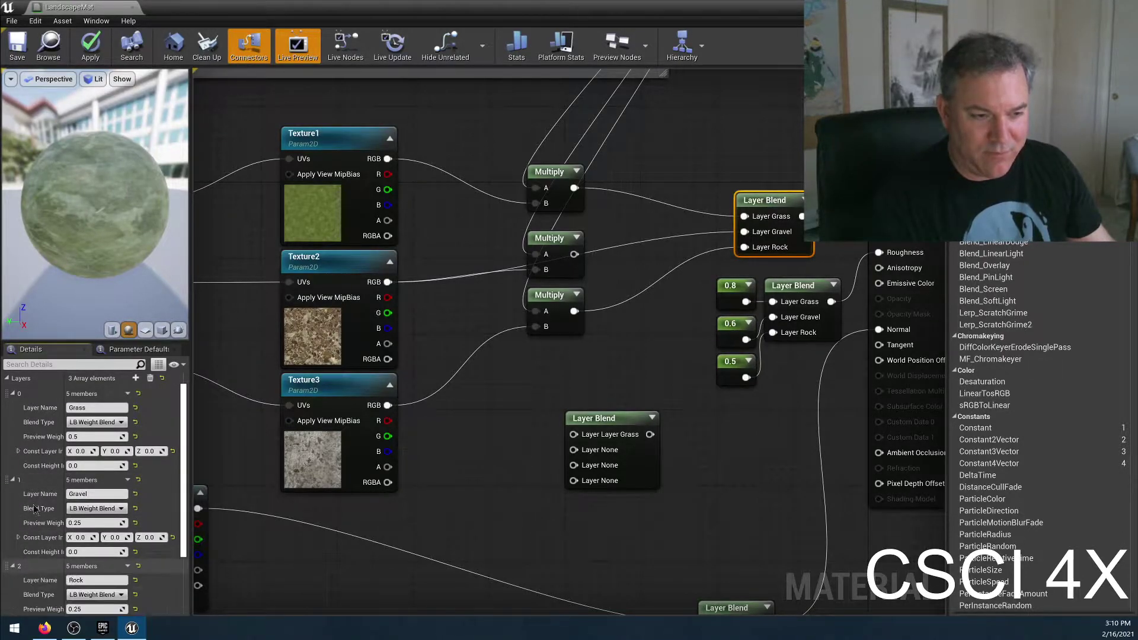
# Step: Preview the Base Color Layer Blend node on the sphere, move it clear of the Roughness one, and stop the preview
pyautogui.rightClick(786, 203)
pyautogui.click(842, 266)
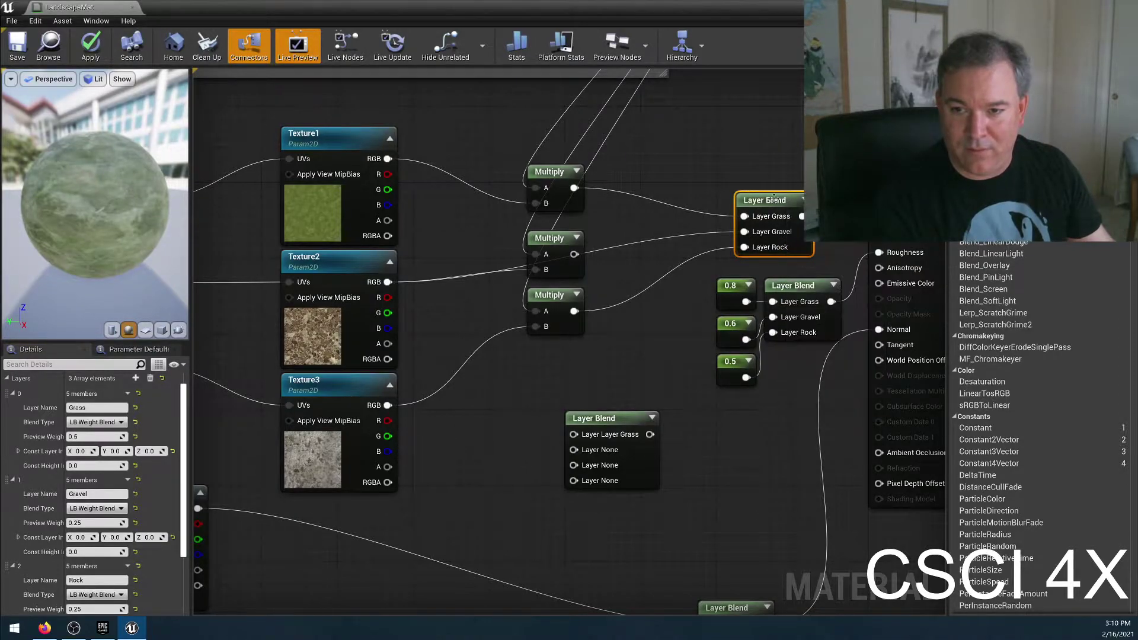
pyautogui.rightClick(774, 200)
pyautogui.click(809, 259)
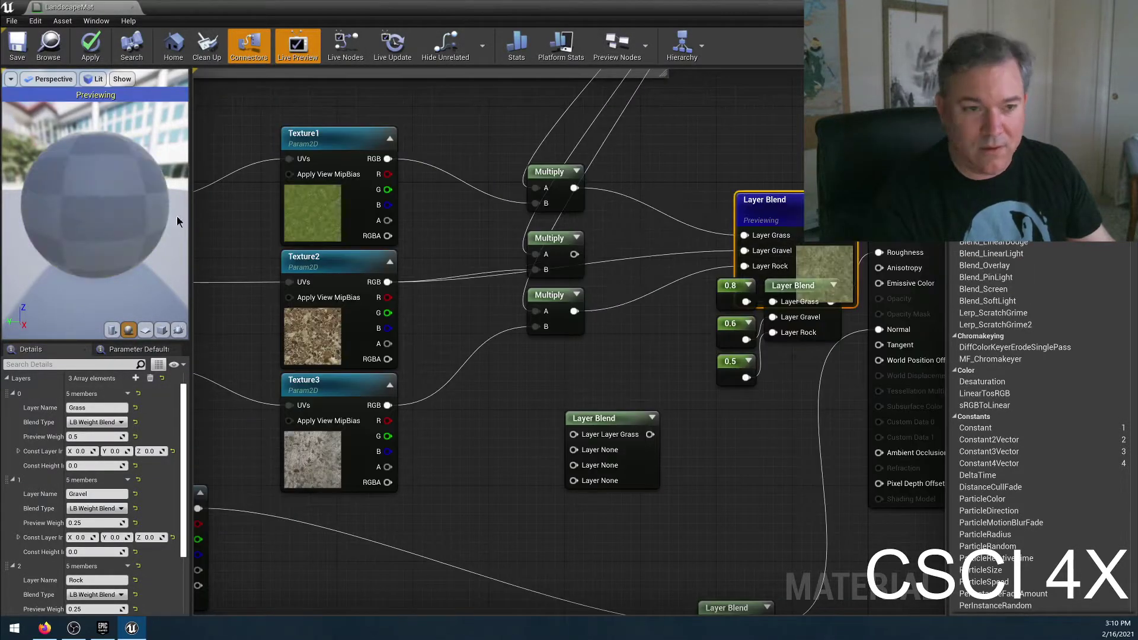
pyautogui.moveTo(750, 192); pyautogui.dragTo(740, 174)
pyautogui.moveTo(117, 196); pyautogui.dragTo(92, 234)
pyautogui.moveTo(119, 172); pyautogui.dragTo(98, 175)
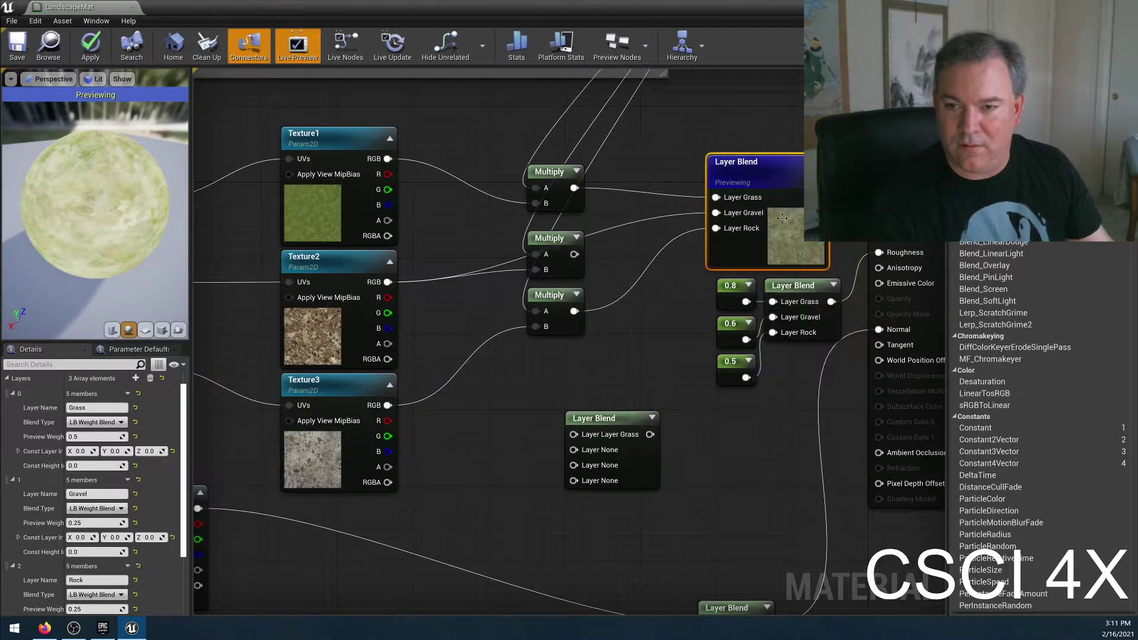
pyautogui.rightClick(767, 175)
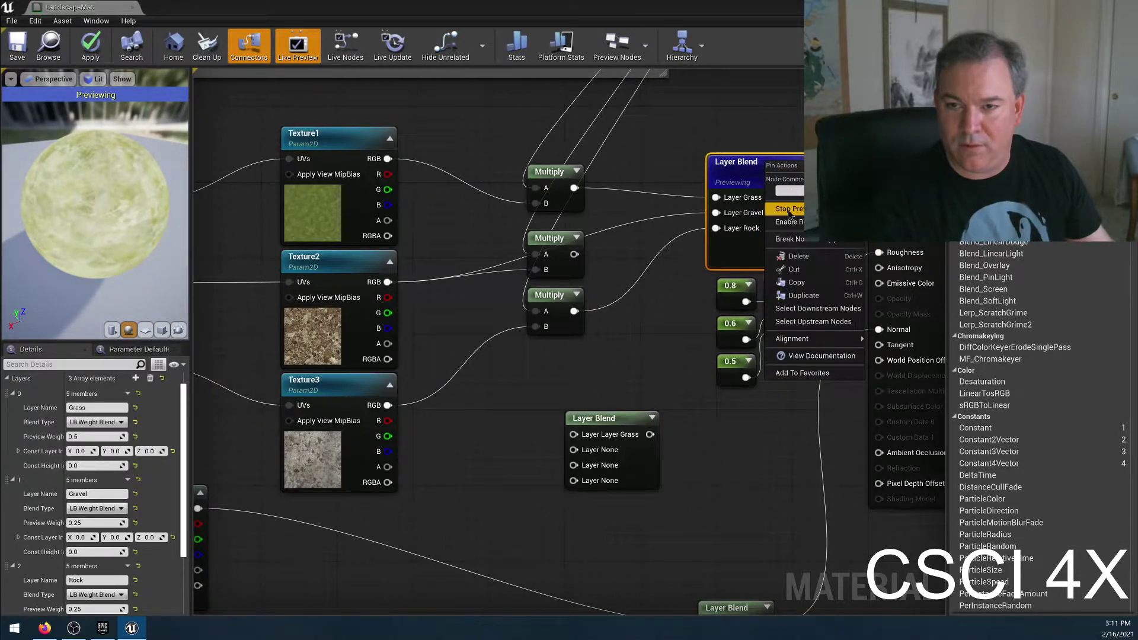
pyautogui.click(785, 207)
# Step: Name the unconnected Layer Blend node's second layer Layer Dirt, and delete that node from the graph
pyautogui.click(599, 420)
pyautogui.click(105, 494)
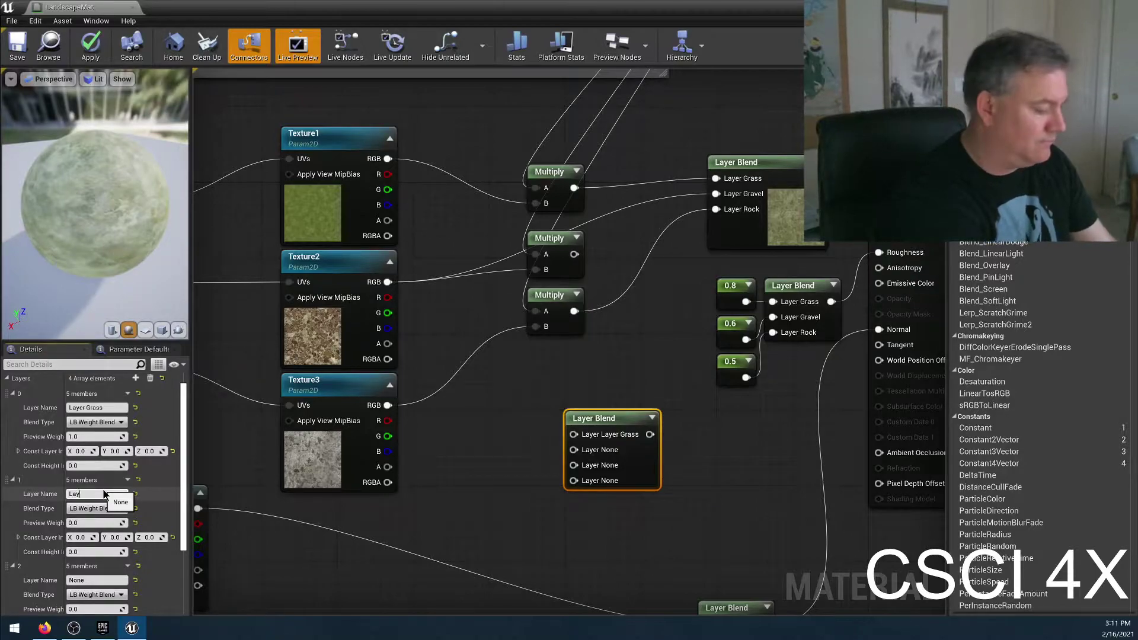
pyautogui.press('Return')
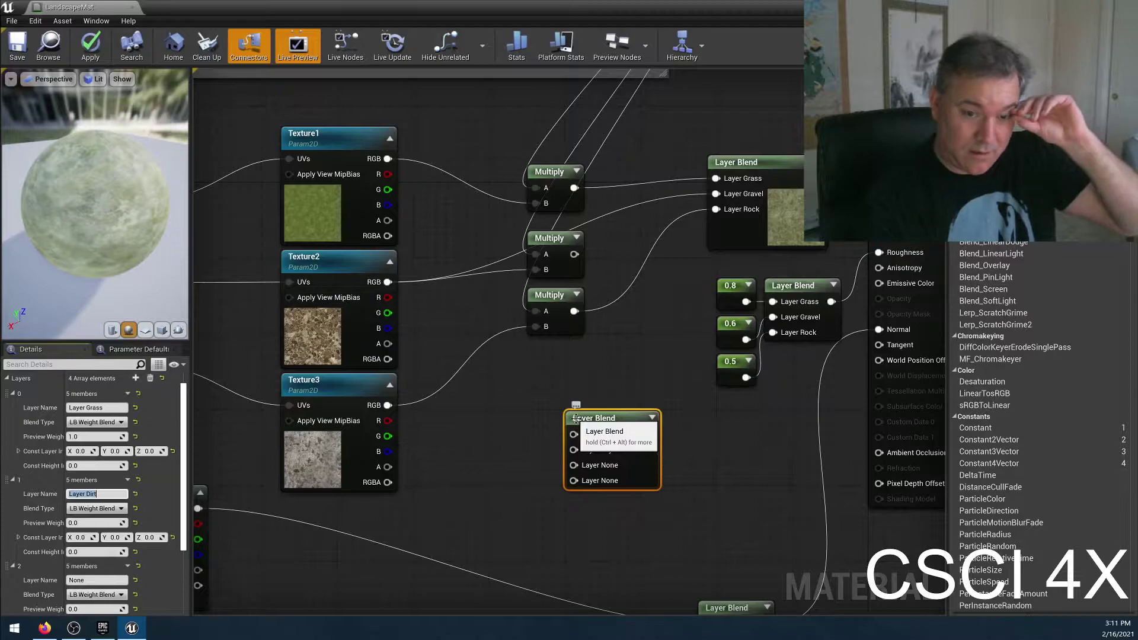
pyautogui.scroll(-3, 11, 513)
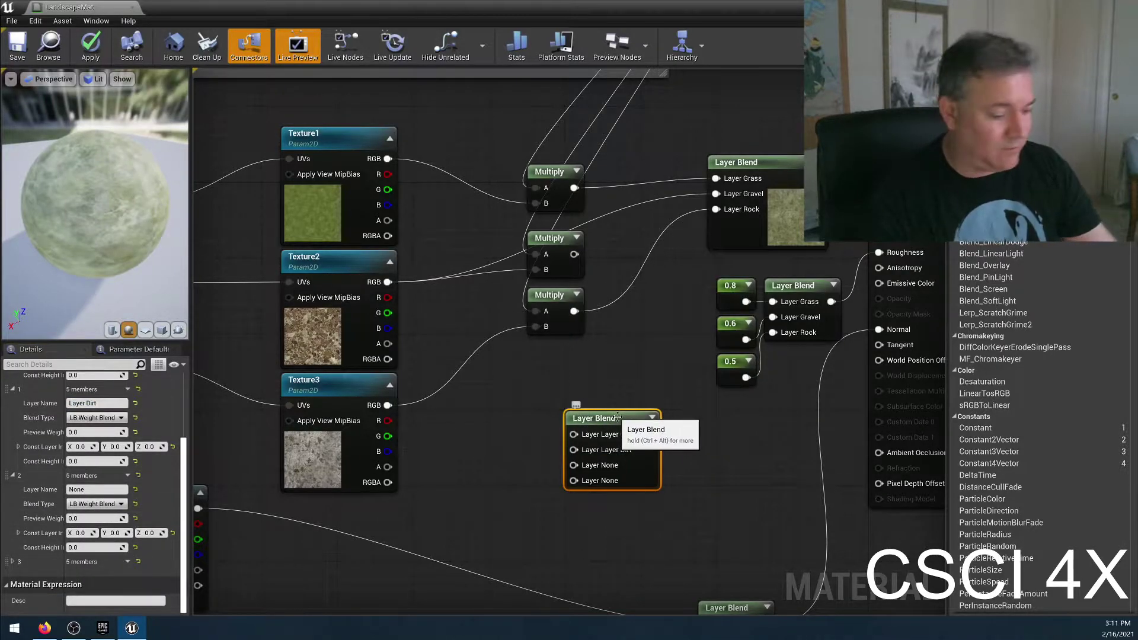
pyautogui.press('Delete')
# Step: Add a fourth layer named Dirt to the Layer Blend node that feeds Base Color
pyautogui.click(773, 170)
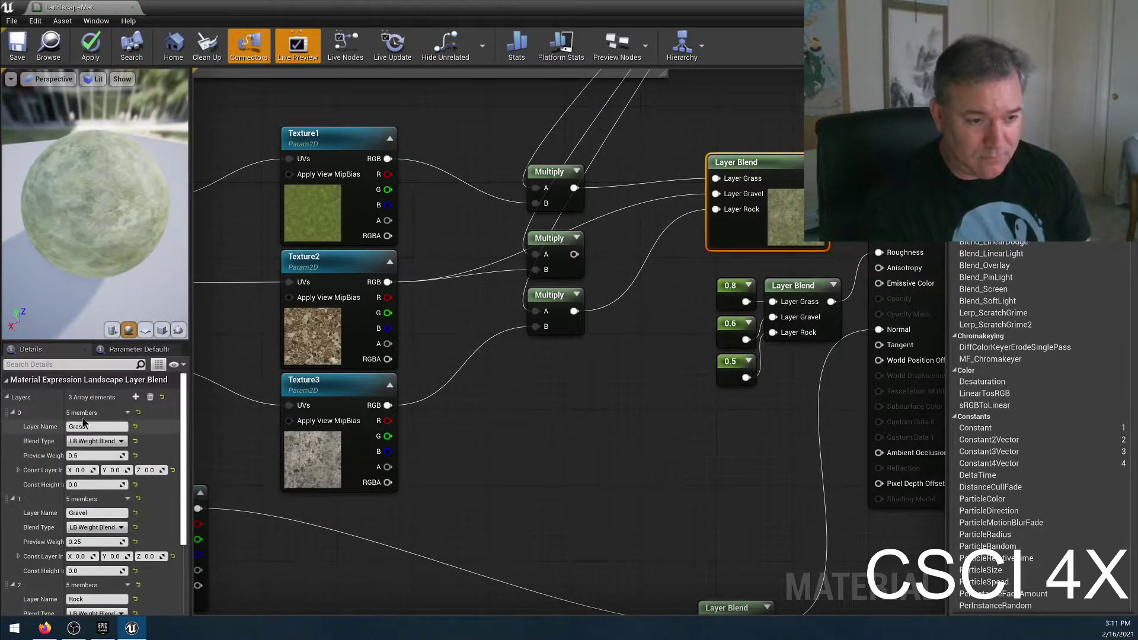
pyautogui.scroll(-3, 83, 504)
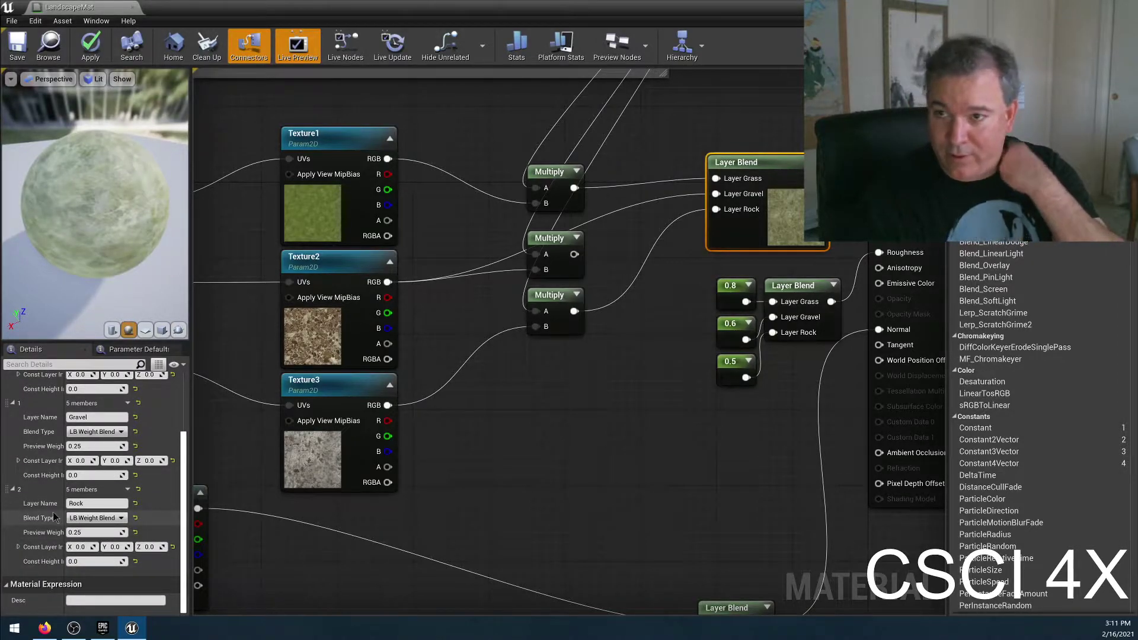
pyautogui.scroll(3, 74, 486)
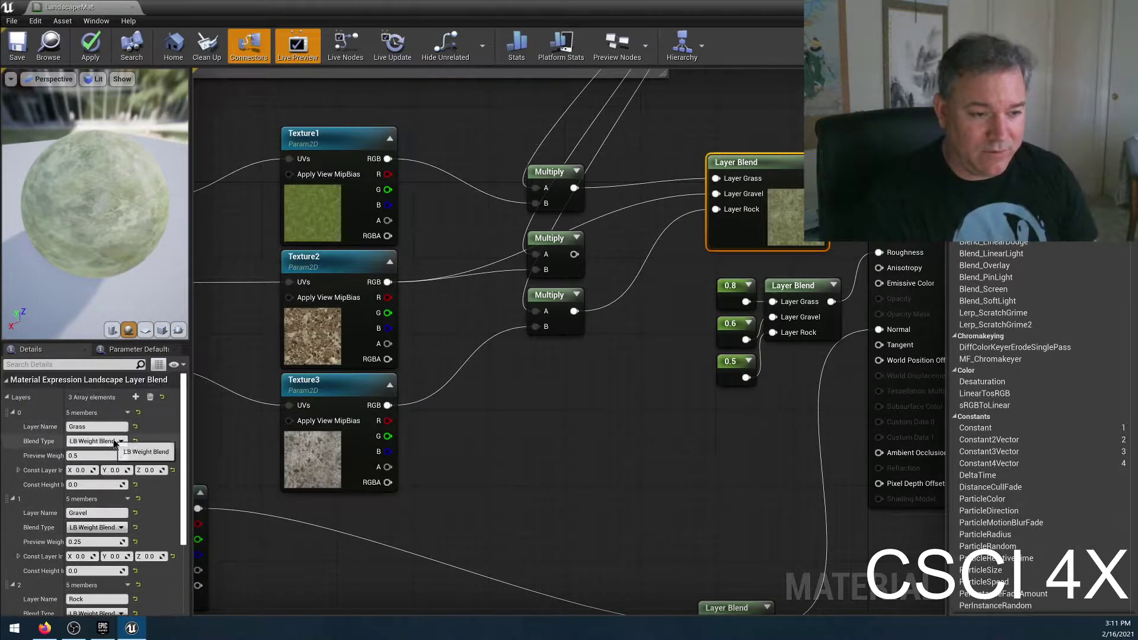
pyautogui.click(135, 400)
pyautogui.scroll(-4, 100, 505)
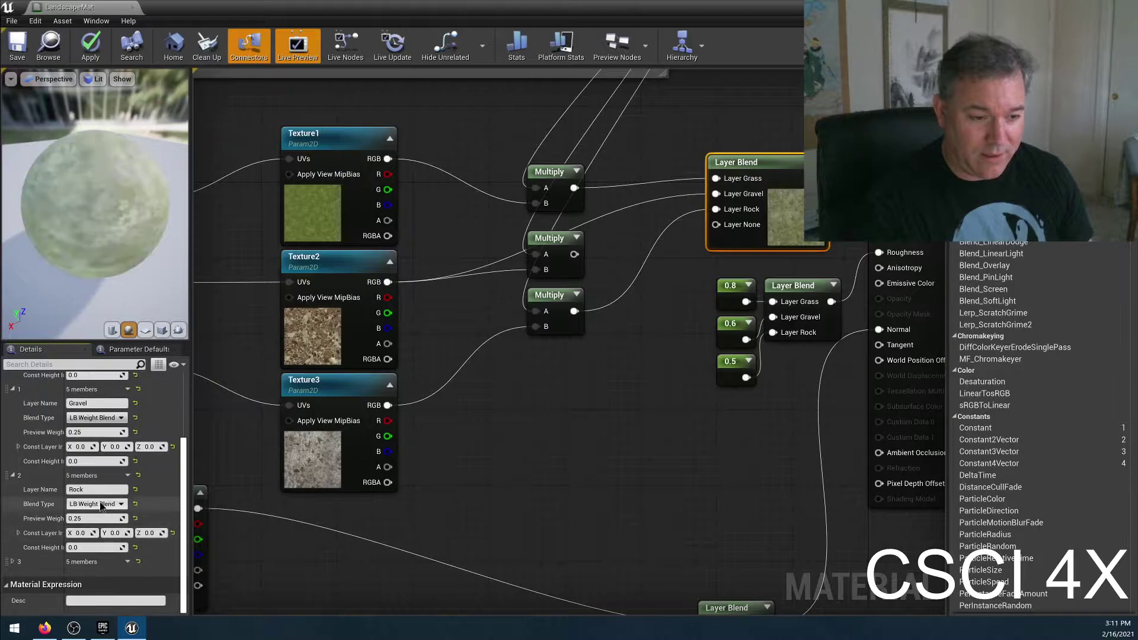
pyautogui.click(14, 562)
pyautogui.scroll(-2, 59, 534)
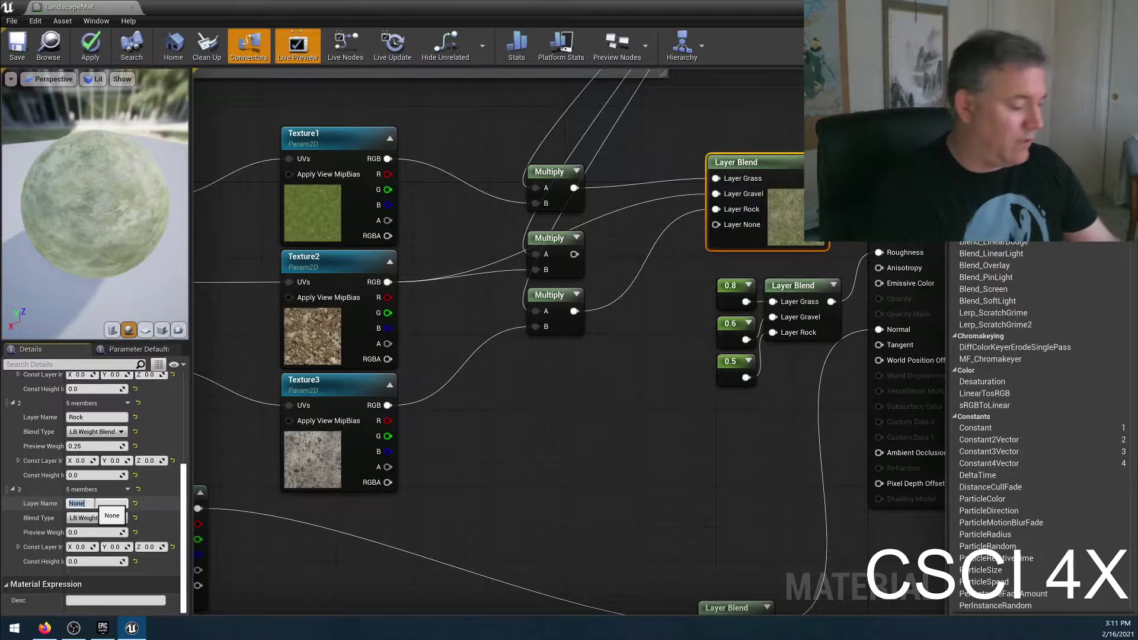
pyautogui.write('Dirt')
pyautogui.press('Return')
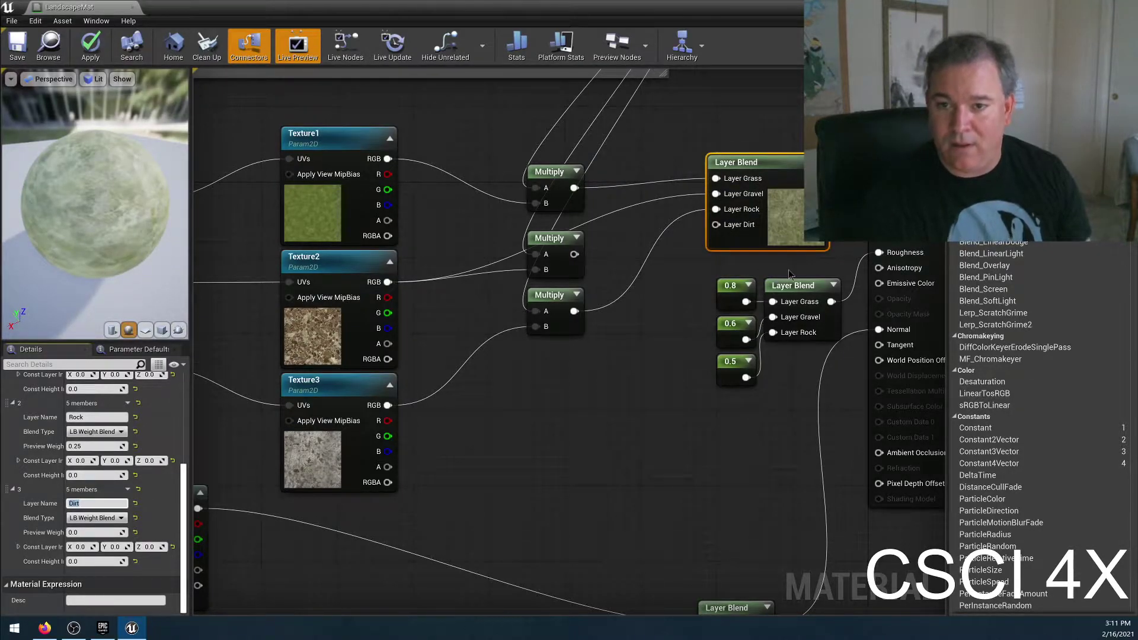
# Step: Inspect the layers of the Layer Blend node that feeds the Normal input
pyautogui.moveTo(750, 518); pyautogui.dragTo(689, 291, button='right')
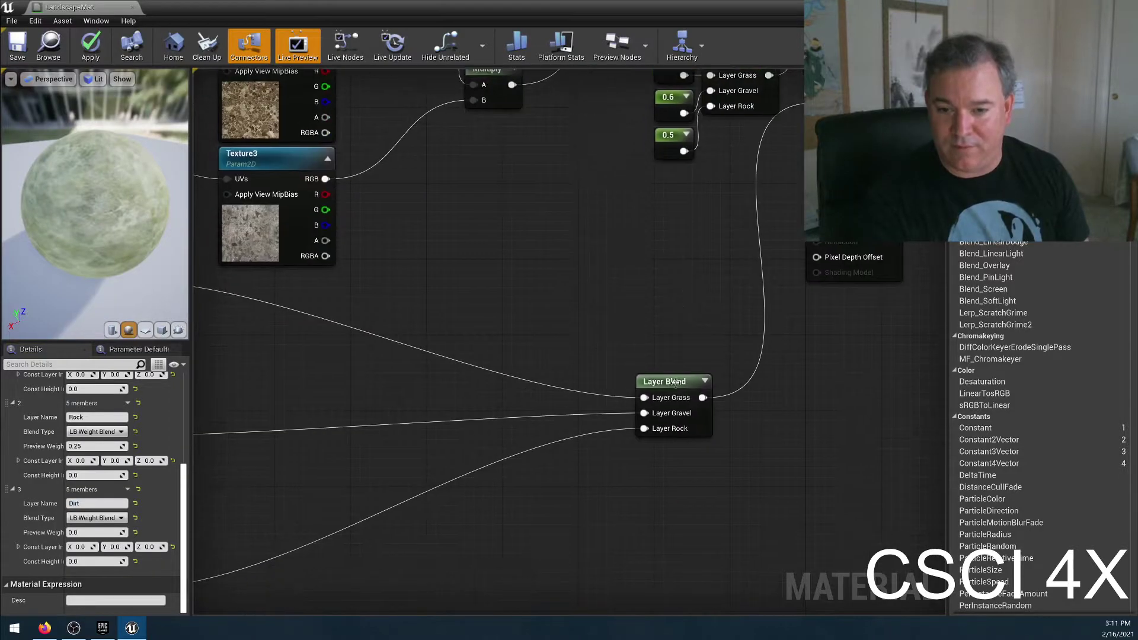
pyautogui.moveTo(617, 328); pyautogui.dragTo(735, 471)
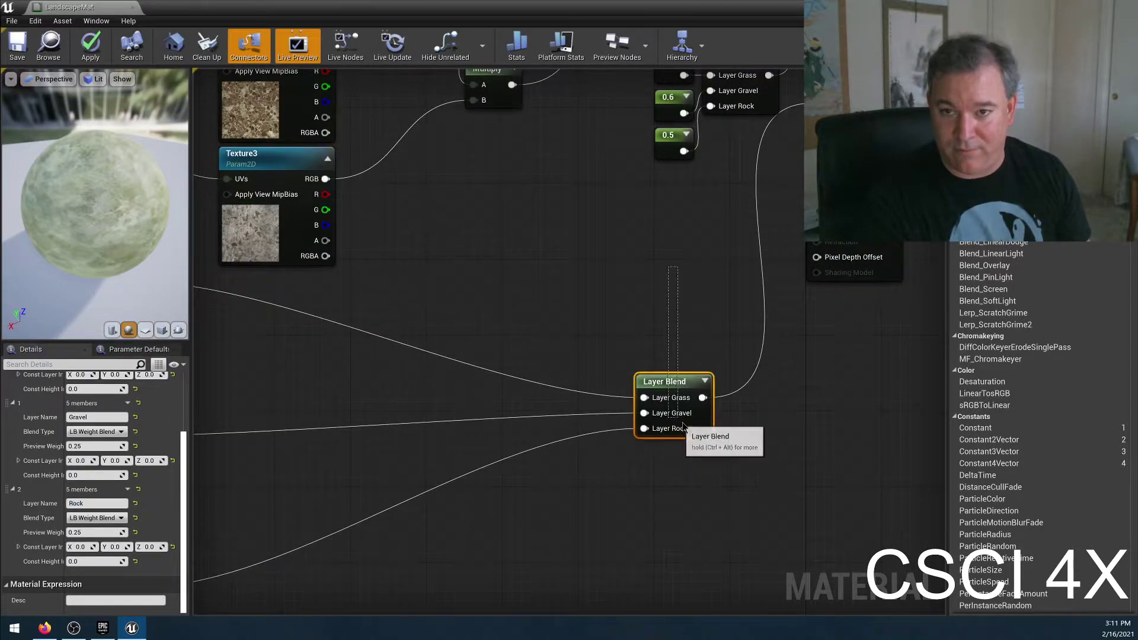
pyautogui.moveTo(651, 248); pyautogui.dragTo(628, 480, button='right')
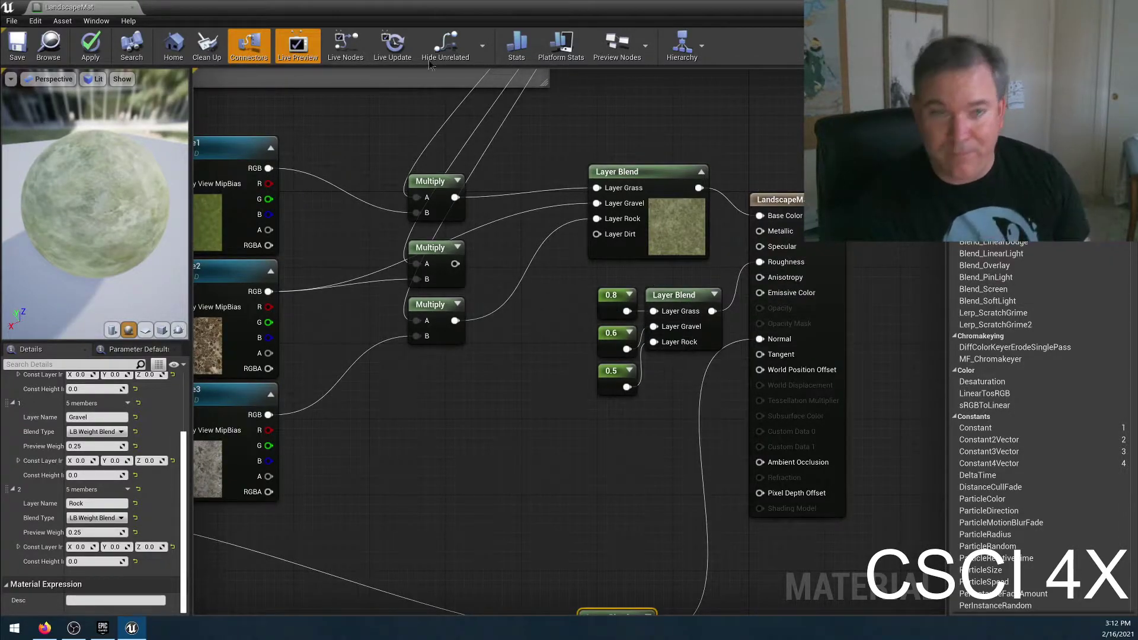
# Step: Uncover the level editor and fly over the landscape to examine how the painted layers blend on the terrain
pyautogui.moveTo(742, 8); pyautogui.dragTo(682, 197)
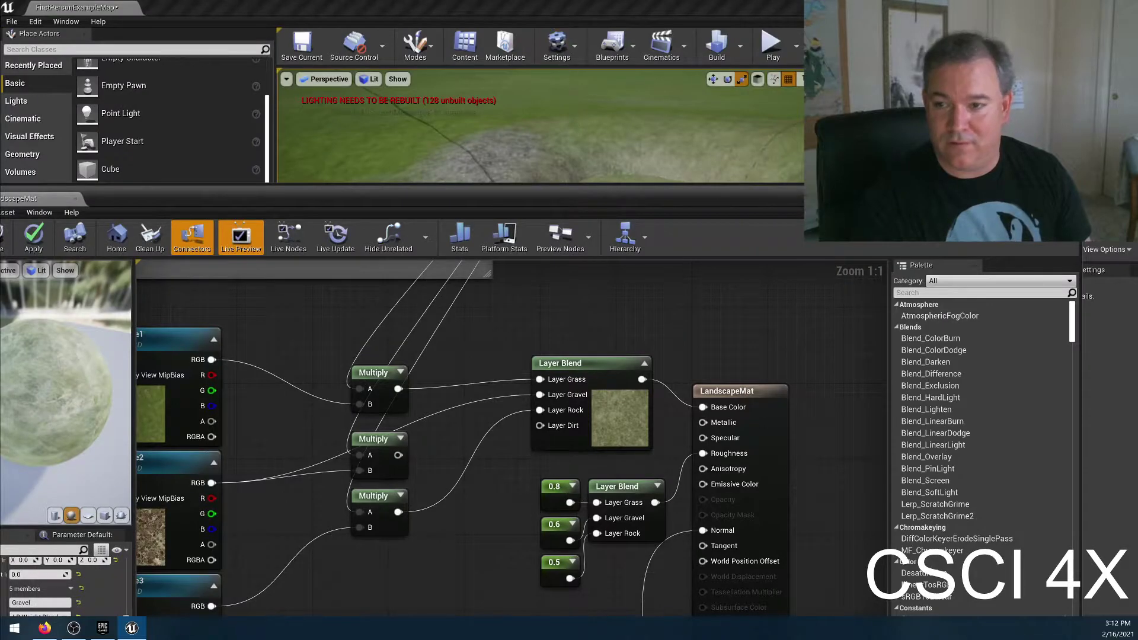
pyautogui.moveTo(593, 143); pyautogui.dragTo(430, 122, button='right')
pyautogui.press('w')
pyautogui.moveTo(533, 130)
pyautogui.mouseDown(button='right')
pyautogui.moveTo(527, 150)
pyautogui.moveTo(522, 113)
pyautogui.moveTo(509, 110)
pyautogui.moveTo(533, 131)
pyautogui.mouseUp(button='right')
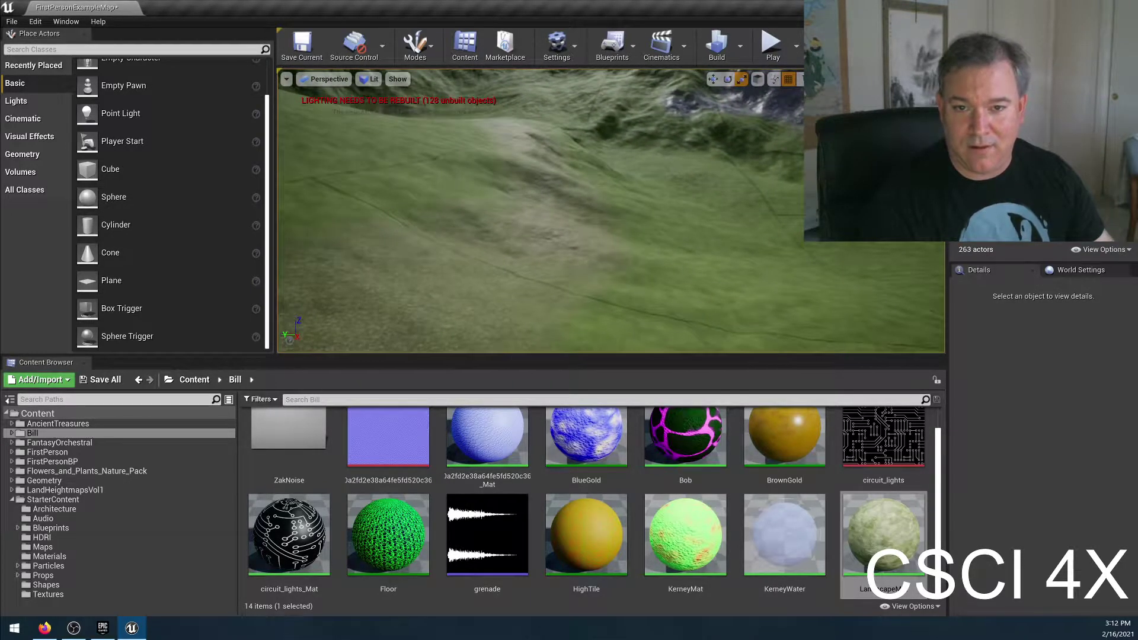
pyautogui.moveTo(693, 112); pyautogui.dragTo(692, 112, button='right')
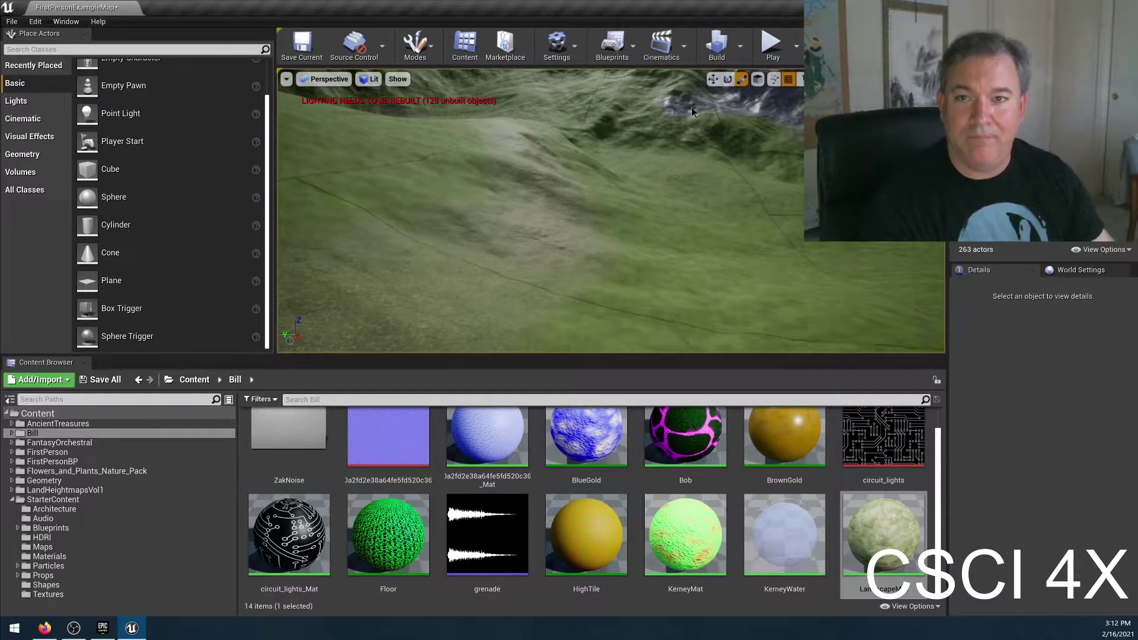
# Step: Return to the LandscapeMat material editor and review the layers of the Base Color Layer Blend node
pyautogui.doubleClick(866, 521)
pyautogui.moveTo(667, 197); pyautogui.dragTo(692, 3)
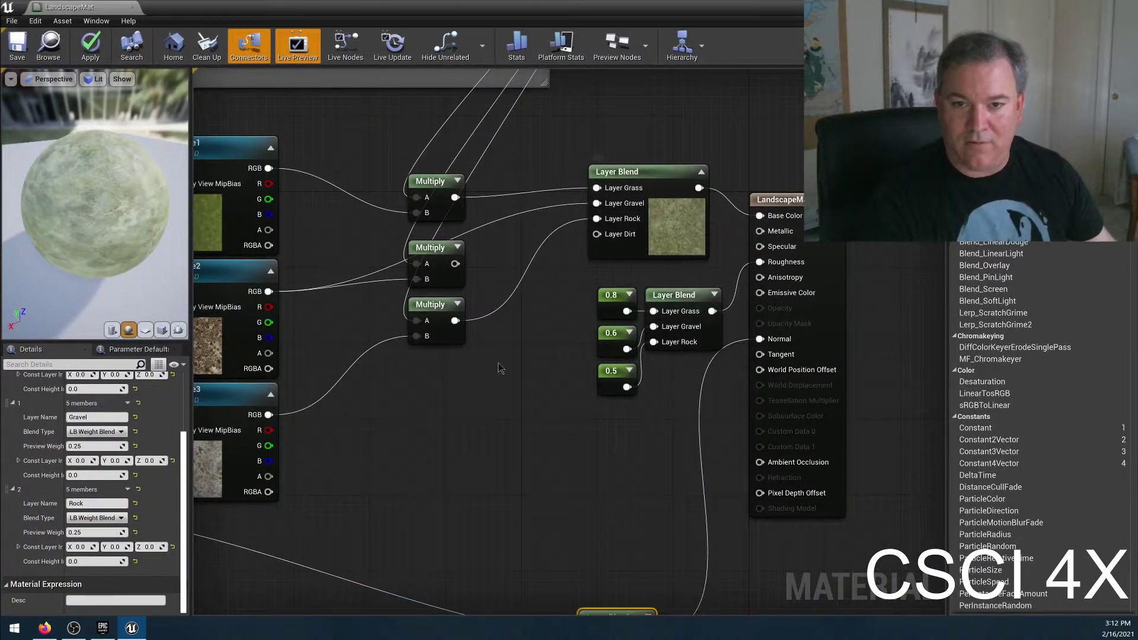
pyautogui.moveTo(503, 364); pyautogui.dragTo(568, 349, button='right')
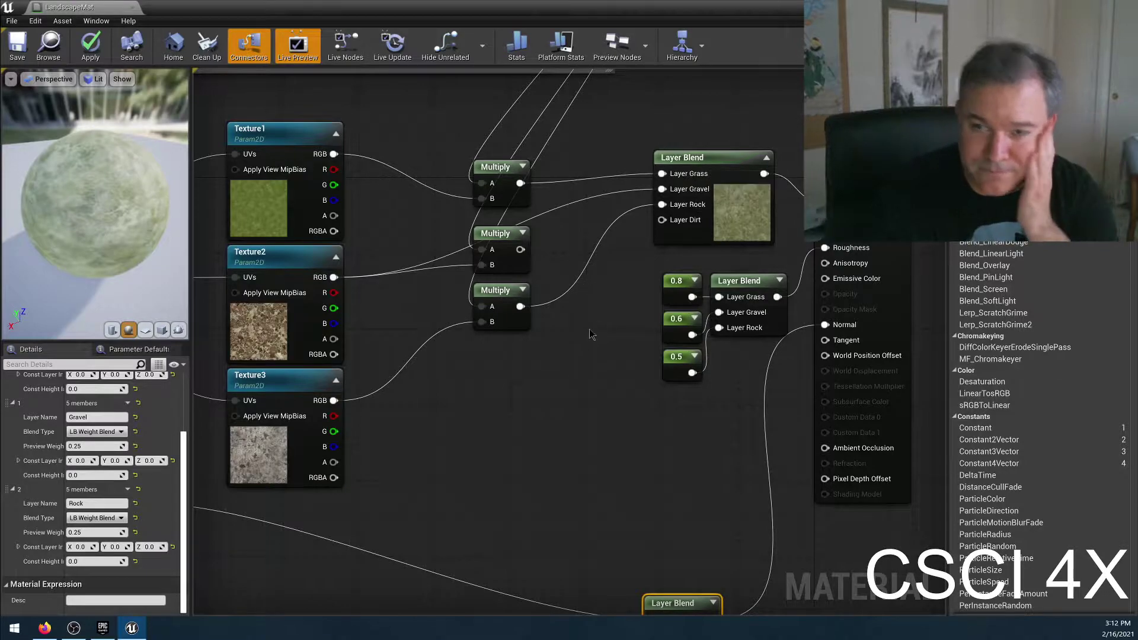
pyautogui.moveTo(507, 444)
pyautogui.mouseDown(button='right')
pyautogui.moveTo(563, 438)
pyautogui.moveTo(515, 440)
pyautogui.mouseUp(button='right')
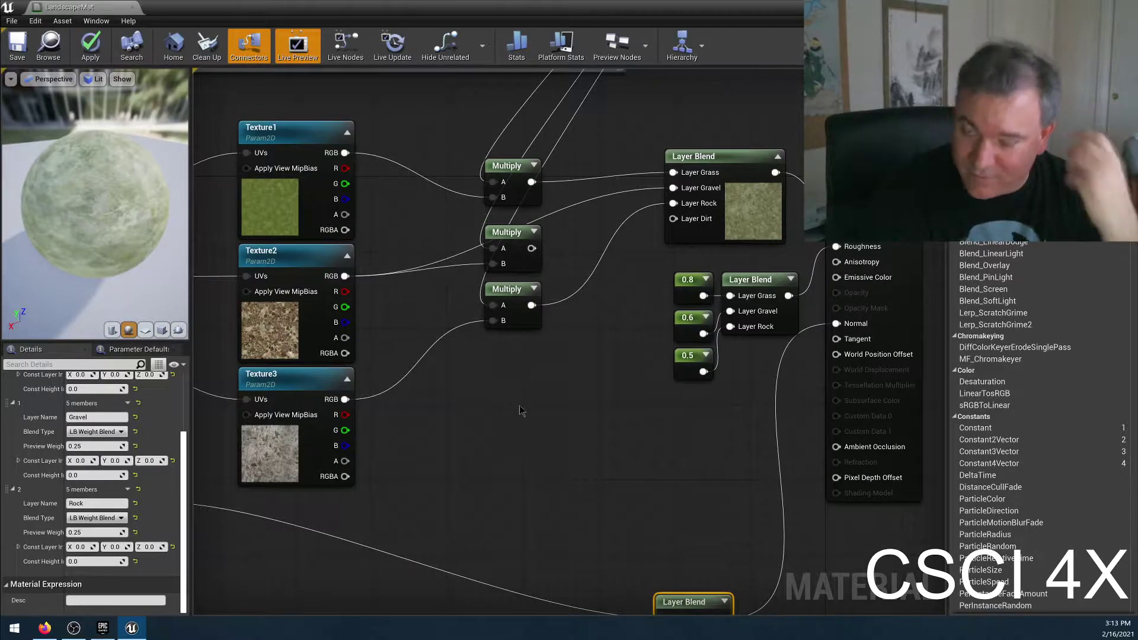
pyautogui.moveTo(528, 449)
pyautogui.mouseDown(button='right')
pyautogui.moveTo(581, 450)
pyautogui.moveTo(516, 447)
pyautogui.mouseUp(button='right')
pyautogui.click(698, 151)
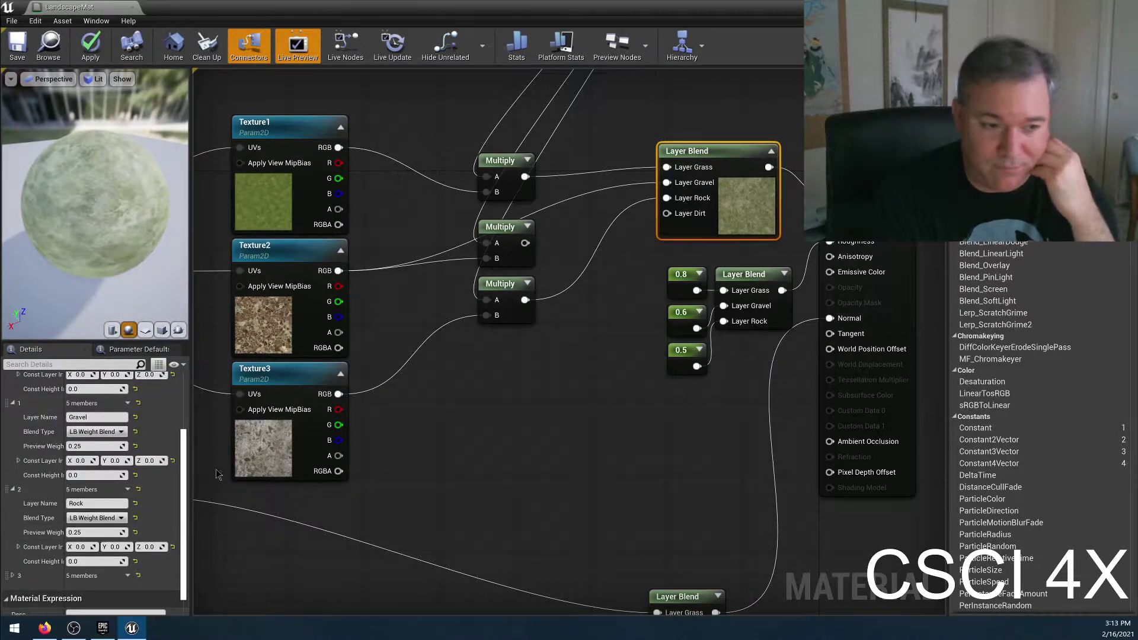
pyautogui.scroll(3, 119, 405)
pyautogui.scroll(-3, 115, 426)
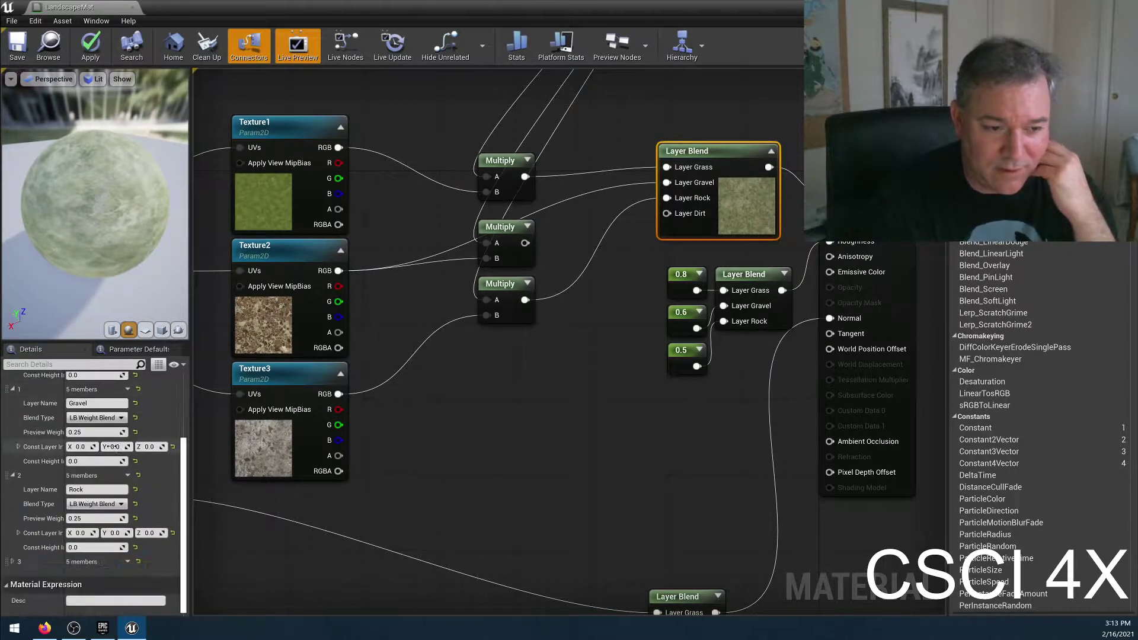
# Step: Add a TextureSampleParameter2D node below the Multiply nodes and name it Texture4
pyautogui.moveTo(486, 426); pyautogui.dragTo(496, 399, button='right')
pyautogui.rightClick(460, 382)
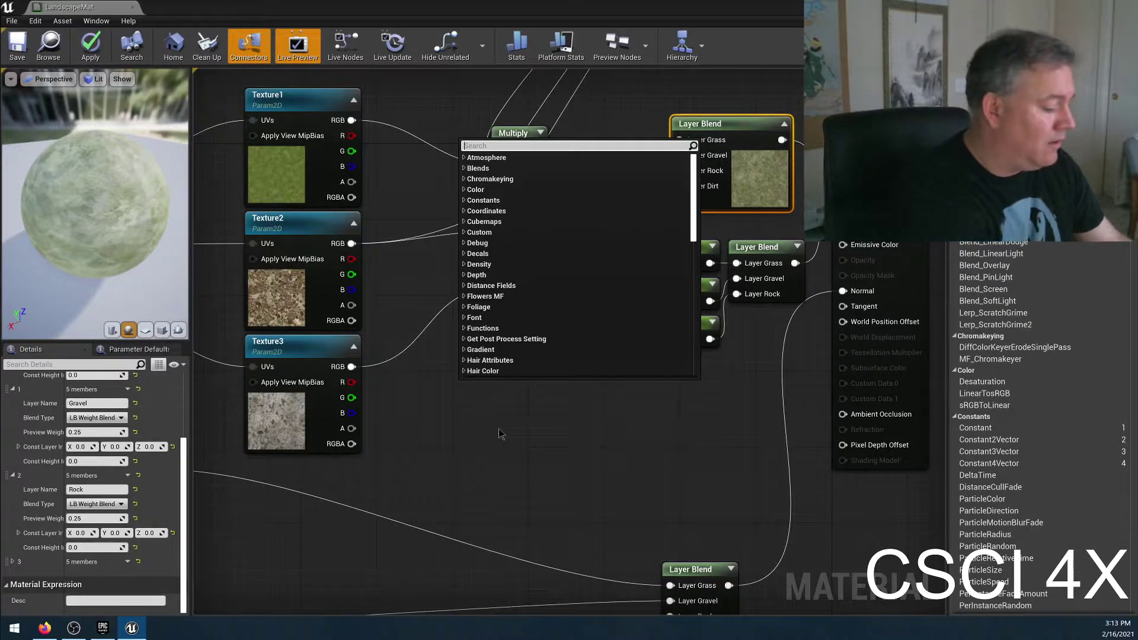
pyautogui.write('texture param')
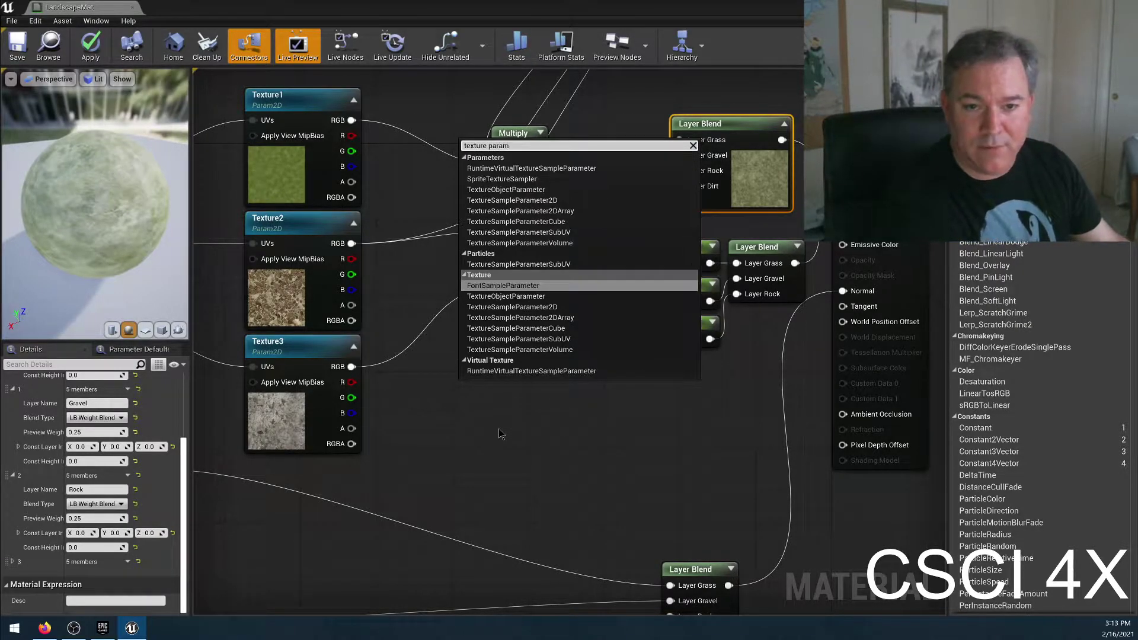
pyautogui.click(565, 307)
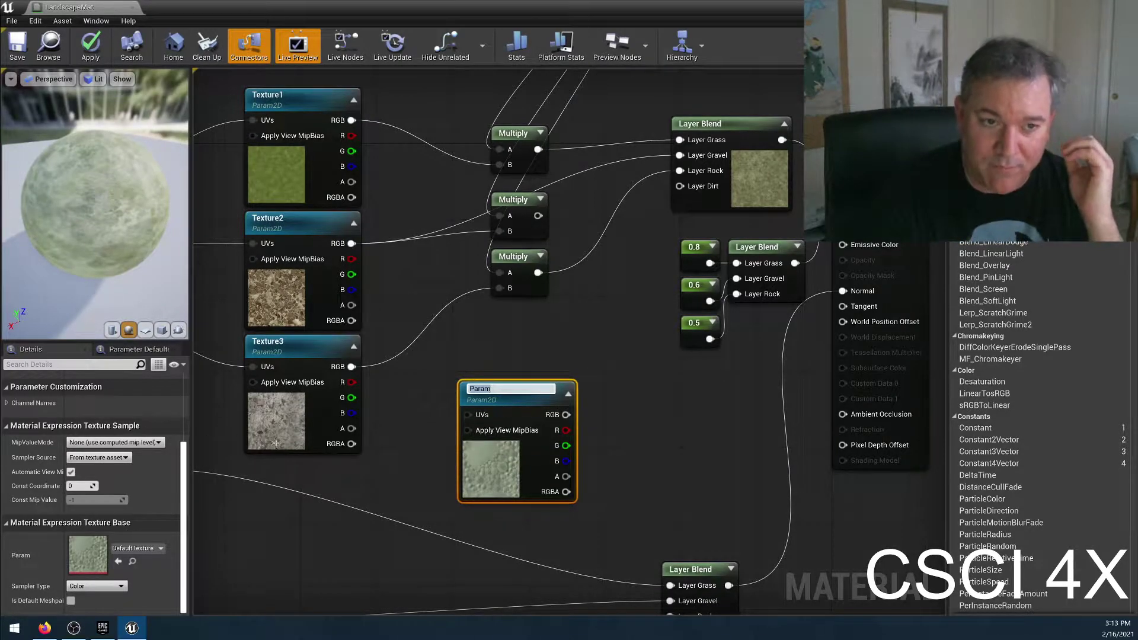
pyautogui.write('Text')
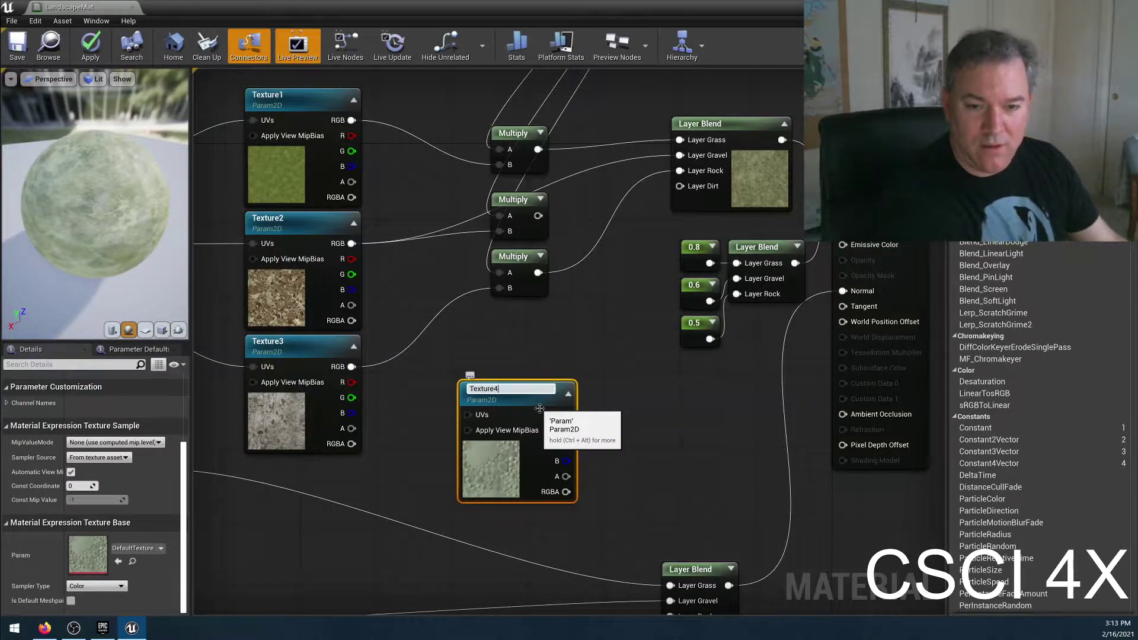
pyautogui.write('ure4')
pyautogui.press('Return')
# Step: Move the Texture4 node into the texture column, directly below Texture3
pyautogui.moveTo(533, 384); pyautogui.dragTo(366, 495)
pyautogui.scroll(-2, 366, 495)
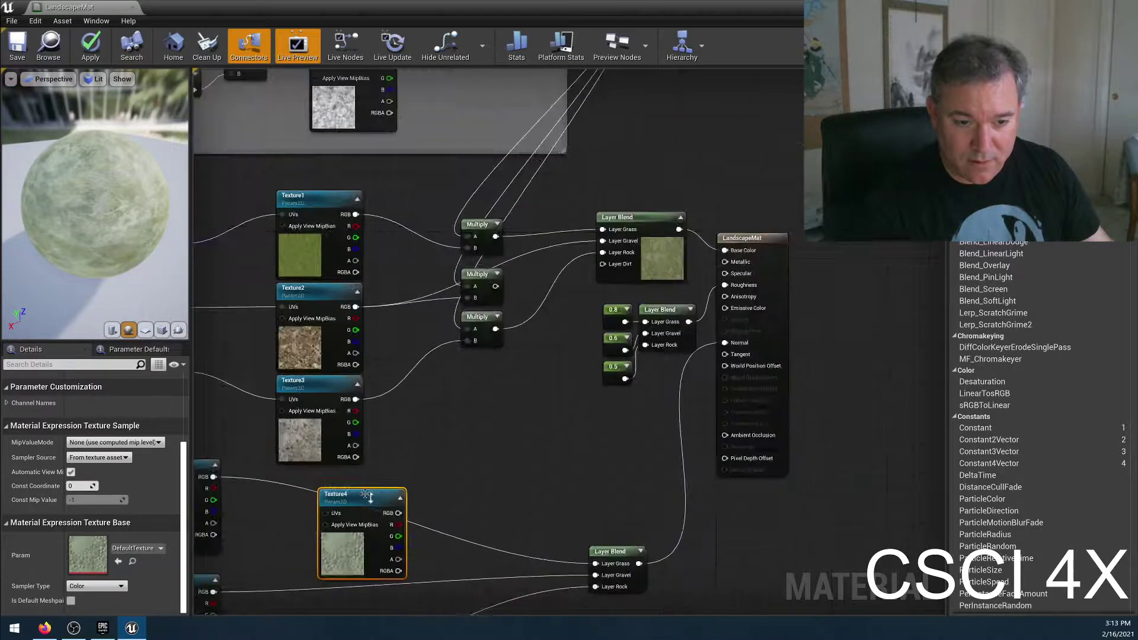
pyautogui.moveTo(367, 495); pyautogui.dragTo(607, 425, button='right')
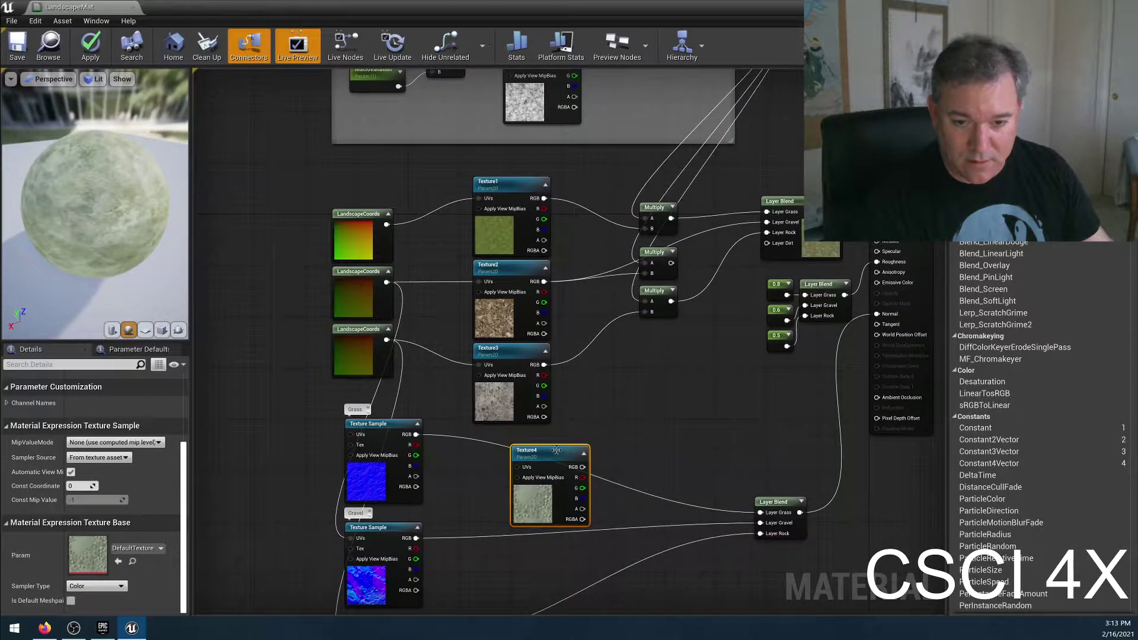
pyautogui.moveTo(556, 451); pyautogui.dragTo(518, 438)
# Step: Move the Grass, Gravel and Basalt normal-map Texture Sample nodes together to below the Texture4 node
pyautogui.moveTo(264, 473); pyautogui.dragTo(302, 294, button='right')
pyautogui.moveTo(306, 243); pyautogui.dragTo(451, 504)
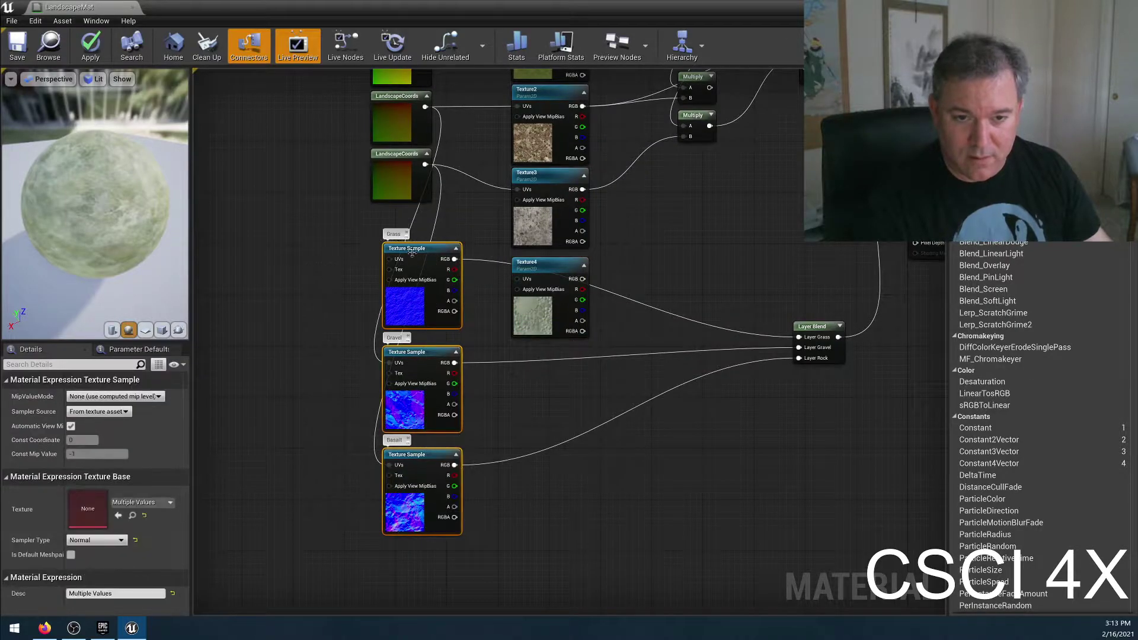
pyautogui.moveTo(412, 252); pyautogui.dragTo(534, 368)
pyautogui.click(667, 275)
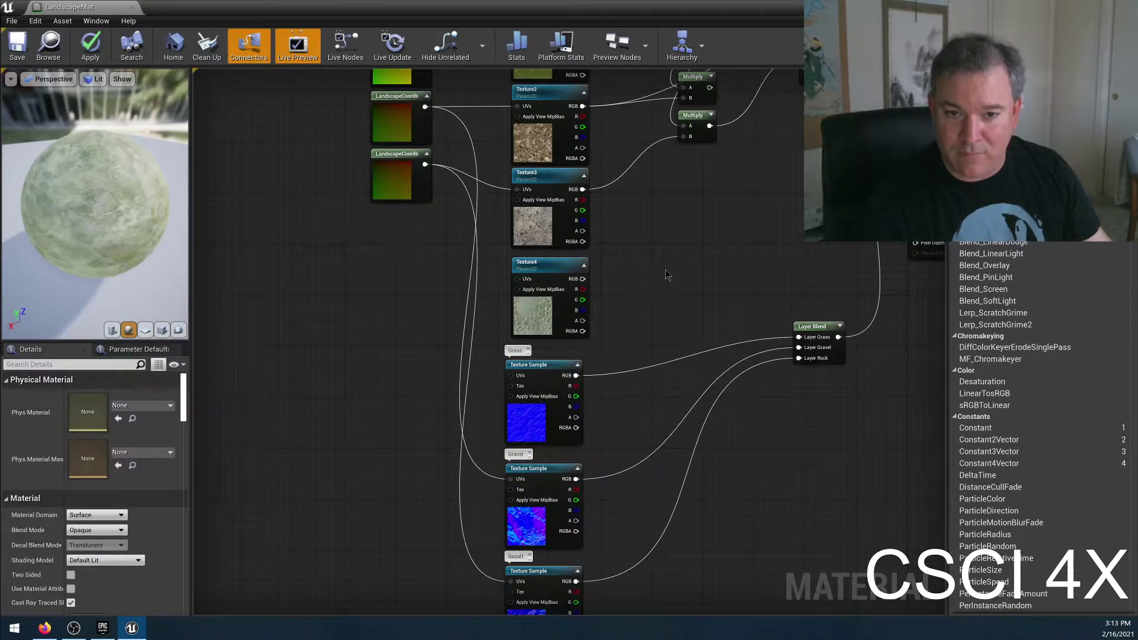
# Step: Add a LandscapeLayerCoords node beside Texture4 and connect its output to Texture4's UVs
pyautogui.rightClick(373, 267)
pyautogui.write('lan')
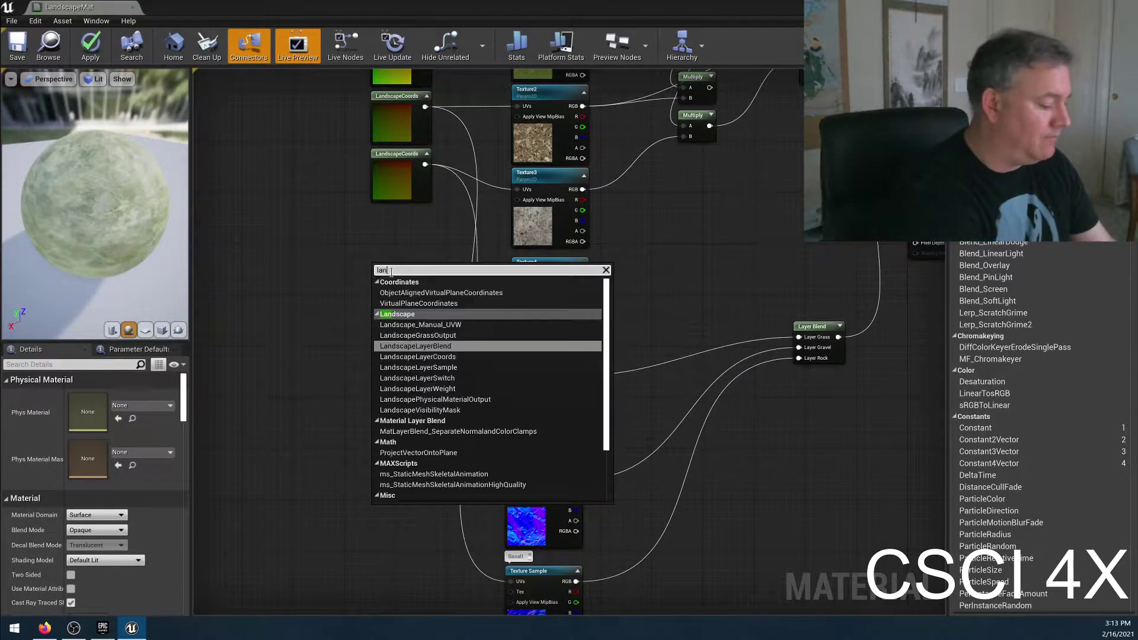
pyautogui.write('dscape coo')
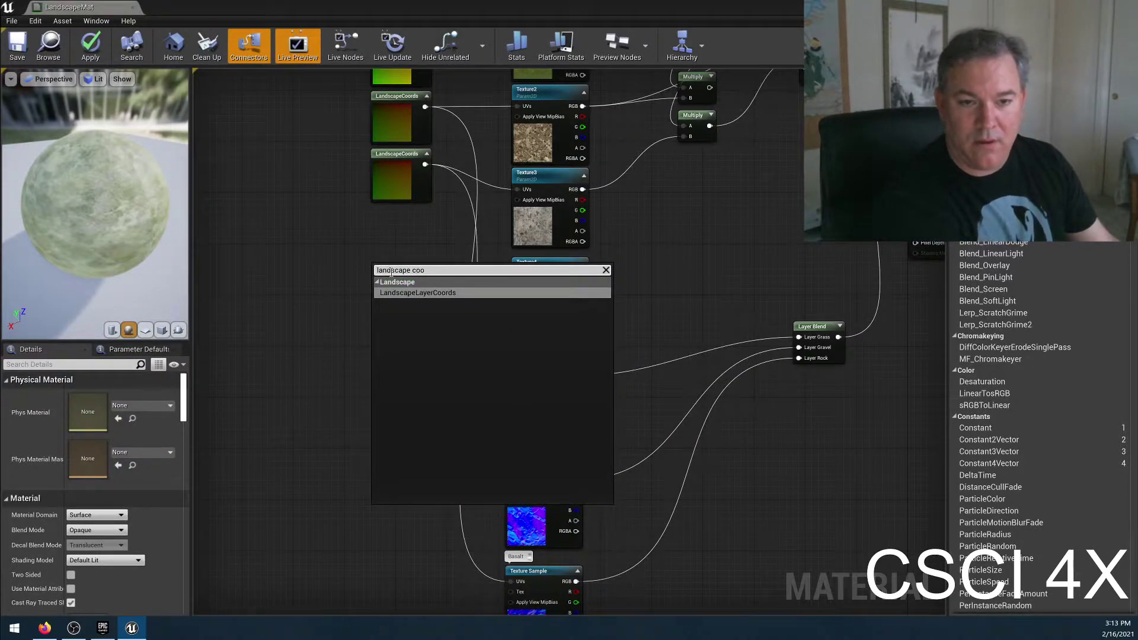
pyautogui.click(435, 296)
pyautogui.moveTo(429, 281); pyautogui.dragTo(516, 278)
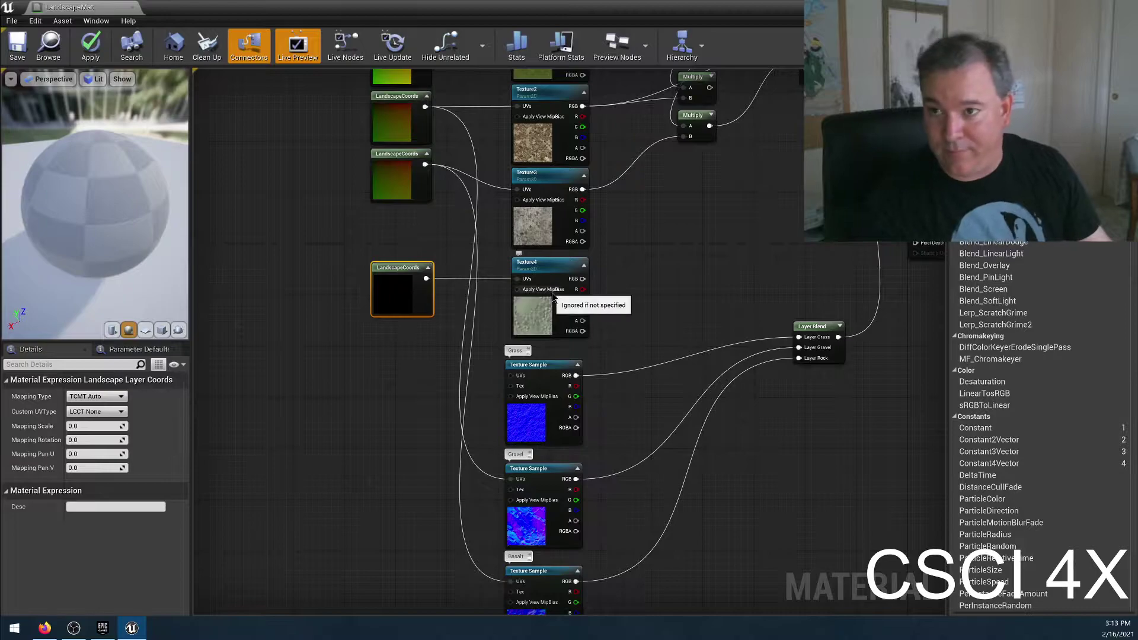
# Step: Set the Mapping Scale of the LandscapeCoords node feeding Texture4 to 0.05
pyautogui.moveTo(408, 199); pyautogui.dragTo(312, 452, button='right')
pyautogui.moveTo(408, 109); pyautogui.dragTo(415, 313, button='right')
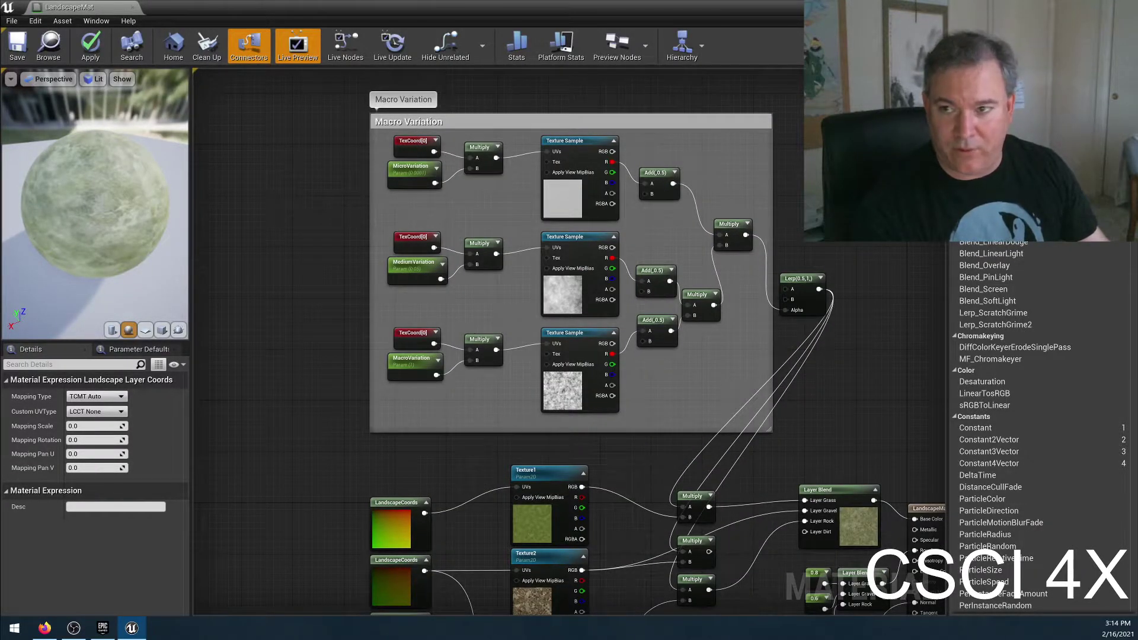
pyautogui.moveTo(349, 584); pyautogui.dragTo(367, 377, button='right')
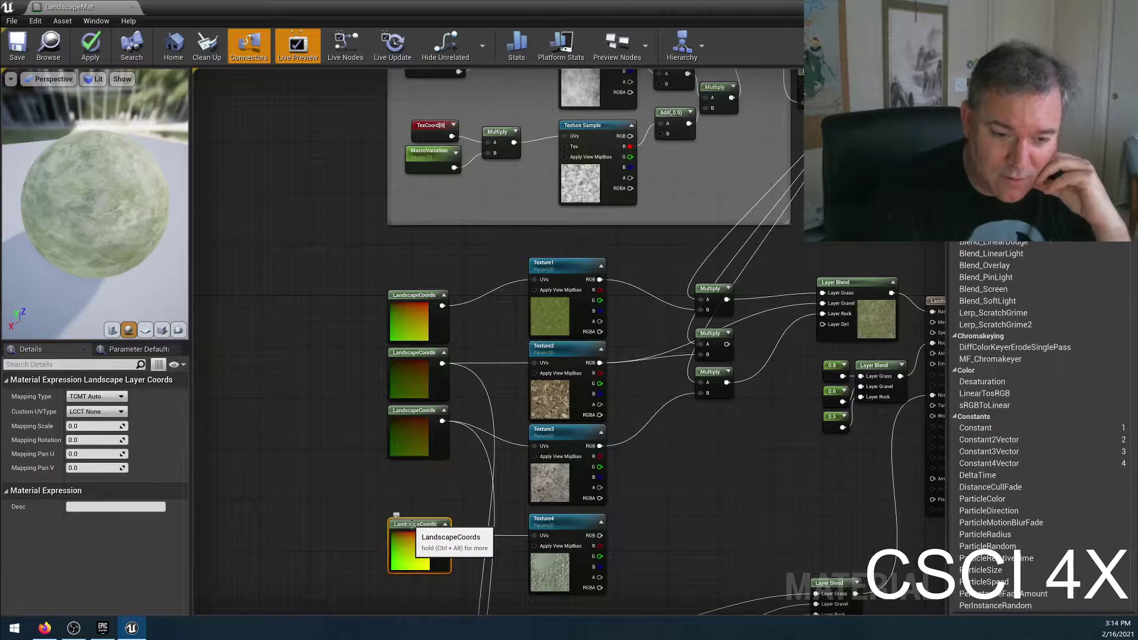
pyautogui.click(86, 425)
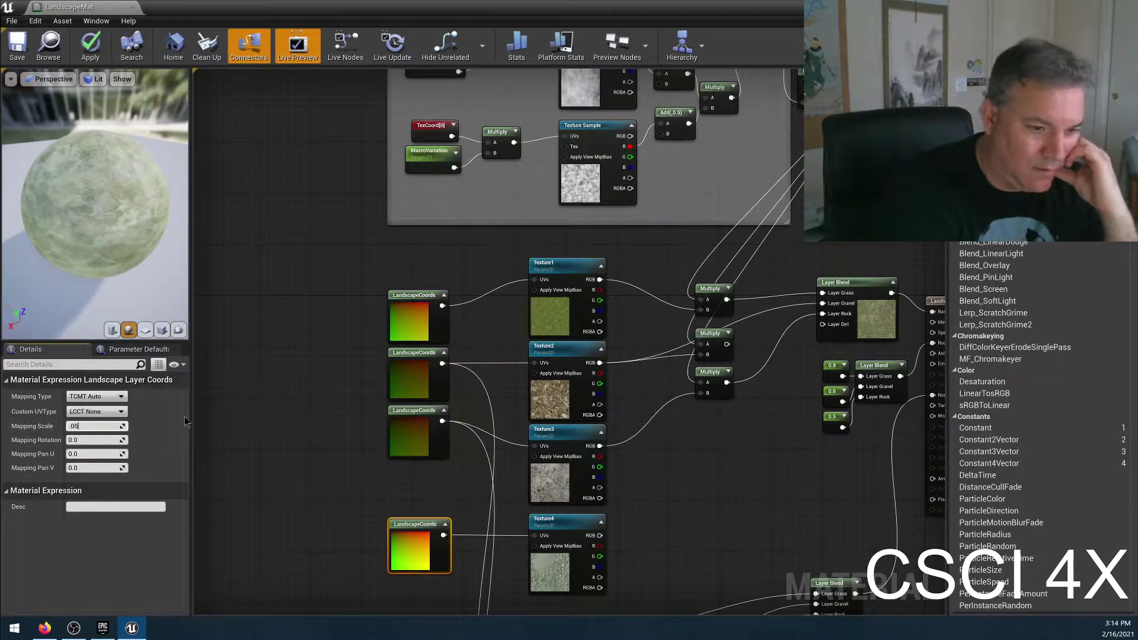
pyautogui.press('Return')
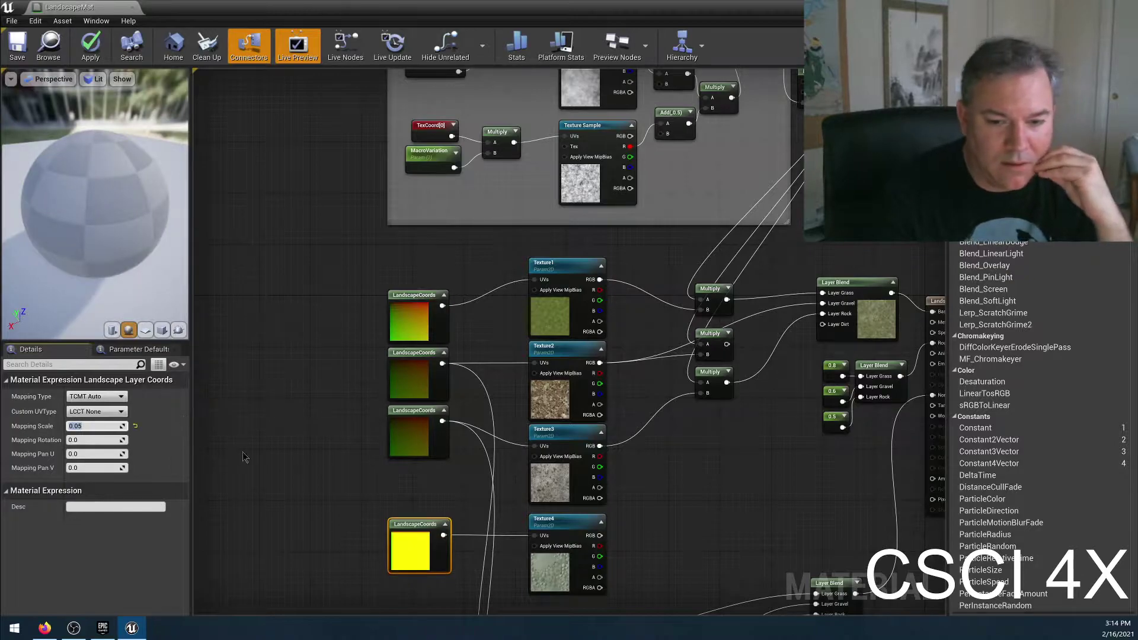
# Step: Set the Mapping Scale of Texture4's LandscapeCoords node to 1.0
pyautogui.moveTo(651, 530); pyautogui.dragTo(563, 389, button='right')
pyautogui.click(460, 431)
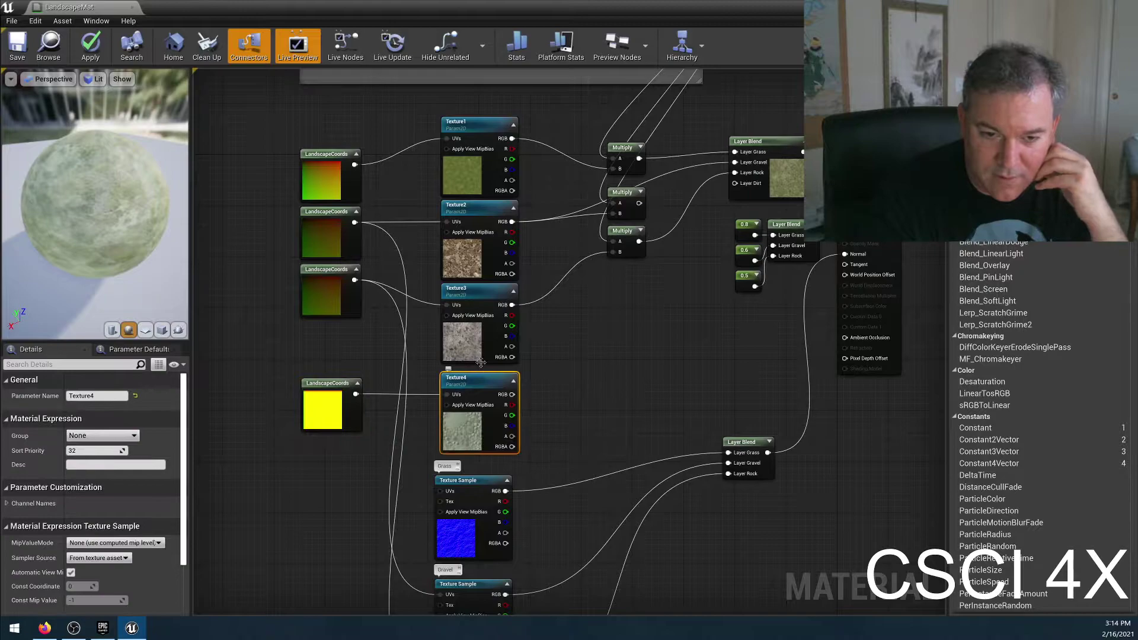
pyautogui.scroll(1, 460, 431)
pyautogui.scroll(1, 430, 442)
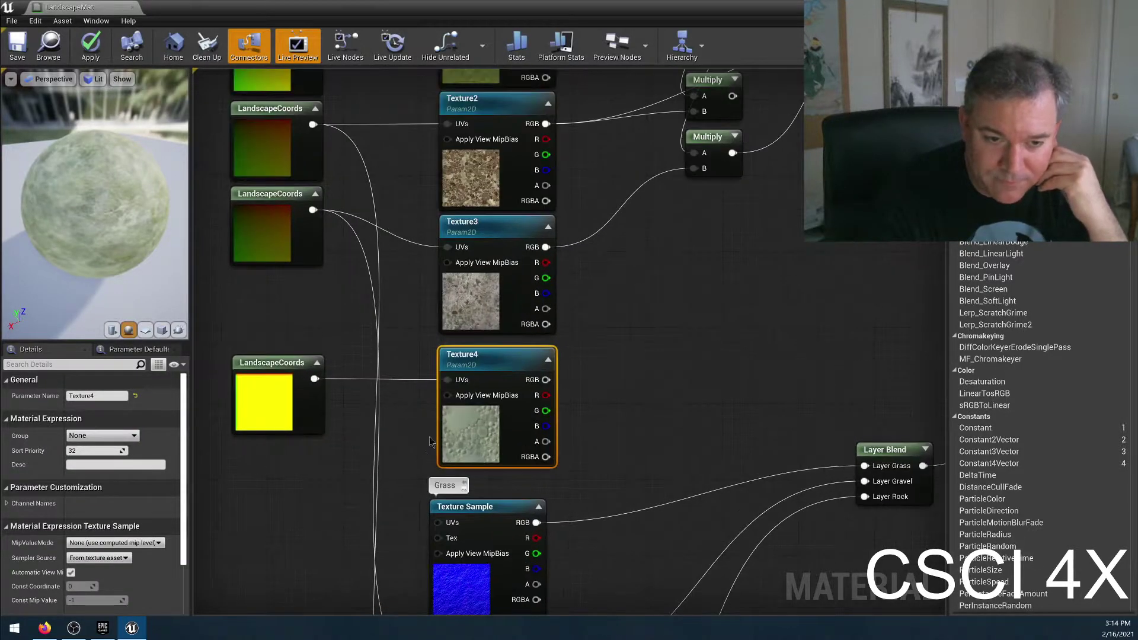
pyautogui.click(272, 371)
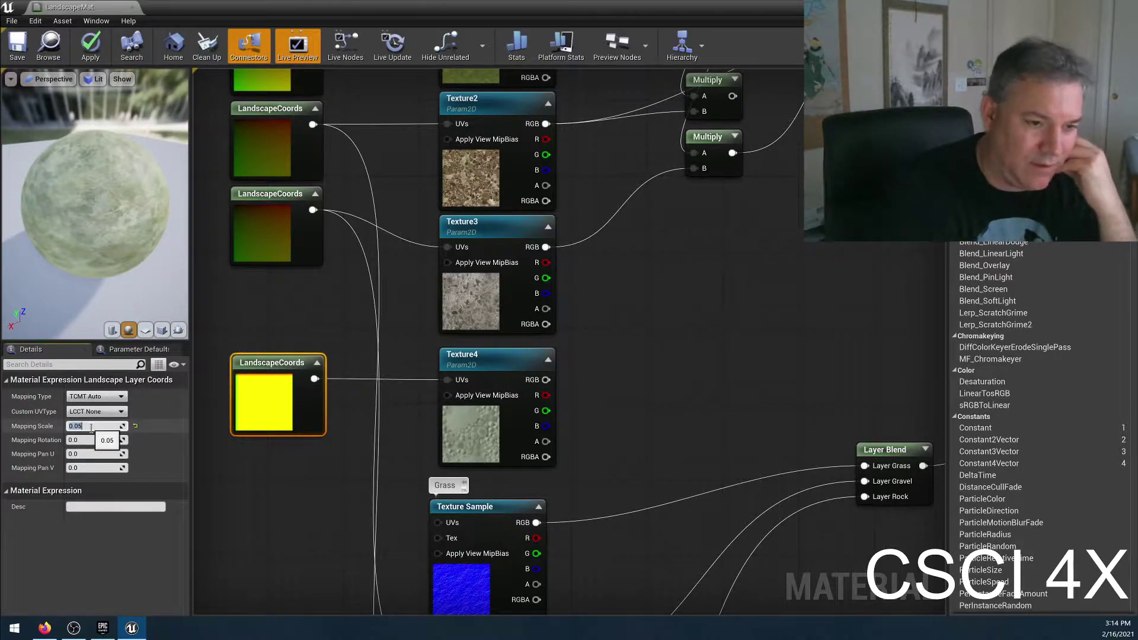
pyautogui.write('1')
pyautogui.press('Return')
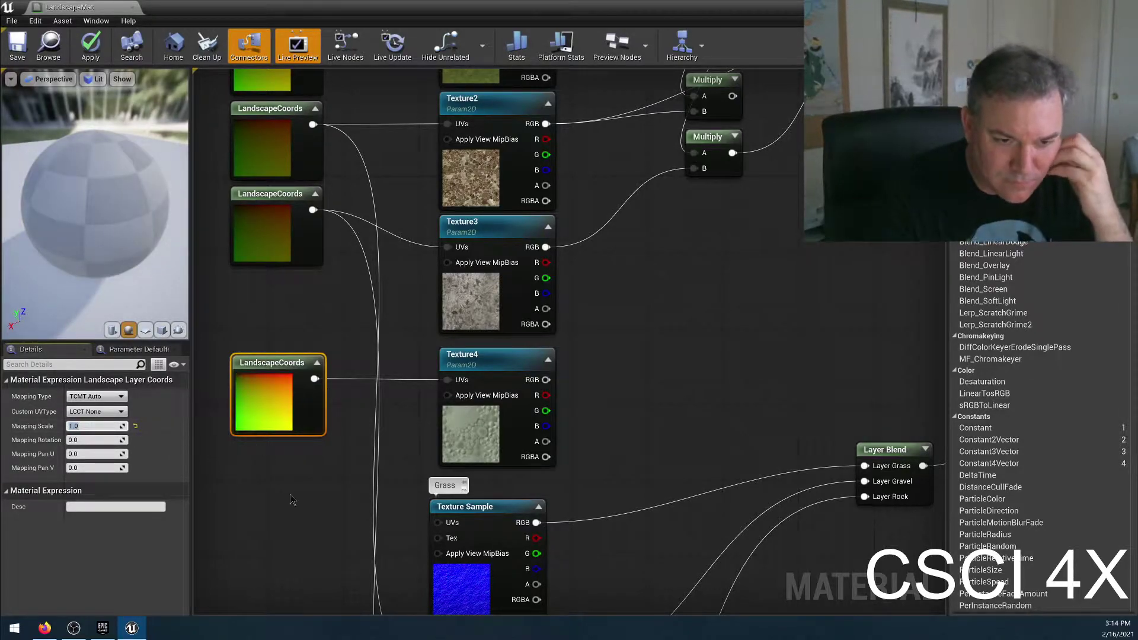
# Step: Select the Texture4 node and shrink the material editor to half the screen, uncovering the Content Browser
pyautogui.click(471, 418)
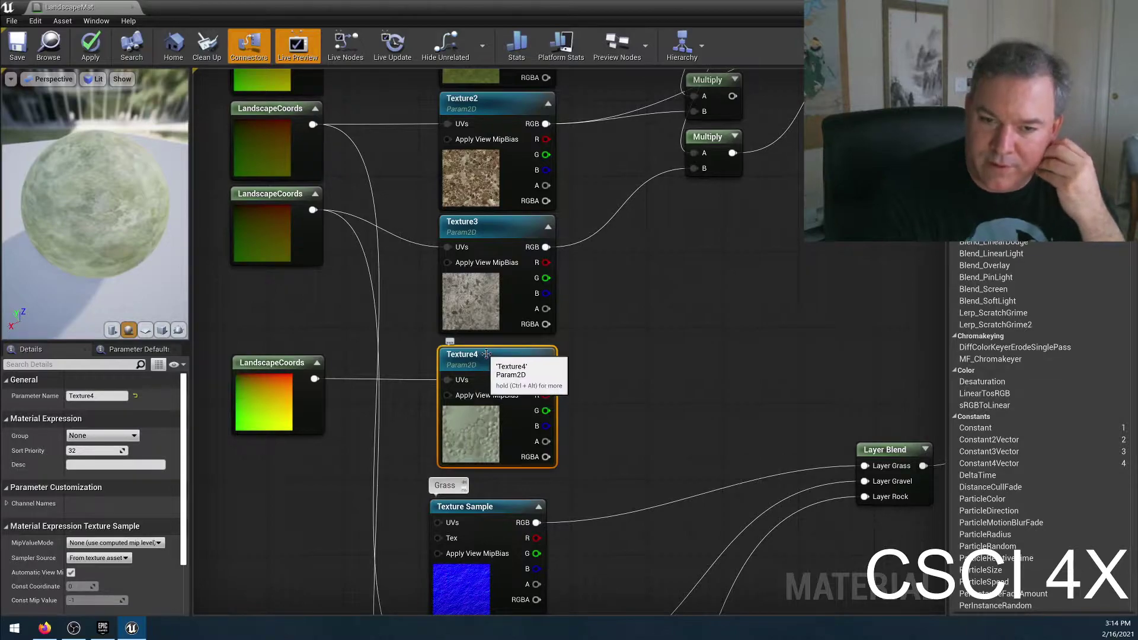
pyautogui.scroll(-3, 99, 534)
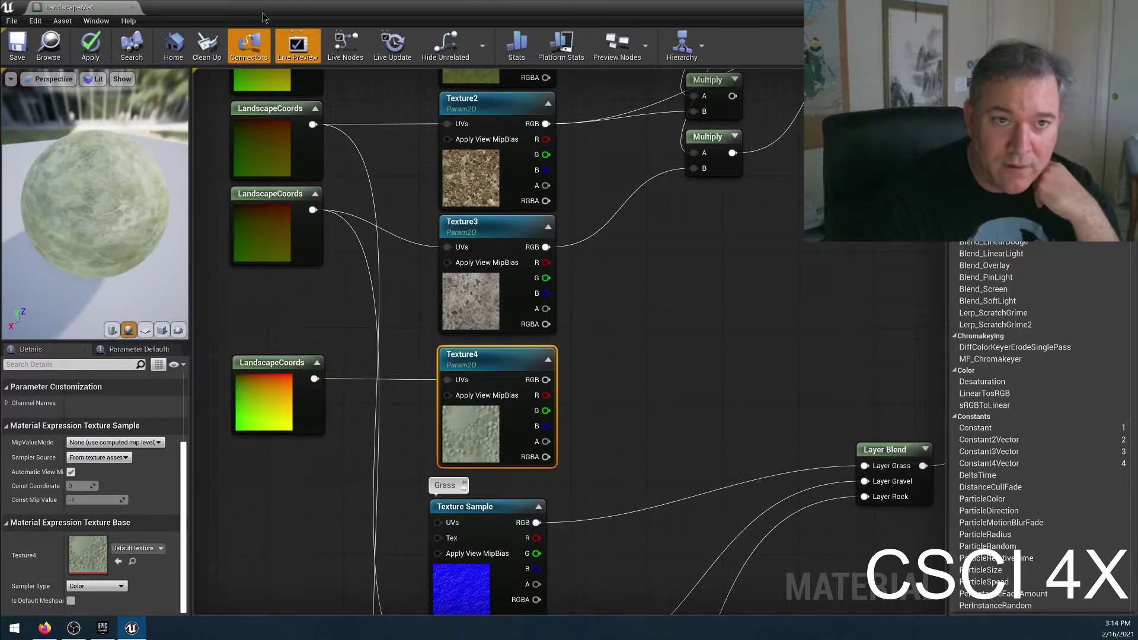
pyautogui.press('super+Right')
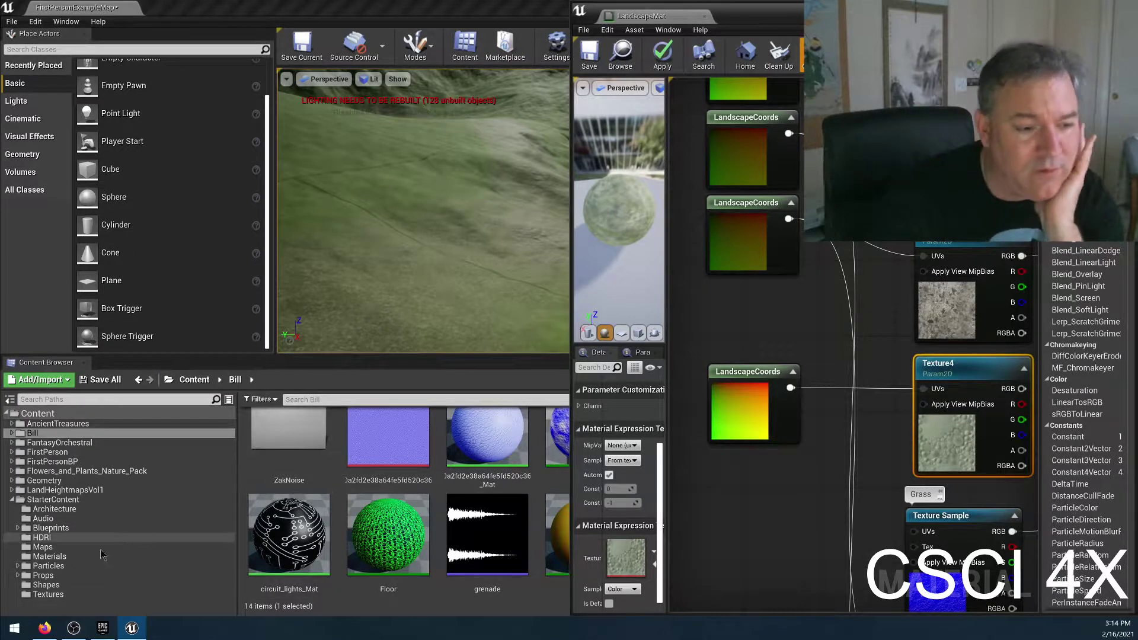
# Step: Browse the StarterContent textures, and search the Textures folder of Flowers_and_Plants_Nature_Pack for "dirt"
pyautogui.click(51, 595)
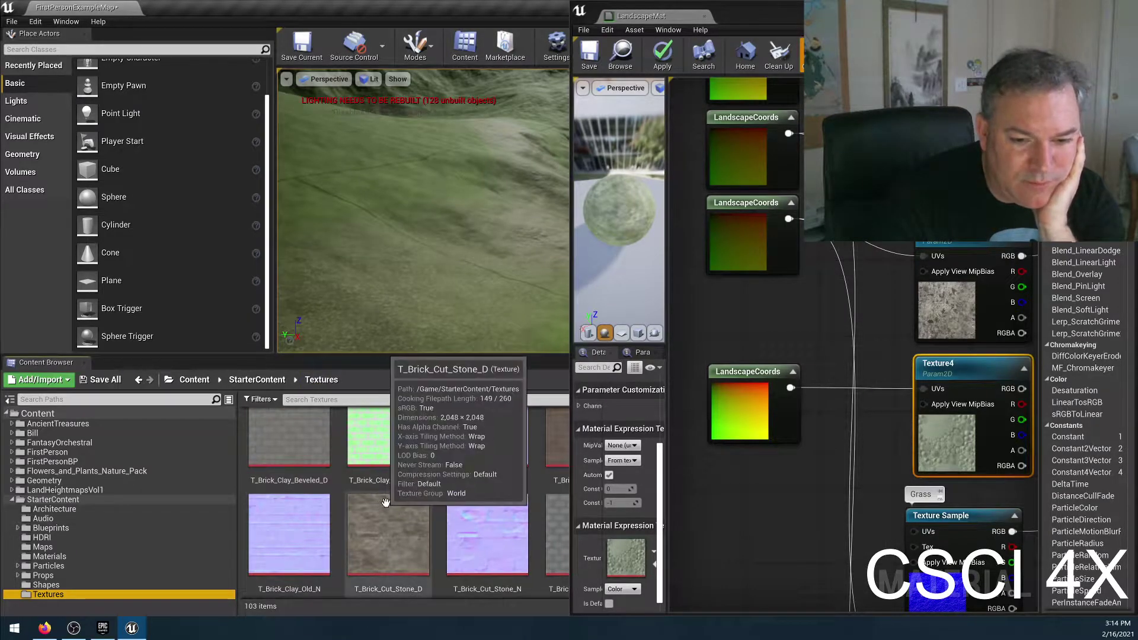
pyautogui.click(92, 471)
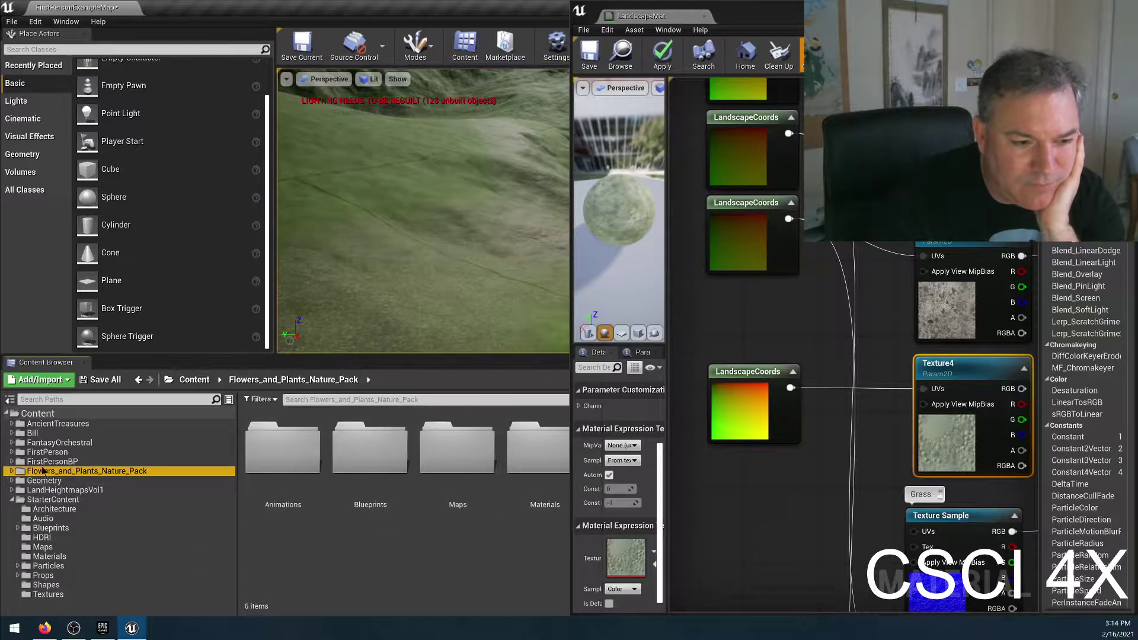
pyautogui.click(12, 471)
pyautogui.click(48, 527)
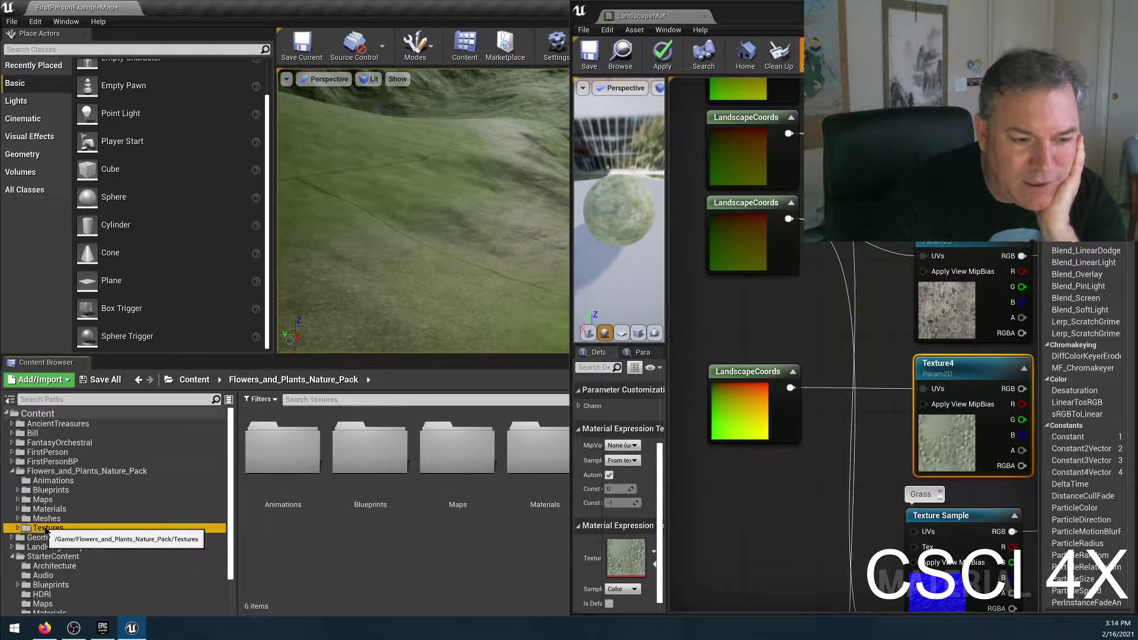
pyautogui.scroll(-10, 303, 528)
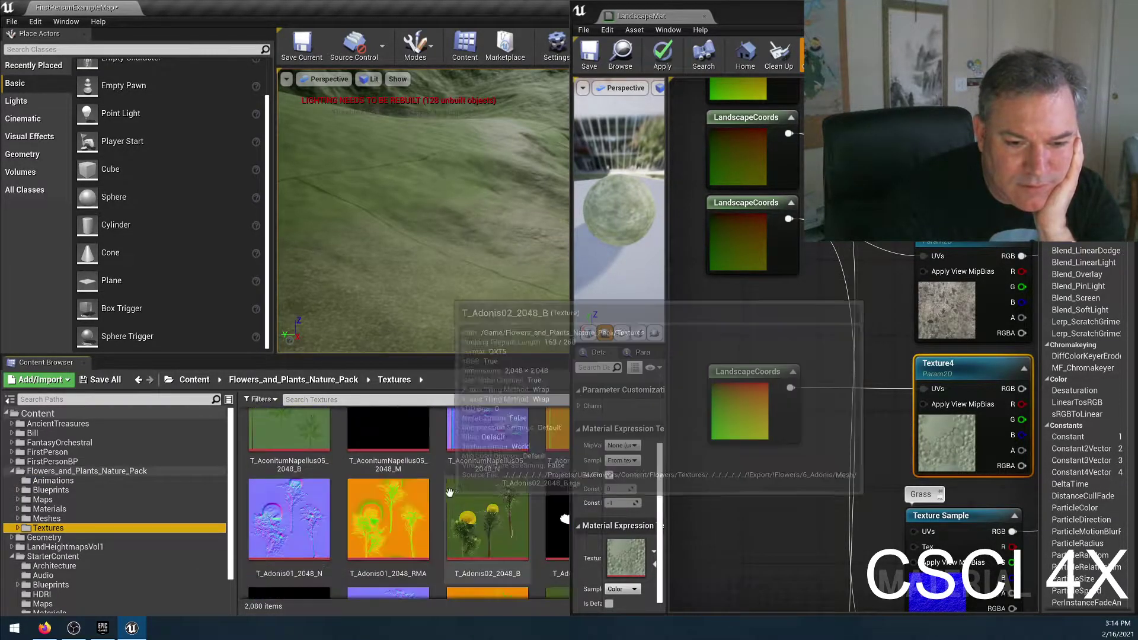
pyautogui.scroll(-10, 471, 510)
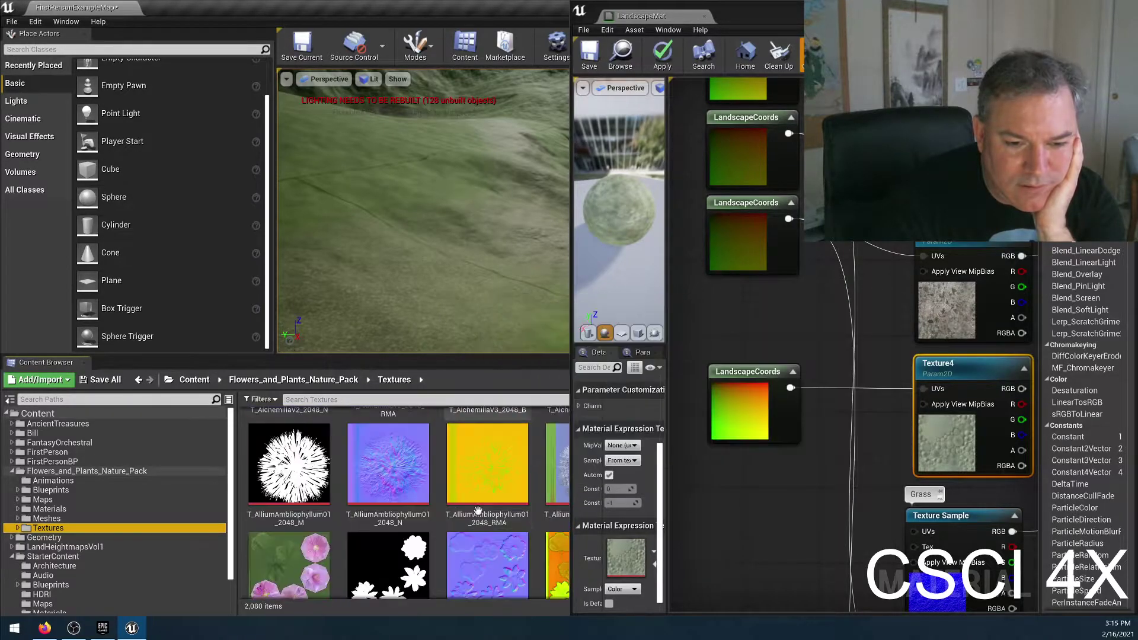
pyautogui.click(310, 399)
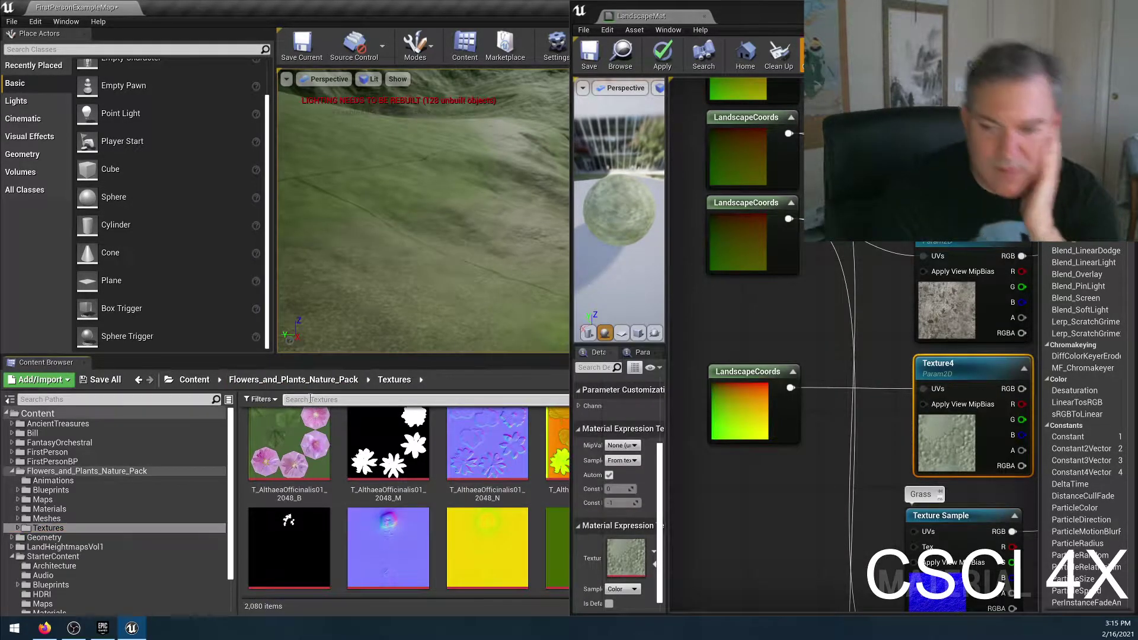
pyautogui.write('dirt')
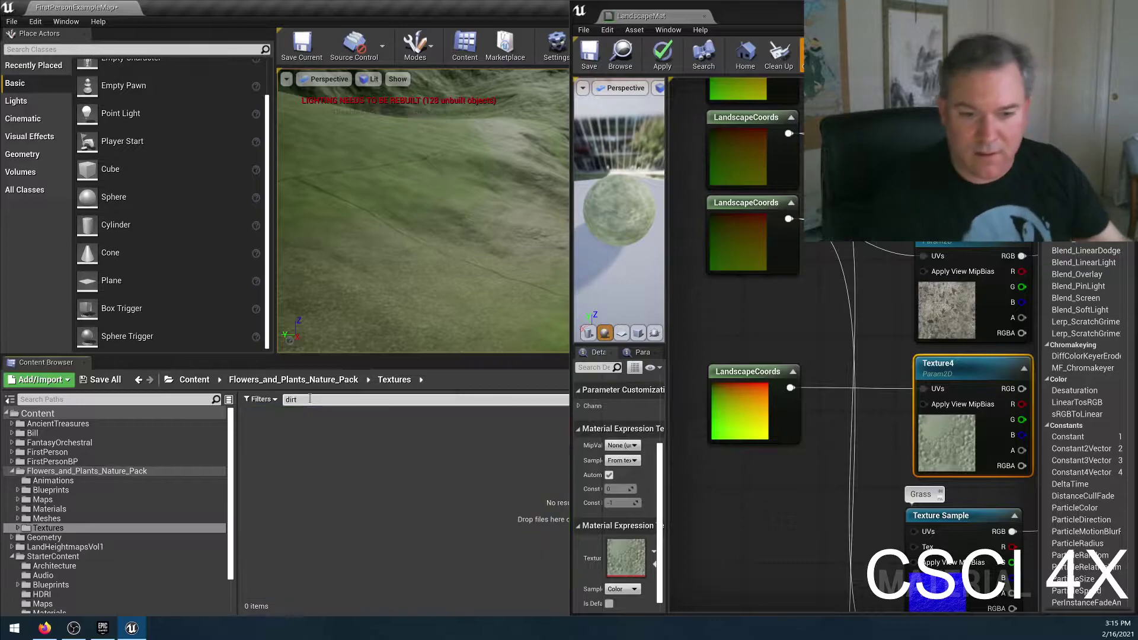
# Step: Apply the dirt search to the StarterContent Textures folder, and clear it to list all textures
pyautogui.scroll(-3, 119, 522)
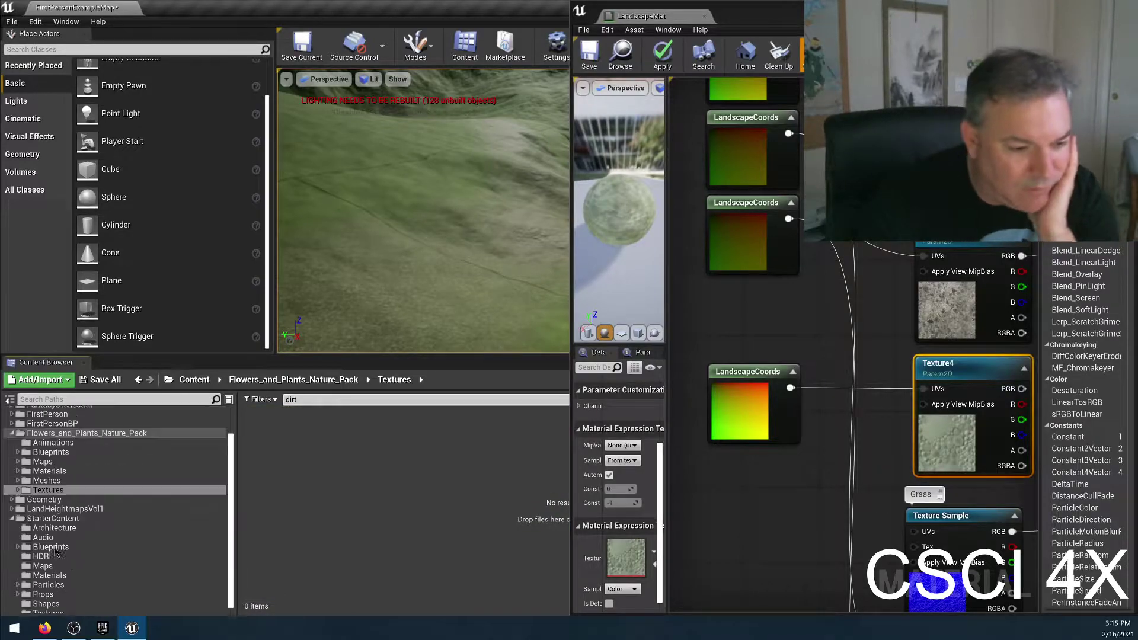
pyautogui.click(48, 609)
pyautogui.click(309, 400)
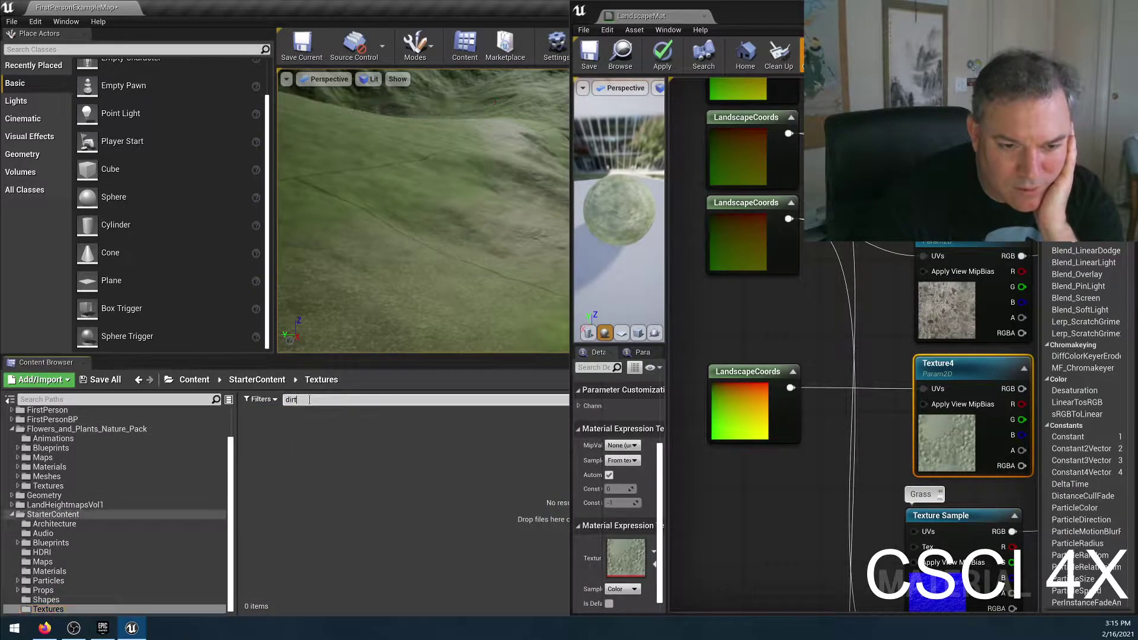
pyautogui.press('BackSpace')
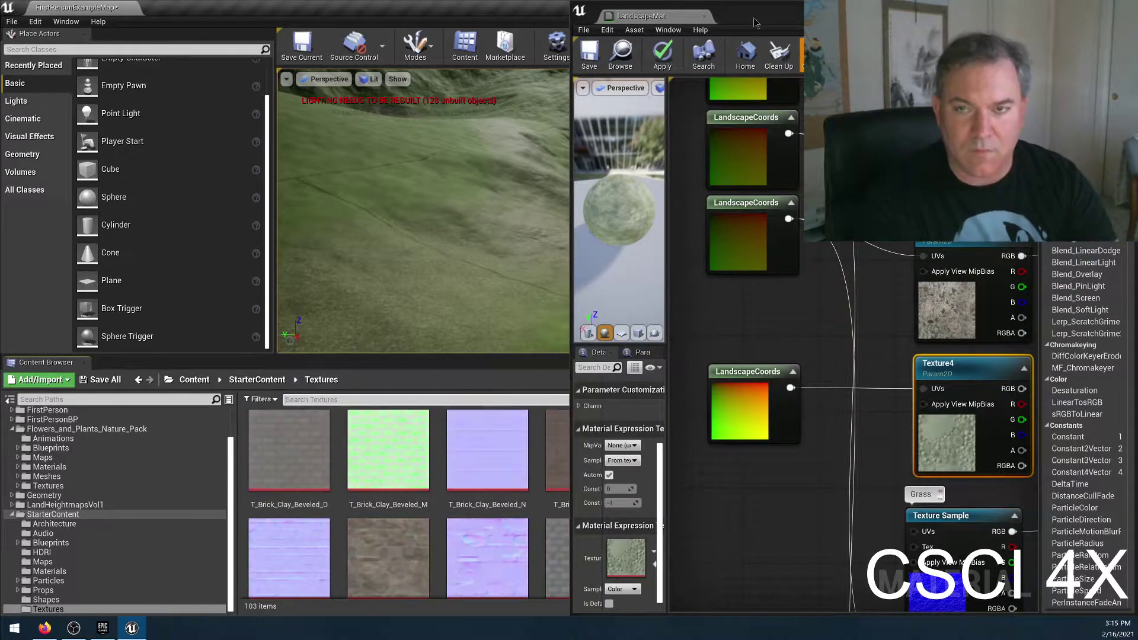
# Step: Move the material editor aside and look through the StarterContent and Flowers_and_Plants_Nature_Pack Textures folders for a dirt-like texture
pyautogui.moveTo(830, 12); pyautogui.dragTo(0, 89)
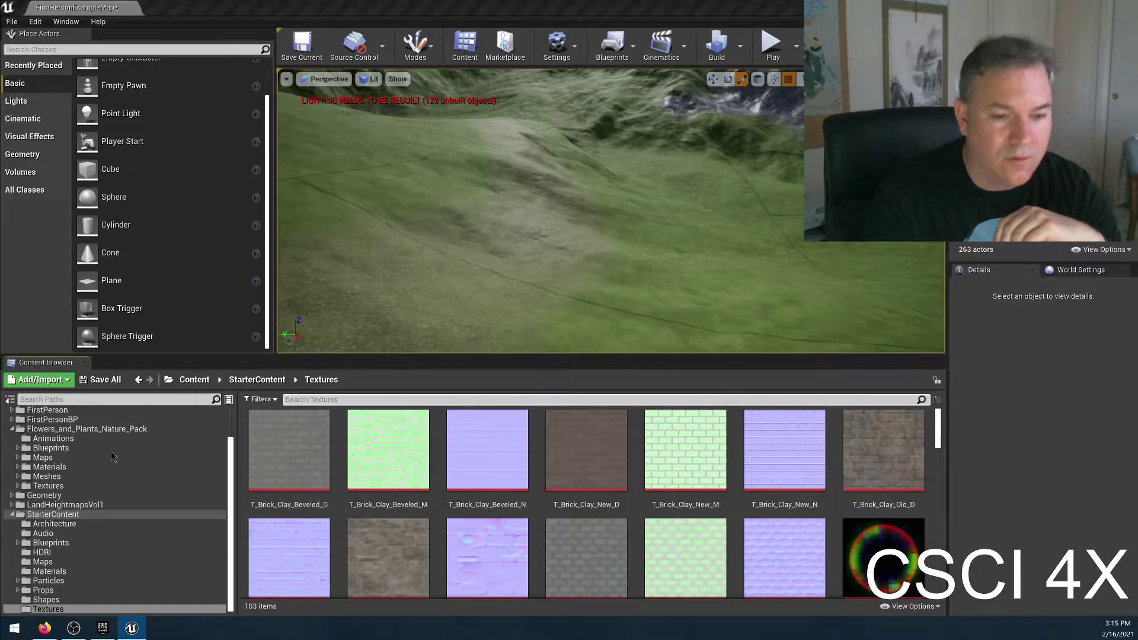
pyautogui.scroll(-8, 646, 499)
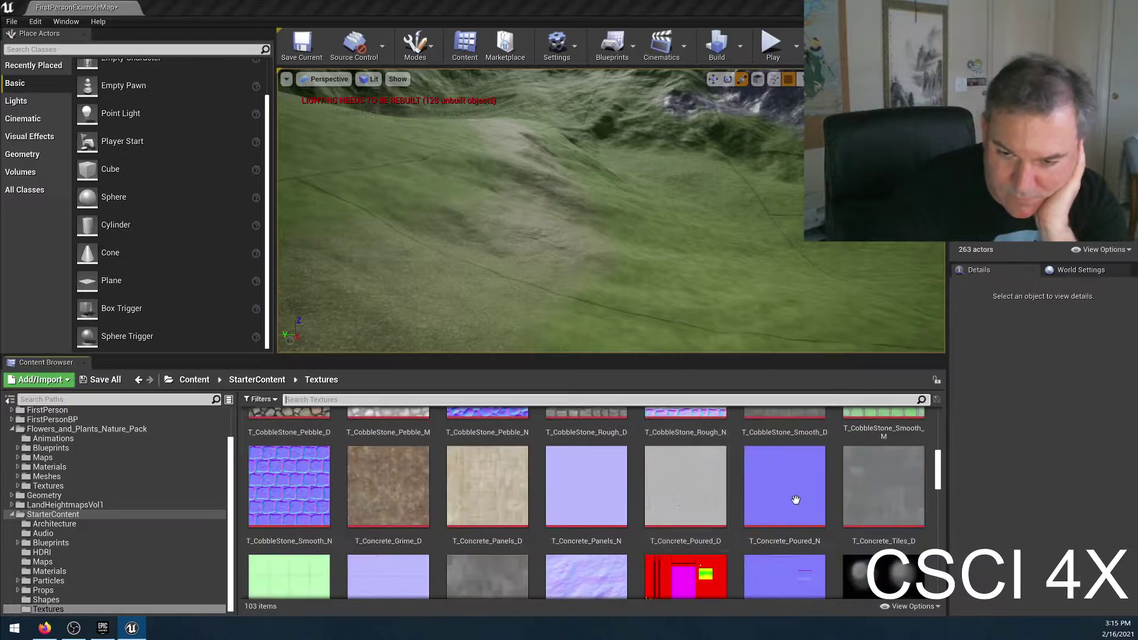
pyautogui.scroll(-5, 799, 487)
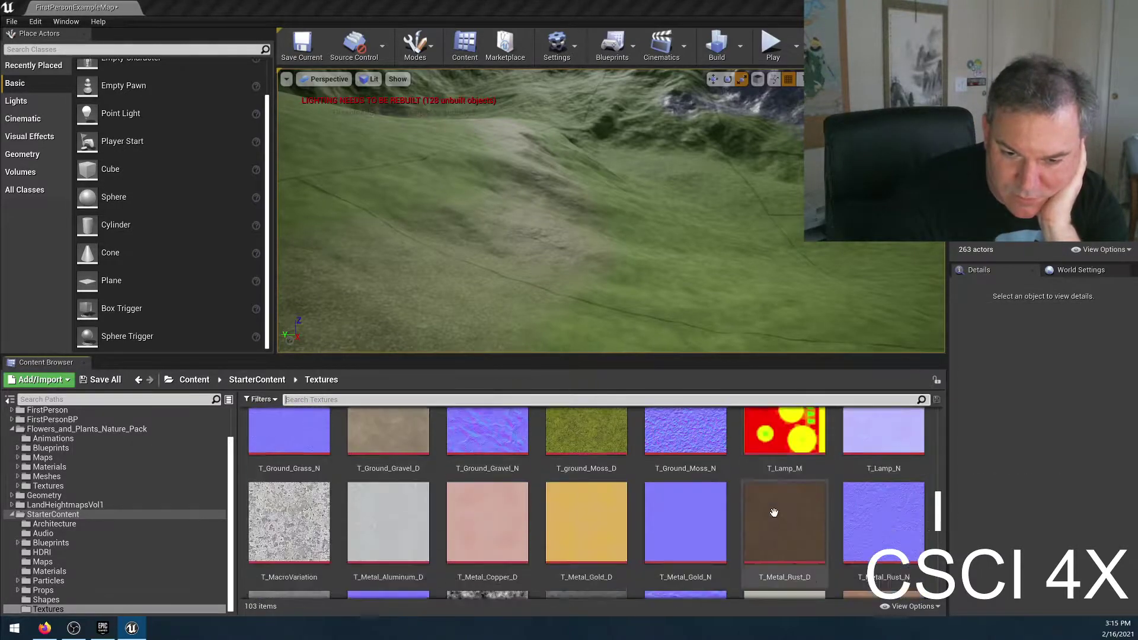
pyautogui.scroll(-3, 859, 509)
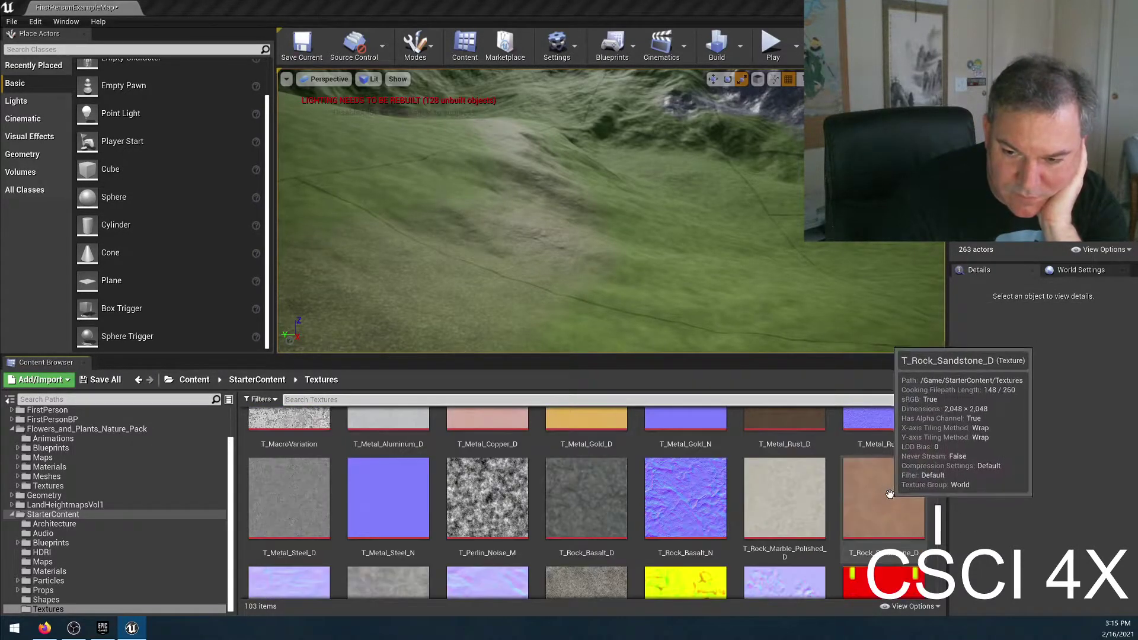
pyautogui.scroll(-5, 771, 508)
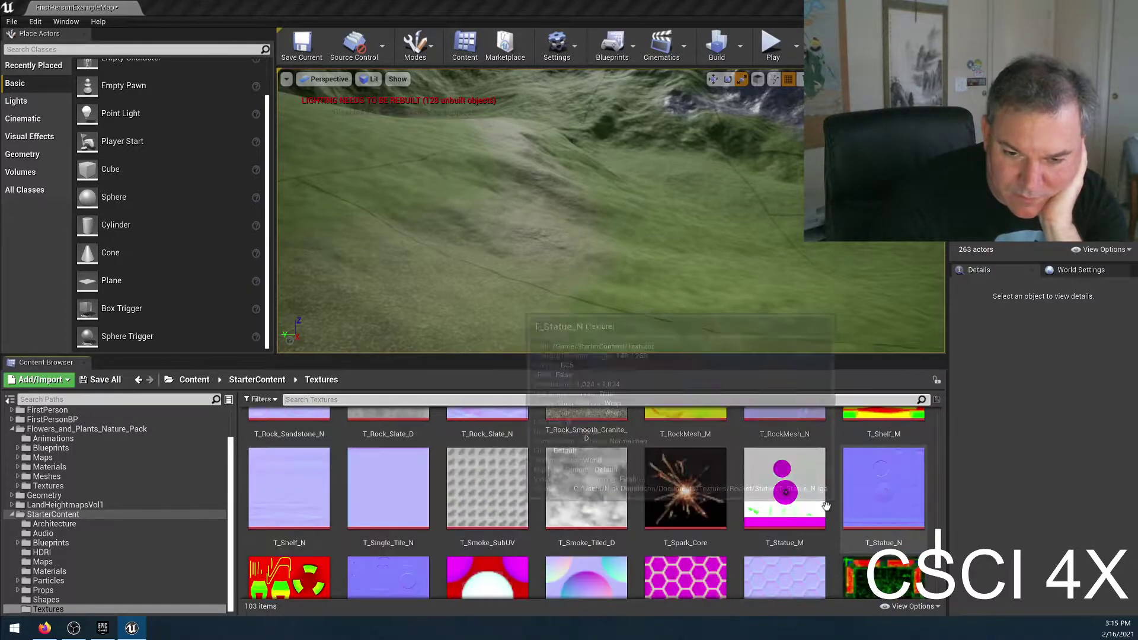
pyautogui.scroll(-3, 819, 515)
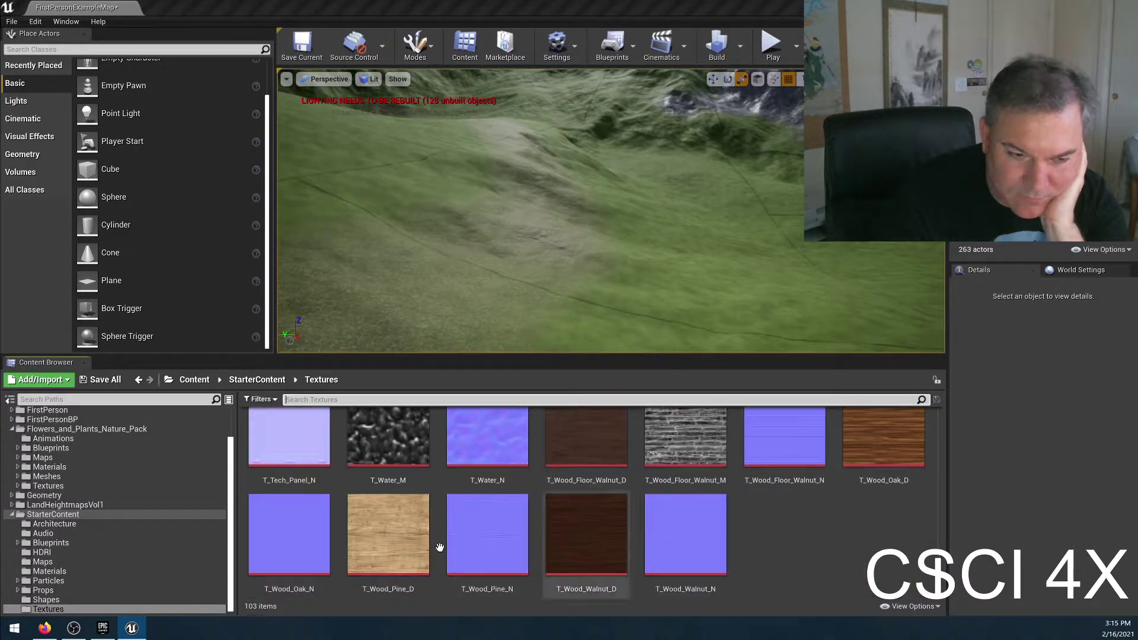
pyautogui.click(86, 488)
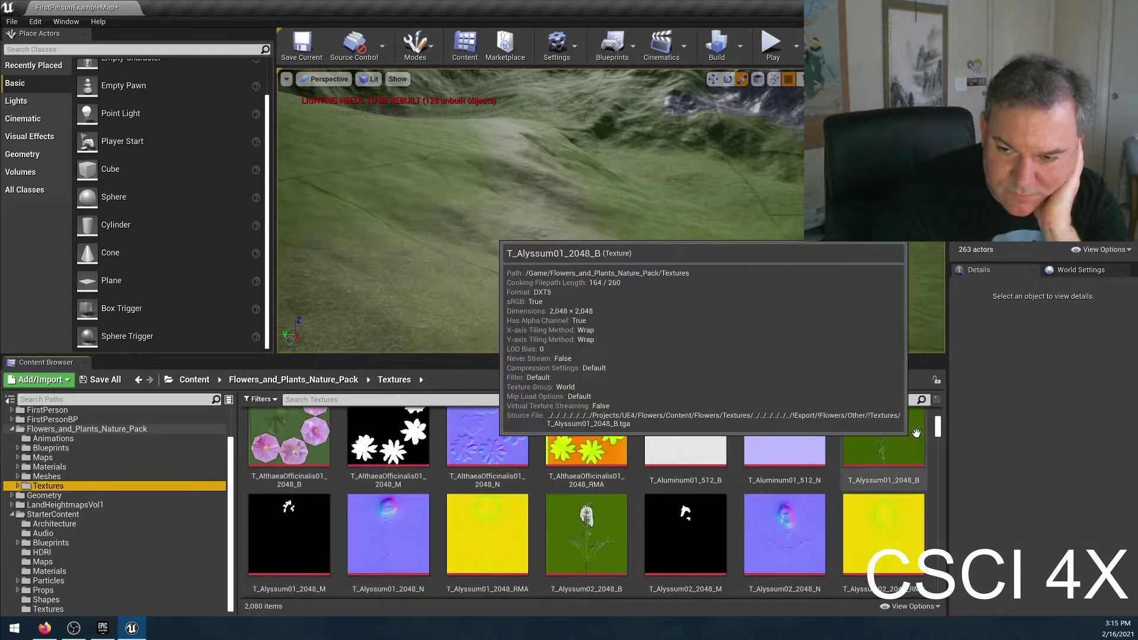
pyautogui.moveTo(934, 432); pyautogui.dragTo(921, 601)
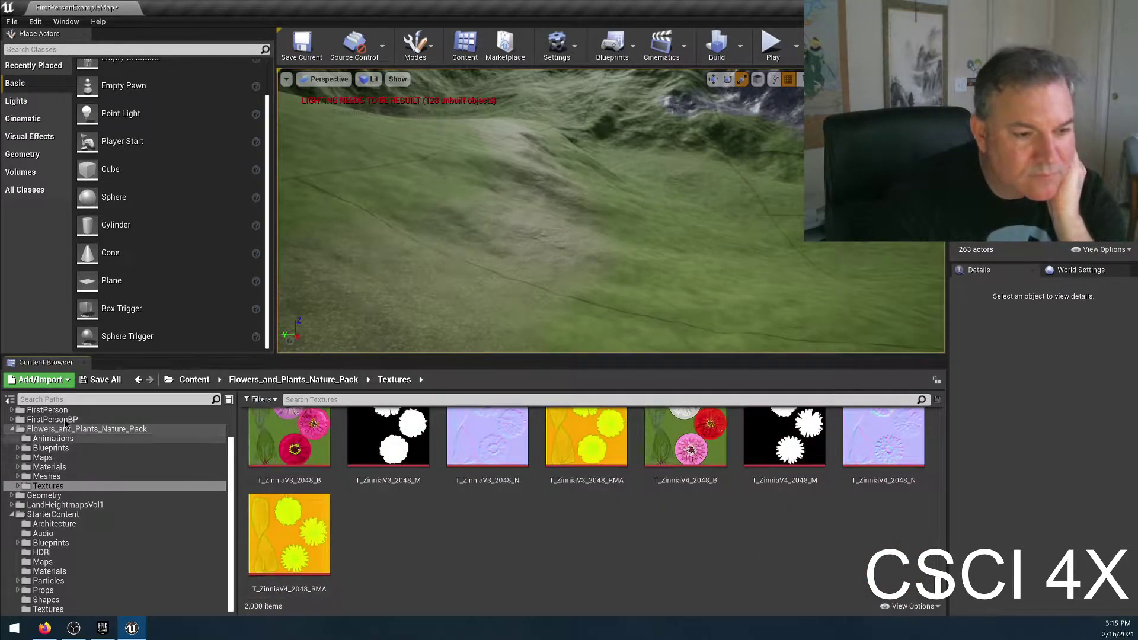
# Step: Go through the StarterContent Textures folder again for a brown ground texture, and select T_Metal_Rust_D
pyautogui.click(48, 609)
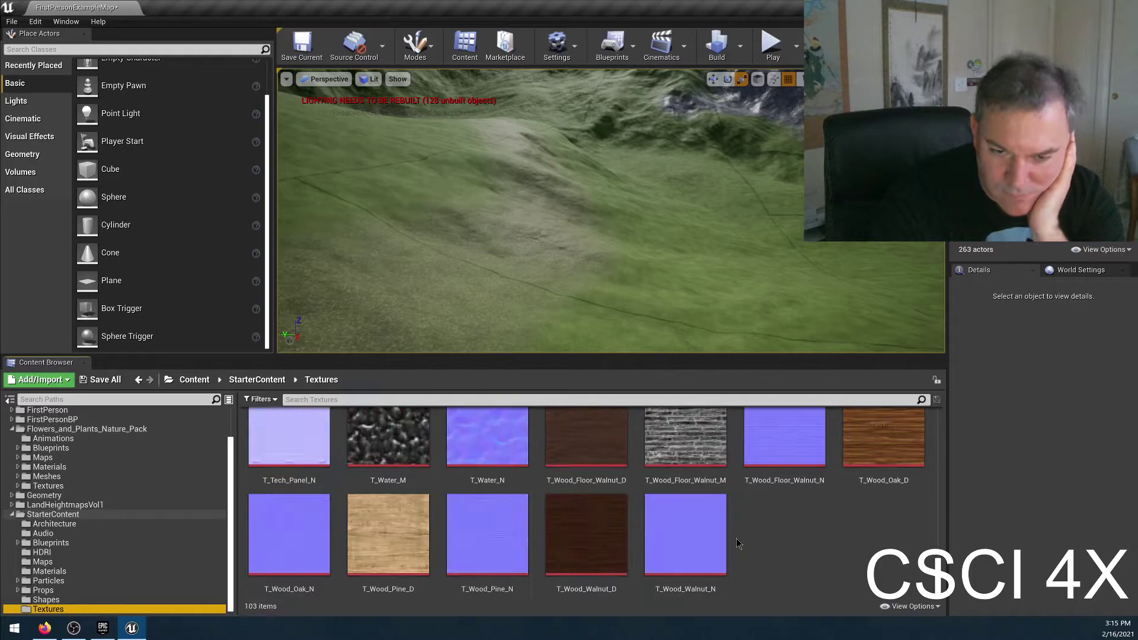
pyautogui.scroll(5, 788, 487)
pyautogui.scroll(6, 788, 498)
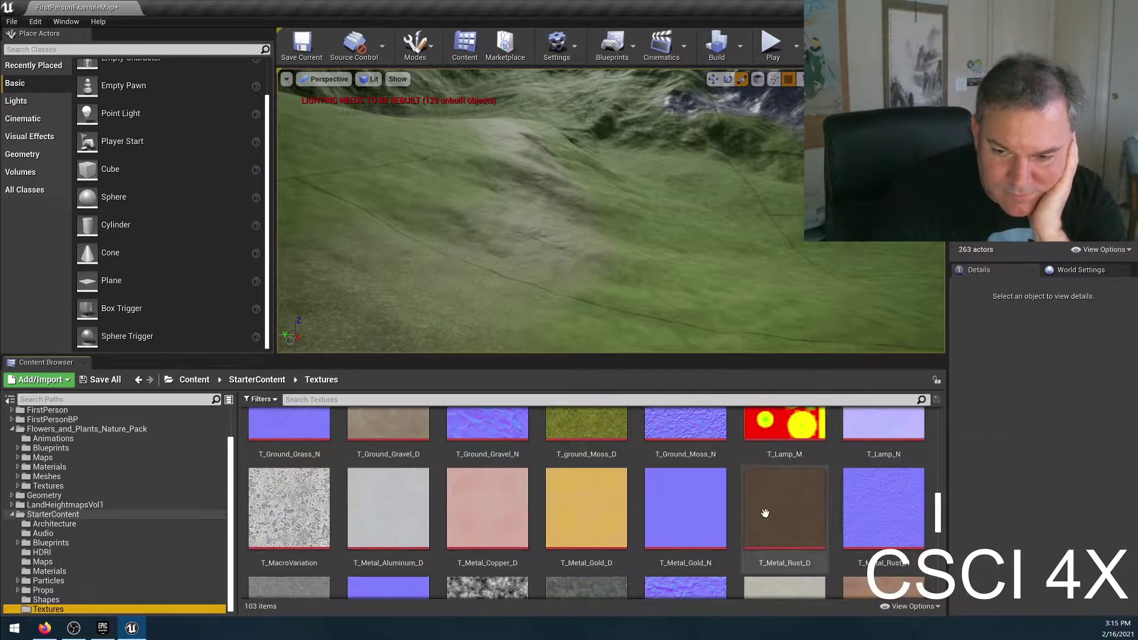
pyautogui.scroll(3, 771, 516)
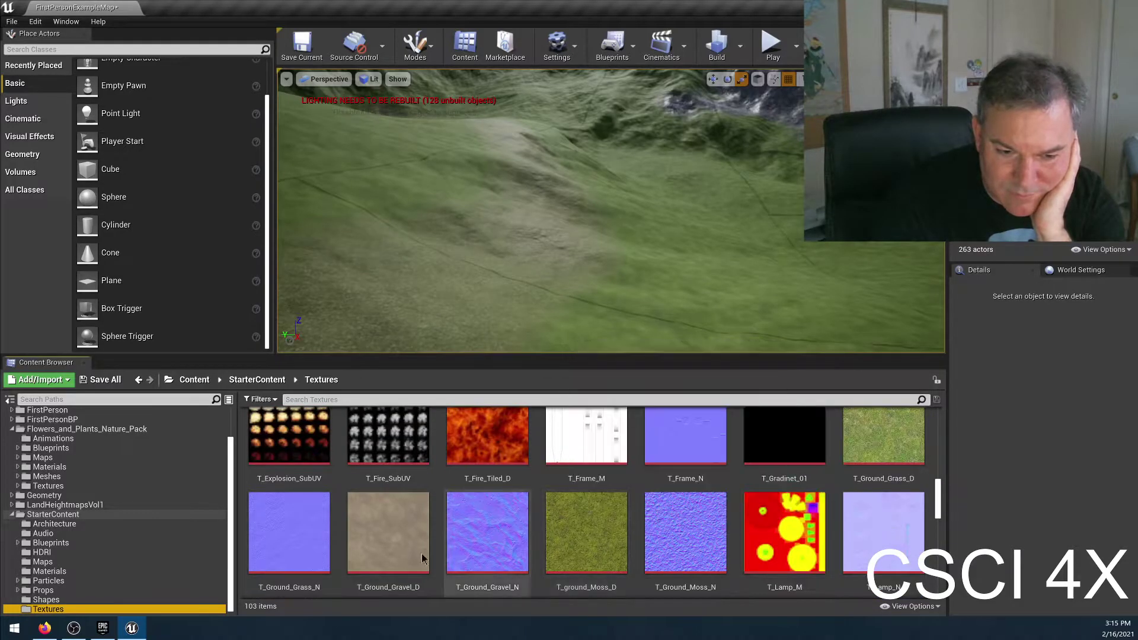
pyautogui.scroll(4, 756, 523)
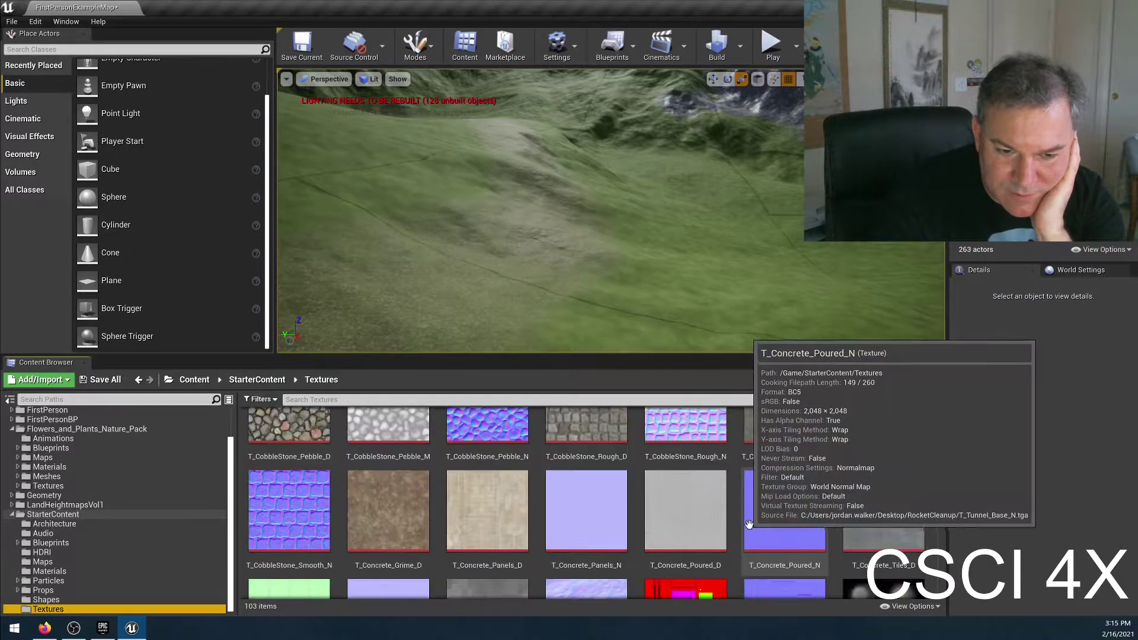
pyautogui.scroll(5, 749, 524)
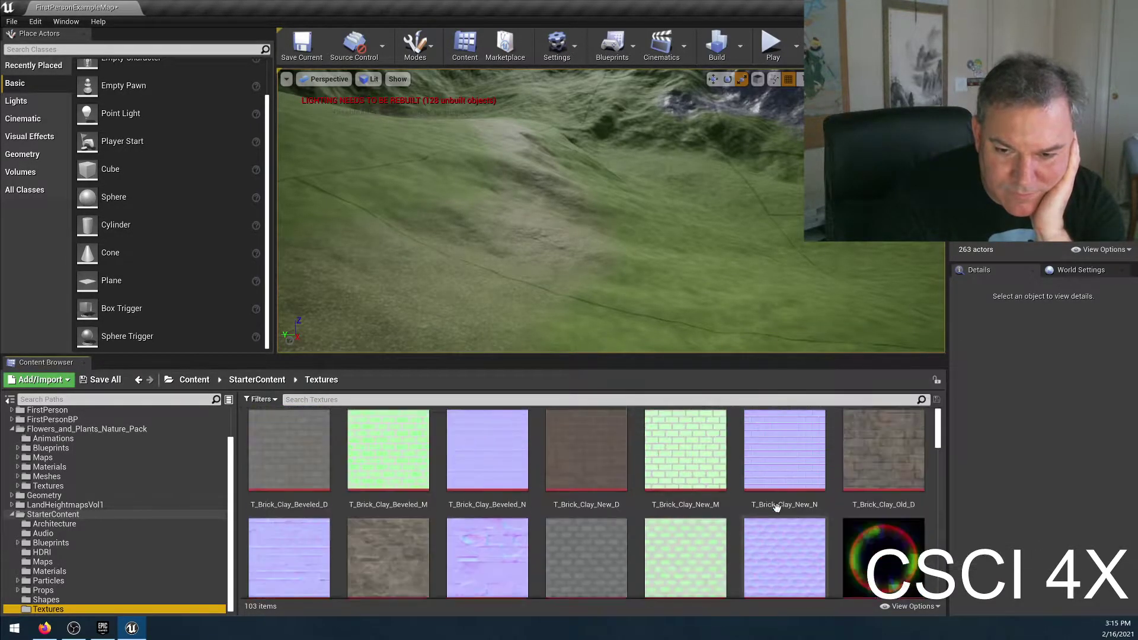
pyautogui.scroll(-2, 773, 522)
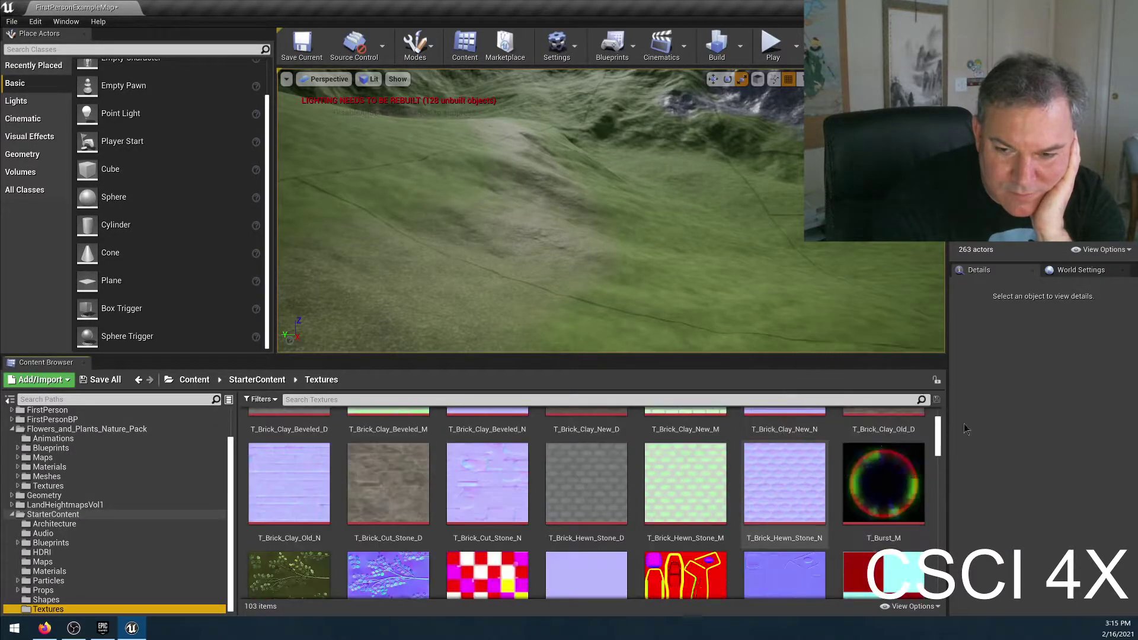
pyautogui.scroll(3, 794, 458)
pyautogui.scroll(-6, 746, 478)
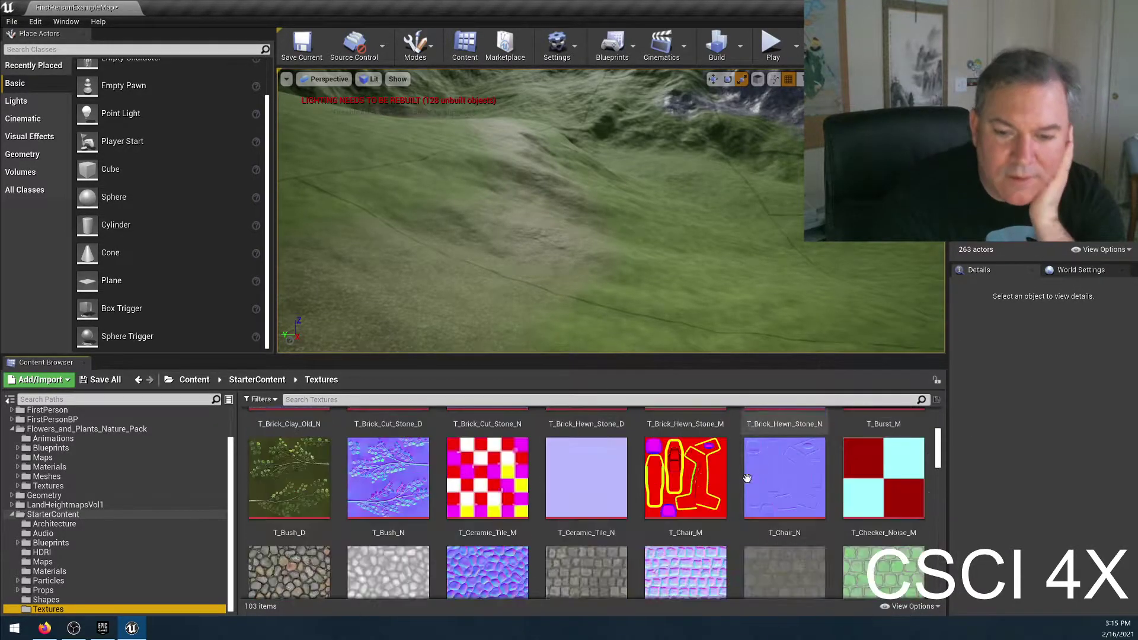
pyautogui.scroll(-7, 765, 499)
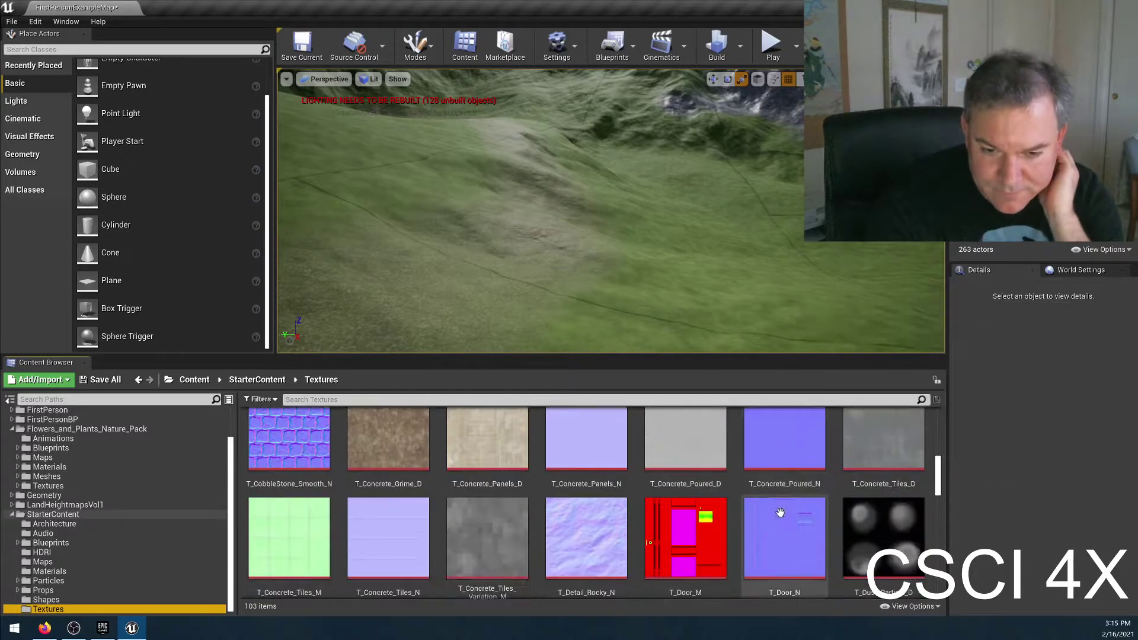
pyautogui.scroll(-8, 778, 513)
pyautogui.scroll(-2, 771, 516)
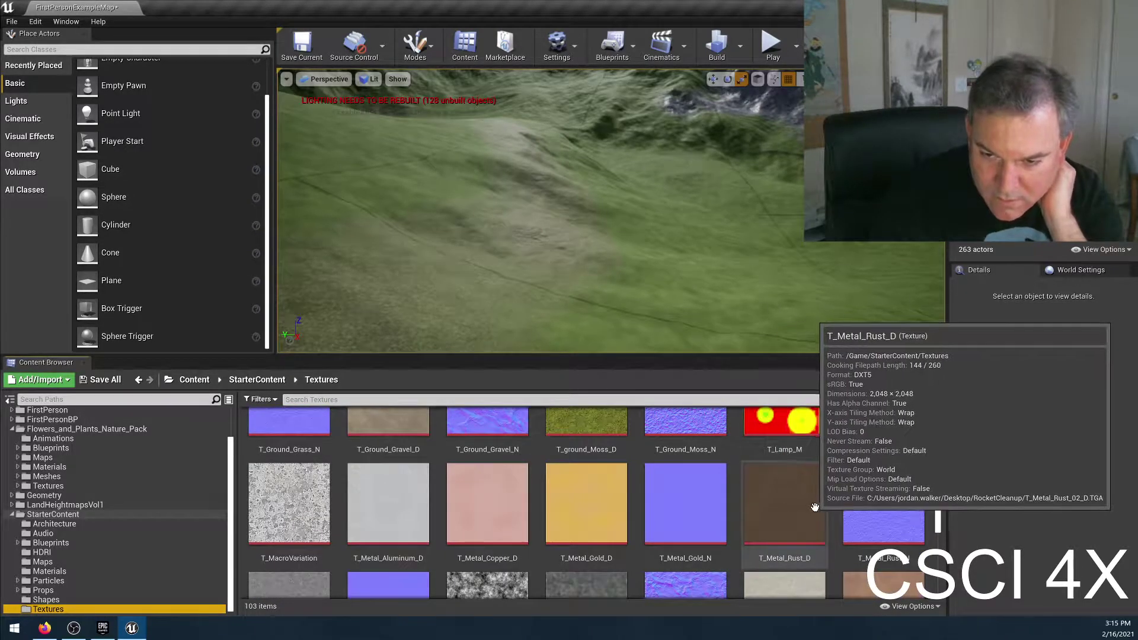
pyautogui.scroll(-2, 815, 508)
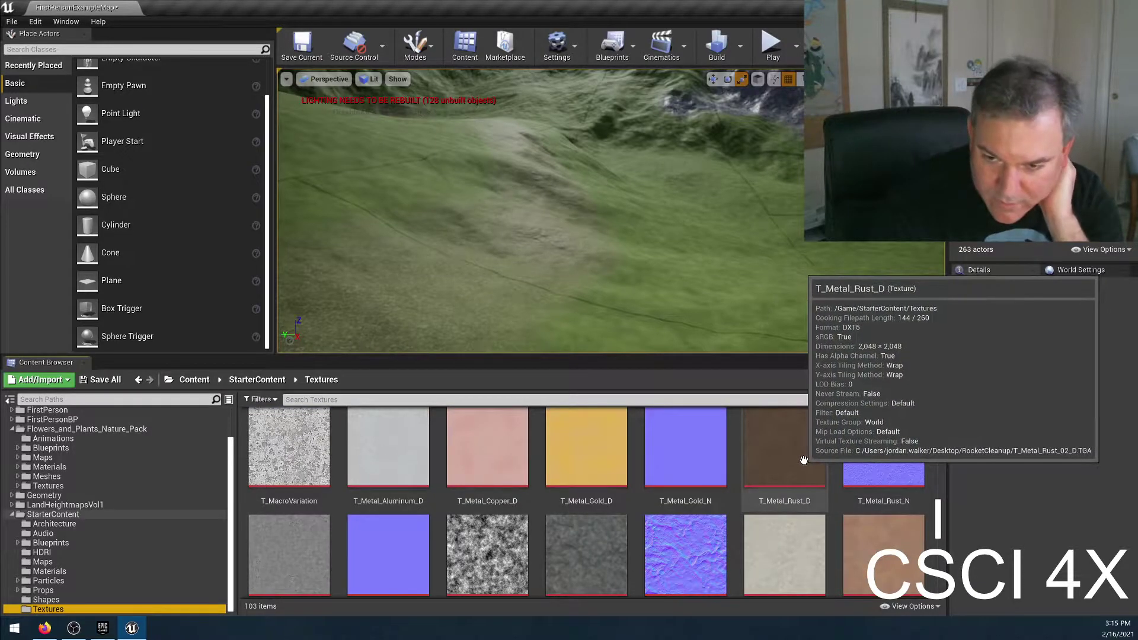
pyautogui.scroll(-6, 803, 461)
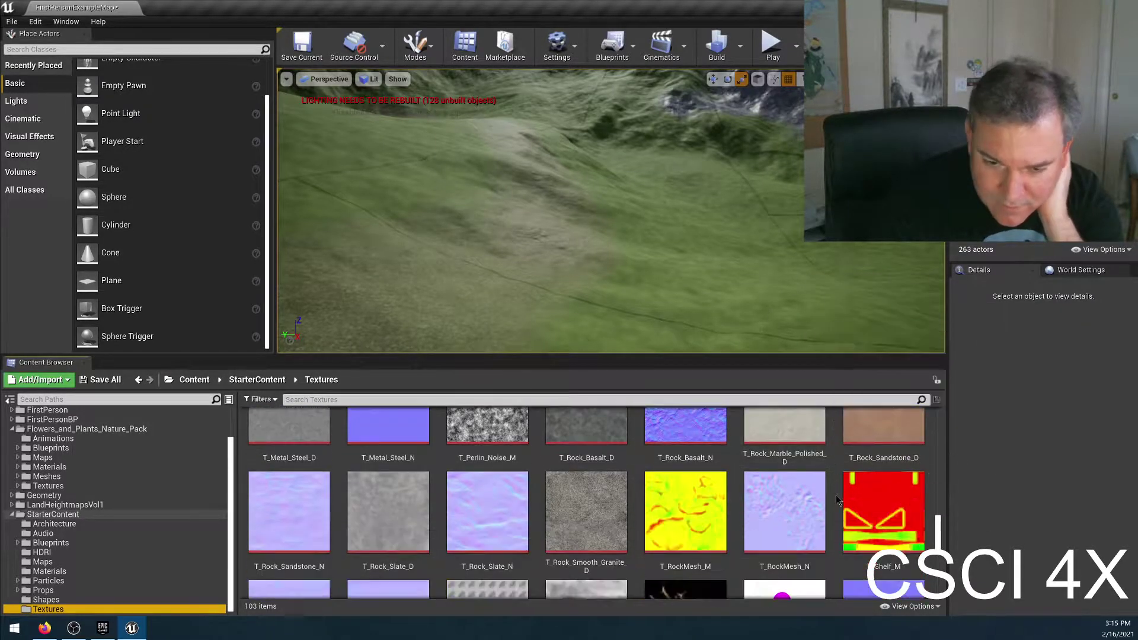
pyautogui.scroll(-10, 800, 489)
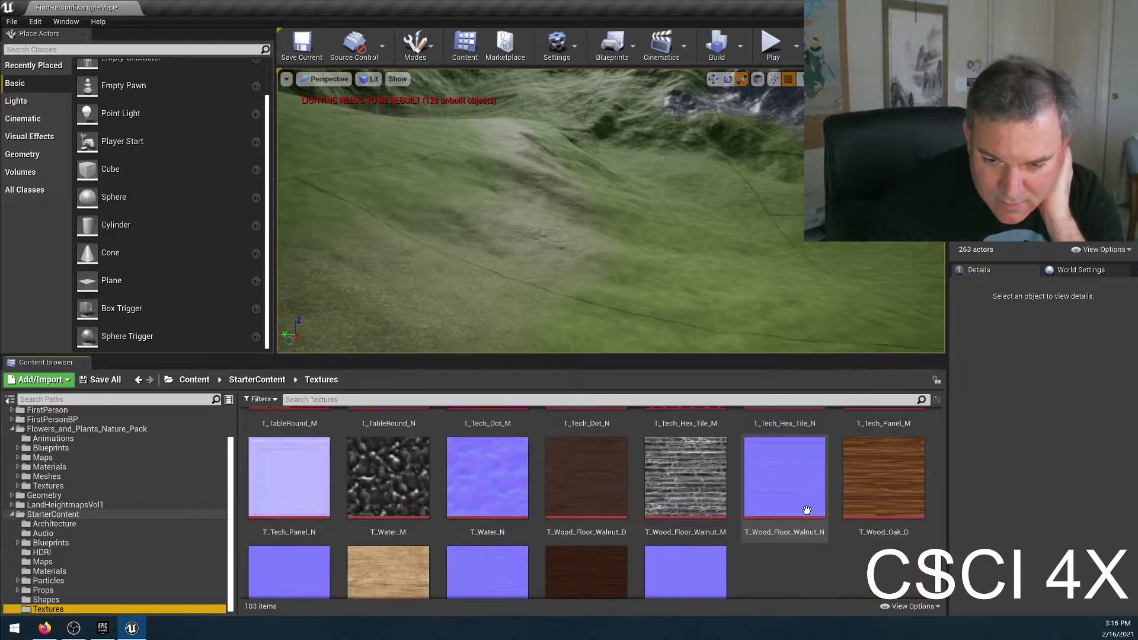
pyautogui.scroll(15, 802, 510)
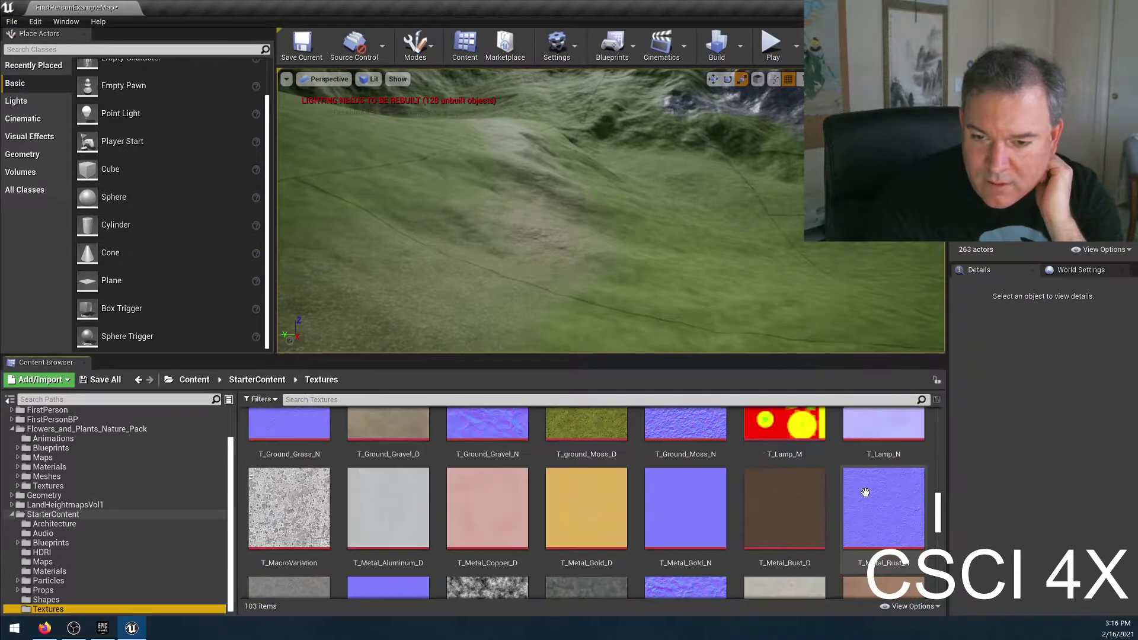
pyautogui.click(802, 519)
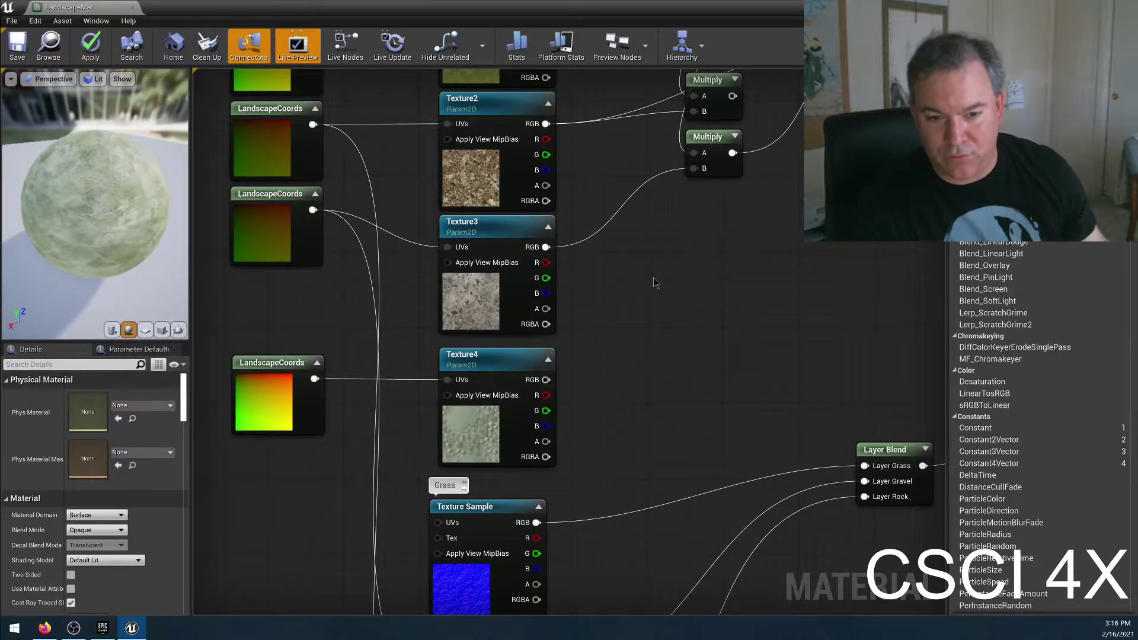
# Step: Select the Texture4 node in LandscapeMat and search its texture choices for "dirt" and "soil", then clear the search
pyautogui.scroll(3, 212, 379)
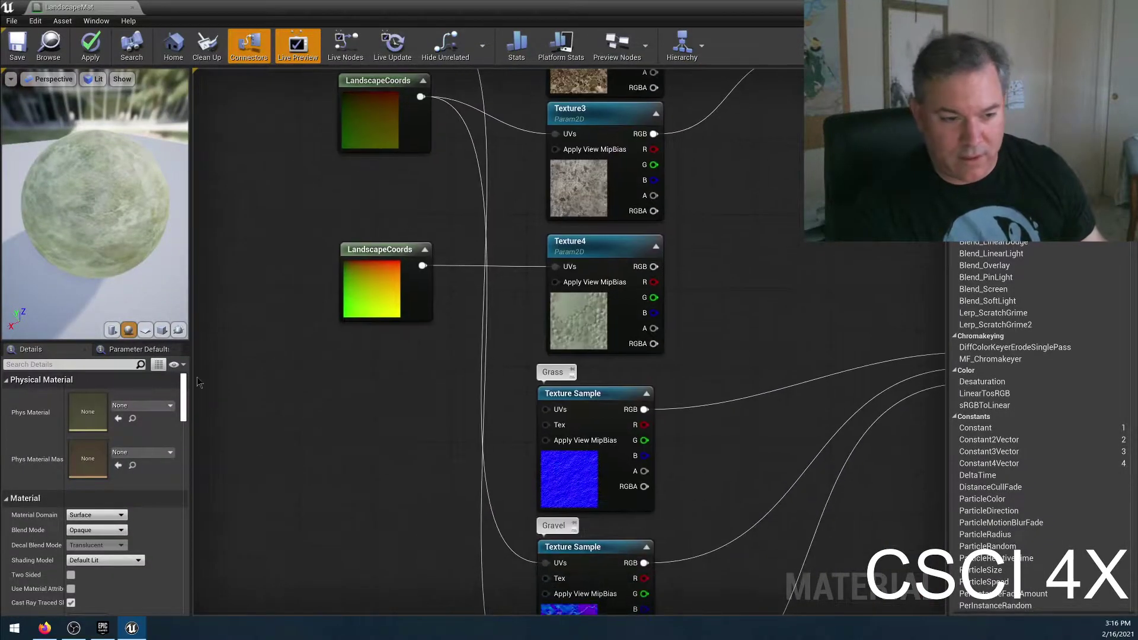
pyautogui.click(590, 249)
pyautogui.scroll(-5, 140, 555)
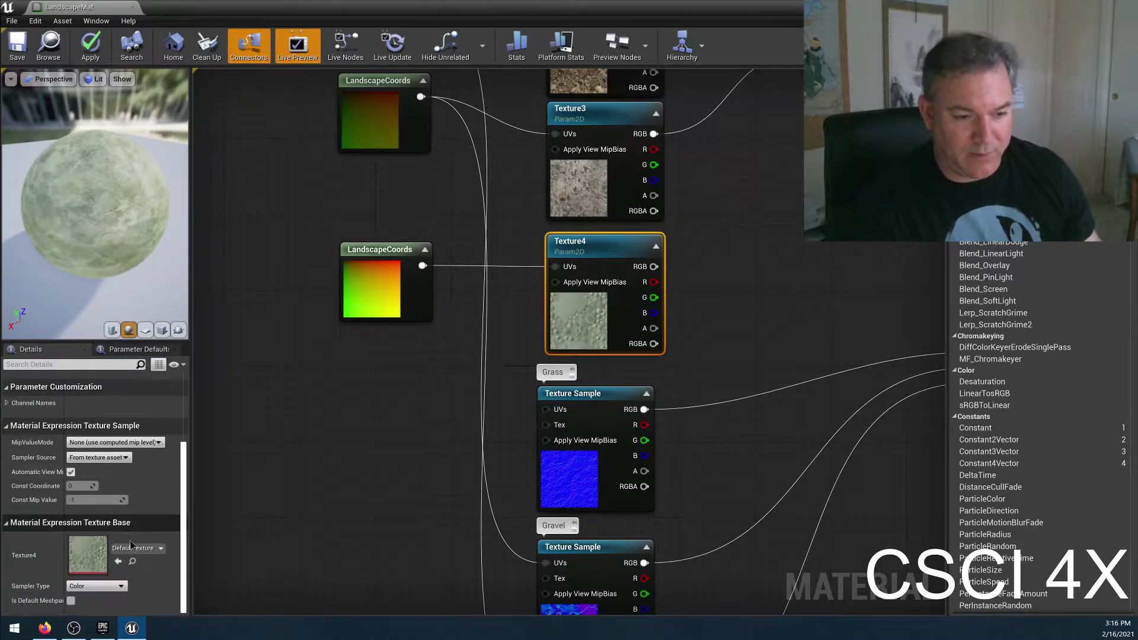
pyautogui.click(138, 549)
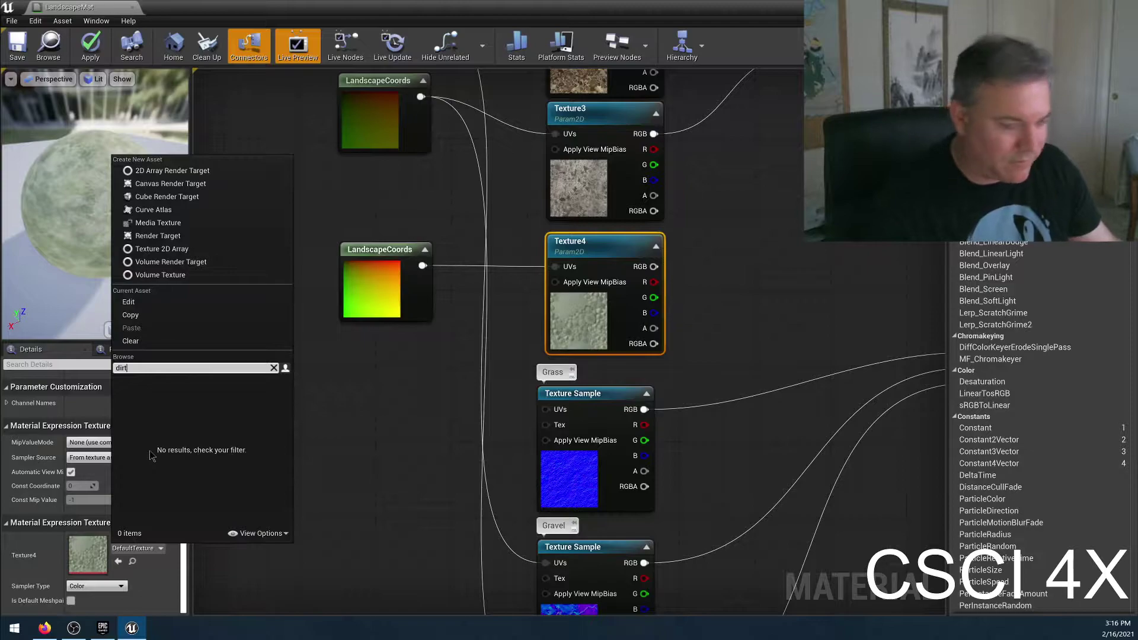
pyautogui.write('soil')
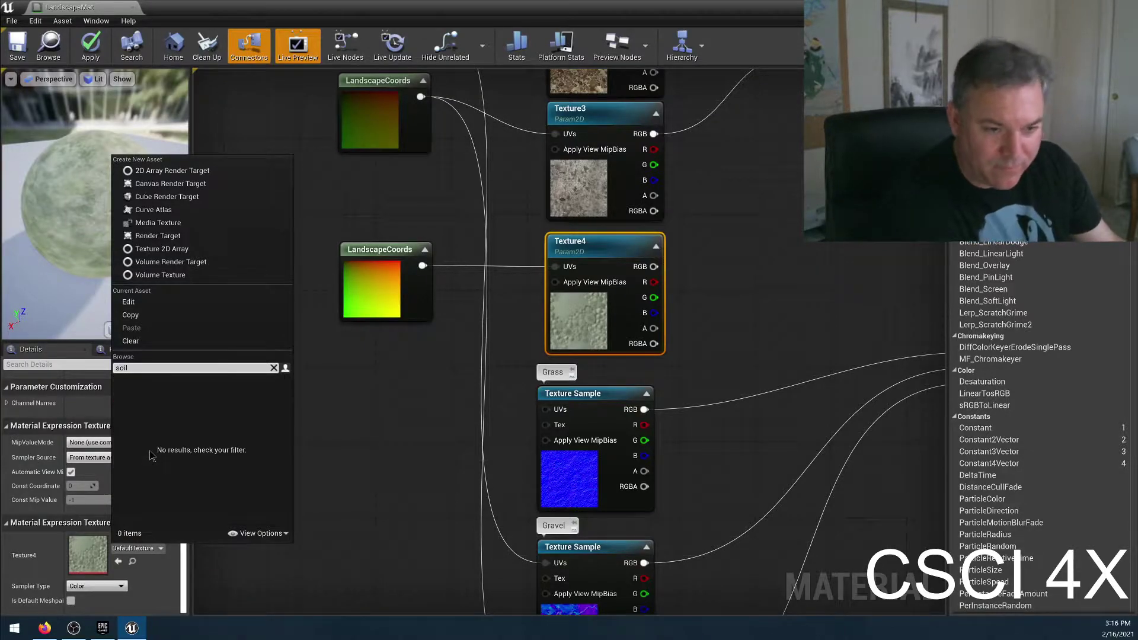
pyautogui.write('dead')
pyautogui.press('BackSpace')
pyautogui.press('BackSpace')
pyautogui.press('BackSpace')
pyautogui.press('BackSpace')
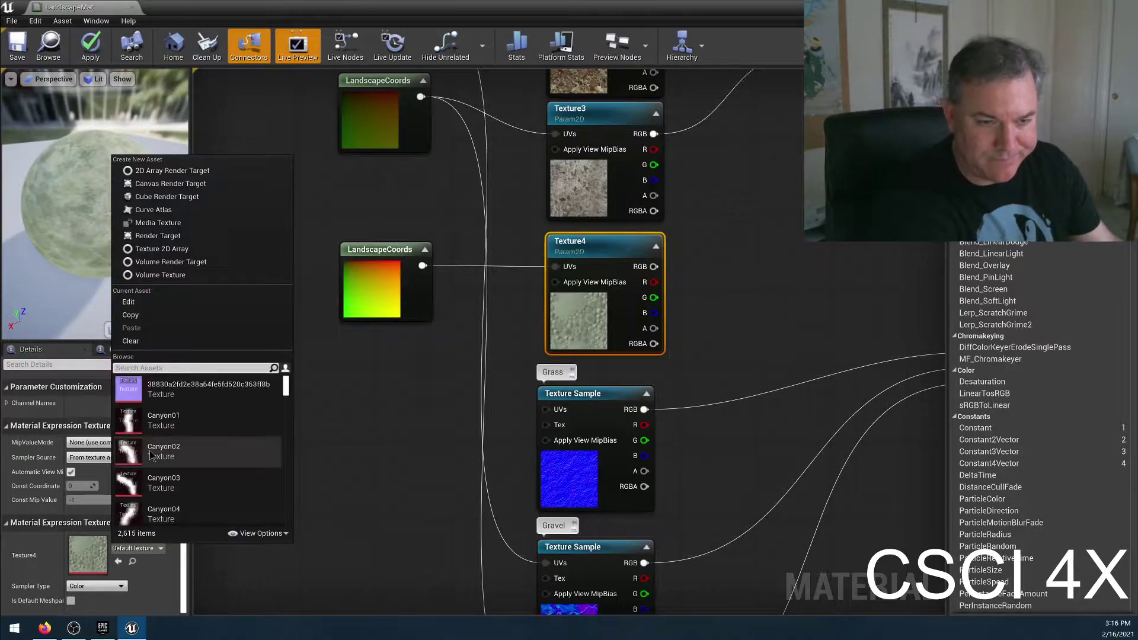
# Step: Search Texture4's texture choices for "sand" and assign T_Rock_Sandstone_D
pyautogui.write('san')
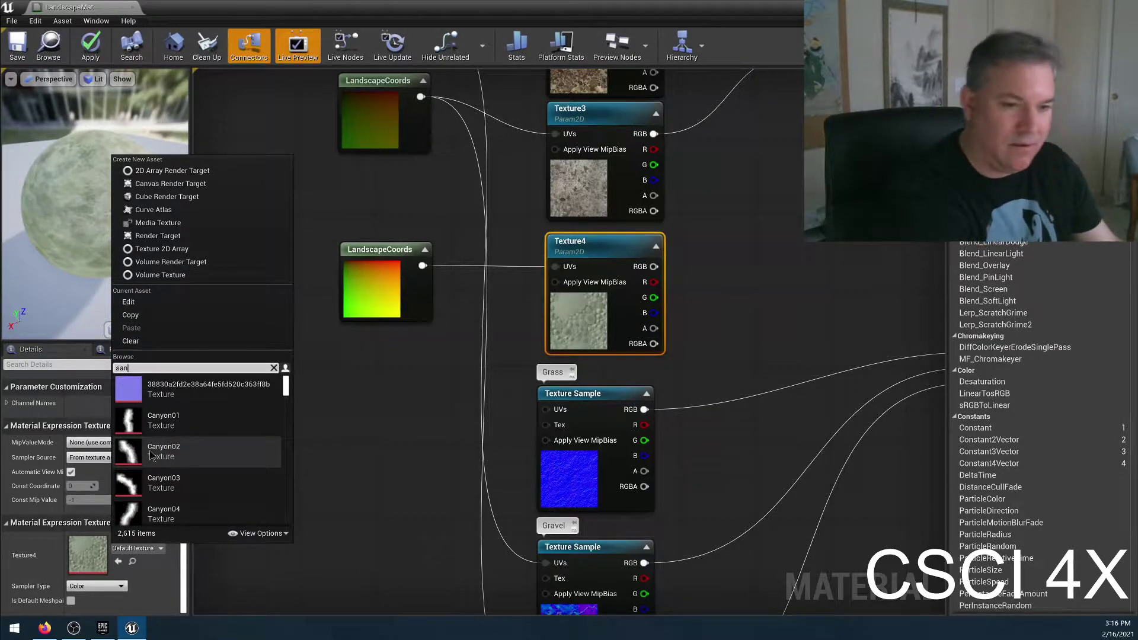
pyautogui.write('d')
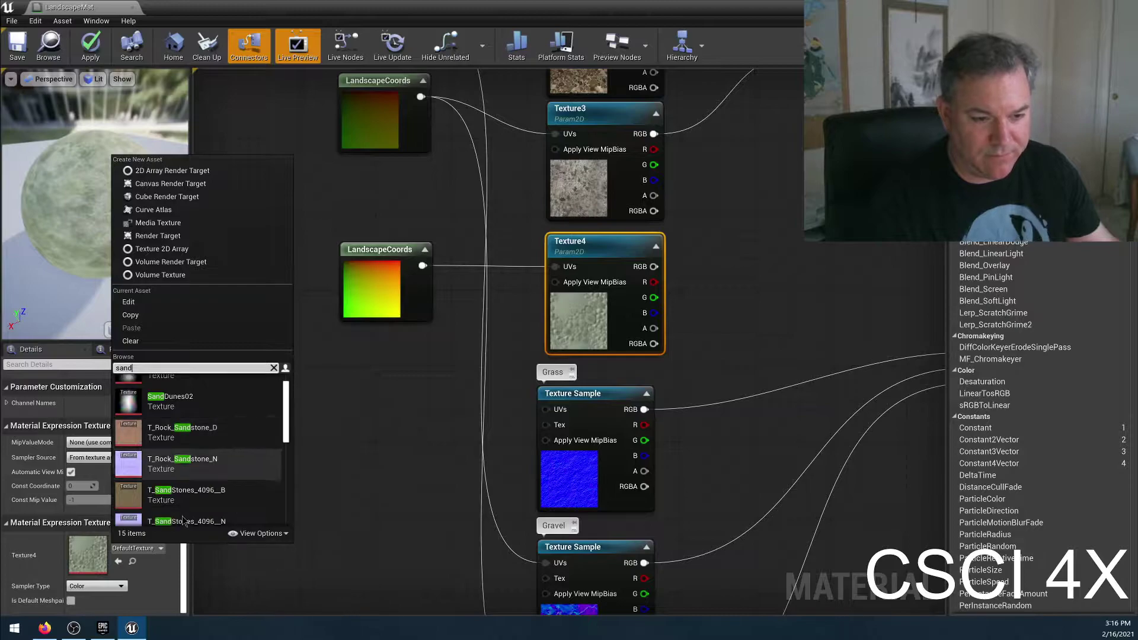
pyautogui.scroll(-1, 169, 492)
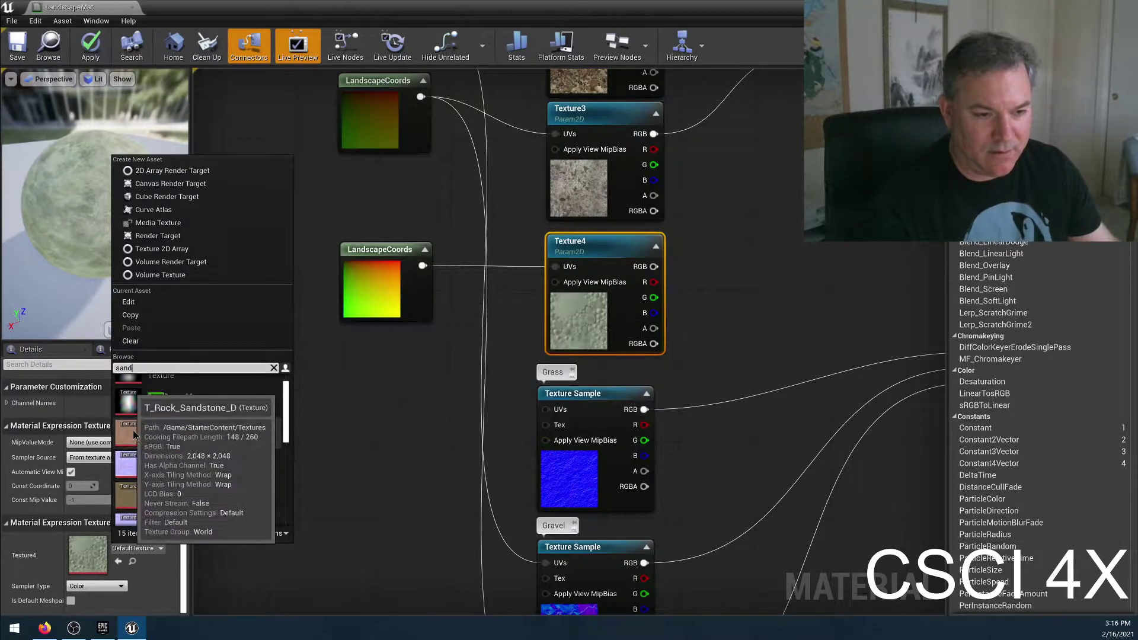
pyautogui.click(127, 434)
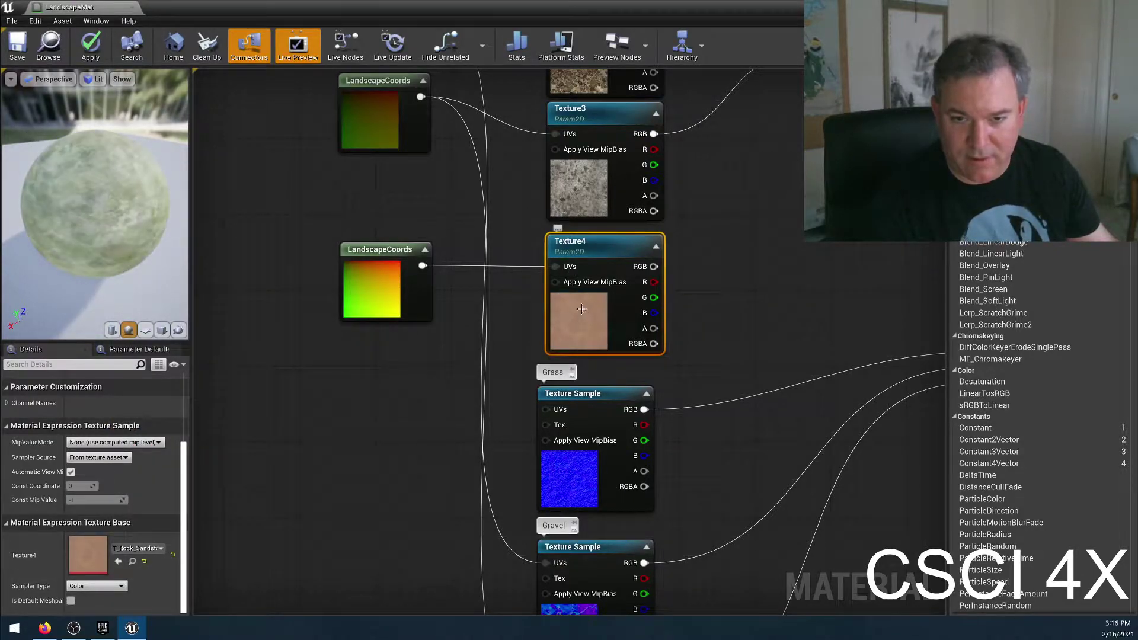
# Step: Connect Texture4's RGB output to the Layer Dirt input of the Layer Blend node feeding Base Color
pyautogui.moveTo(763, 317); pyautogui.dragTo(481, 446, button='right')
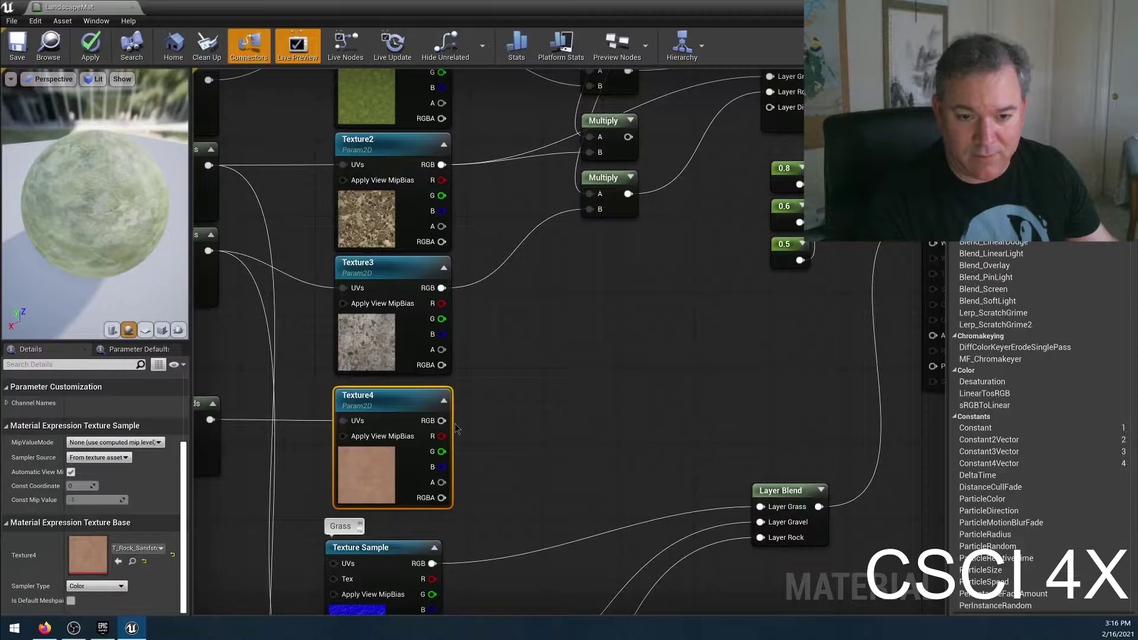
pyautogui.moveTo(441, 421); pyautogui.dragTo(784, 113)
pyautogui.moveTo(743, 259); pyautogui.dragTo(680, 400, button='right')
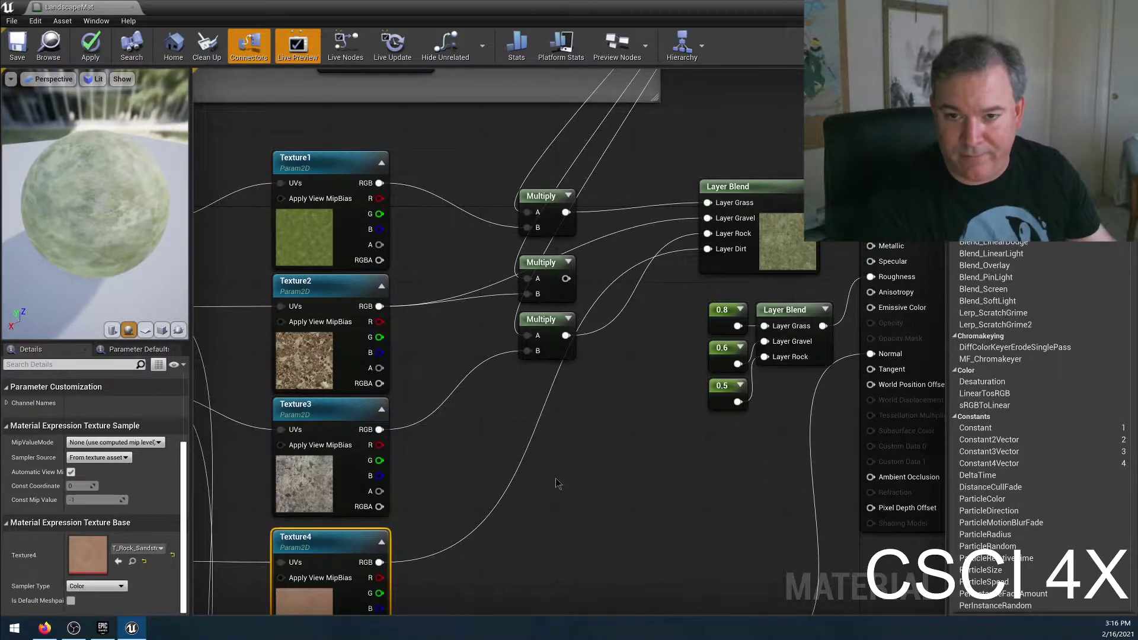
pyautogui.moveTo(571, 438); pyautogui.dragTo(532, 587, button='right')
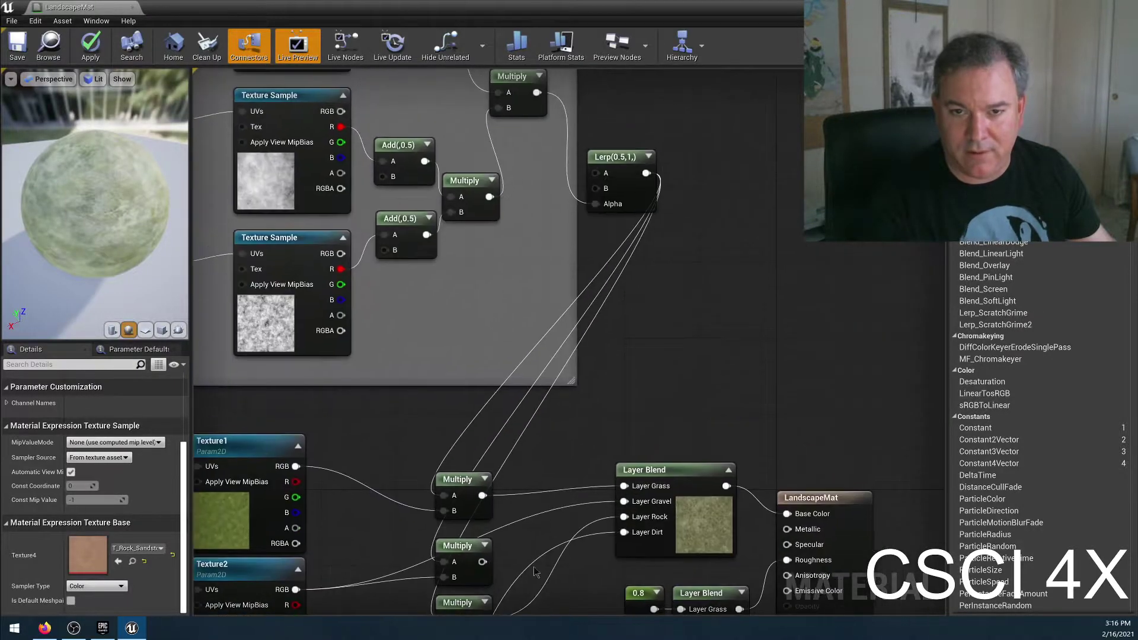
pyautogui.moveTo(677, 396); pyautogui.dragTo(493, 489, button='right')
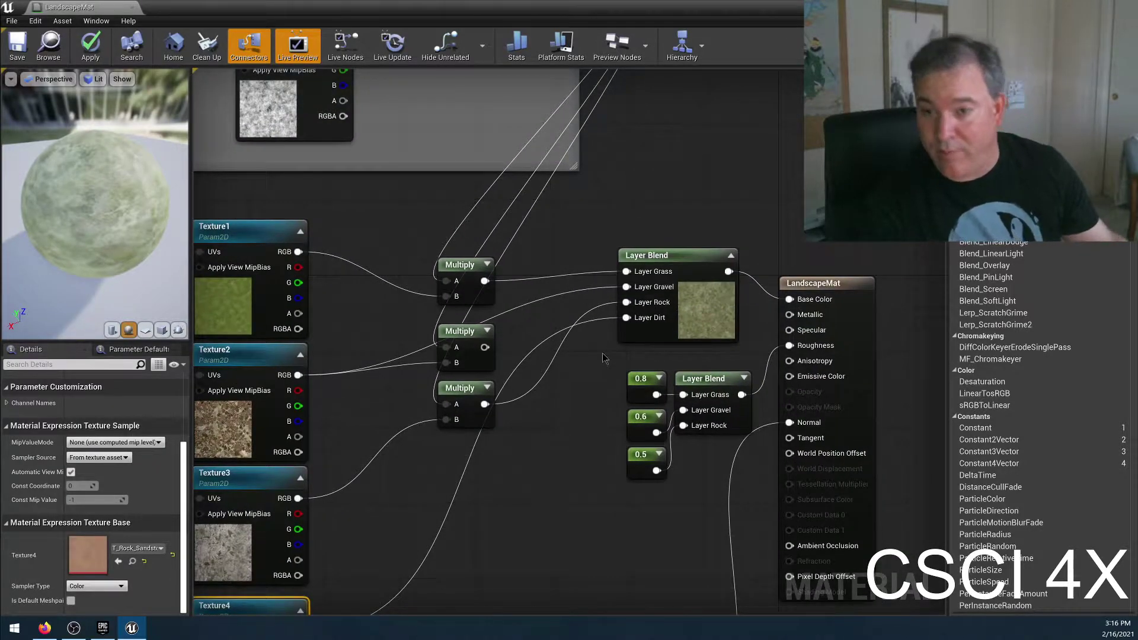
# Step: Add a Texture Sample node below the Basalt normal map and assign it T_Rock_Sandstone_N
pyautogui.moveTo(525, 557); pyautogui.dragTo(816, 286, button='right')
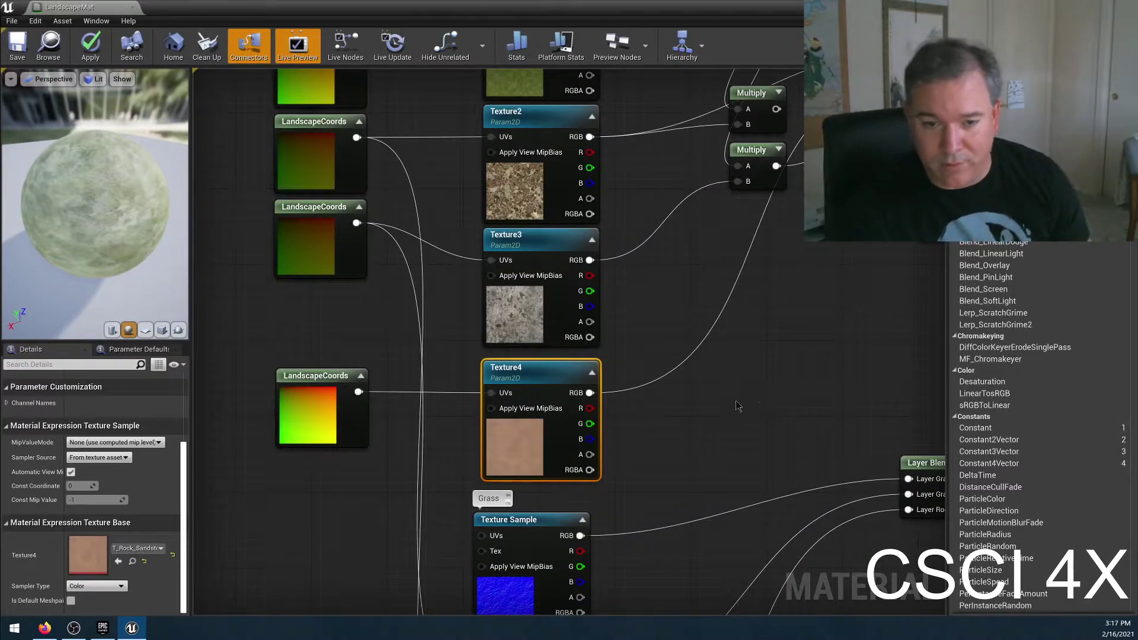
pyautogui.moveTo(754, 396); pyautogui.dragTo(819, 285, button='right')
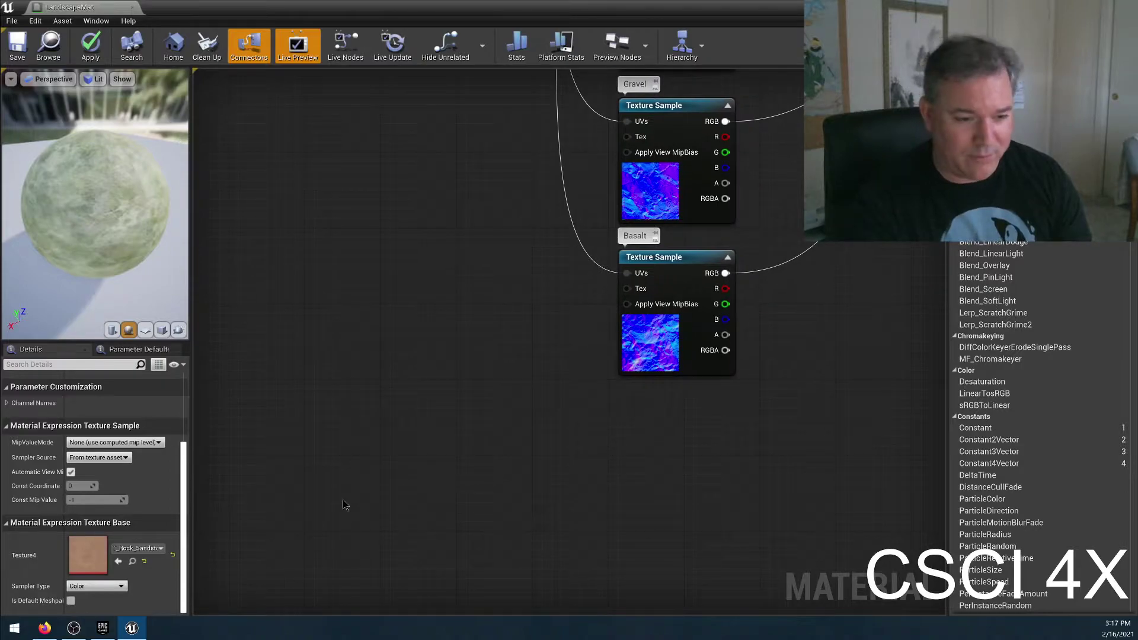
pyautogui.click(629, 409)
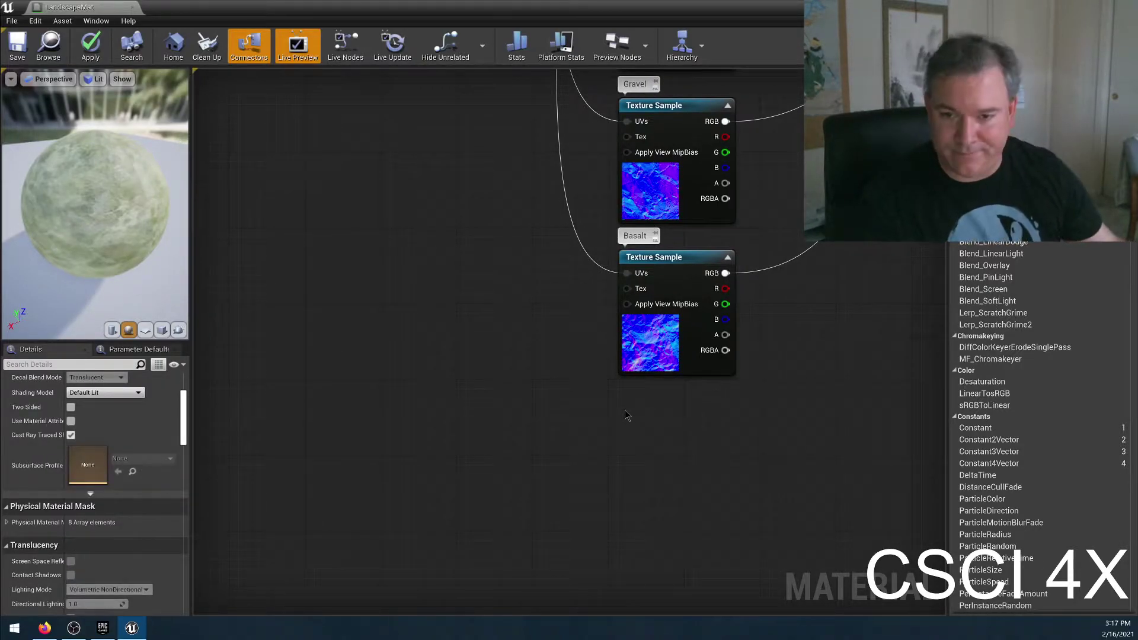
pyautogui.click(625, 410)
pyautogui.click(133, 505)
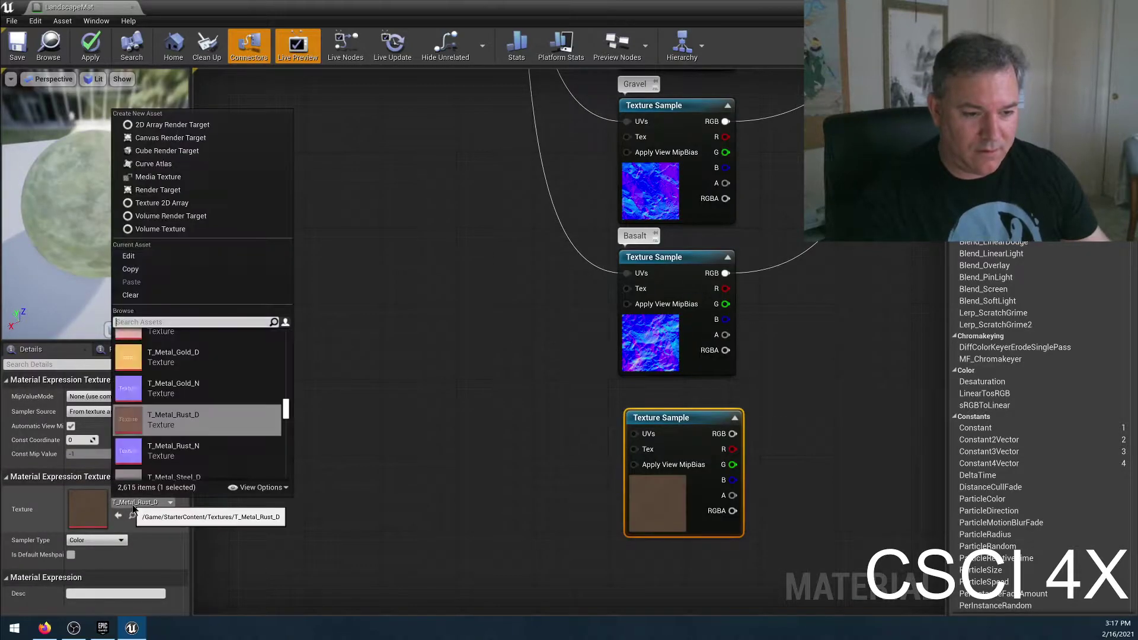
pyautogui.write('sandstone')
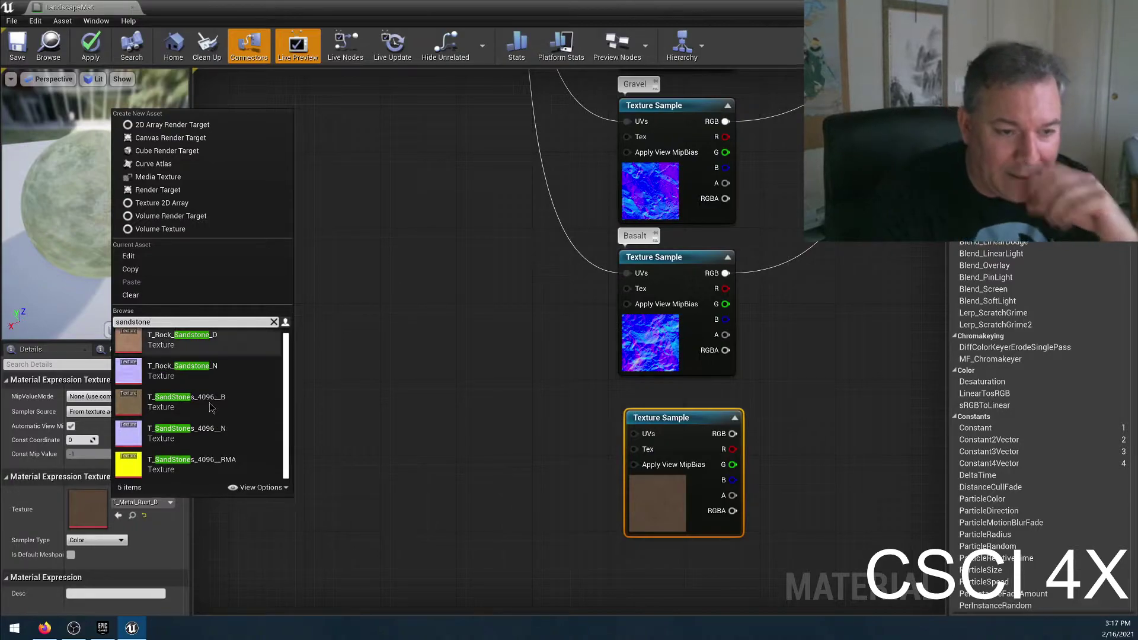
pyautogui.click(184, 371)
# Step: Align the sandstone normal sample under the Basalt one and connect Texture4's LandscapeCoords output to its UVs
pyautogui.moveTo(699, 416); pyautogui.dragTo(690, 397)
pyautogui.moveTo(456, 215); pyautogui.dragTo(474, 411, button='right')
pyautogui.moveTo(493, 331); pyautogui.dragTo(429, 610, button='right')
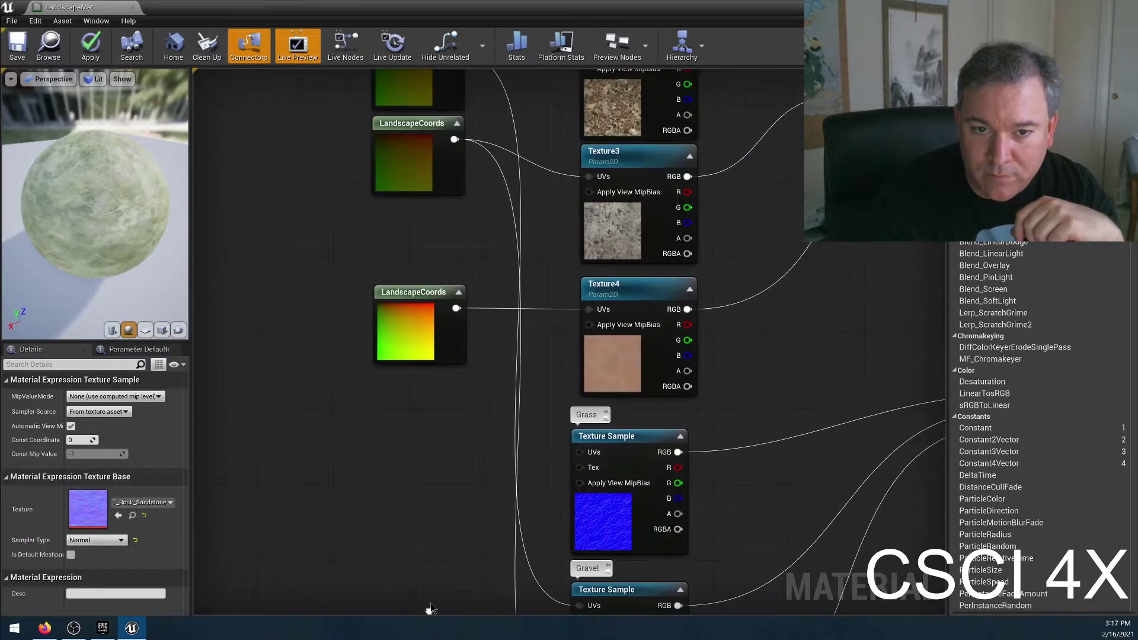
pyautogui.moveTo(478, 561); pyautogui.dragTo(553, 506)
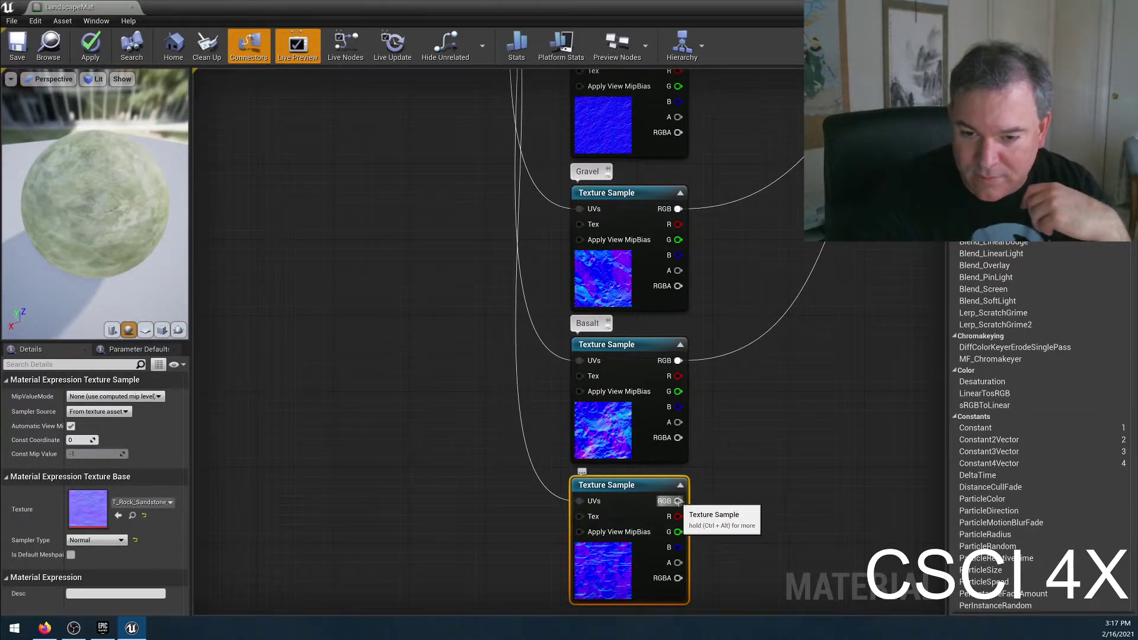
# Step: Delete the two three-layer Layer Blend nodes that feed Roughness and Normal
pyautogui.moveTo(791, 401); pyautogui.dragTo(434, 582, button='right')
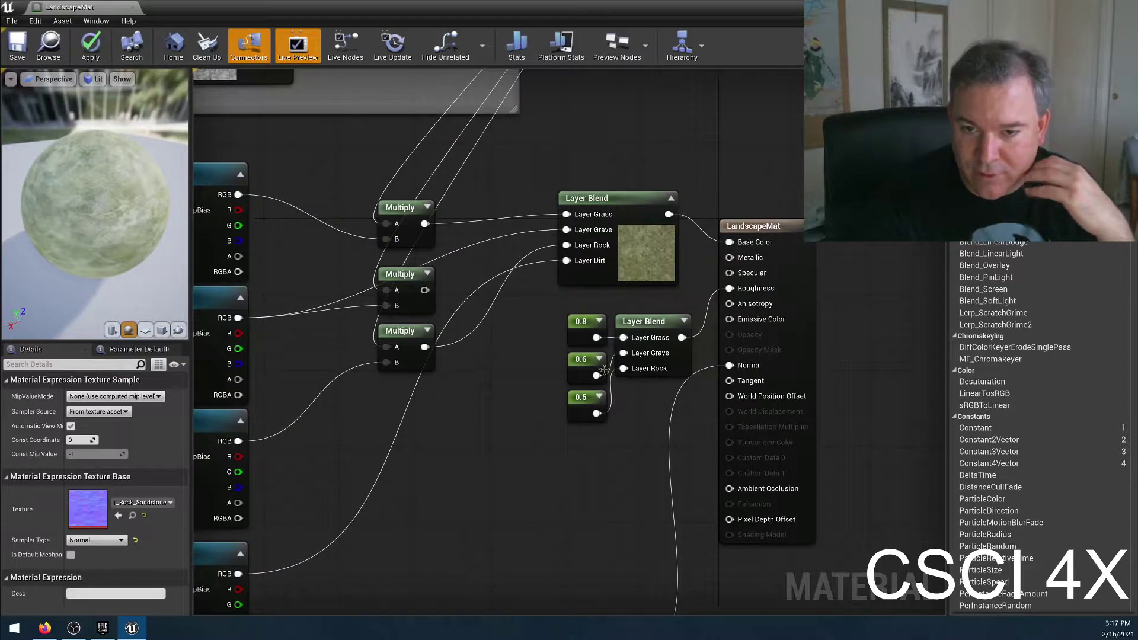
pyautogui.click(650, 325)
pyautogui.press('Delete')
pyautogui.moveTo(545, 508); pyautogui.dragTo(550, 289, button='right')
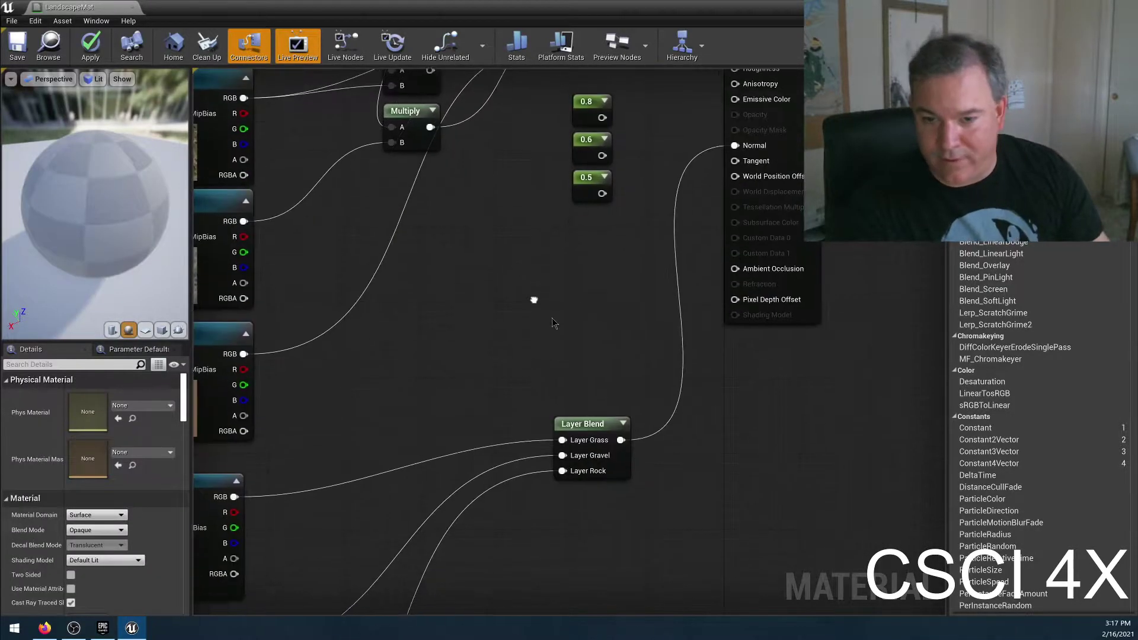
pyautogui.click(592, 425)
pyautogui.press('Delete')
pyautogui.moveTo(621, 274); pyautogui.dragTo(579, 556, button='right')
# Step: Duplicate the four-layer Base Color Layer Blend and place the copy beside the repositioned 0.8, 0.6 and 0.5 constants
pyautogui.click(555, 262)
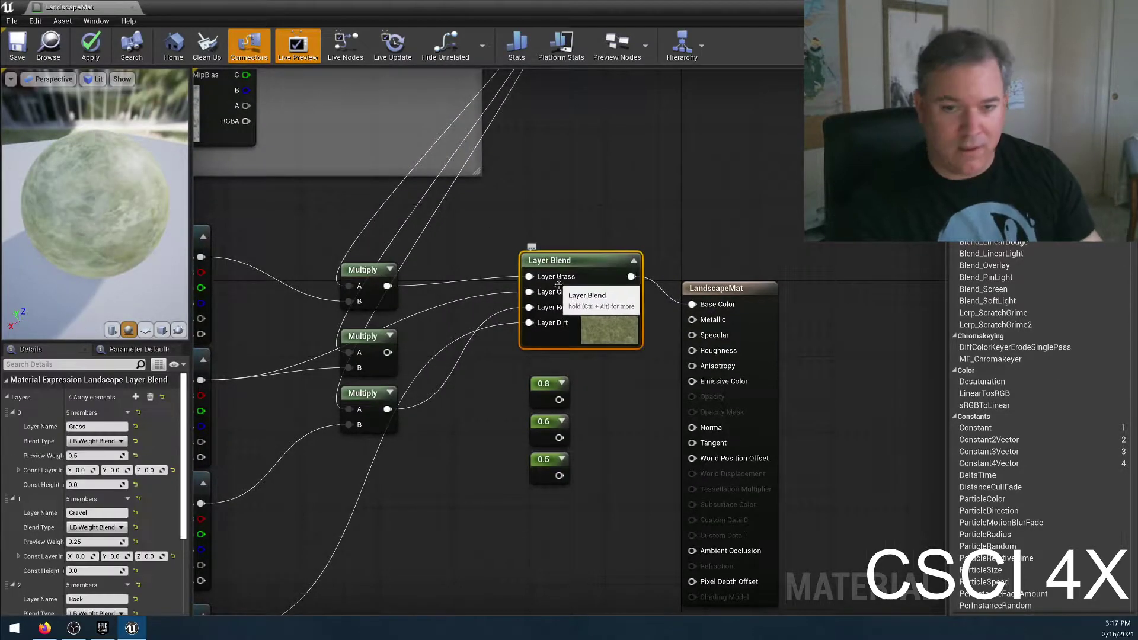
pyautogui.hotkey('ctrl', 'v')
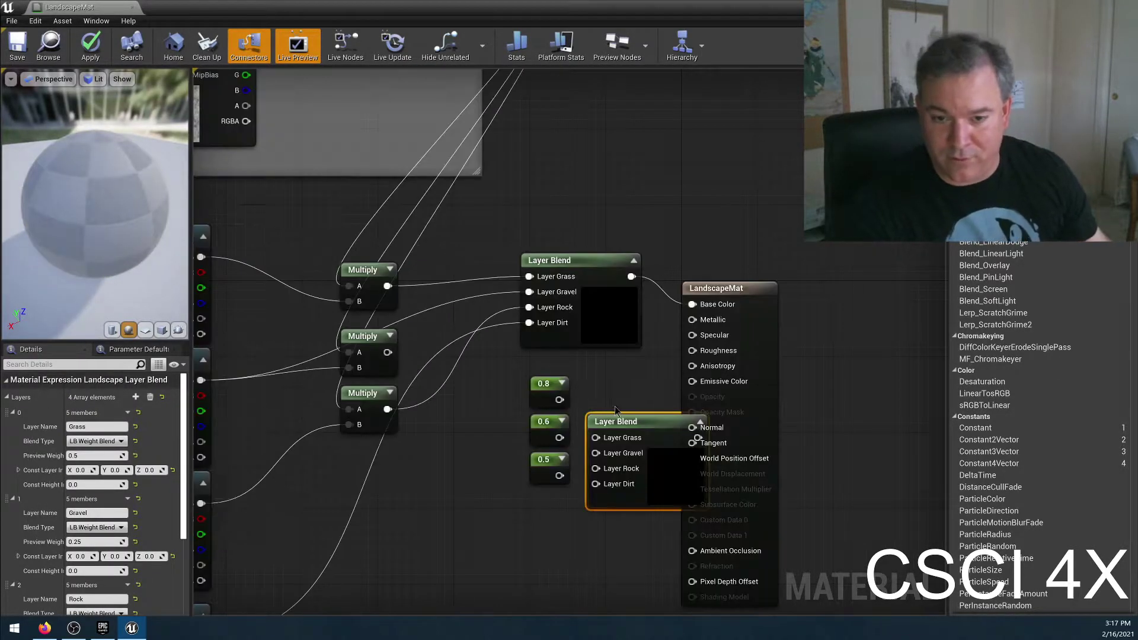
pyautogui.moveTo(512, 389); pyautogui.dragTo(558, 476)
pyautogui.moveTo(544, 380); pyautogui.dragTo(478, 400)
pyautogui.moveTo(627, 422); pyautogui.dragTo(569, 403)
# Step: Connect the 0.8, 0.6 and 0.5 constants to the new blend's Layer Grass, Layer Gravel and Layer Rock inputs
pyautogui.moveTo(493, 419); pyautogui.dragTo(539, 418)
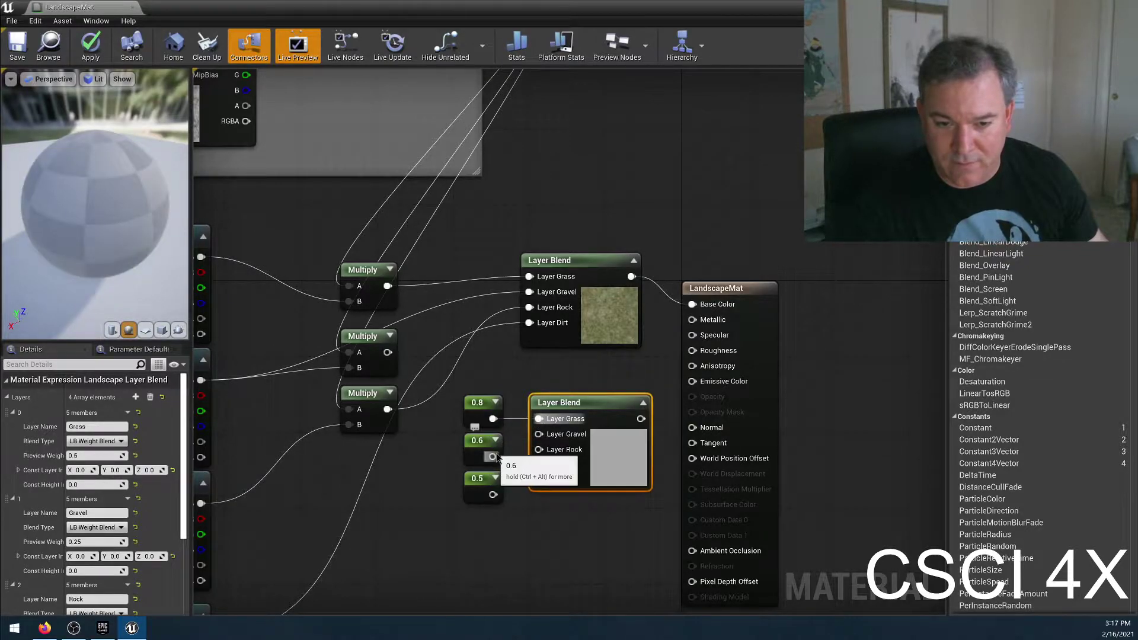
pyautogui.moveTo(493, 456); pyautogui.dragTo(546, 442)
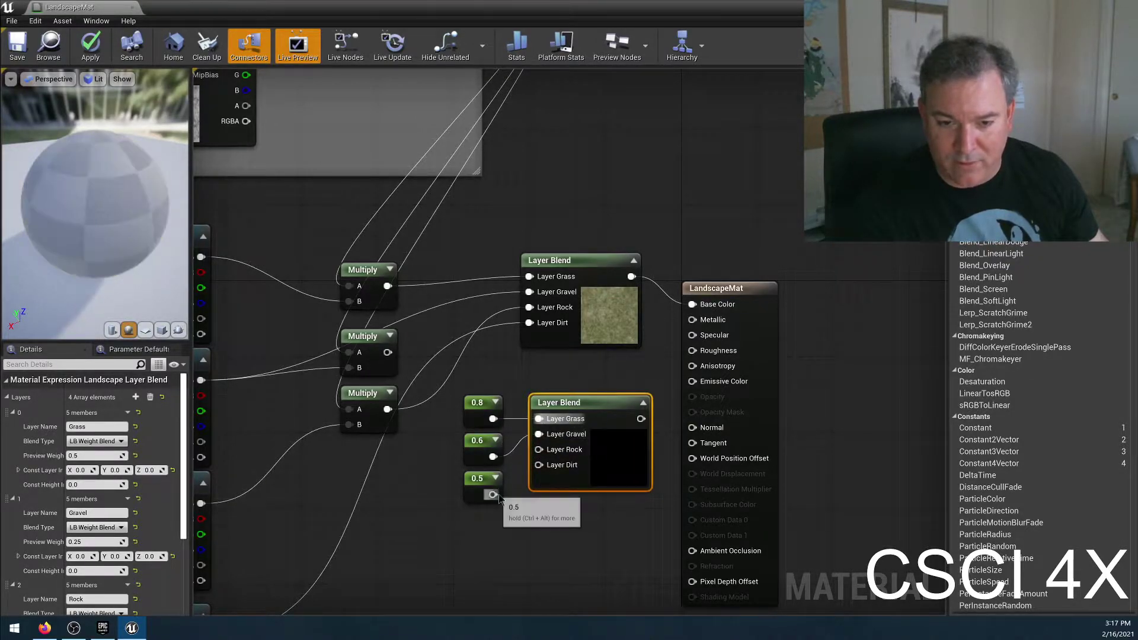
pyautogui.moveTo(493, 494); pyautogui.dragTo(541, 451)
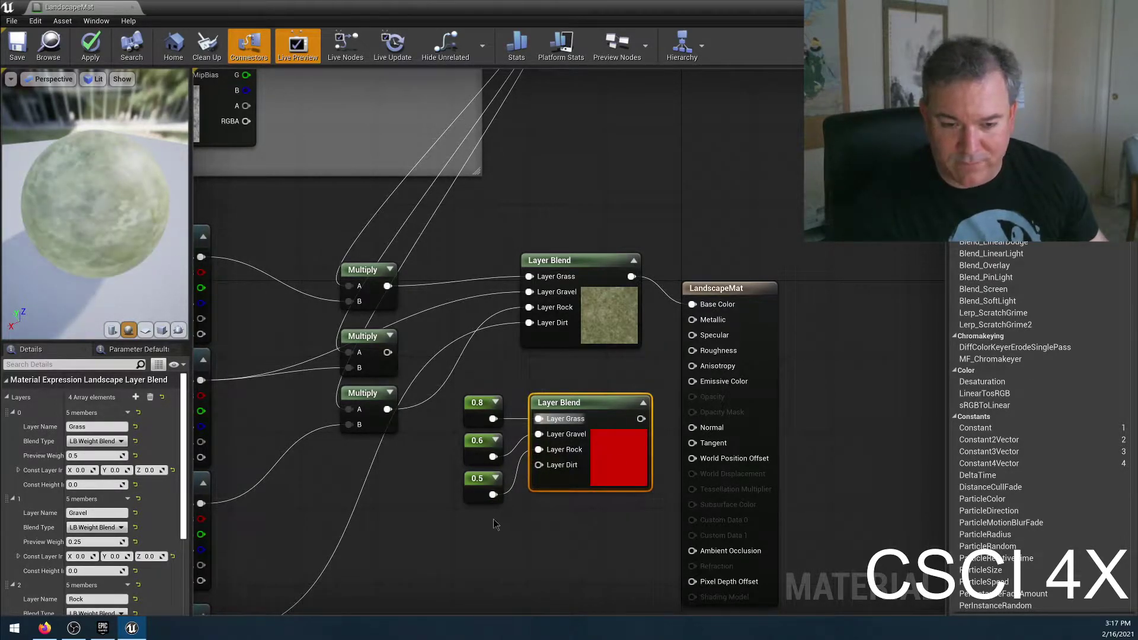
# Step: Add a constant with the value 0.9 below the others and connect it to the new blend's Layer Dirt input
pyautogui.click(493, 519)
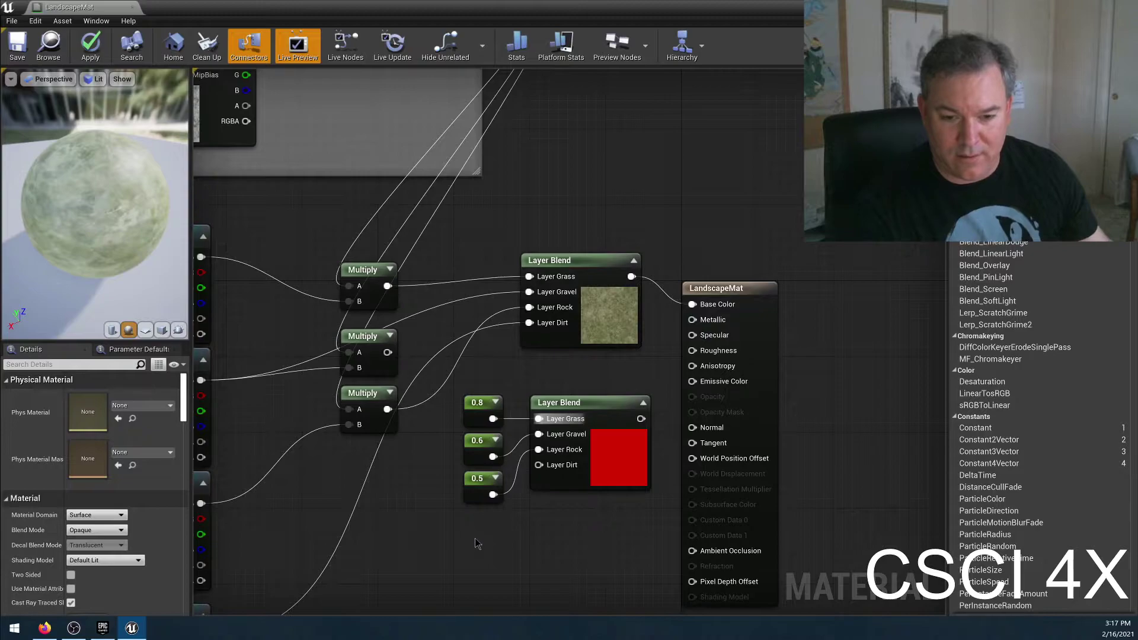
pyautogui.click(471, 528)
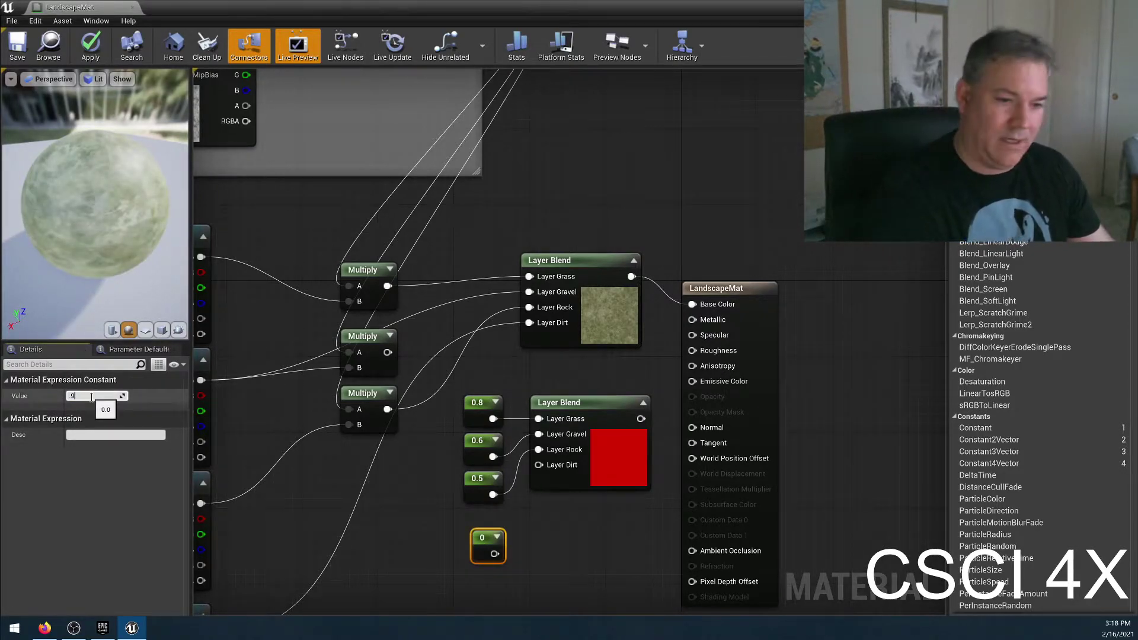
pyautogui.click(91, 397)
pyautogui.write('.9')
pyautogui.press('Return')
pyautogui.moveTo(491, 536); pyautogui.dragTo(539, 465)
# Step: Connect the constants' Layer Blend to Roughness and move it with its four constants up beneath the Base Color blend
pyautogui.moveTo(641, 419); pyautogui.dragTo(693, 350)
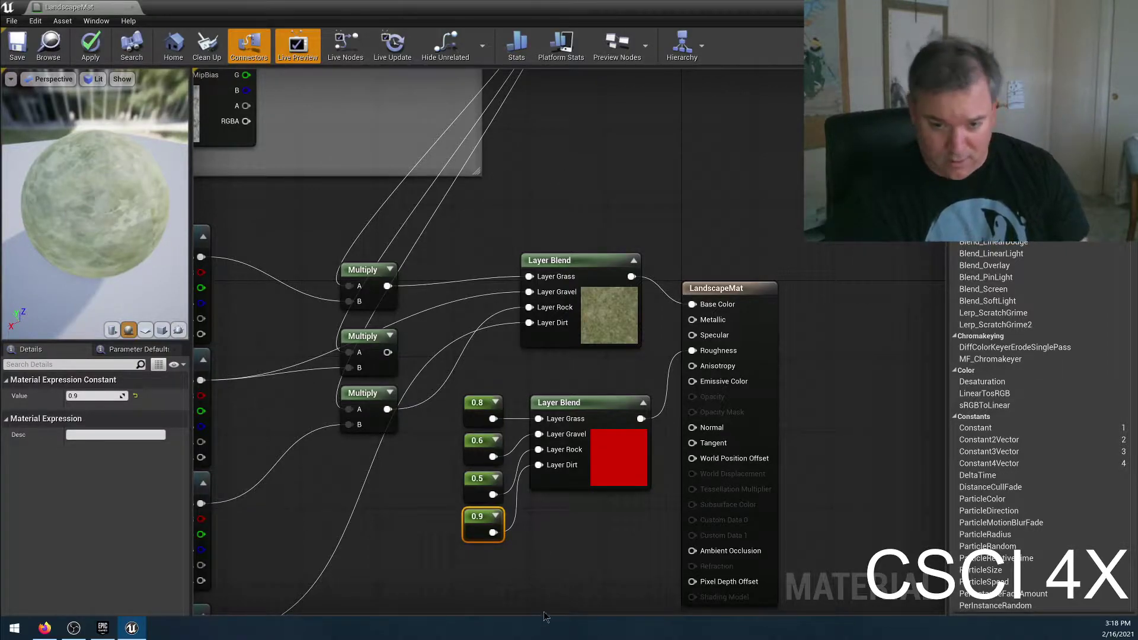
pyautogui.moveTo(567, 578); pyautogui.dragTo(589, 483, button='right')
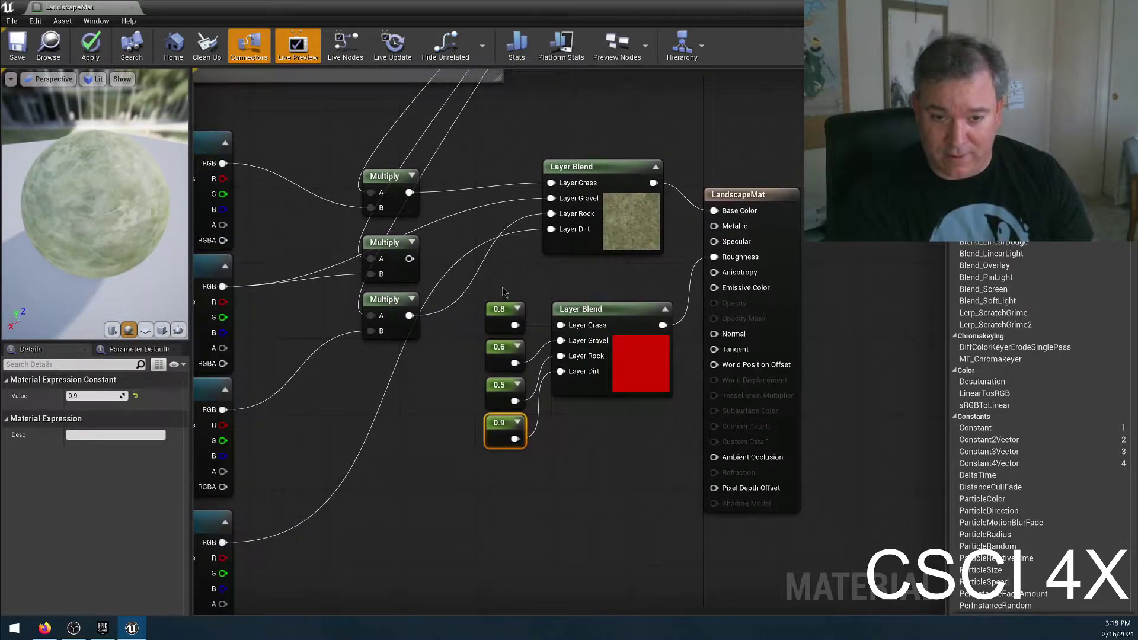
pyautogui.moveTo(498, 287); pyautogui.dragTo(593, 427)
pyautogui.moveTo(621, 314); pyautogui.dragTo(607, 286)
pyautogui.click(626, 453)
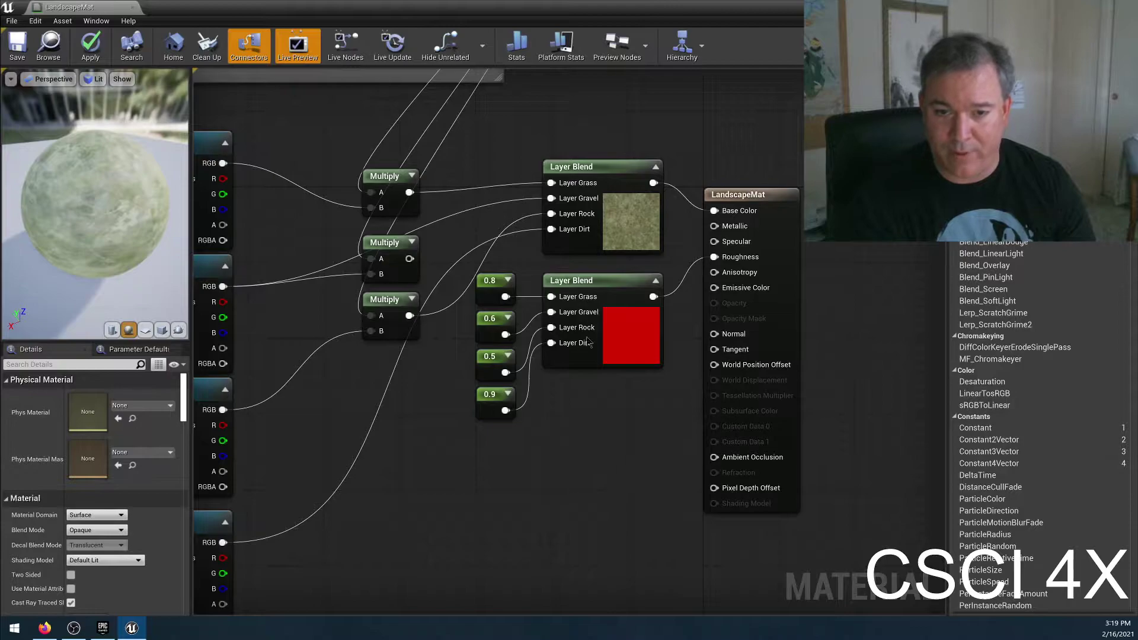
# Step: Duplicate the Base Color Layer Blend again, place it below the Roughness blend, and connect its output to Normal and Ambient Occlusion
pyautogui.click(586, 167)
pyautogui.hotkey('ctrl', 'w')
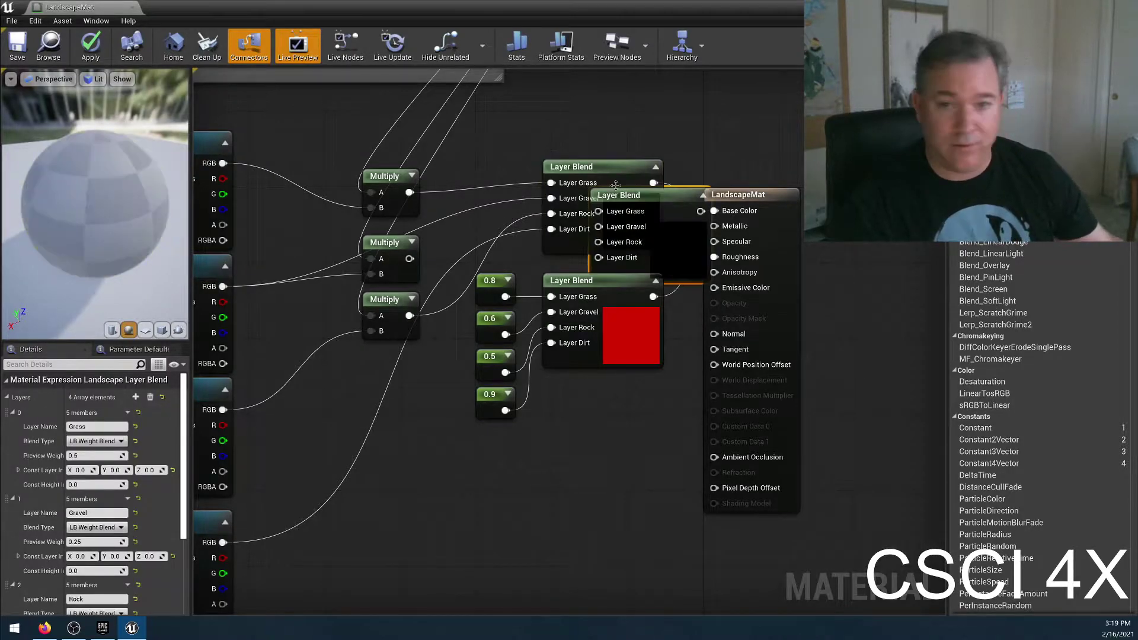
pyautogui.moveTo(670, 207); pyautogui.dragTo(722, 334)
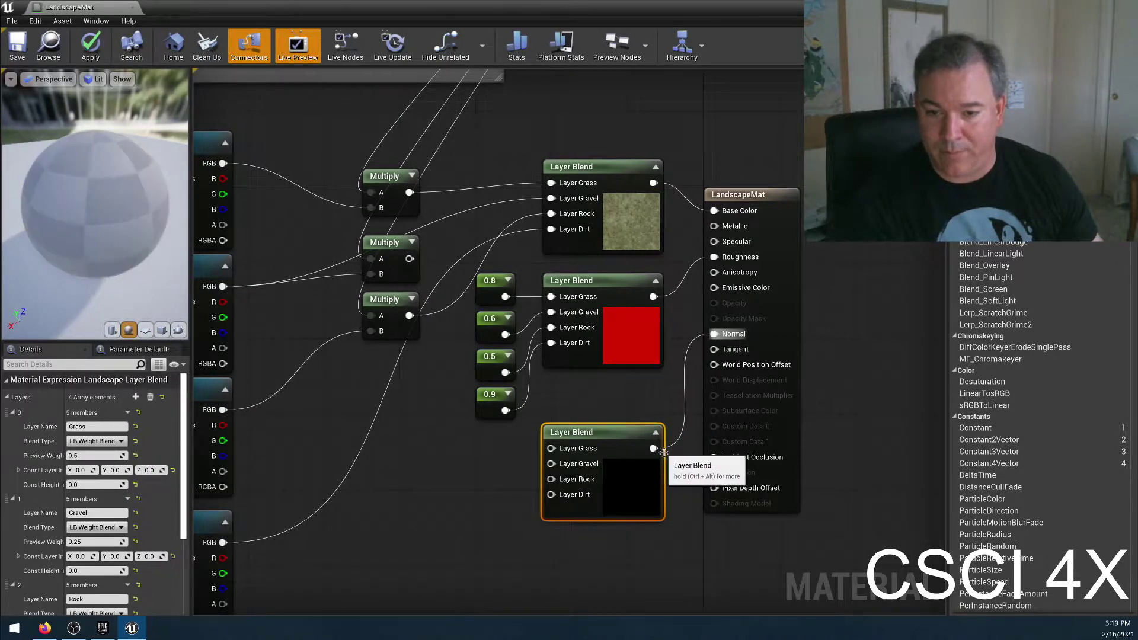
pyautogui.moveTo(653, 448); pyautogui.dragTo(715, 458)
# Step: Connect the Grass, Gravel, Basalt and sandstone normal samples' RGB outputs to the Normal blend's Grass, Gravel, Rock and Dirt layers
pyautogui.moveTo(469, 529); pyautogui.dragTo(703, 200, button='right')
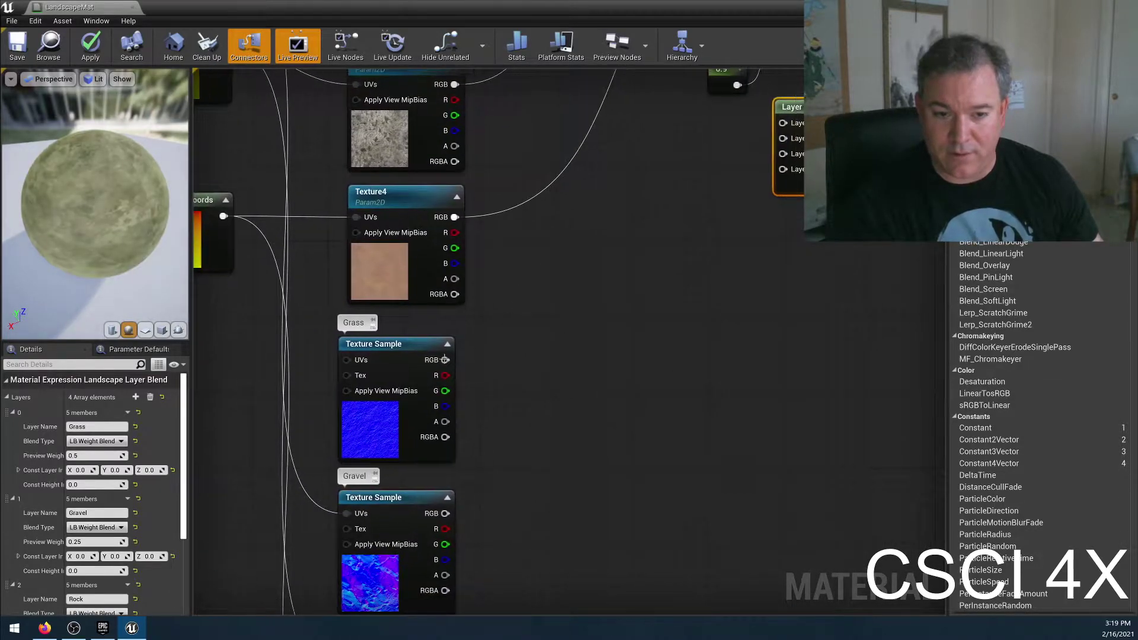
pyautogui.moveTo(445, 359); pyautogui.dragTo(783, 123)
pyautogui.moveTo(445, 513); pyautogui.dragTo(782, 139)
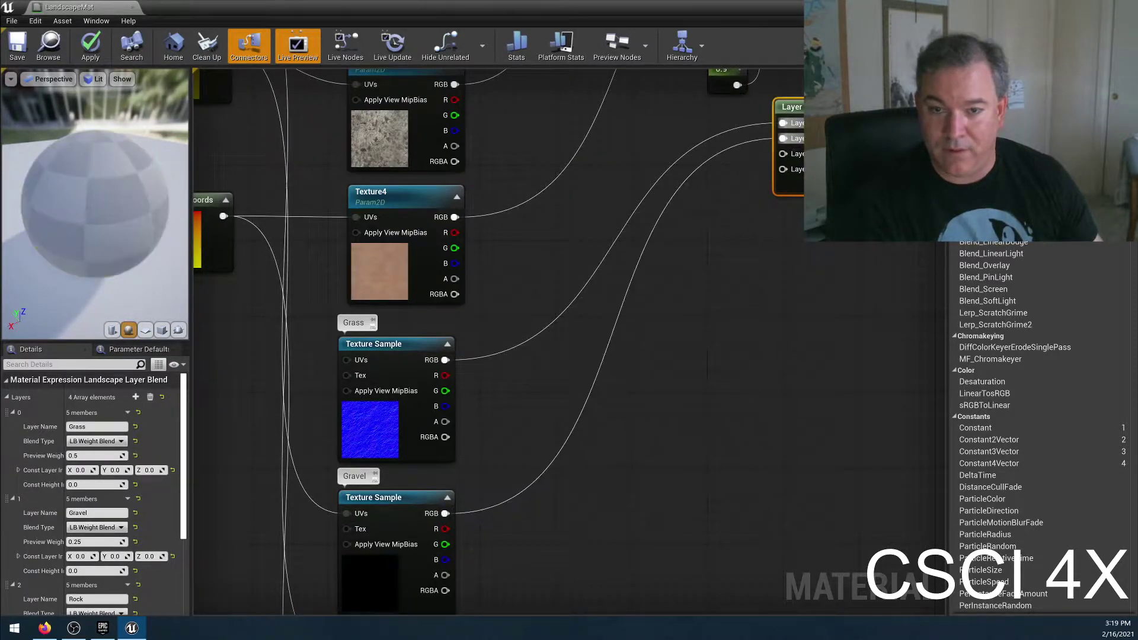
pyautogui.moveTo(738, 417); pyautogui.dragTo(795, 228, button='right')
pyautogui.moveTo(502, 476); pyautogui.dragTo(837, 198)
pyautogui.moveTo(714, 446); pyautogui.dragTo(579, 275, button='right')
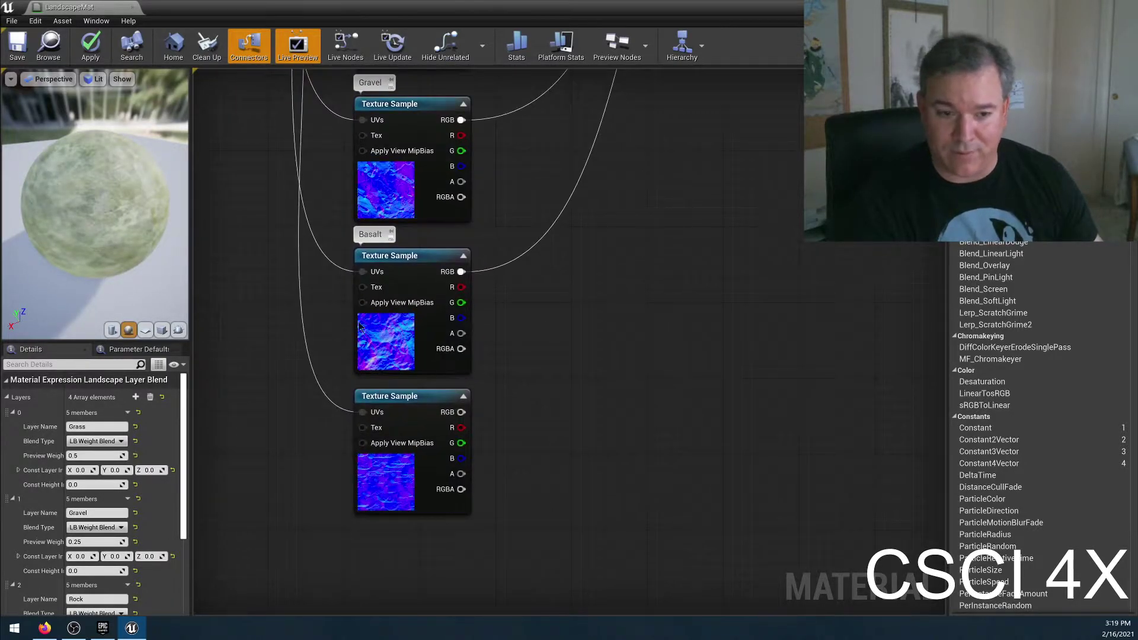
pyautogui.moveTo(462, 412); pyautogui.dragTo(685, 231)
pyautogui.moveTo(625, 330); pyautogui.dragTo(987, 53, button='right')
pyautogui.moveTo(968, 129); pyautogui.dragTo(671, 581, button='right')
# Step: Search the available material nodes for "landscape lay" and "layer blend" without adding one
pyautogui.moveTo(539, 374); pyautogui.dragTo(707, 444, button='right')
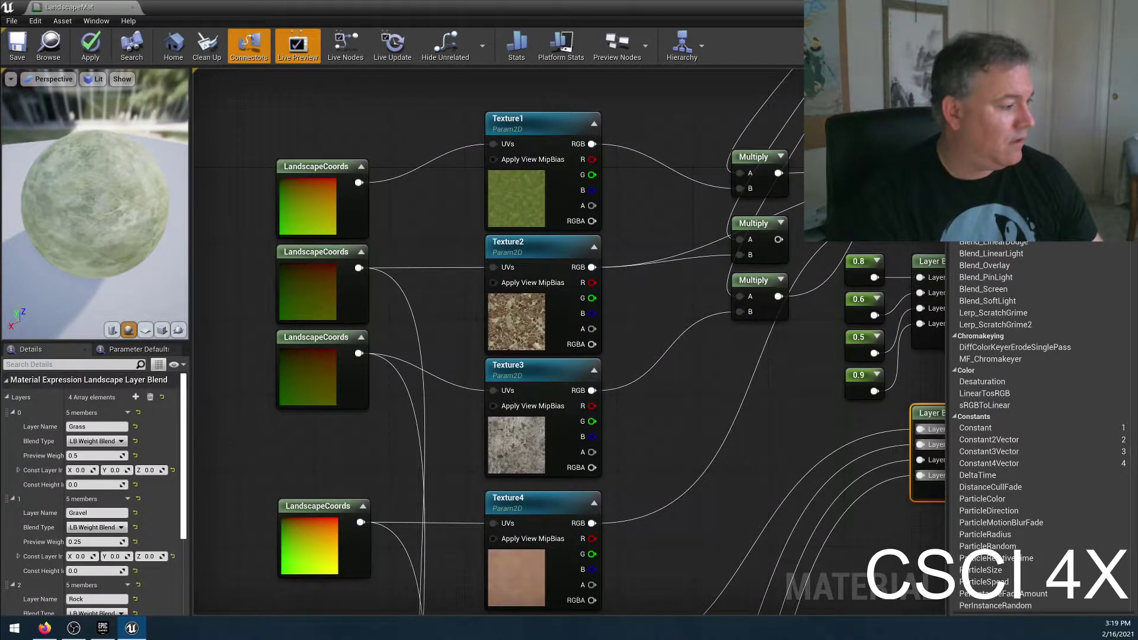
pyautogui.moveTo(815, 441); pyautogui.dragTo(450, 474, button='right')
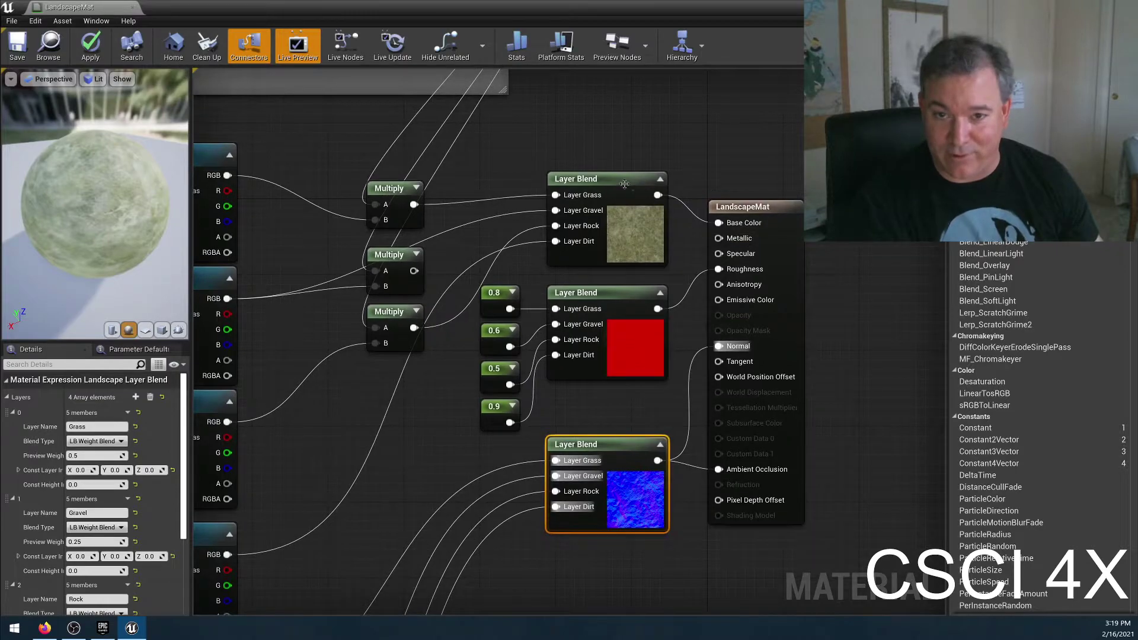
pyautogui.rightClick(627, 148)
pyautogui.write('land')
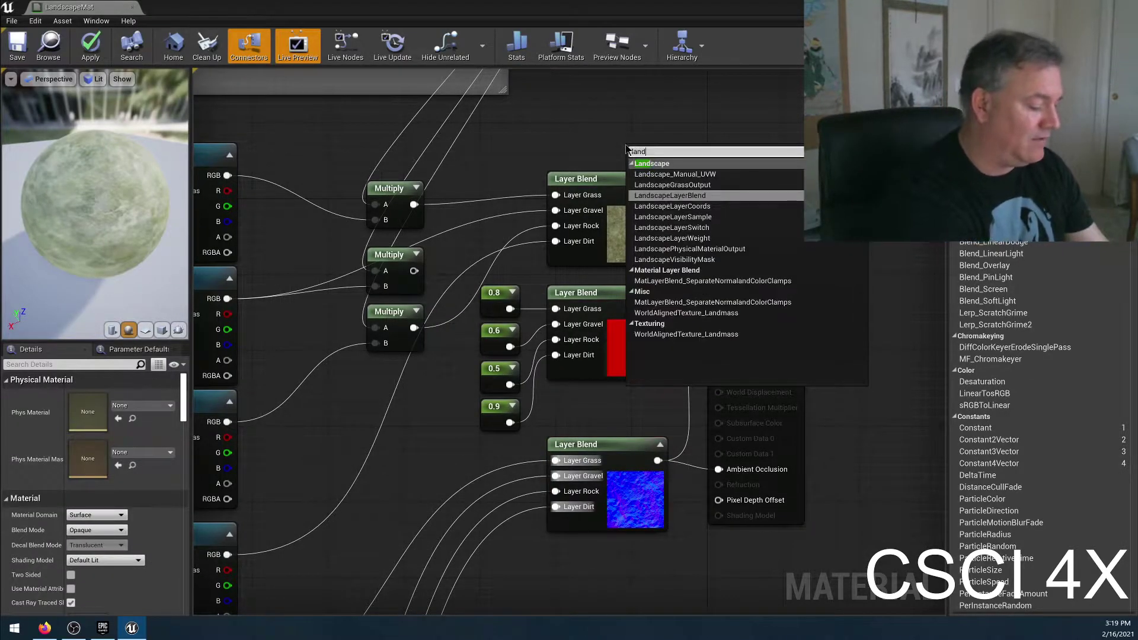
pyautogui.write('scape lay')
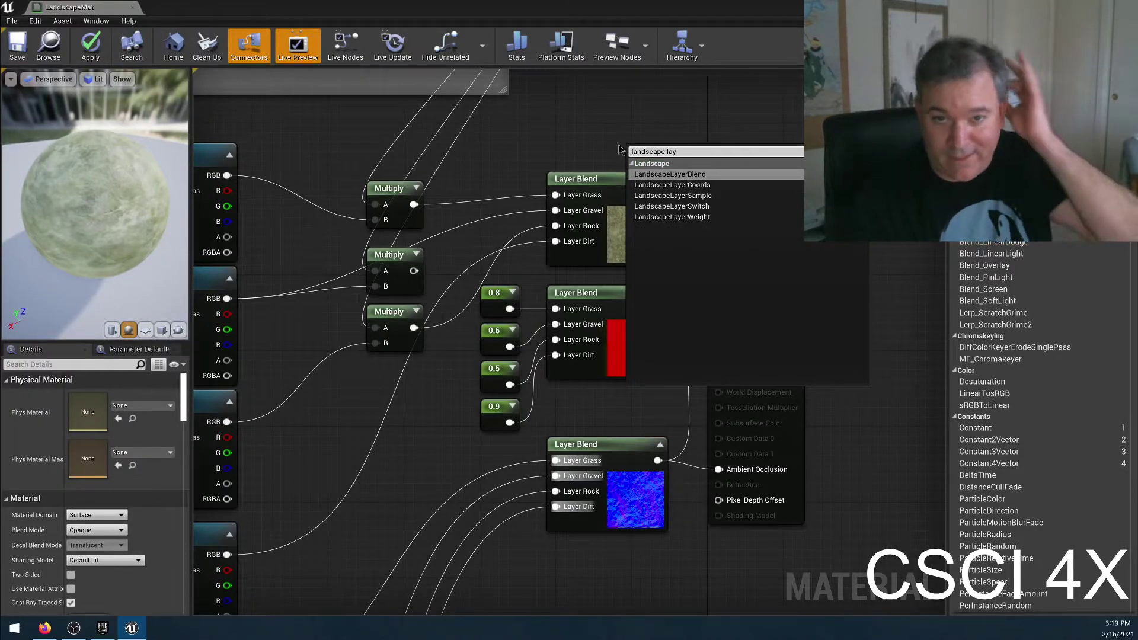
pyautogui.click(592, 144)
pyautogui.rightClick(626, 137)
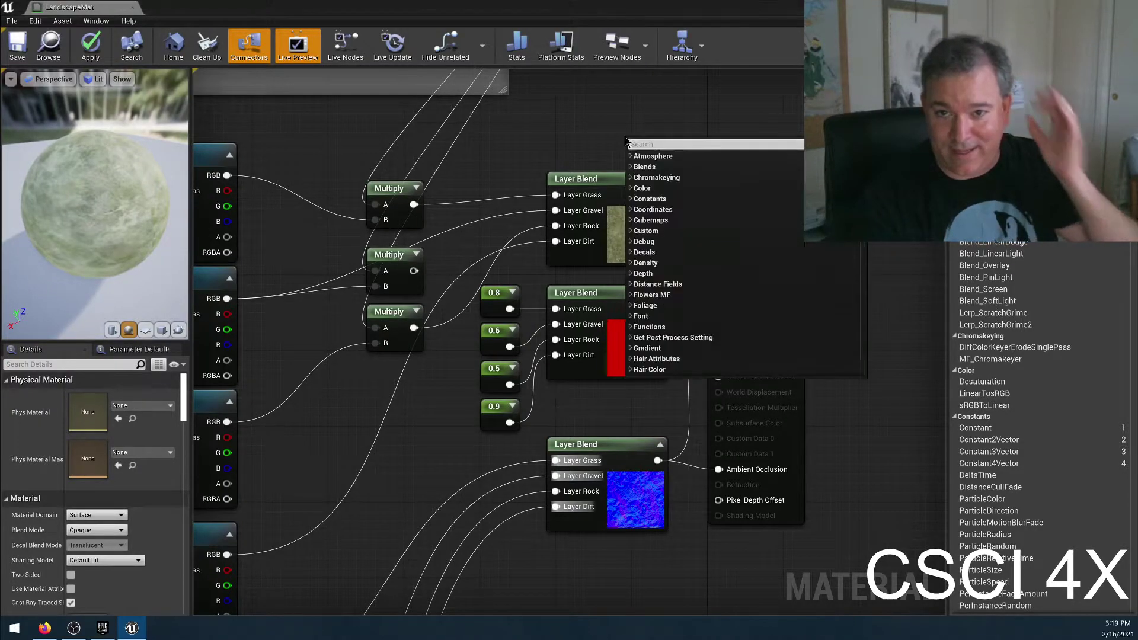
pyautogui.write('layer blend')
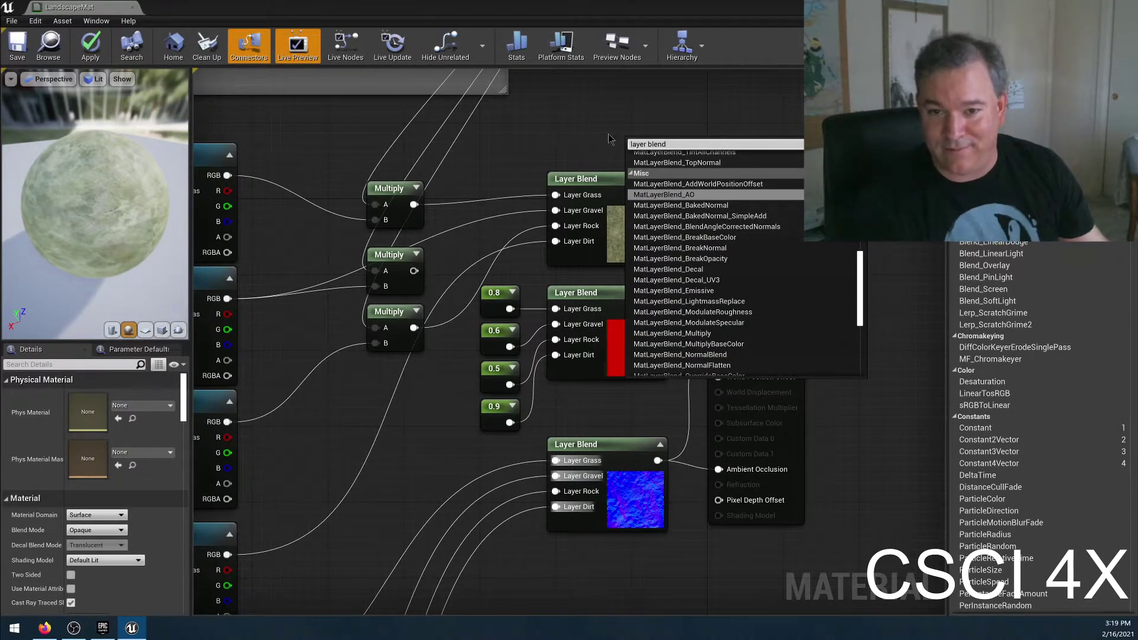
pyautogui.scroll(-6, 817, 330)
pyautogui.click(703, 96)
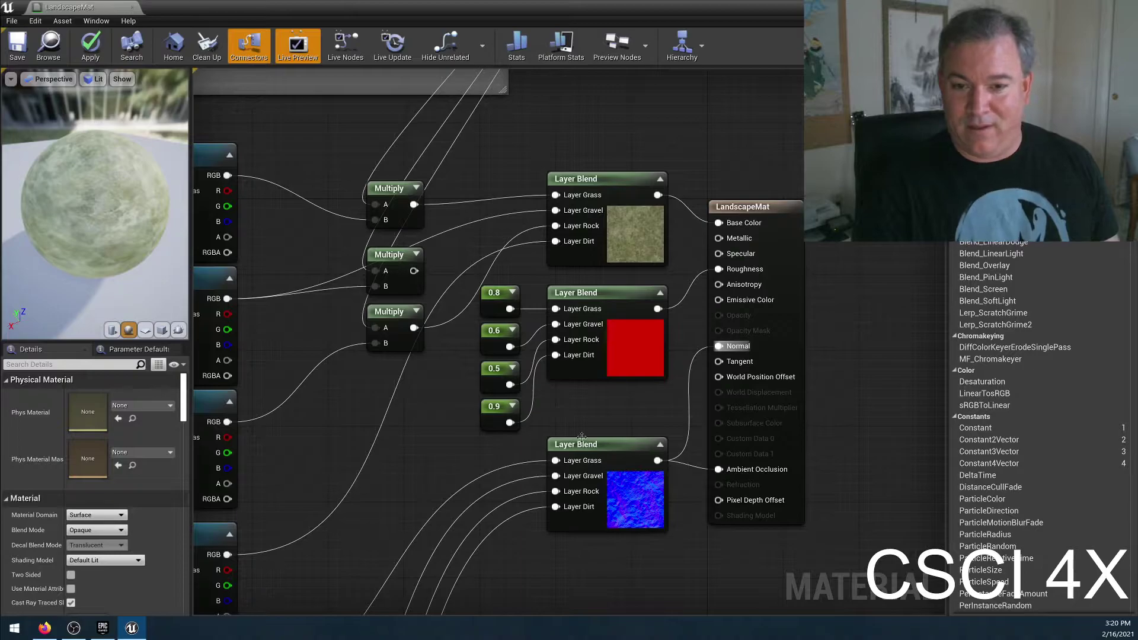
# Step: Review the extended graph, apply the LandscapeMat changes, and save the material
pyautogui.moveTo(428, 452); pyautogui.dragTo(704, 5, button='right')
pyautogui.moveTo(700, 307); pyautogui.dragTo(700, 304, button='right')
pyautogui.moveTo(697, 413); pyautogui.dragTo(583, 483, button='right')
pyautogui.moveTo(653, 225); pyautogui.dragTo(478, 616, button='right')
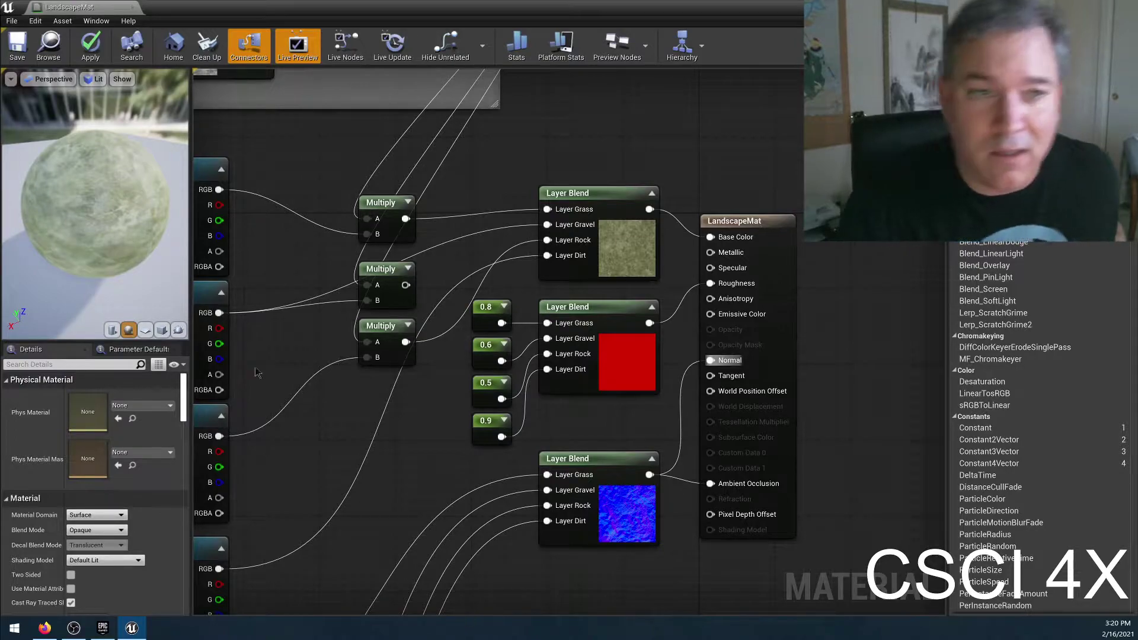
pyautogui.click(88, 48)
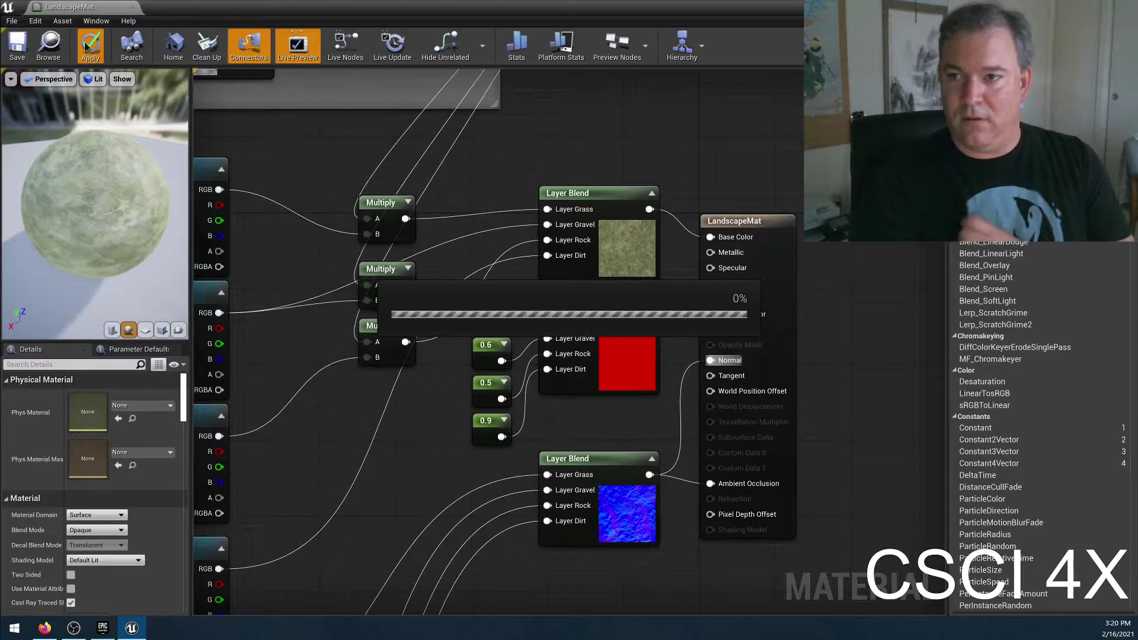
pyautogui.click(19, 47)
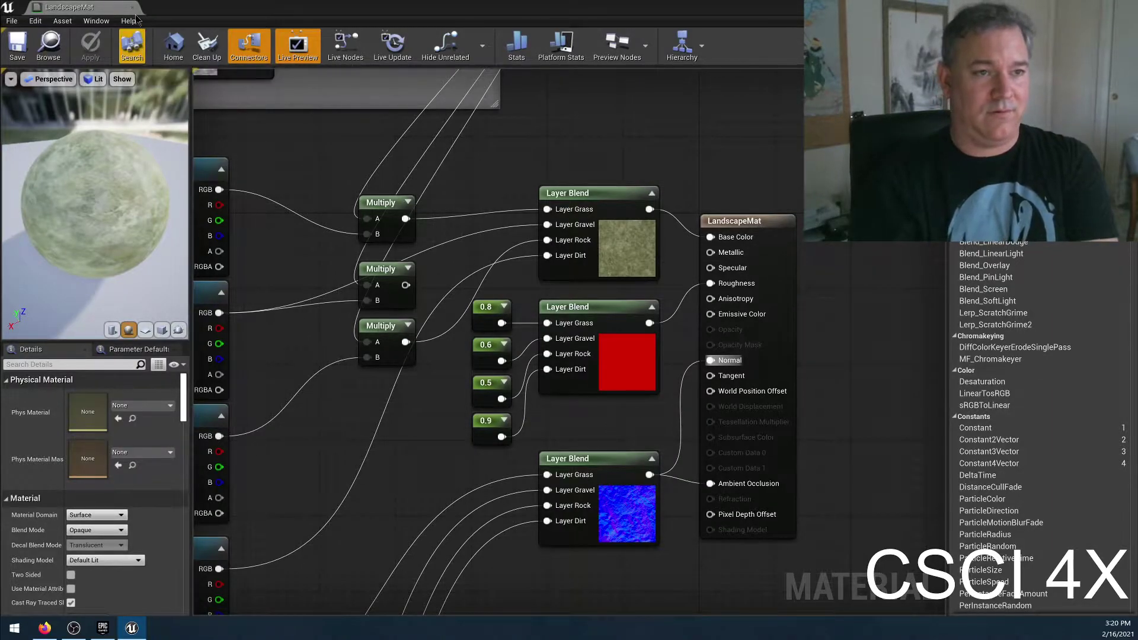
# Step: Return to the FirstPersonExampleMap level and fly over the landscape to examine the painted terrain
pyautogui.moveTo(472, 218); pyautogui.dragTo(753, 252, button='right')
pyautogui.press('w')
pyautogui.press('e')
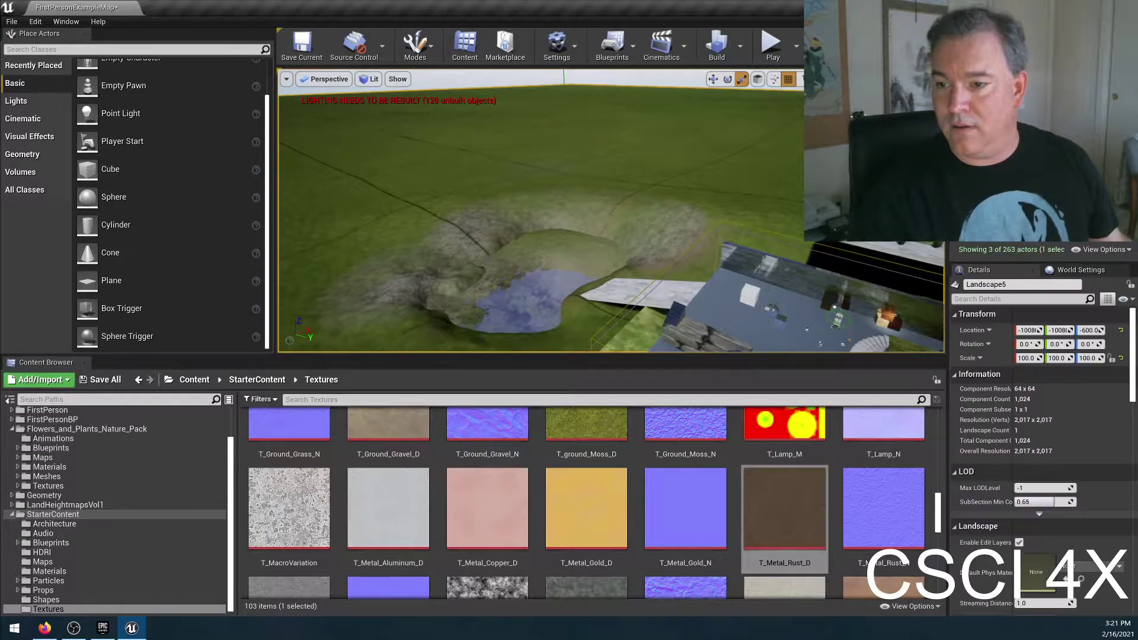
# Step: Switch to landscape editing and activate the Paint tool with its Grass, Gravel and Rock target layers
pyautogui.click(419, 50)
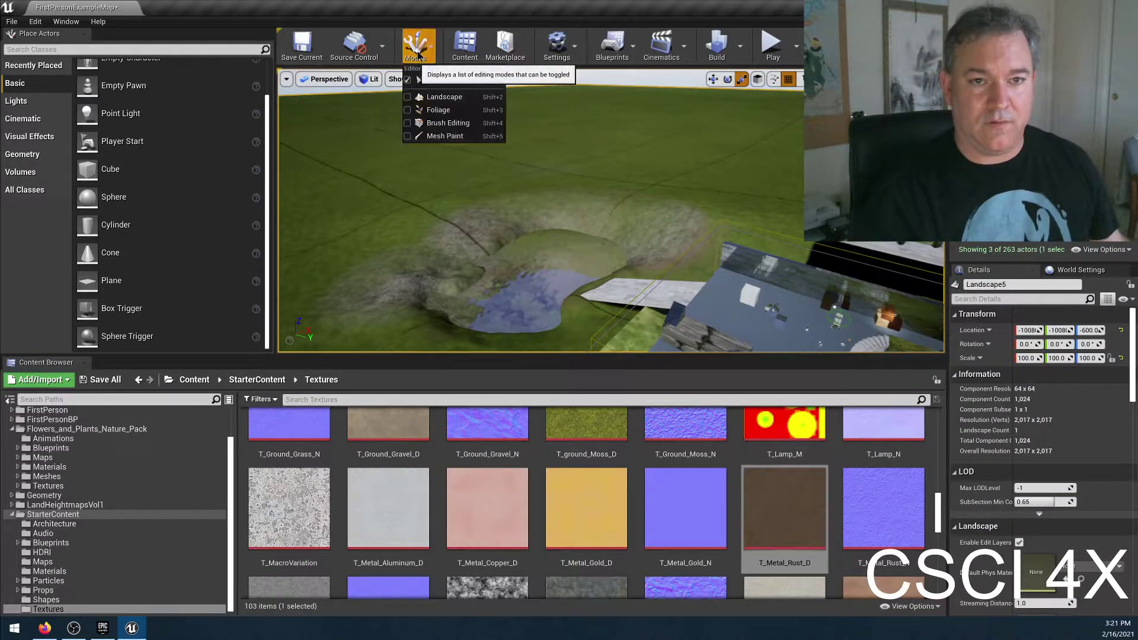
pyautogui.click(434, 99)
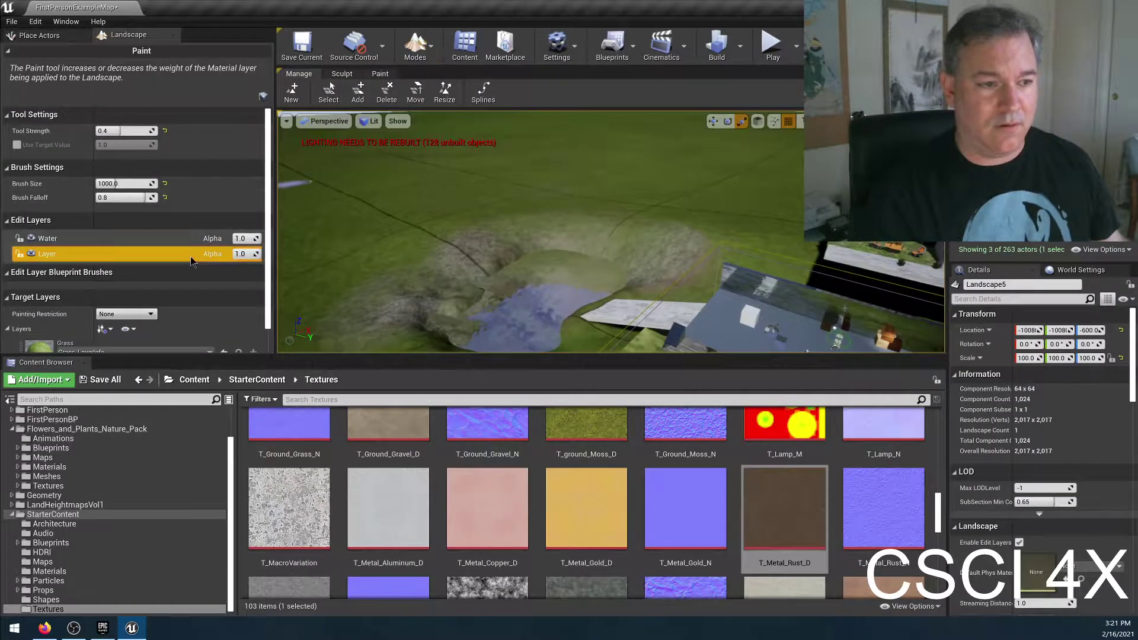
pyautogui.scroll(-4, 181, 263)
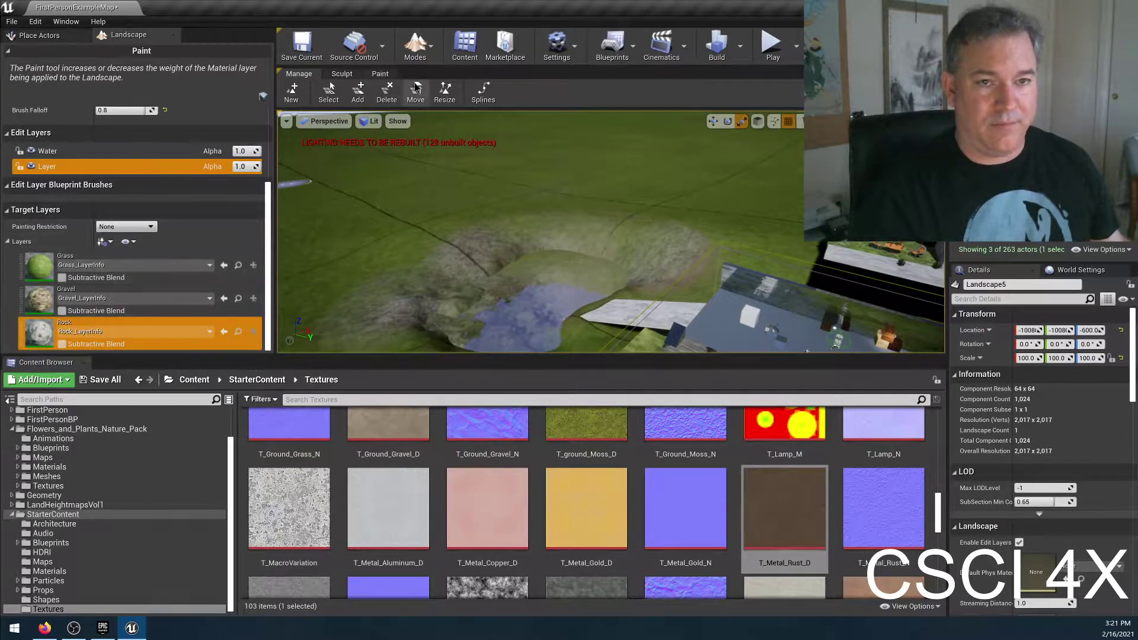
pyautogui.click(380, 74)
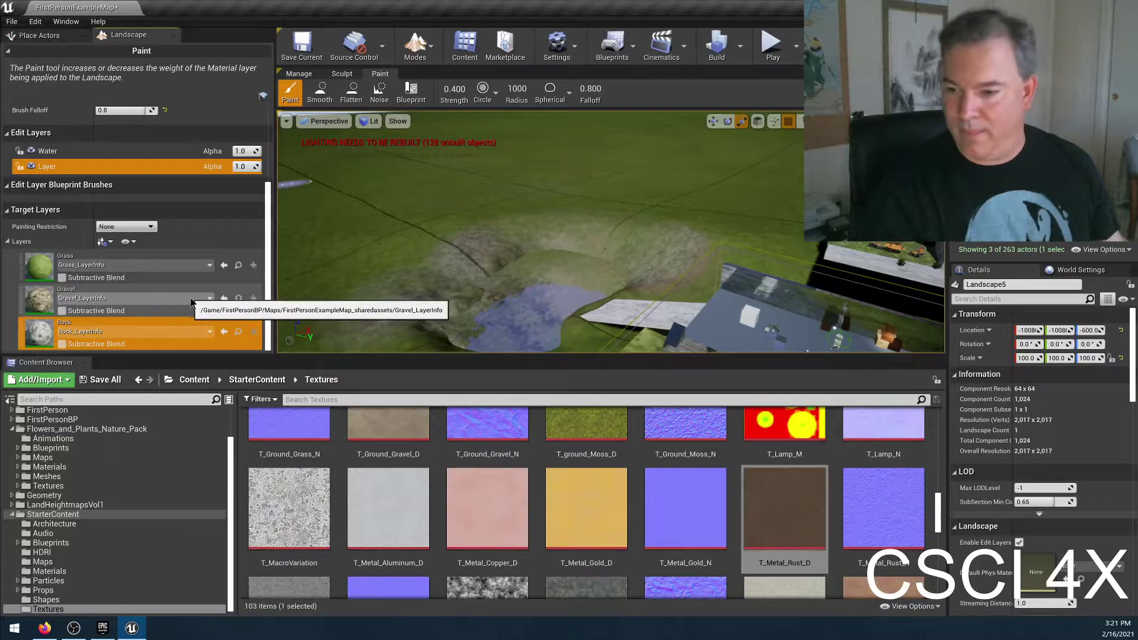
# Step: Check the landscape's assigned material and open the Bill content folder
pyautogui.scroll(-5, 1006, 483)
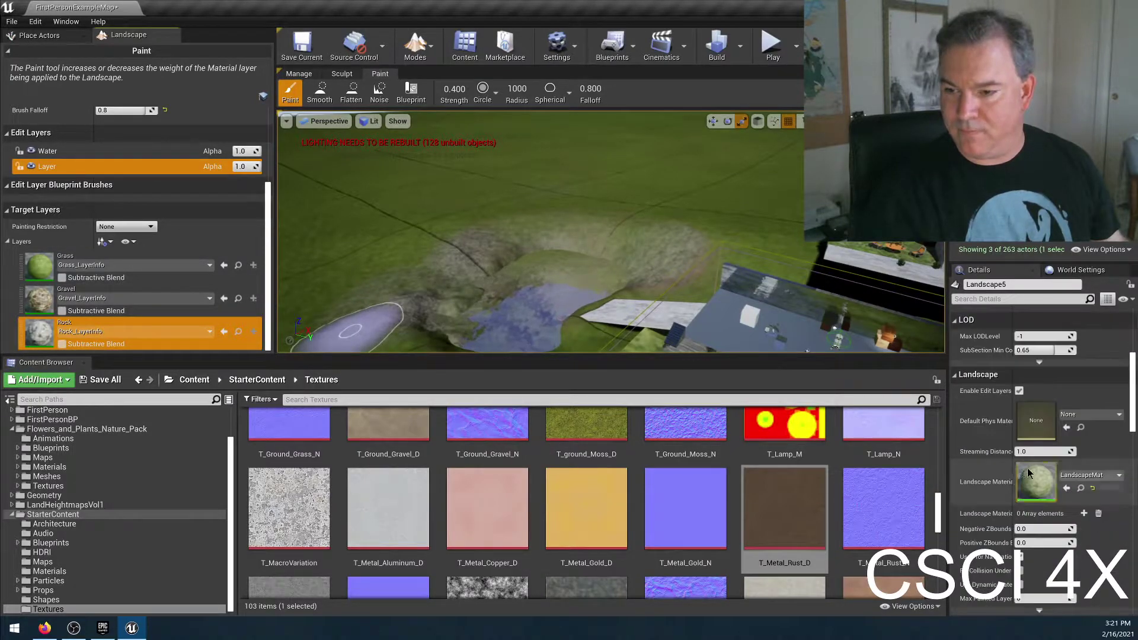
pyautogui.scroll(3, 34, 425)
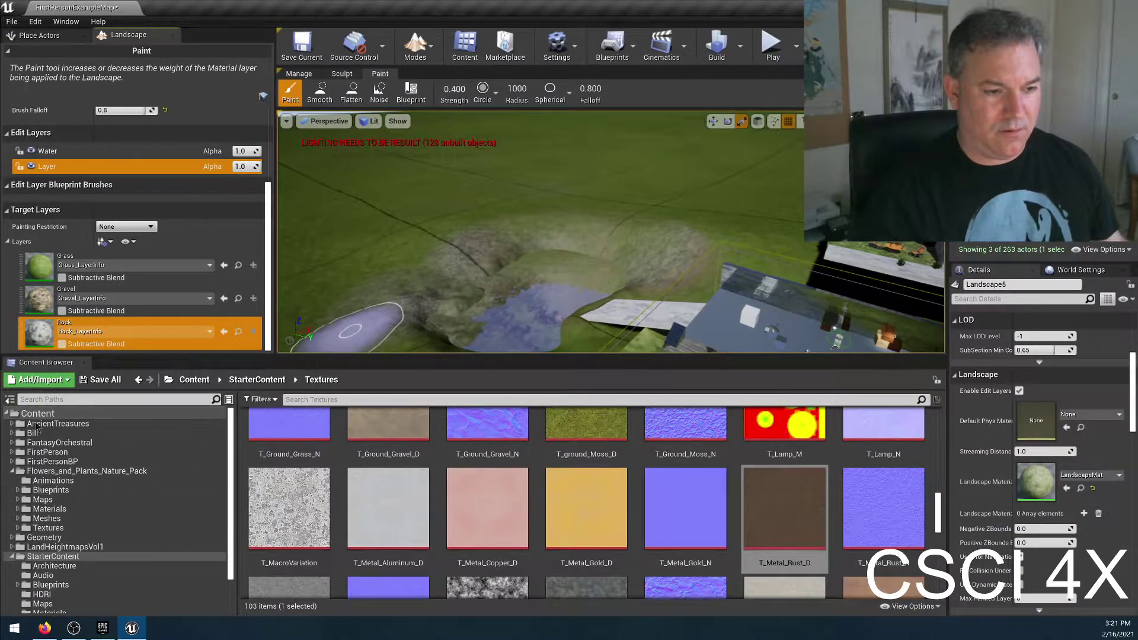
pyautogui.click(32, 433)
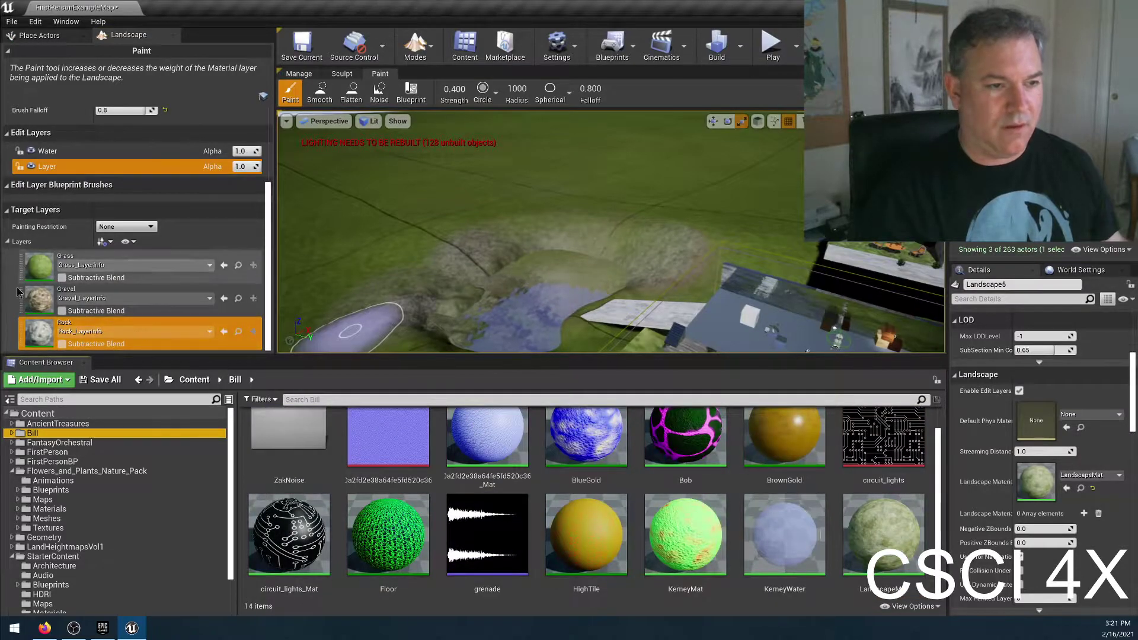
# Step: Look for the Dirt layer in the paint target layers and in the landscape management and sculpting tools
pyautogui.click(11, 245)
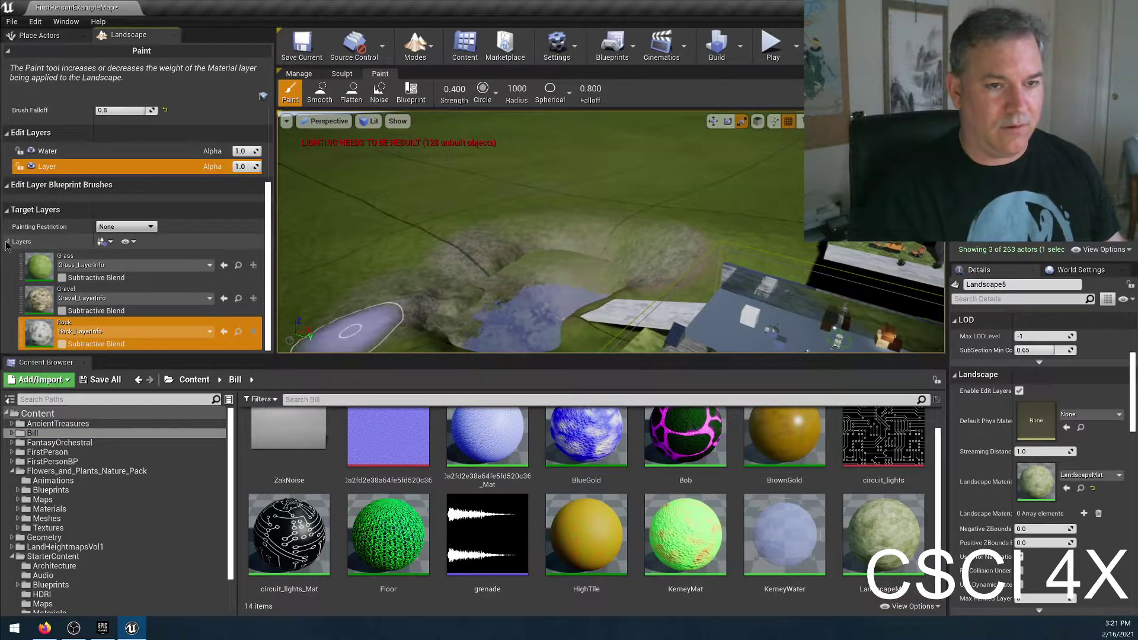
pyautogui.click(7, 243)
pyautogui.click(7, 273)
pyautogui.click(8, 274)
pyautogui.click(7, 273)
pyautogui.click(7, 321)
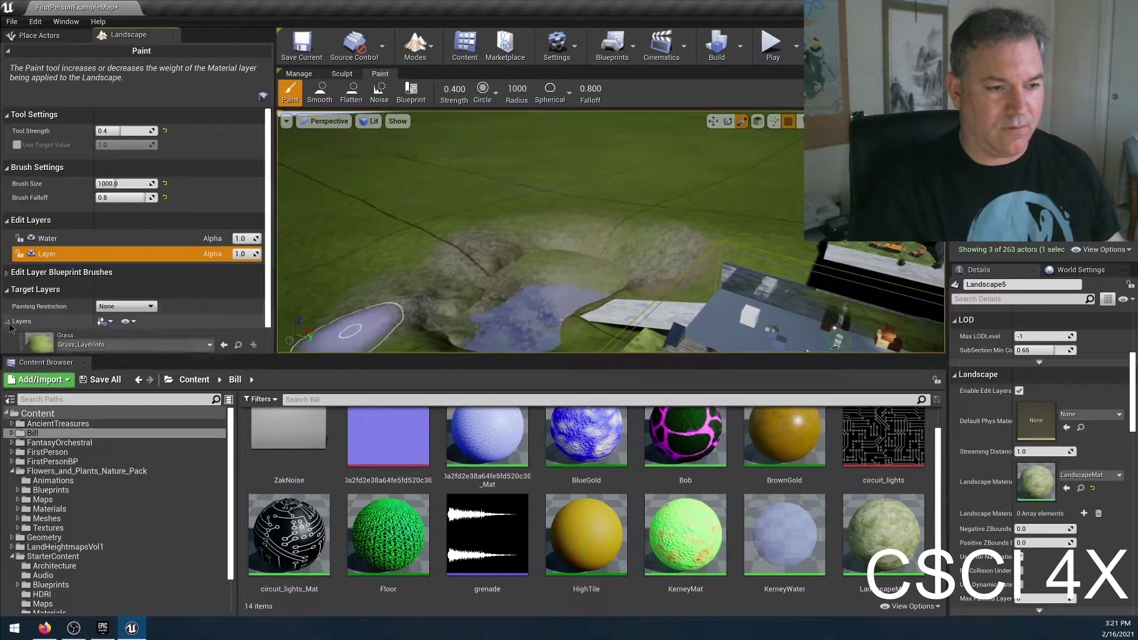
pyautogui.scroll(-3, 89, 296)
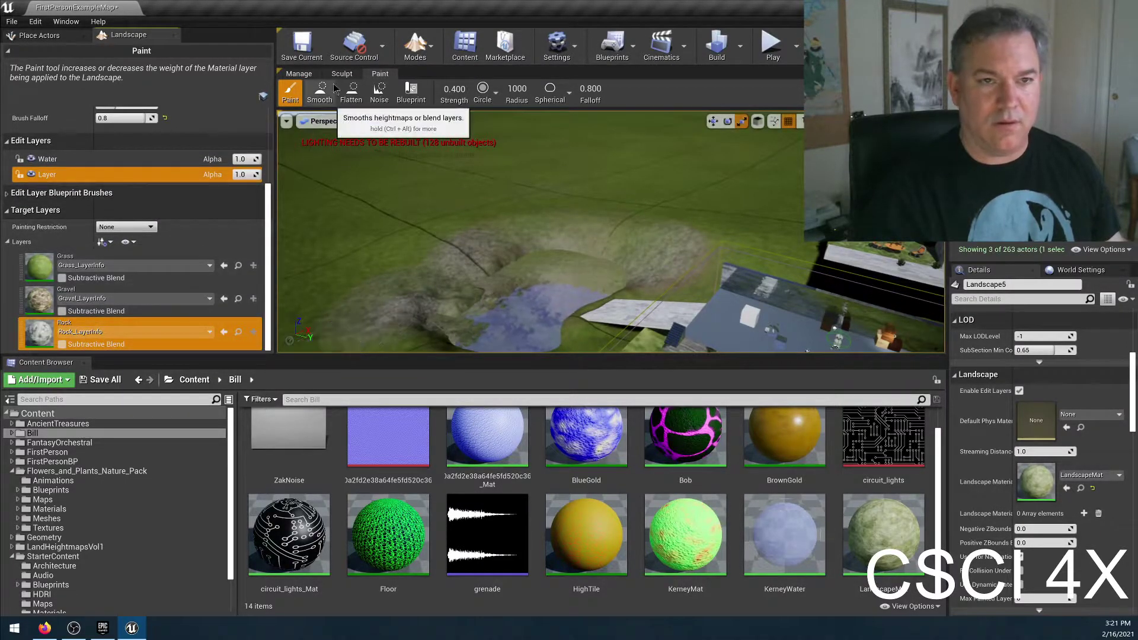
pyautogui.click(308, 77)
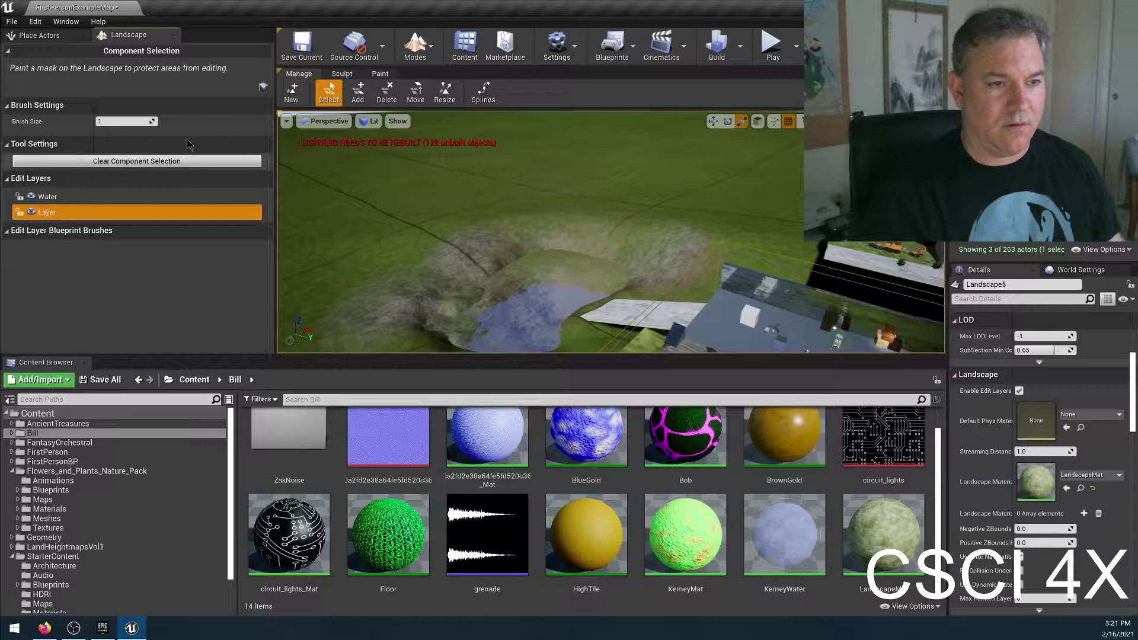
pyautogui.click(343, 73)
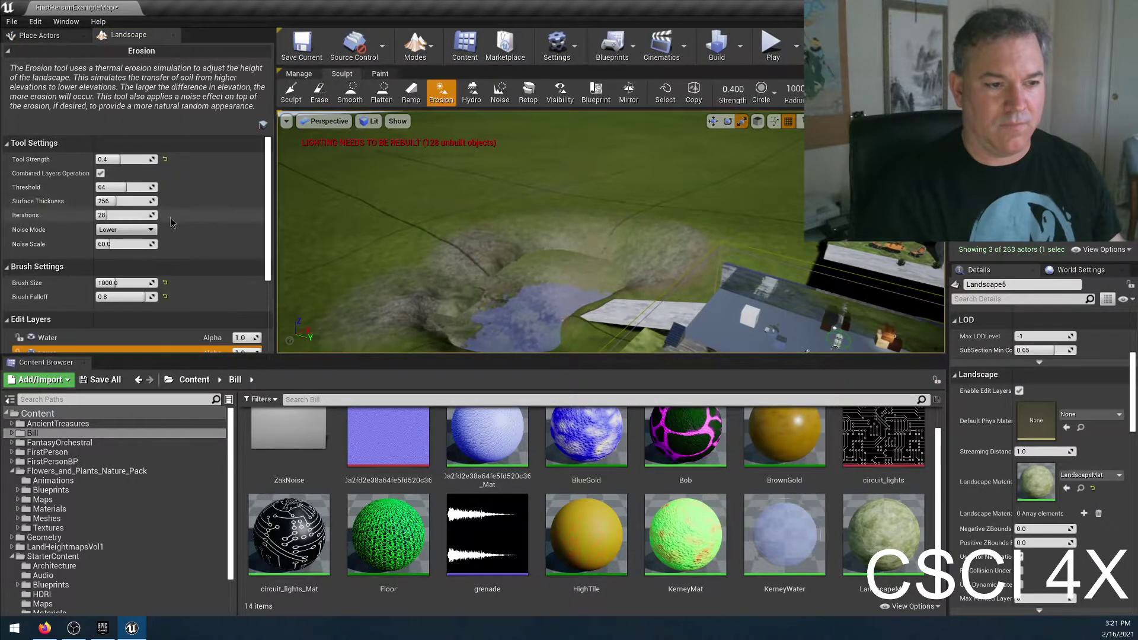
pyautogui.scroll(-3, 172, 222)
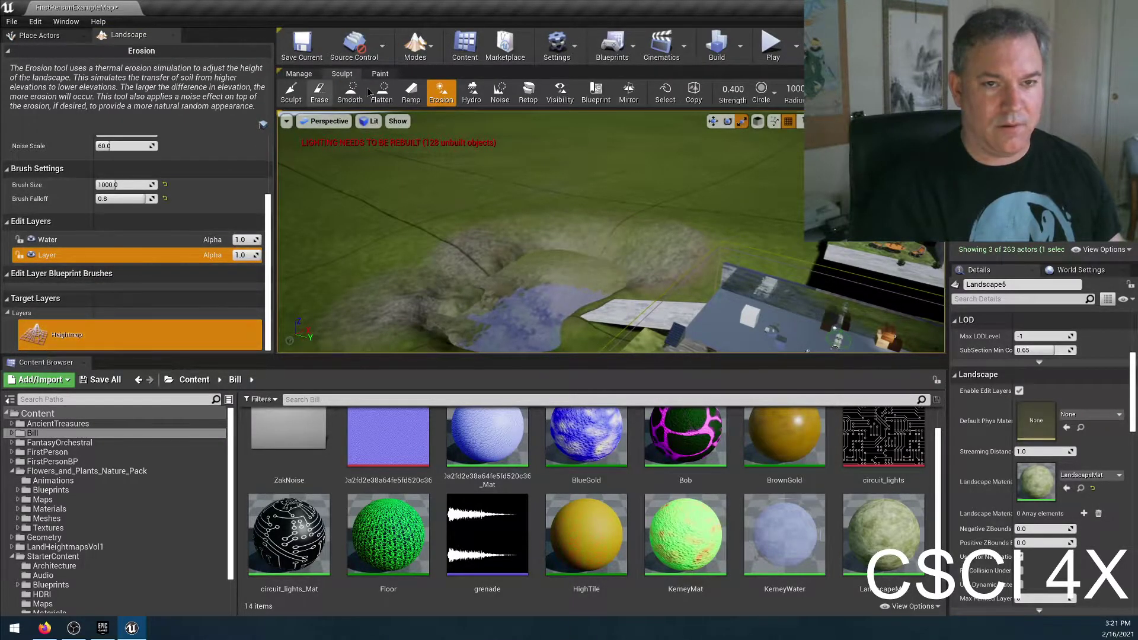
pyautogui.click(380, 74)
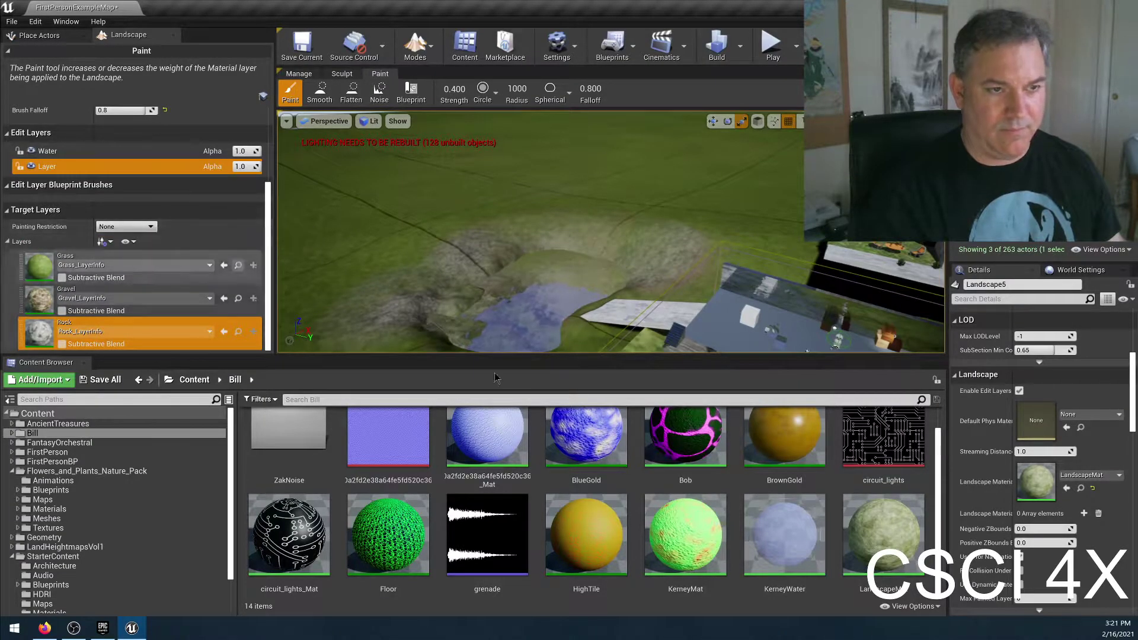
# Step: Reassign LandscapeMat as the landscape material and paint the Gravel layer on the ground around the pond
pyautogui.moveTo(884, 533); pyautogui.dragTo(1034, 485)
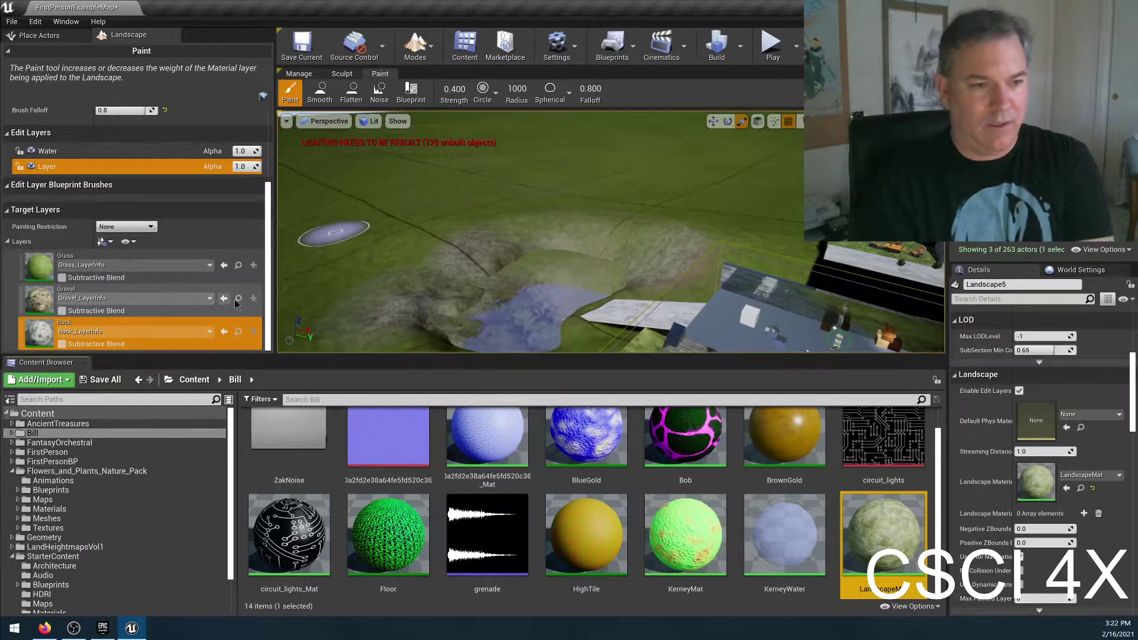
pyautogui.click(254, 264)
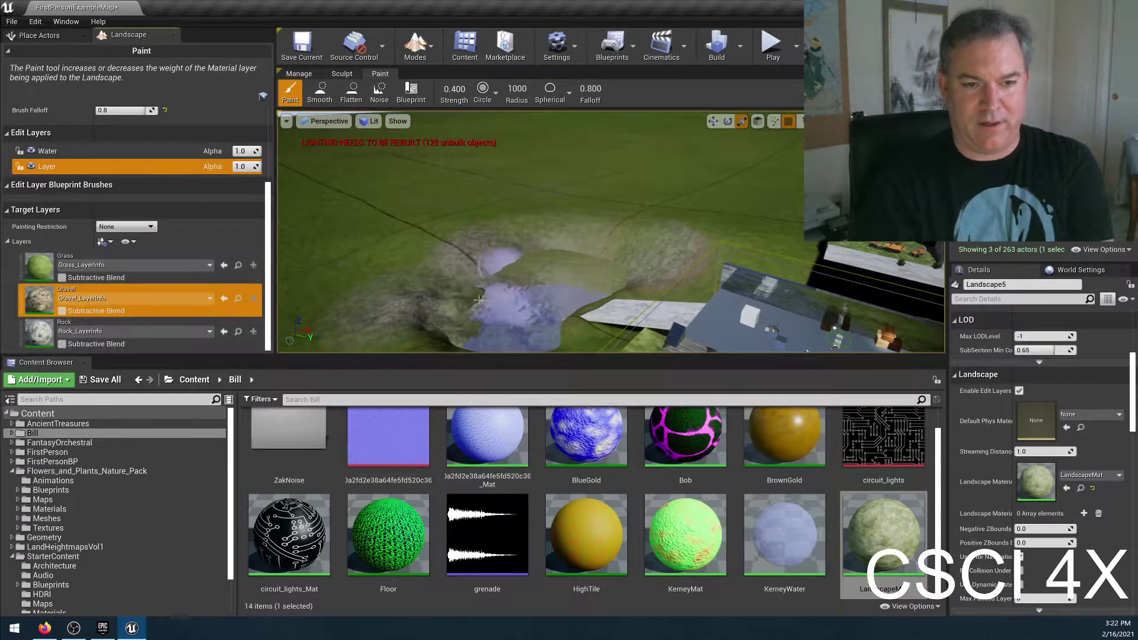
pyautogui.click(148, 294)
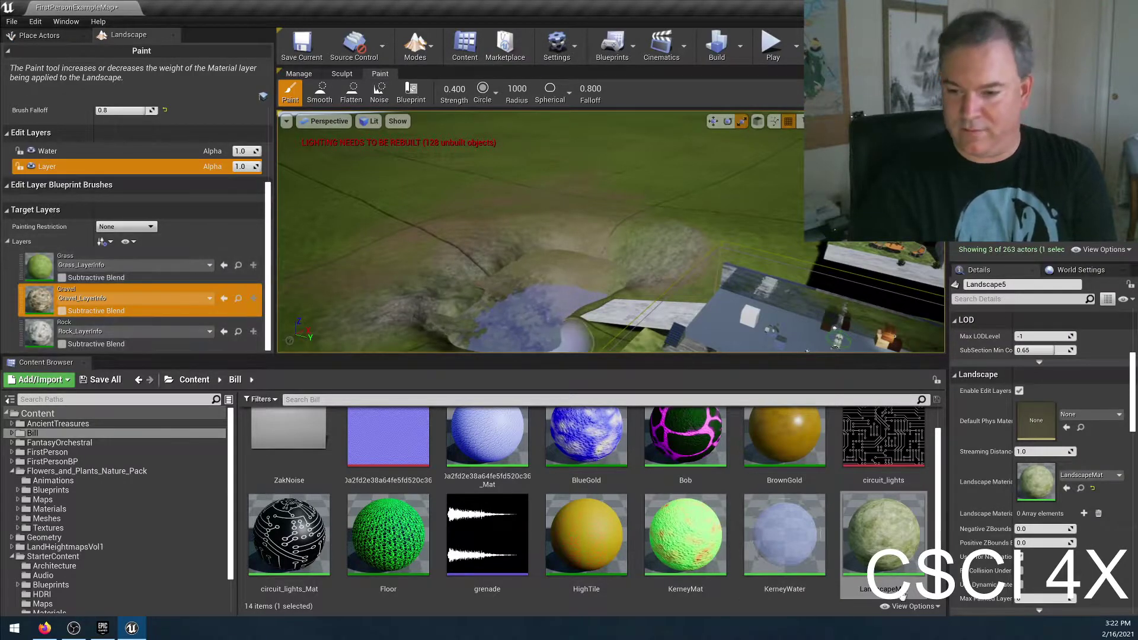
# Step: Check the Dirt inputs of LandscapeMat's Layer Blend nodes, and re-examine the landscape's target layers
pyautogui.doubleClick(882, 517)
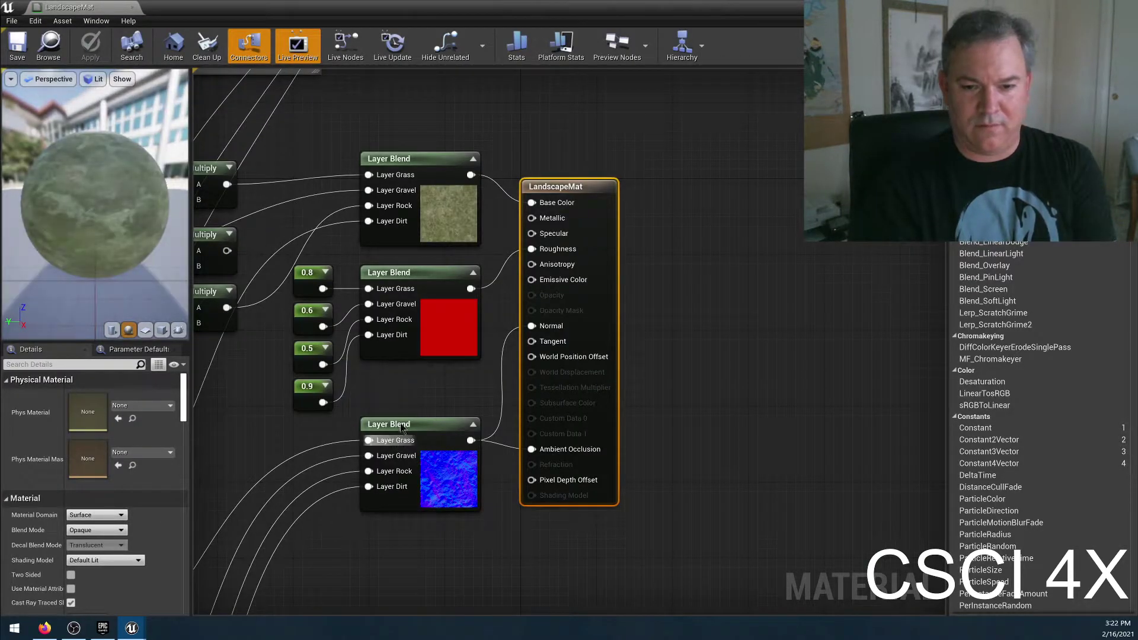
pyautogui.click(132, 7)
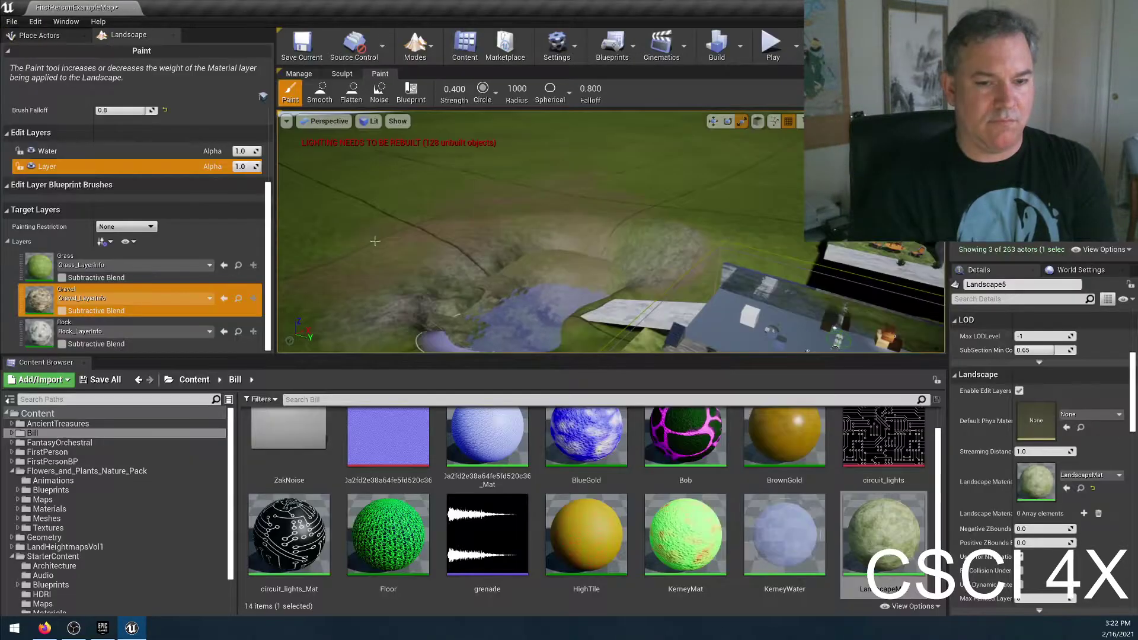
pyautogui.moveTo(415, 228); pyautogui.dragTo(338, 242, button='right')
pyautogui.scroll(1, 18, 190)
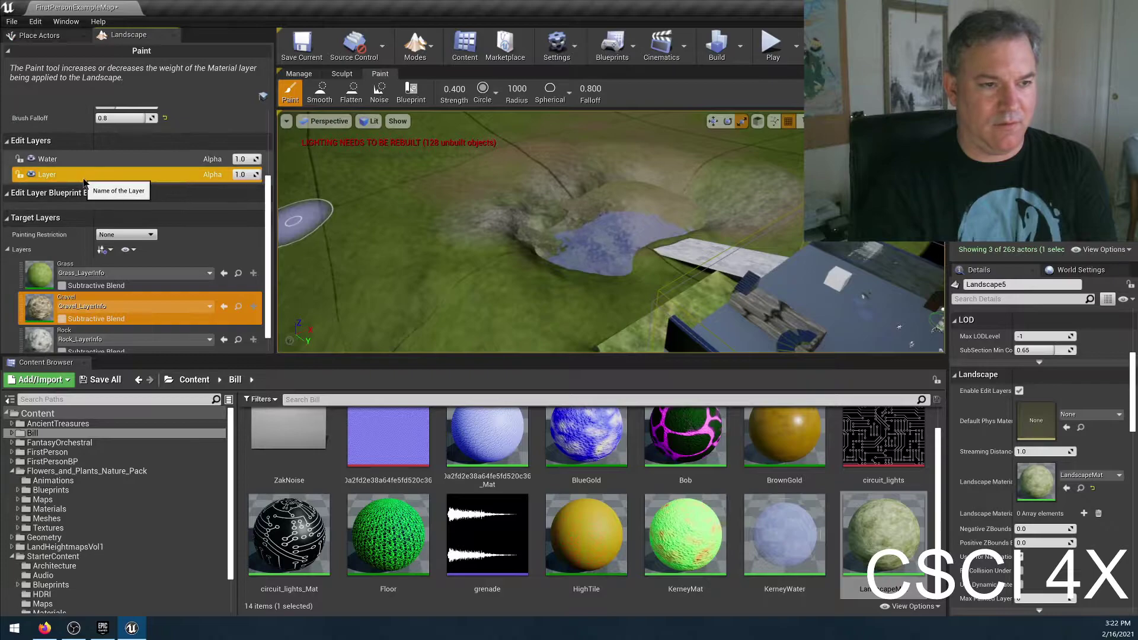
pyautogui.scroll(-1, 118, 255)
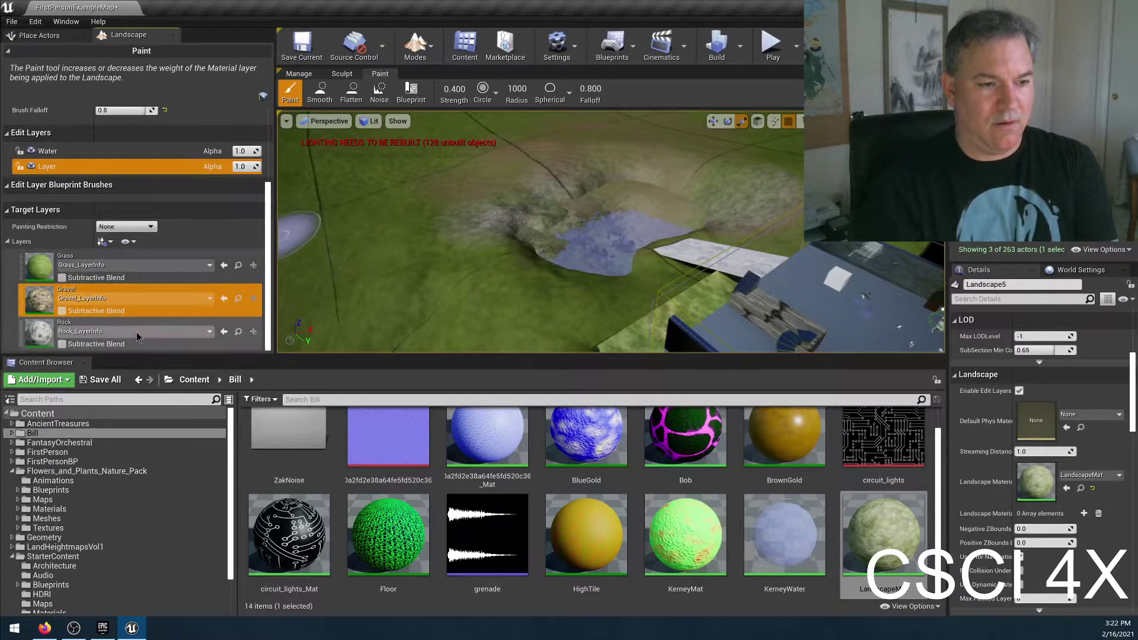
# Step: Examine the visibility, sorting and painting restriction options of the target layers
pyautogui.click(126, 240)
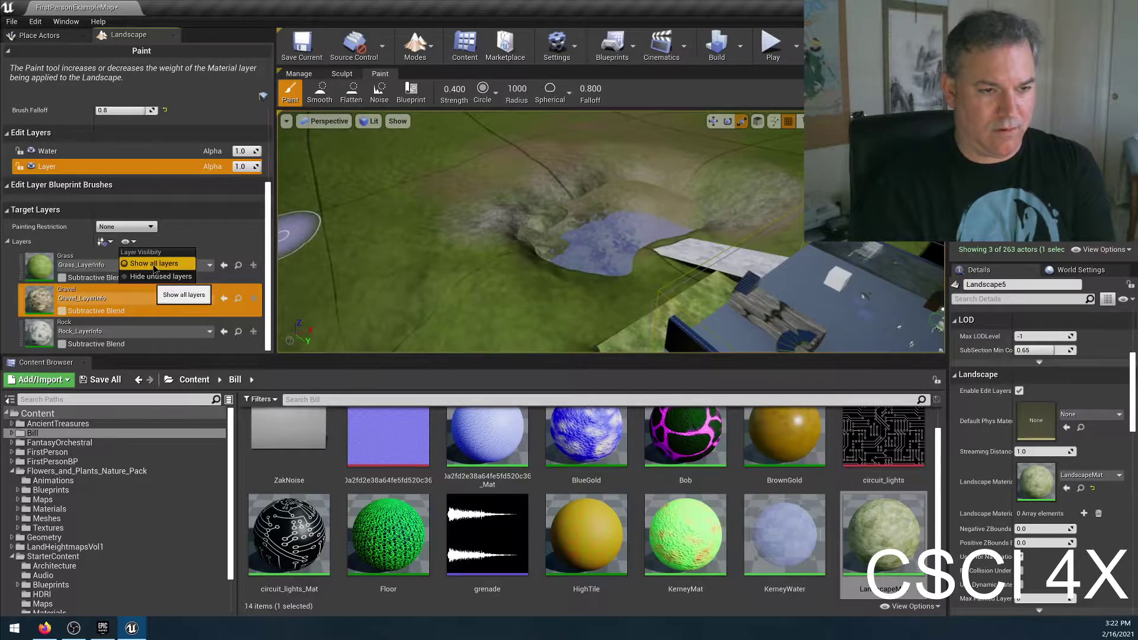
pyautogui.click(104, 242)
pyautogui.click(118, 263)
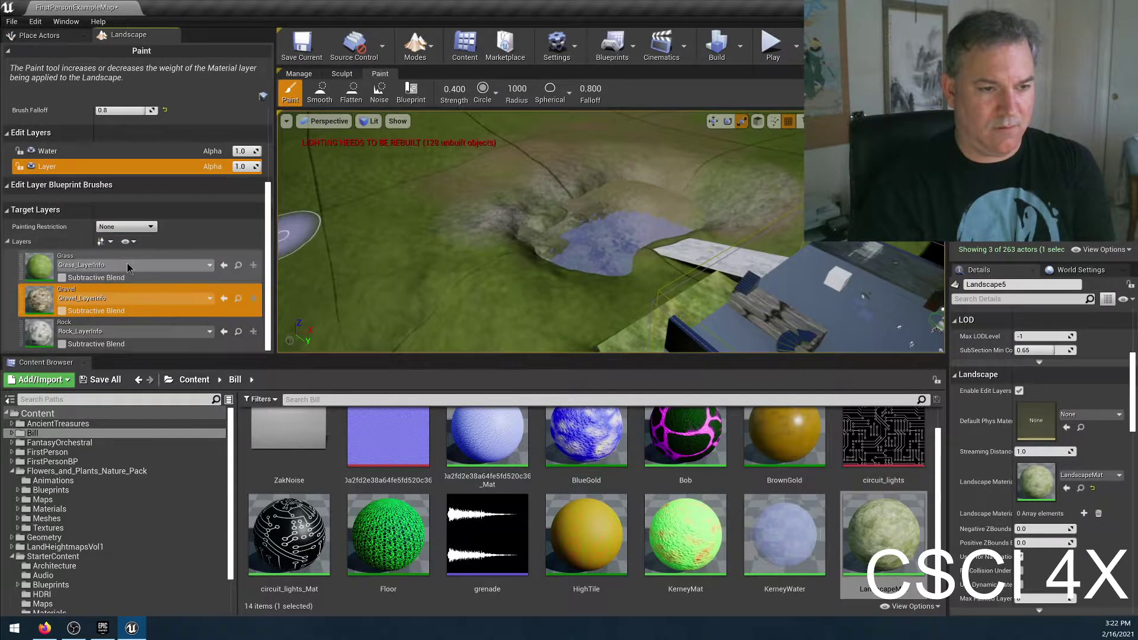
pyautogui.click(104, 241)
pyautogui.click(136, 227)
pyautogui.click(141, 227)
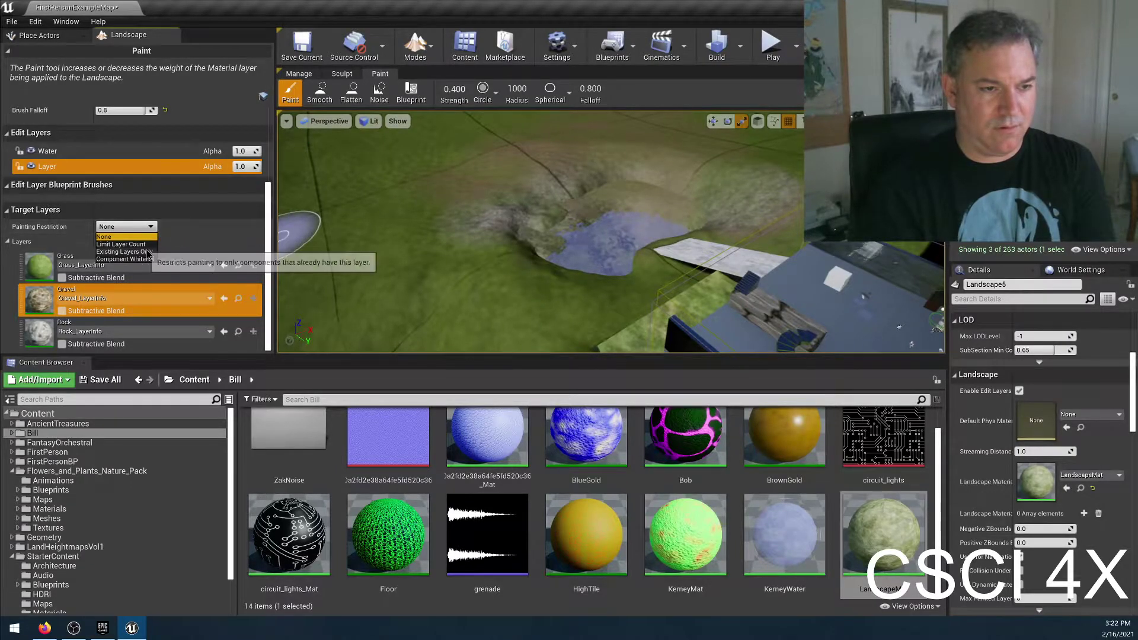
pyautogui.click(83, 209)
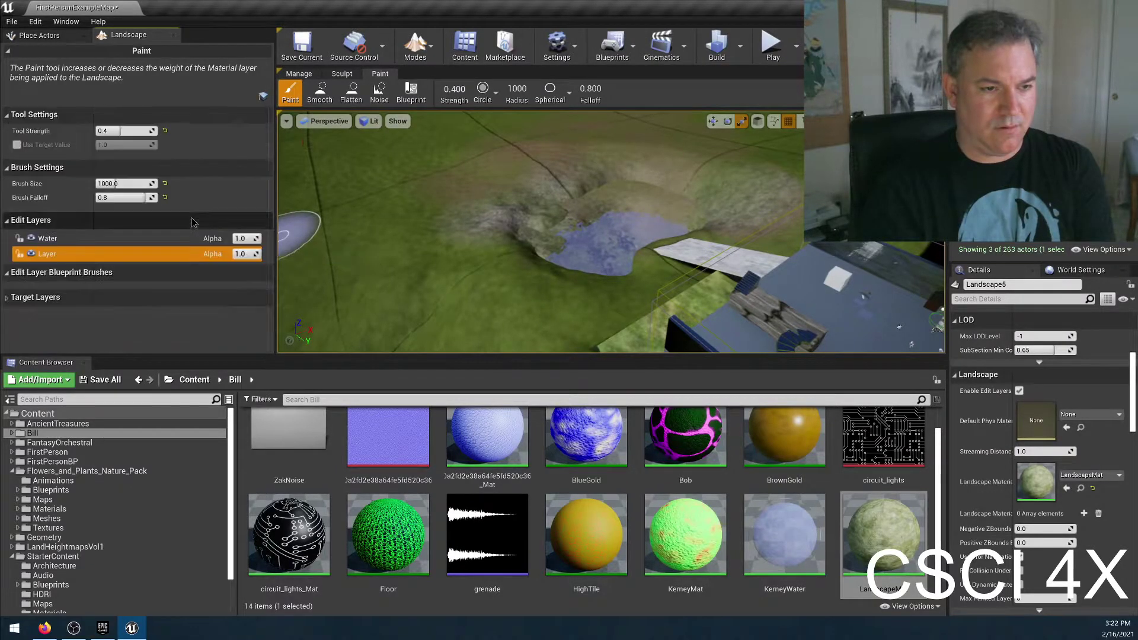
# Step: Paint a Gravel stroke and a Rock stroke on the open grass beside the pond
pyautogui.click(83, 301)
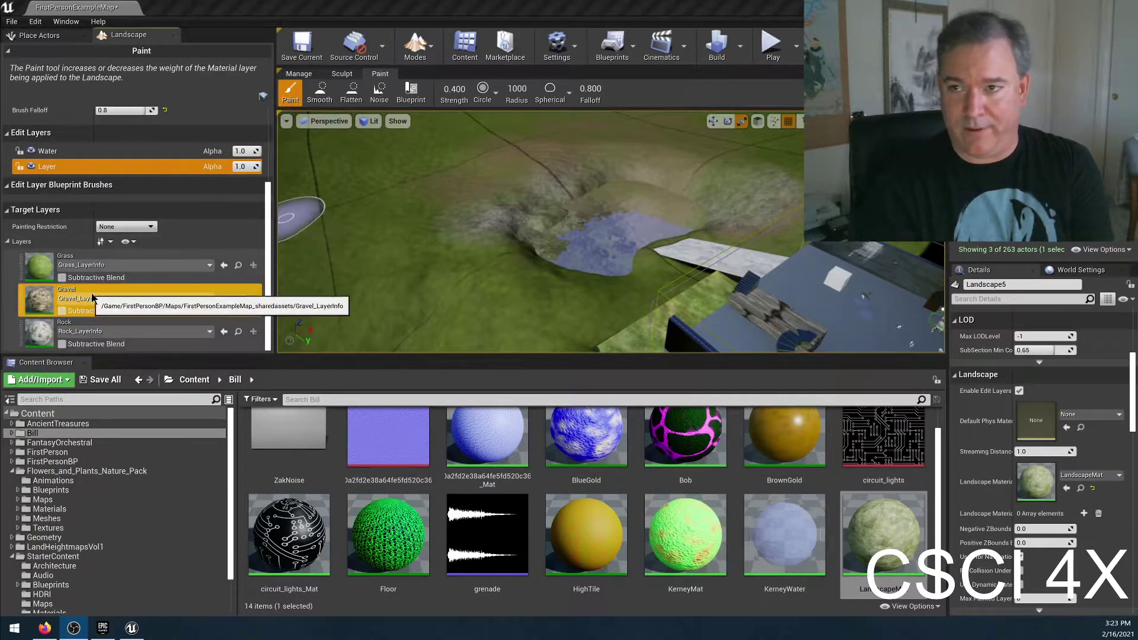
pyautogui.moveTo(385, 268)
pyautogui.mouseDown()
pyautogui.moveTo(376, 231)
pyautogui.moveTo(439, 158)
pyautogui.mouseUp()
pyautogui.click(119, 326)
pyautogui.moveTo(390, 203)
pyautogui.mouseDown()
pyautogui.moveTo(491, 152)
pyautogui.moveTo(384, 270)
pyautogui.moveTo(423, 192)
pyautogui.moveTo(374, 243)
pyautogui.mouseUp()
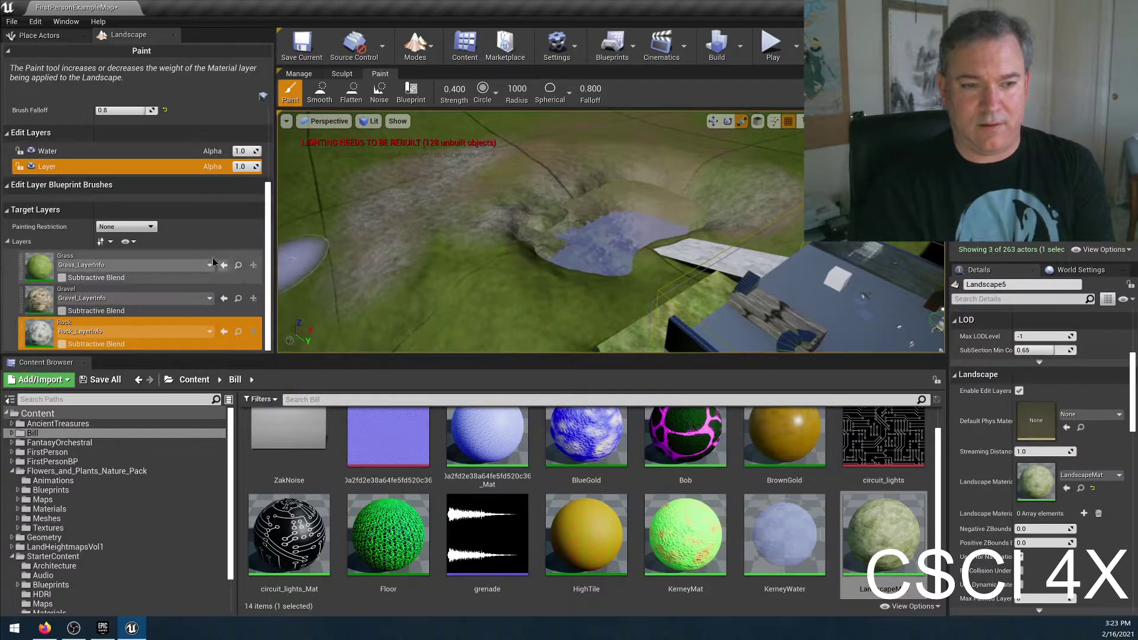
# Step: Paint the Grass layer over parts of the fresh rock and gravel strokes beside the pond
pyautogui.click(60, 265)
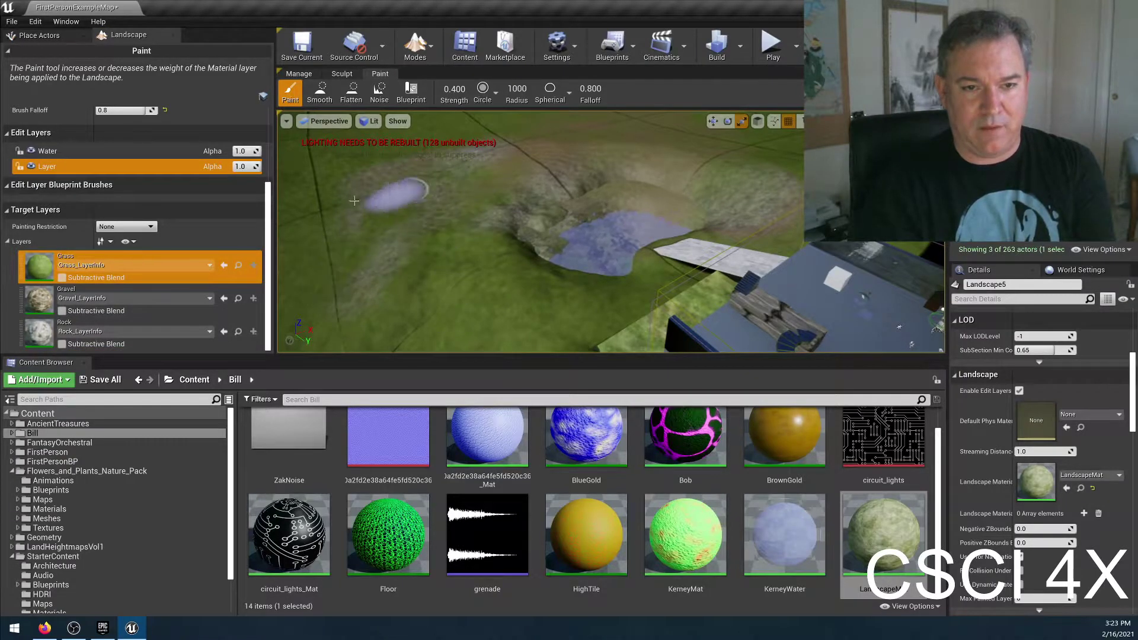
pyautogui.moveTo(487, 159)
pyautogui.mouseDown()
pyautogui.moveTo(381, 267)
pyautogui.moveTo(453, 186)
pyautogui.moveTo(465, 190)
pyautogui.moveTo(478, 153)
pyautogui.moveTo(408, 158)
pyautogui.moveTo(487, 137)
pyautogui.moveTo(323, 123)
pyautogui.mouseUp()
pyautogui.moveTo(332, 178)
pyautogui.mouseDown(button='right')
pyautogui.moveTo(367, 133)
pyautogui.moveTo(379, 140)
pyautogui.mouseUp(button='right')
# Step: Fly over the hills, the buildings and the pond to inspect the landscape
pyautogui.moveTo(572, 128)
pyautogui.mouseDown(button='right')
pyautogui.moveTo(573, 154)
pyautogui.moveTo(584, 121)
pyautogui.moveTo(572, 122)
pyautogui.mouseUp(button='right')
pyautogui.moveTo(572, 178); pyautogui.dragTo(483, 180, button='right')
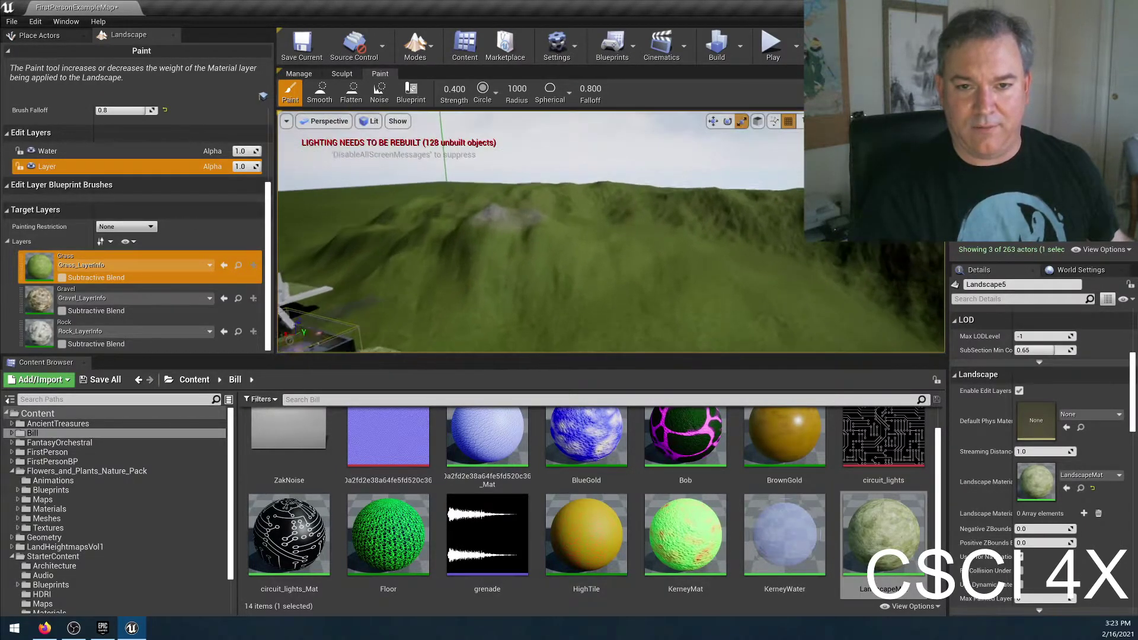
pyautogui.moveTo(569, 141); pyautogui.dragTo(570, 151, button='right')
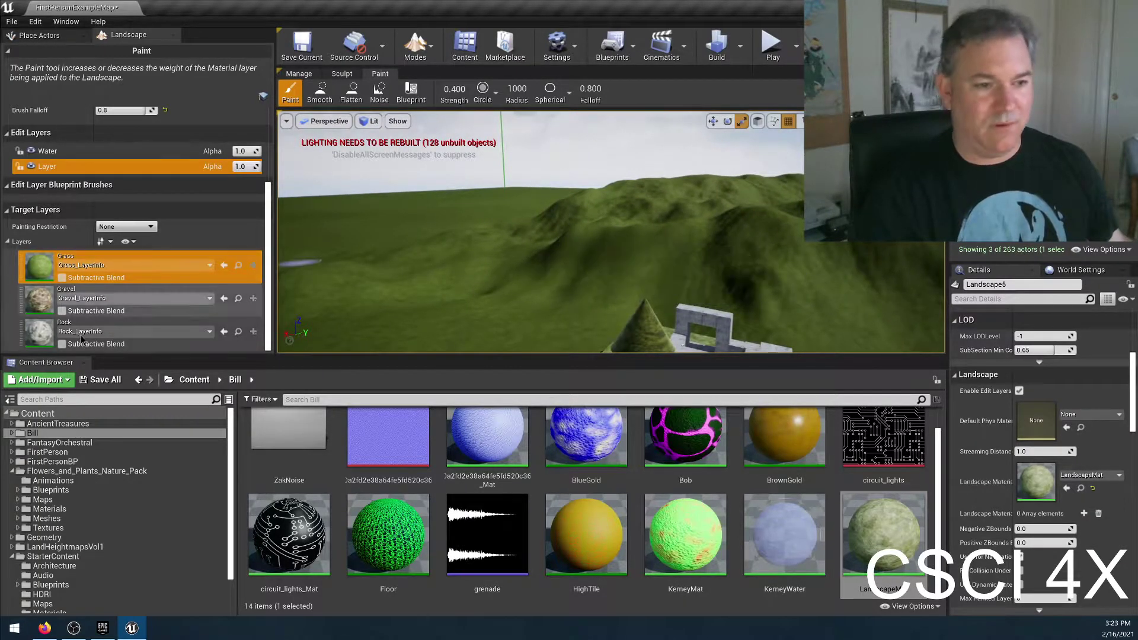
pyautogui.moveTo(635, 266); pyautogui.dragTo(866, 231, button='right')
pyautogui.moveTo(664, 237); pyautogui.dragTo(546, 261, button='right')
pyautogui.moveTo(635, 266)
pyautogui.mouseDown(button='right')
pyautogui.moveTo(629, 243)
pyautogui.moveTo(643, 303)
pyautogui.moveTo(715, 297)
pyautogui.moveTo(612, 264)
pyautogui.mouseUp(button='right')
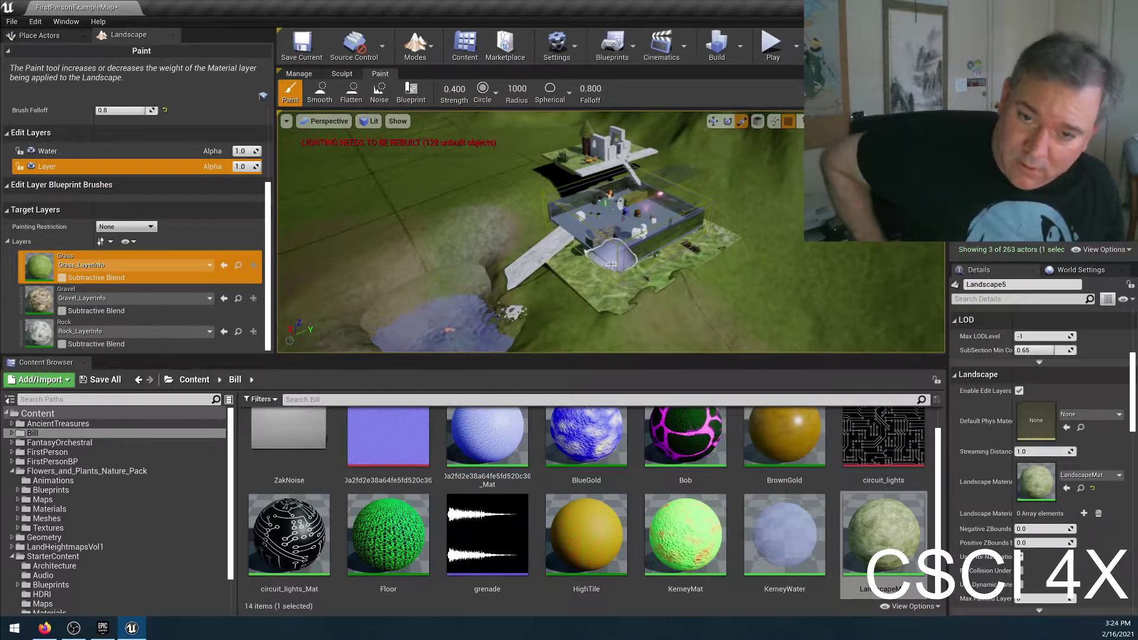
pyautogui.moveTo(612, 265)
pyautogui.mouseDown(button='right')
pyautogui.moveTo(610, 302)
pyautogui.moveTo(615, 275)
pyautogui.mouseUp(button='right')
pyautogui.press('w')
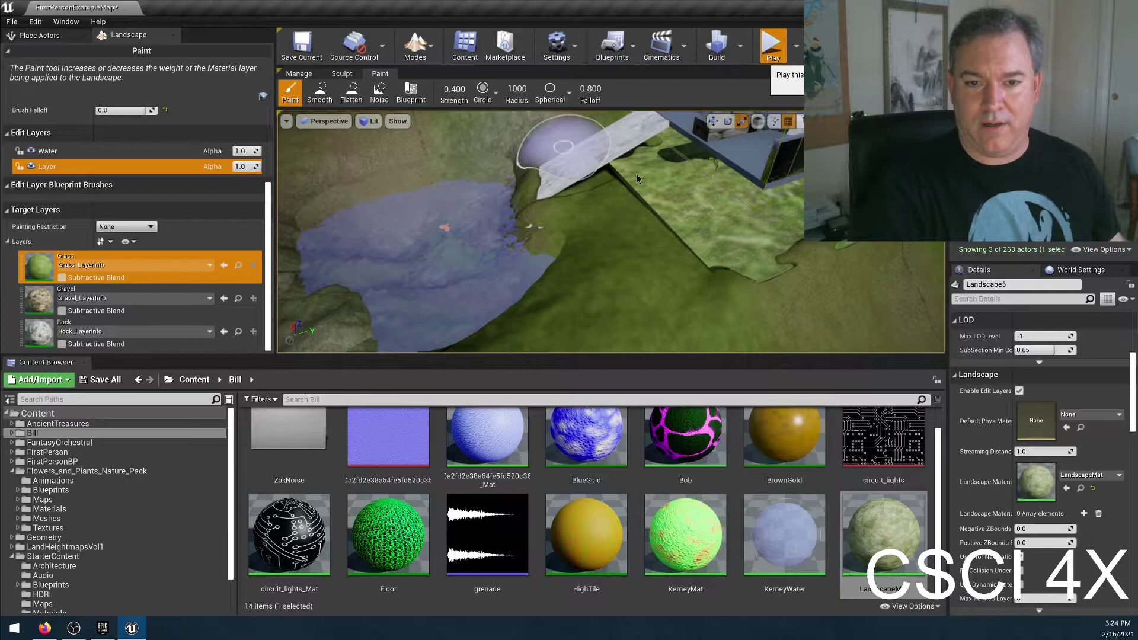
# Step: Play the level and walk out of the building and down the ramp to the edge of the pond
pyautogui.hotkey('alt', 'p')
pyautogui.press('w')
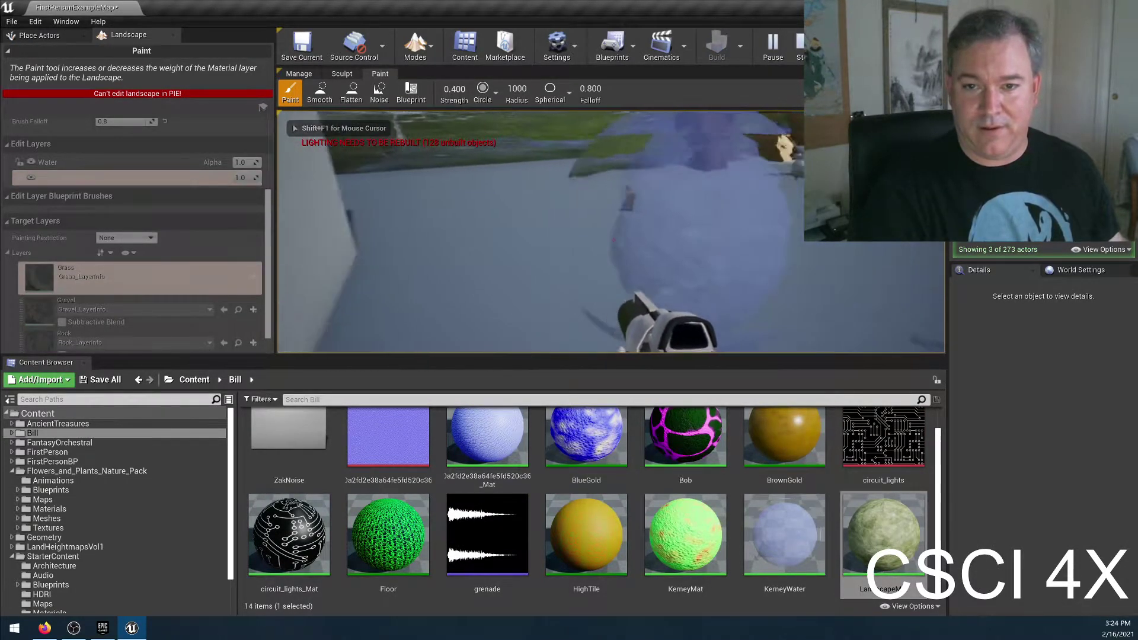
pyautogui.press('w')
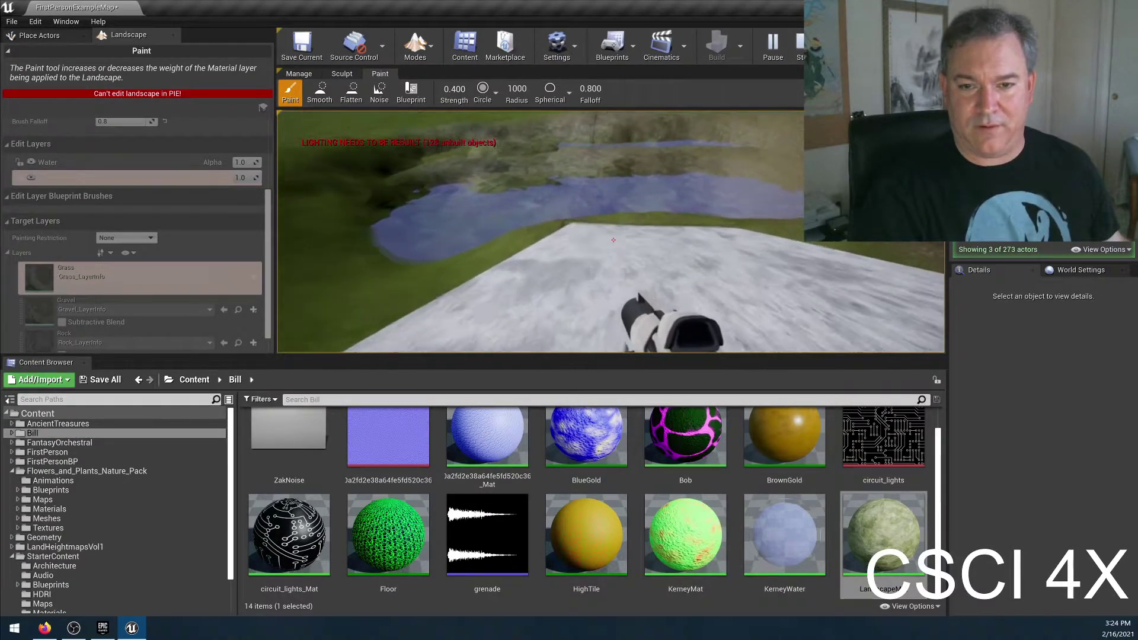
pyautogui.press('w')
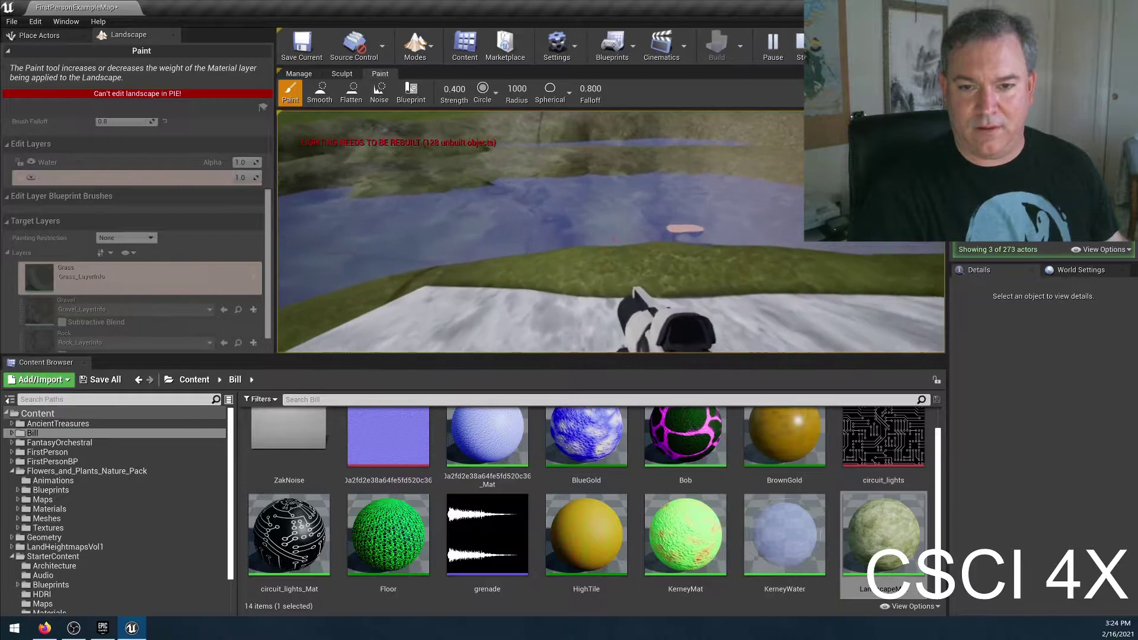
pyautogui.press('w')
pyautogui.press('w')
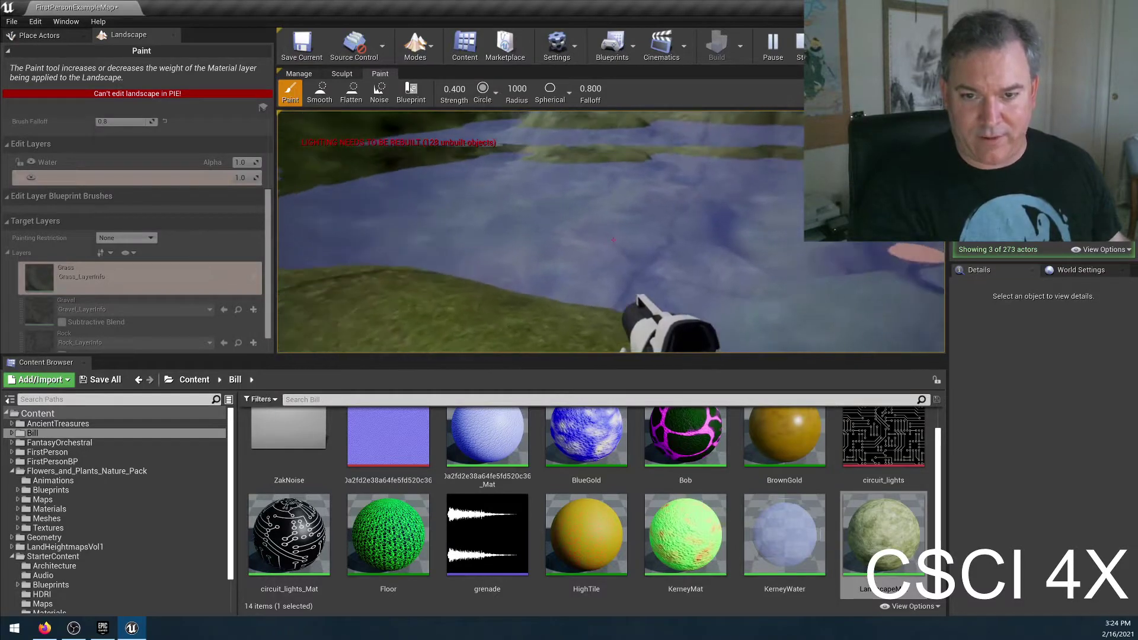
# Step: Walk into the pond, test moving and jumping in and out of the water, and end the play session
pyautogui.press('w')
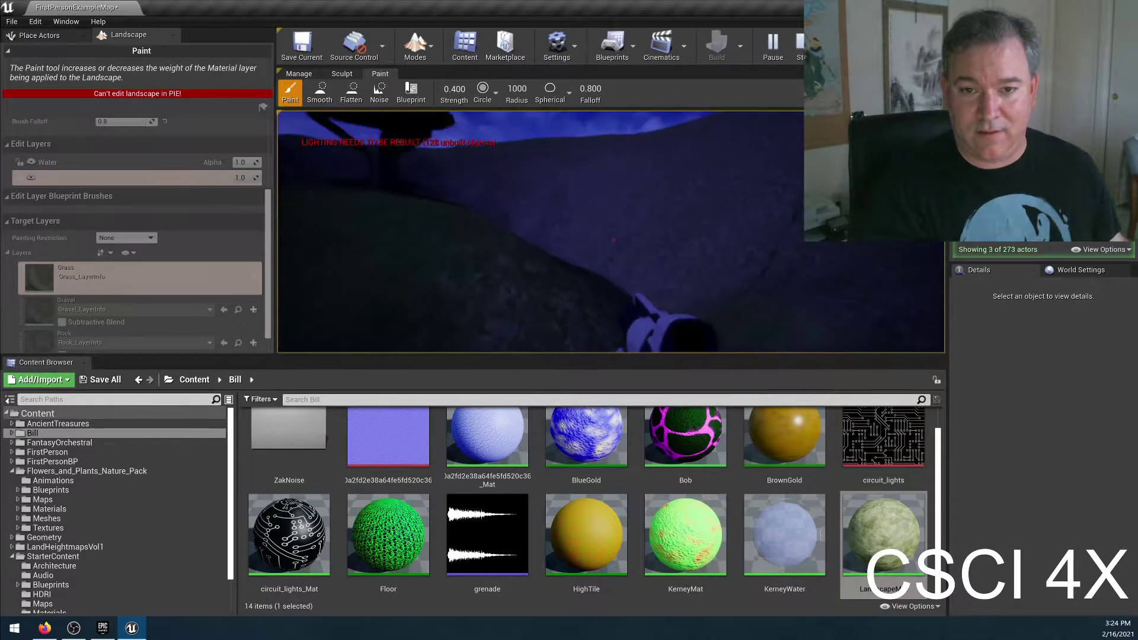
pyautogui.press('space')
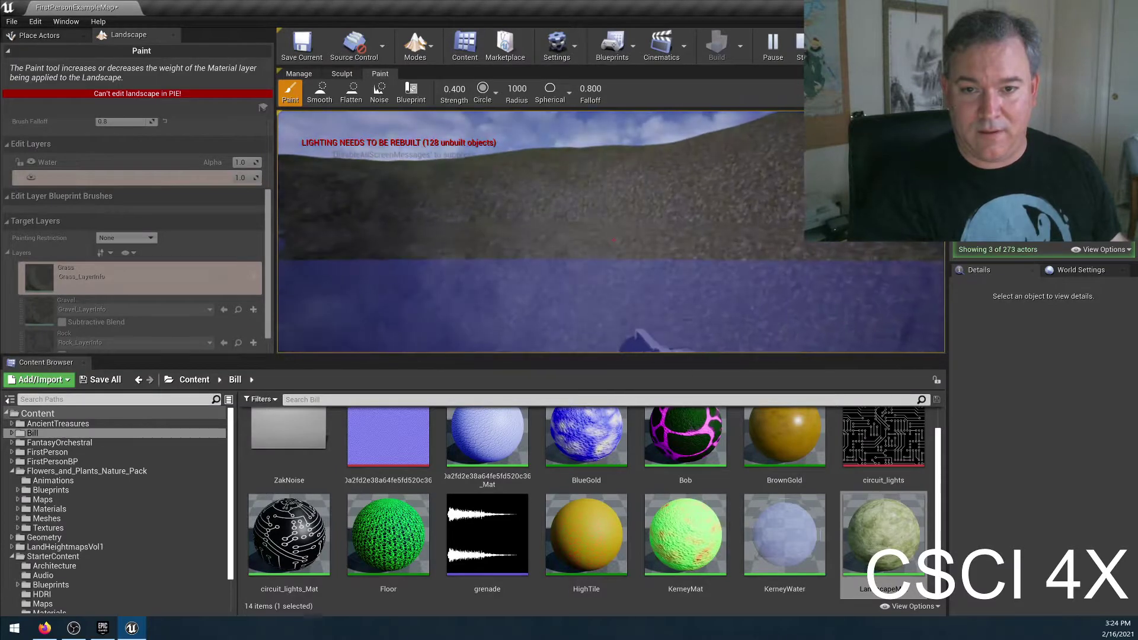
pyautogui.press('space')
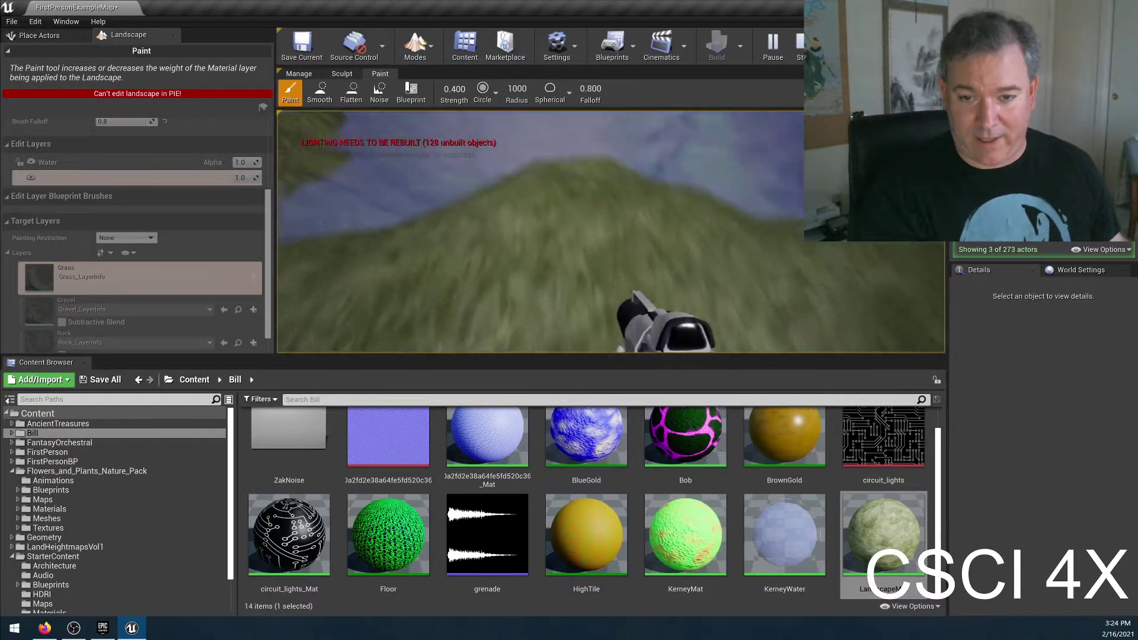
pyautogui.press('w')
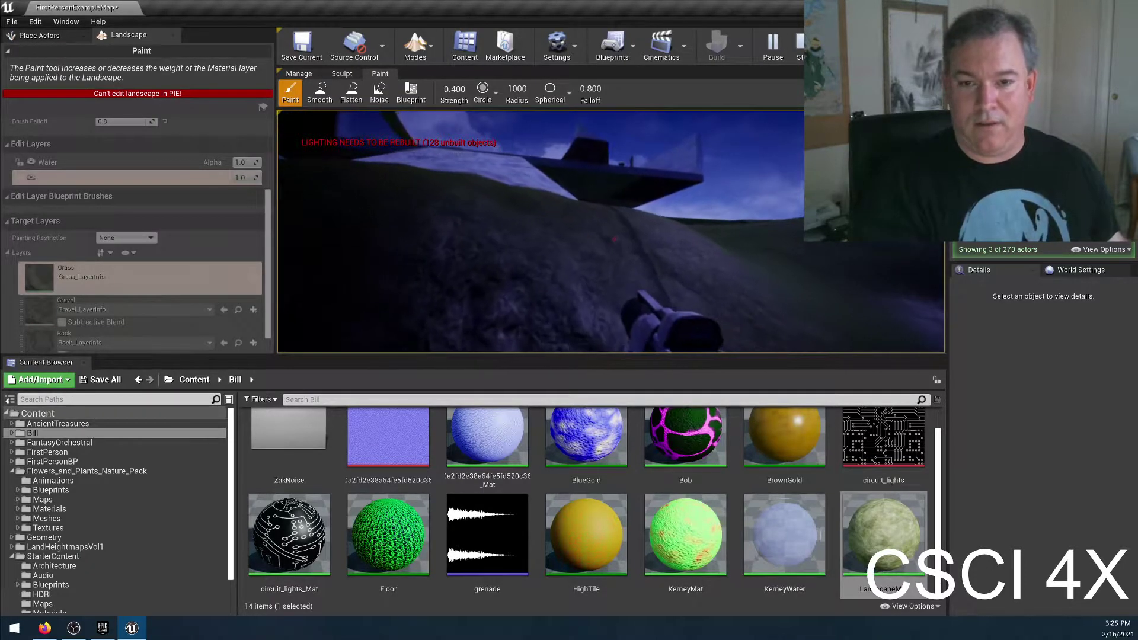
pyautogui.press('w')
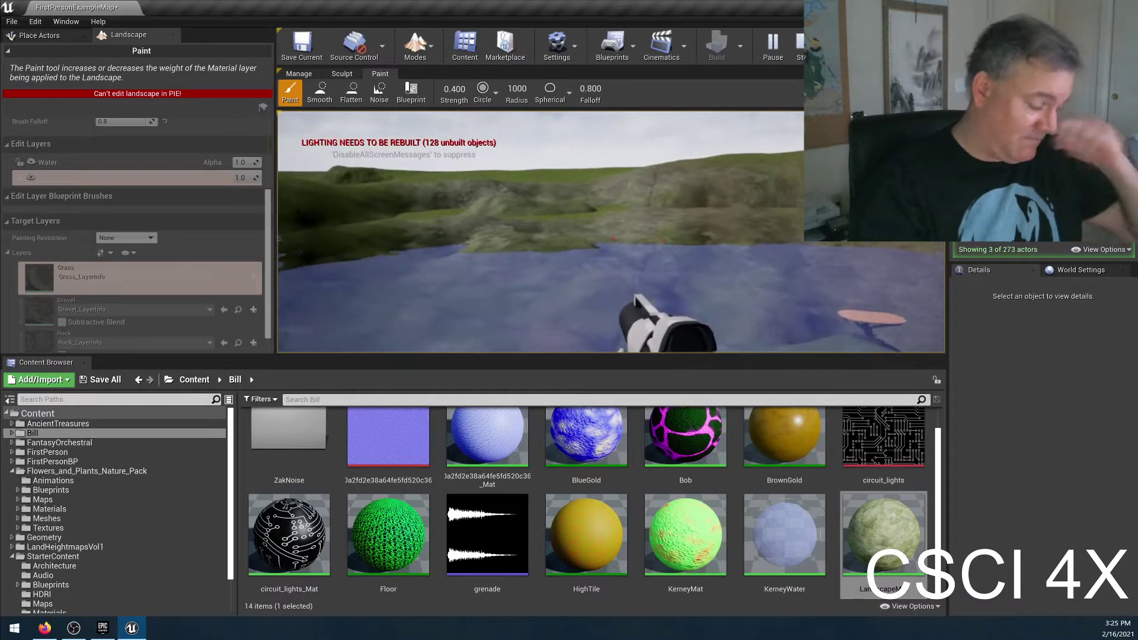
pyautogui.press('Escape')
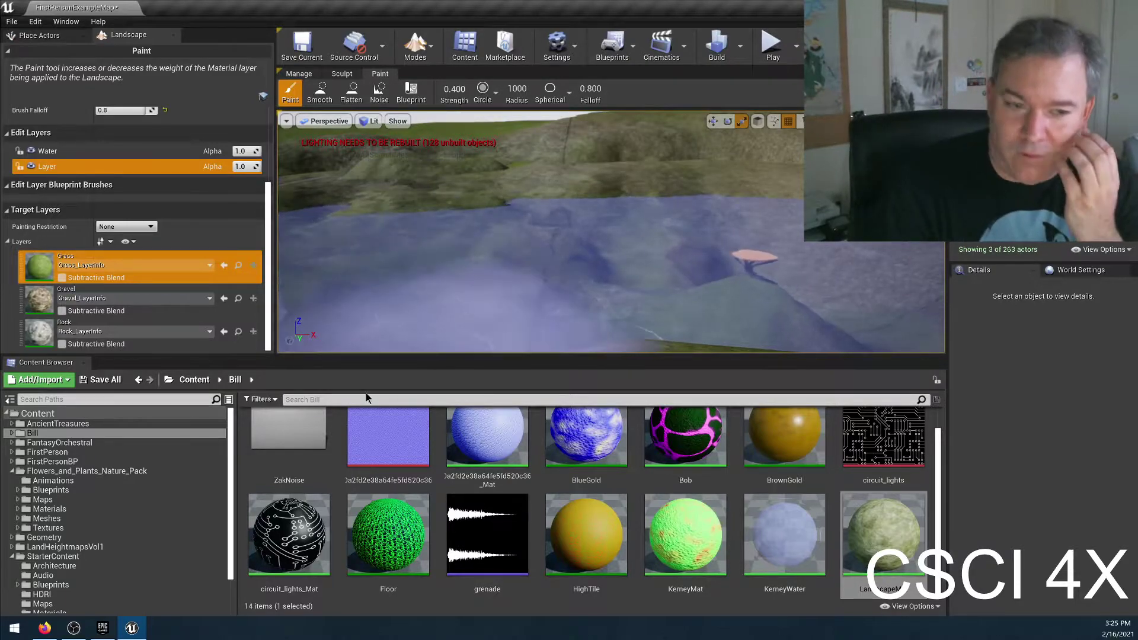
# Step: Open the FirstPersonCharacter blueprint from the FirstPersonBP Blueprints folder and select its CharacterMovement component
pyautogui.click(90, 462)
pyautogui.doubleClick(268, 463)
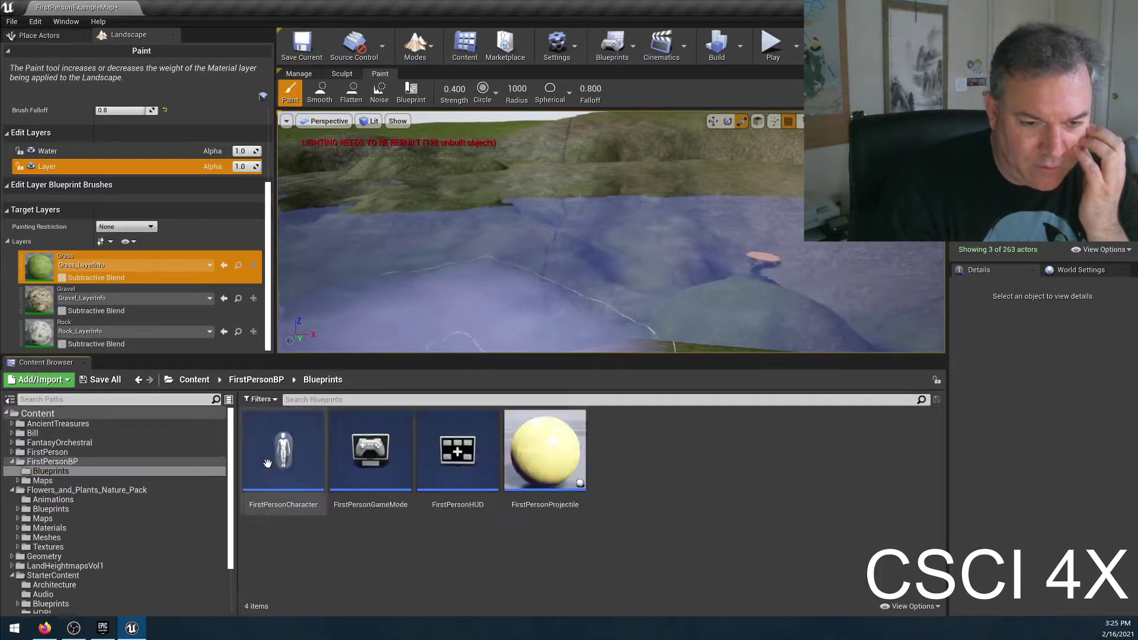
pyautogui.doubleClick(286, 465)
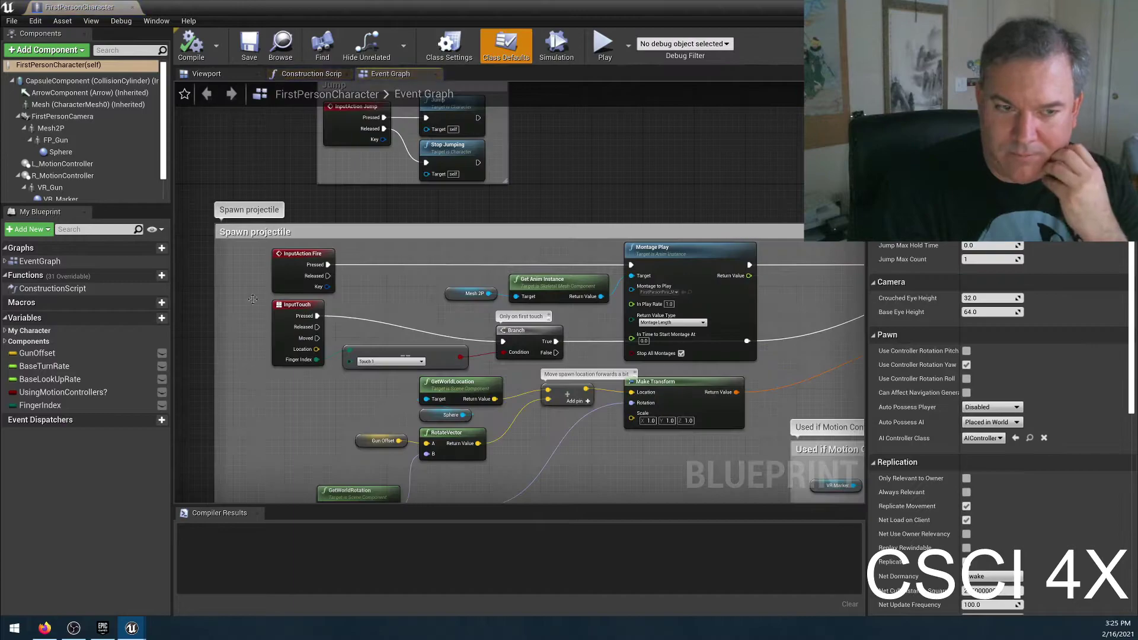
pyautogui.scroll(-1, 89, 142)
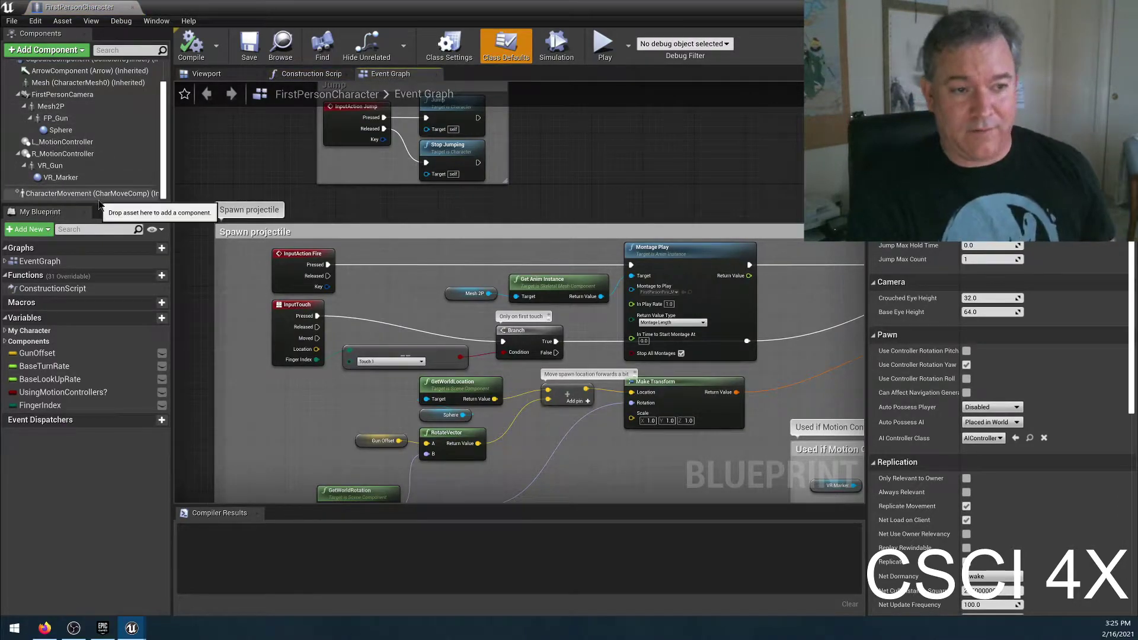
pyautogui.click(118, 194)
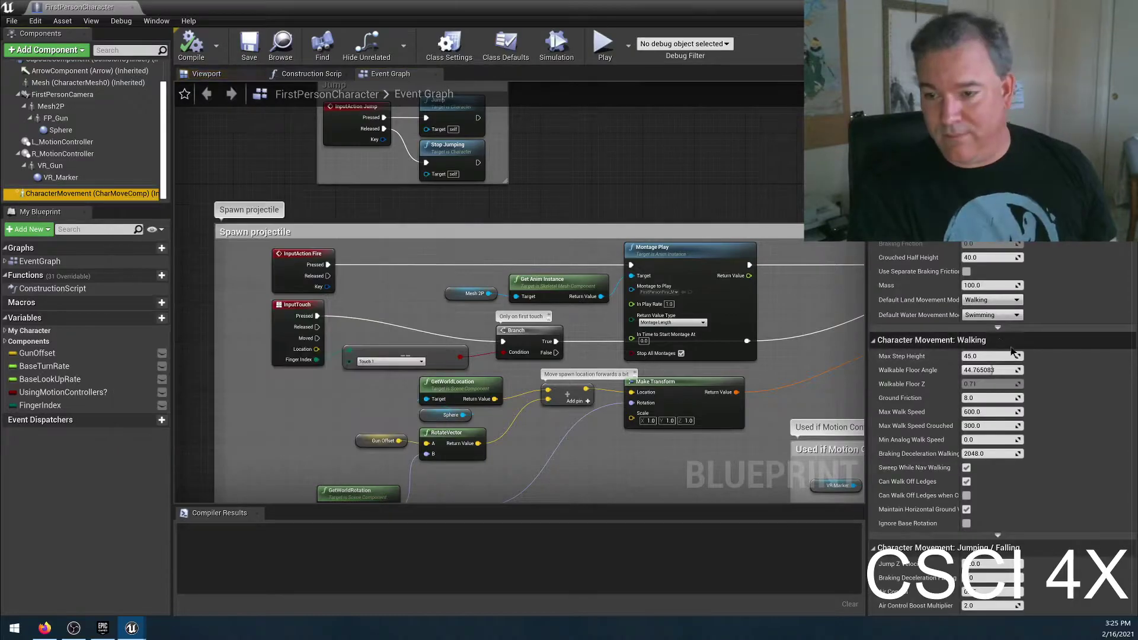
# Step: Examine the CharacterMovement component's description and its walking, jumping, networking, swimming and flying settings
pyautogui.scroll(-2, 1028, 400)
pyautogui.scroll(2, 1038, 373)
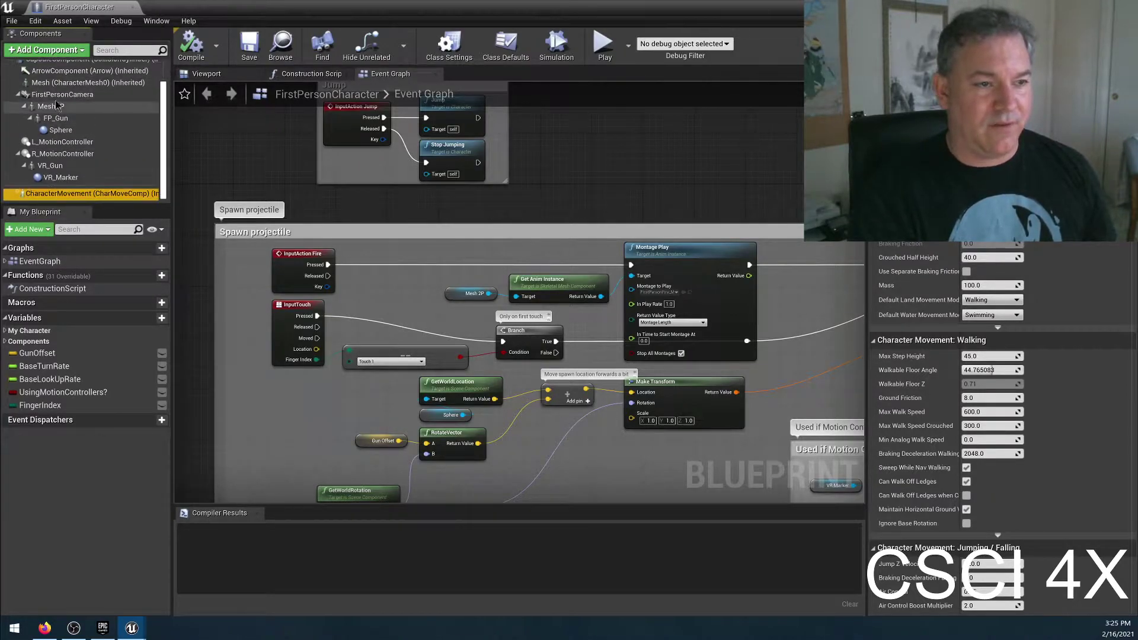
pyautogui.moveTo(44, 195)
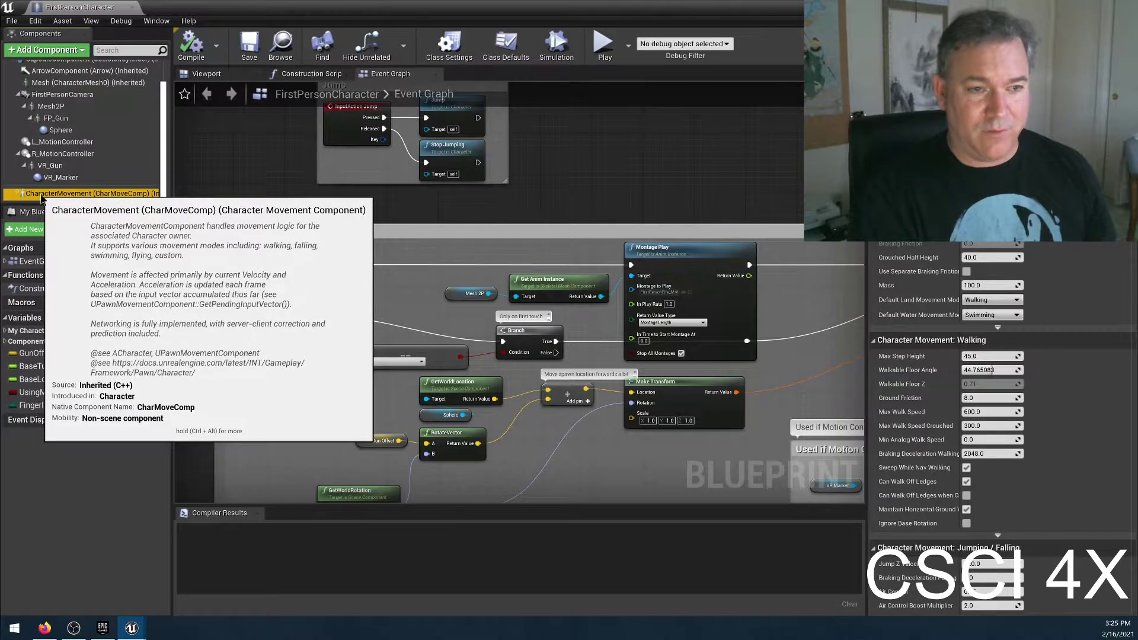
pyautogui.click(41, 197)
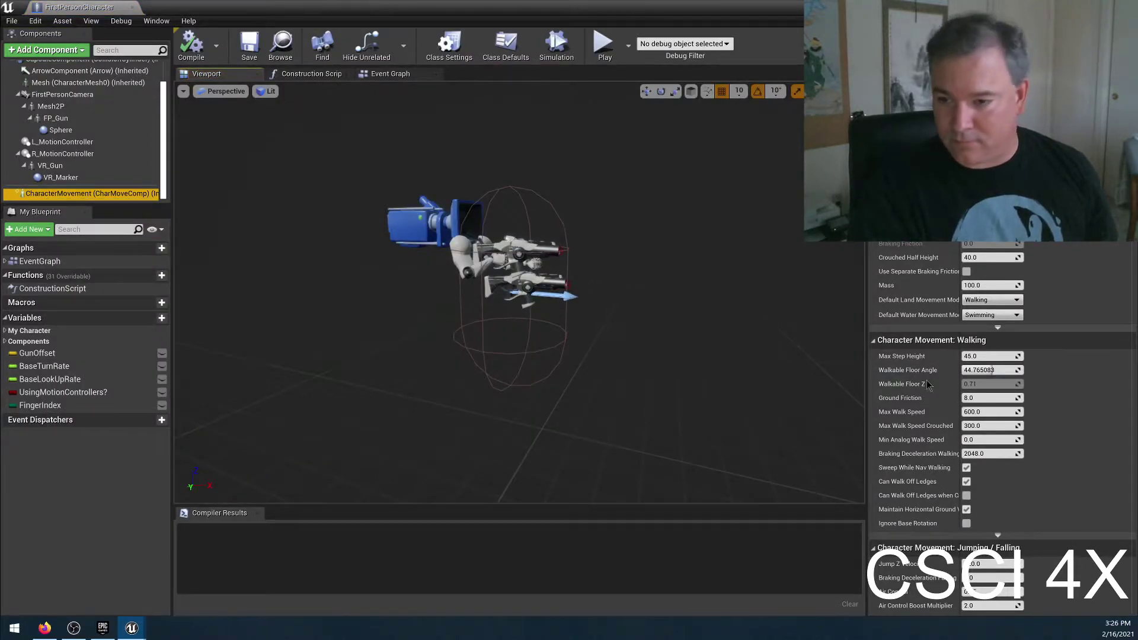
pyautogui.scroll(-3, 1002, 427)
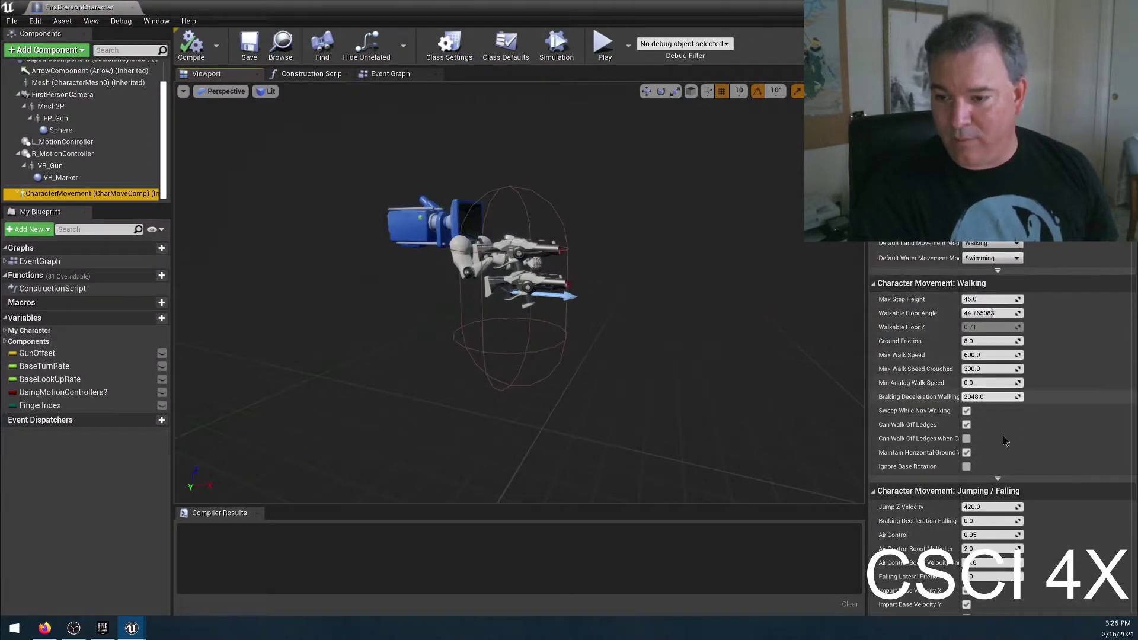
pyautogui.scroll(-5, 1006, 437)
pyautogui.scroll(-5, 918, 461)
pyautogui.scroll(-10, 918, 462)
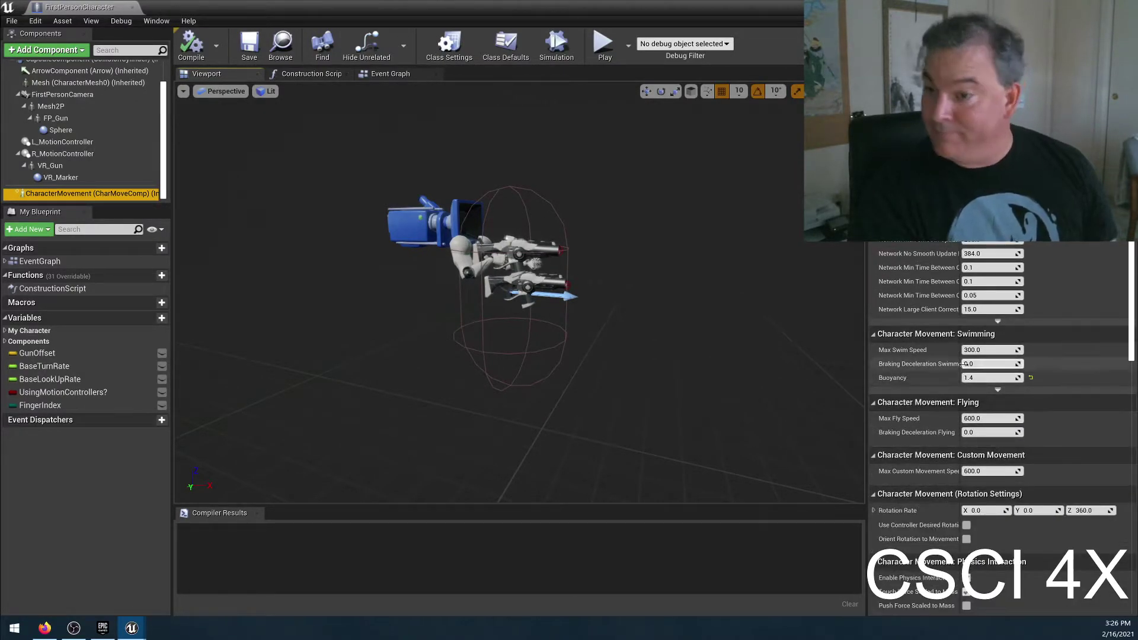
pyautogui.scroll(14, 964, 364)
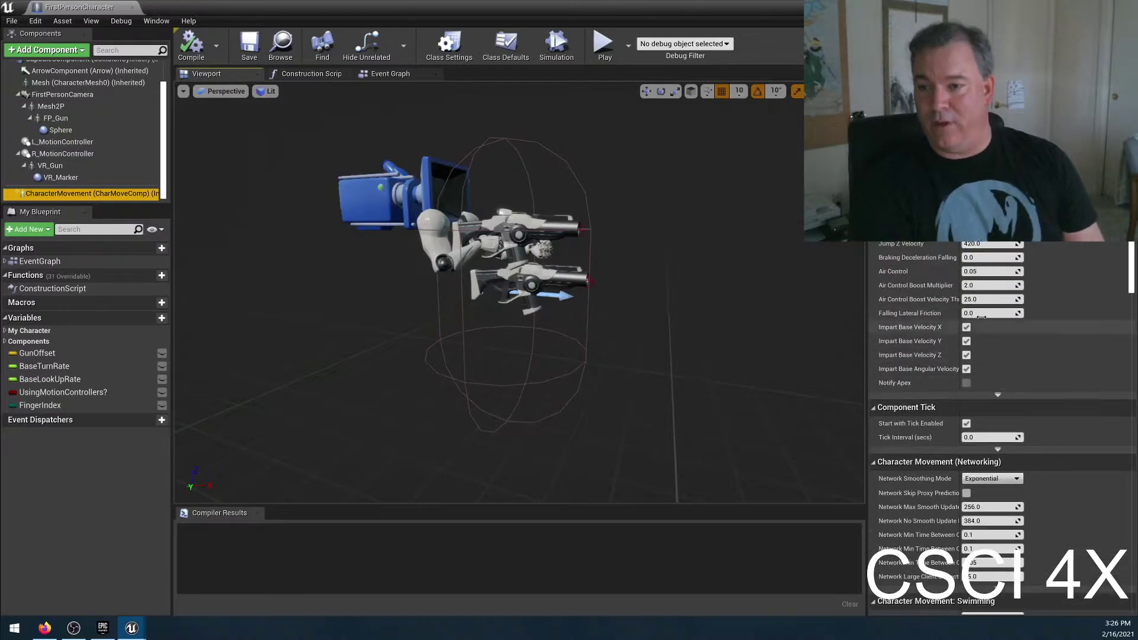
pyautogui.scroll(6, 981, 317)
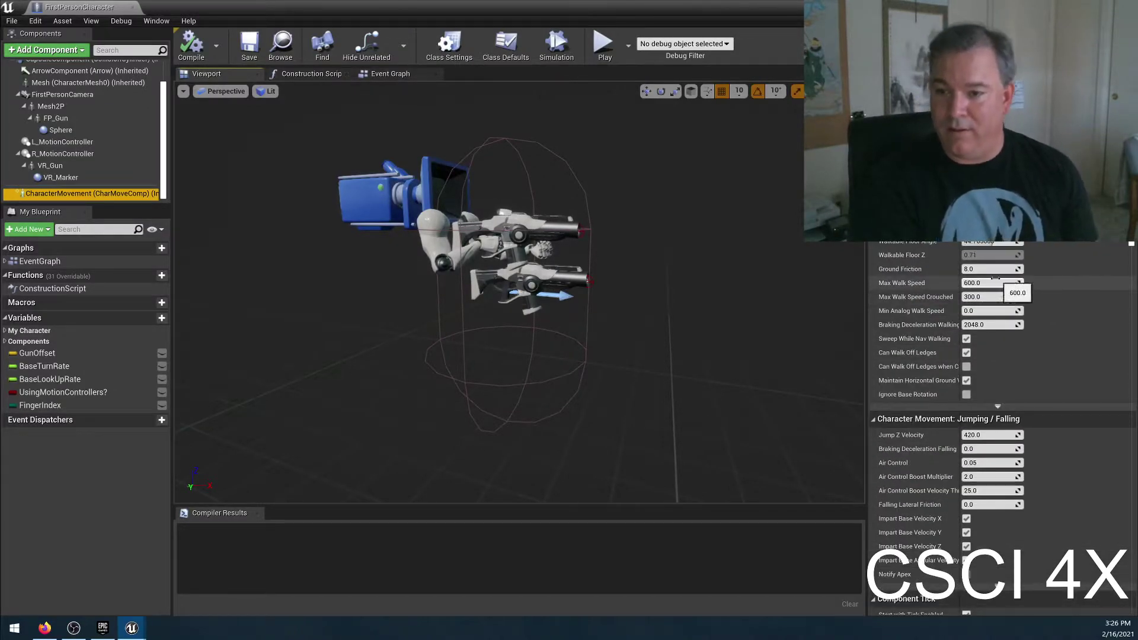
# Step: Find the Buoyancy value in the CharacterMovement swimming settings, and run the pending autosave immediately
pyautogui.scroll(-1, 966, 415)
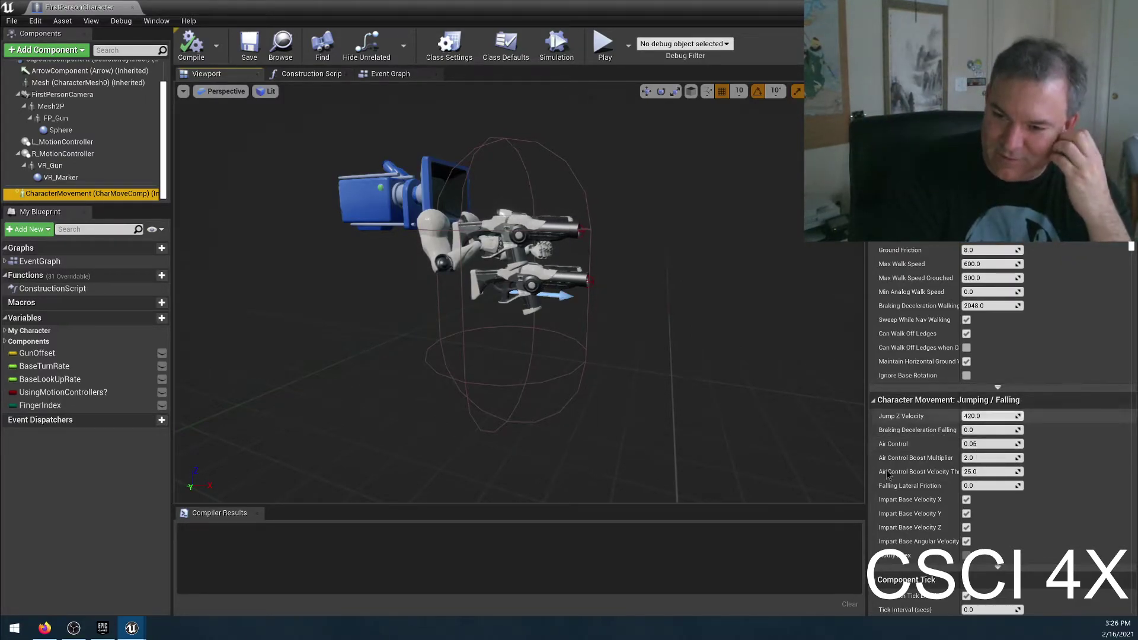
pyautogui.scroll(-3, 963, 489)
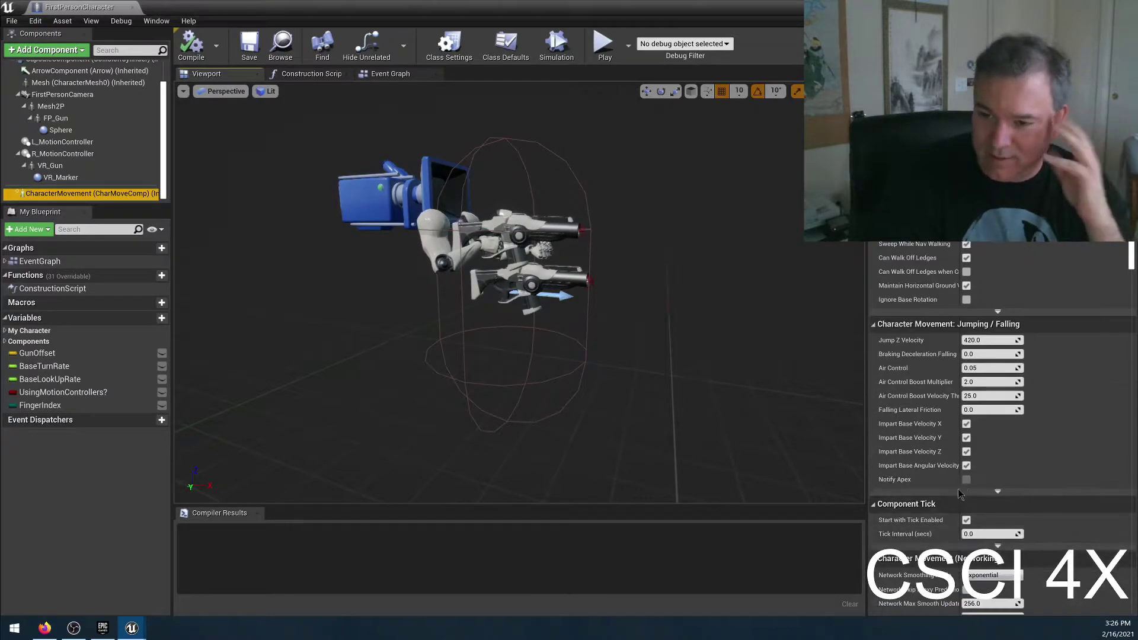
pyautogui.scroll(-9, 963, 488)
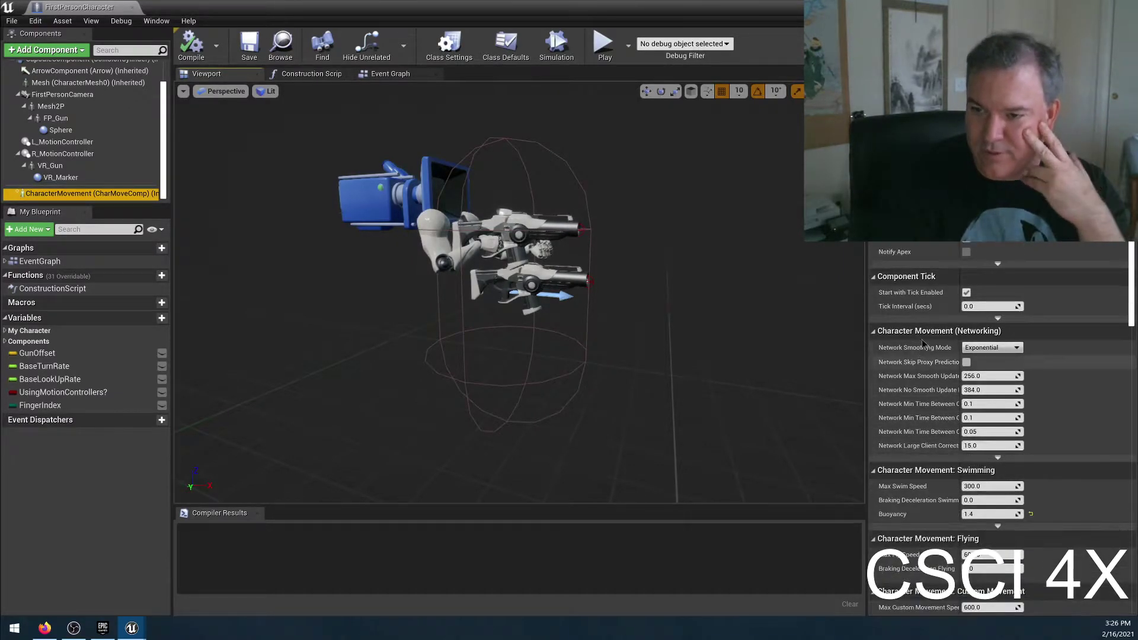
pyautogui.scroll(-4, 921, 346)
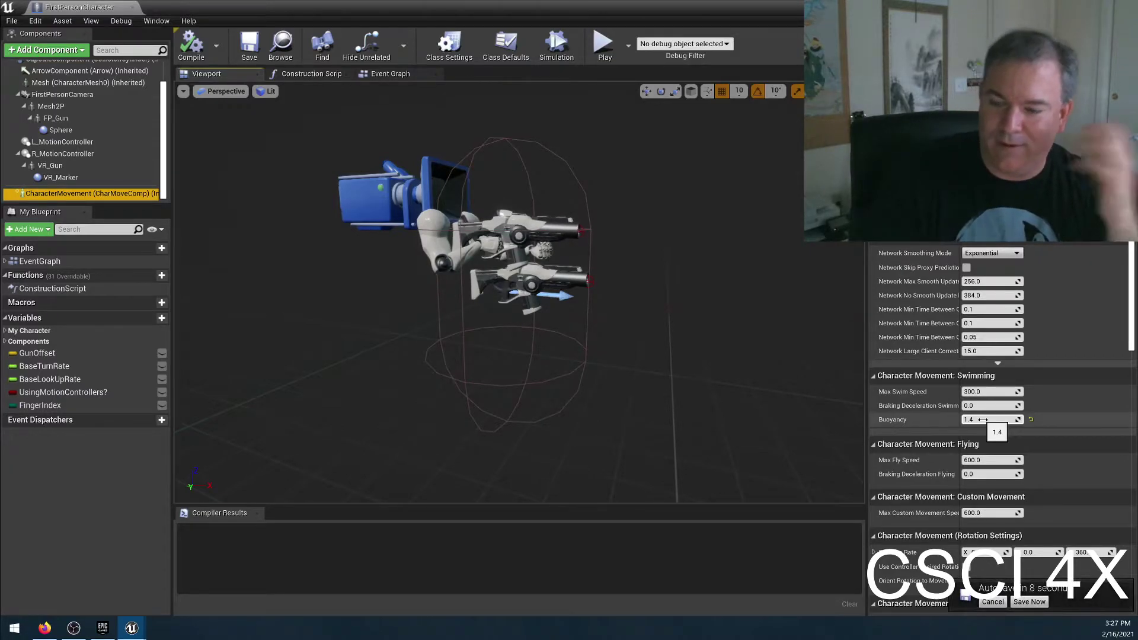
pyautogui.click(1034, 600)
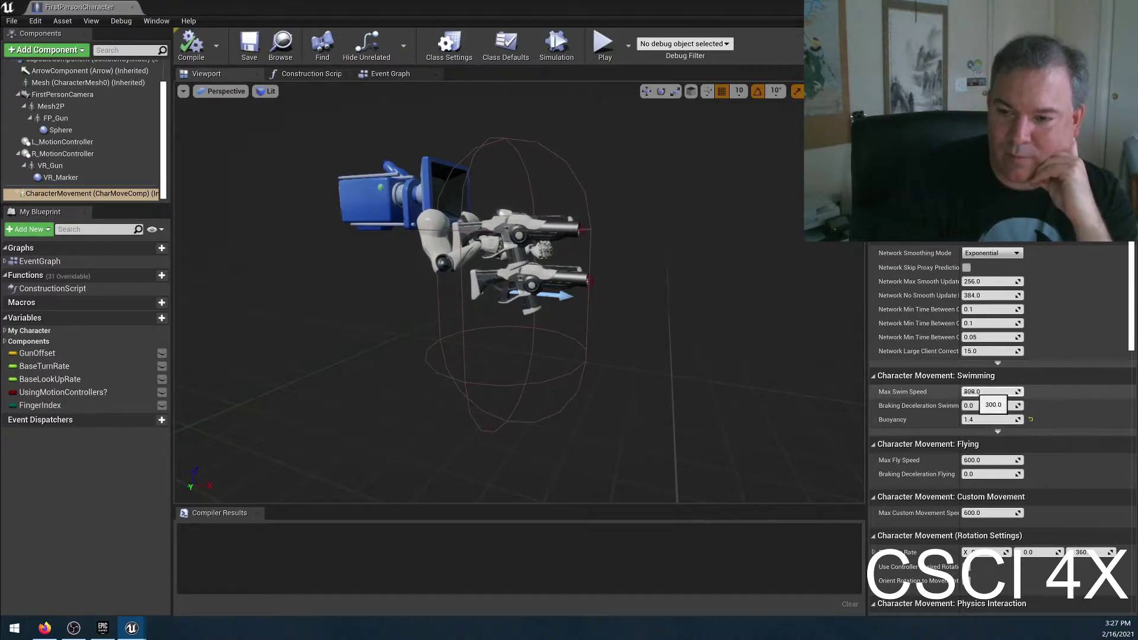
# Step: Compare the character's jump velocity and walk speed with its swimming settings, and close the FirstPersonCharacter blueprint
pyautogui.scroll(8, 972, 392)
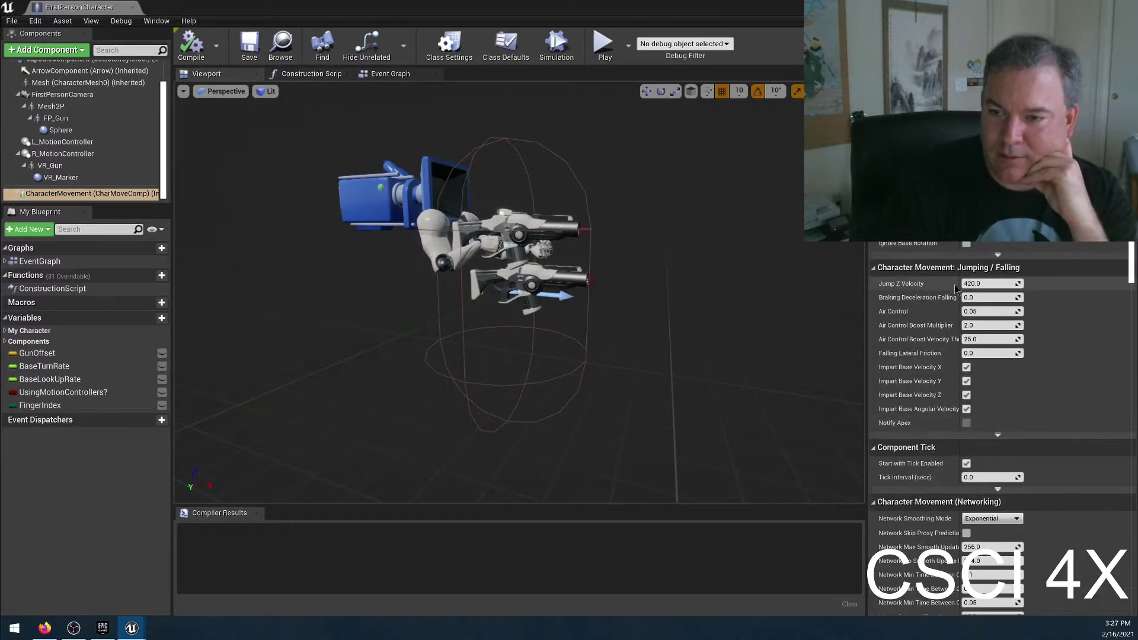
pyautogui.scroll(2, 998, 332)
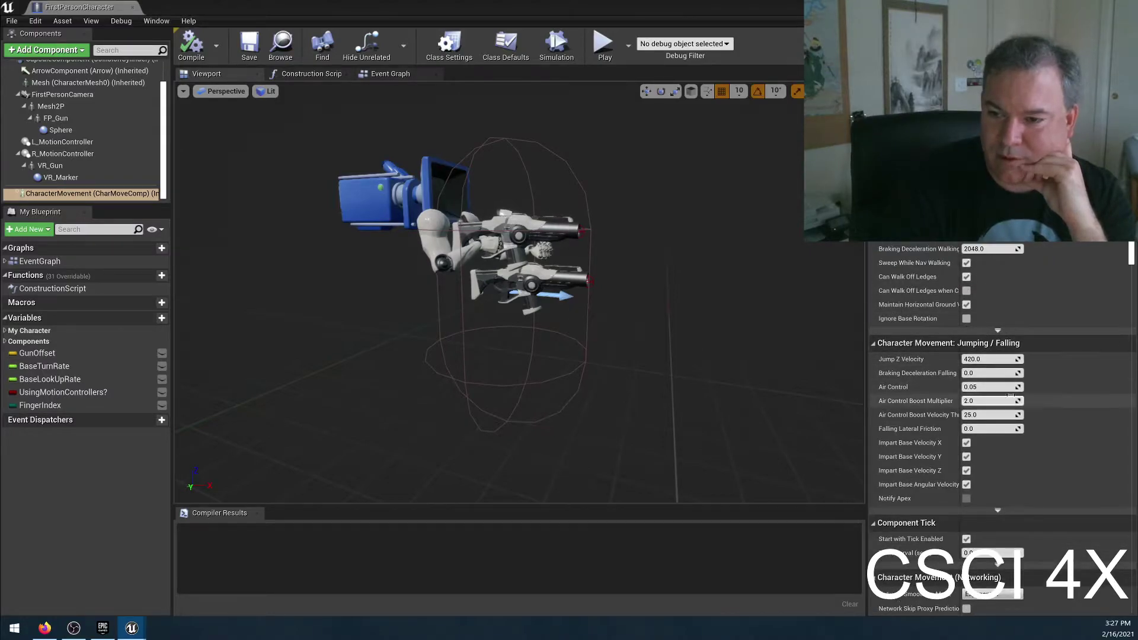
pyautogui.scroll(2, 1063, 424)
pyautogui.scroll(3, 1063, 425)
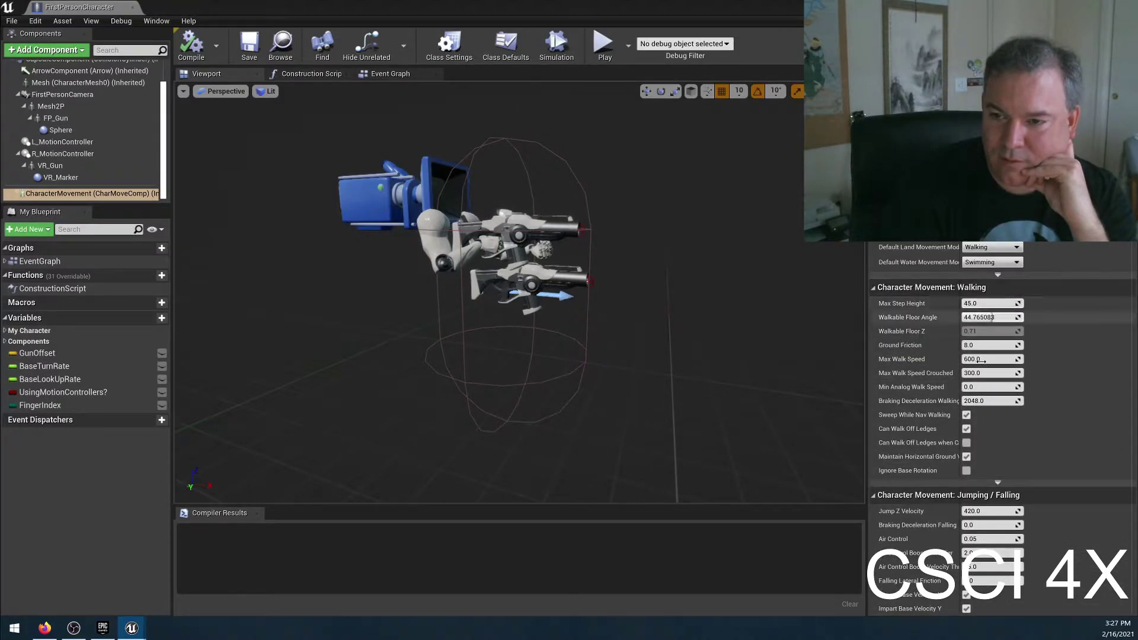
pyautogui.scroll(-10, 1011, 399)
pyautogui.scroll(-3, 1011, 399)
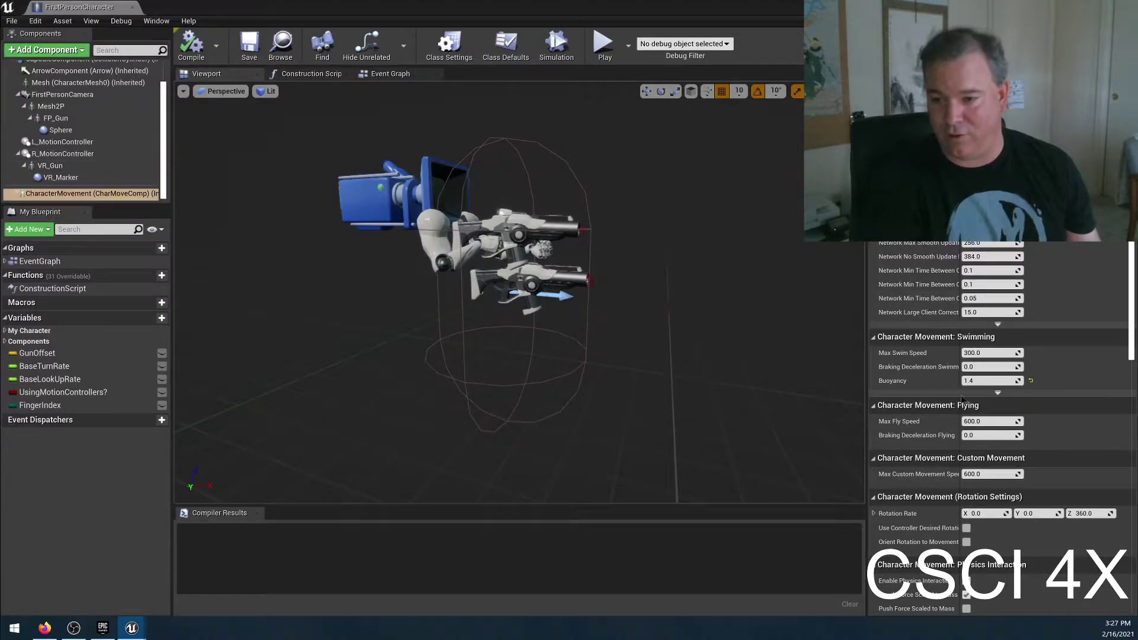
pyautogui.click(132, 8)
# Step: Fly up from the pond to view the buildings and the painted hills from high above
pyautogui.press('w')
pyautogui.moveTo(611, 232); pyautogui.dragTo(724, 237, button='right')
pyautogui.moveTo(660, 252); pyautogui.dragTo(660, 251, button='right')
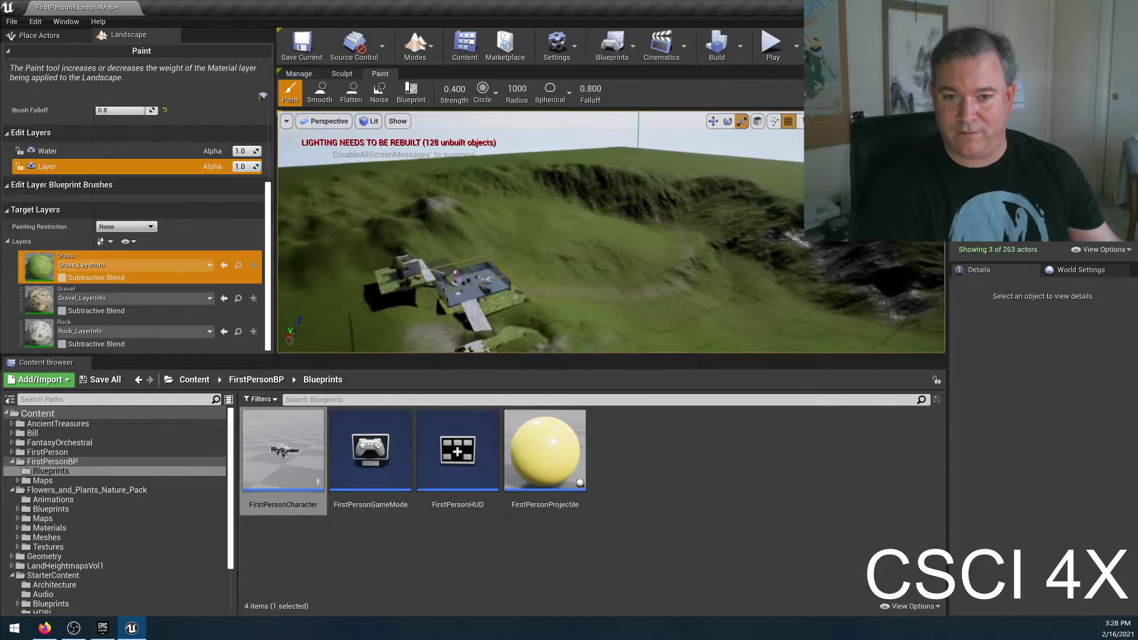
pyautogui.moveTo(660, 252); pyautogui.dragTo(660, 252, button='right')
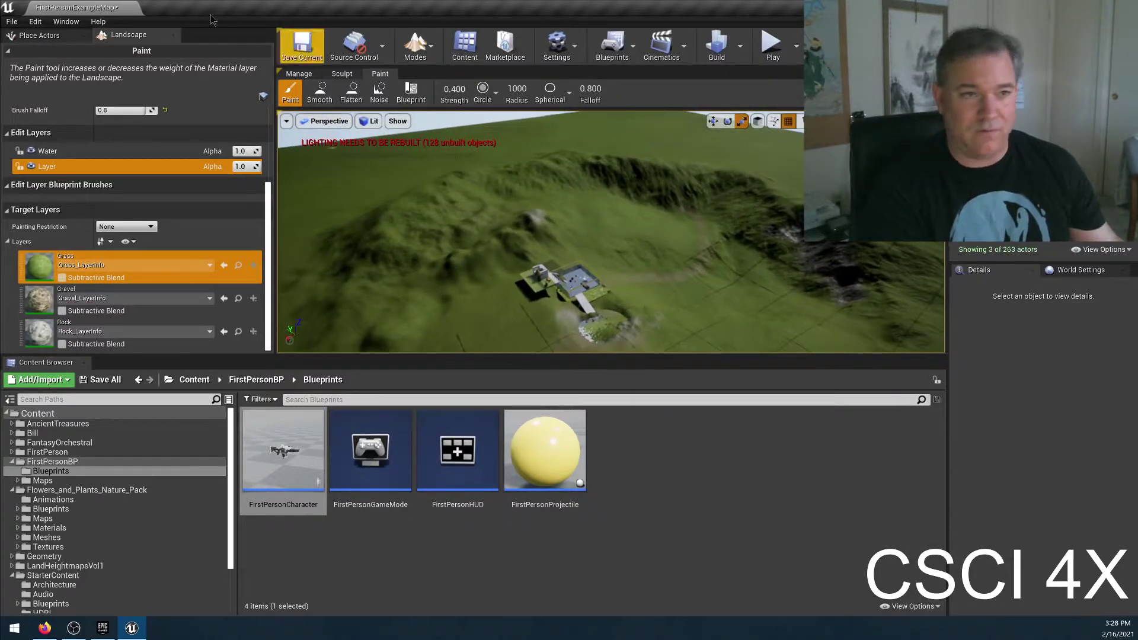
# Step: Save the current level and open the list of editor plugins
pyautogui.hotkey('ctrl', 's')
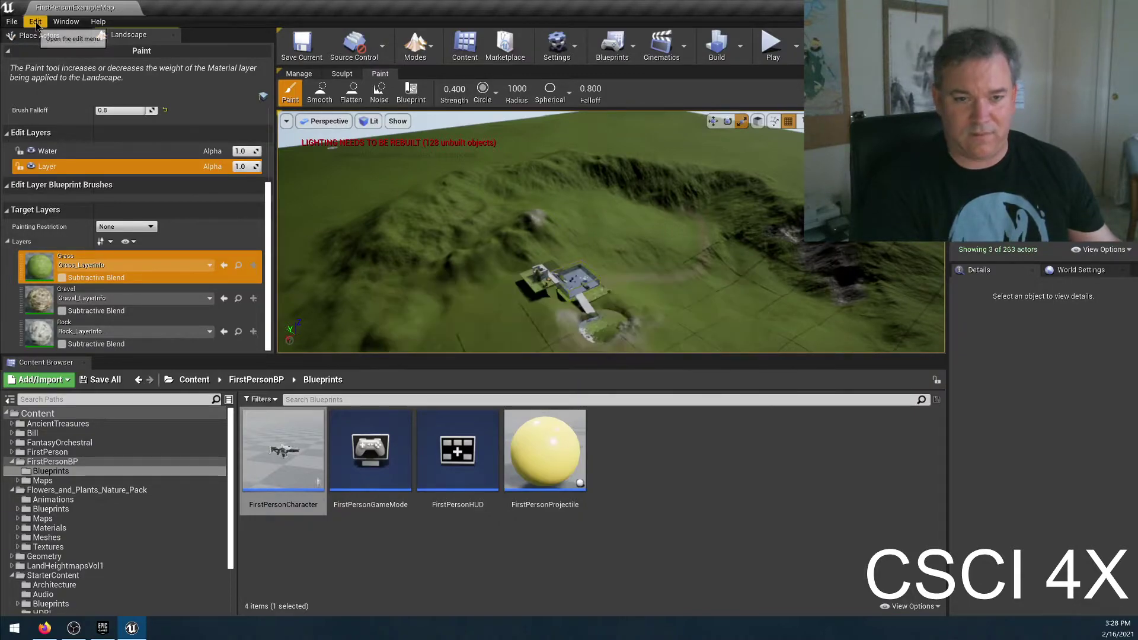
pyautogui.click(36, 22)
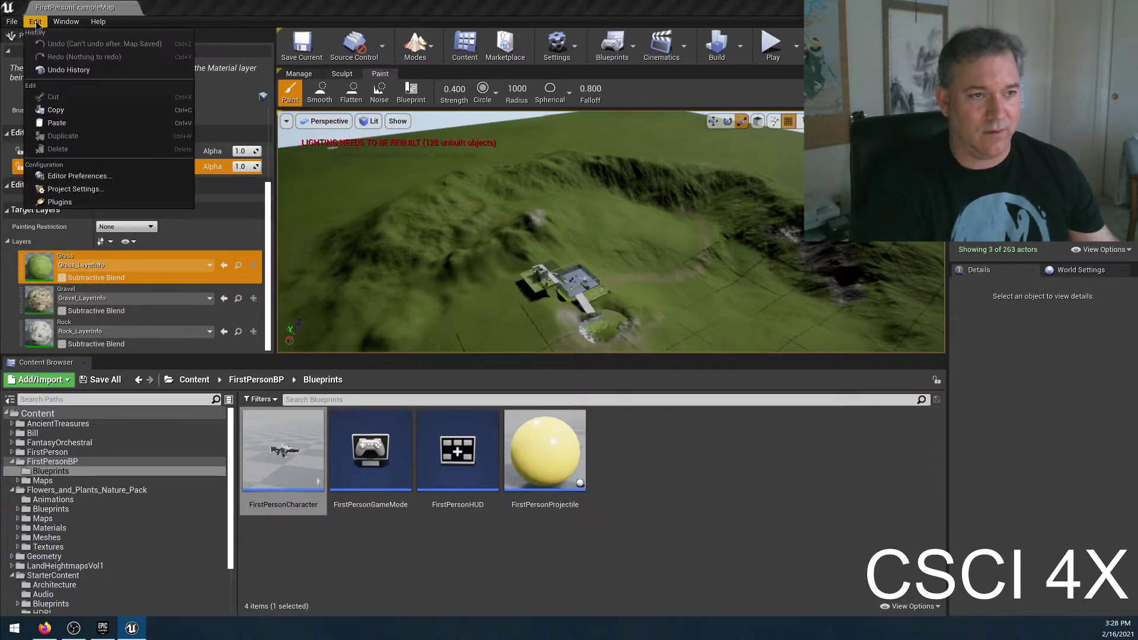
pyautogui.click(60, 201)
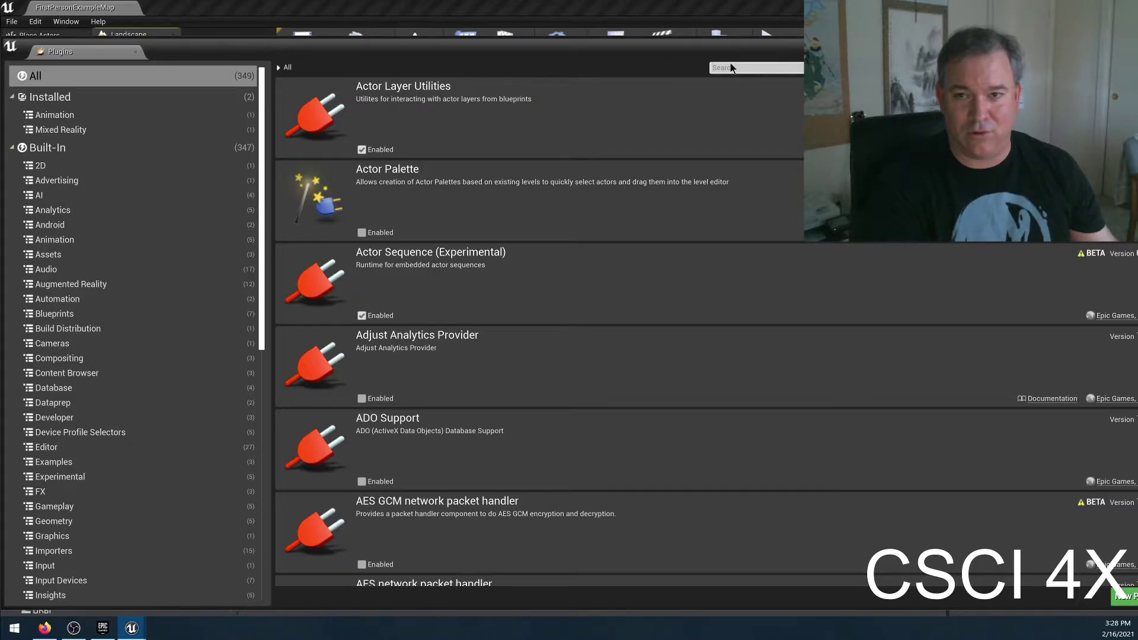
# Step: Search the plugins for water, check that the Water plugin is enabled, and close the list
pyautogui.write('wayt')
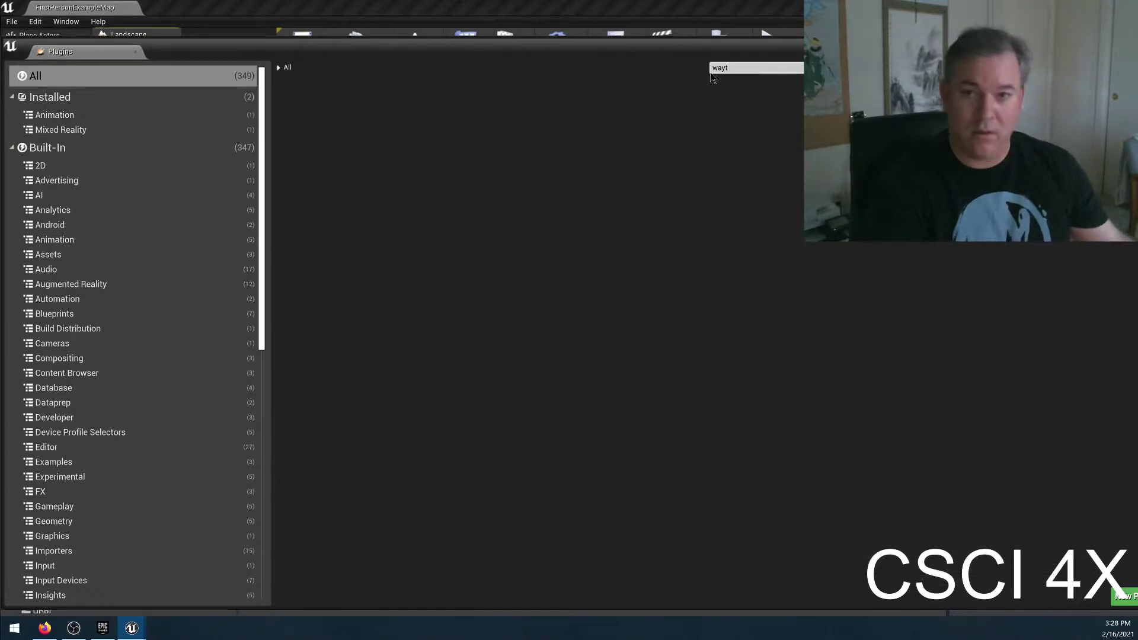
pyautogui.press('BackSpace')
pyautogui.press('BackSpace')
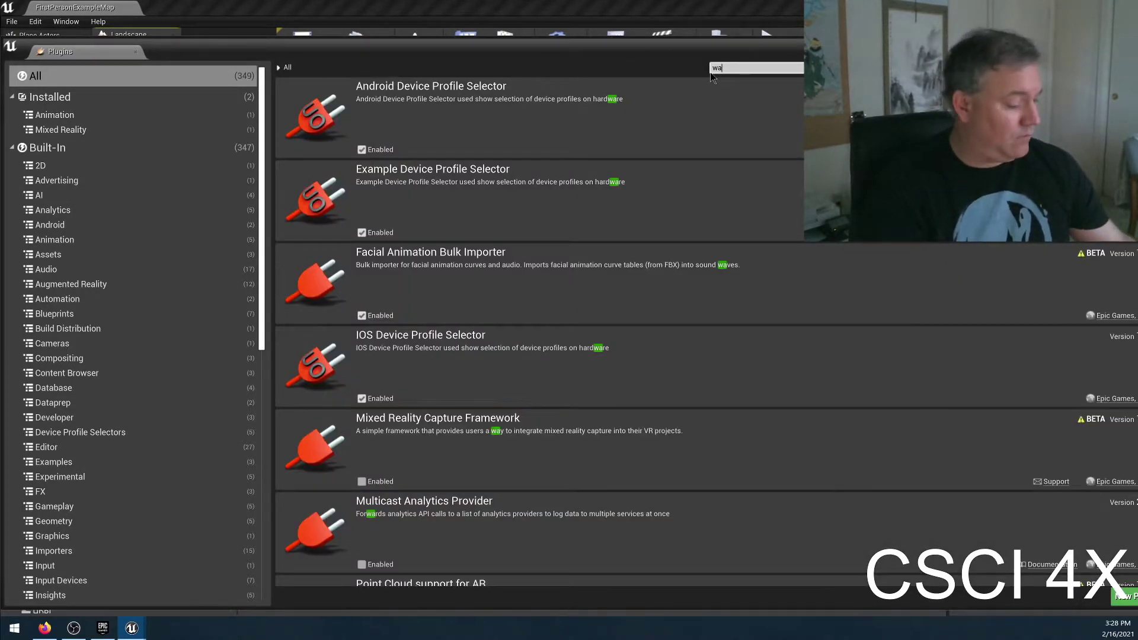
pyautogui.write('ter')
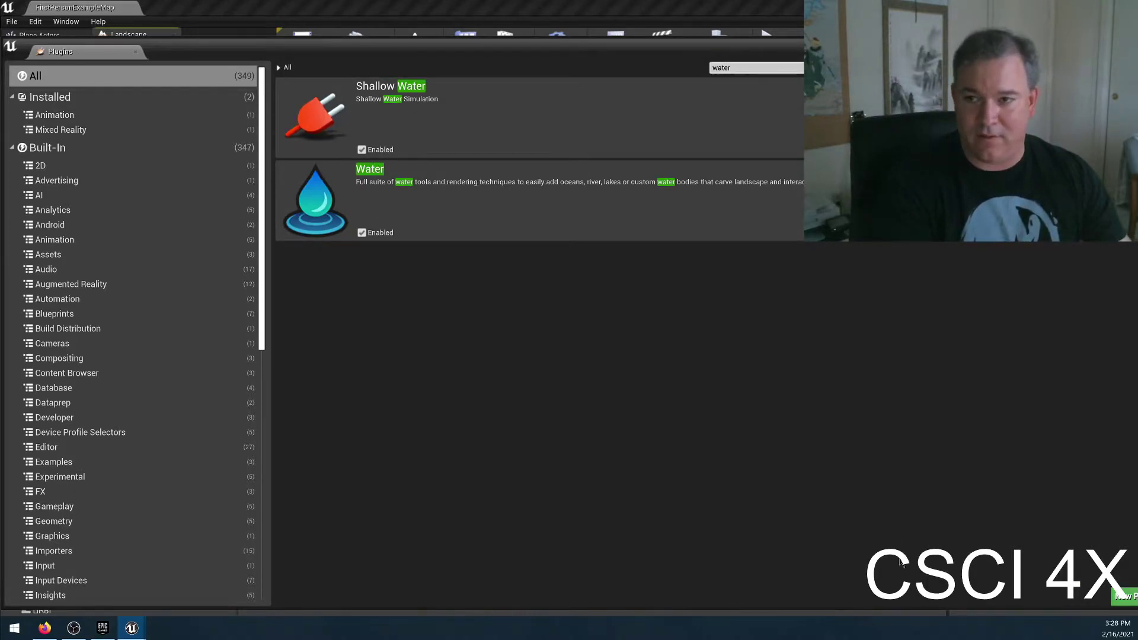
pyautogui.click(135, 51)
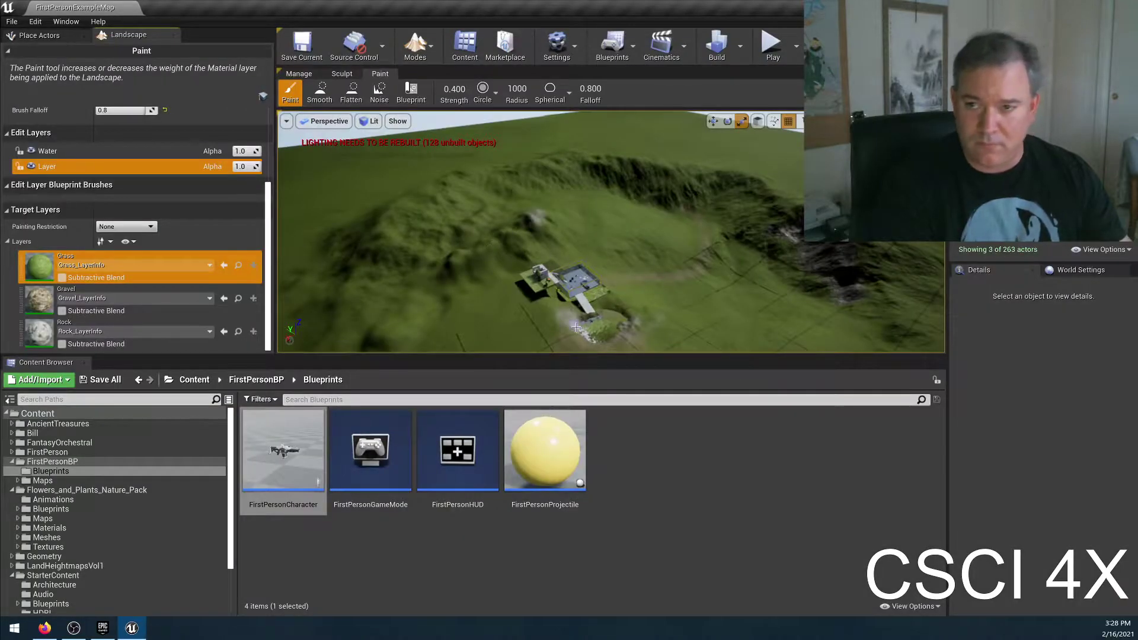
# Step: Close the Landscape painting tools and return the editor to Select mode
pyautogui.moveTo(507, 306); pyautogui.dragTo(560, 301, button='right')
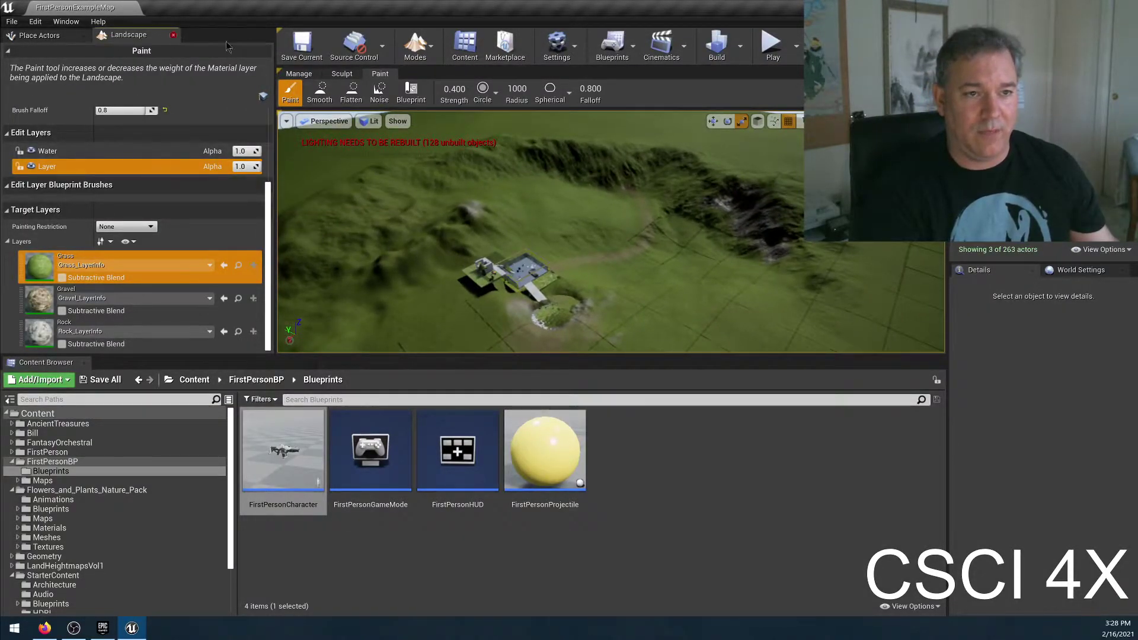
pyautogui.click(173, 35)
pyautogui.click(419, 49)
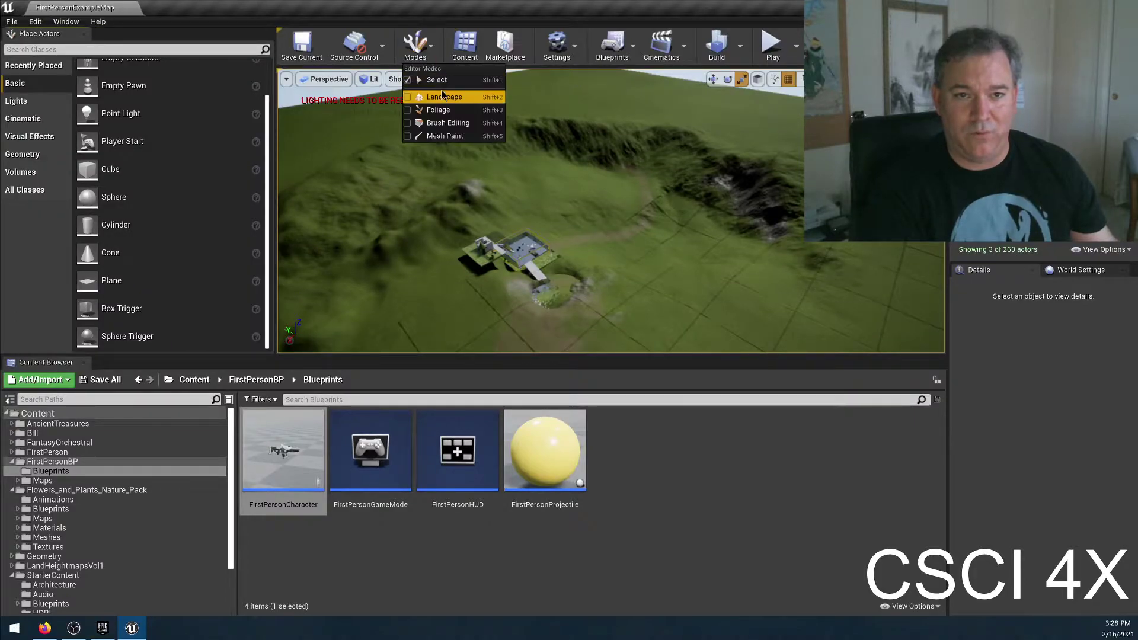
pyautogui.click(445, 81)
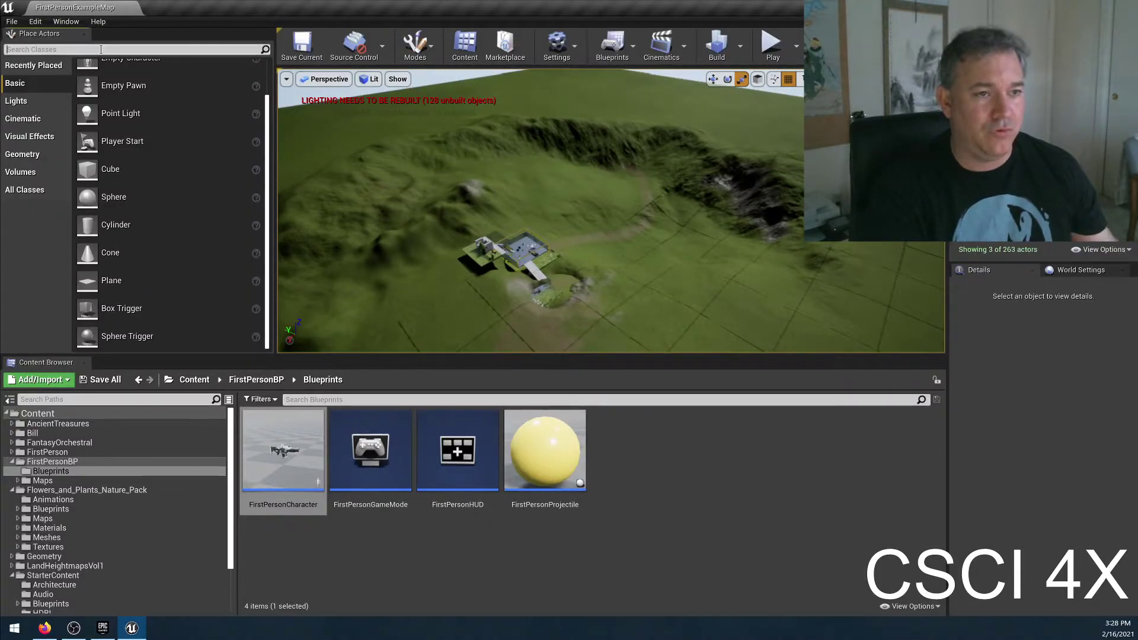
# Step: Search the placeable actors for water and place a Water Body Ocean beside the buildings, at about X 2670, Y -3140, Z -290
pyautogui.click(60, 49)
pyautogui.write('wa')
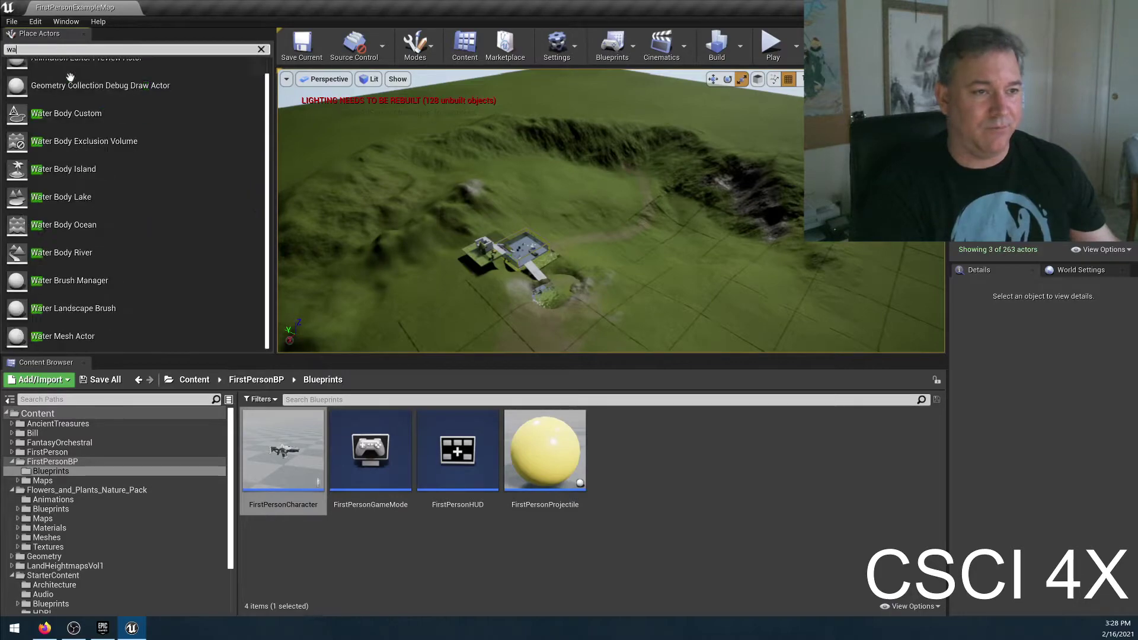
pyautogui.write('ter')
pyautogui.click(62, 156)
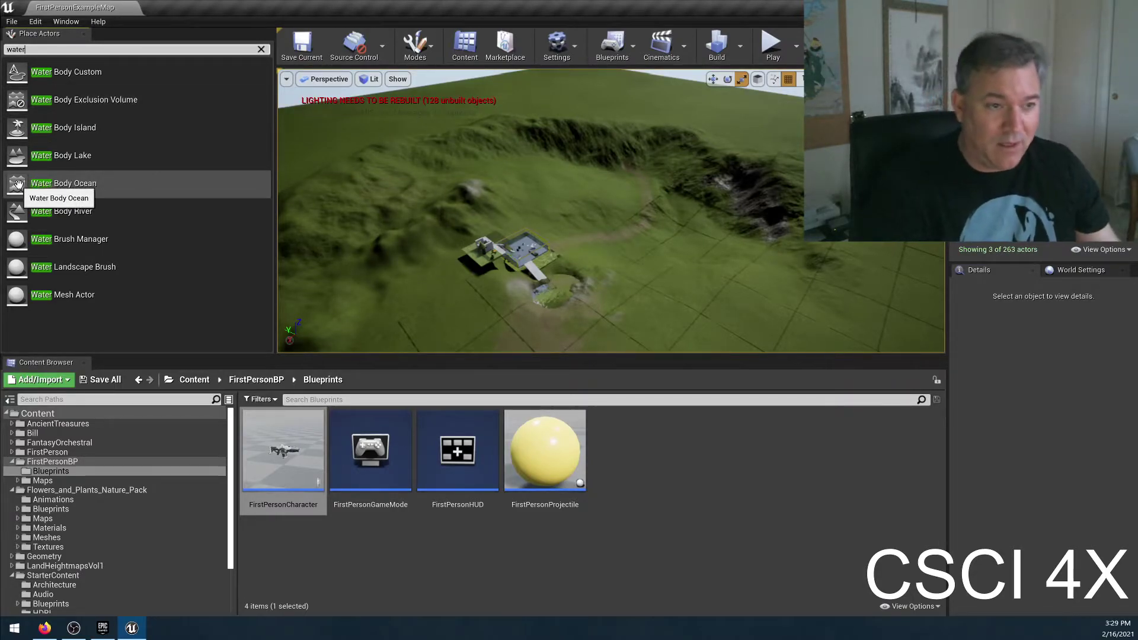
pyautogui.moveTo(18, 183); pyautogui.dragTo(463, 268)
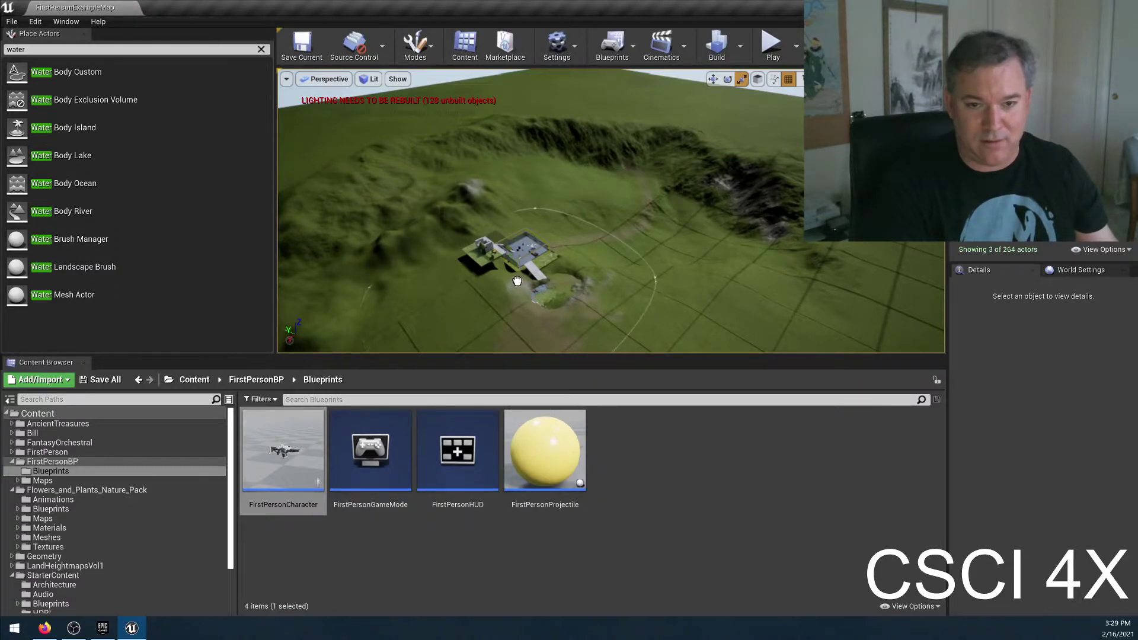
pyautogui.moveTo(517, 282); pyautogui.dragTo(511, 282)
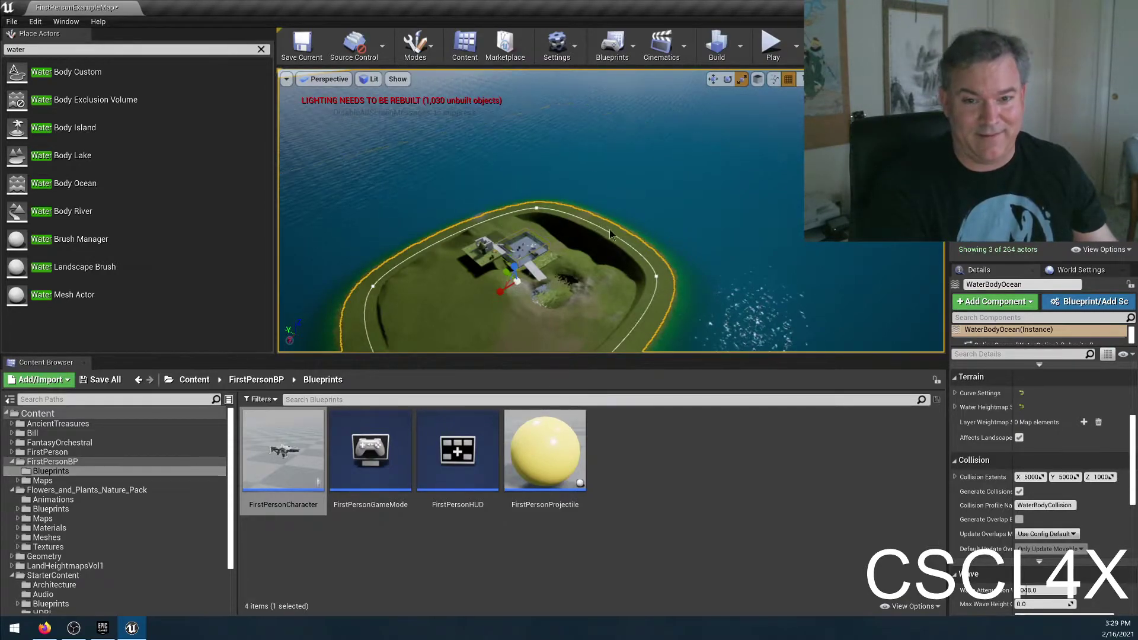
# Step: Try enlarging the ocean body to a scale of 10 on X, Y and Z
pyautogui.click(866, 313)
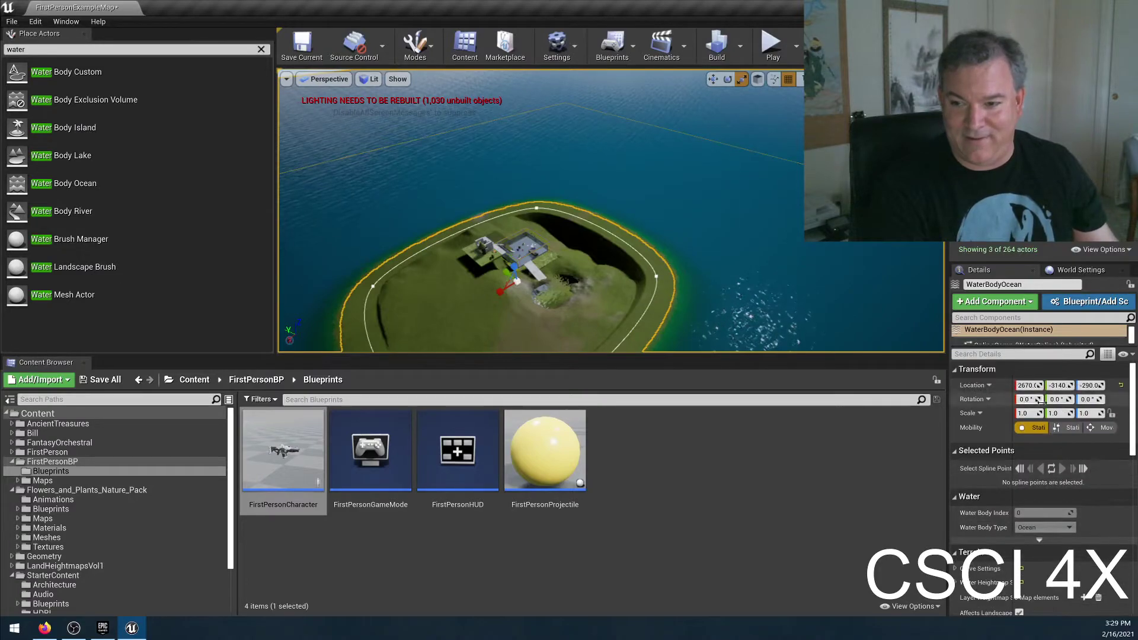
pyautogui.click(1019, 413)
pyautogui.write('10')
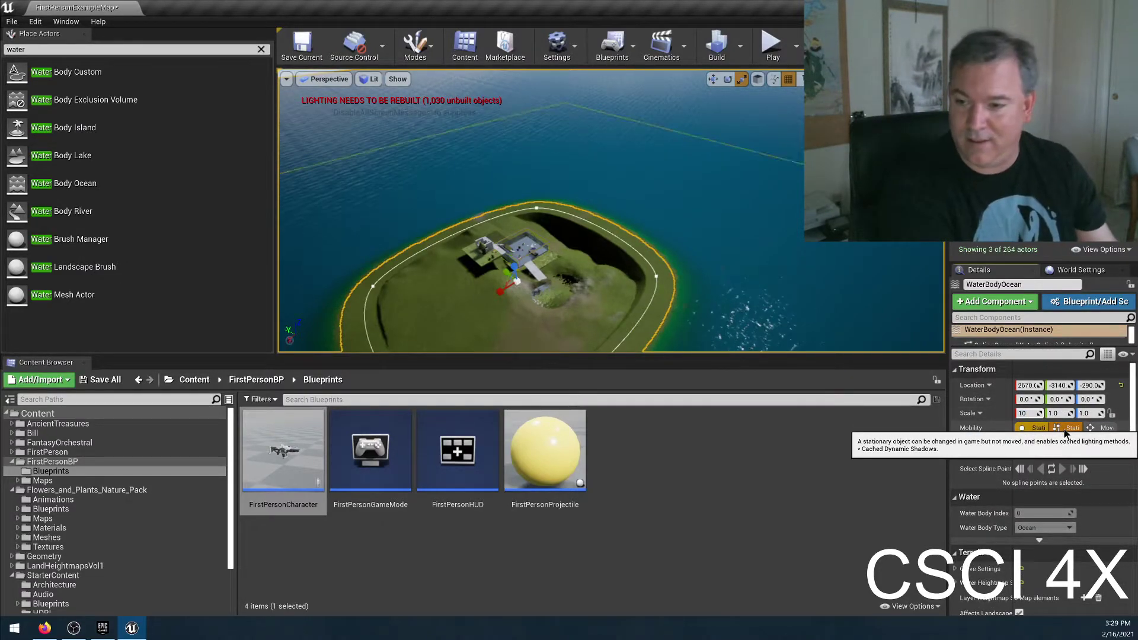
pyautogui.press('Tab')
pyautogui.write('10')
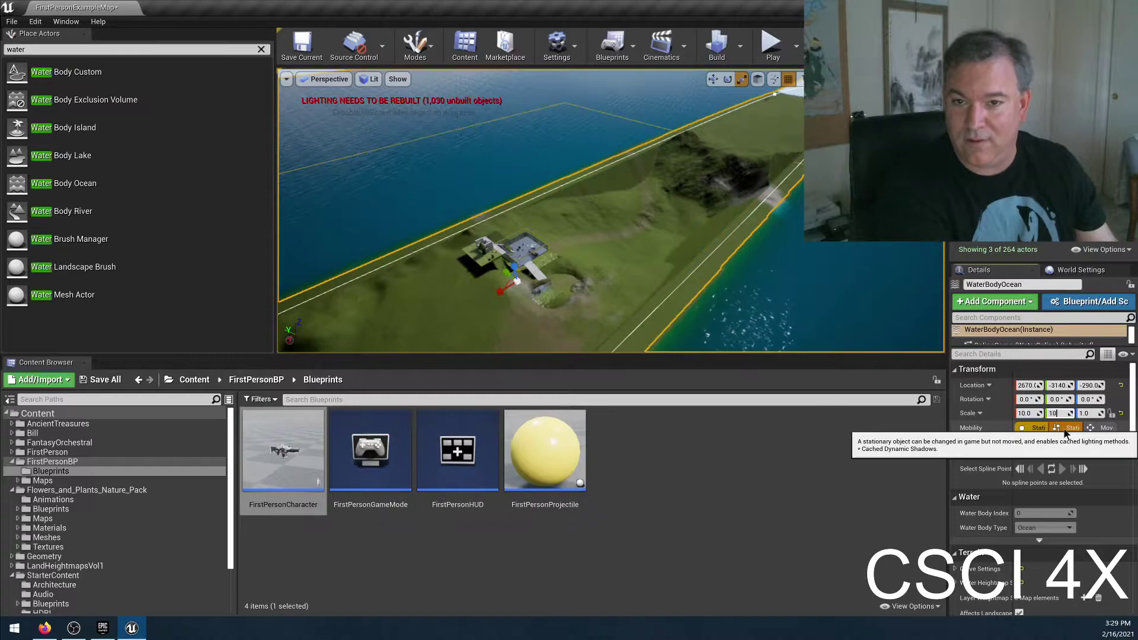
pyautogui.press('Tab')
pyautogui.write('10')
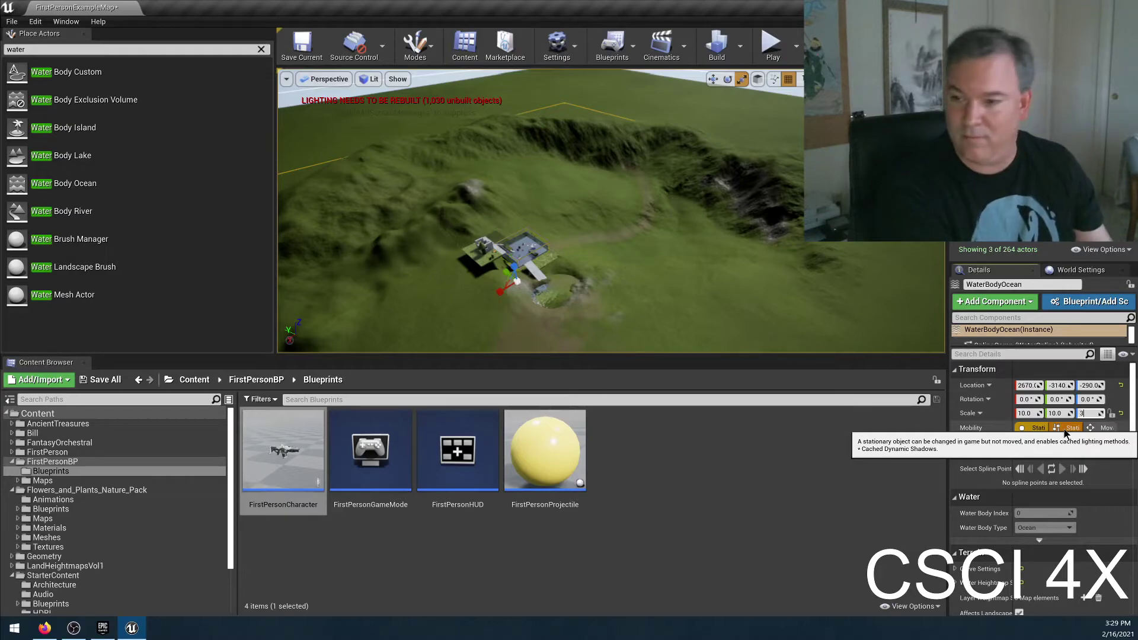
# Step: Set the ocean body's scale to 3 on all axes and check its shoreline against the hills
pyautogui.write('3')
pyautogui.hotkey('shift', 'Tab')
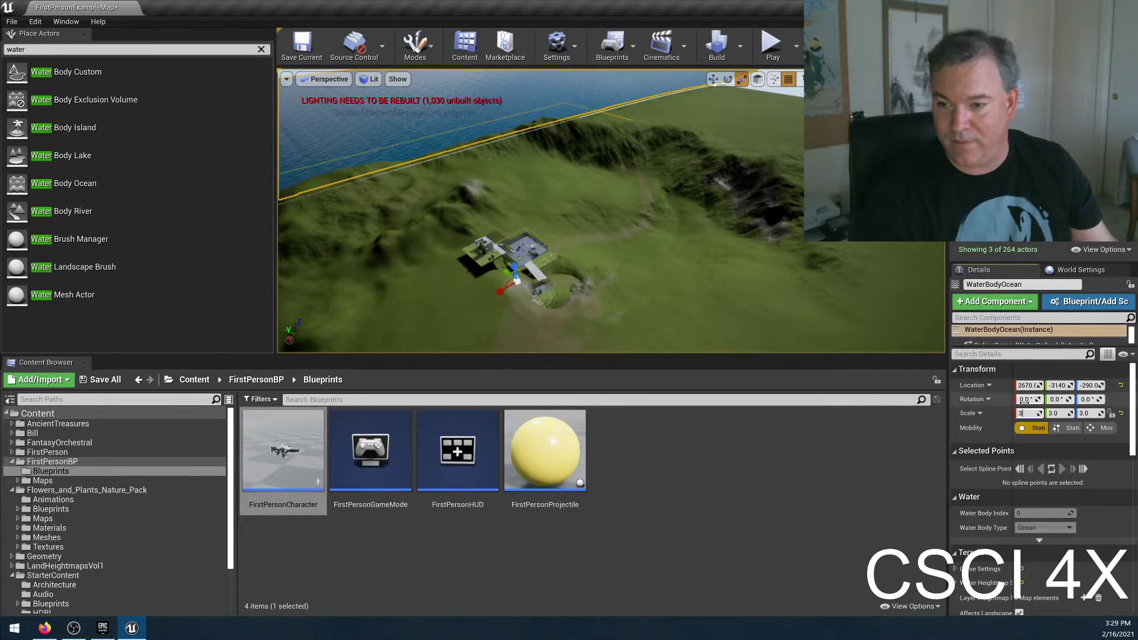
pyautogui.press('Return')
pyautogui.moveTo(670, 237); pyautogui.dragTo(729, 240, button='right')
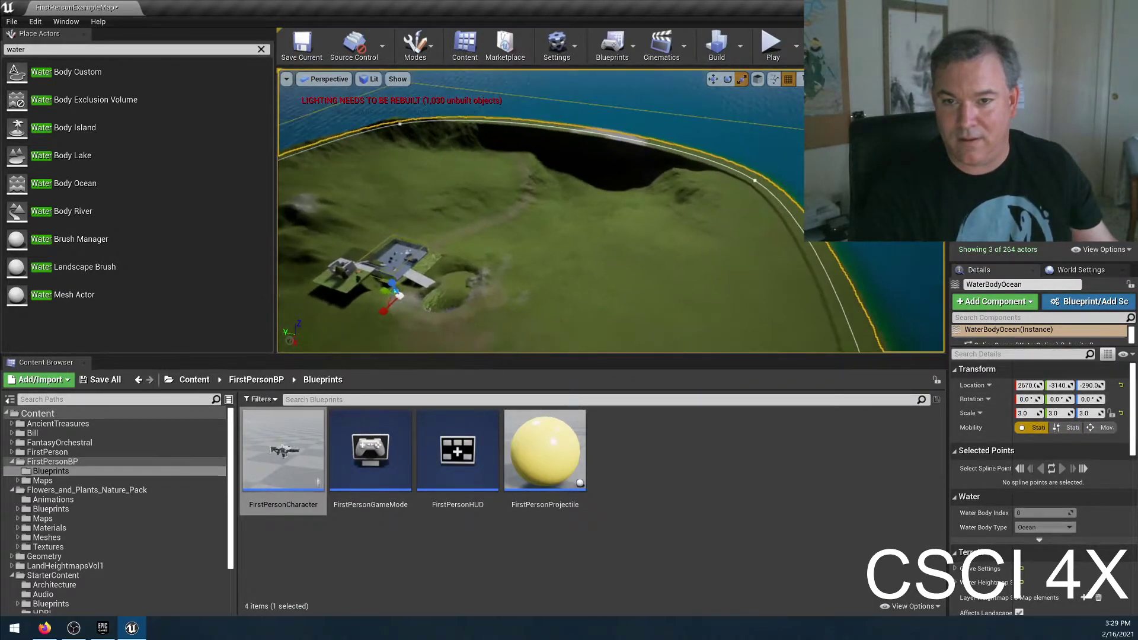
pyautogui.moveTo(917, 318); pyautogui.dragTo(877, 317, button='right')
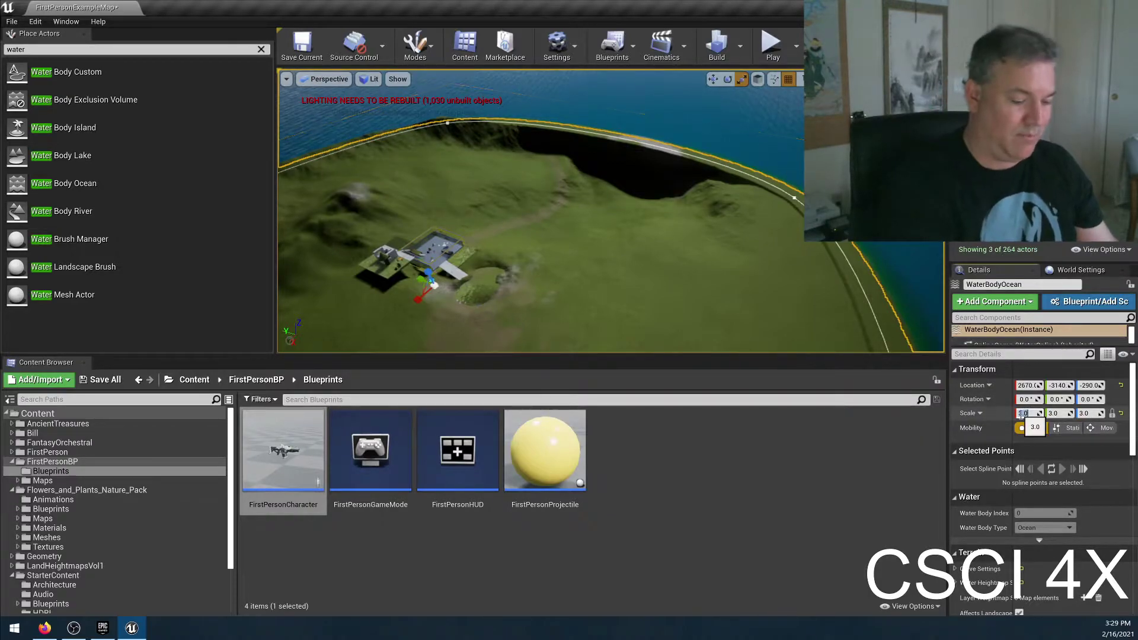
# Step: Increase the ocean body's scale through 3.5 and 4 to 5 on all axes
pyautogui.press('Return')
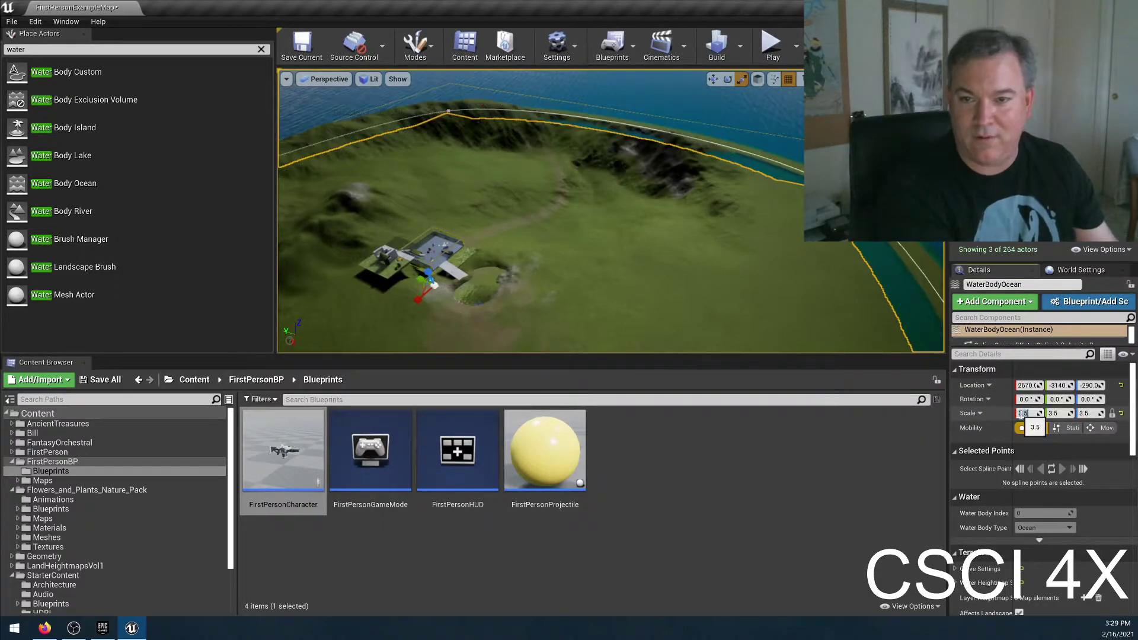
pyautogui.write('4')
pyautogui.press('Return')
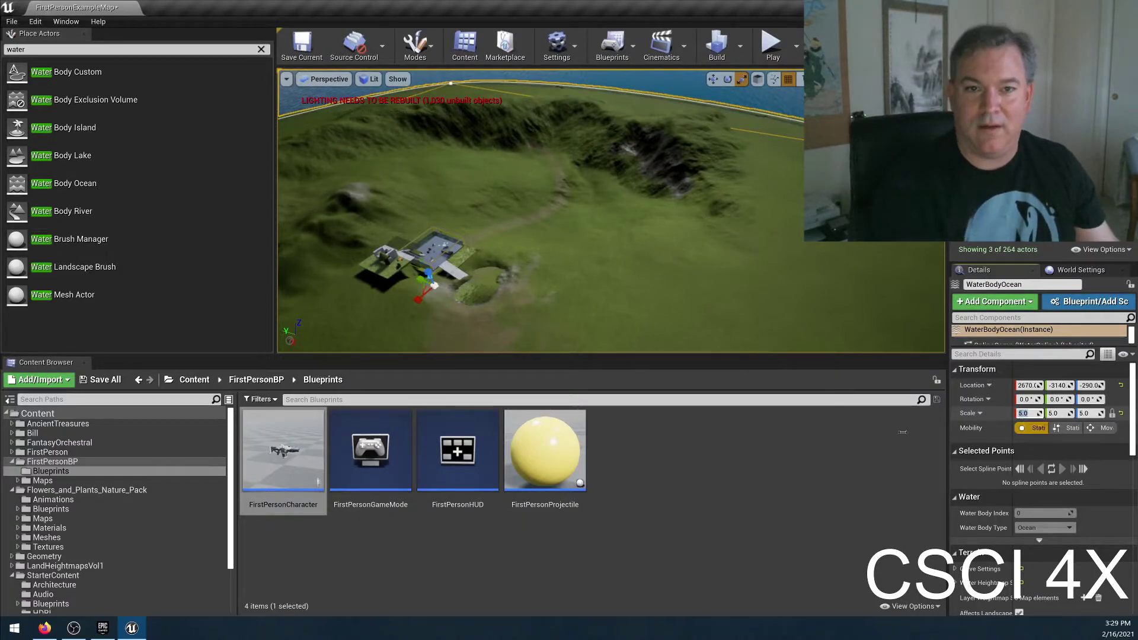
# Step: Fly around the island to examine the shoreline, the hills and the view from below the ocean surface
pyautogui.moveTo(735, 229)
pyautogui.mouseDown(button='right')
pyautogui.moveTo(671, 220)
pyautogui.moveTo(685, 199)
pyautogui.moveTo(734, 220)
pyautogui.moveTo(727, 226)
pyautogui.moveTo(747, 249)
pyautogui.moveTo(780, 223)
pyautogui.moveTo(743, 235)
pyautogui.moveTo(745, 249)
pyautogui.moveTo(746, 235)
pyautogui.mouseUp(button='right')
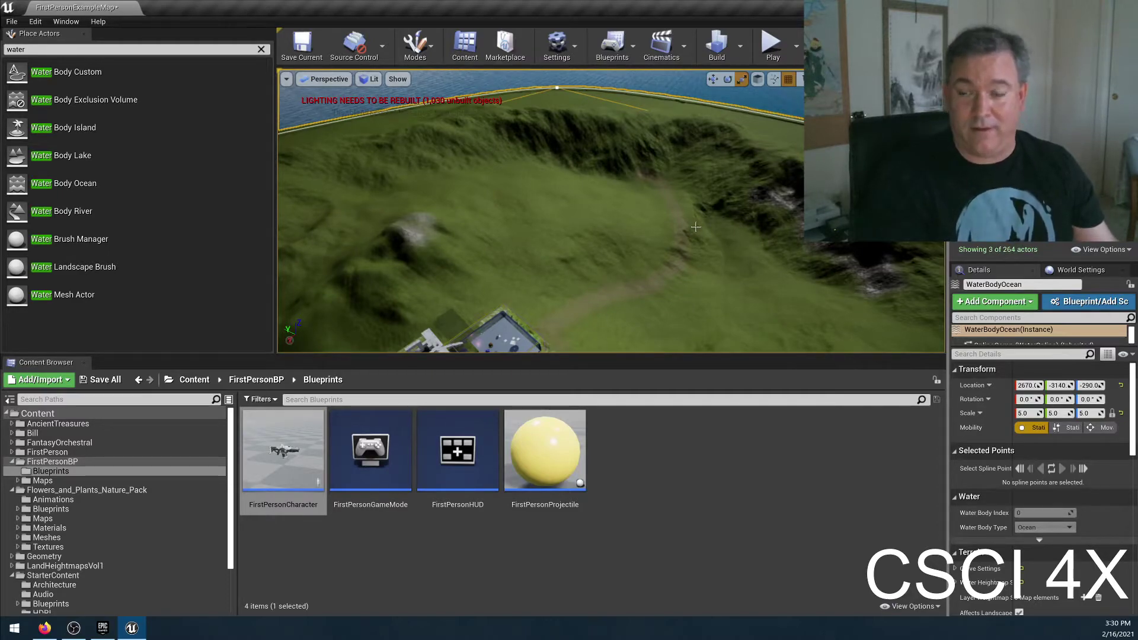
pyautogui.moveTo(656, 169); pyautogui.dragTo(860, 189, button='right')
pyautogui.moveTo(617, 175); pyautogui.dragTo(709, 175, button='right')
pyautogui.moveTo(563, 152); pyautogui.dragTo(586, 195, button='right')
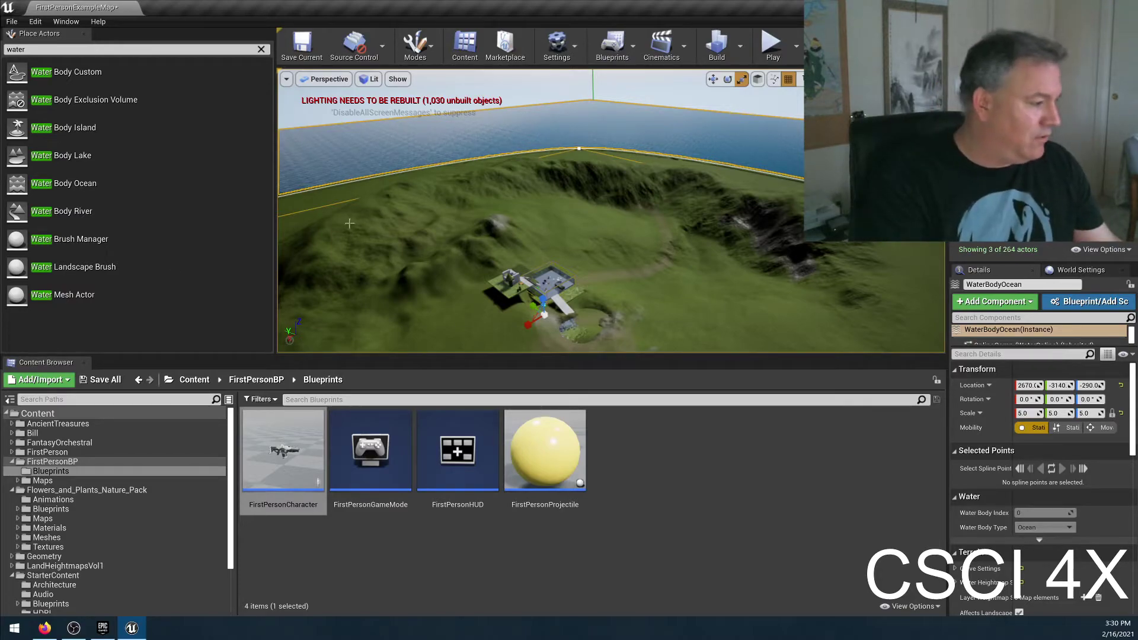
pyautogui.moveTo(569, 237); pyautogui.dragTo(447, 219, button='right')
pyautogui.press('w')
pyautogui.moveTo(528, 202)
pyautogui.mouseDown(button='right')
pyautogui.moveTo(551, 223)
pyautogui.moveTo(700, 204)
pyautogui.moveTo(547, 204)
pyautogui.mouseUp(button='right')
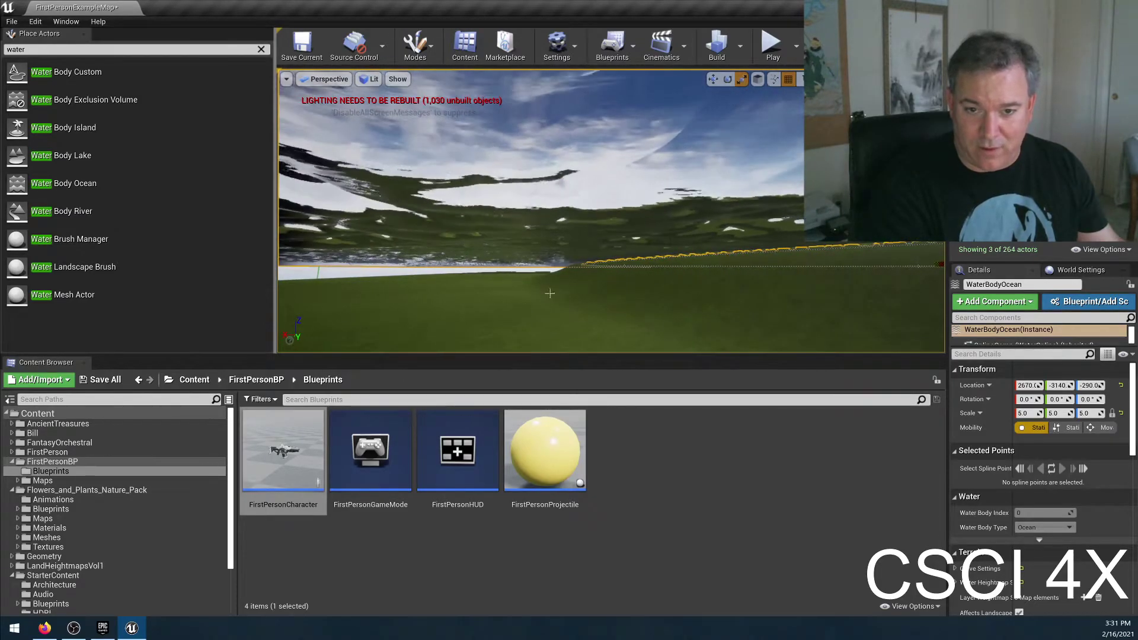
pyautogui.moveTo(475, 307); pyautogui.dragTo(475, 302, button='right')
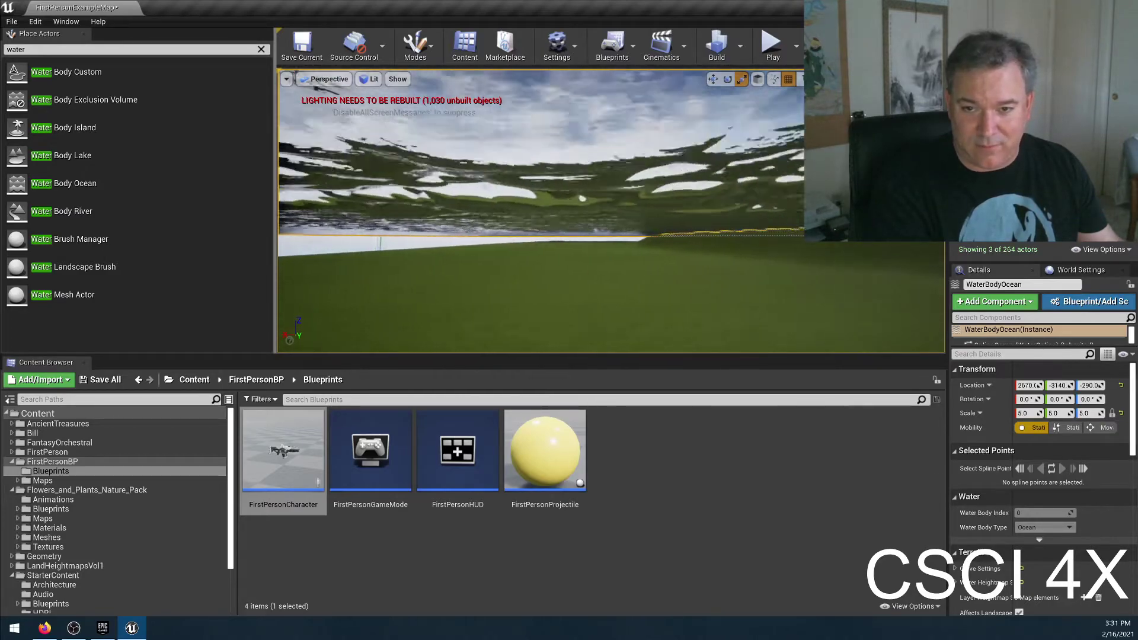
pyautogui.moveTo(475, 302)
pyautogui.mouseDown(button='right')
pyautogui.moveTo(469, 320)
pyautogui.moveTo(471, 302)
pyautogui.mouseUp(button='right')
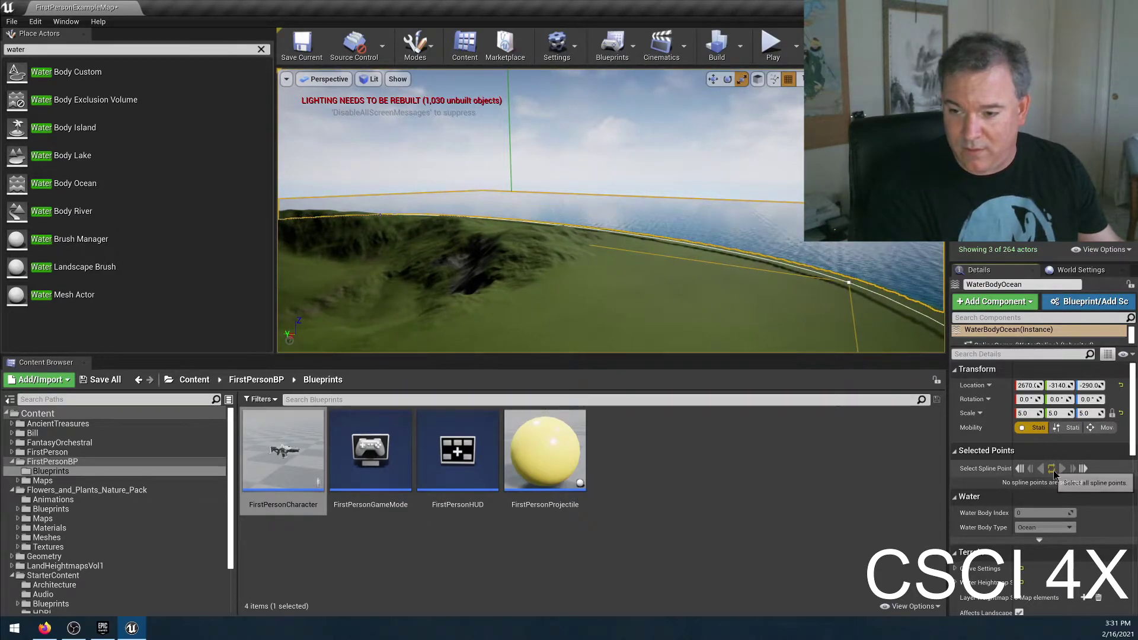
# Step: Select the ocean's spline point with input key 0 and move it inland to about X 5169, Y -5169
pyautogui.click(1053, 469)
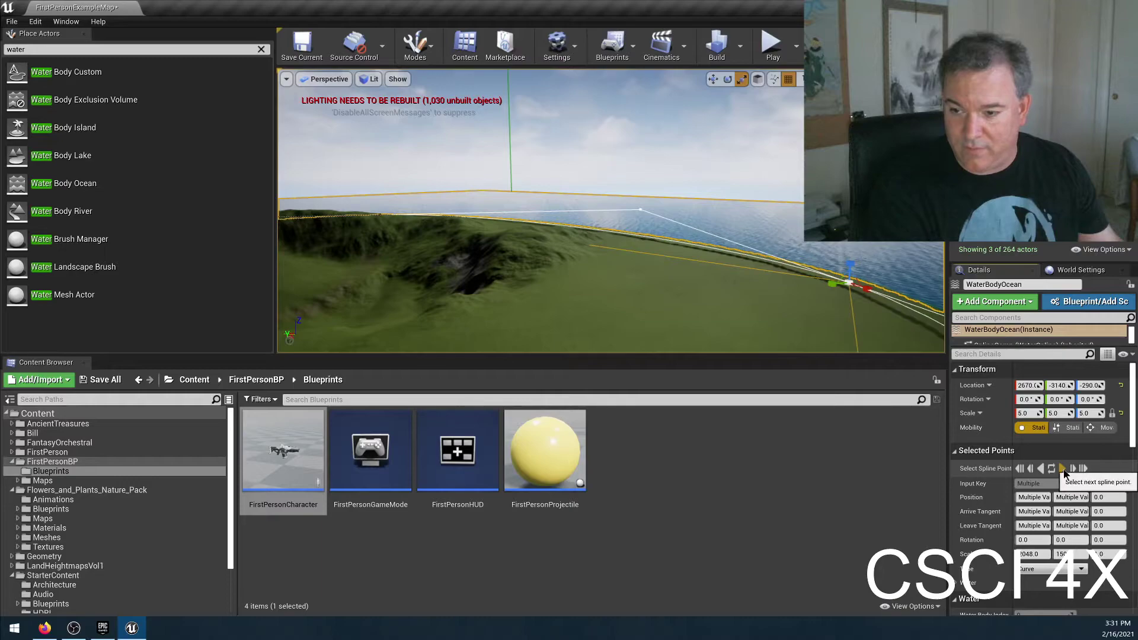
pyautogui.click(1062, 469)
pyautogui.moveTo(643, 292); pyautogui.dragTo(513, 292, button='right')
pyautogui.press('a')
pyautogui.moveTo(776, 260)
pyautogui.mouseDown(button='right')
pyautogui.moveTo(830, 237)
pyautogui.moveTo(777, 260)
pyautogui.mouseUp(button='right')
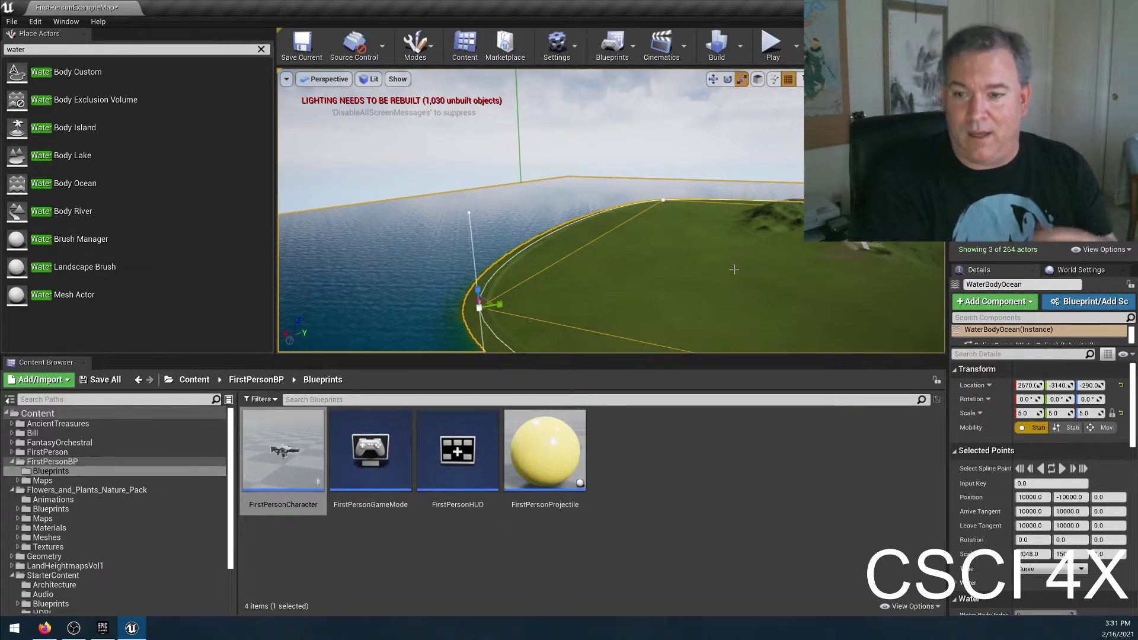
pyautogui.moveTo(589, 244); pyautogui.dragTo(596, 267, button='right')
pyautogui.moveTo(579, 350); pyautogui.dragTo(620, 338, button='right')
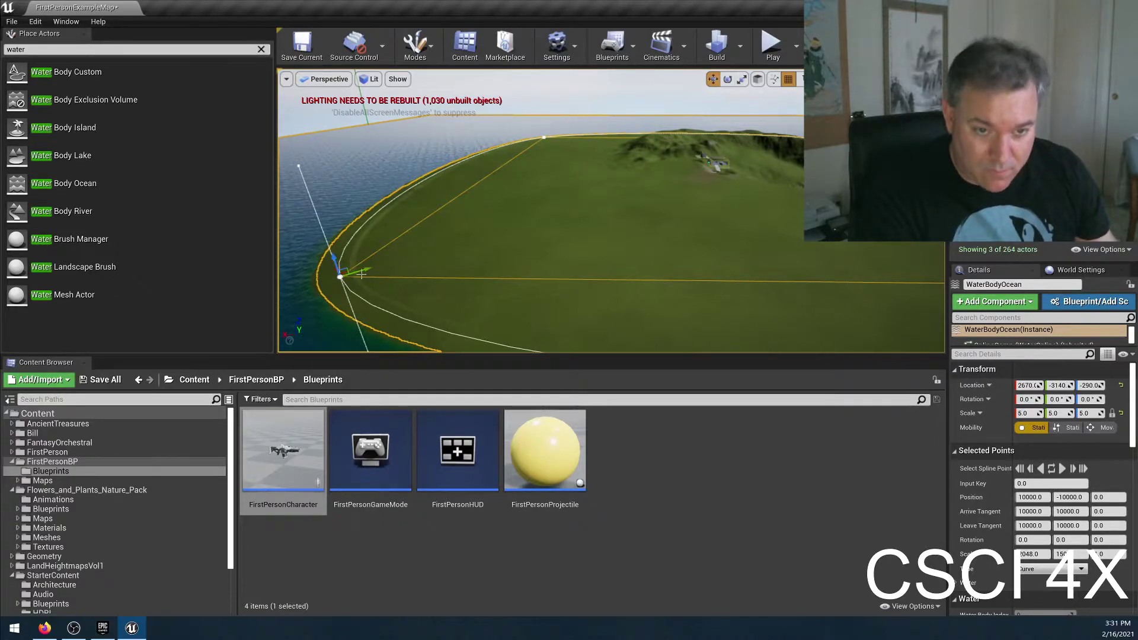
pyautogui.moveTo(363, 271); pyautogui.dragTo(512, 231)
pyautogui.moveTo(385, 242); pyautogui.dragTo(461, 287, button='right')
pyautogui.moveTo(457, 322); pyautogui.dragTo(508, 232)
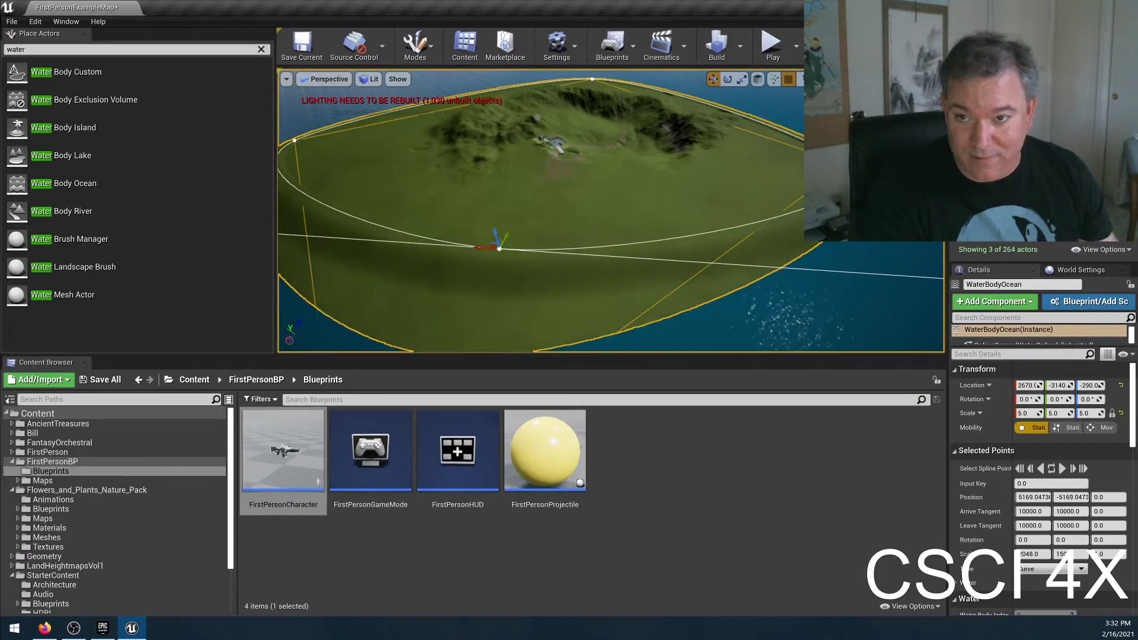
# Step: Move the ocean's spline point with input key 3 to about X -5691, Y -14309, and try adjusting its tangent handle
pyautogui.click(849, 165)
pyautogui.moveTo(791, 169); pyautogui.dragTo(816, 169, button='right')
pyautogui.moveTo(777, 149); pyautogui.dragTo(724, 223)
pyautogui.press('w')
pyautogui.moveTo(723, 219); pyautogui.dragTo(780, 216, button='right')
pyautogui.moveTo(685, 197); pyautogui.dragTo(586, 184, button='right')
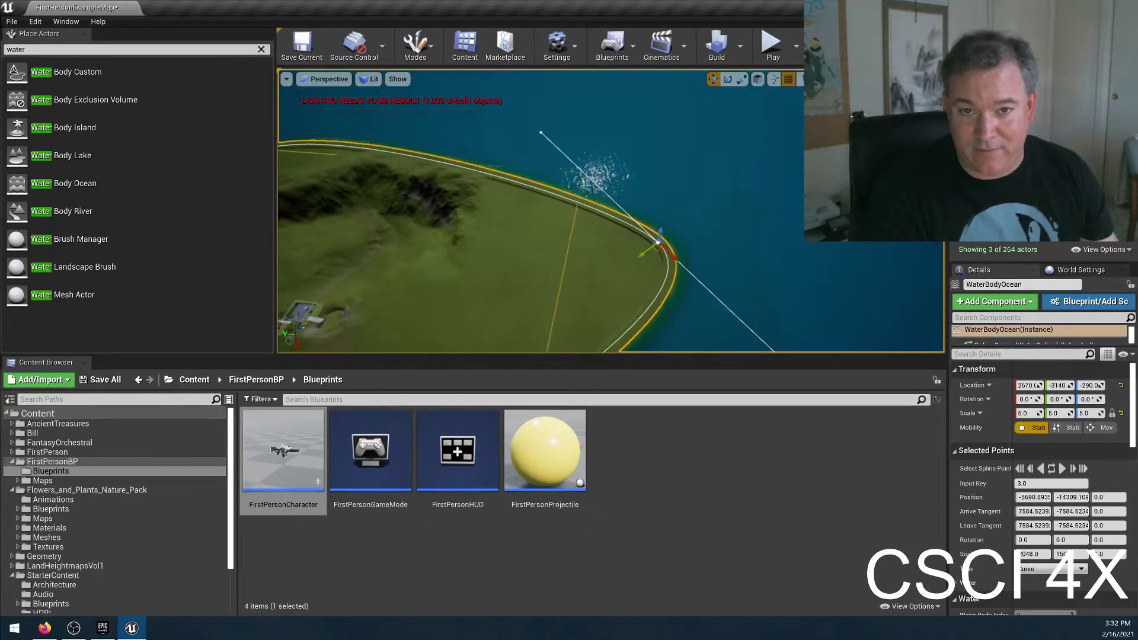
pyautogui.moveTo(543, 133)
pyautogui.mouseDown(button='right')
pyautogui.moveTo(661, 127)
pyautogui.moveTo(541, 123)
pyautogui.mouseUp(button='right')
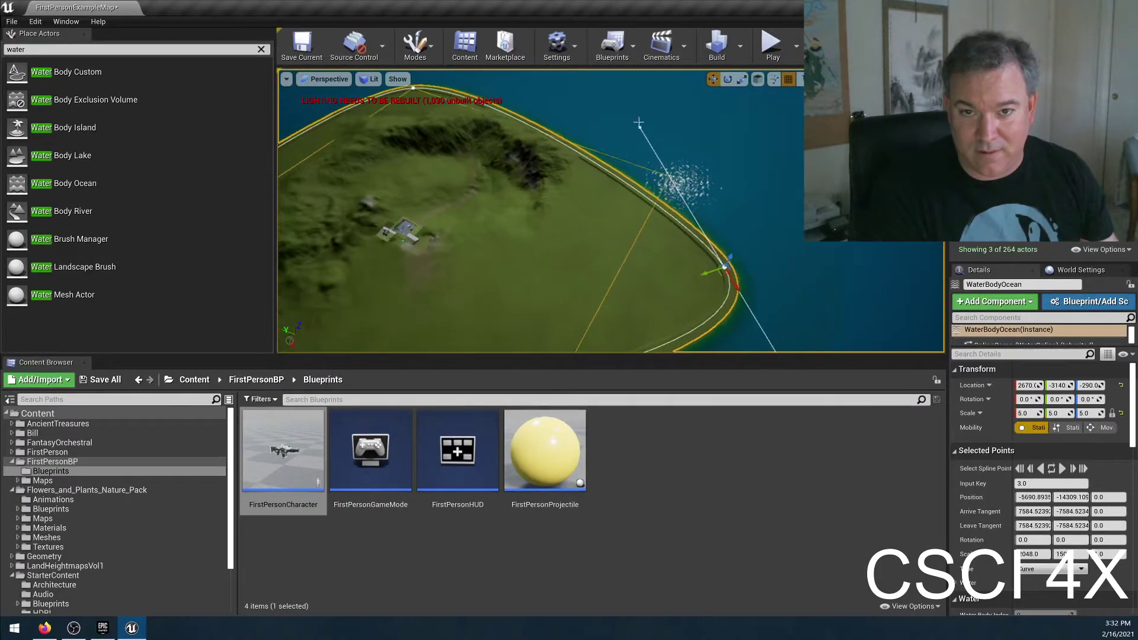
pyautogui.moveTo(641, 128); pyautogui.dragTo(641, 128, button='right')
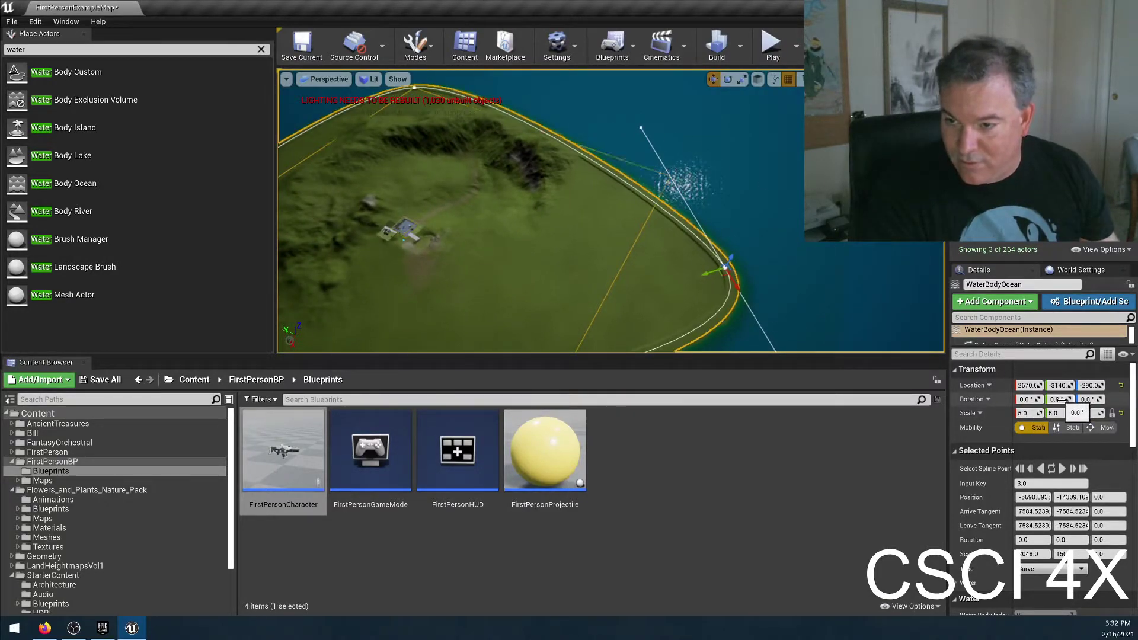
# Step: Try rotating the ocean body about the Z axis, and set its Z rotation back to 0 degrees
pyautogui.click(1086, 399)
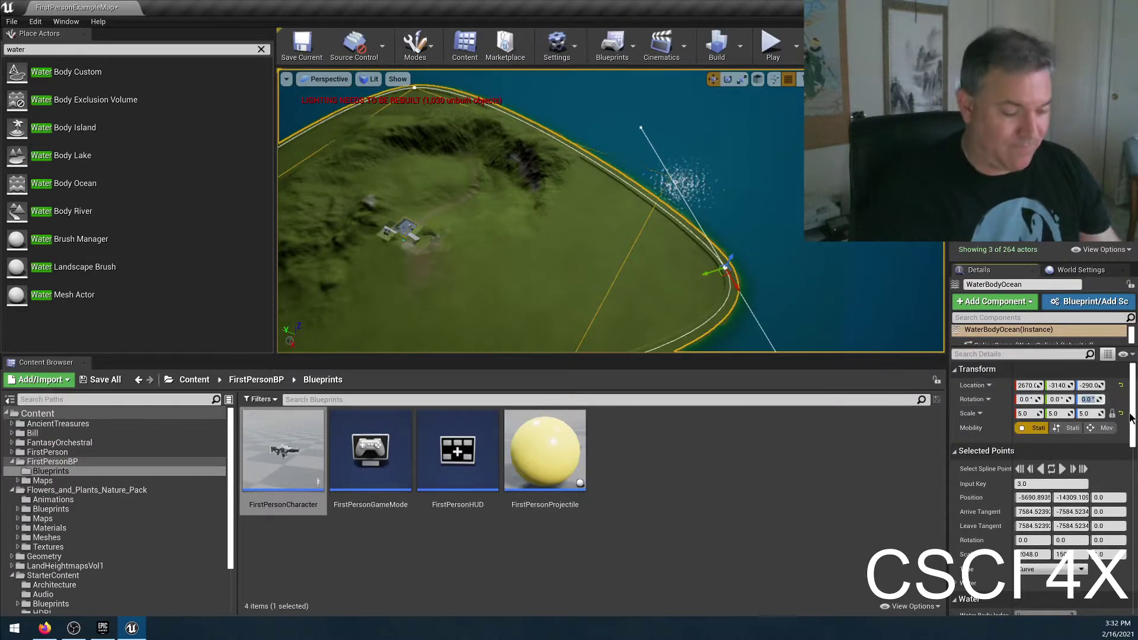
pyautogui.write('0')
pyautogui.press('Return')
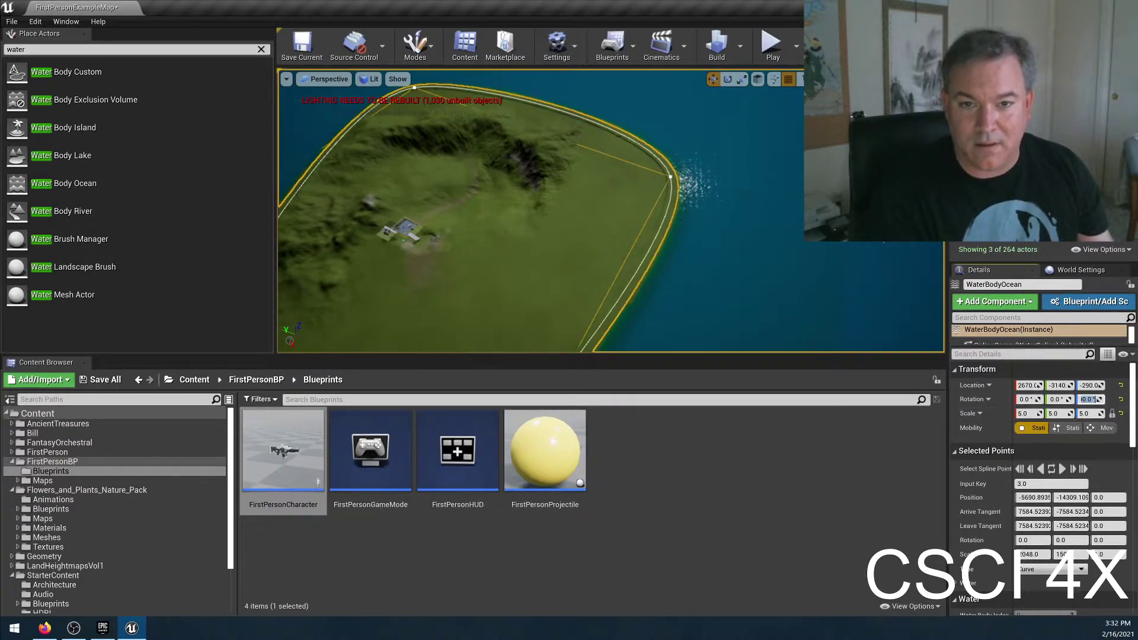
pyautogui.moveTo(721, 255); pyautogui.dragTo(693, 258, button='right')
pyautogui.click(1087, 400)
pyautogui.write('0')
pyautogui.press('Return')
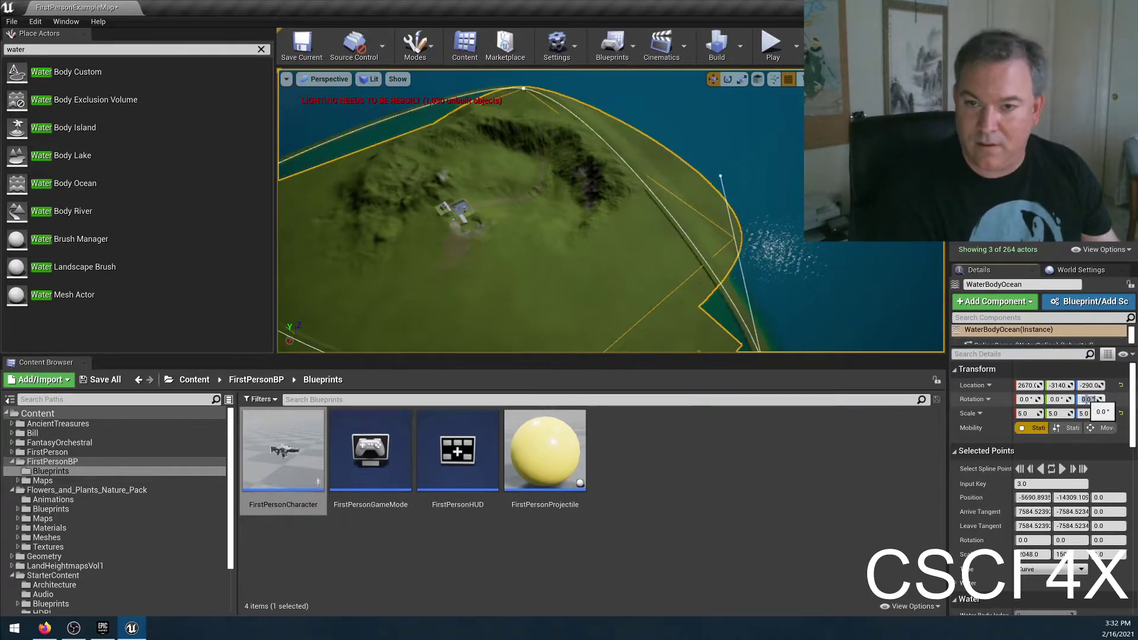
# Step: Rotate the ocean's spline point with input key 3 by 60 degrees about the Z axis
pyautogui.moveTo(735, 283)
pyautogui.mouseDown(button='right')
pyautogui.moveTo(770, 303)
pyautogui.moveTo(735, 283)
pyautogui.mouseUp(button='right')
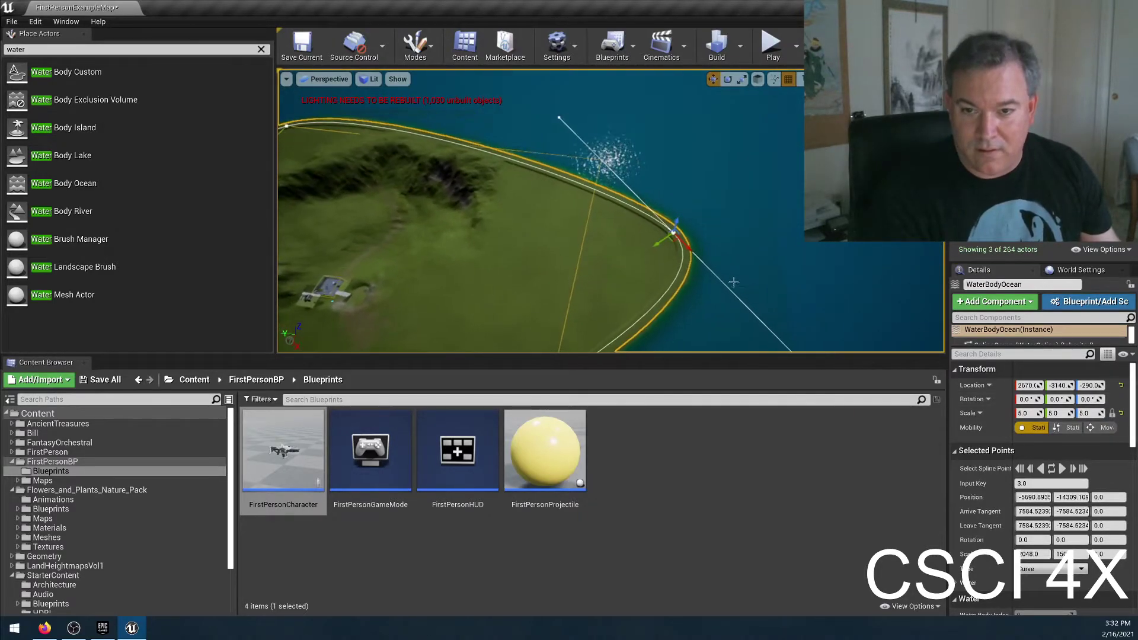
pyautogui.press('e')
pyautogui.moveTo(676, 261); pyautogui.dragTo(701, 259)
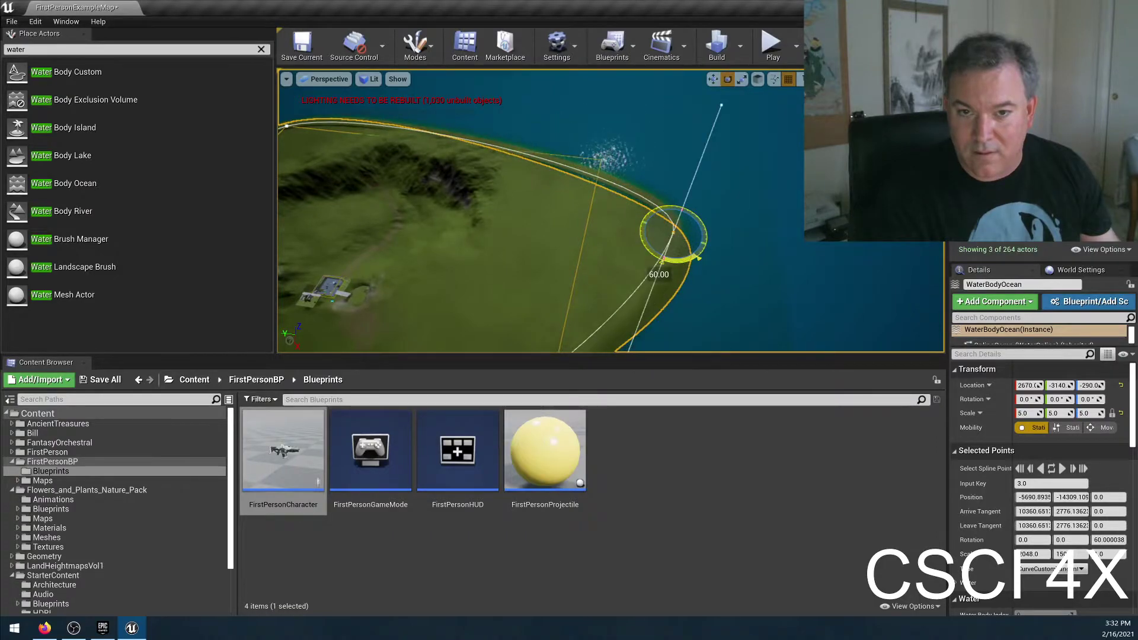
pyautogui.moveTo(603, 257); pyautogui.dragTo(486, 260, button='right')
pyautogui.moveTo(671, 257); pyautogui.dragTo(777, 202, button='right')
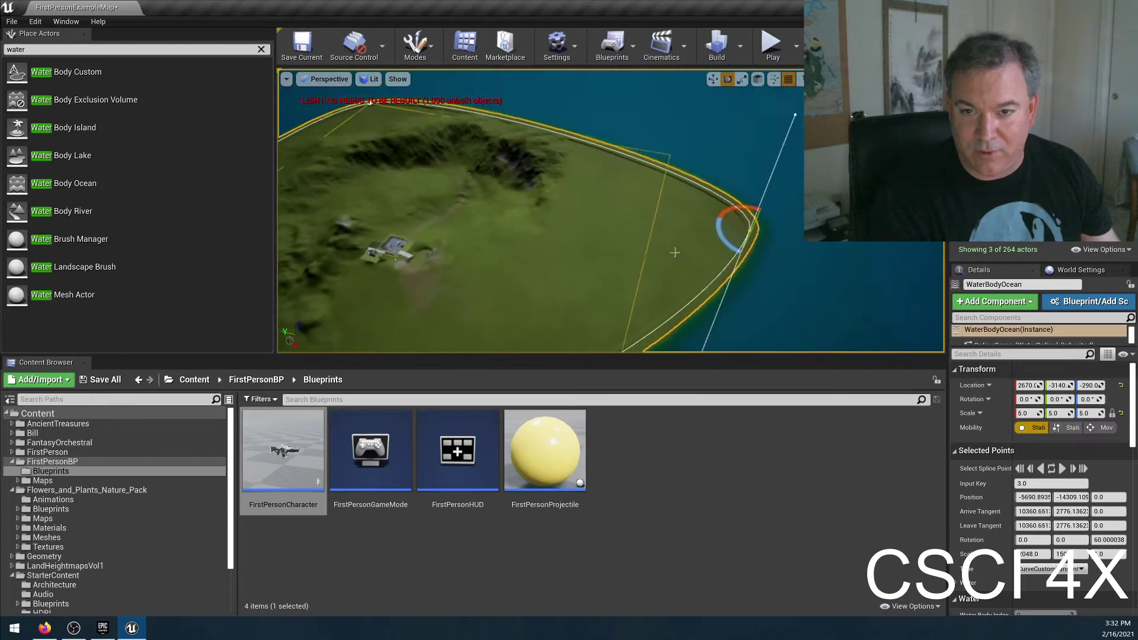
# Step: Move the ocean's spline point with input key 3 outward to about X -11233, Y -13337
pyautogui.press('w')
pyautogui.moveTo(736, 224); pyautogui.dragTo(701, 209)
pyautogui.moveTo(718, 270)
pyautogui.mouseDown(button='right')
pyautogui.moveTo(664, 309)
pyautogui.moveTo(705, 310)
pyautogui.mouseUp(button='right')
pyautogui.moveTo(538, 321)
pyautogui.mouseDown()
pyautogui.moveTo(560, 318)
pyautogui.moveTo(546, 319)
pyautogui.mouseUp()
pyautogui.moveTo(531, 318); pyautogui.dragTo(528, 317, button='right')
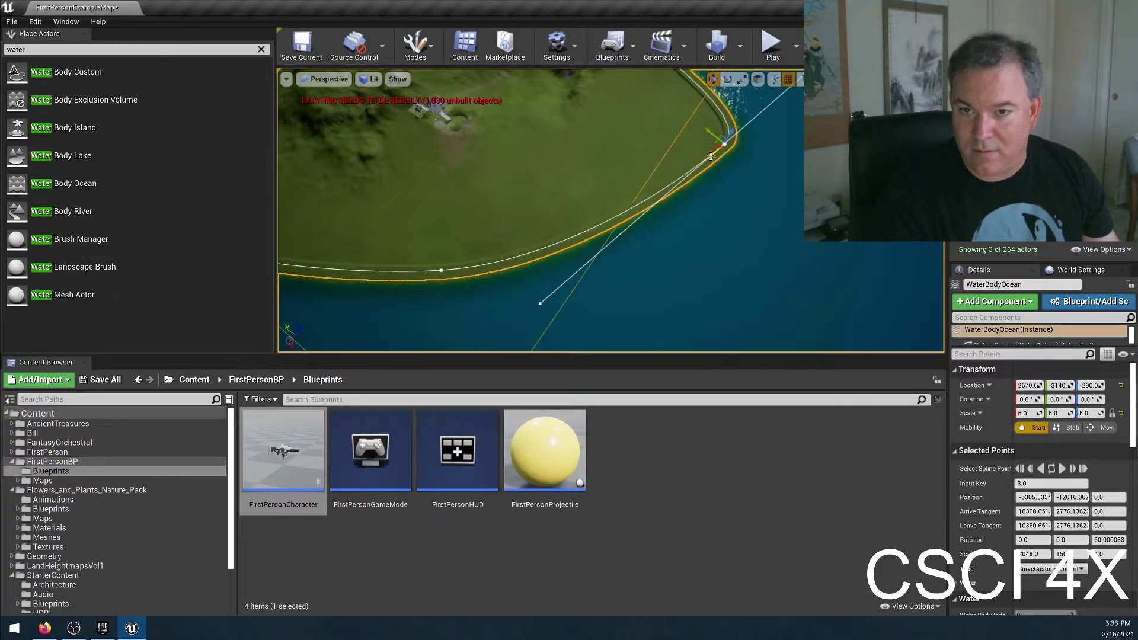
pyautogui.moveTo(710, 157); pyautogui.dragTo(798, 111)
pyautogui.moveTo(766, 181); pyautogui.dragTo(766, 181, button='right')
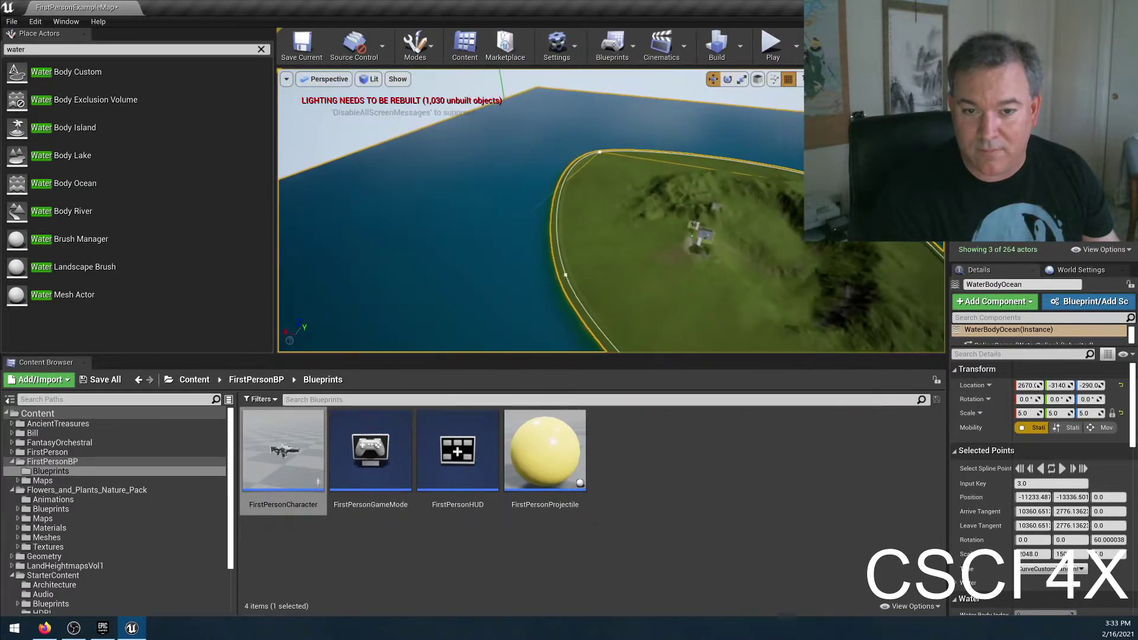
# Step: Try the Linear and CurveClamped types on the spline point with input key 3, and undo both type changes
pyautogui.scroll(-3, 1061, 462)
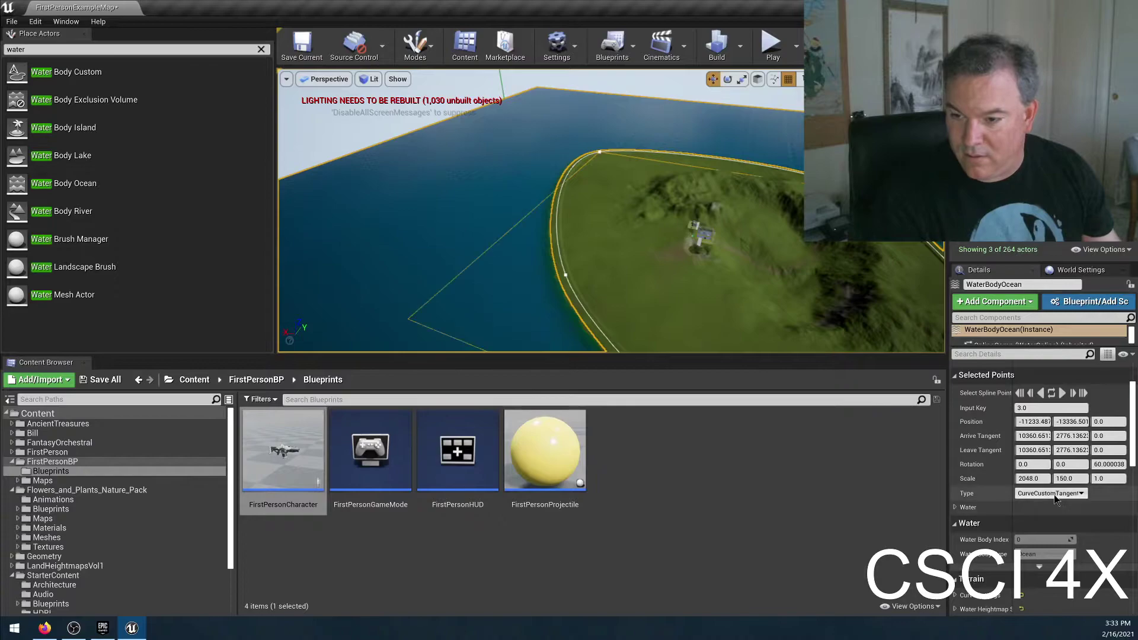
pyautogui.click(1050, 504)
pyautogui.moveTo(694, 278); pyautogui.dragTo(695, 278, button='right')
pyautogui.click(1050, 493)
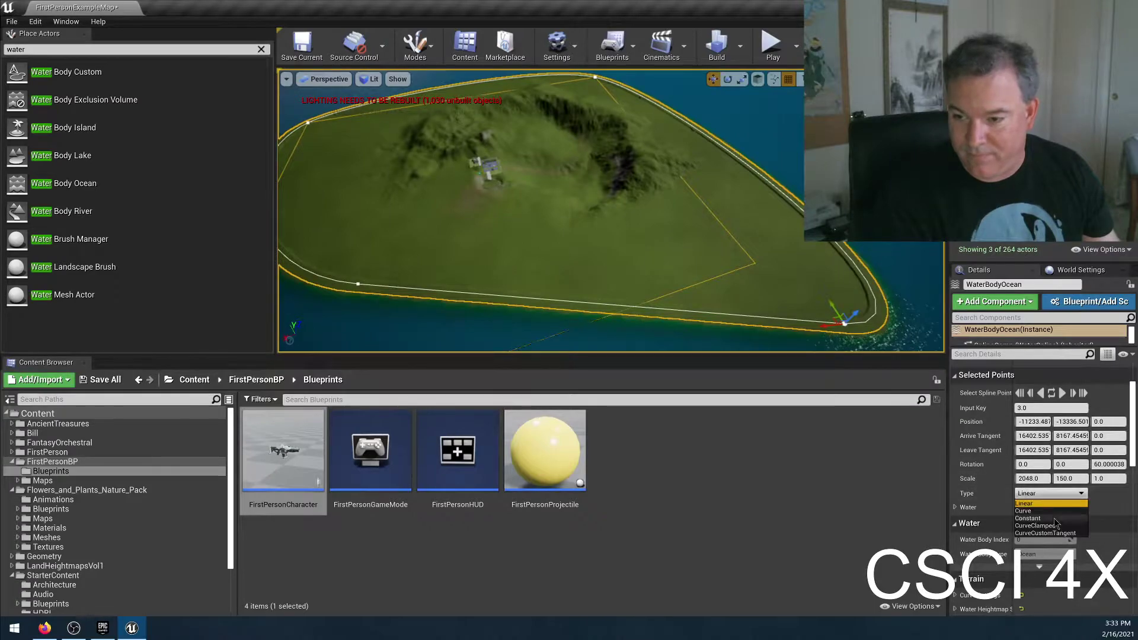
pyautogui.click(1036, 526)
pyautogui.moveTo(695, 278); pyautogui.dragTo(695, 277, button='right')
pyautogui.moveTo(789, 280); pyautogui.dragTo(789, 279, button='right')
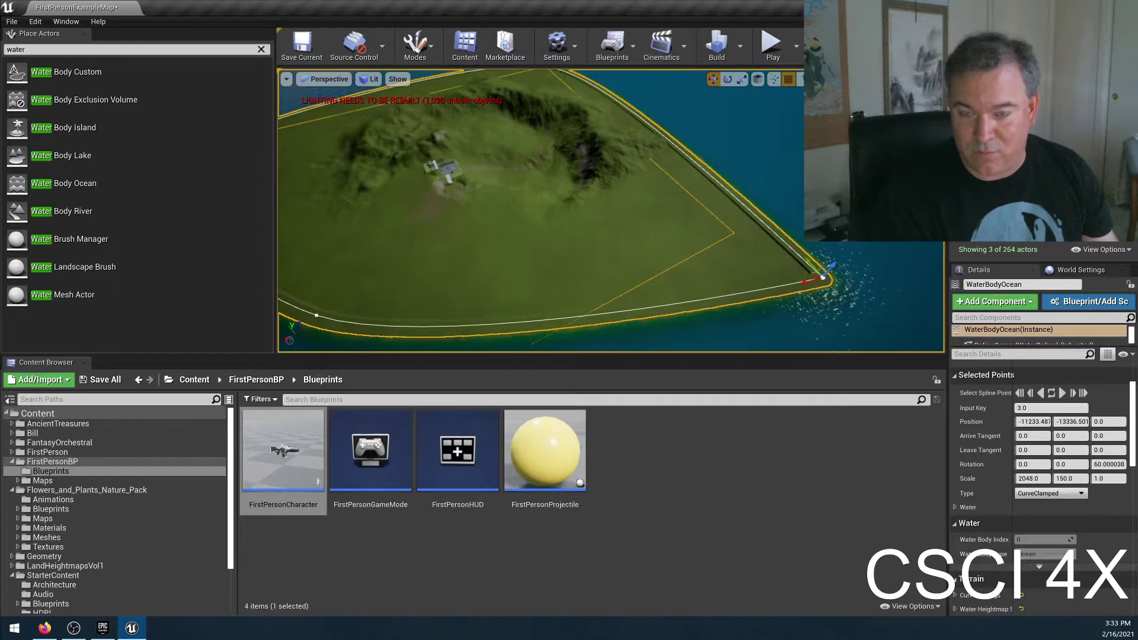
pyautogui.hotkey('ctrl', 'z')
pyautogui.hotkey('ctrl', 'z')
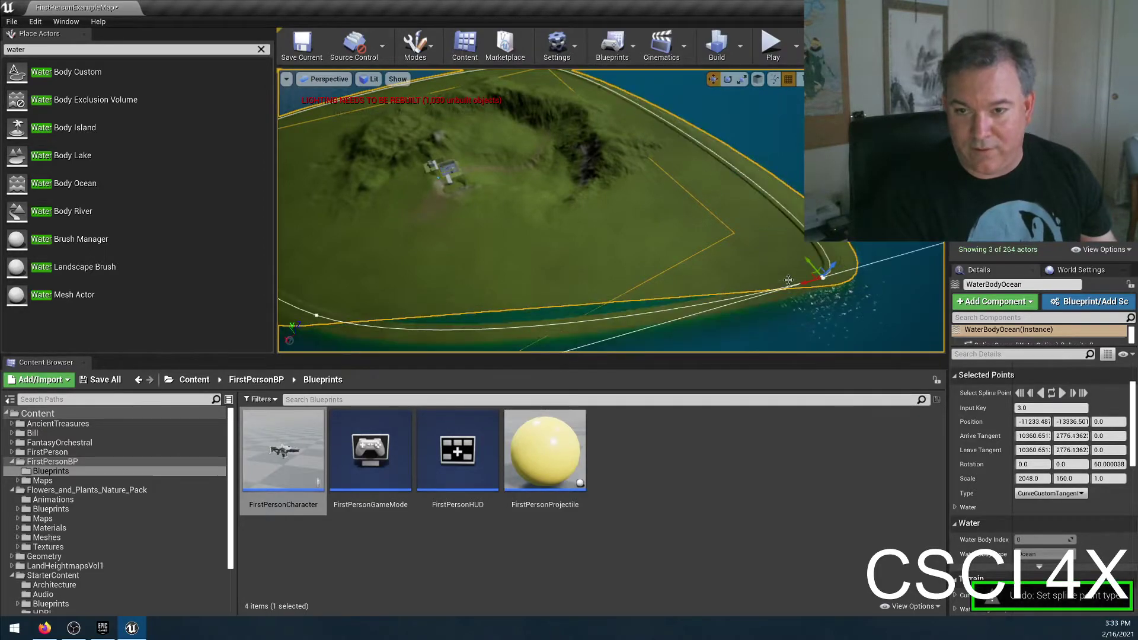
# Step: Select the ocean's spline point with input key 1 and try editing its Z rotation, leaving it at 0
pyautogui.moveTo(352, 200); pyautogui.dragTo(352, 201, button='right')
pyautogui.click(1063, 393)
pyautogui.click(1062, 393)
pyautogui.moveTo(610, 211); pyautogui.dragTo(610, 211, button='right')
pyautogui.moveTo(468, 302); pyautogui.dragTo(469, 301, button='right')
pyautogui.moveTo(418, 310); pyautogui.dragTo(546, 301)
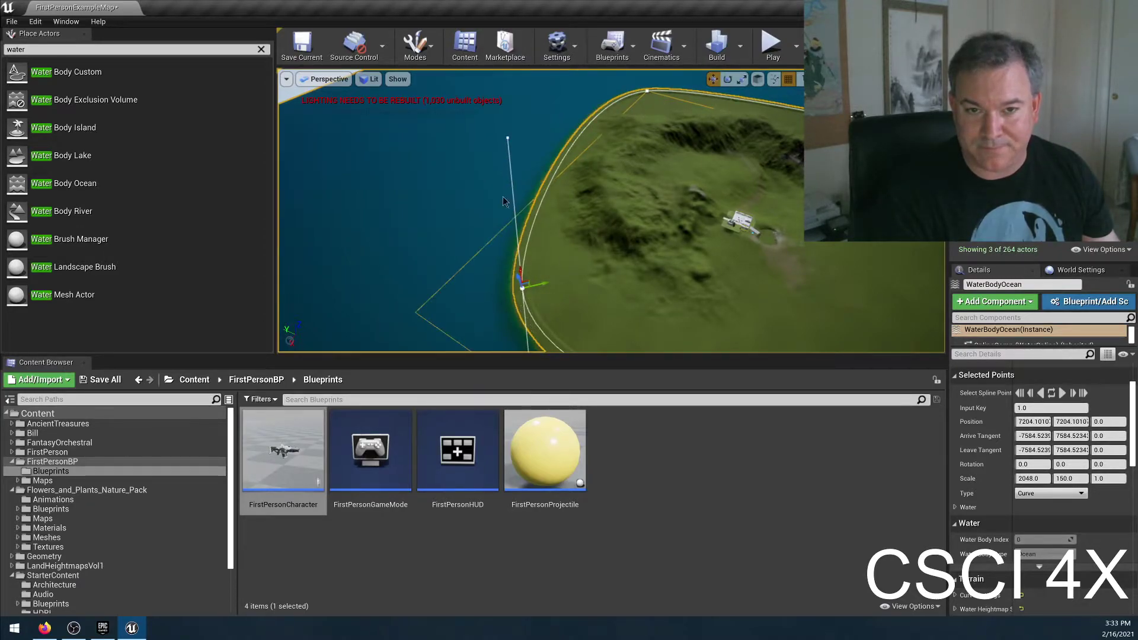
pyautogui.moveTo(509, 138); pyautogui.dragTo(508, 138, button='right')
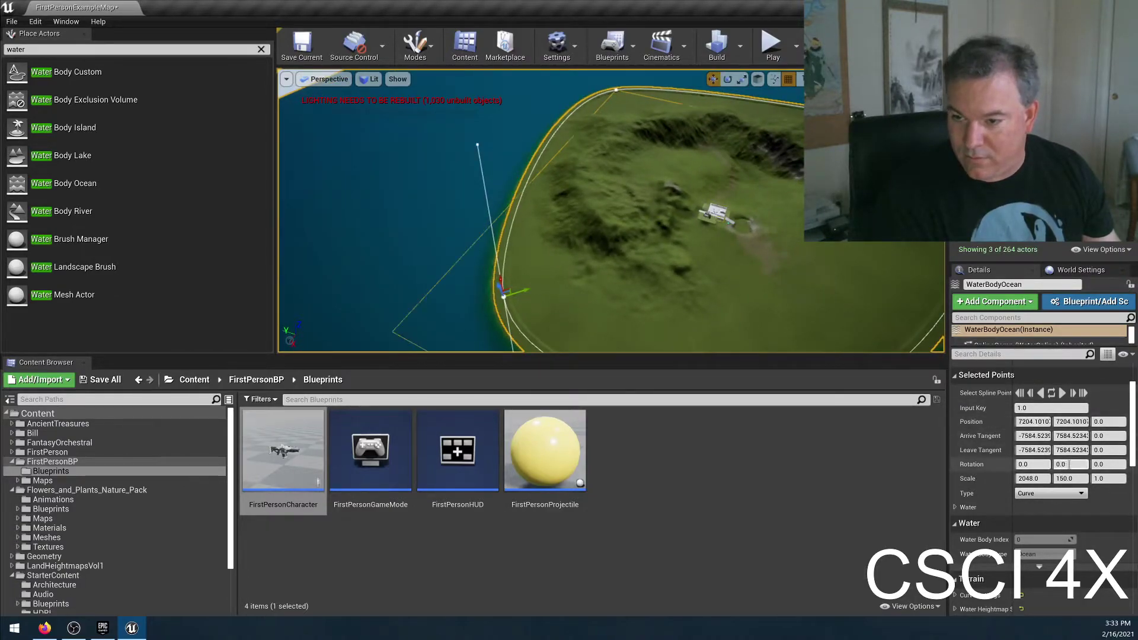
pyautogui.click(1097, 464)
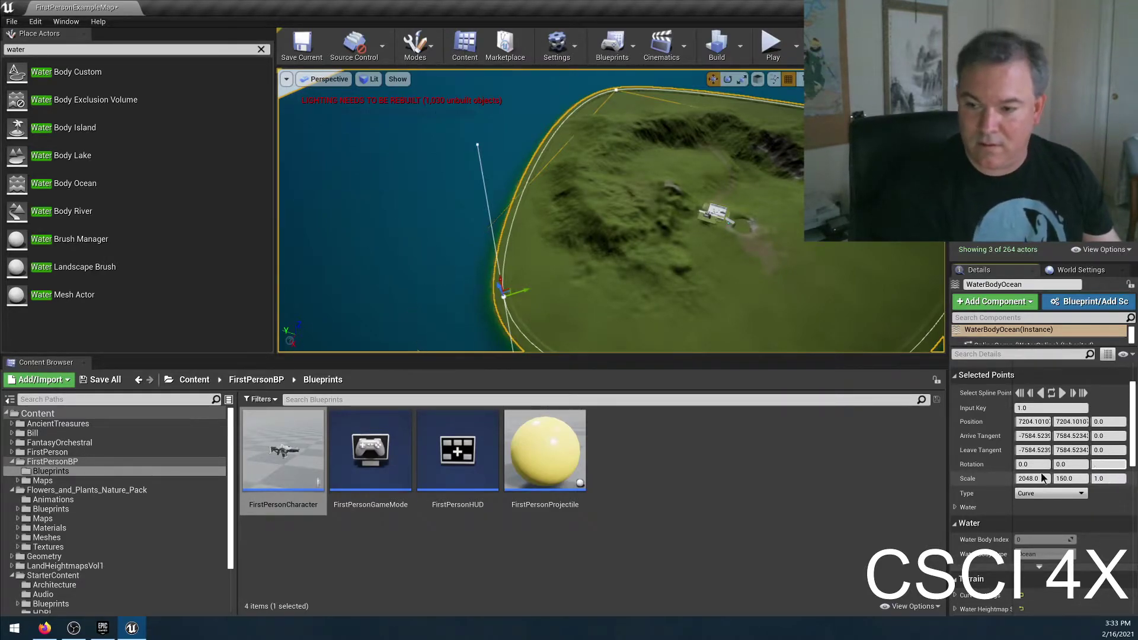
pyautogui.press('Return')
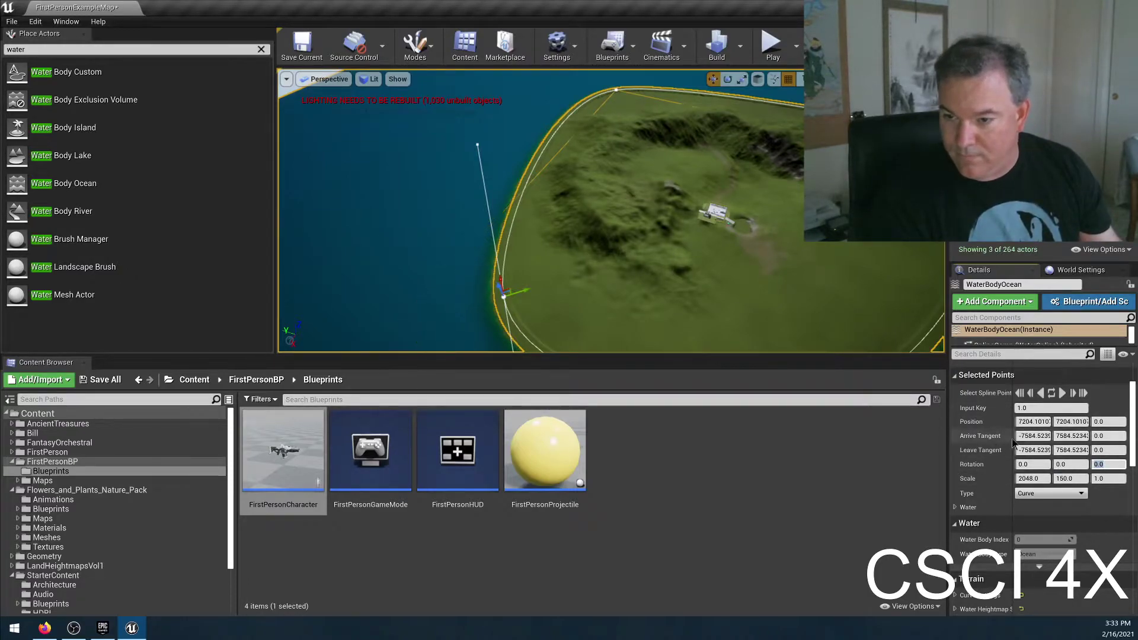
# Step: Set the spline point with input key 1 to CurveCustomTangent and move it inland to about X 4223, Y 7951
pyautogui.click(1042, 492)
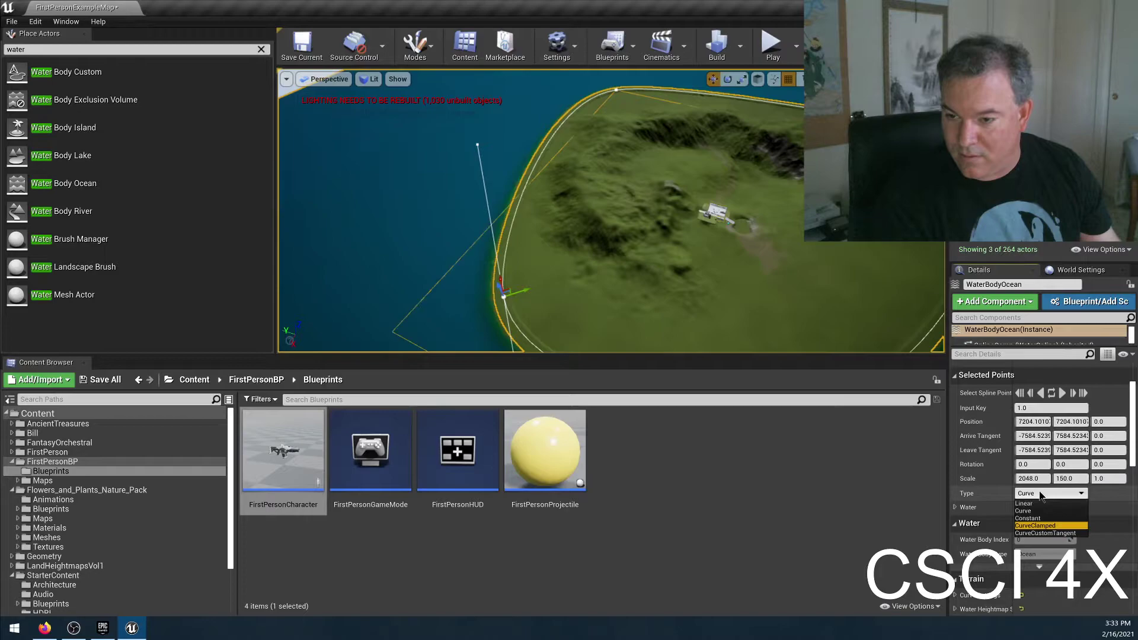
pyautogui.click(1038, 532)
pyautogui.moveTo(648, 287); pyautogui.dragTo(684, 293, button='right')
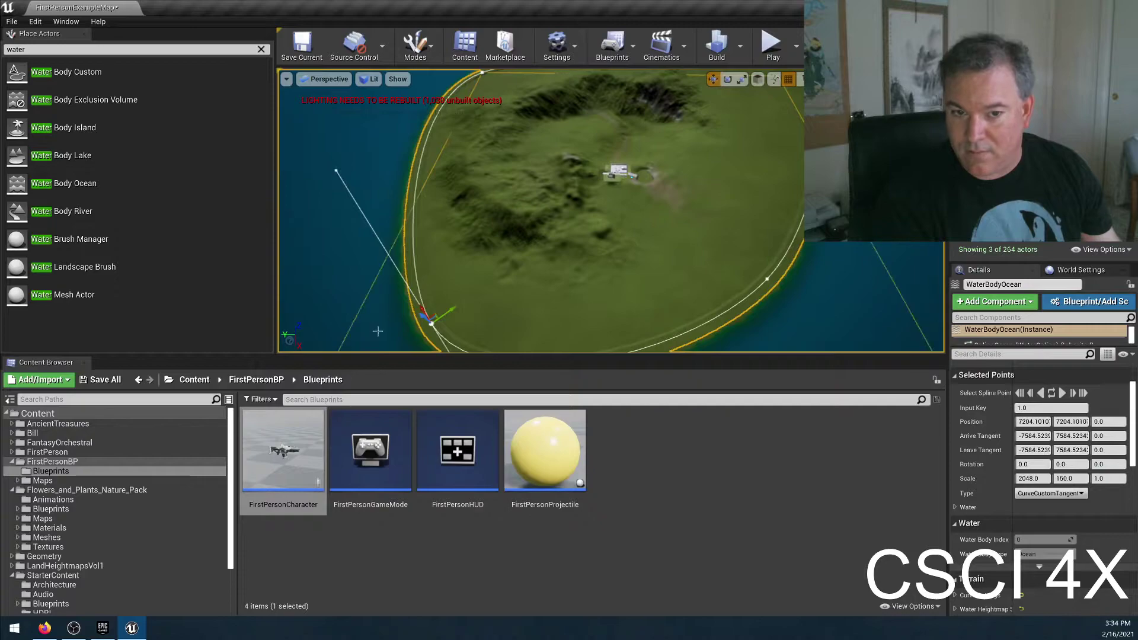
pyautogui.moveTo(423, 307); pyautogui.dragTo(454, 257)
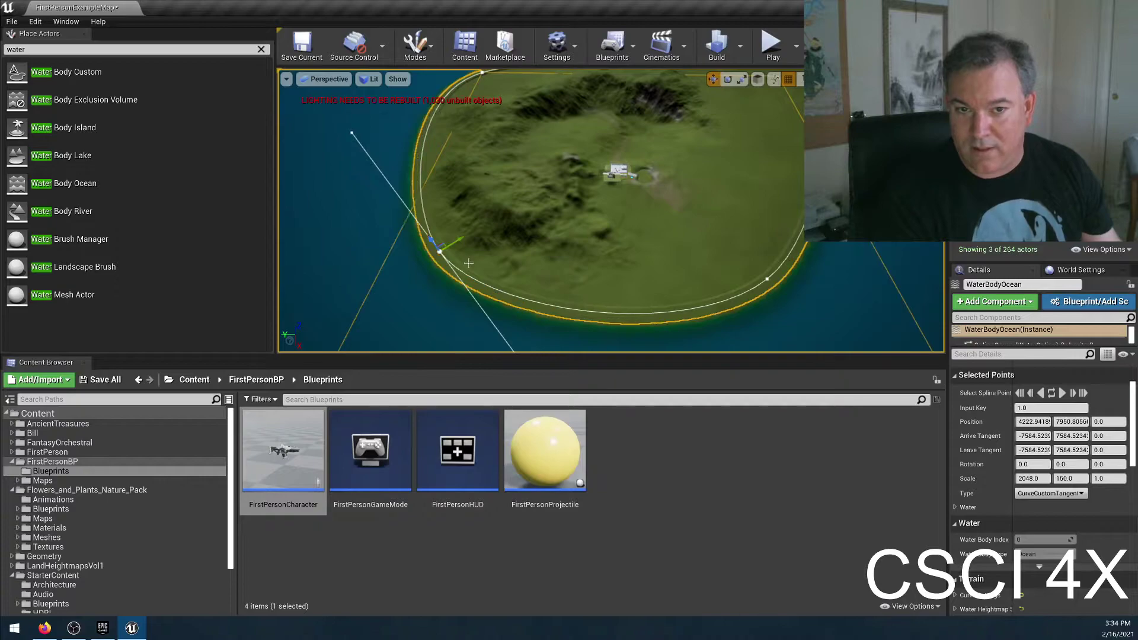
pyautogui.moveTo(413, 237); pyautogui.dragTo(406, 191)
pyautogui.moveTo(407, 191); pyautogui.dragTo(557, 221, button='right')
pyautogui.moveTo(414, 238); pyautogui.dragTo(414, 237, button='right')
# Step: Switch to Landscape mode and try to paint the Dirt layer on the grass near the shoreline
pyautogui.click(415, 44)
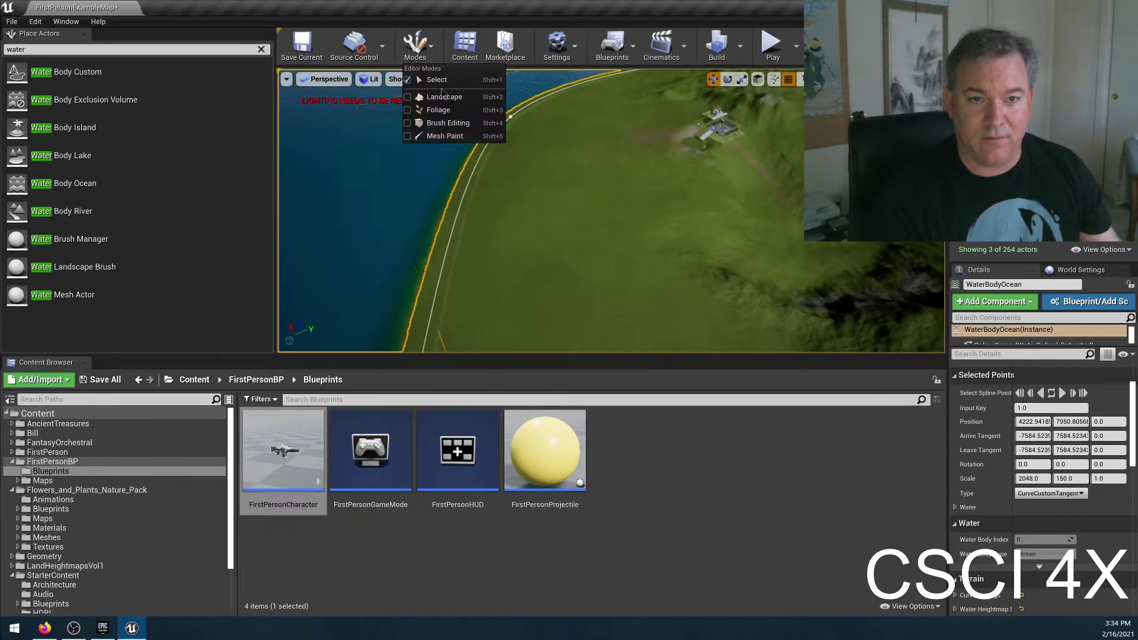
pyautogui.click(444, 97)
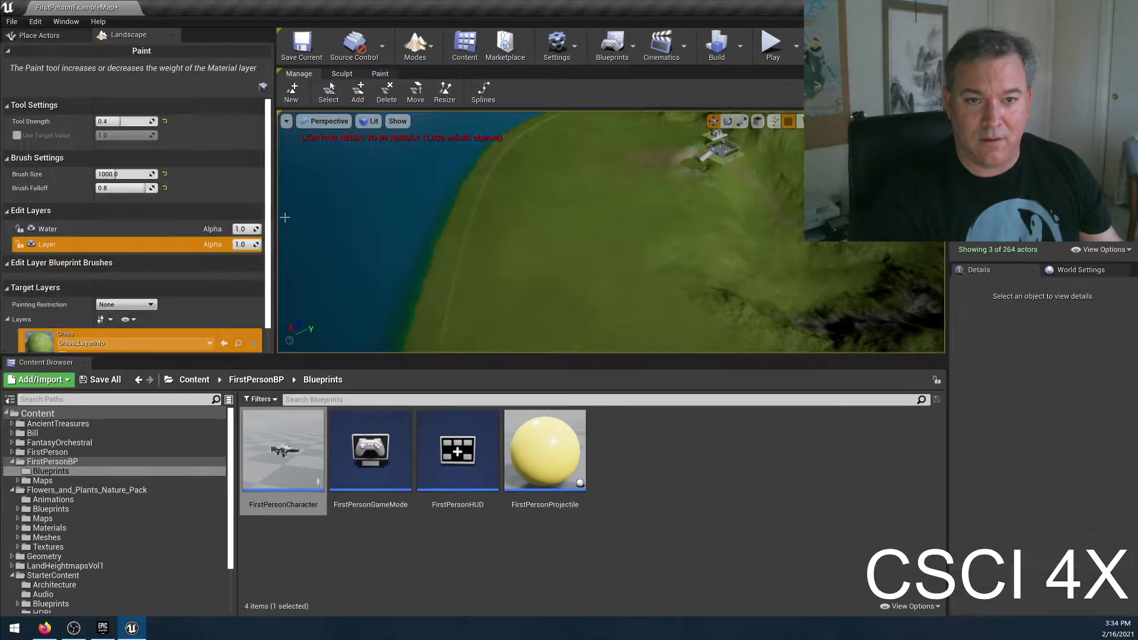
pyautogui.scroll(-4, 50, 336)
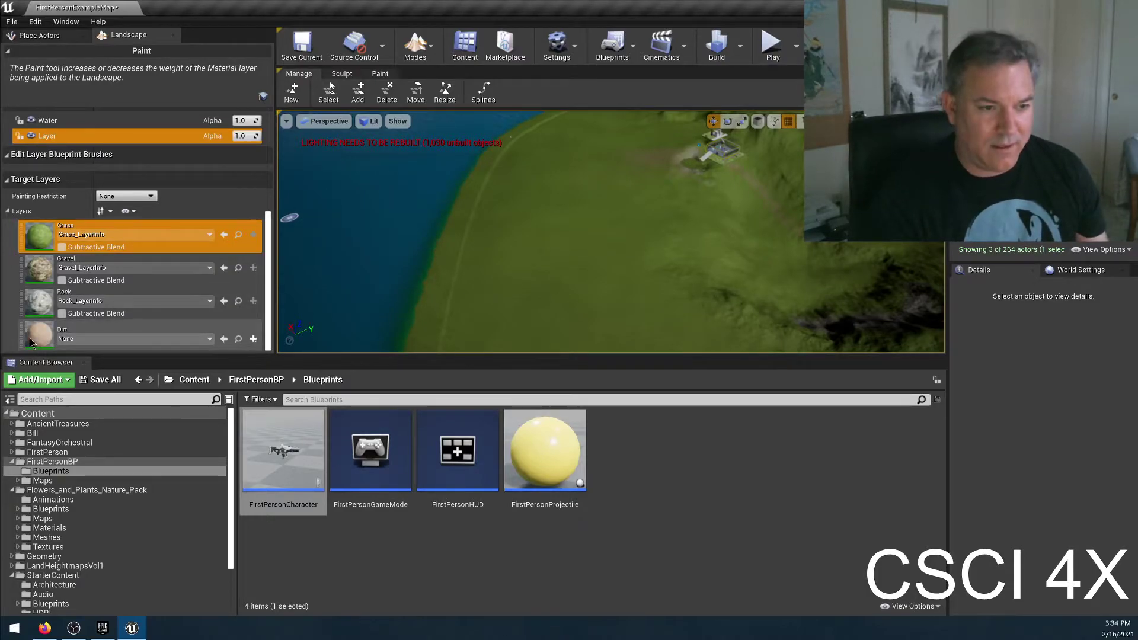
pyautogui.click(31, 343)
pyautogui.click(568, 291)
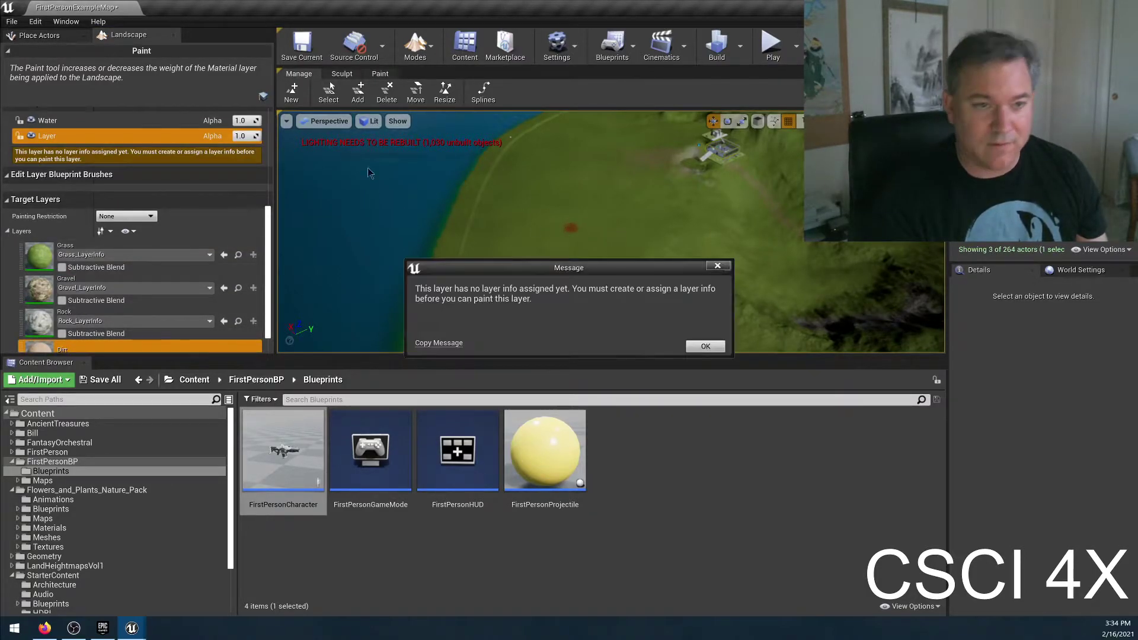
pyautogui.click(716, 267)
# Step: Create a Weight-Blended Layer (normal) info for the Dirt layer in FirstPersonExampleMap_sharedassets, and try painting the grass again
pyautogui.scroll(-2, 219, 267)
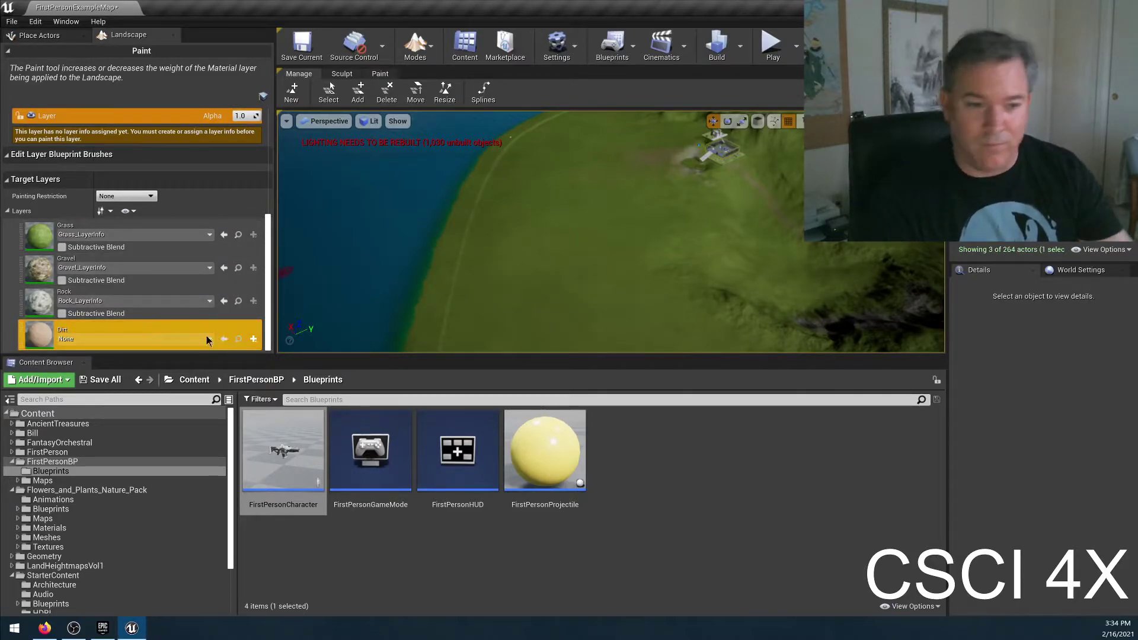
pyautogui.click(253, 339)
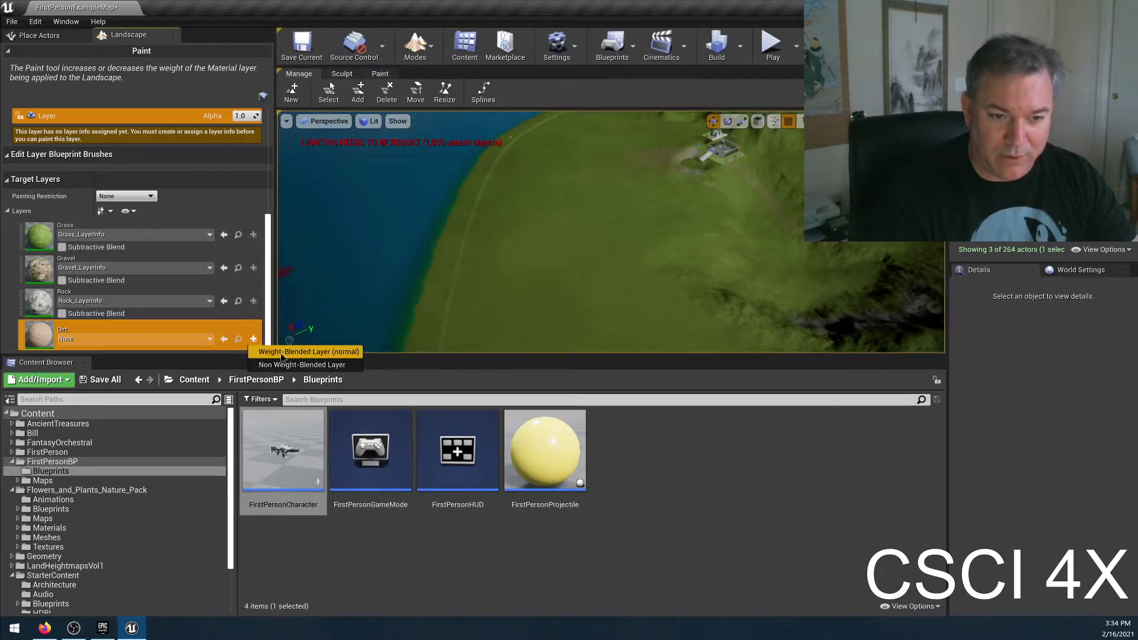
pyautogui.click(282, 352)
pyautogui.click(632, 443)
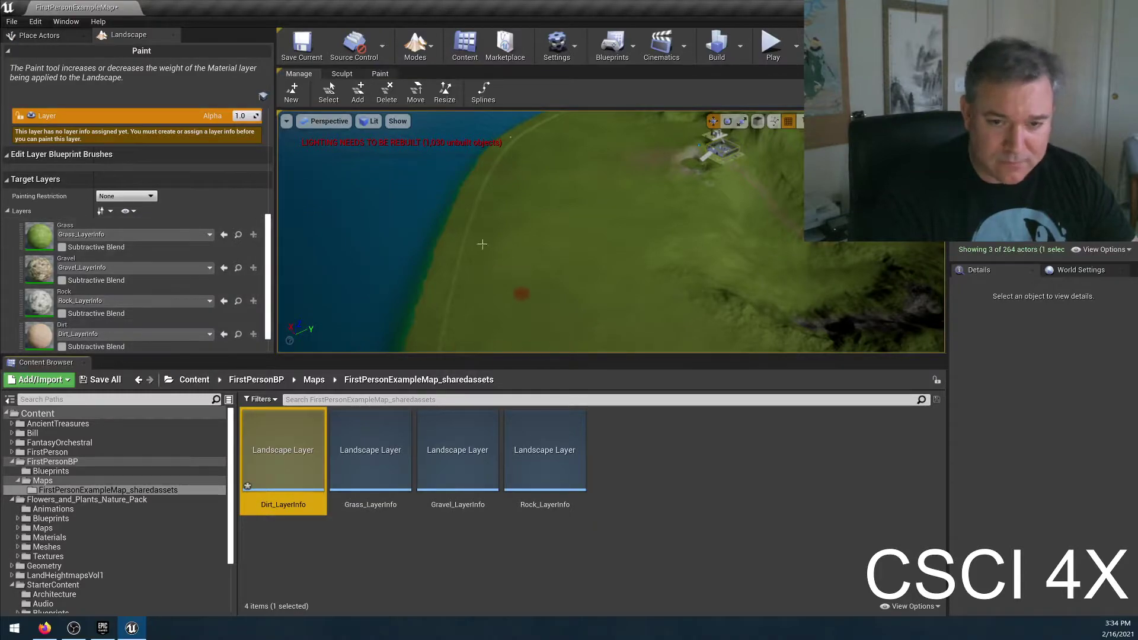
pyautogui.click(558, 261)
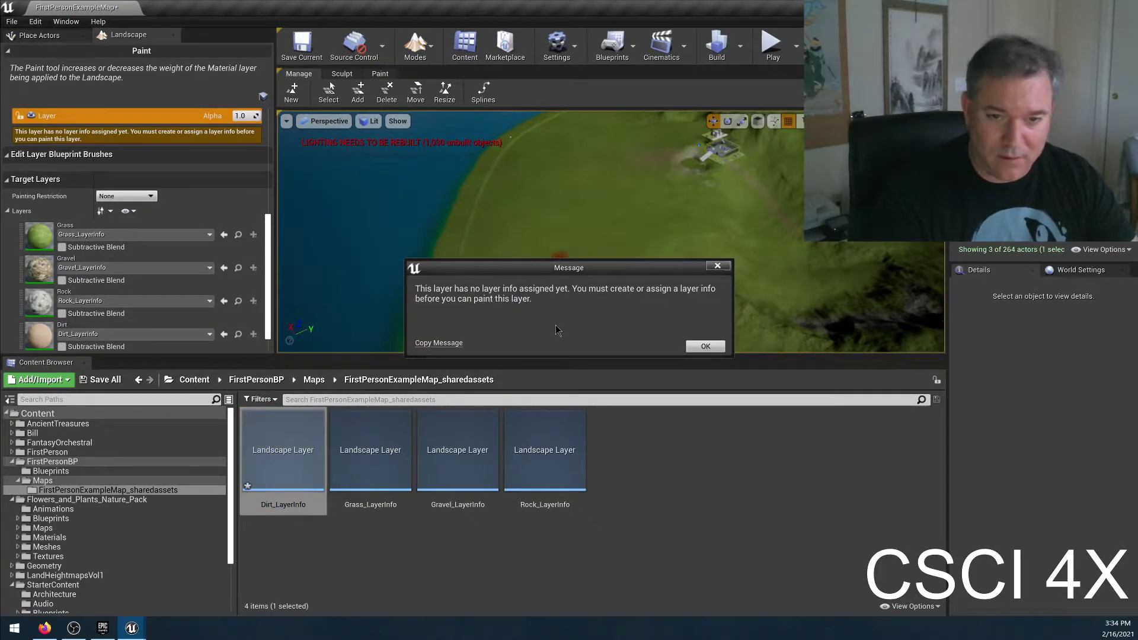
pyautogui.click(704, 347)
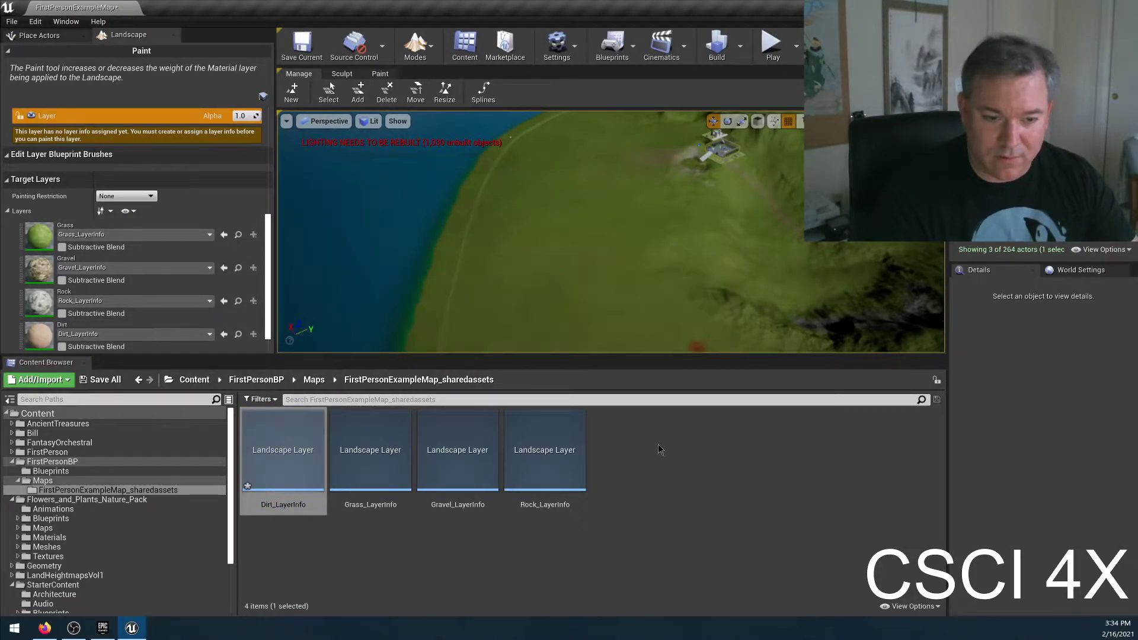
# Step: Save the Dirt_LayerInfo asset
pyautogui.click(590, 452)
pyautogui.click(310, 436)
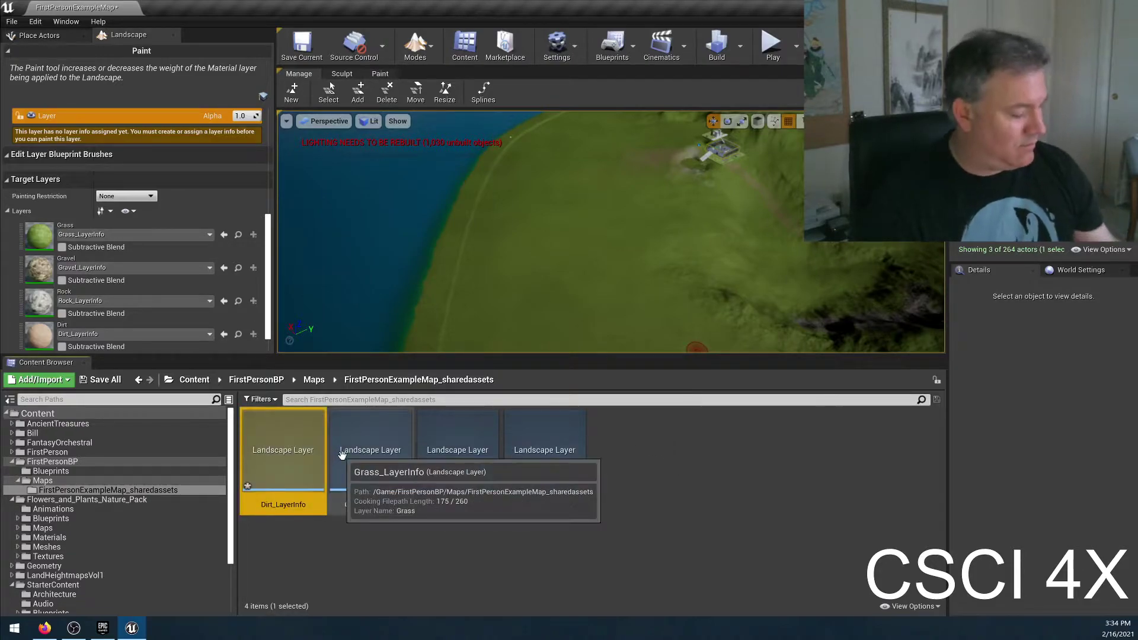
pyautogui.hotkey('ctrl', 's')
# Step: Paint strokes of the Dirt layer on the grass inland from the shoreline with the Paint tool
pyautogui.scroll(-2, 123, 319)
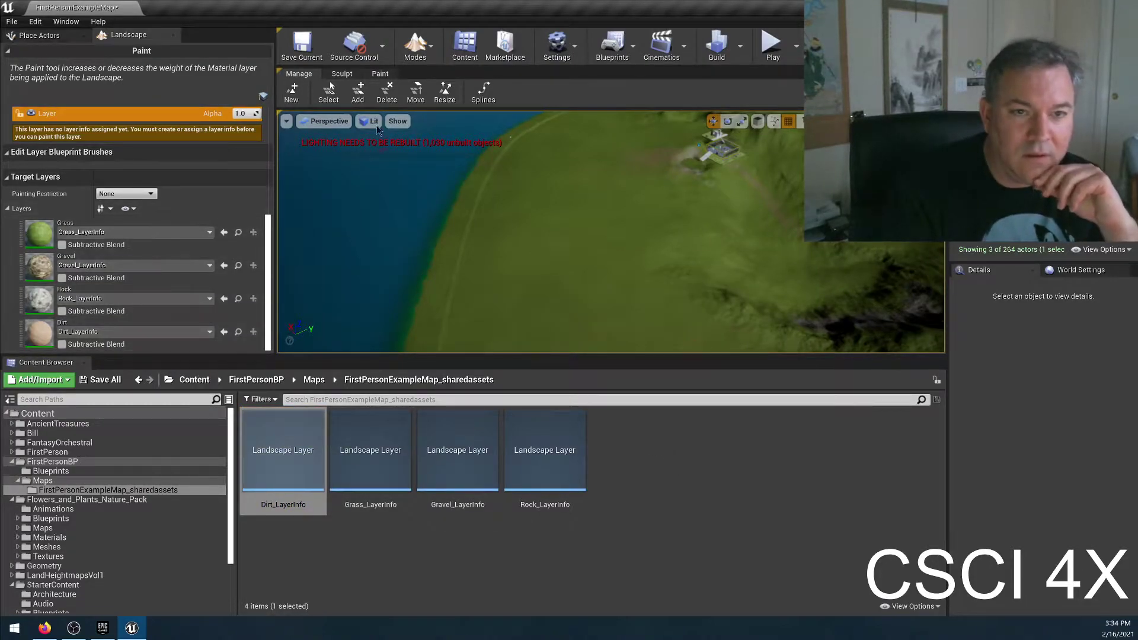
pyautogui.click(379, 75)
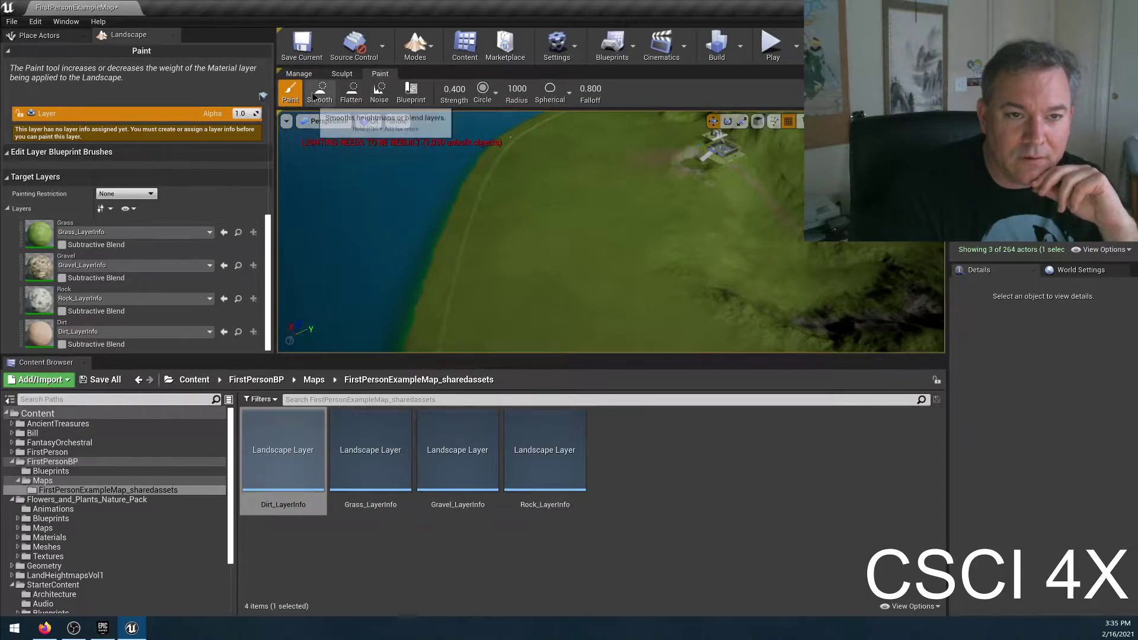
pyautogui.click(89, 333)
pyautogui.click(566, 256)
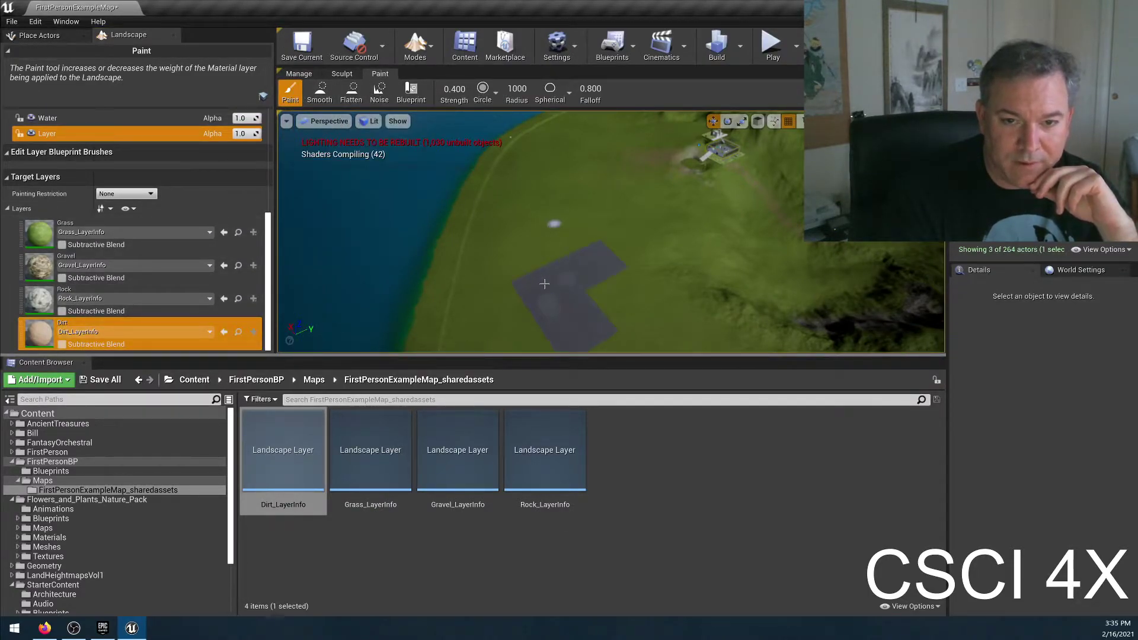
pyautogui.moveTo(547, 212); pyautogui.dragTo(554, 193)
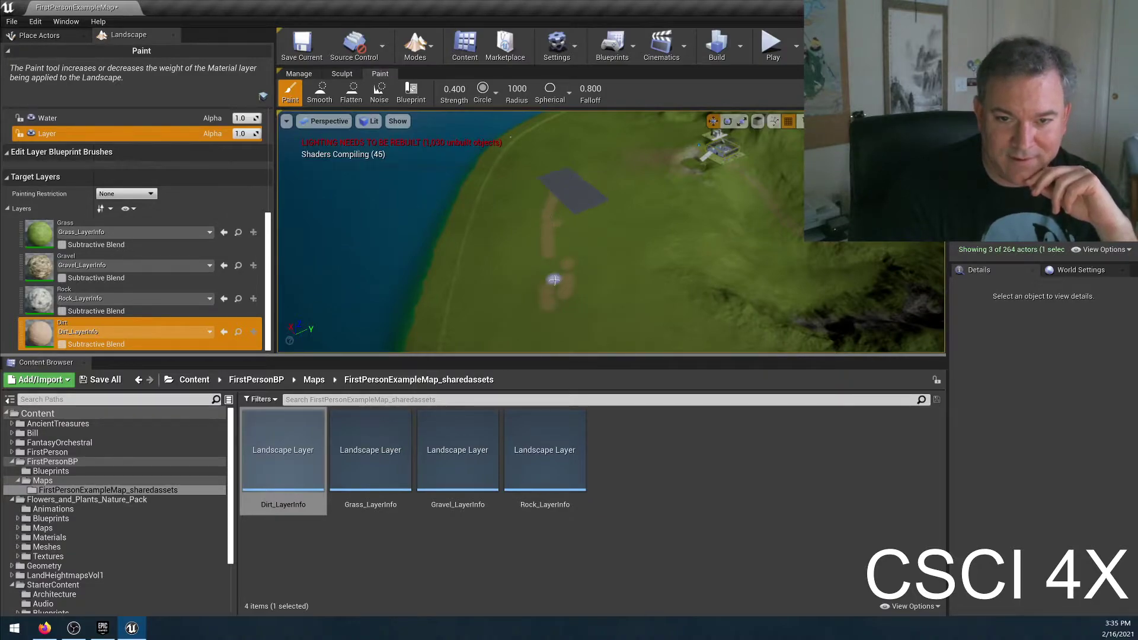
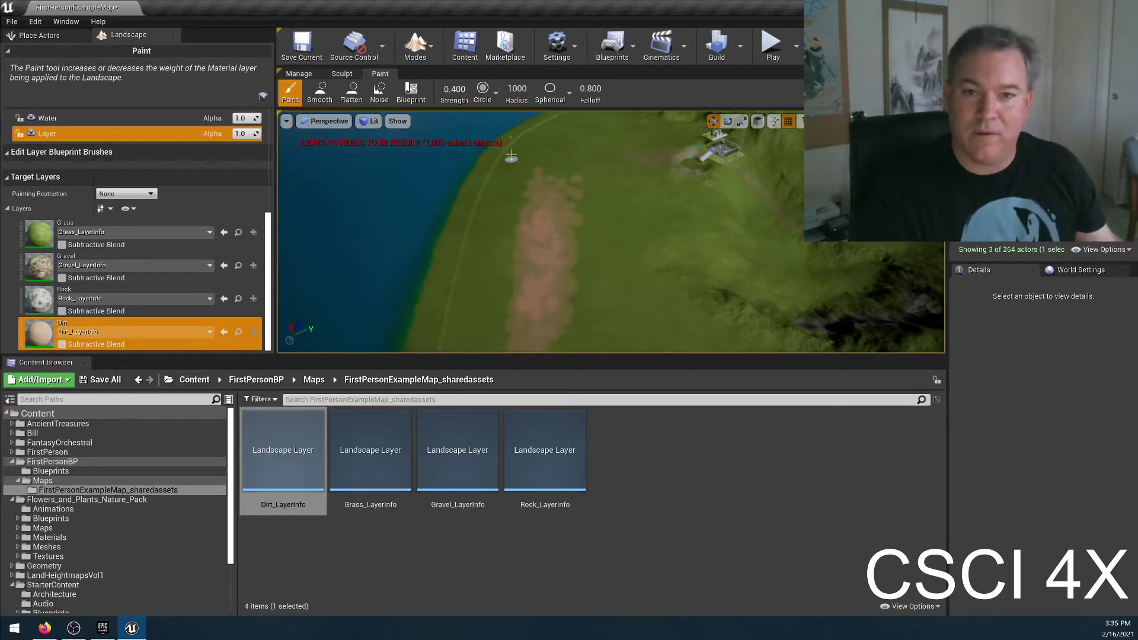
# Step: Undo the earlier Dirt strokes and repaint a Dirt strip inland from the shoreline with brush radius 5000 and falloff 0.3
pyautogui.hotkey('ctrl', 'z')
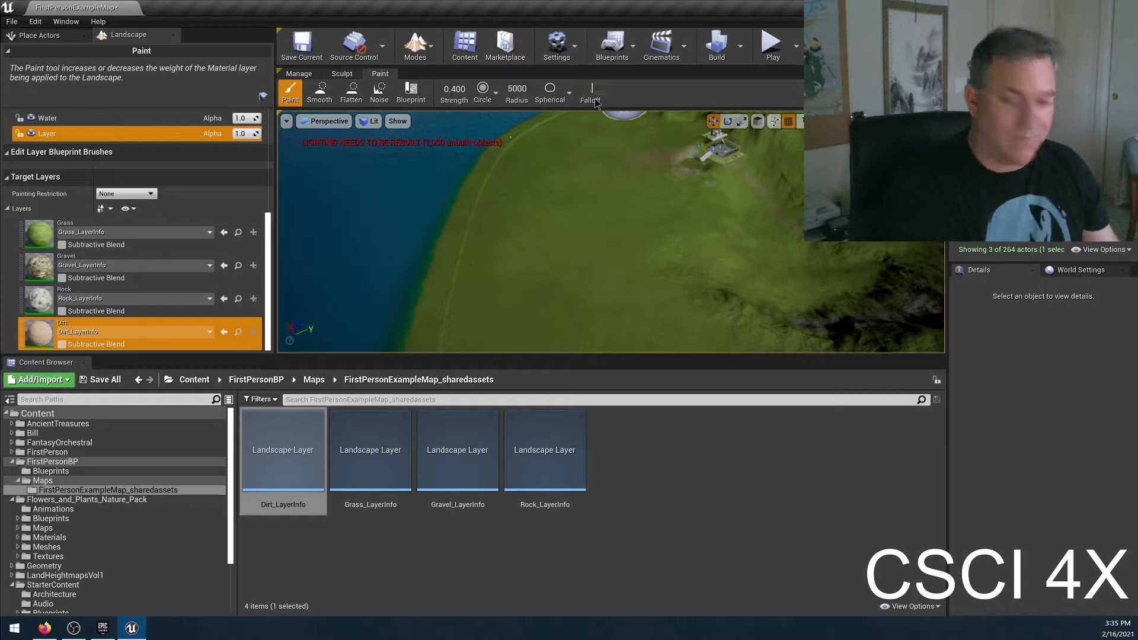
pyautogui.moveTo(531, 335)
pyautogui.mouseDown()
pyautogui.moveTo(549, 305)
pyautogui.moveTo(561, 153)
pyautogui.mouseUp()
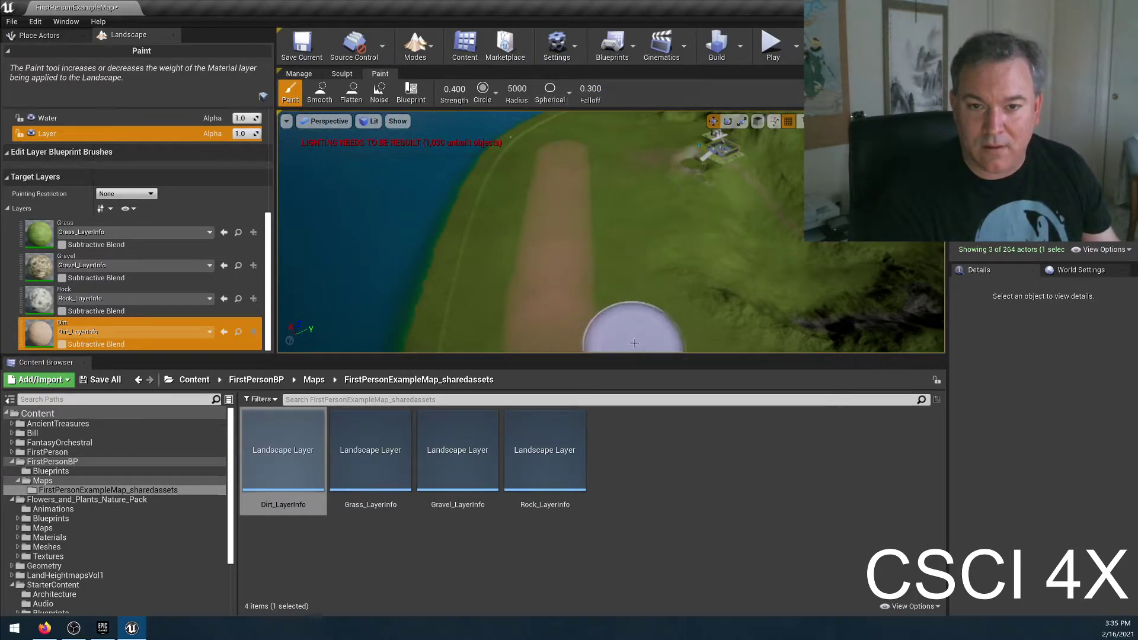
# Step: Try painting the Rock layer over the Dirt strip with a brush radius of 4000, and undo the Rock and Dirt strokes
pyautogui.click(148, 290)
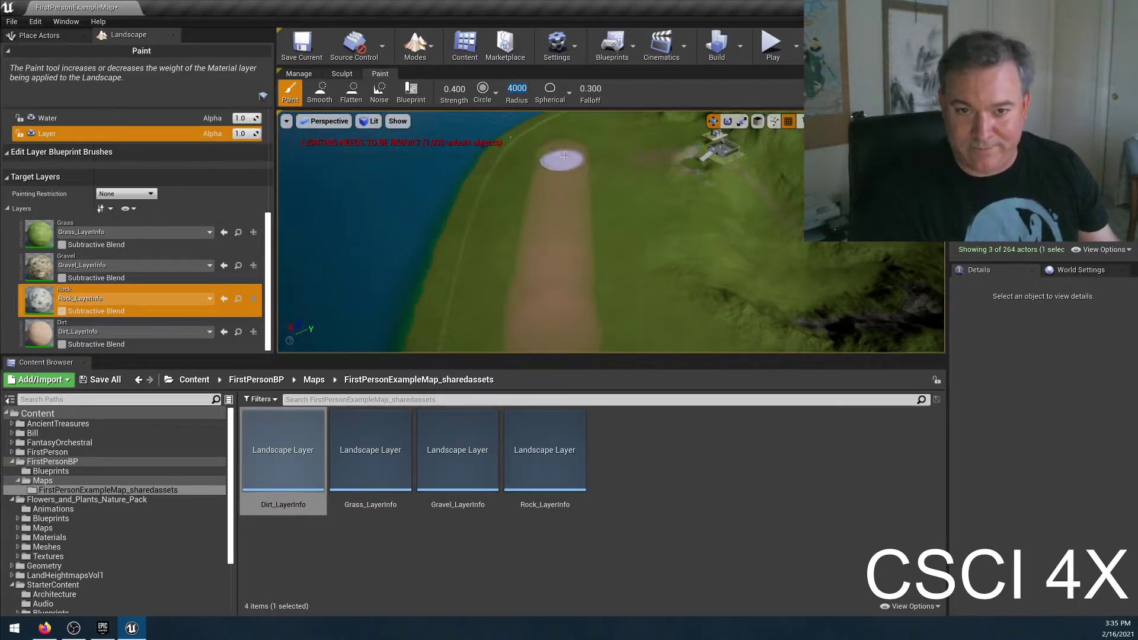
pyautogui.moveTo(551, 249)
pyautogui.mouseDown()
pyautogui.moveTo(552, 347)
pyautogui.moveTo(524, 193)
pyautogui.mouseUp()
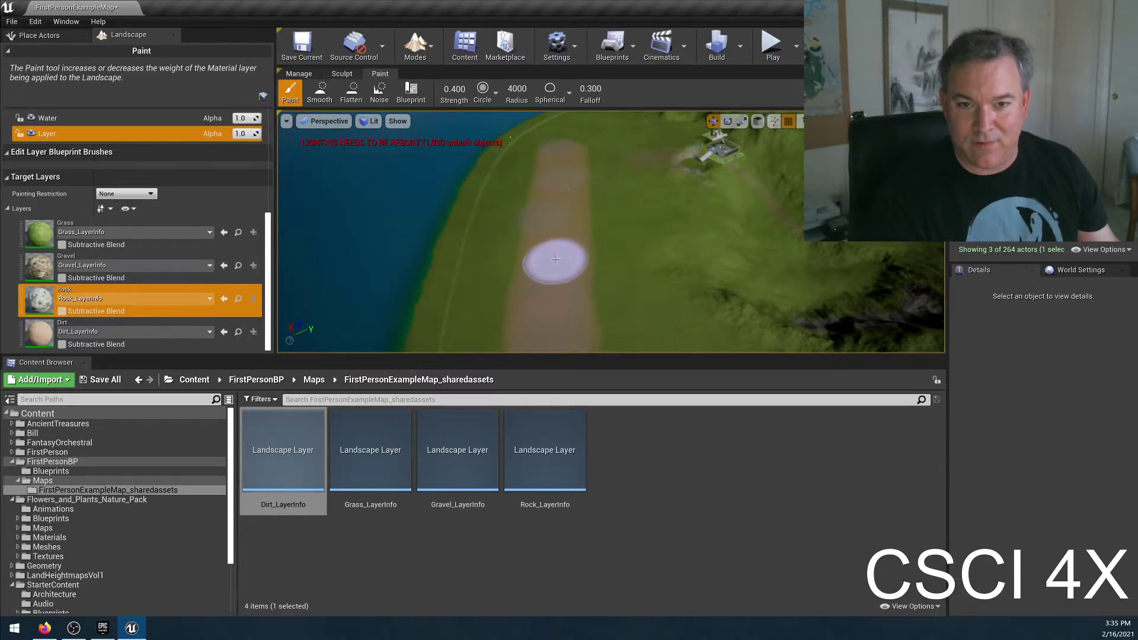
pyautogui.moveTo(565, 143); pyautogui.dragTo(557, 338)
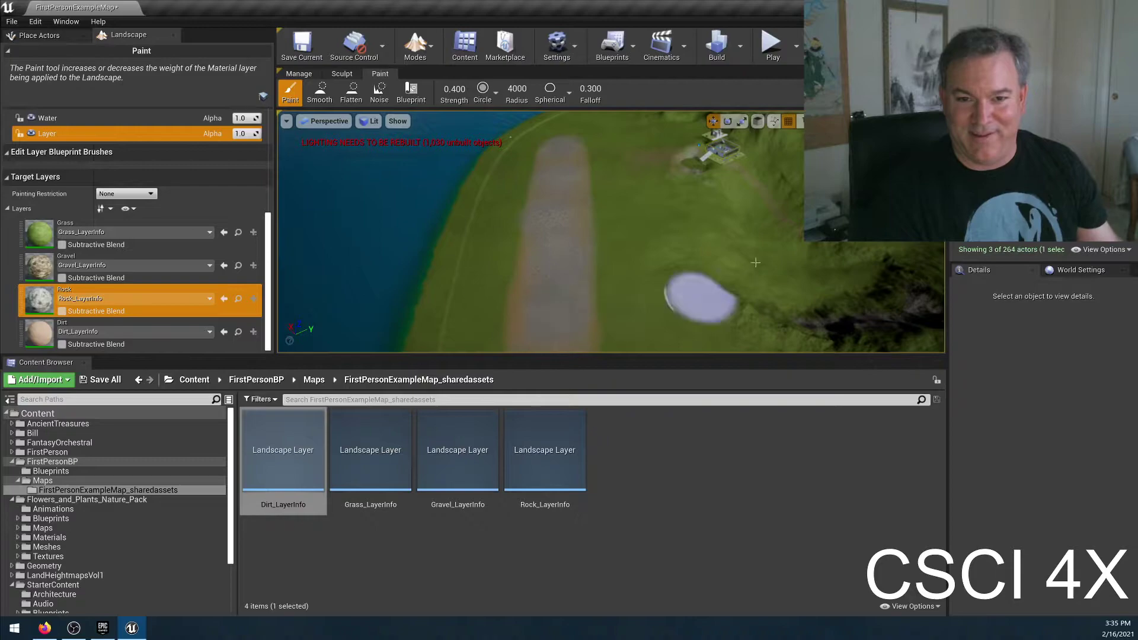
pyautogui.hotkey('ctrl', 'z')
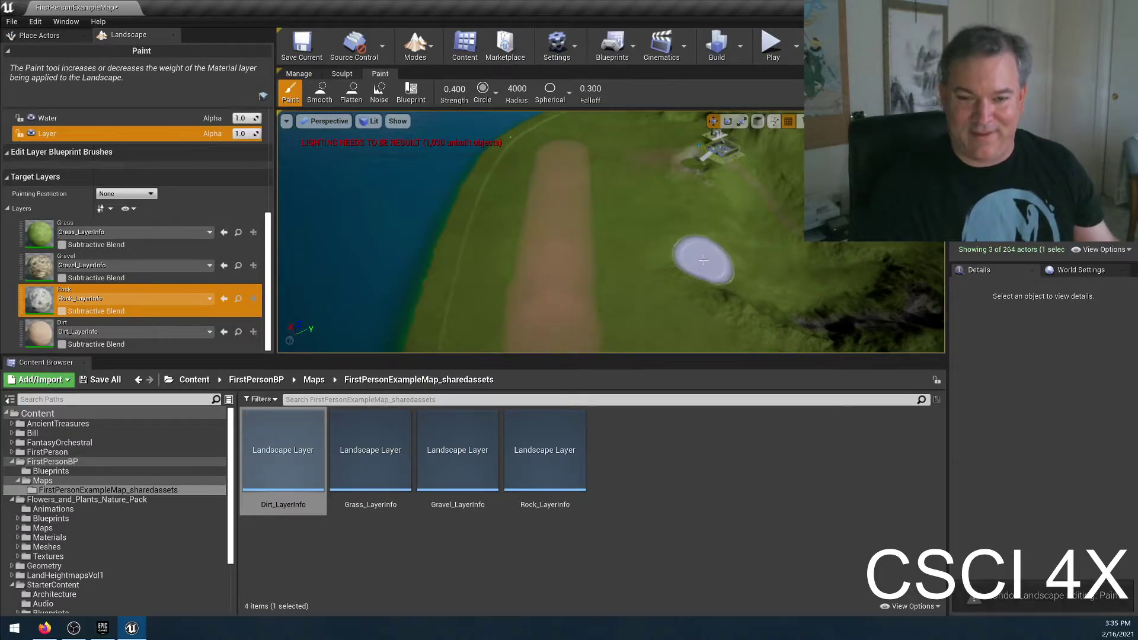
pyautogui.hotkey('ctrl', 'z')
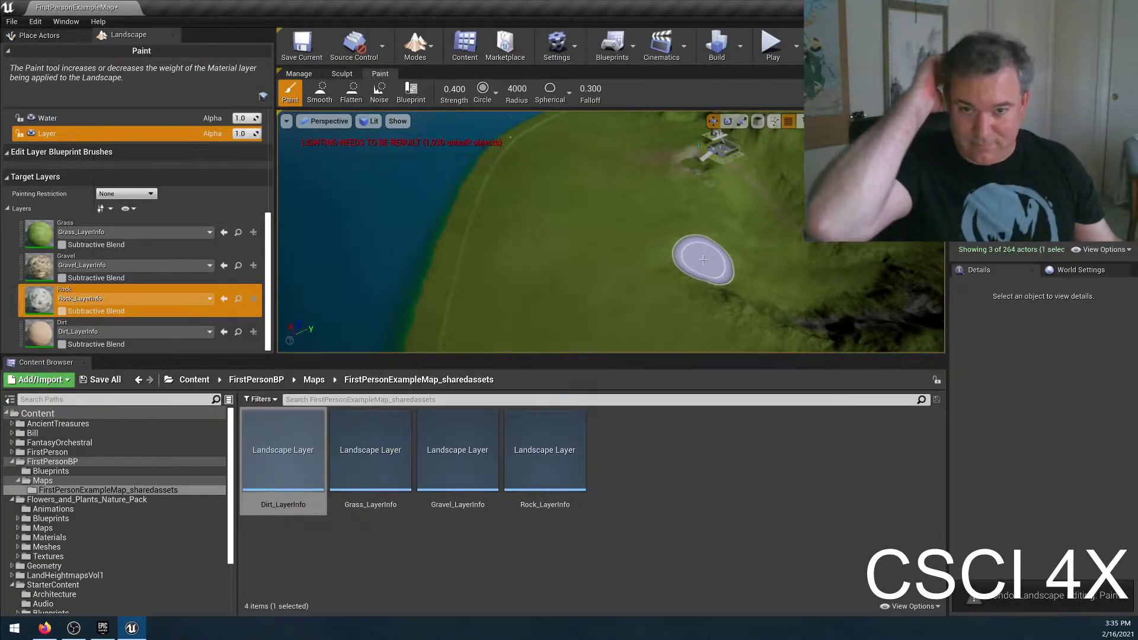
# Step: Try a stroke of the Rock layer across the grass near the coast and undo it
pyautogui.moveTo(745, 192)
pyautogui.mouseDown(button='right')
pyautogui.moveTo(836, 175)
pyautogui.moveTo(854, 139)
pyautogui.moveTo(880, 154)
pyautogui.mouseUp(button='right')
pyautogui.moveTo(595, 276)
pyautogui.mouseDown(button='right')
pyautogui.moveTo(506, 296)
pyautogui.moveTo(587, 274)
pyautogui.mouseUp(button='right')
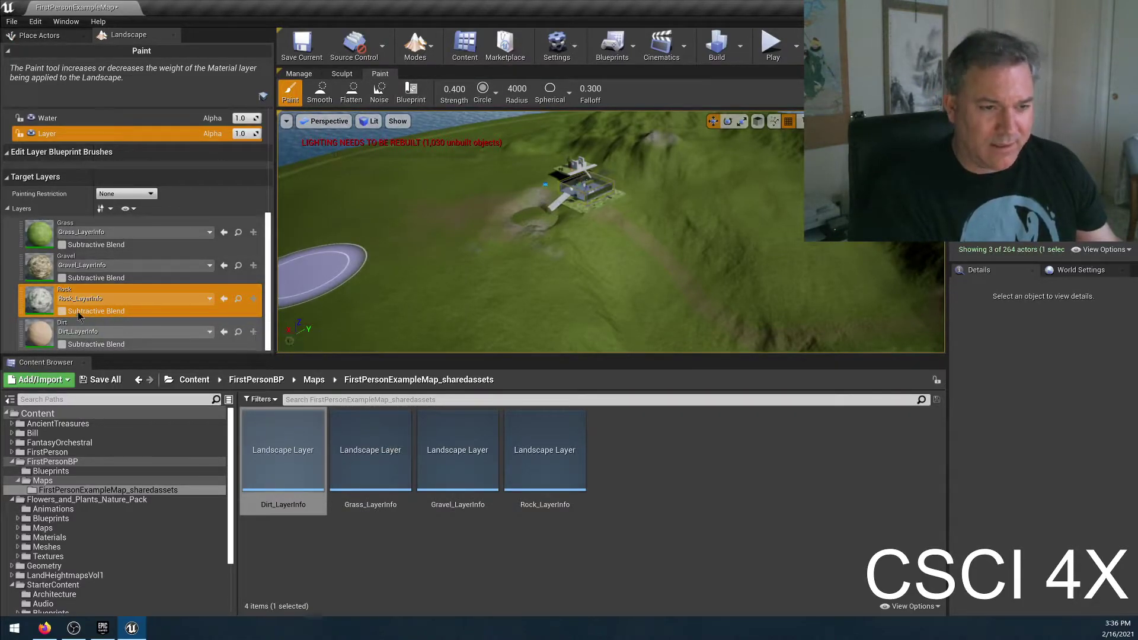
pyautogui.moveTo(540, 252); pyautogui.dragTo(379, 255, button='right')
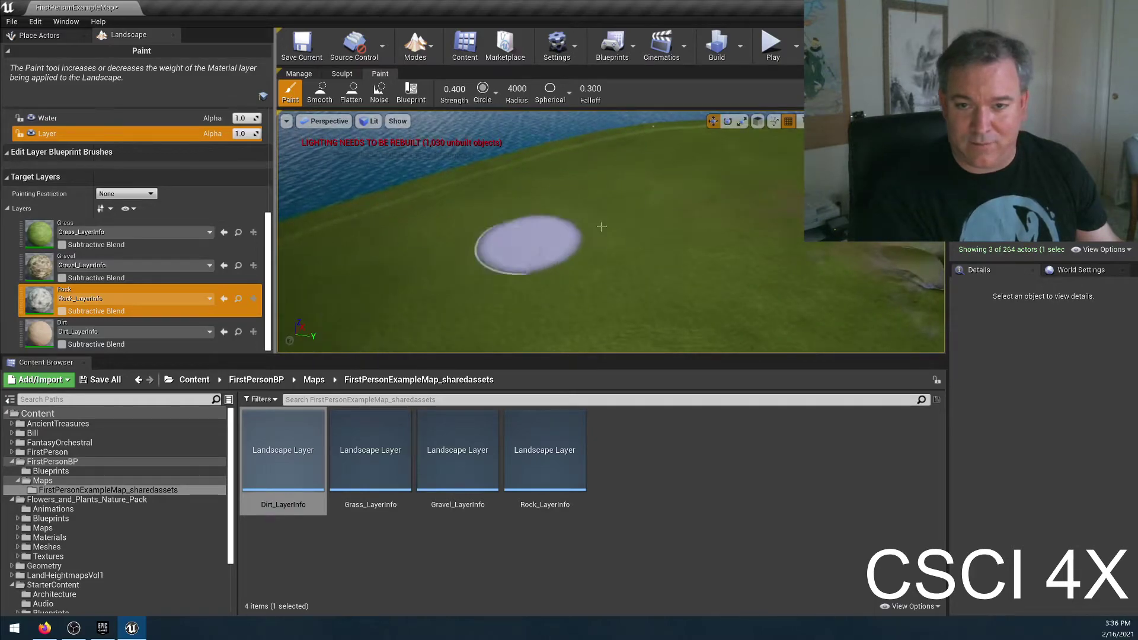
pyautogui.moveTo(330, 279)
pyautogui.mouseDown()
pyautogui.moveTo(496, 262)
pyautogui.moveTo(750, 186)
pyautogui.mouseUp()
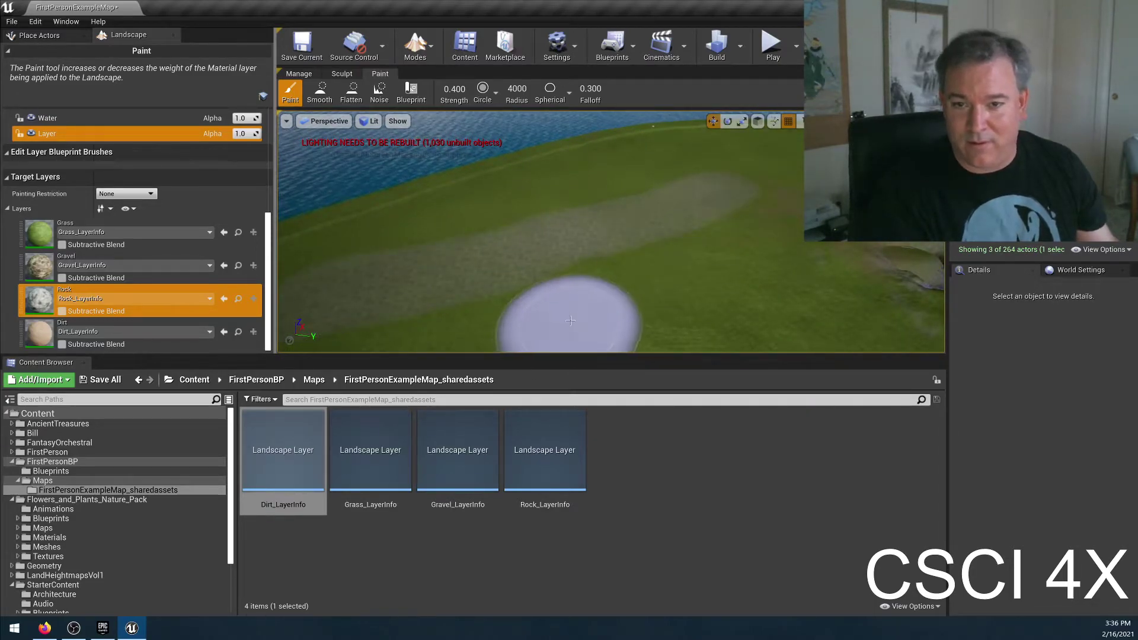
pyautogui.hotkey('ctrl', 'z')
pyautogui.moveTo(572, 242)
pyautogui.mouseDown(button='right')
pyautogui.moveTo(608, 268)
pyautogui.moveTo(647, 261)
pyautogui.moveTo(670, 281)
pyautogui.mouseUp(button='right')
pyautogui.moveTo(534, 269)
pyautogui.mouseDown()
pyautogui.moveTo(623, 266)
pyautogui.moveTo(453, 267)
pyautogui.moveTo(522, 267)
pyautogui.mouseUp()
pyautogui.moveTo(522, 267)
pyautogui.mouseDown(button='right')
pyautogui.moveTo(462, 246)
pyautogui.moveTo(404, 261)
pyautogui.mouseUp(button='right')
pyautogui.hotkey('ctrl', 'z')
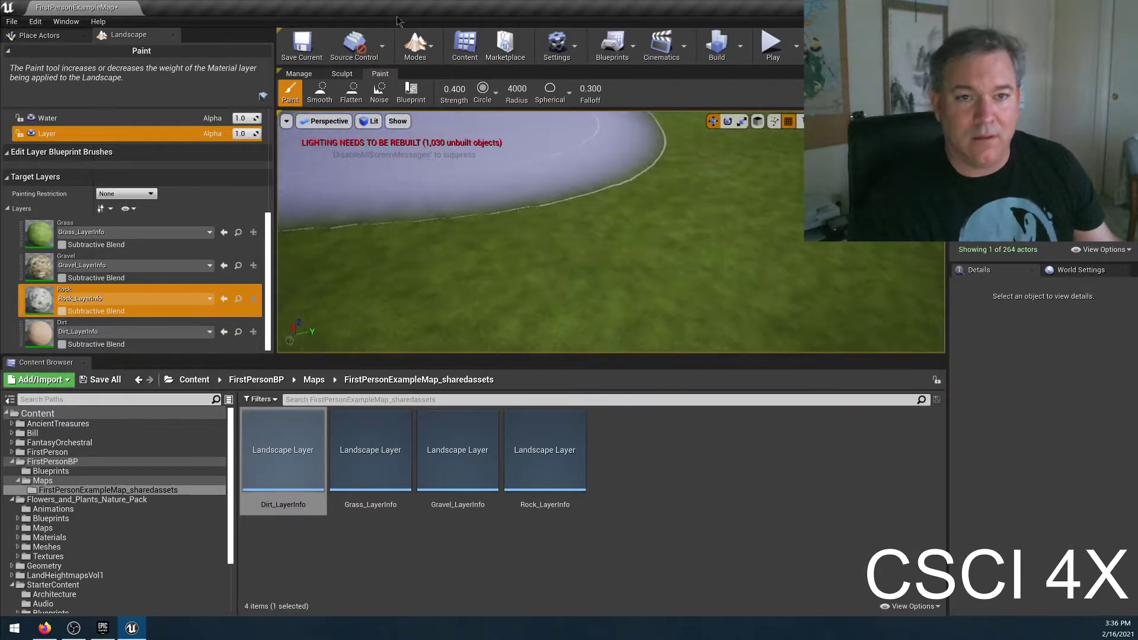
# Step: Switch to Select mode, select the WaterBodyOcean actor, and look through its wave, rendering and terrain settings
pyautogui.click(415, 44)
pyautogui.click(436, 80)
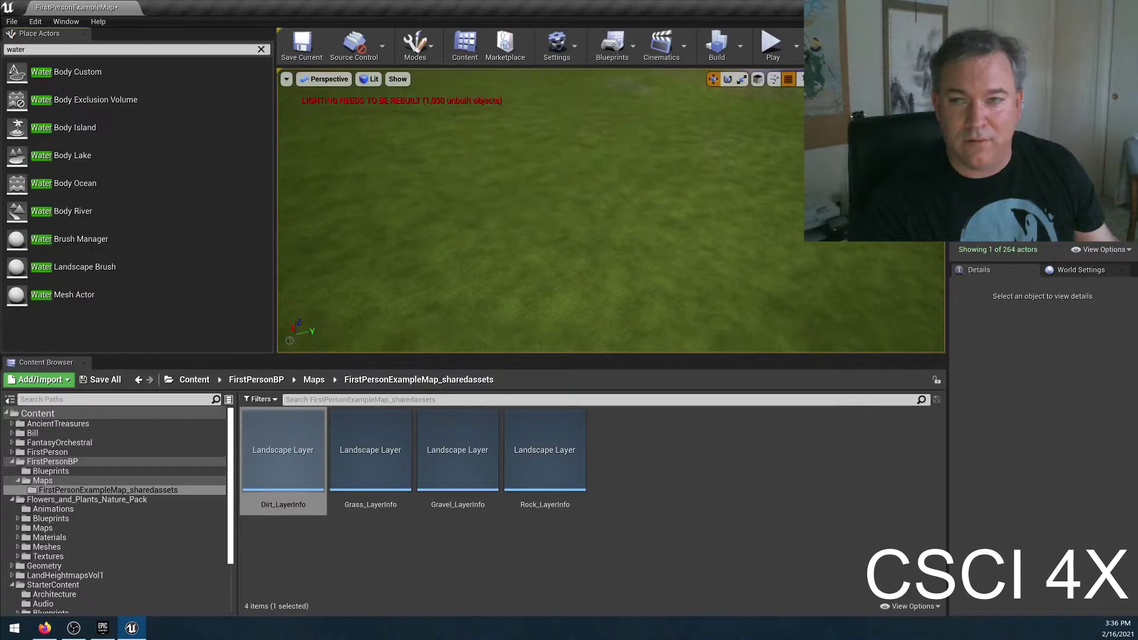
pyautogui.click(1002, 81)
pyautogui.moveTo(542, 218); pyautogui.dragTo(706, 273, button='right')
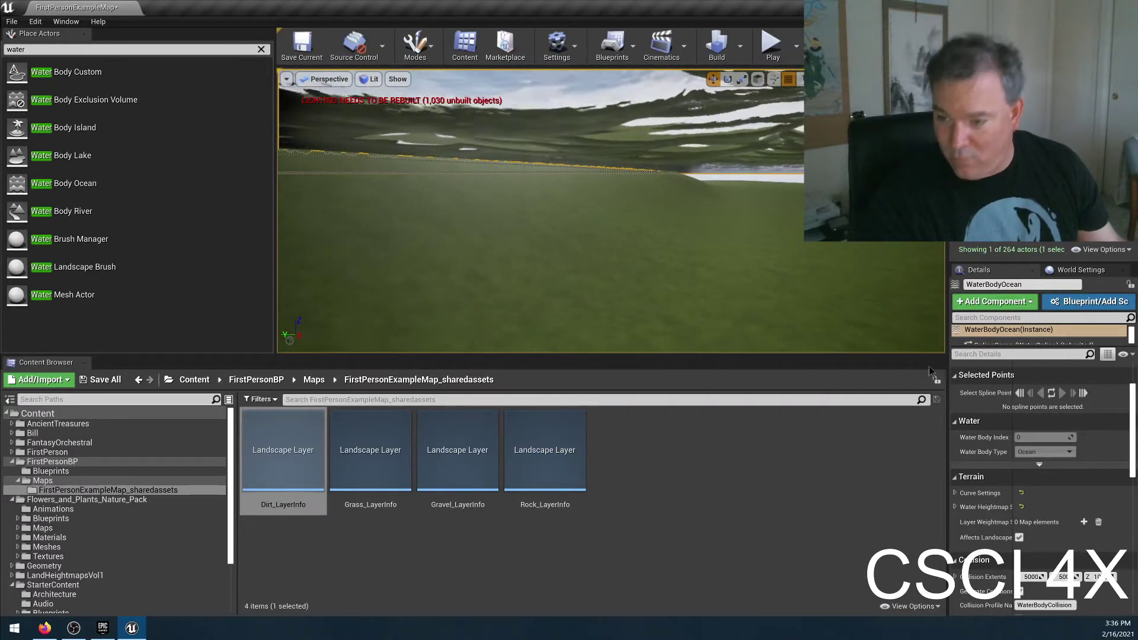
pyautogui.scroll(-10, 1044, 475)
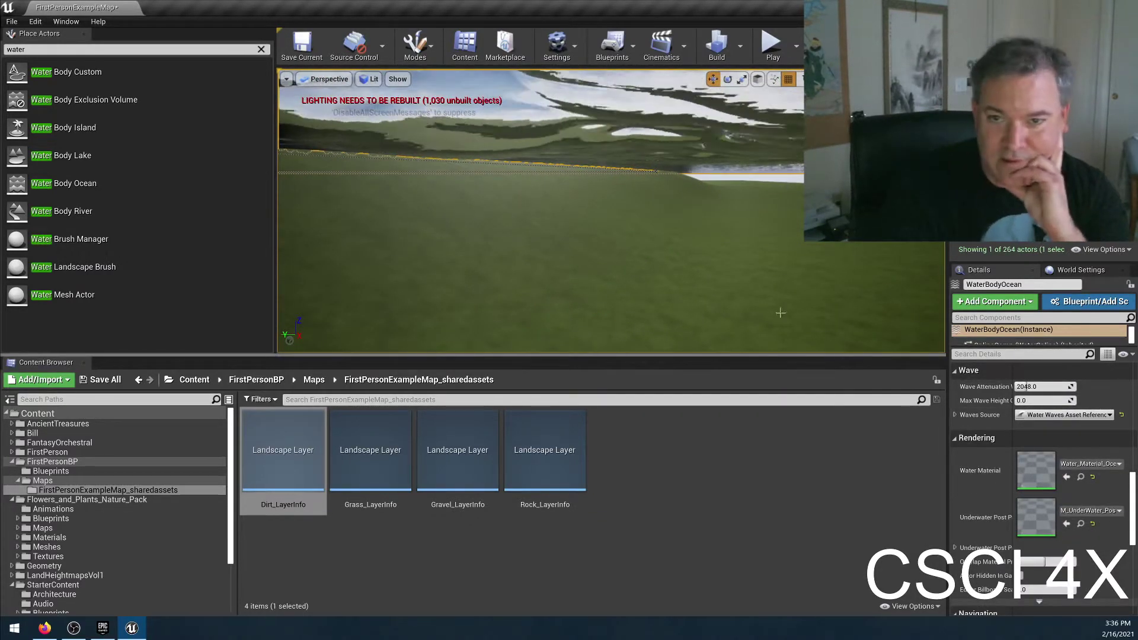
pyautogui.scroll(-8, 1021, 467)
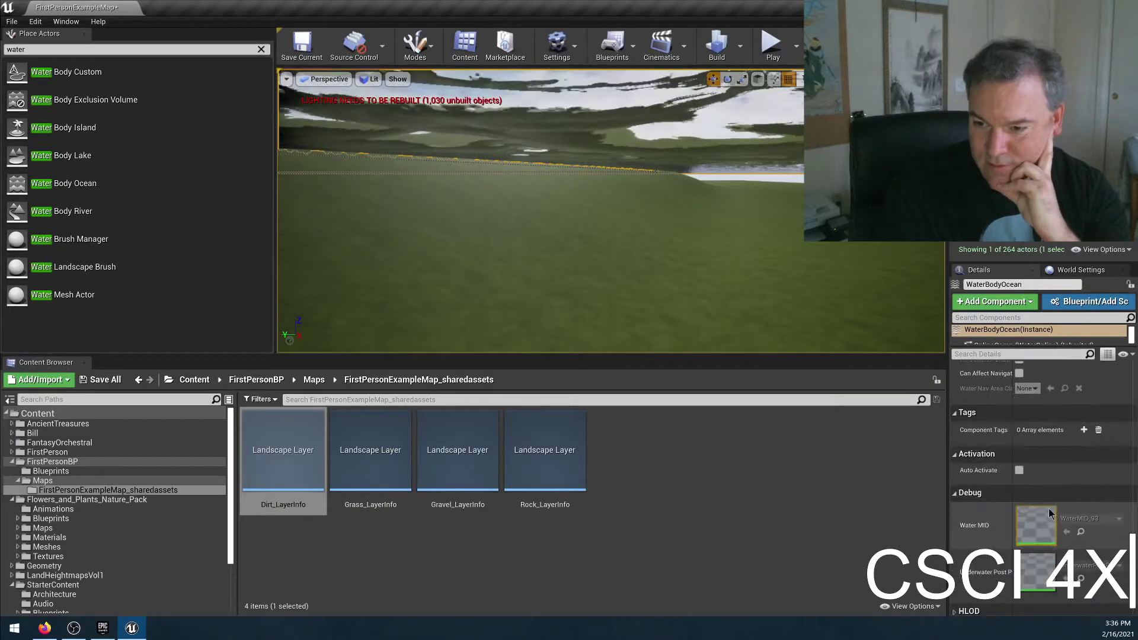
pyautogui.scroll(5, 1040, 510)
pyautogui.scroll(5, 1020, 497)
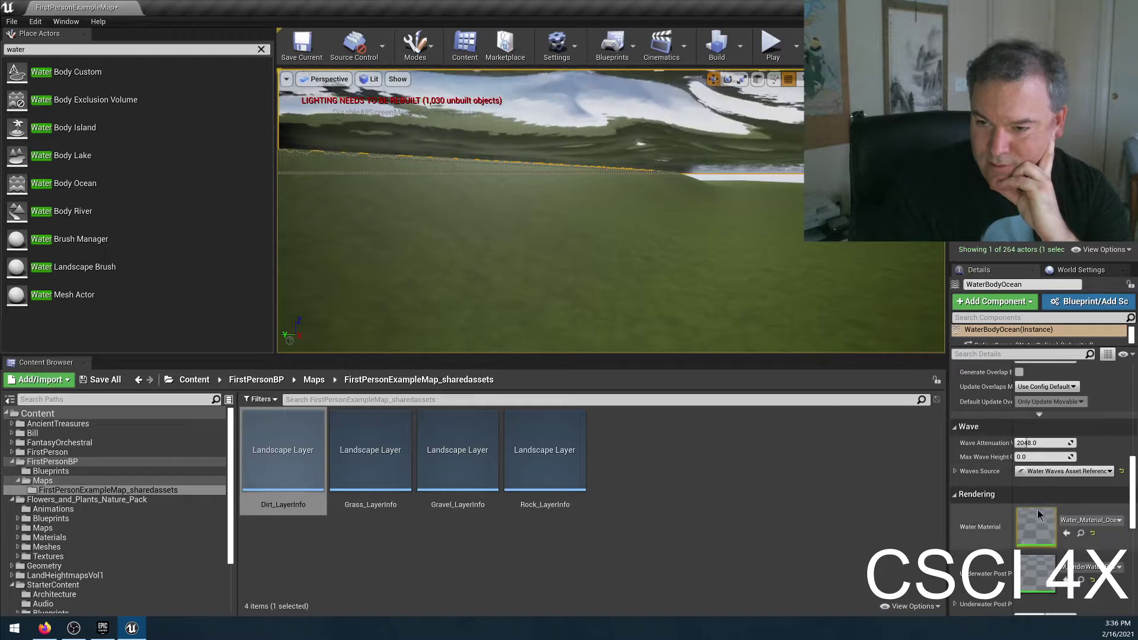
pyautogui.scroll(5, 1034, 518)
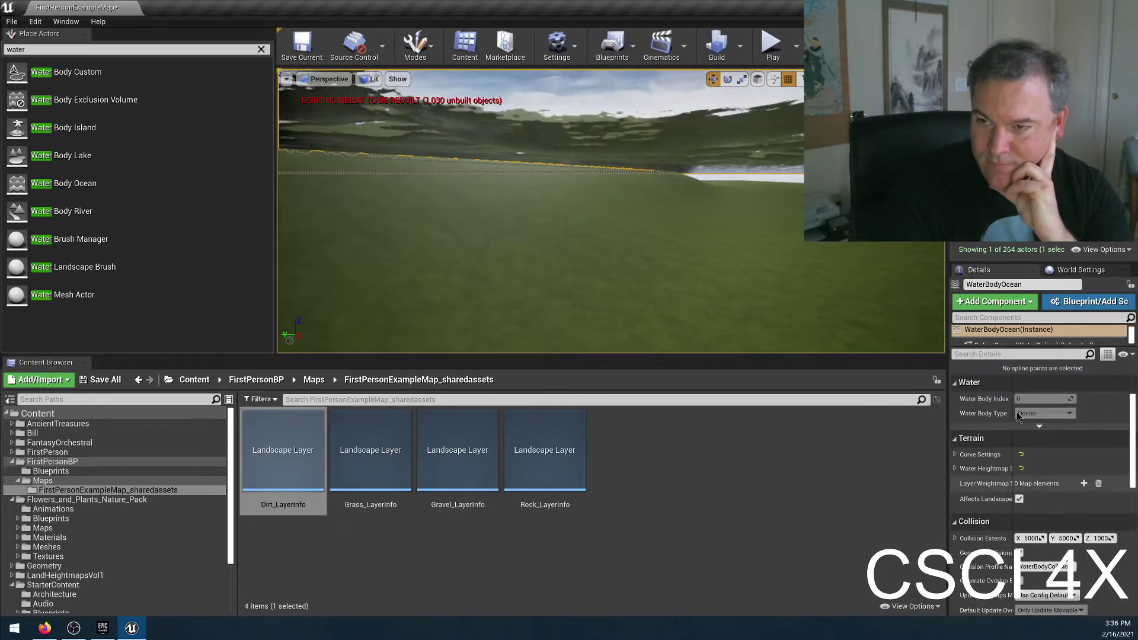
# Step: Open the ocean's terrain elevation curve, leave its end key at value 1, and tilt that key's tangent slightly downward
pyautogui.click(954, 455)
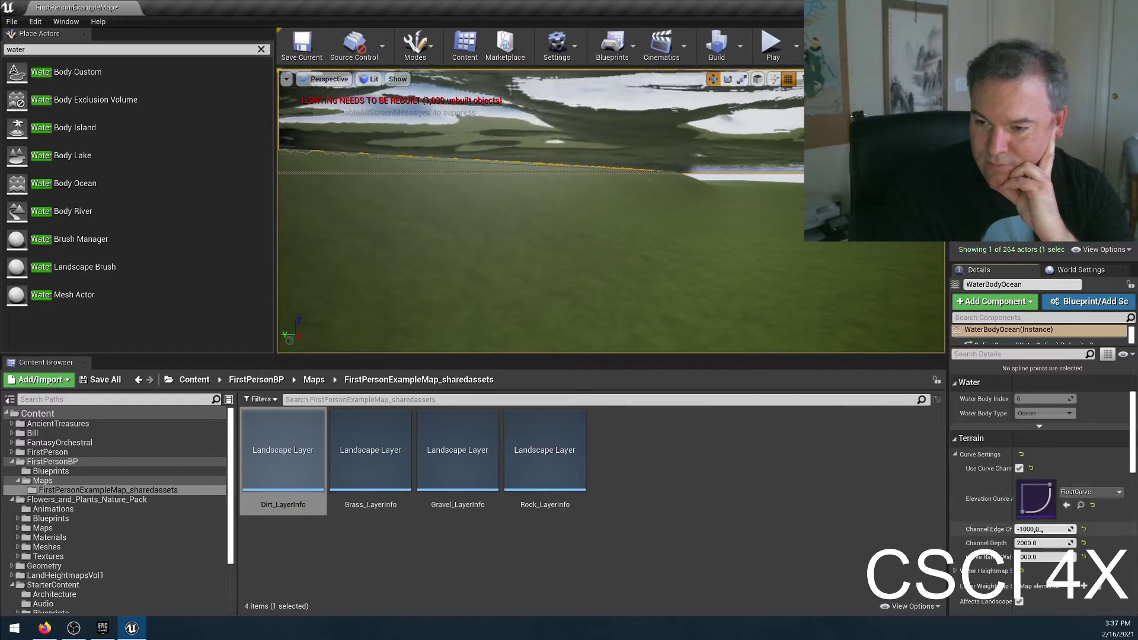
pyautogui.doubleClick(1031, 501)
pyautogui.moveTo(617, 15); pyautogui.dragTo(448, 158)
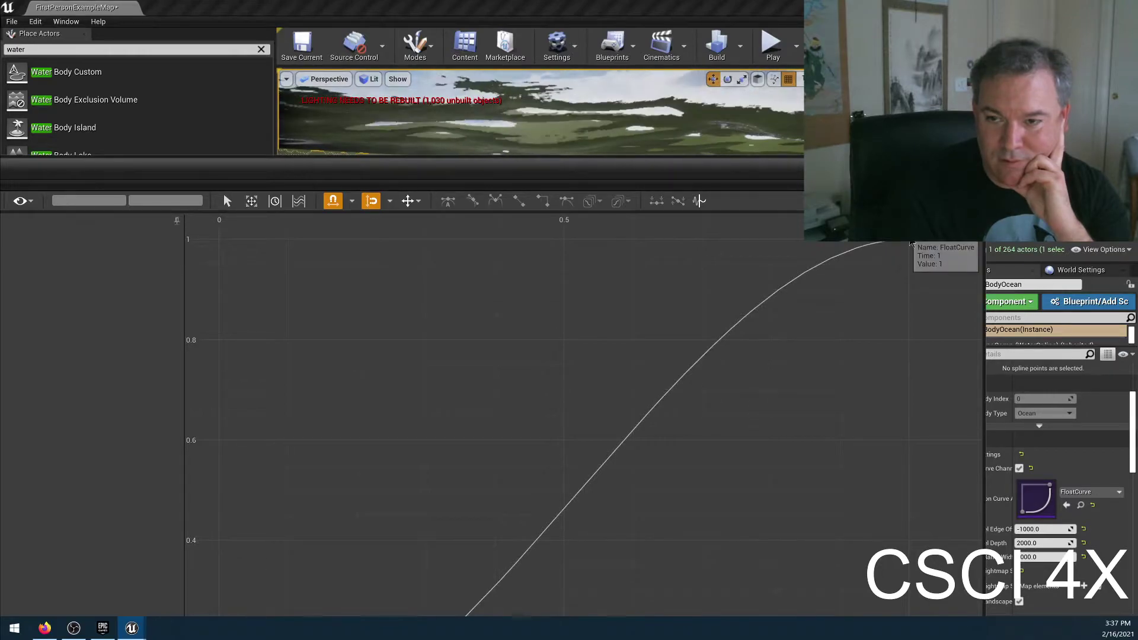
pyautogui.moveTo(911, 241); pyautogui.dragTo(909, 264)
pyautogui.moveTo(613, 179); pyautogui.dragTo(569, 242)
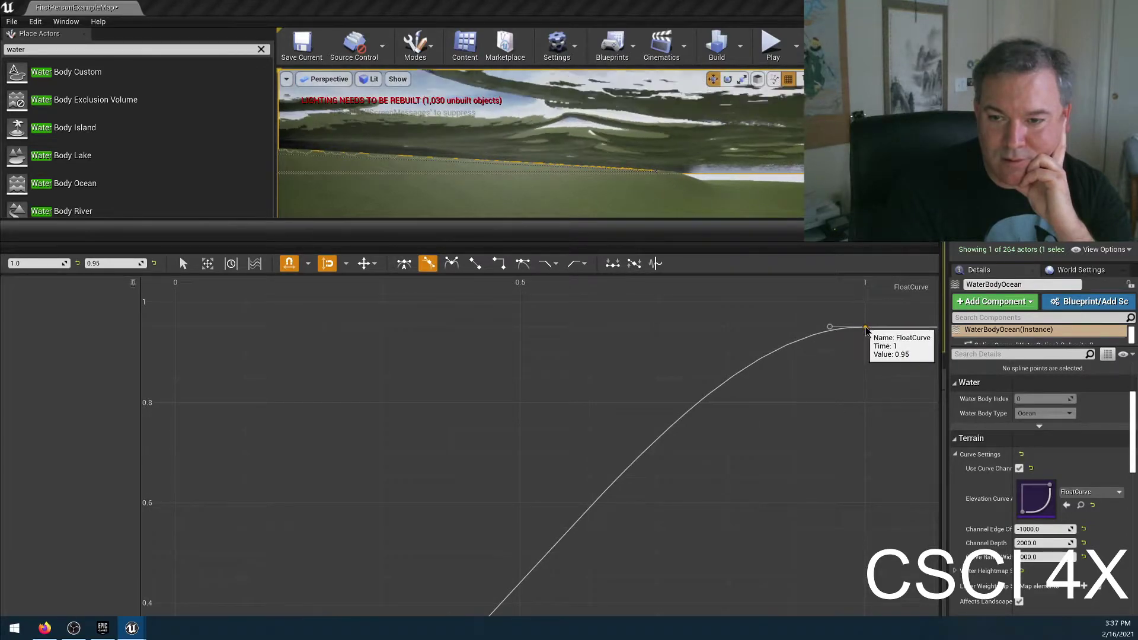
pyautogui.moveTo(865, 327); pyautogui.dragTo(866, 302)
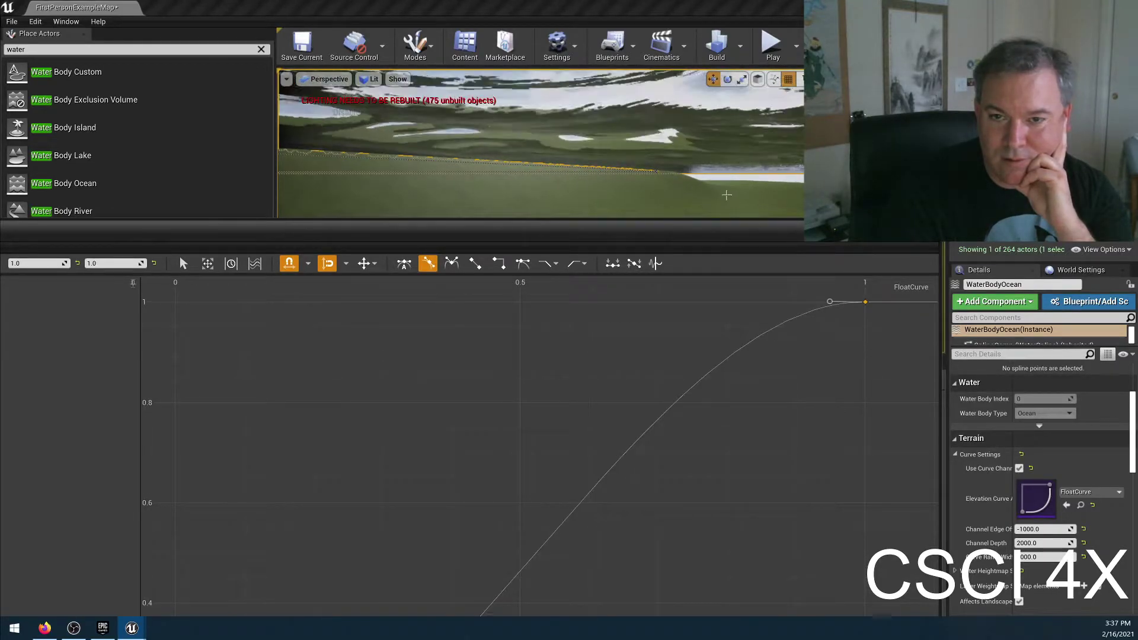
pyautogui.moveTo(830, 304); pyautogui.dragTo(701, 358)
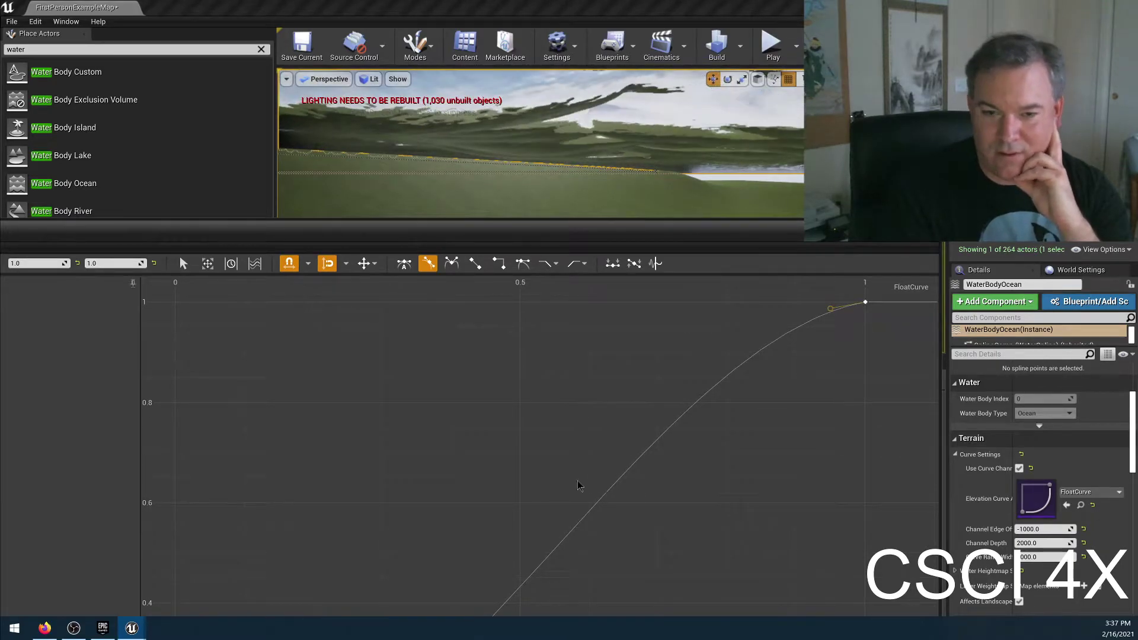
pyautogui.click(932, 225)
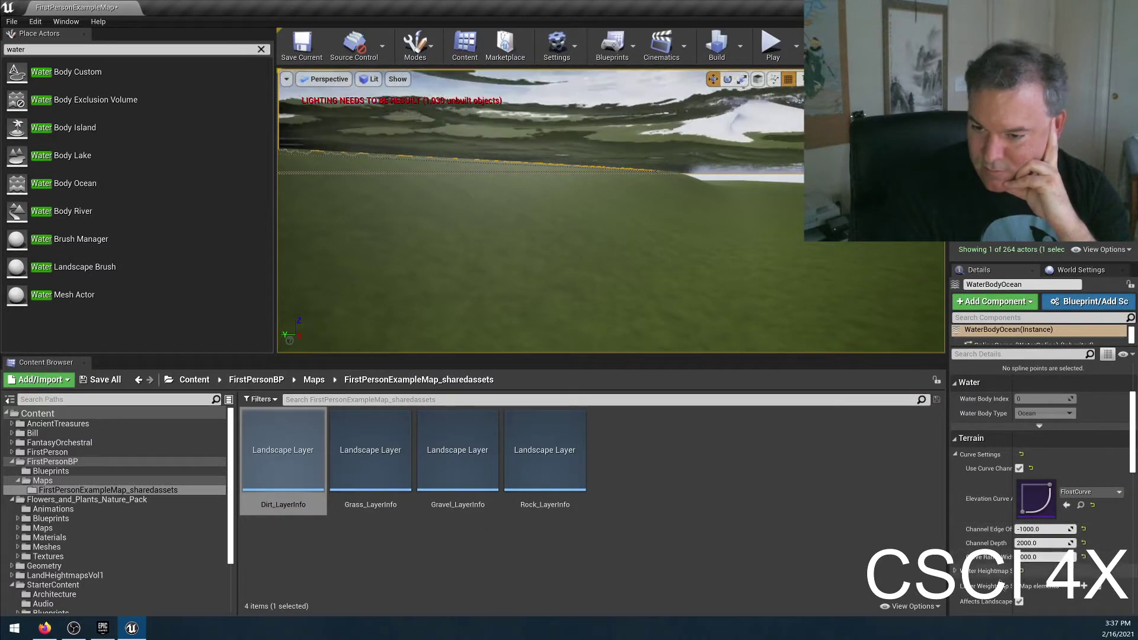
# Step: Set the WaterBodyOcean's Waves Source to Gerstner Water Waves and view the ocean surface from above
pyautogui.scroll(-5, 1008, 569)
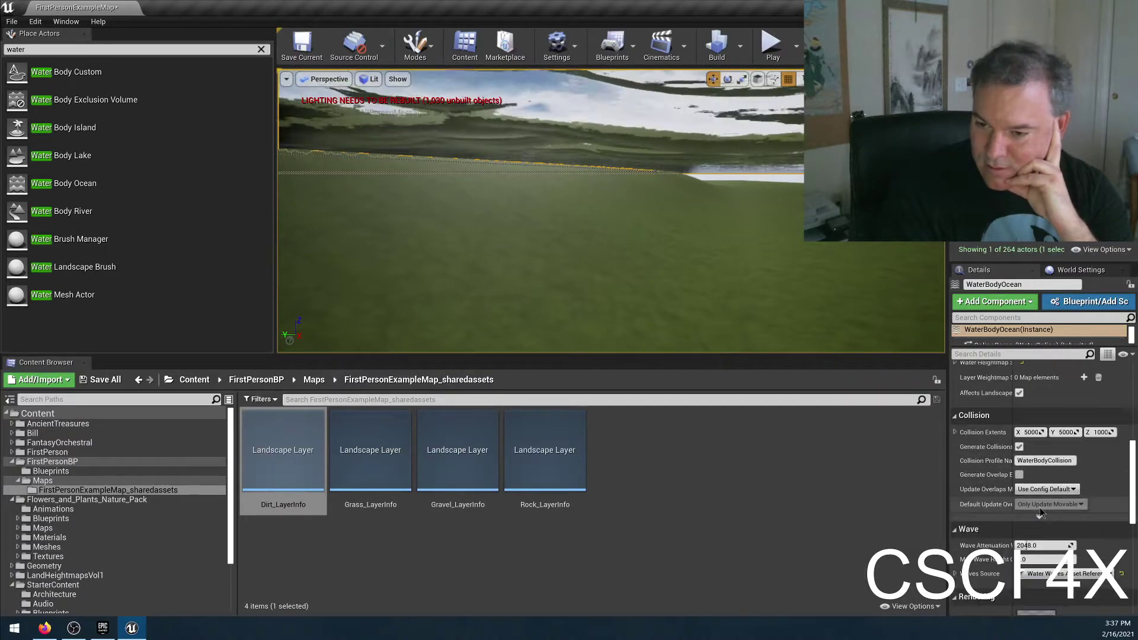
pyautogui.scroll(-3, 1041, 513)
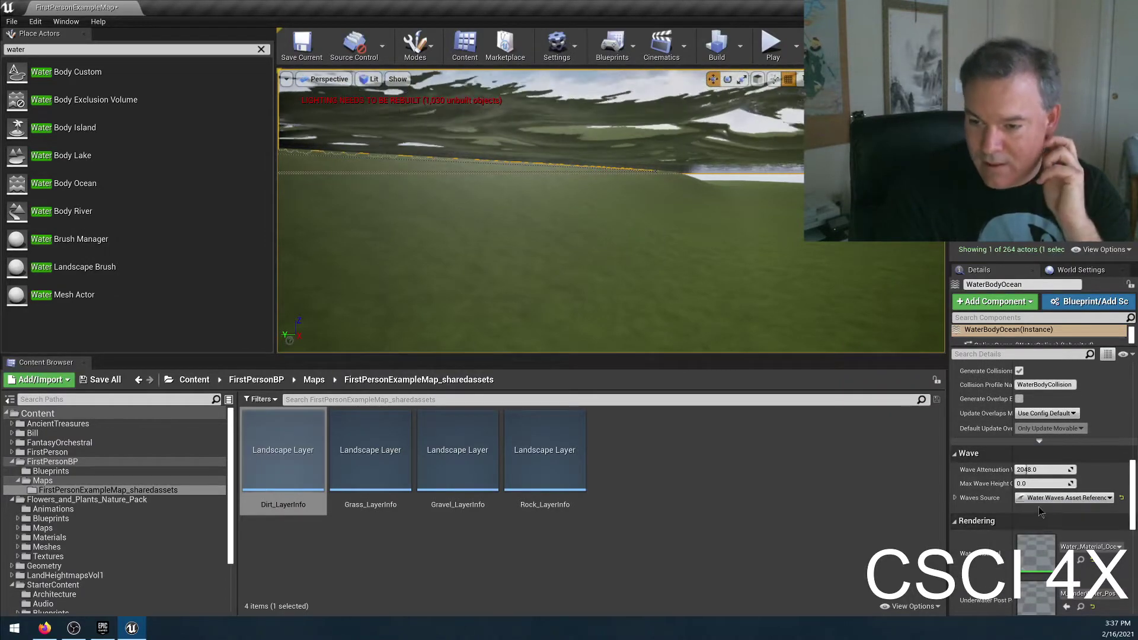
pyautogui.click(1058, 498)
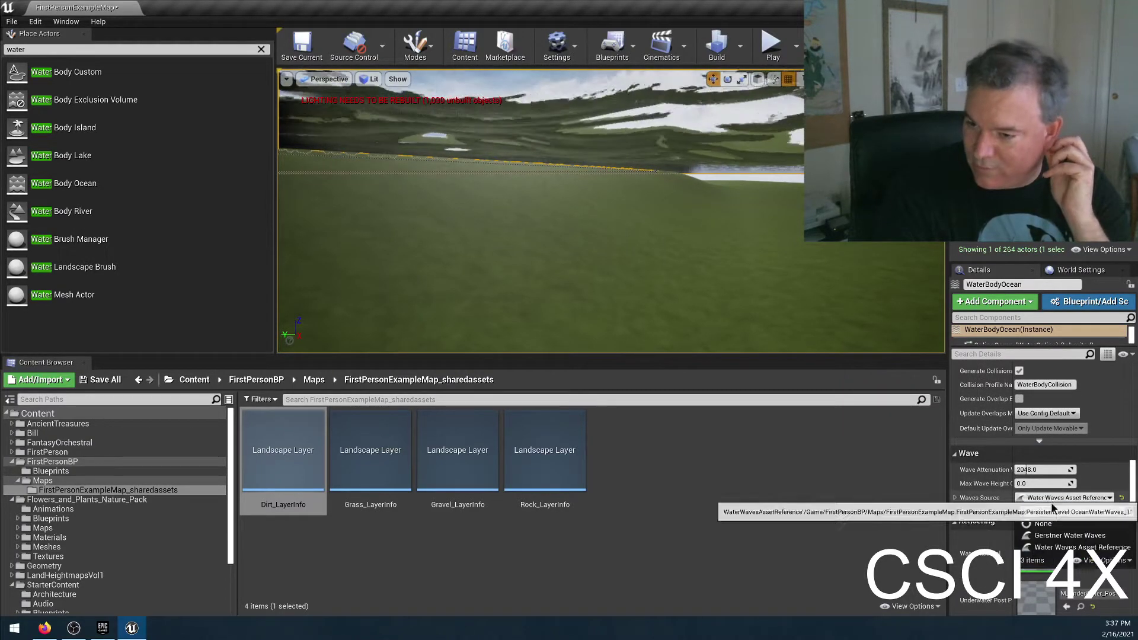
pyautogui.click(1049, 537)
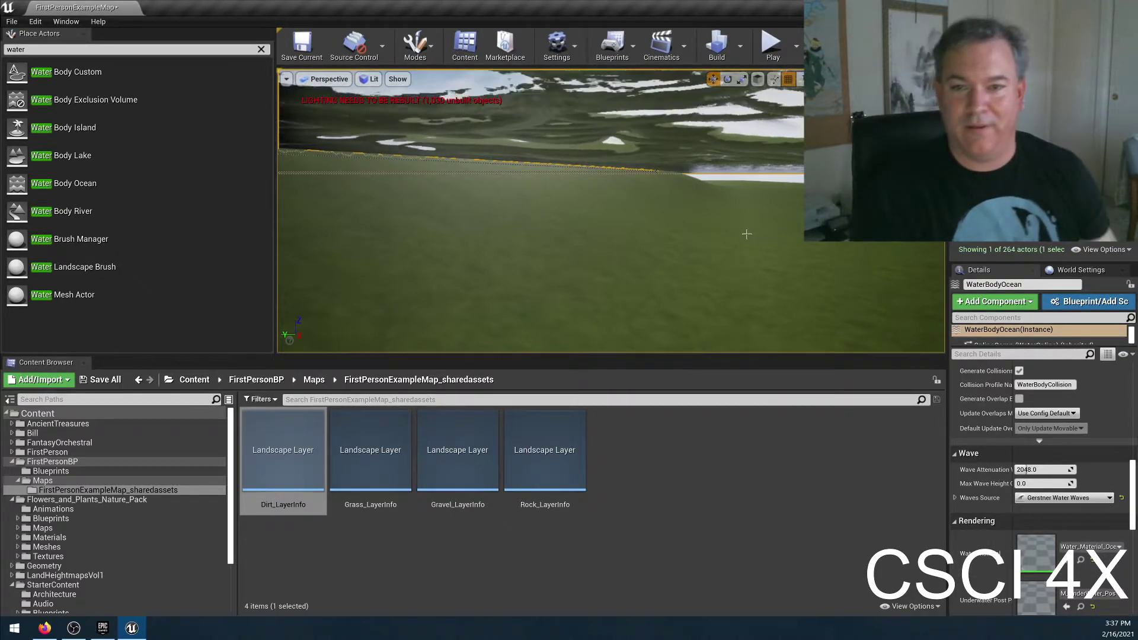
pyautogui.moveTo(610, 211); pyautogui.dragTo(629, 243, button='right')
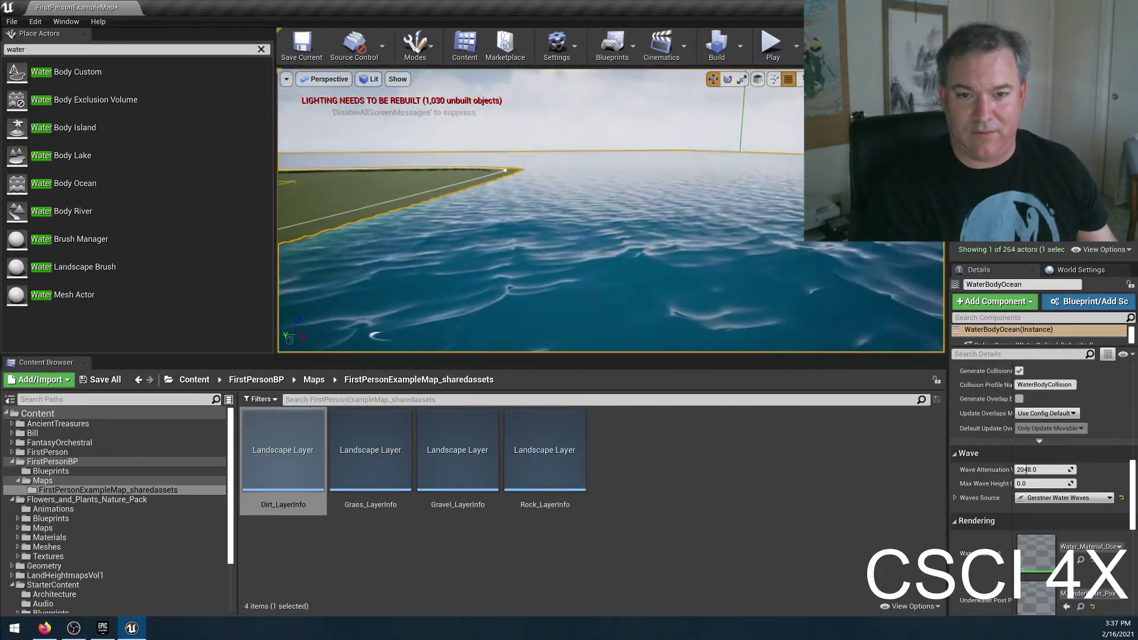
# Step: Compare the waves by switching Waves Source to Water Waves Asset Reference and back to Gerstner Water Waves
pyautogui.click(1064, 498)
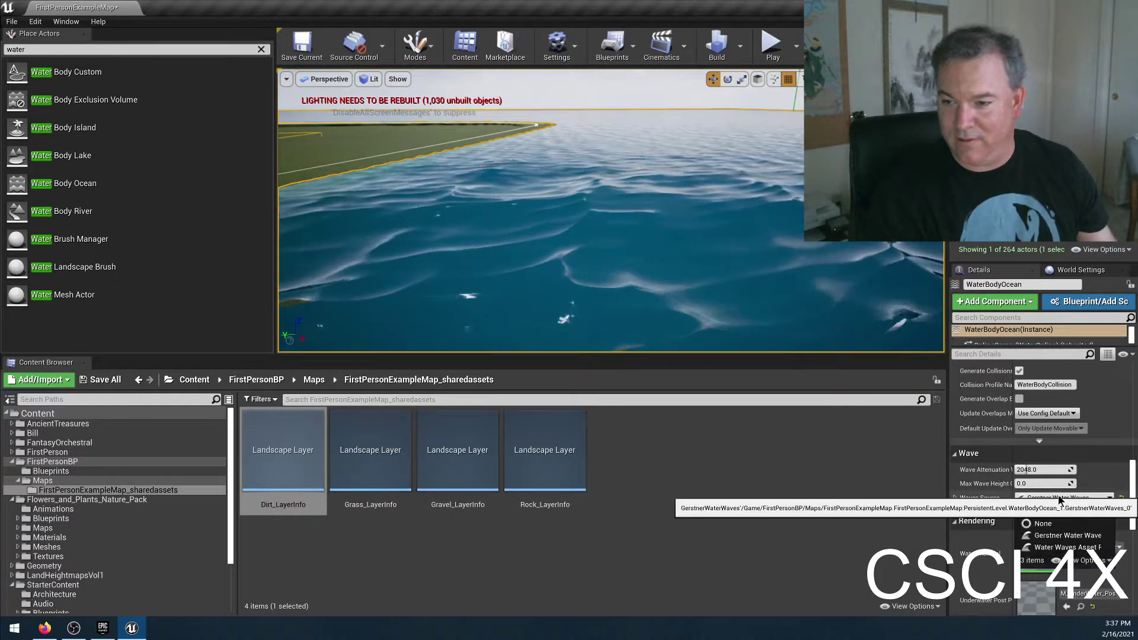
pyautogui.click(1043, 548)
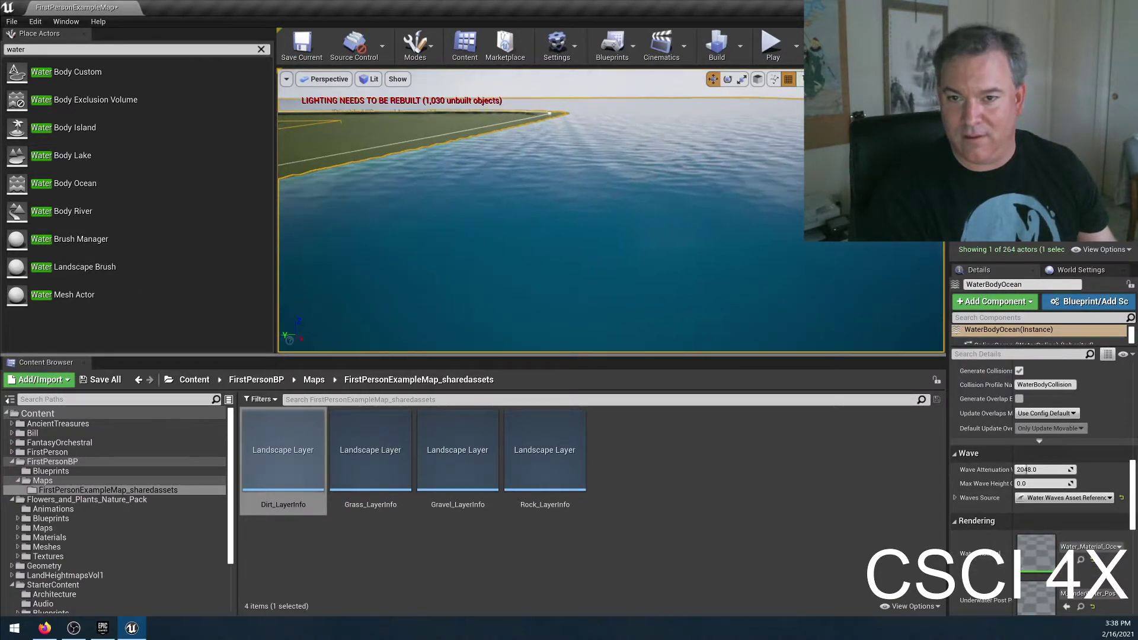
pyautogui.click(1047, 498)
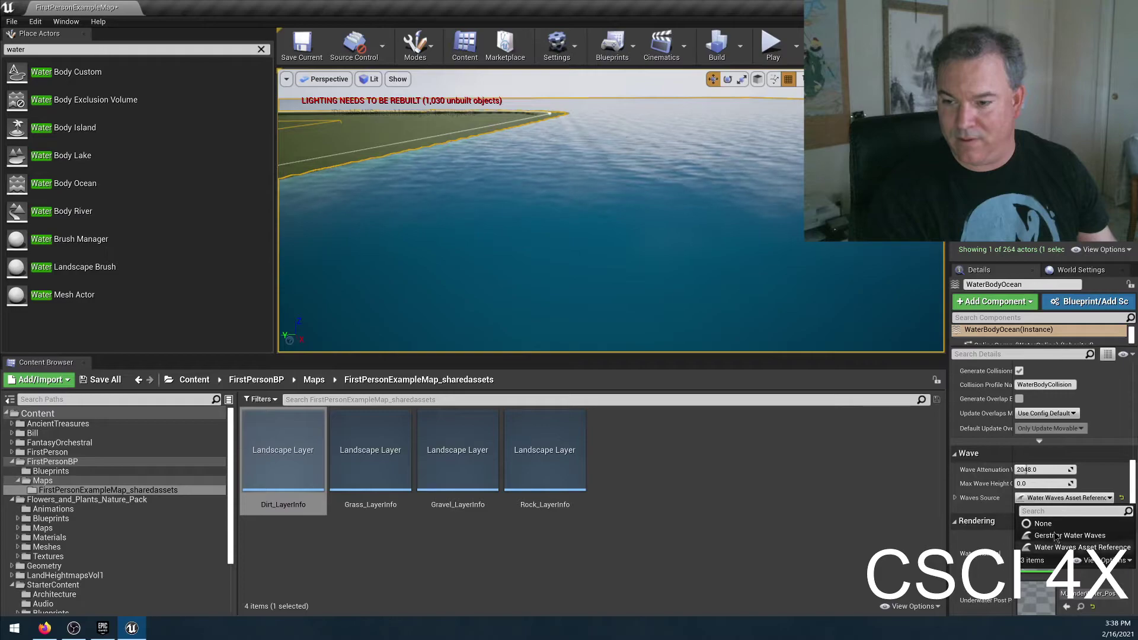
pyautogui.click(1055, 536)
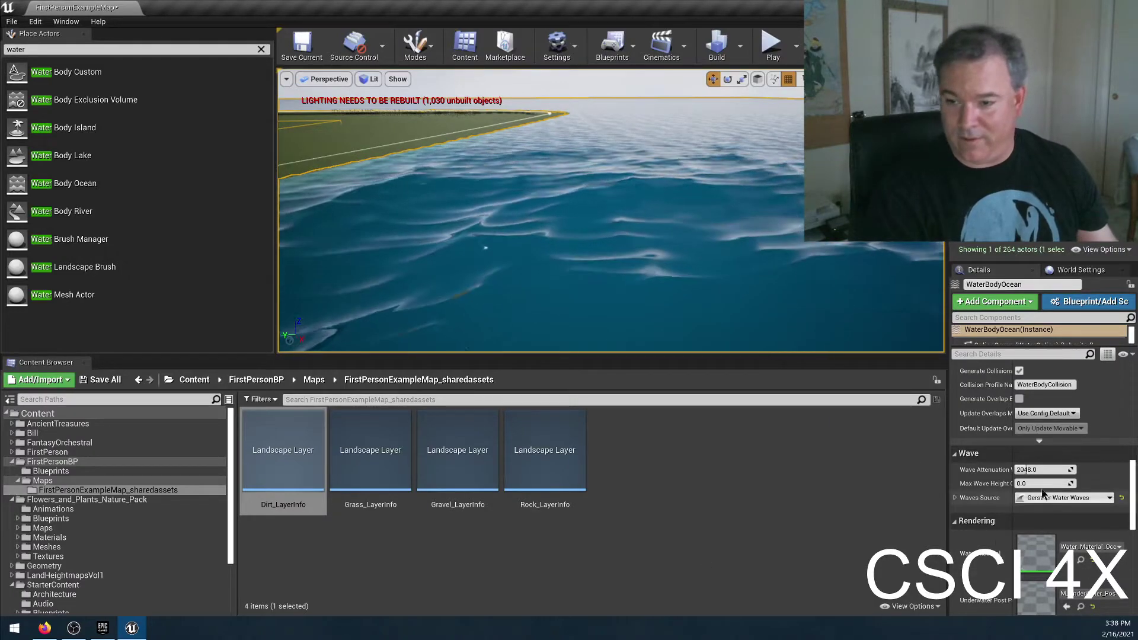
# Step: Locate the ocean's underwater post process material, M_UnderWater_PostProcess_Volume, in the project content and open it for editing
pyautogui.scroll(-2, 1053, 539)
pyautogui.scroll(-2, 1053, 538)
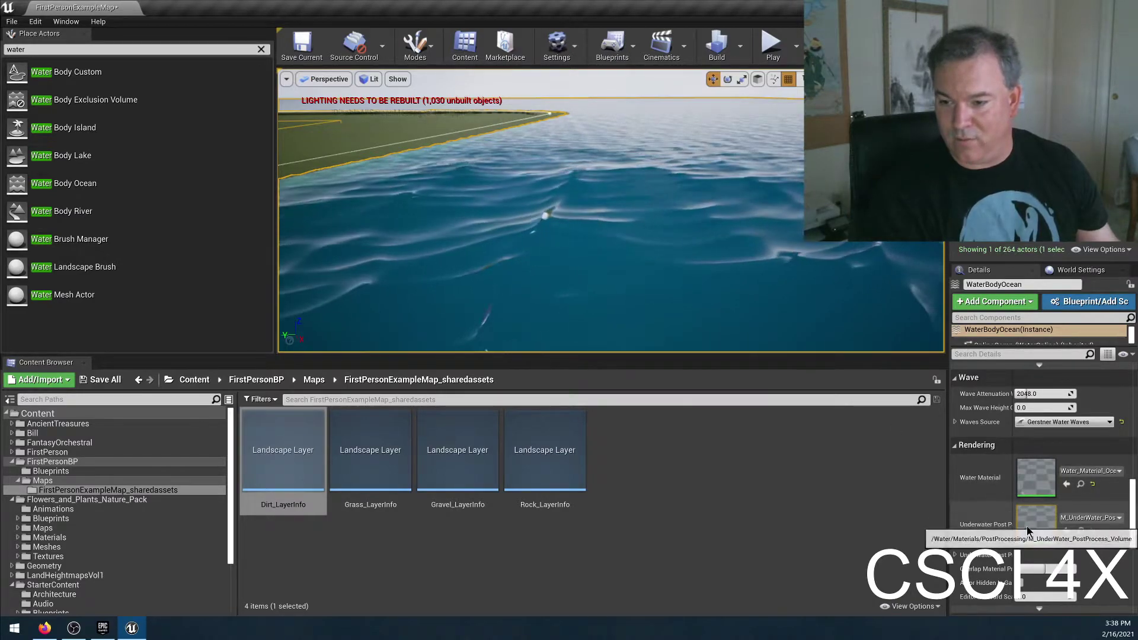
pyautogui.click(1081, 531)
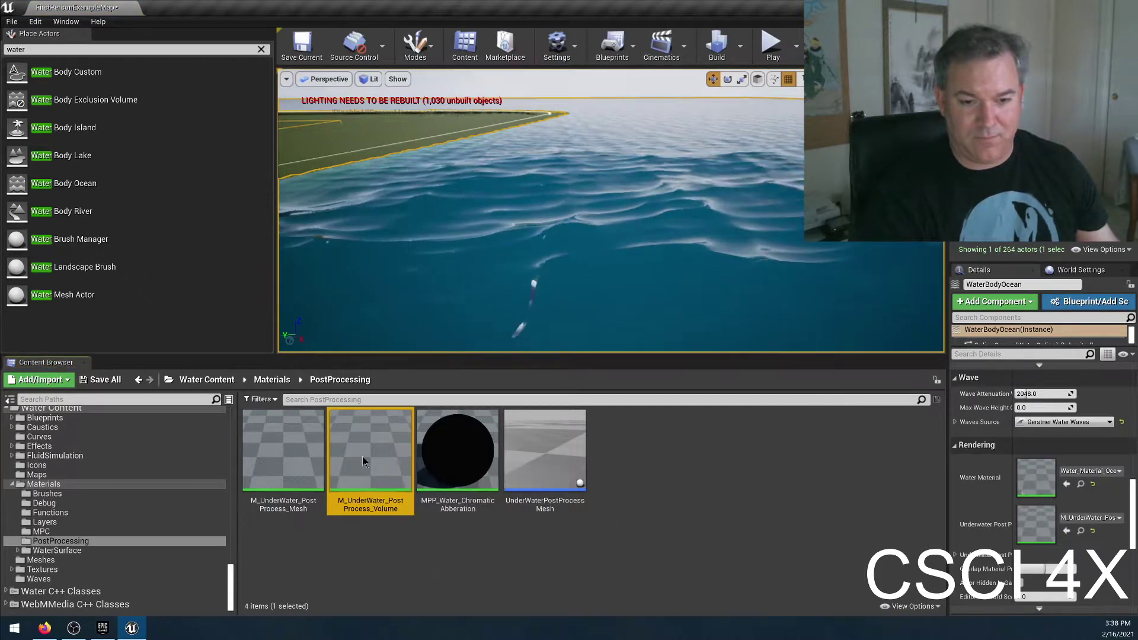
pyautogui.press('Return')
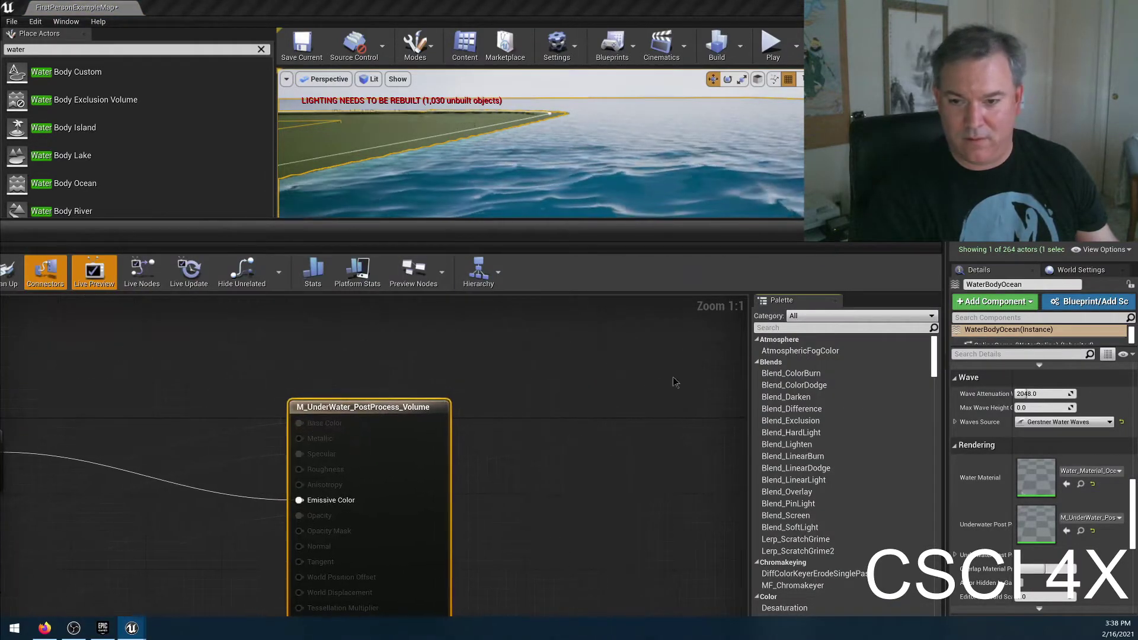
# Step: Look over the node graph of the M_UnderWater_PostProcess_Volume material and close the material editor
pyautogui.moveTo(2, 338); pyautogui.dragTo(660, 606, button='right')
pyautogui.scroll(-10, 399, 473)
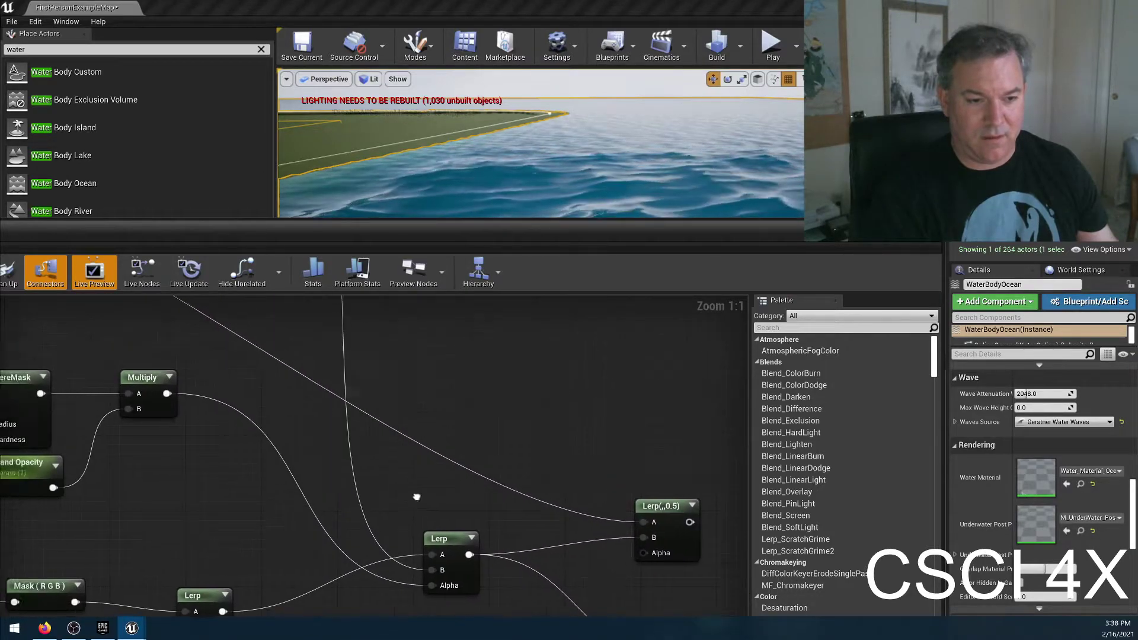
pyautogui.moveTo(514, 570); pyautogui.dragTo(396, 434, button='right')
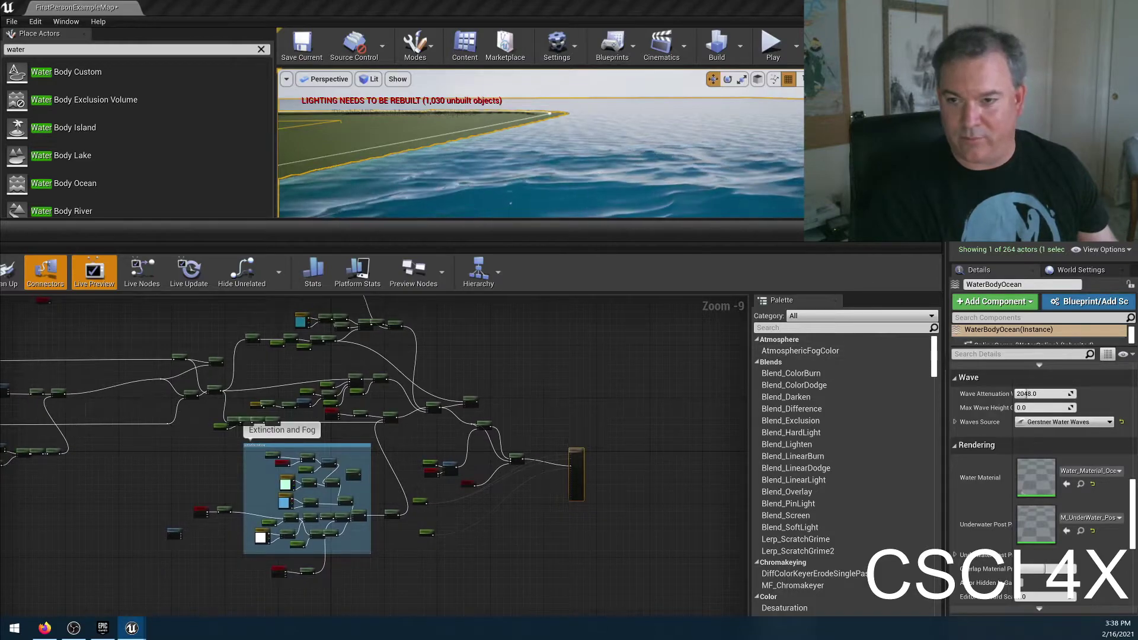
pyautogui.click(930, 229)
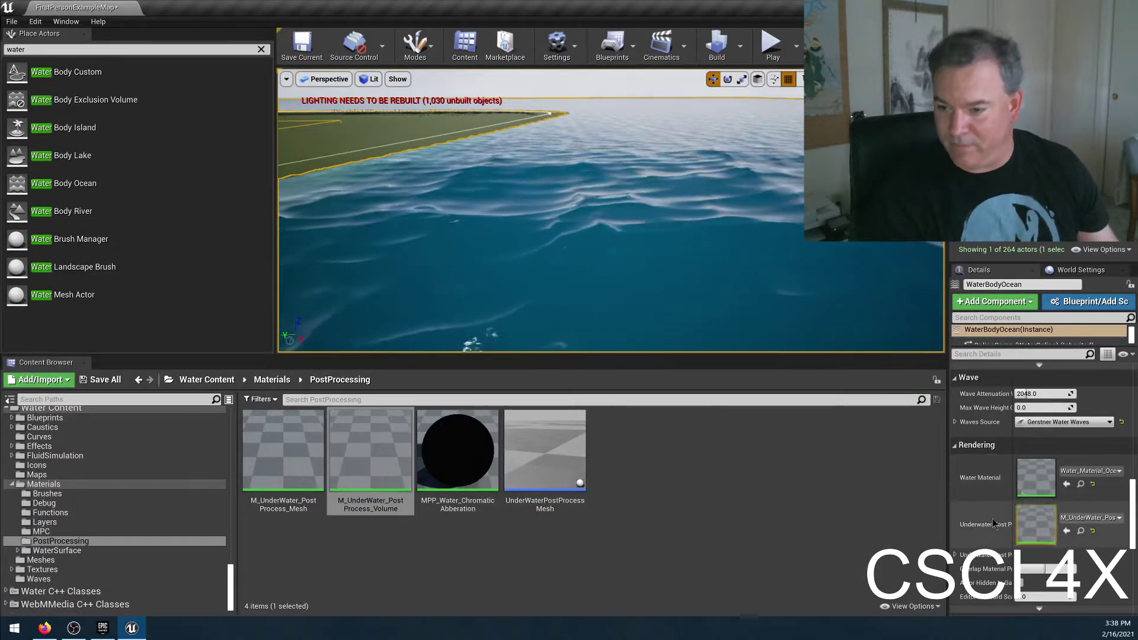
# Step: Expand the ocean's Underwater Post Process settings and set Priority to 2
pyautogui.scroll(-2, 1025, 536)
pyautogui.click(955, 517)
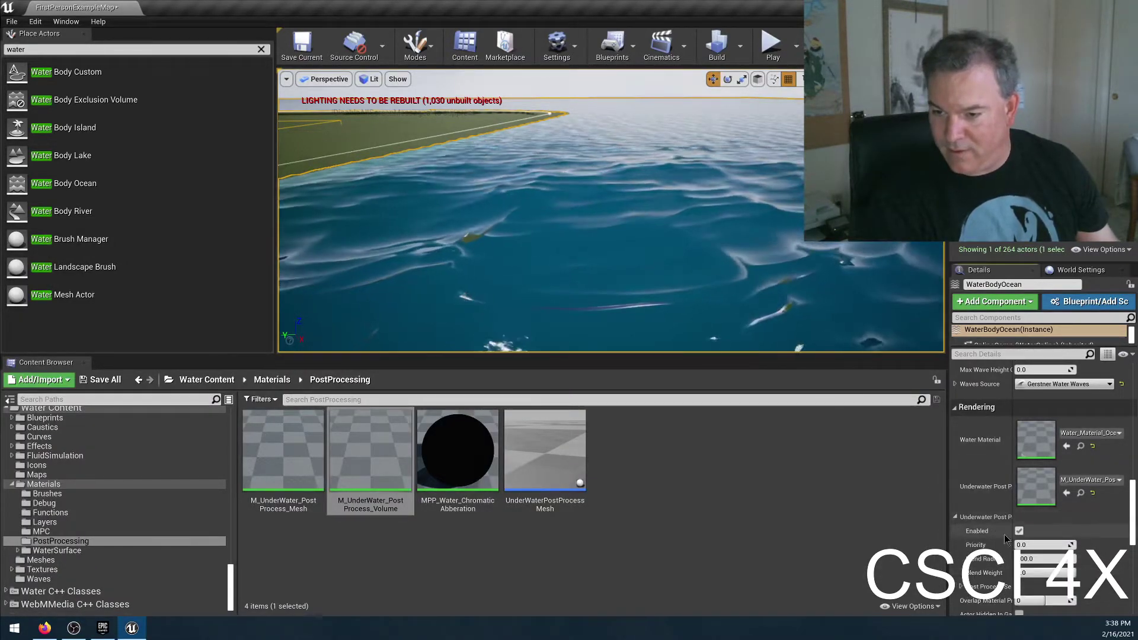
pyautogui.scroll(-1, 1020, 537)
pyautogui.click(1036, 526)
pyautogui.write('23')
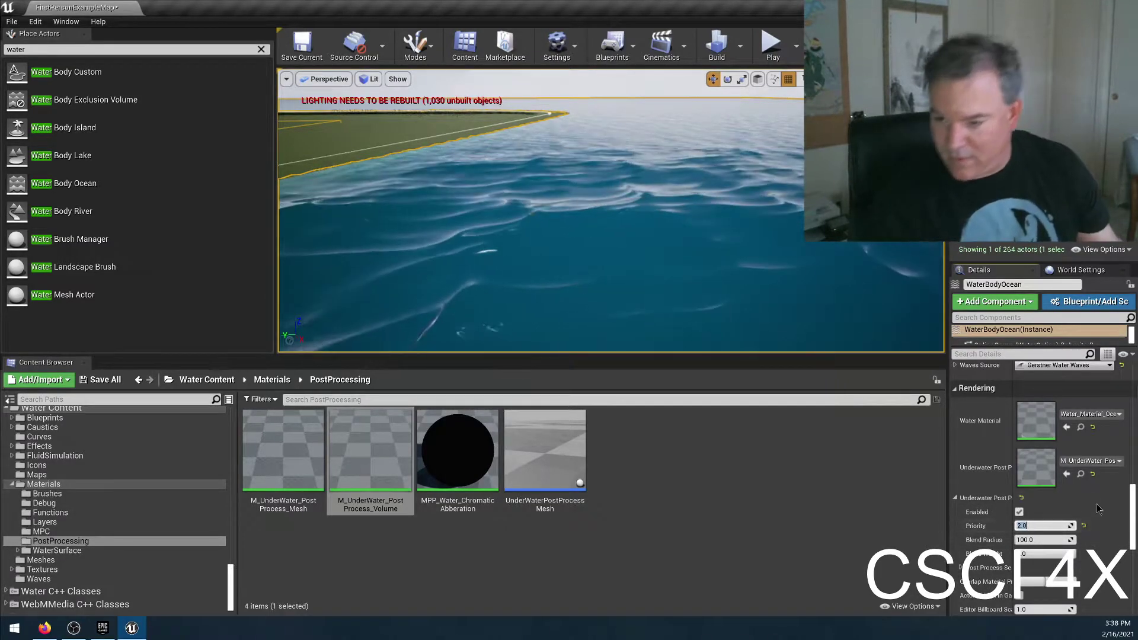
pyautogui.press('Return')
# Step: Fly over the landscape and ocean, dip below the water surface to inspect the underwater effect, and come back up
pyautogui.press('w')
pyautogui.moveTo(700, 261); pyautogui.dragTo(925, 231, button='right')
pyautogui.press('e')
pyautogui.press('q')
pyautogui.press('e')
pyautogui.press('q')
pyautogui.press('q')
pyautogui.press('e')
pyautogui.moveTo(703, 240); pyautogui.dragTo(833, 234, button='right')
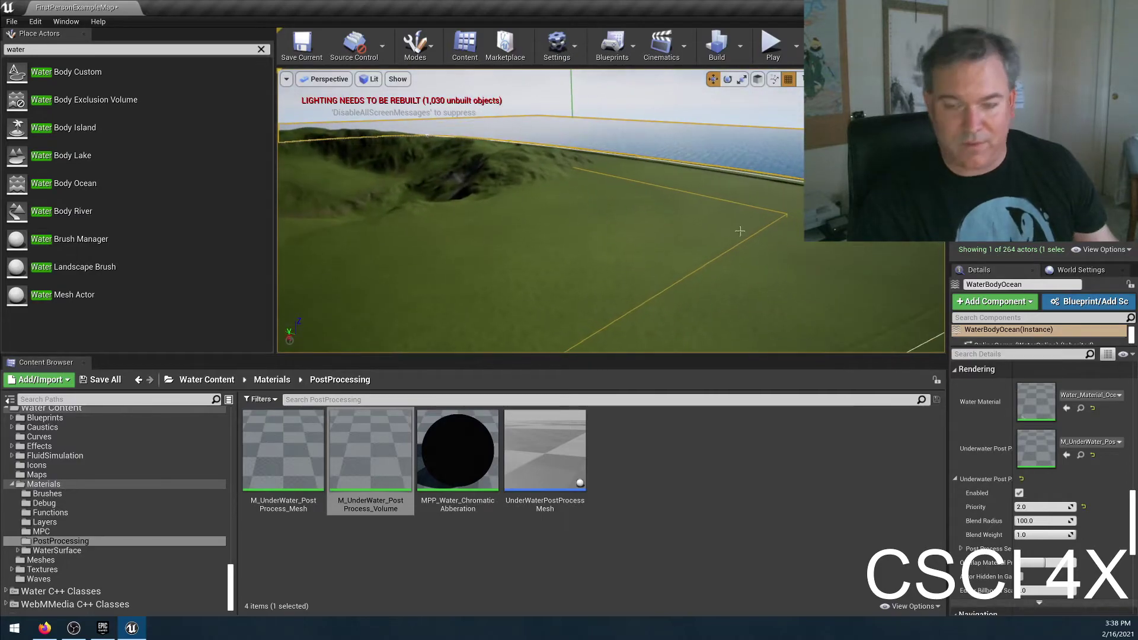
pyautogui.moveTo(717, 231); pyautogui.dragTo(584, 208, button='right')
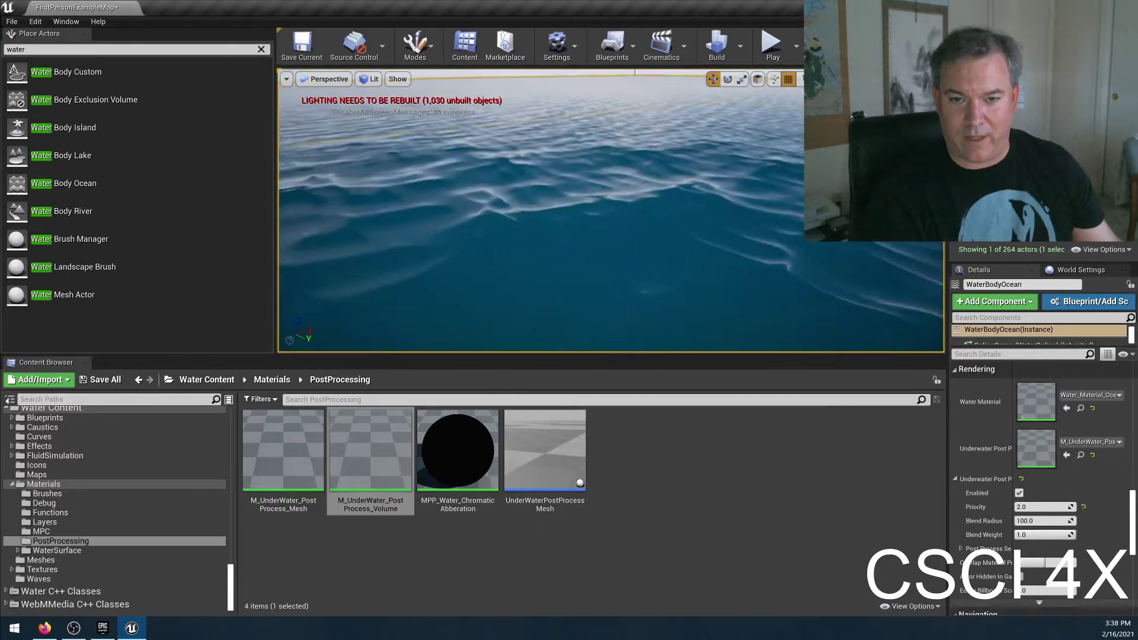
pyautogui.press('w')
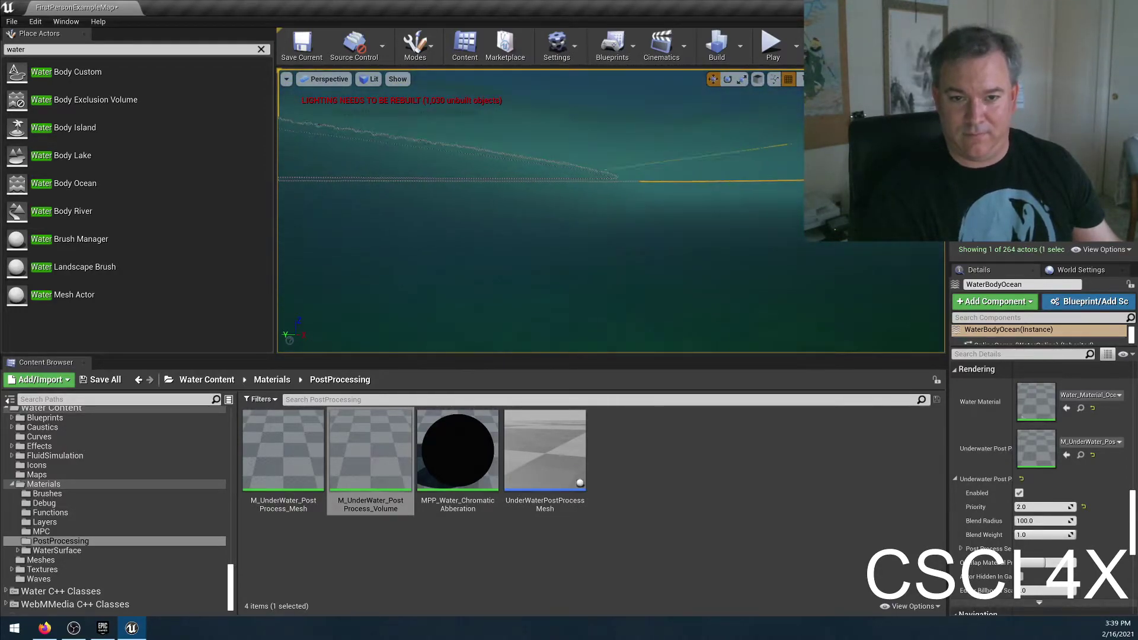
pyautogui.press('e')
pyautogui.moveTo(652, 214)
pyautogui.mouseDown(button='right')
pyautogui.moveTo(719, 229)
pyautogui.moveTo(755, 223)
pyautogui.moveTo(697, 202)
pyautogui.moveTo(664, 219)
pyautogui.moveTo(663, 209)
pyautogui.moveTo(664, 228)
pyautogui.mouseUp(button='right')
pyautogui.press('q')
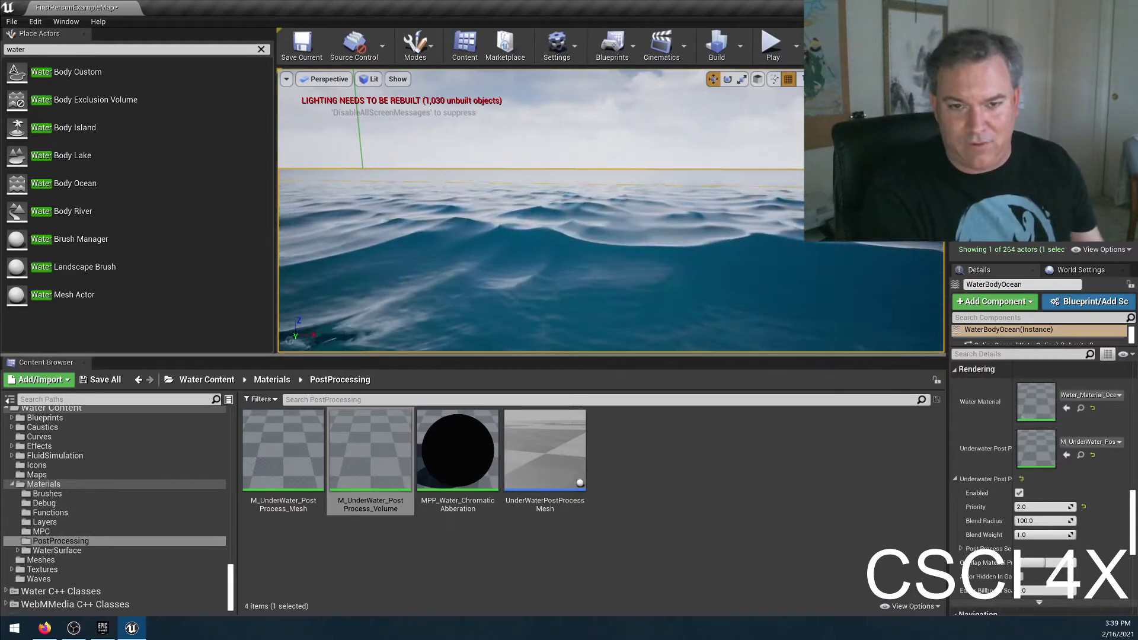
# Step: Expand the Gerstner wave generator under the ocean's Waves Source, including its Default, Wavelengths and Amplitude groups
pyautogui.scroll(-2, 1051, 526)
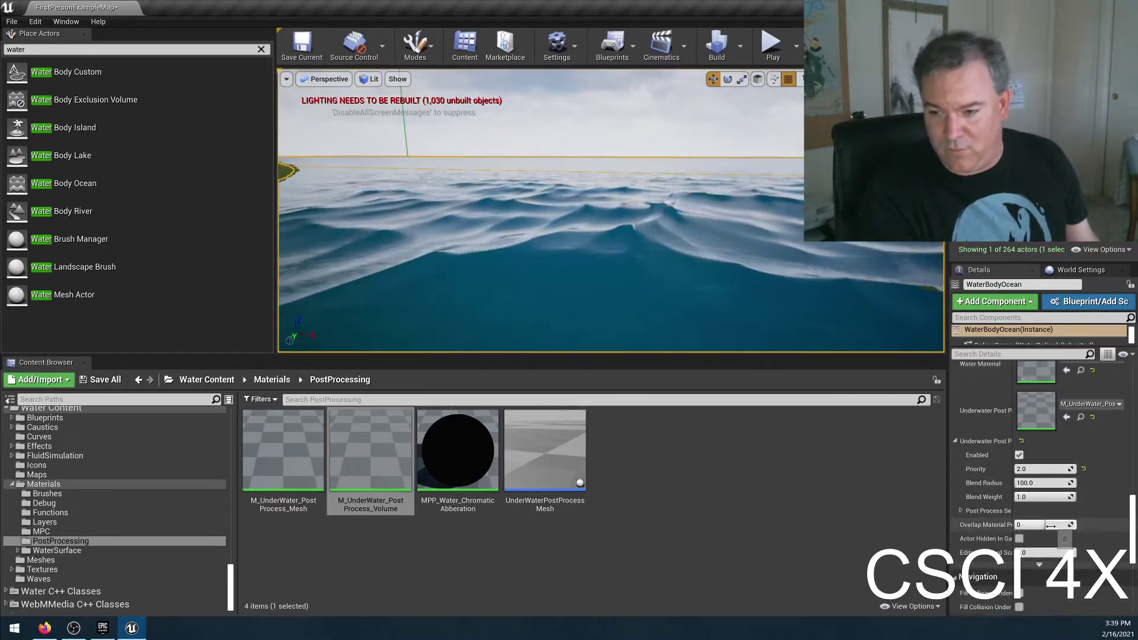
pyautogui.scroll(-6, 1017, 510)
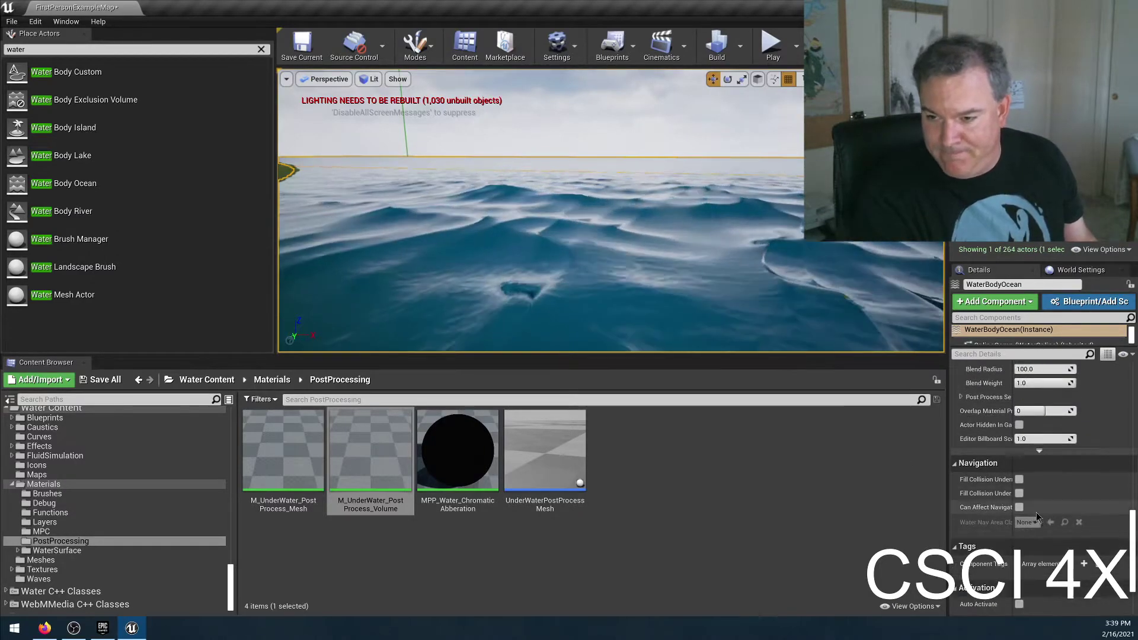
pyautogui.scroll(-3, 1022, 479)
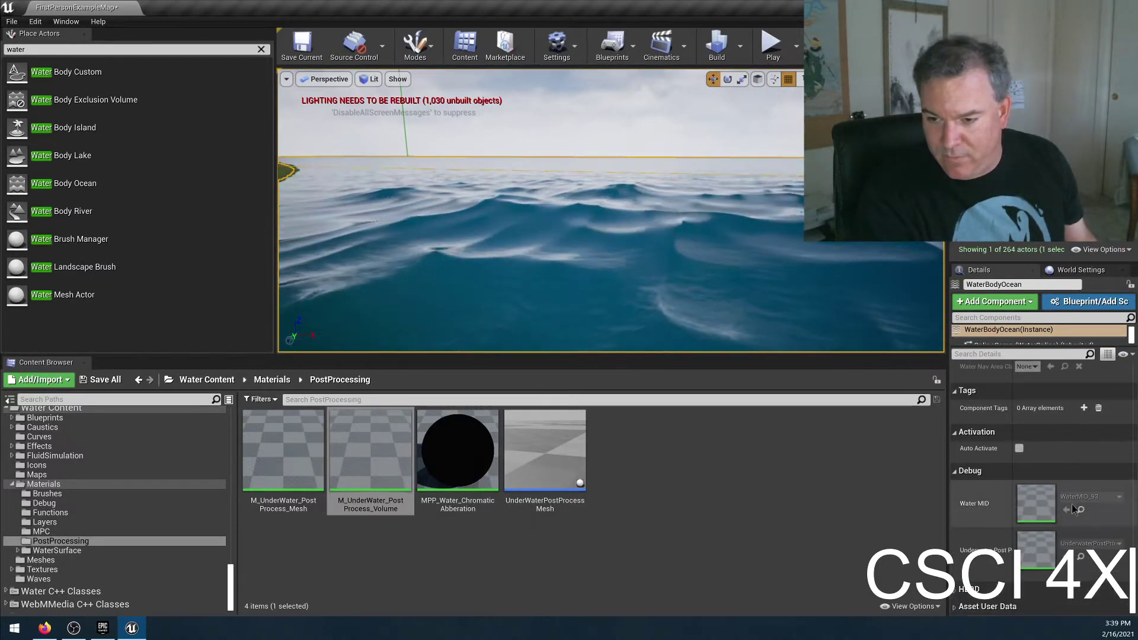
pyautogui.scroll(10, 1054, 485)
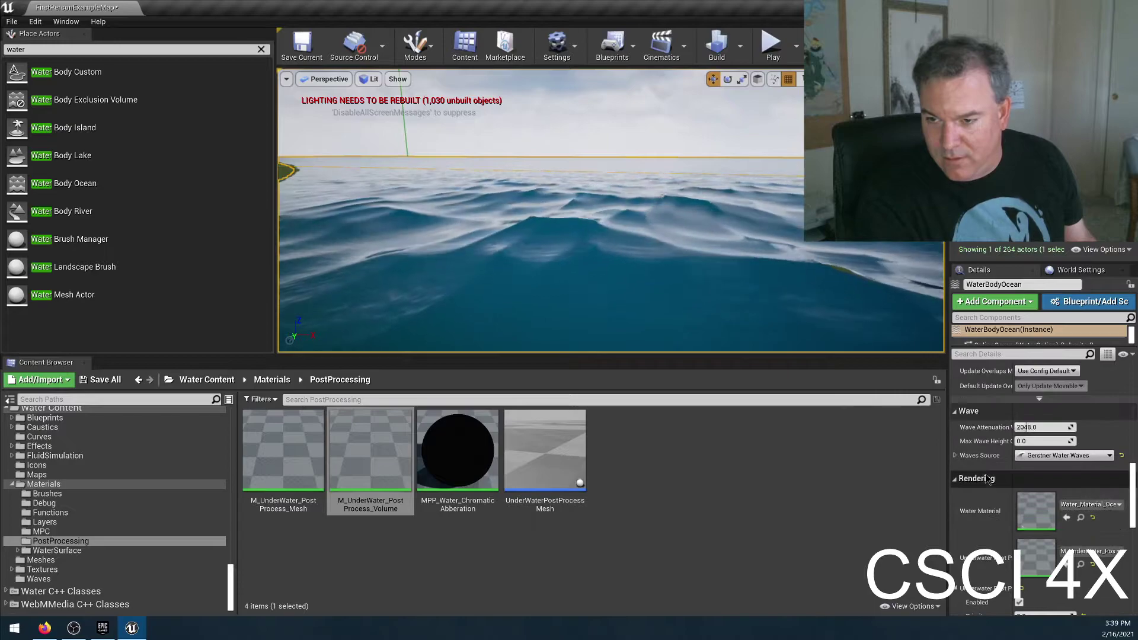
pyautogui.click(956, 513)
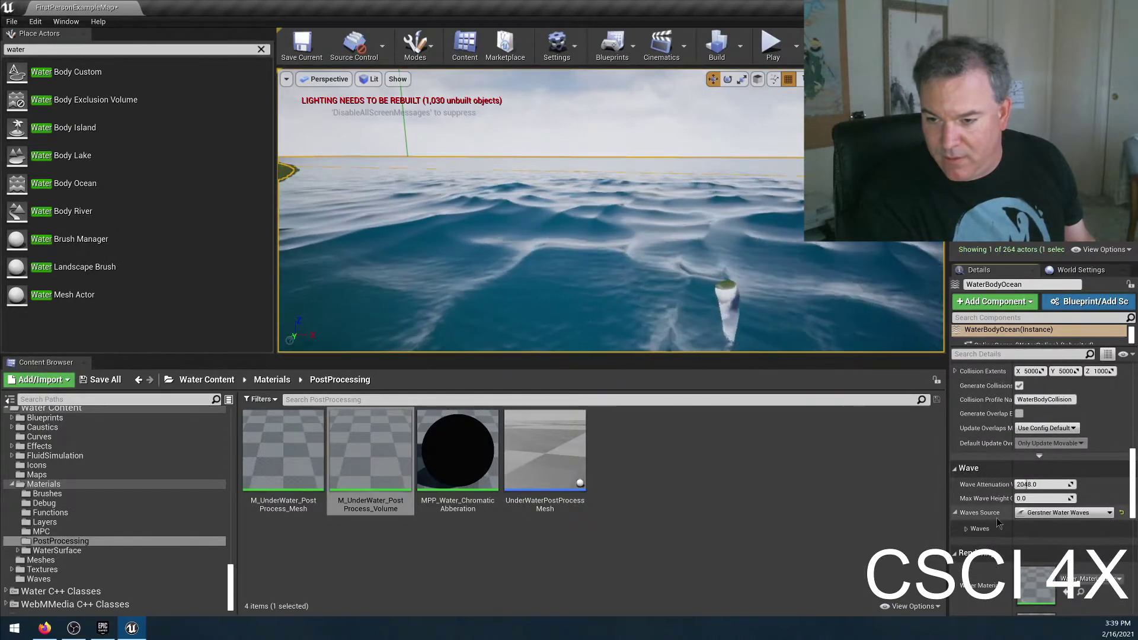
pyautogui.click(966, 529)
pyautogui.scroll(-2, 969, 521)
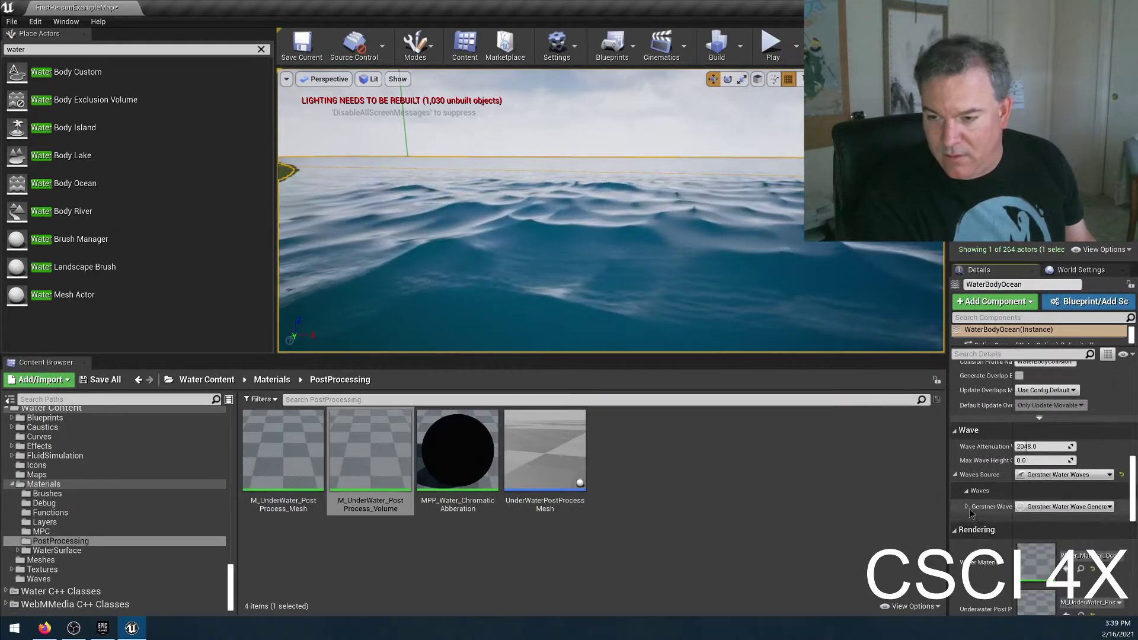
pyautogui.click(968, 508)
pyautogui.scroll(-1, 992, 519)
pyautogui.click(979, 504)
pyautogui.scroll(-2, 989, 515)
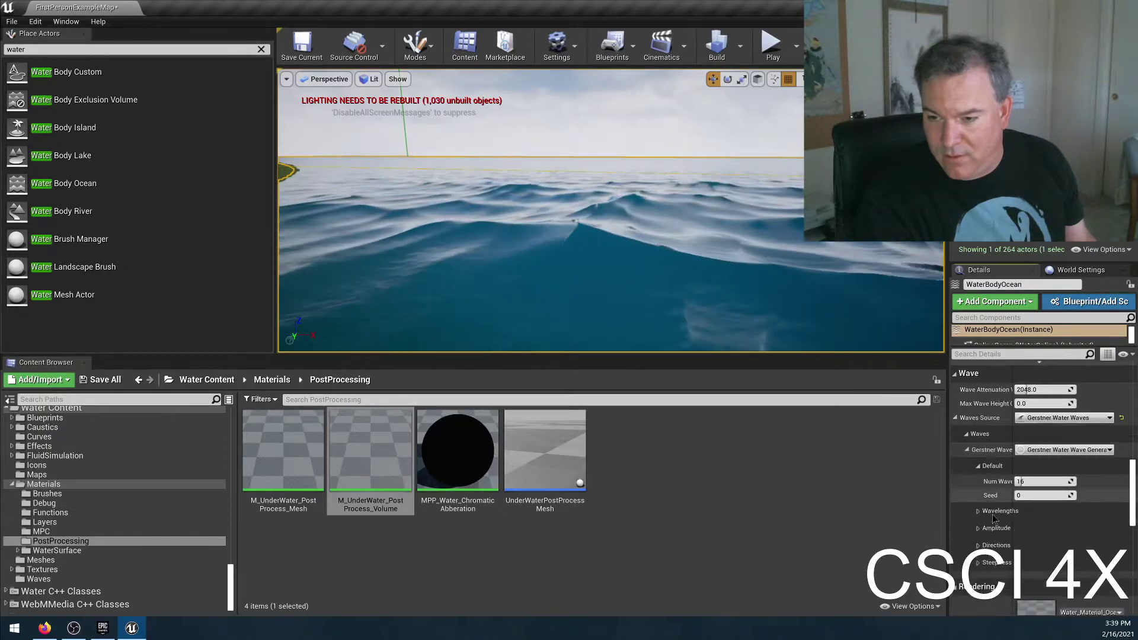
pyautogui.click(978, 511)
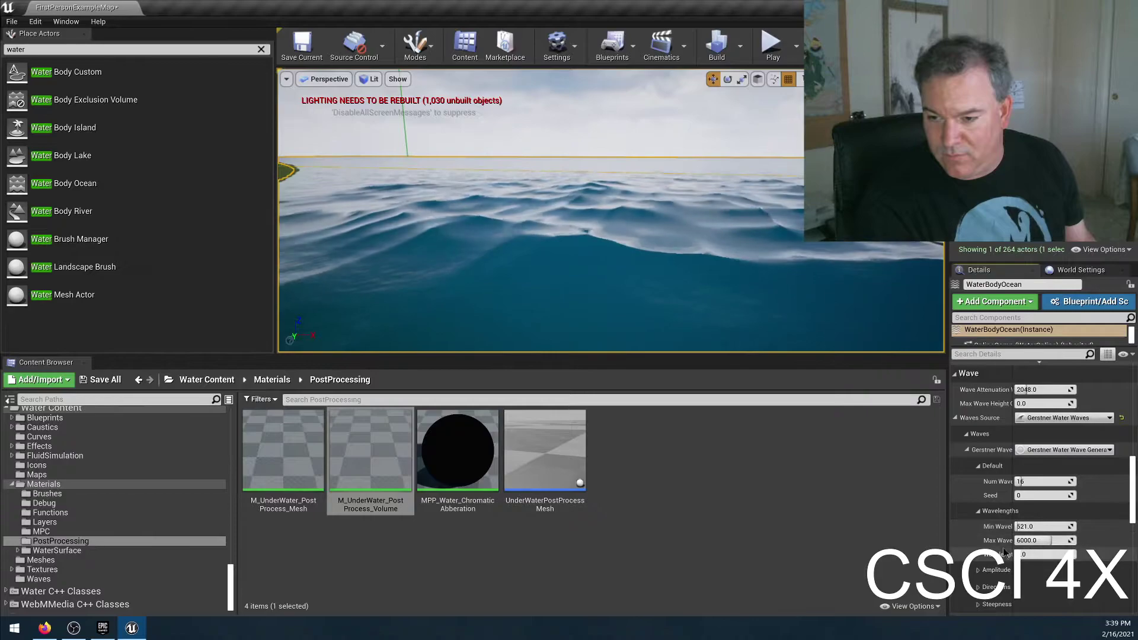
pyautogui.scroll(-1, 989, 551)
pyautogui.click(980, 552)
pyautogui.scroll(-2, 1008, 540)
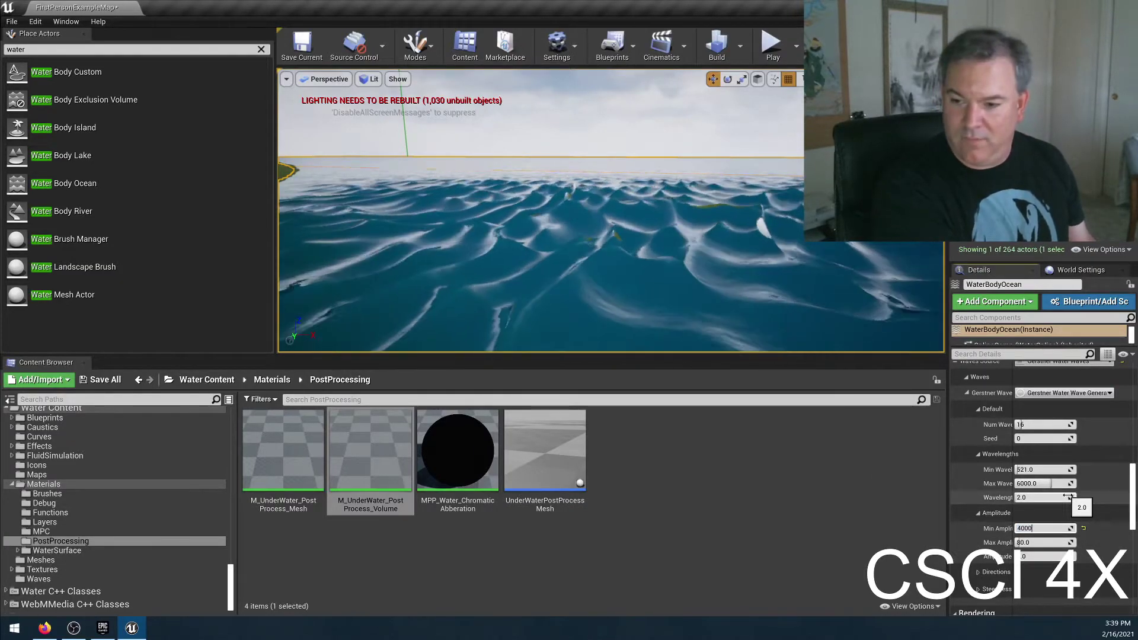
# Step: Test the ocean waves with a Min Amplitude of 4000, and reduce it to 40
pyautogui.press('Return')
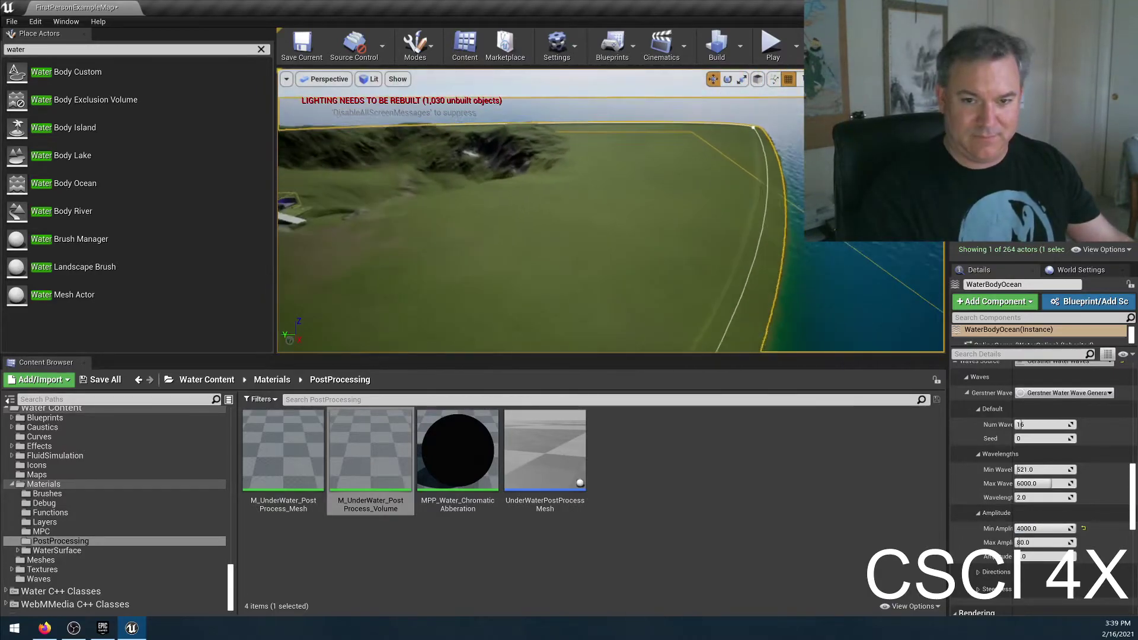
pyautogui.moveTo(611, 211); pyautogui.dragTo(771, 249, button='right')
pyautogui.moveTo(616, 237); pyautogui.dragTo(608, 192, button='right')
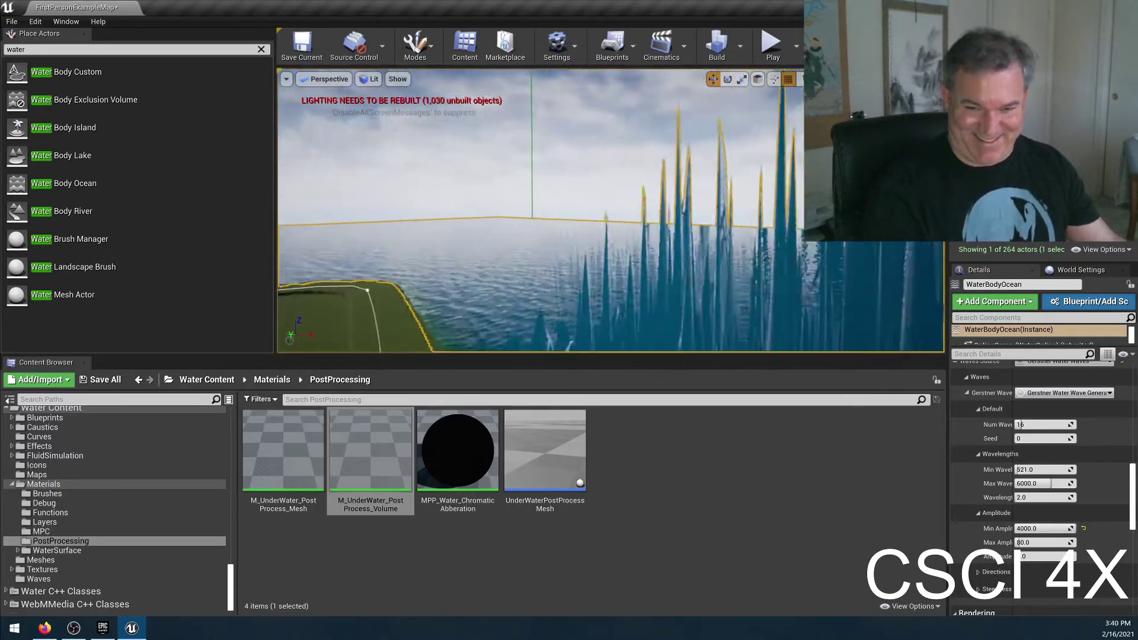
pyautogui.moveTo(611, 214); pyautogui.dragTo(765, 226, button='right')
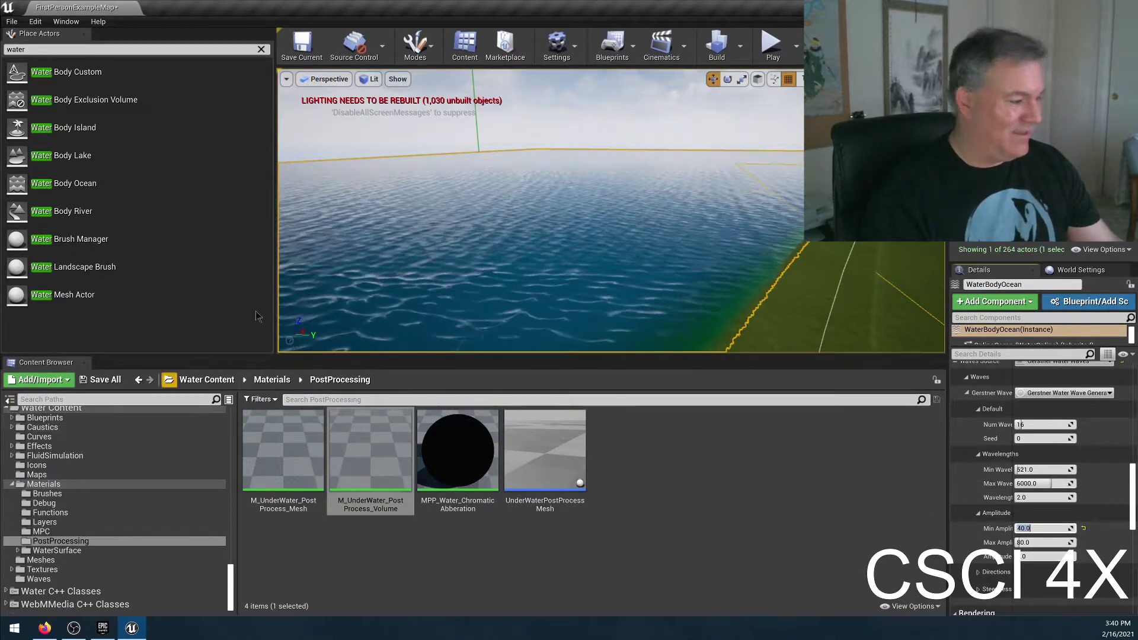
pyautogui.moveTo(611, 237); pyautogui.dragTo(528, 146, button='right')
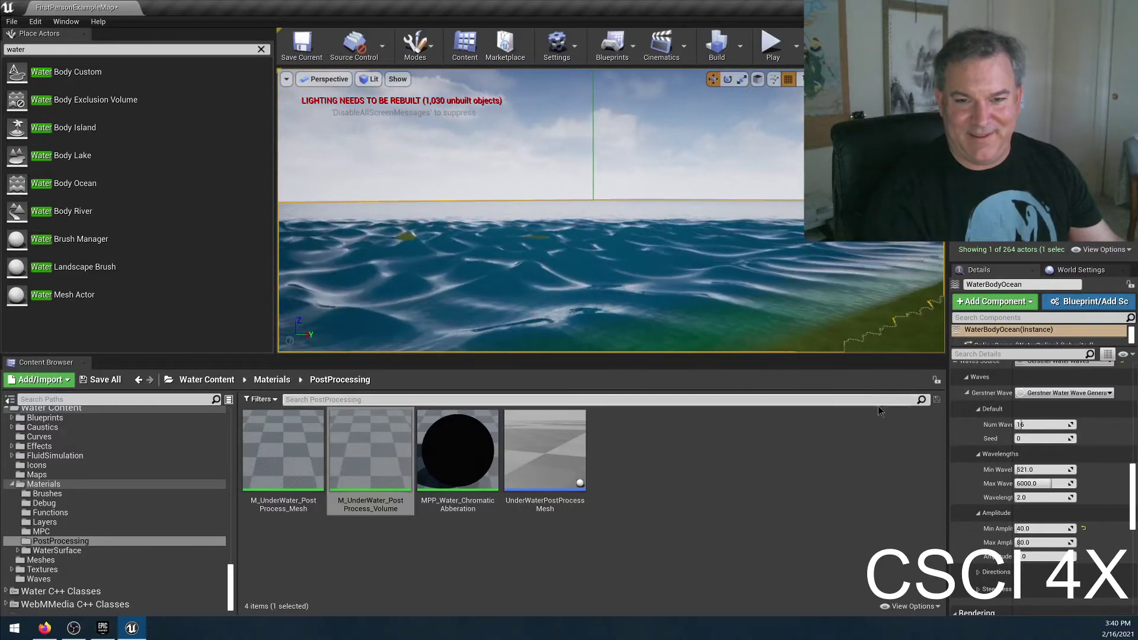
# Step: Try a Min Wavelength of 10, set it to 1000, and view the waves near the shore
pyautogui.click(1021, 470)
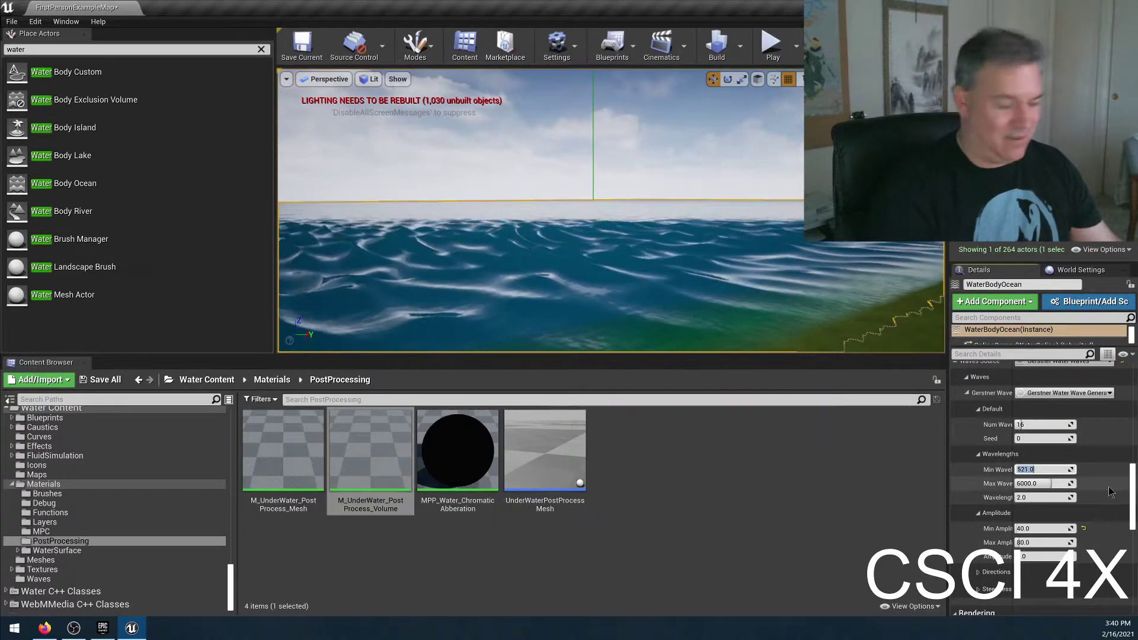
pyautogui.press('Return')
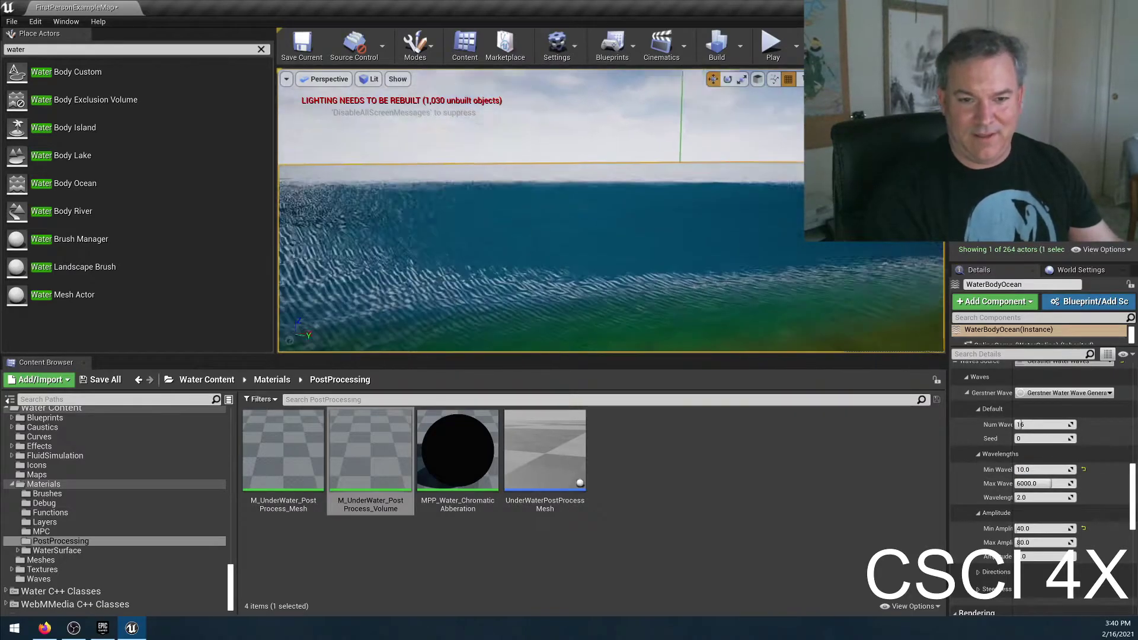
pyautogui.moveTo(611, 211); pyautogui.dragTo(616, 267, button='right')
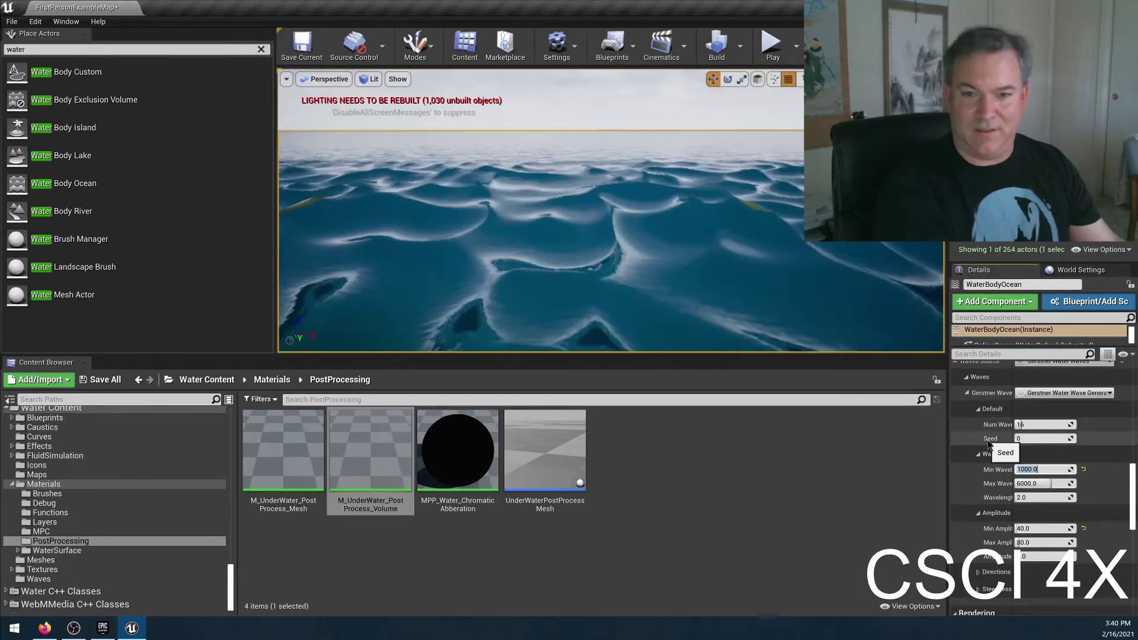
pyautogui.moveTo(664, 261); pyautogui.dragTo(735, 238, button='right')
pyautogui.moveTo(610, 214); pyautogui.dragTo(575, 222, button='right')
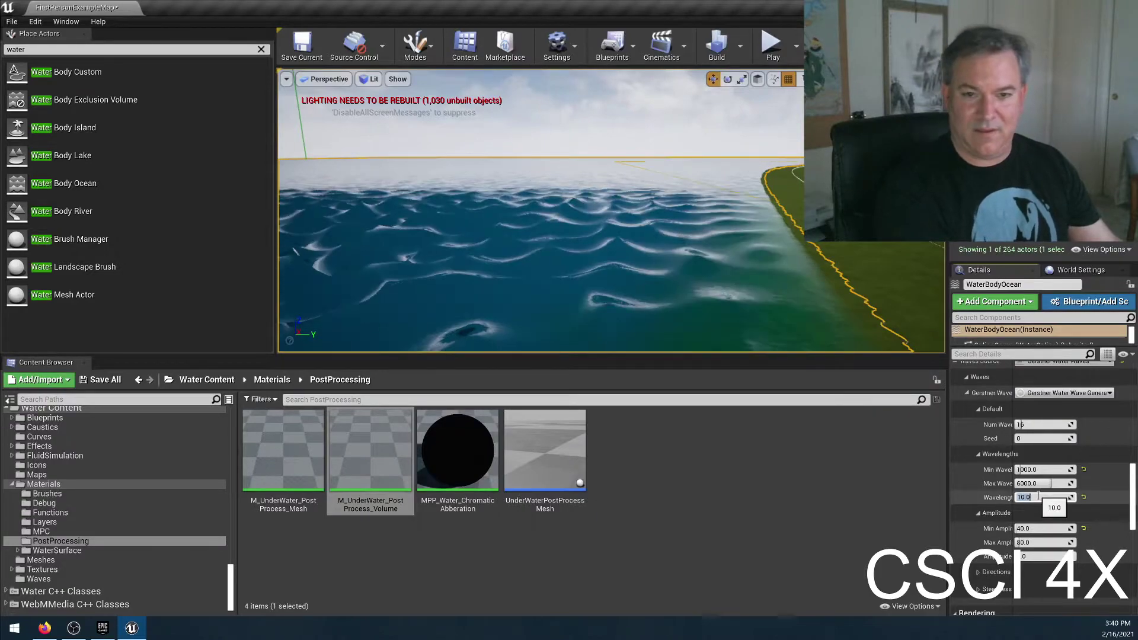
# Step: Try a Wavelength Falloff of 10, set it to 1, and view the ocean surface
pyautogui.press('Return')
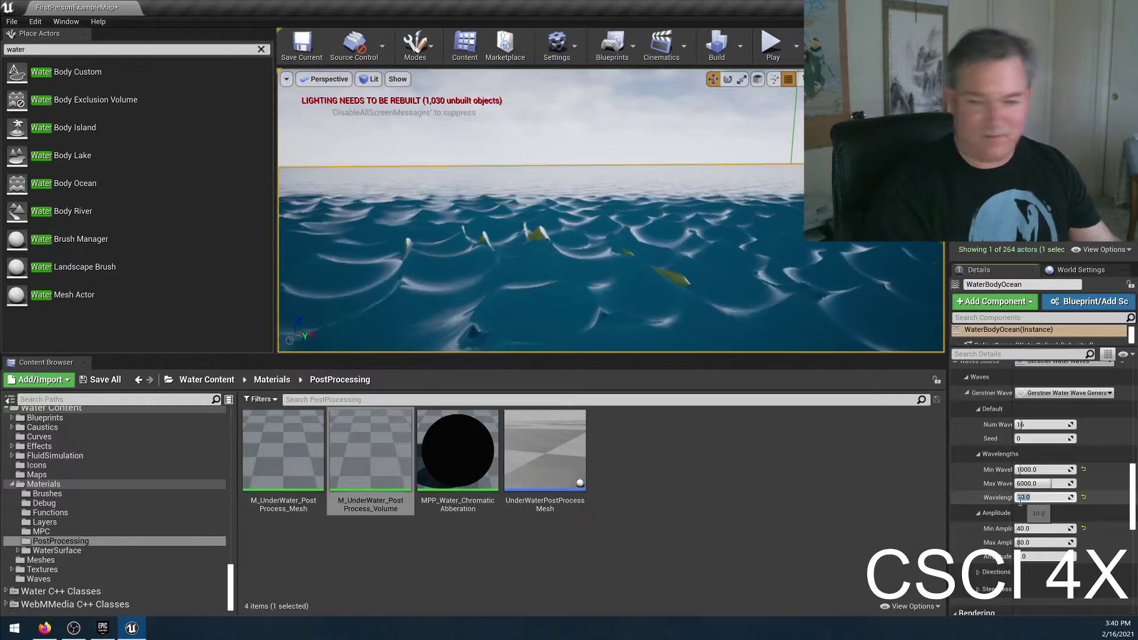
pyautogui.press('Return')
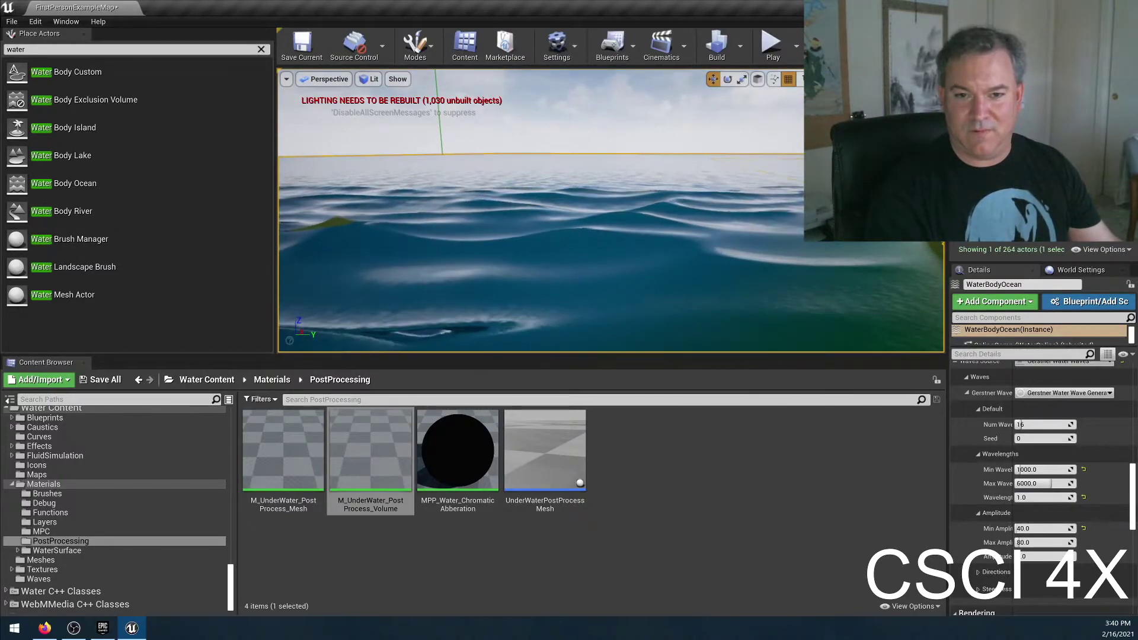
pyautogui.moveTo(610, 210); pyautogui.dragTo(522, 191, button='right')
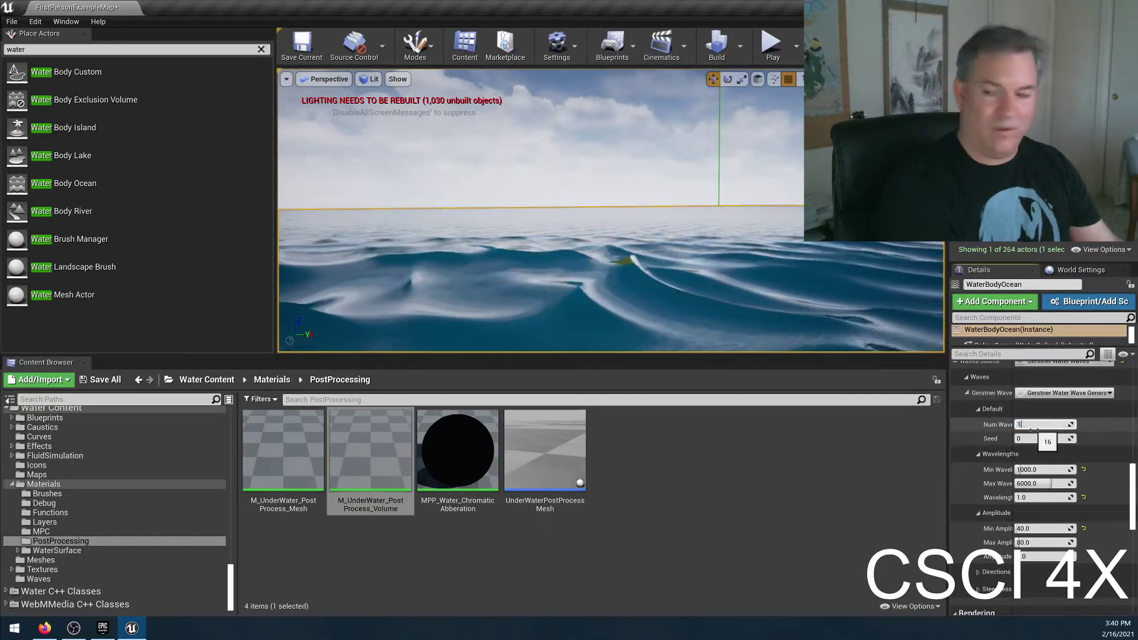
# Step: Test the Gerstner generator's Num Waves at 100, 1 and 4 while viewing the ocean surface
pyautogui.moveTo(639, 141); pyautogui.dragTo(463, 159, button='right')
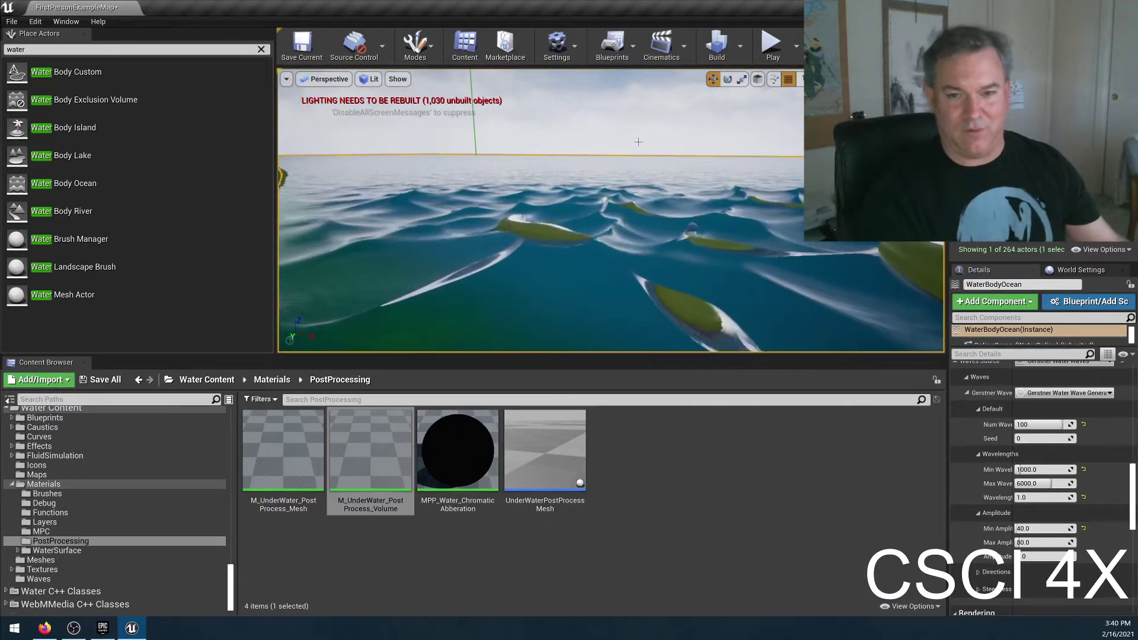
pyautogui.moveTo(425, 240); pyautogui.dragTo(452, 235, button='right')
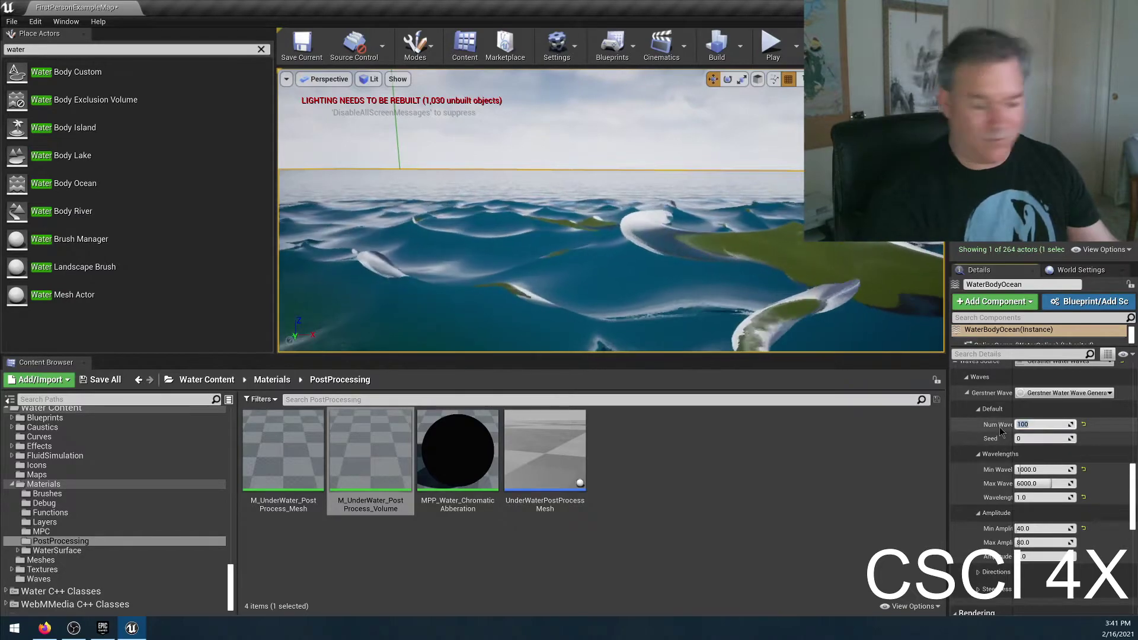
pyautogui.moveTo(686, 220)
pyautogui.mouseDown(button='right')
pyautogui.moveTo(687, 249)
pyautogui.moveTo(686, 194)
pyautogui.moveTo(687, 249)
pyautogui.moveTo(687, 226)
pyautogui.mouseUp(button='right')
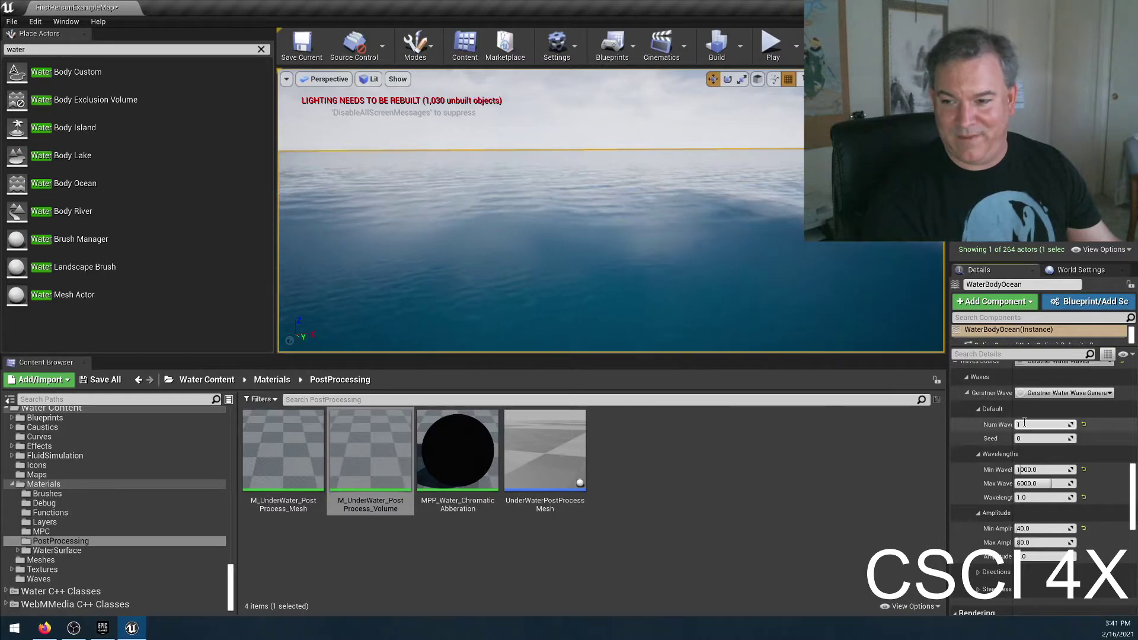
pyautogui.press('Return')
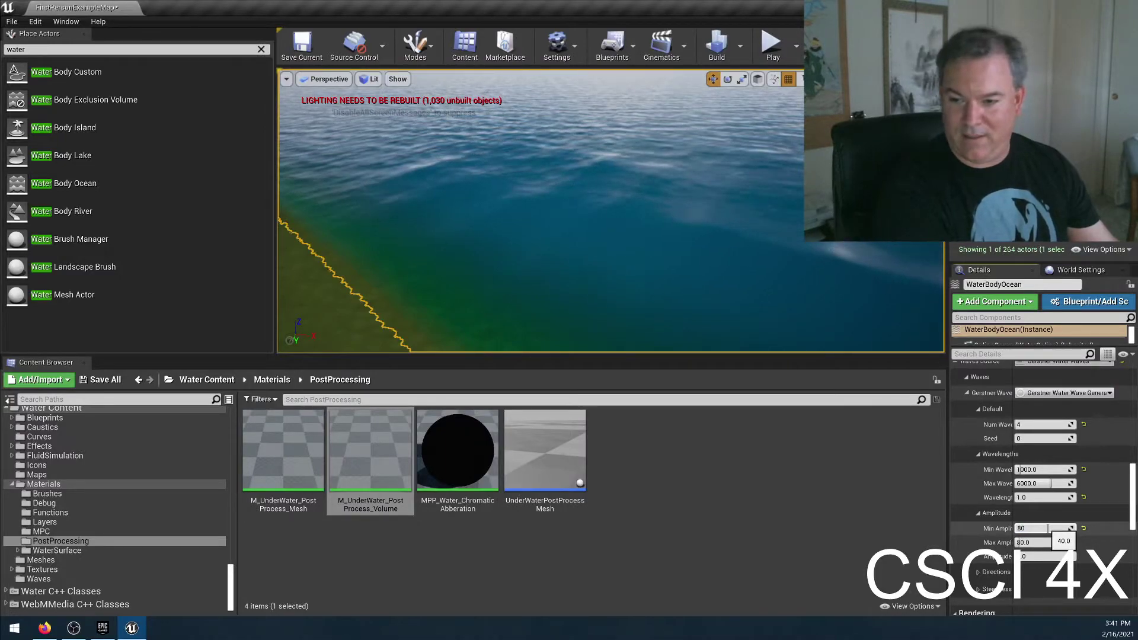
# Step: Set the waves' Min Amplitude to 80, Max Amplitude to 160 and Num Waves to 6
pyautogui.press('Return')
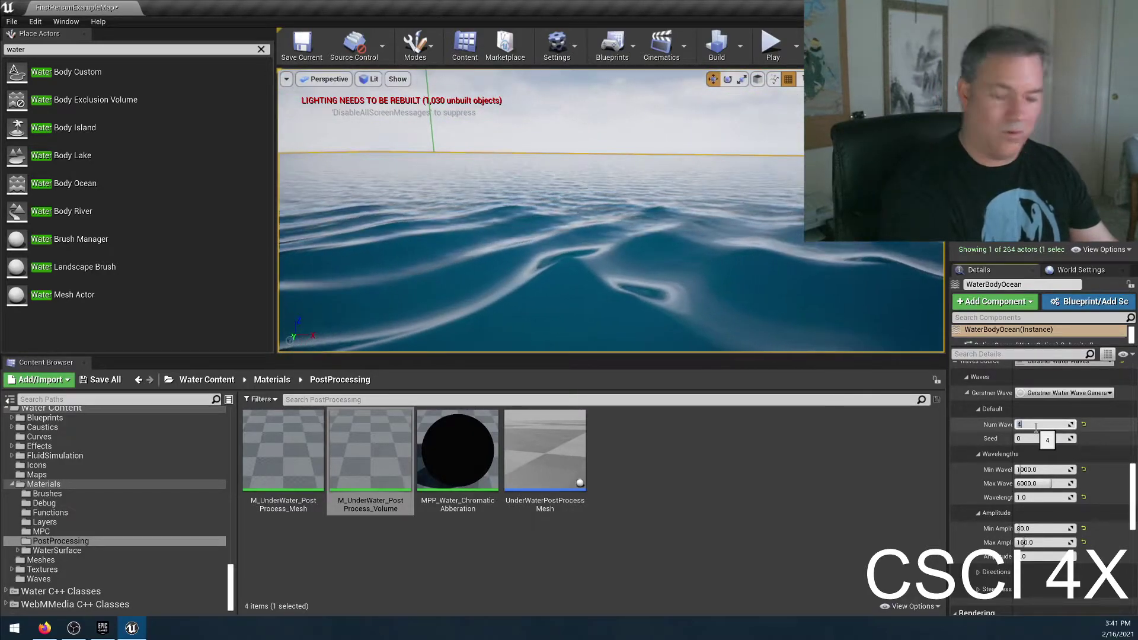
pyautogui.moveTo(610, 225); pyautogui.dragTo(521, 223, button='right')
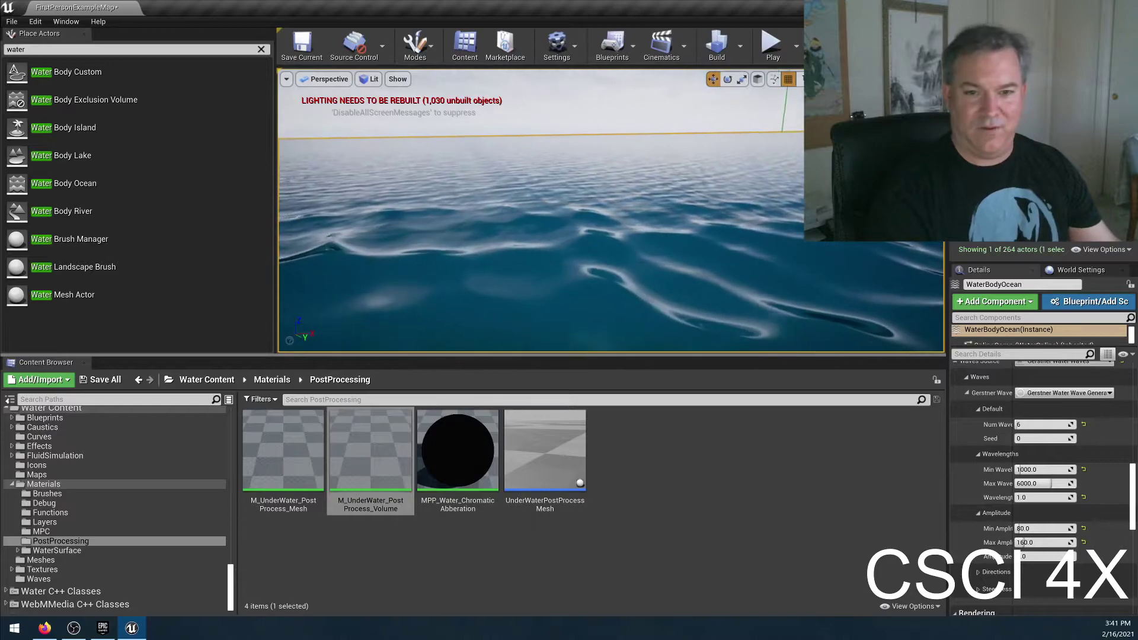
# Step: Examine the ocean's waves out to the horizon and beside the landscape's shoreline
pyautogui.moveTo(522, 237); pyautogui.dragTo(510, 261, button='right')
pyautogui.moveTo(611, 220); pyautogui.dragTo(567, 218, button='right')
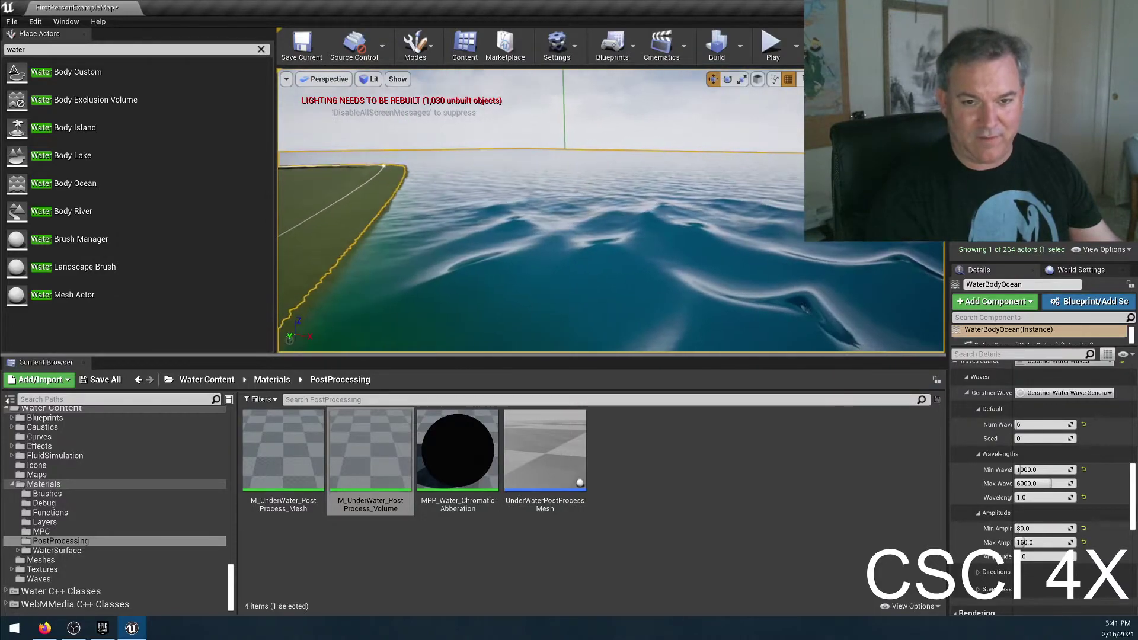
pyautogui.moveTo(489, 246); pyautogui.dragTo(489, 261, button='right')
# Step: Browse the content folder tree from the Water Content folders up through the other plugin folders
pyautogui.scroll(-1, 57, 563)
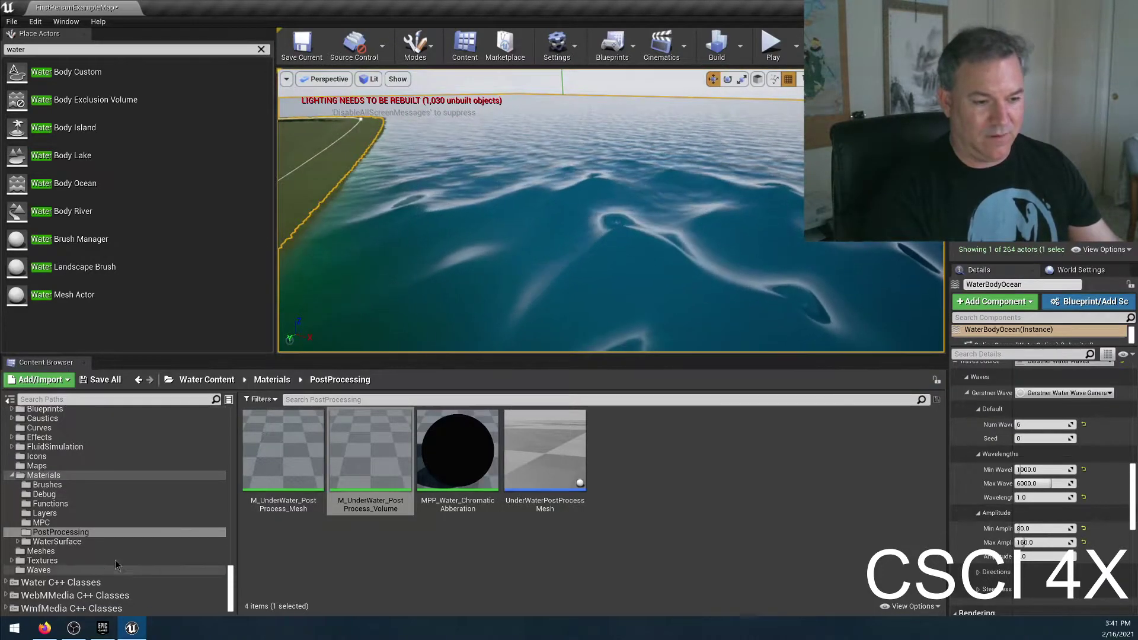
pyautogui.scroll(5, 57, 563)
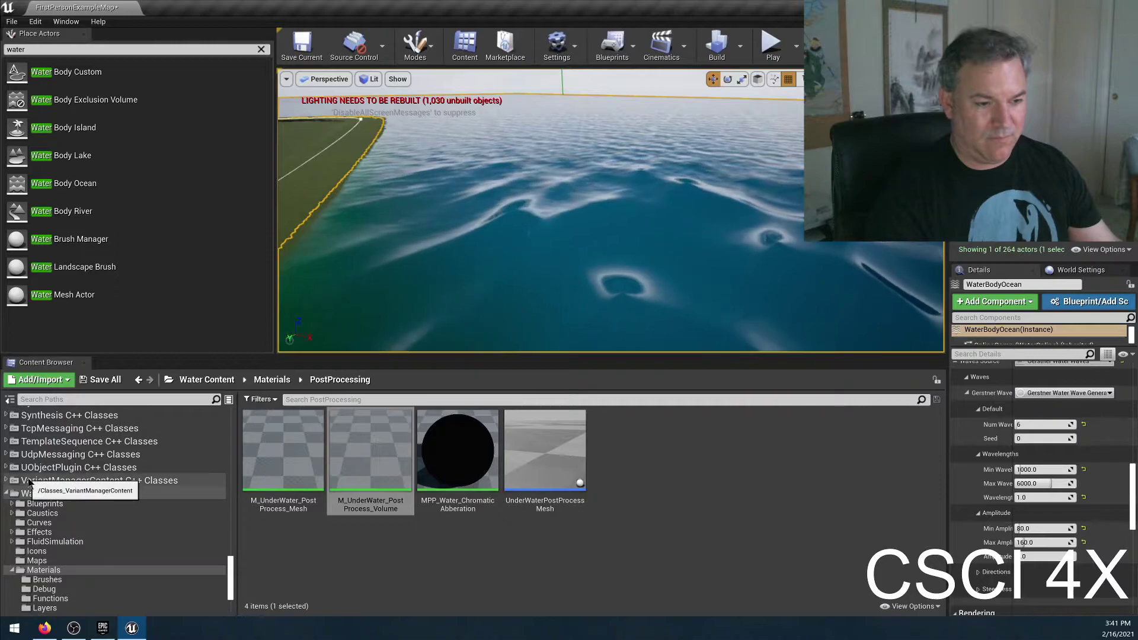
pyautogui.scroll(8, 40, 477)
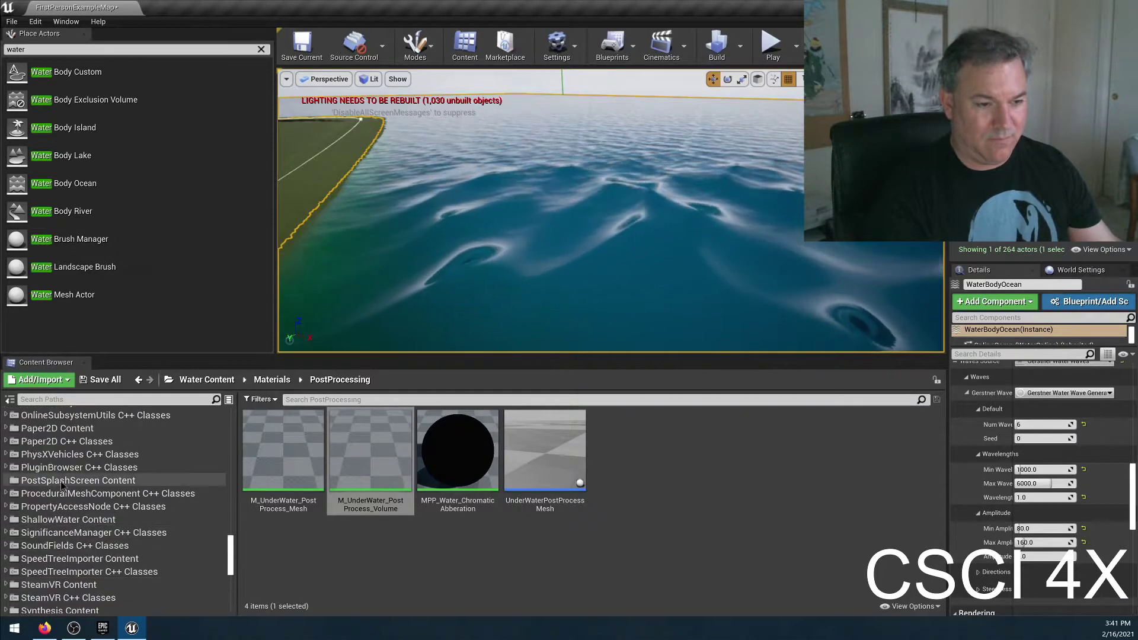
pyautogui.scroll(8, 80, 468)
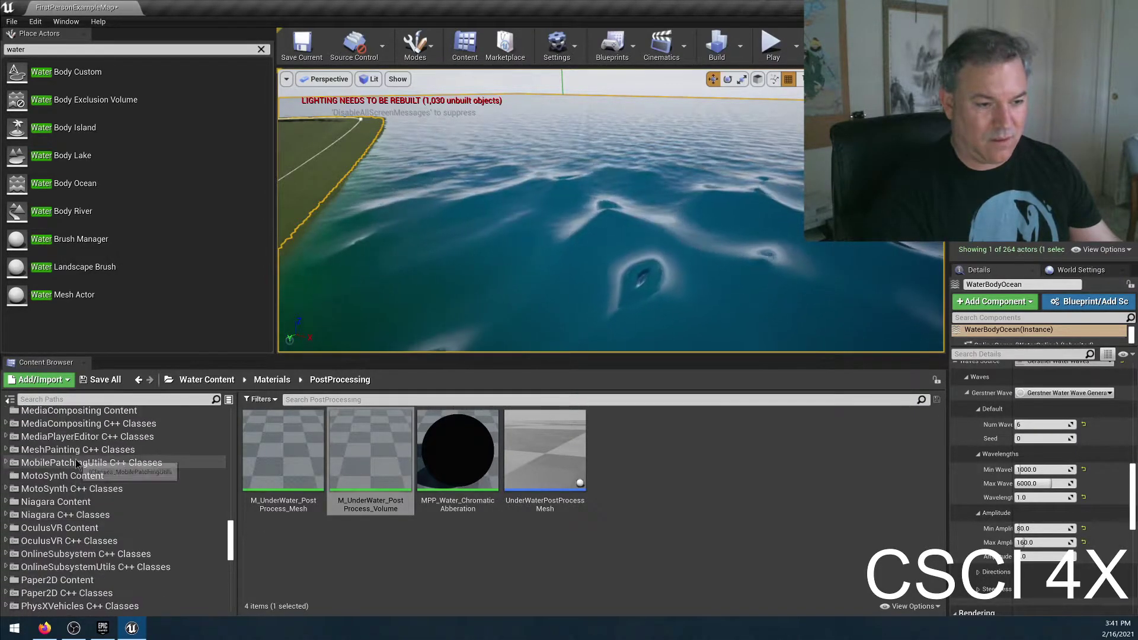
pyautogui.scroll(15, 86, 461)
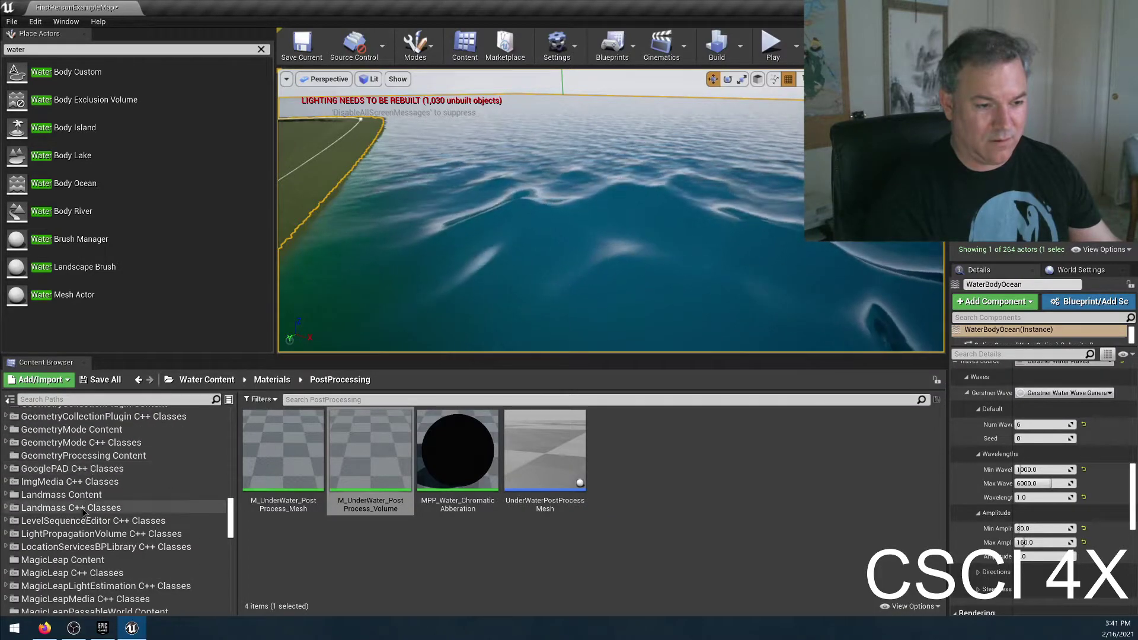
pyautogui.scroll(15, 88, 486)
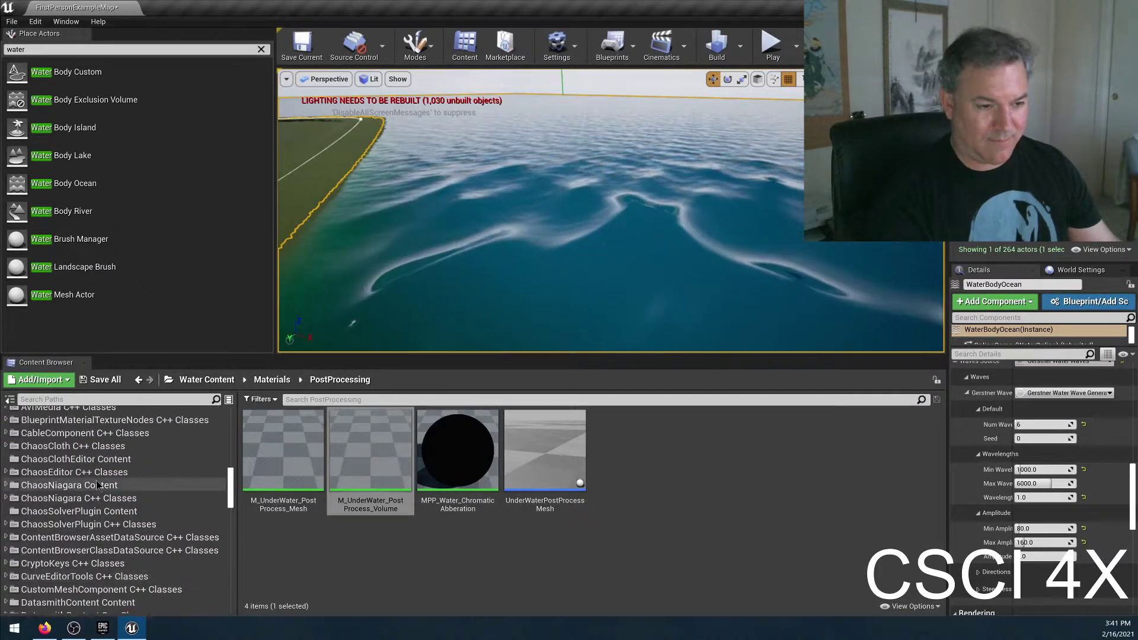
pyautogui.scroll(12, 95, 477)
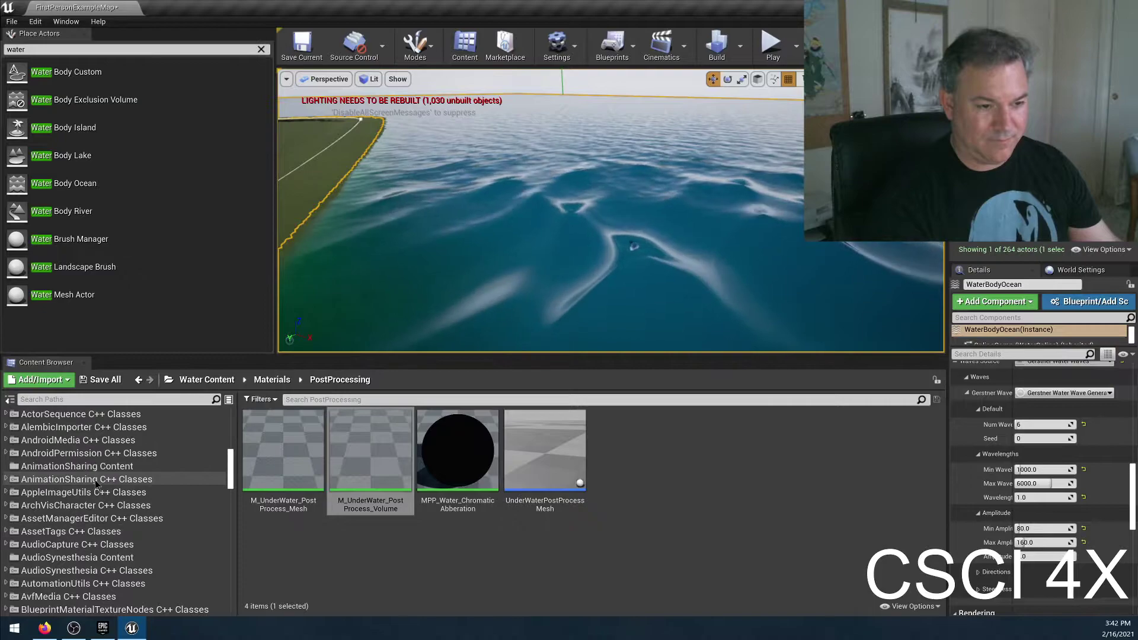
# Step: Filter the content folder tree by "water" and open the Blueprints folder under Water Content
pyautogui.click(65, 399)
pyautogui.write('waty')
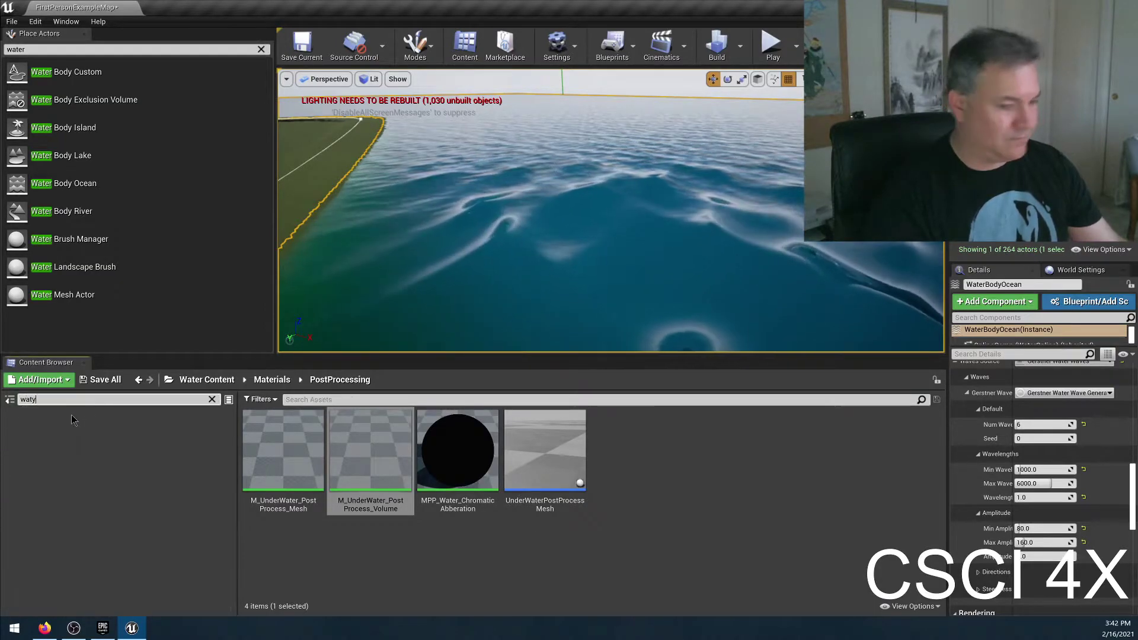
pyautogui.press('BackSpace')
pyautogui.write('er')
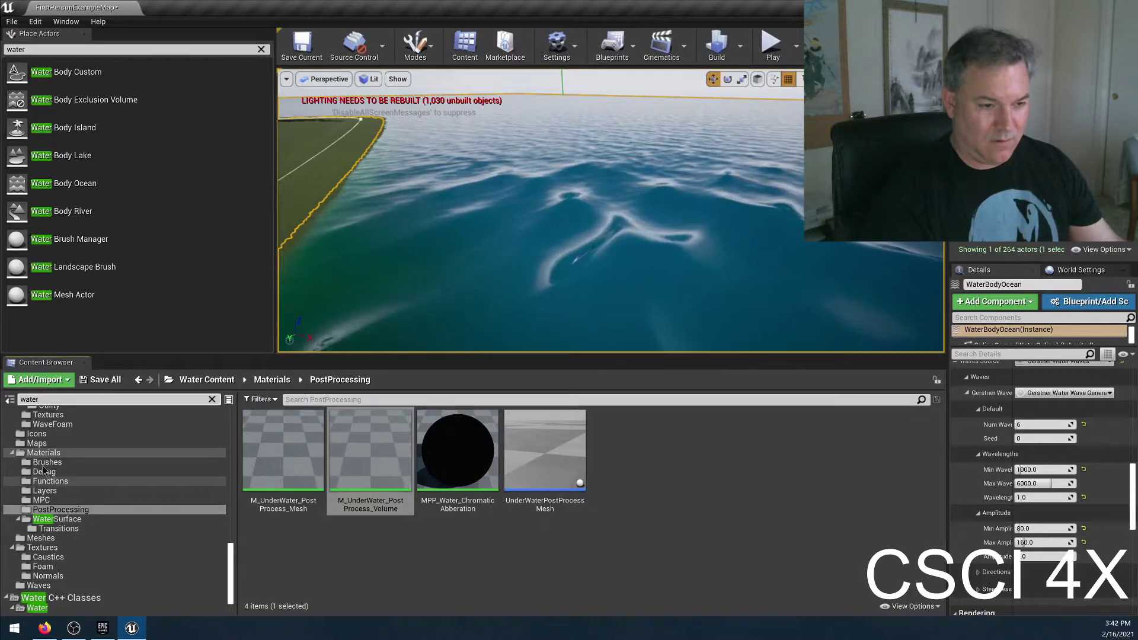
pyautogui.scroll(5, 101, 486)
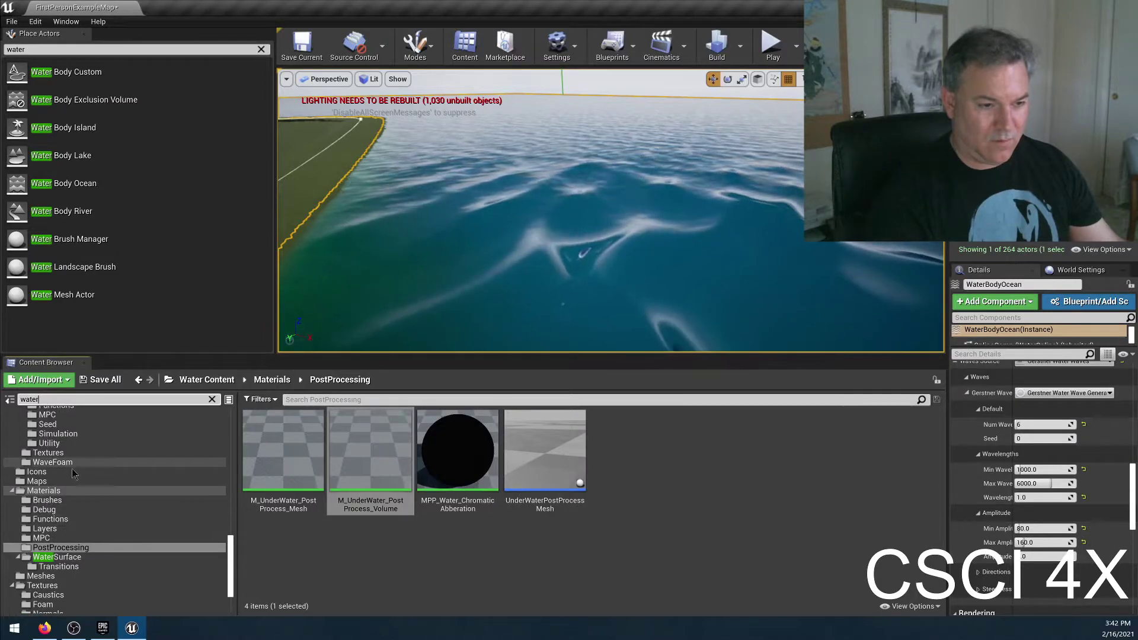
pyautogui.scroll(10, 118, 483)
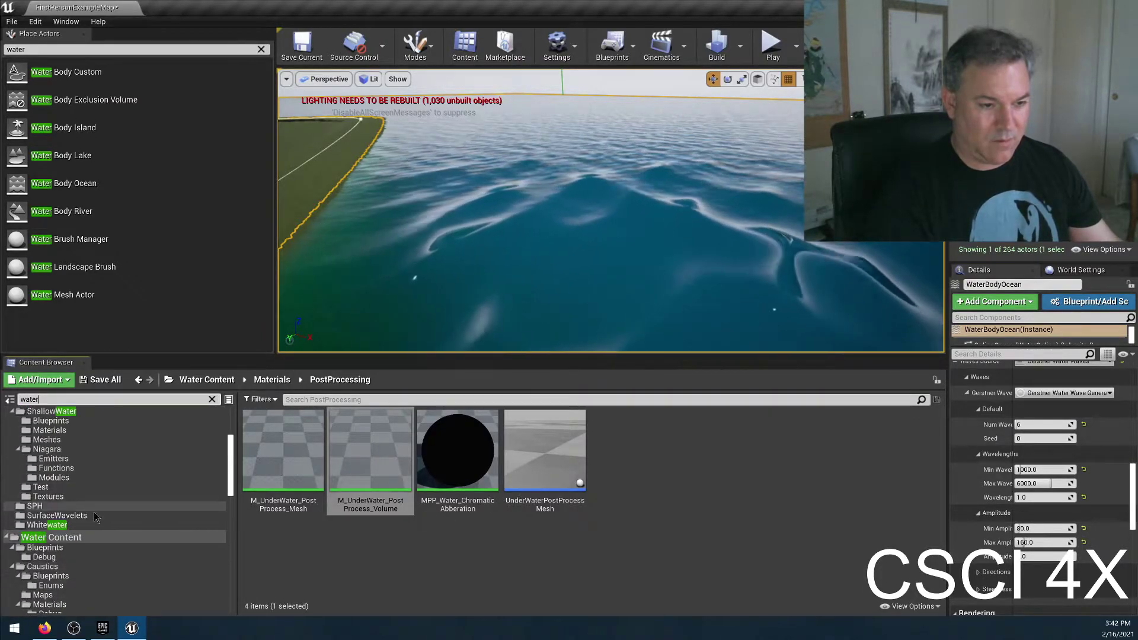
pyautogui.click(47, 453)
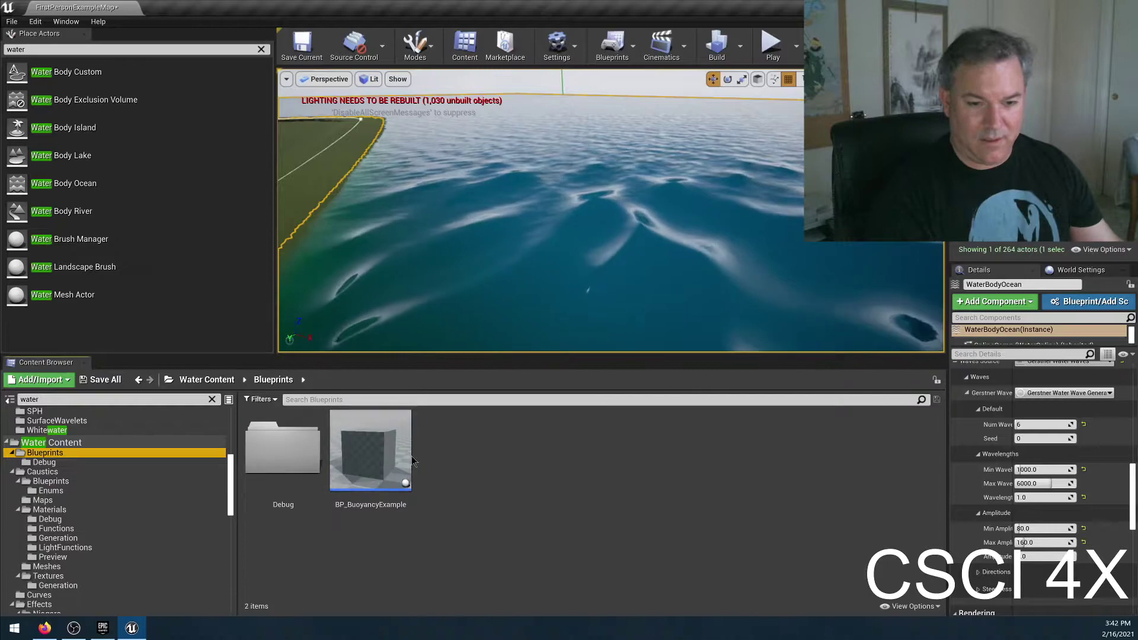
# Step: Place a BP_BuoyancyExample cube in the ocean near the landscape's shoreline
pyautogui.moveTo(354, 452); pyautogui.dragTo(571, 267)
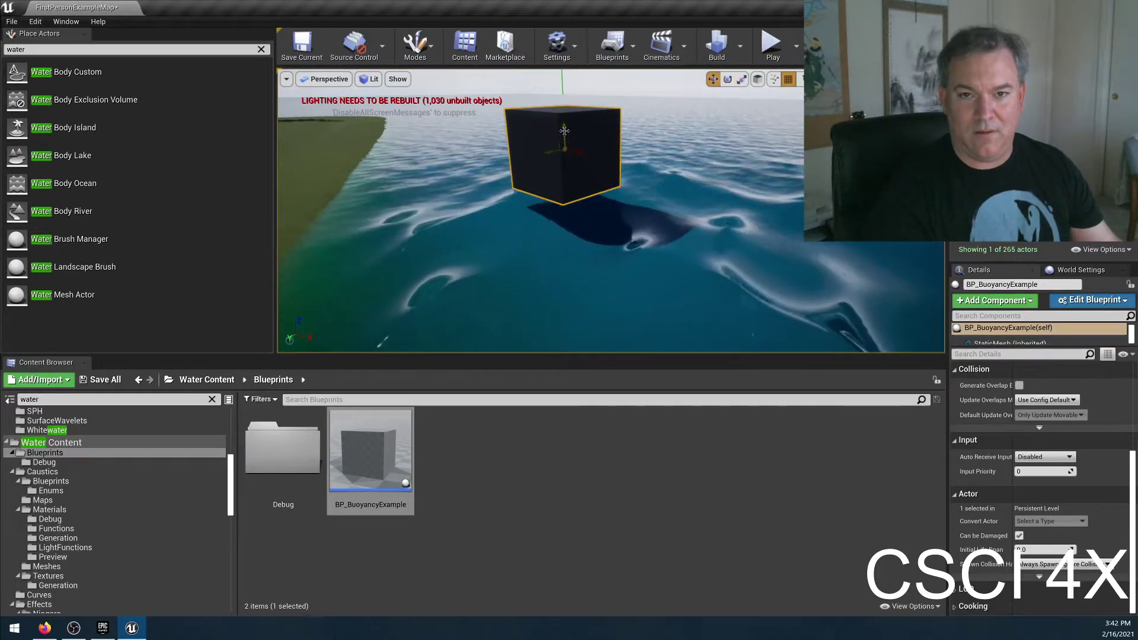
pyautogui.moveTo(611, 211); pyautogui.dragTo(650, 261, button='right')
pyautogui.moveTo(563, 161); pyautogui.dragTo(562, 164, button='right')
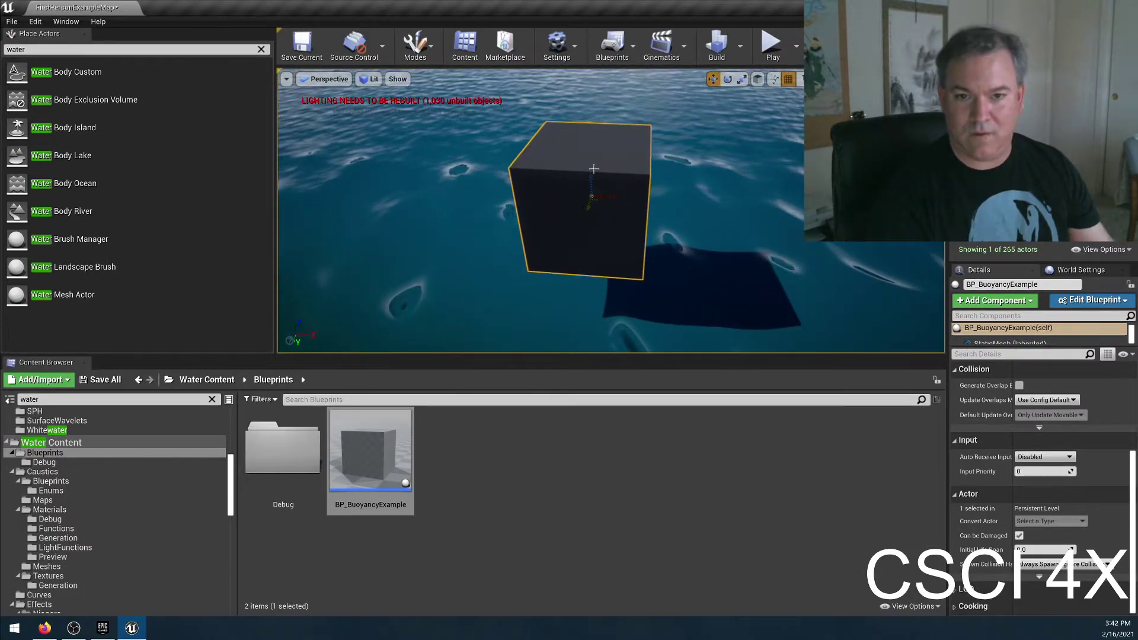
# Step: Simulate the level, follow the buoyancy cube's motion, and stop the simulation with the cube back in view
pyautogui.hotkey('alt', 'p')
pyautogui.moveTo(563, 178); pyautogui.dragTo(468, 187, button='right')
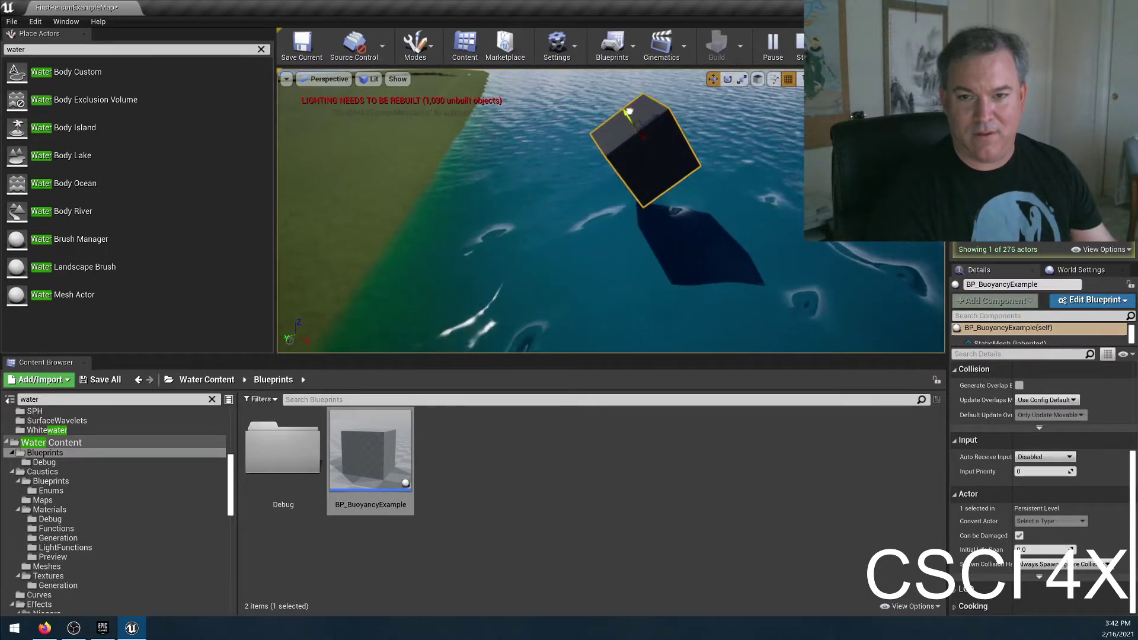
pyautogui.moveTo(562, 251); pyautogui.dragTo(505, 271, button='right')
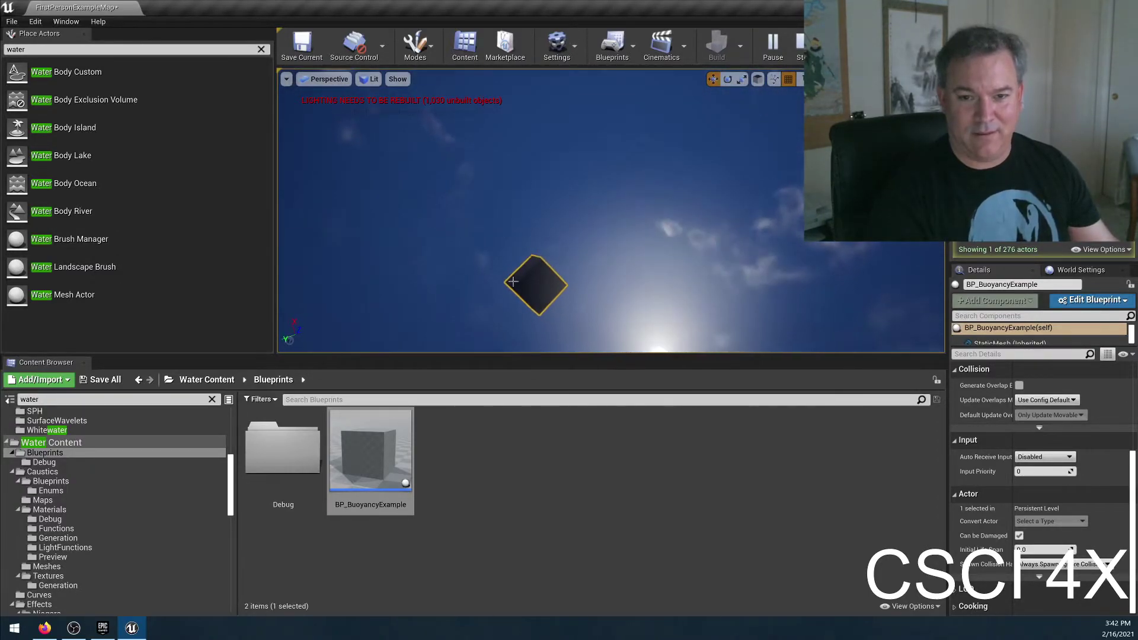
pyautogui.moveTo(516, 313); pyautogui.dragTo(519, 344, button='right')
pyautogui.moveTo(546, 290); pyautogui.dragTo(546, 344, button='right')
pyautogui.press('Escape')
pyautogui.press('f')
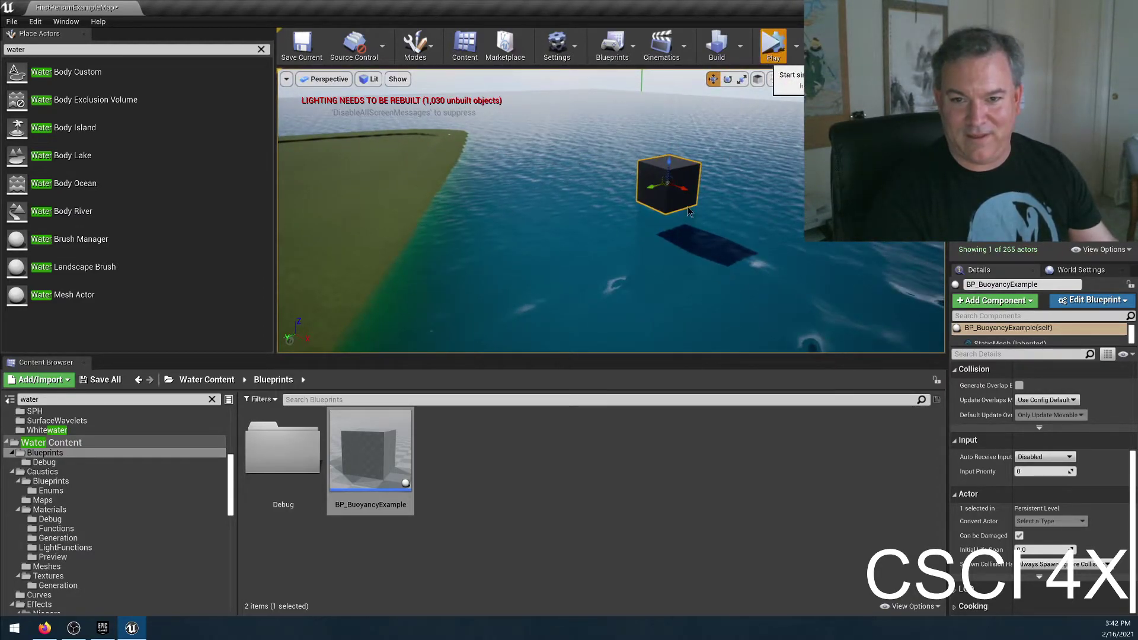
# Step: Simulate the level again and examine the buoyancy cube in the waves together with its transform and actor properties
pyautogui.hotkey('alt', 's')
pyautogui.moveTo(610, 211); pyautogui.dragTo(667, 285, button='right')
pyautogui.press('w')
pyautogui.press('w')
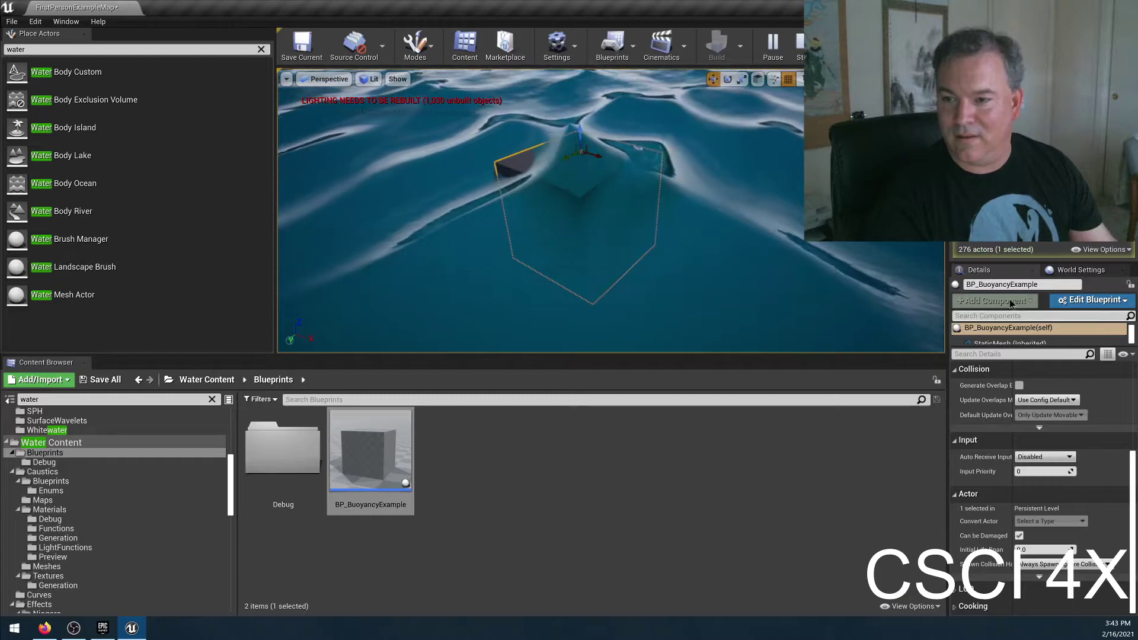
pyautogui.scroll(5, 1011, 405)
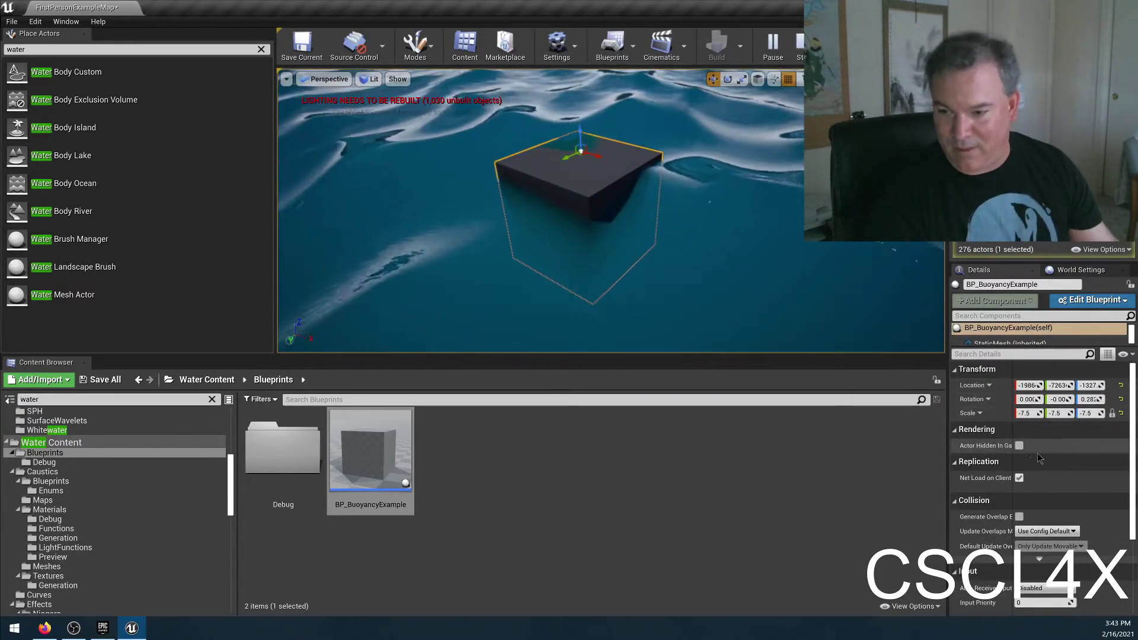
pyautogui.scroll(-5, 1041, 475)
pyautogui.scroll(5, 1052, 485)
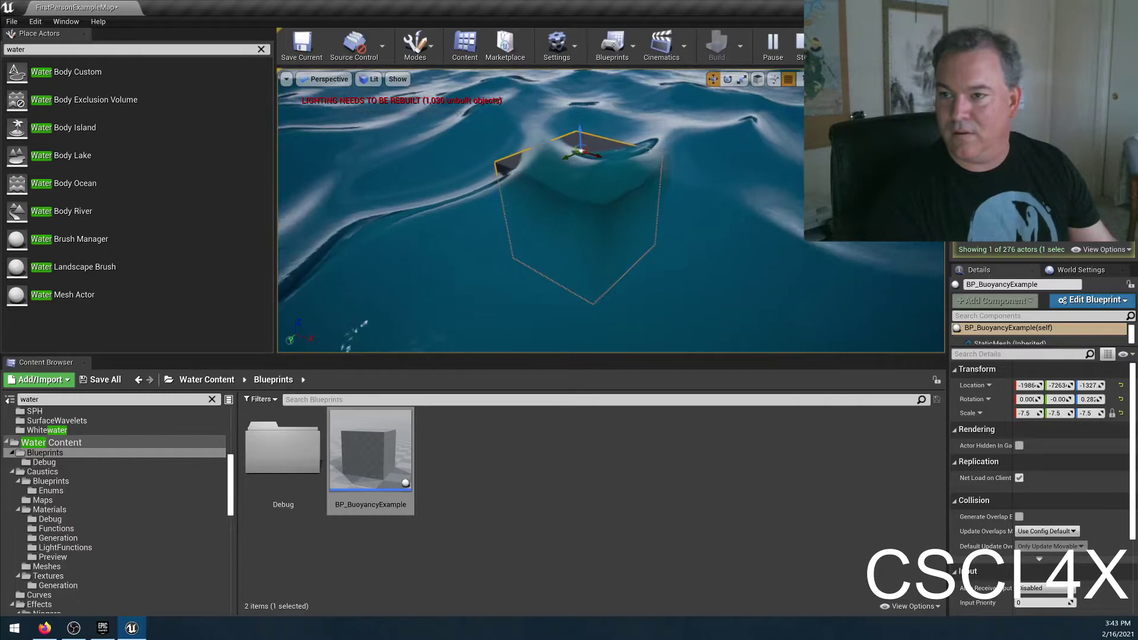
# Step: Delete the buoyancy cube from the running simulation, try a replacement BP_BuoyancyExample at scale 1.0, and delete that one too
pyautogui.press('Delete')
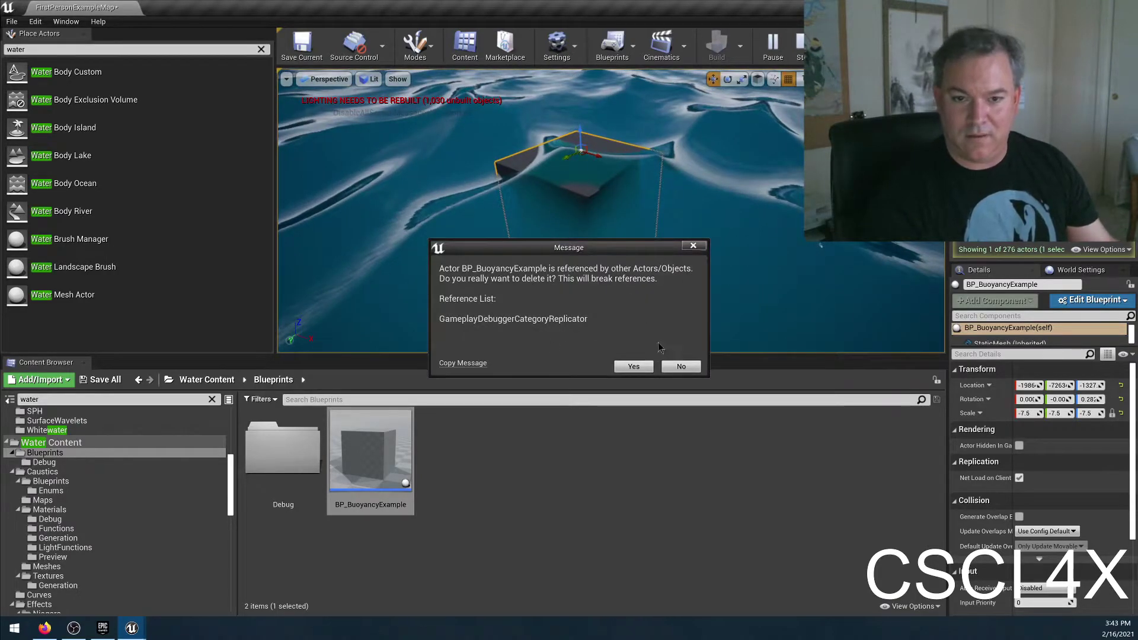
pyautogui.click(633, 366)
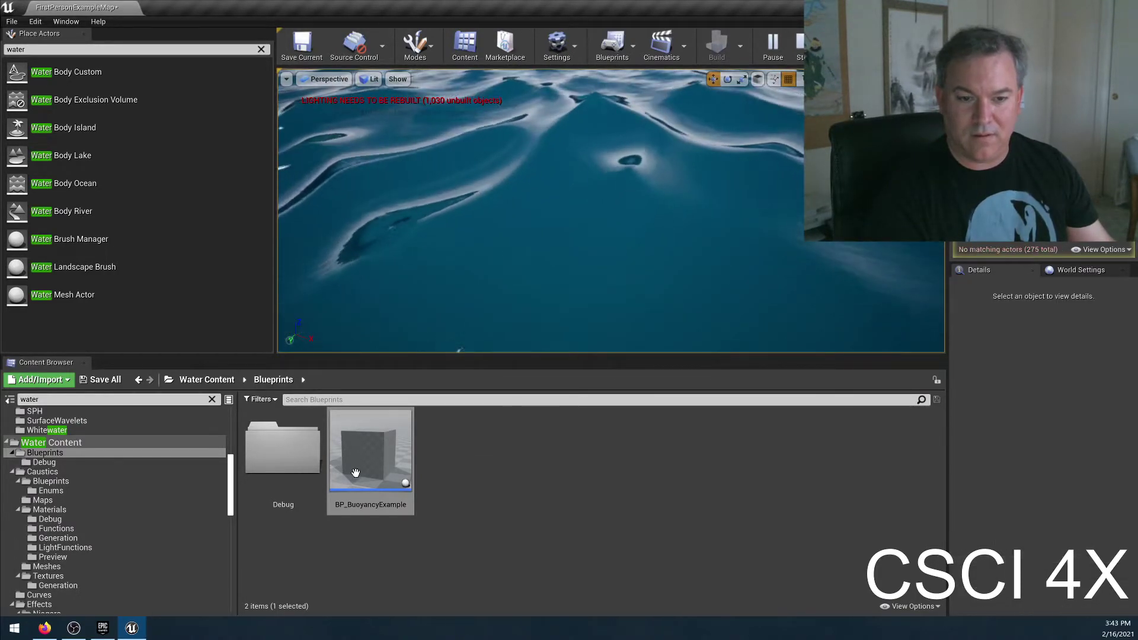
pyautogui.hotkey('ctrl', 'z')
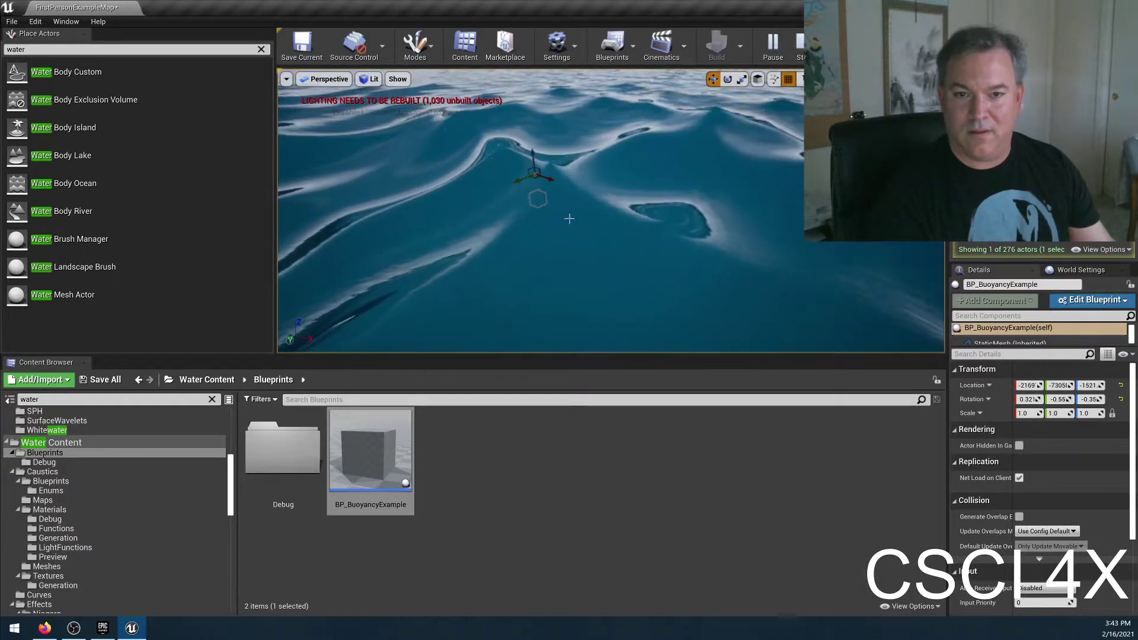
pyautogui.press('Delete')
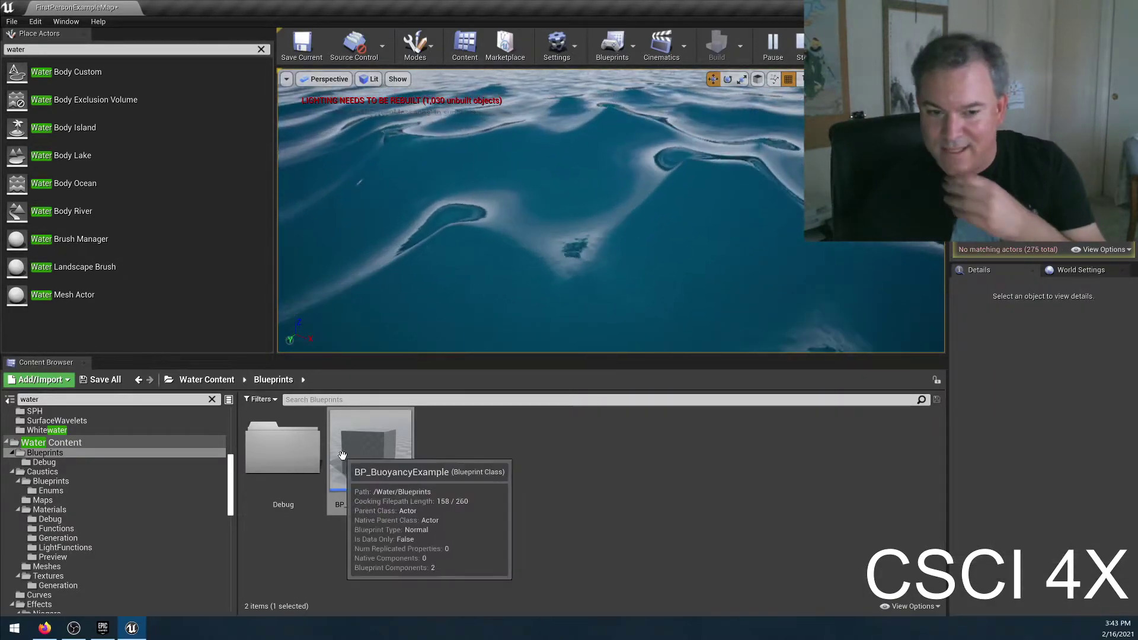
pyautogui.moveTo(468, 243); pyautogui.dragTo(350, 255, button='right')
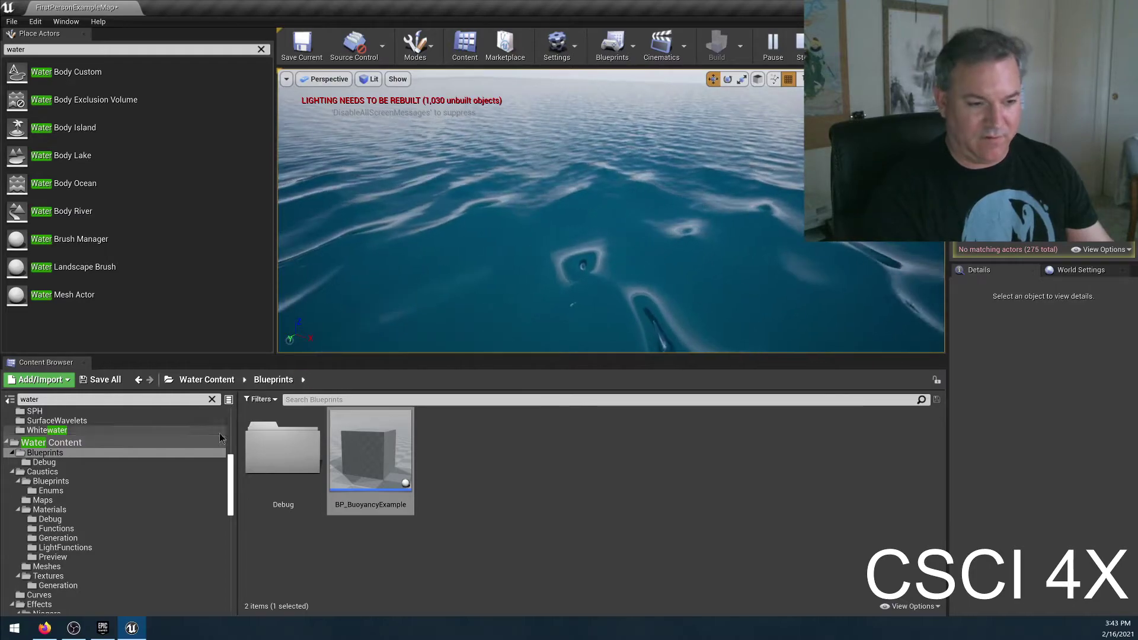
# Step: Open the BP_BuoyancyExample blueprint and inspect its Buoyancy and StaticMesh components in the blueprint's 3D view
pyautogui.doubleClick(374, 454)
pyautogui.doubleClick(305, 234)
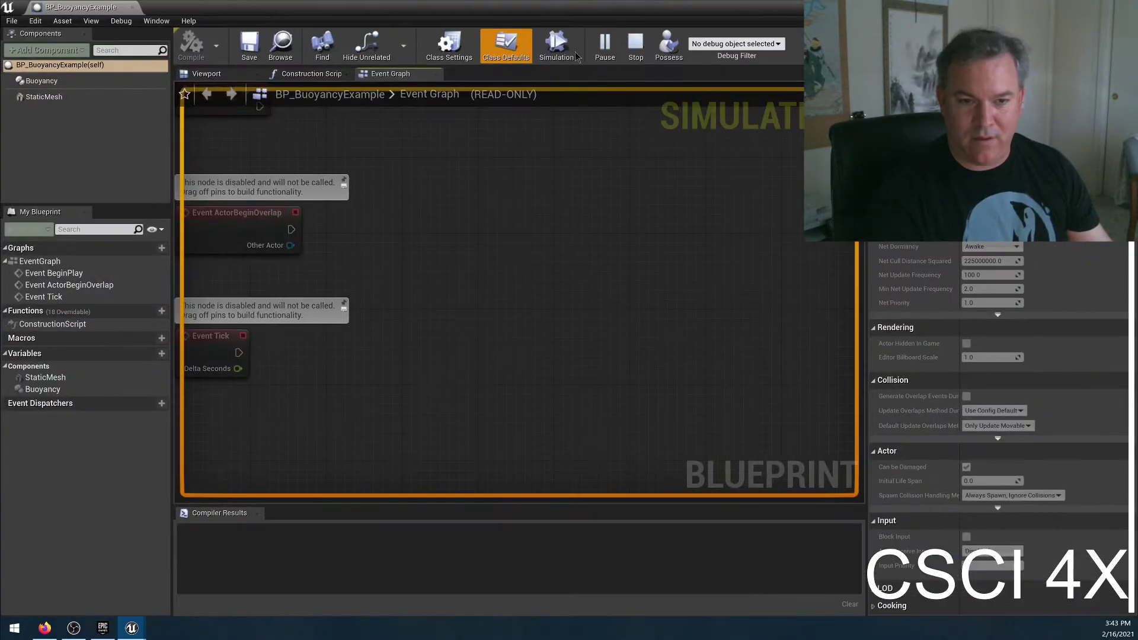
pyautogui.click(57, 82)
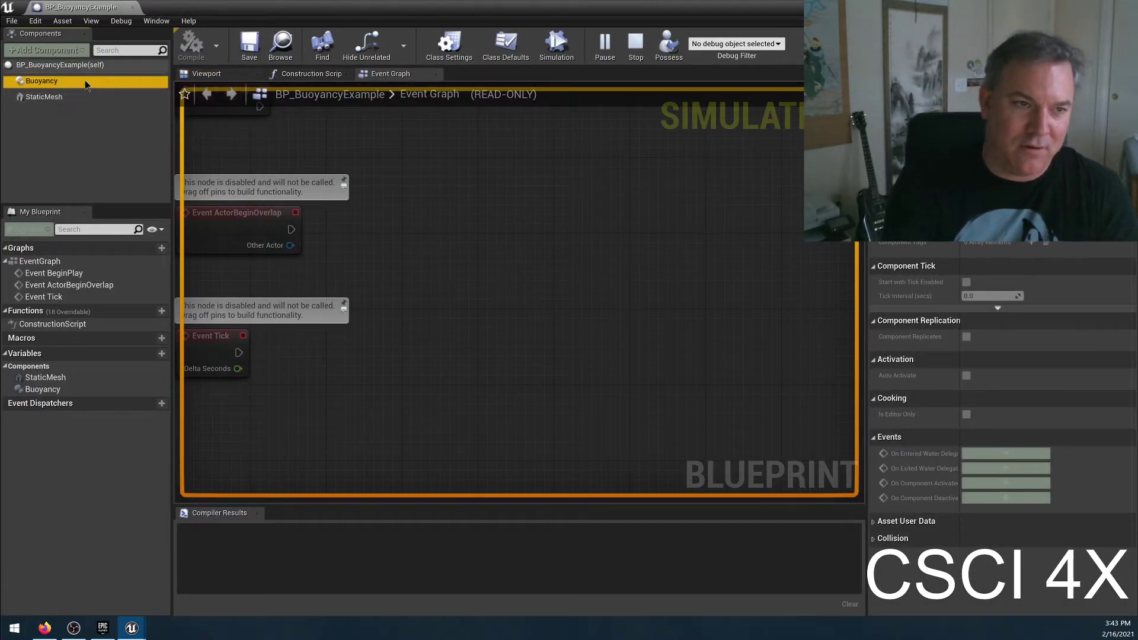
pyautogui.click(206, 73)
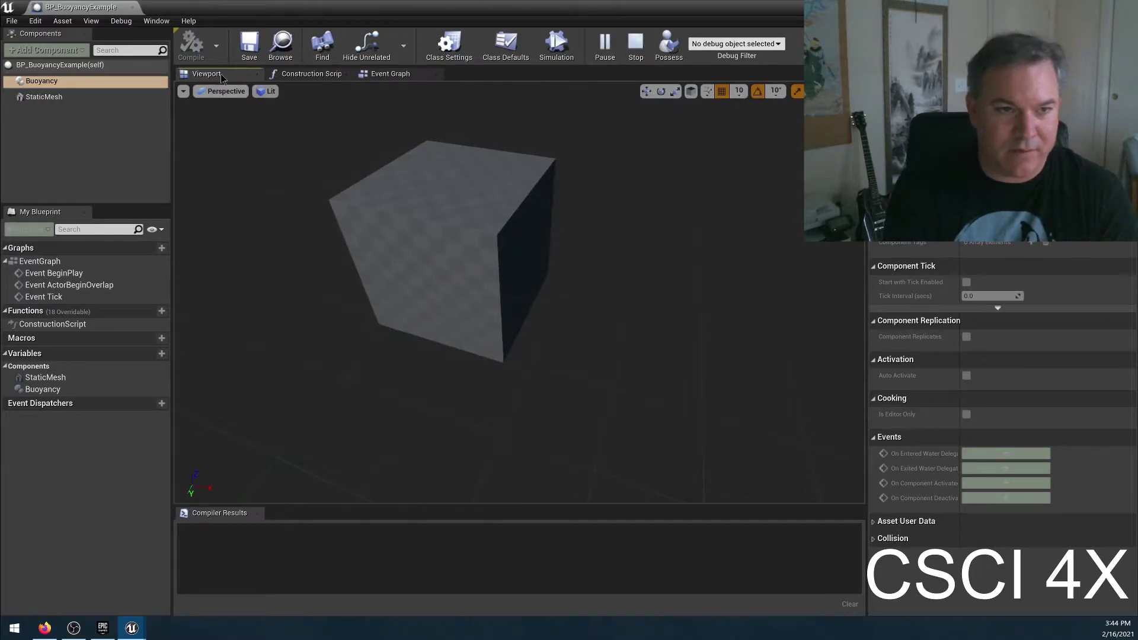
pyautogui.click(51, 101)
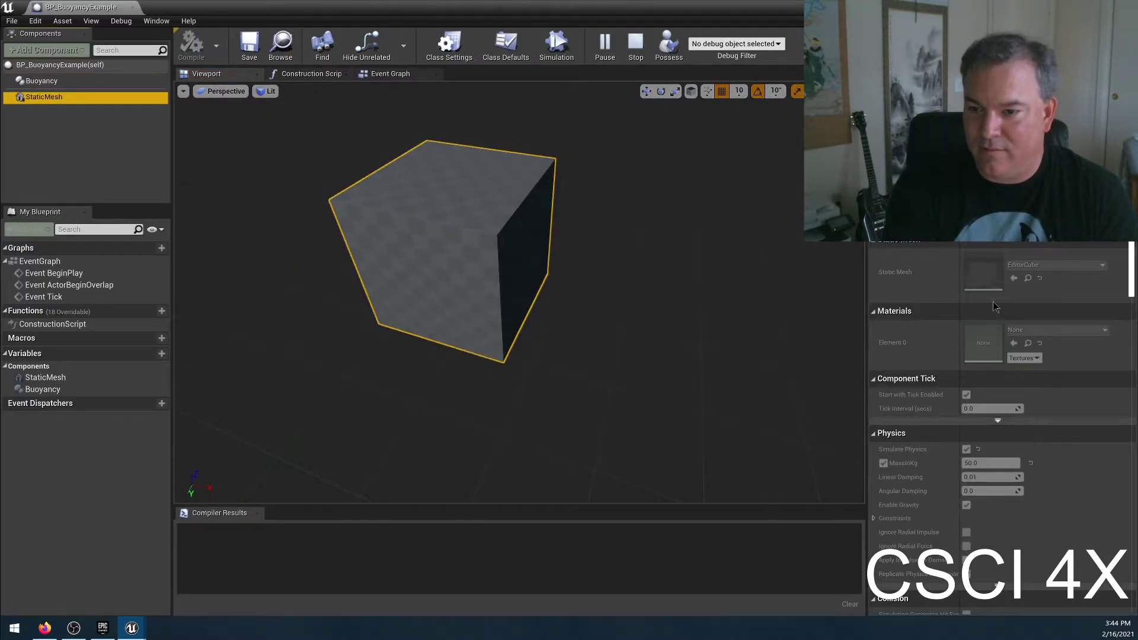
pyautogui.click(52, 82)
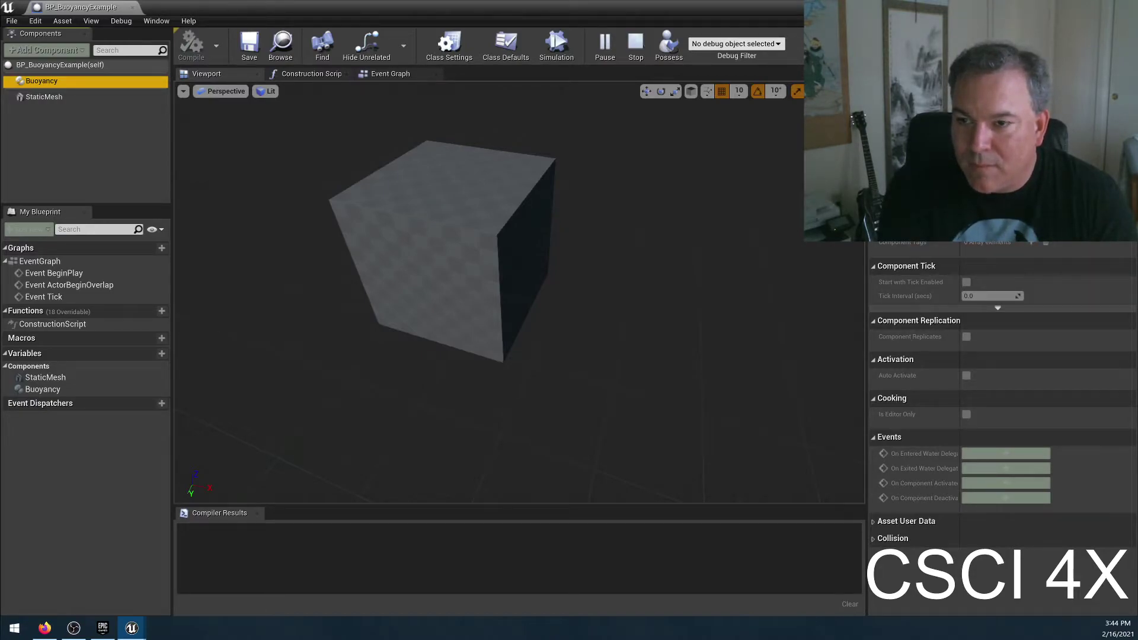
# Step: Stop the simulation and examine the Buoyancy component's damping, force and drag settings
pyautogui.click(875, 523)
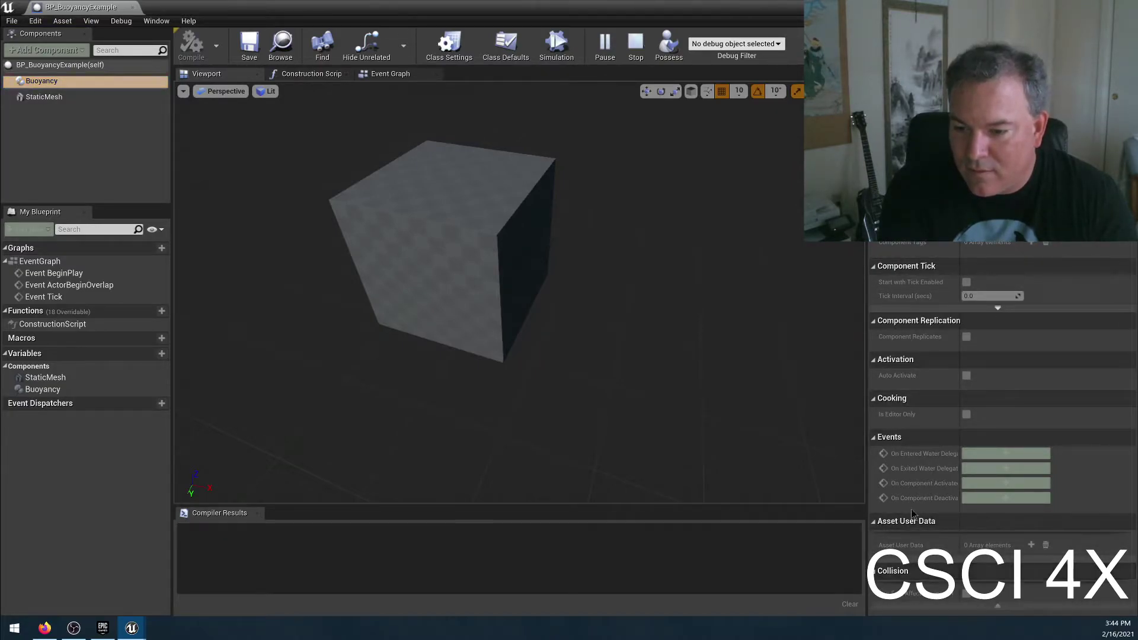
pyautogui.scroll(5, 775, 304)
pyautogui.scroll(-5, 767, 347)
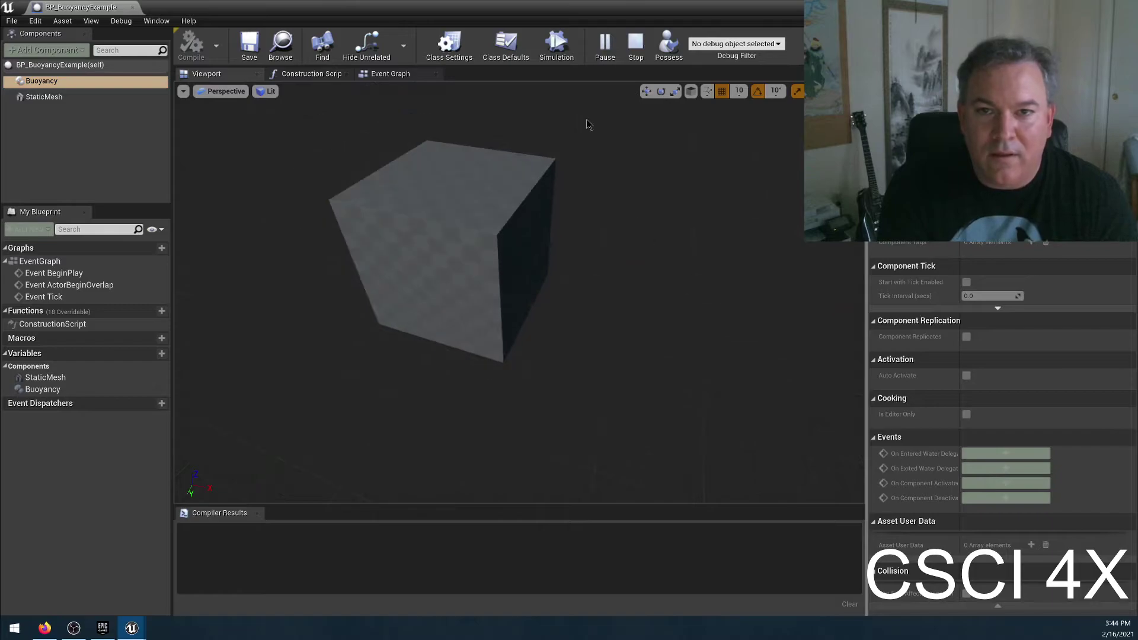
pyautogui.click(635, 44)
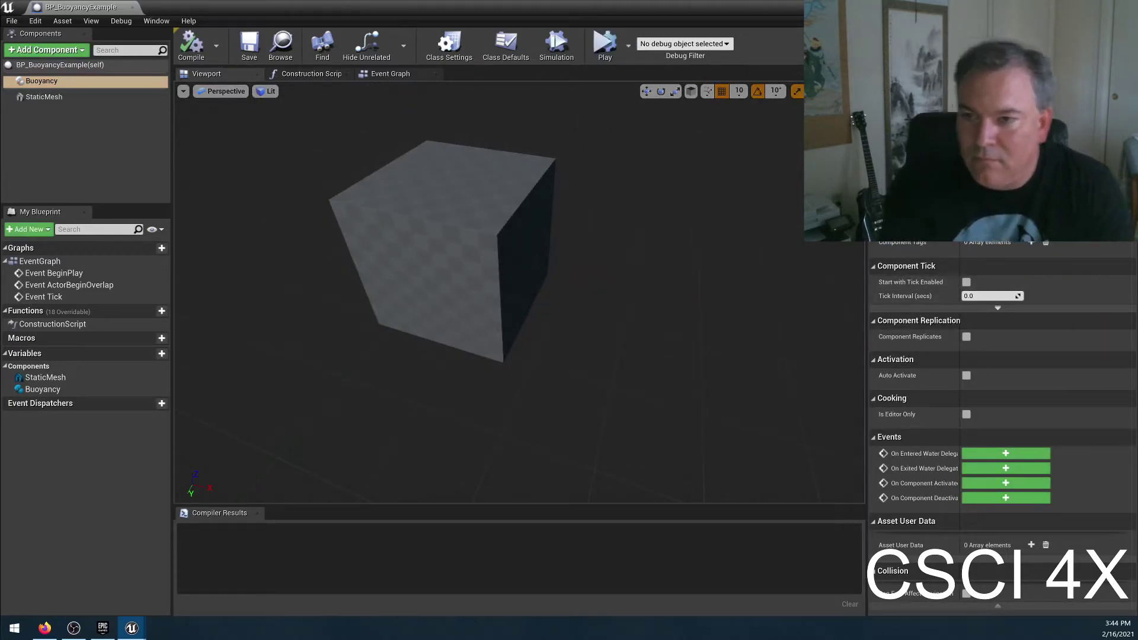
pyautogui.scroll(5, 1002, 356)
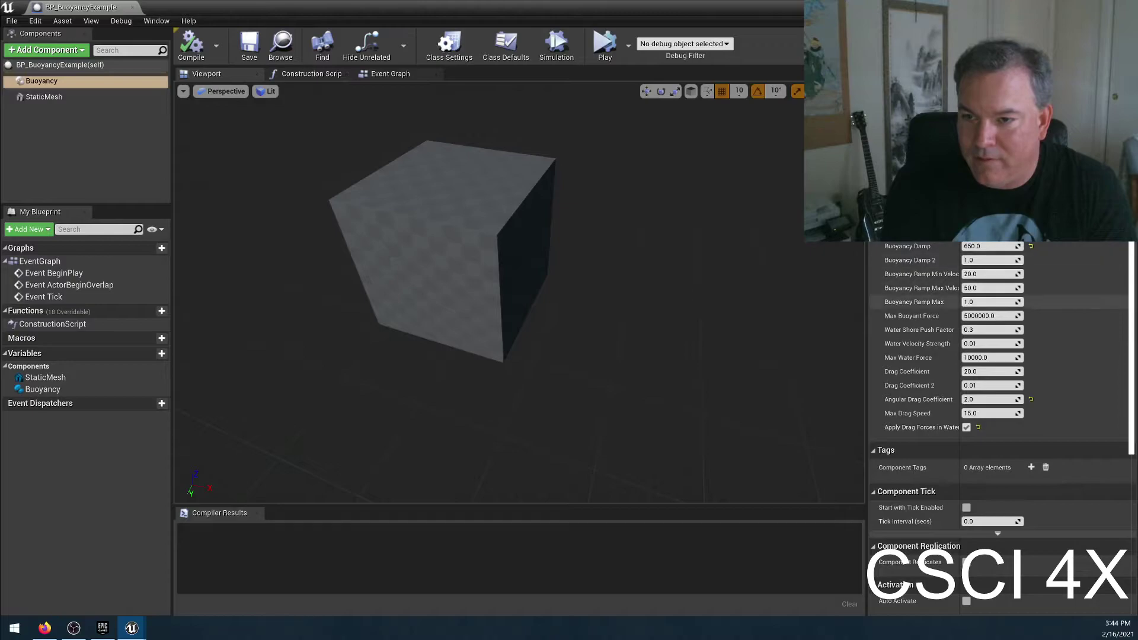
# Step: Examine the relative locations and radii of entries 1, 2 and 3 in the Buoyancy component's point array
pyautogui.scroll(1, 1002, 356)
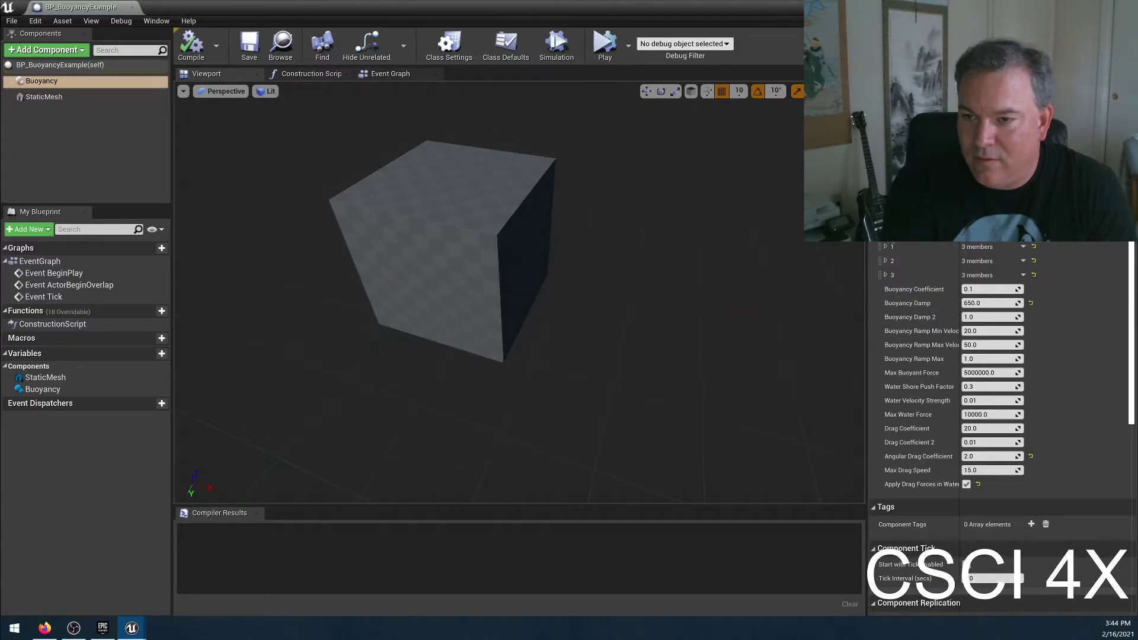
pyautogui.scroll(1, 1002, 386)
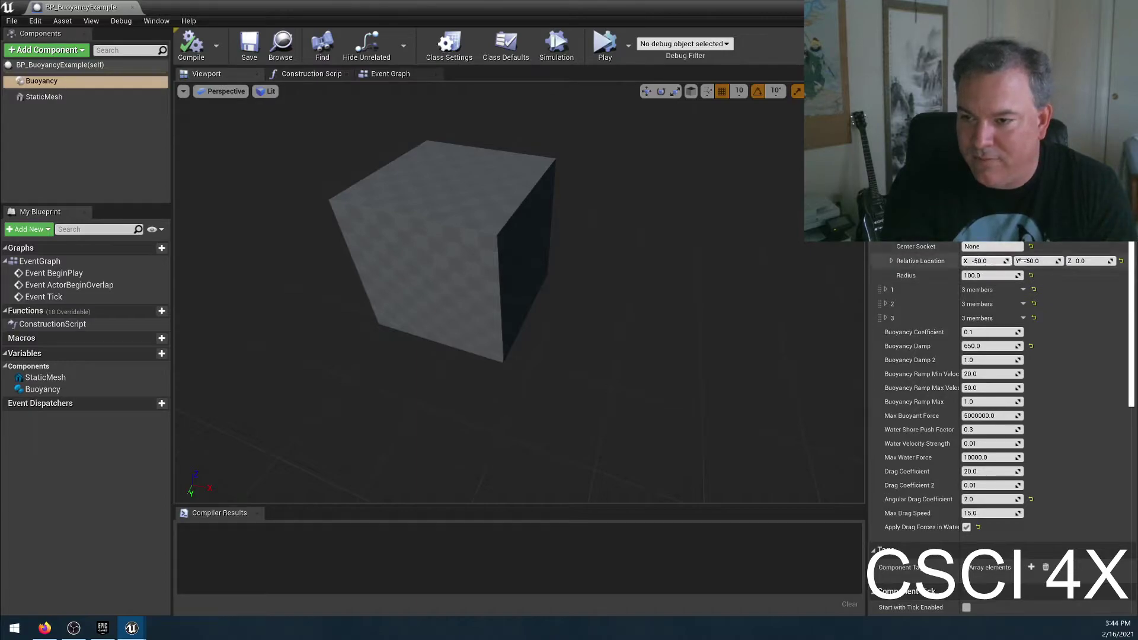
pyautogui.click(886, 289)
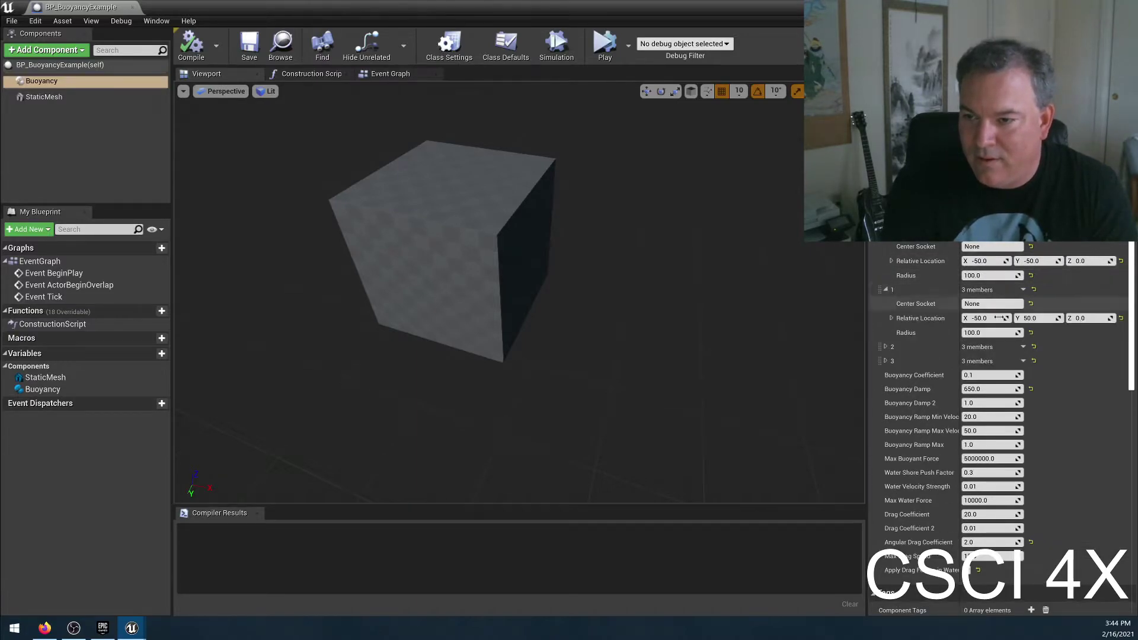
pyautogui.click(886, 347)
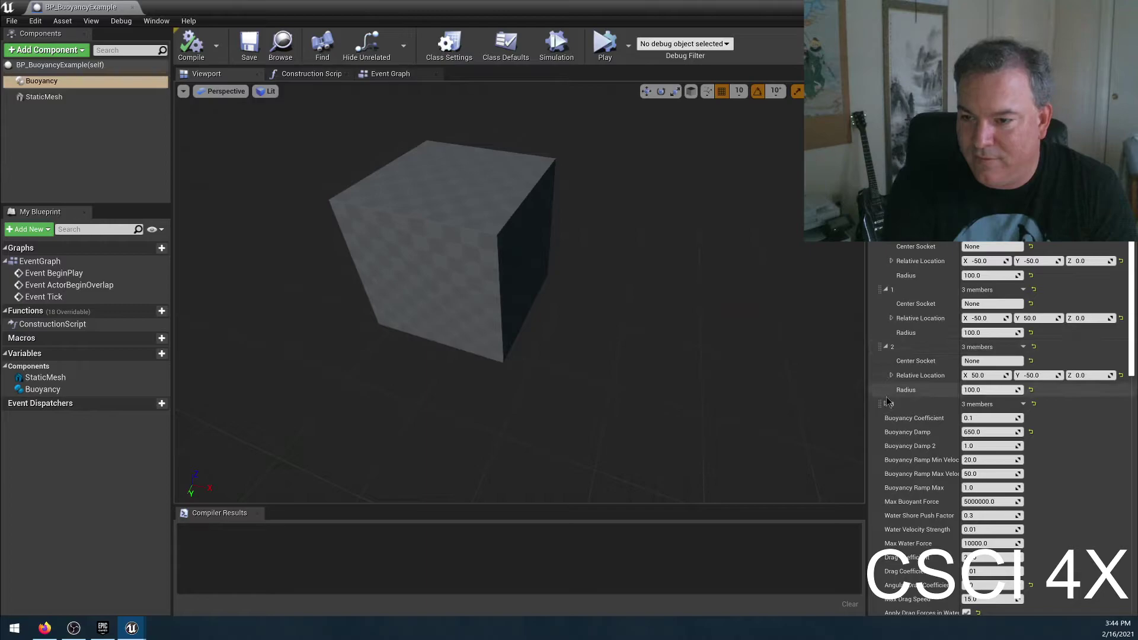
pyautogui.click(885, 404)
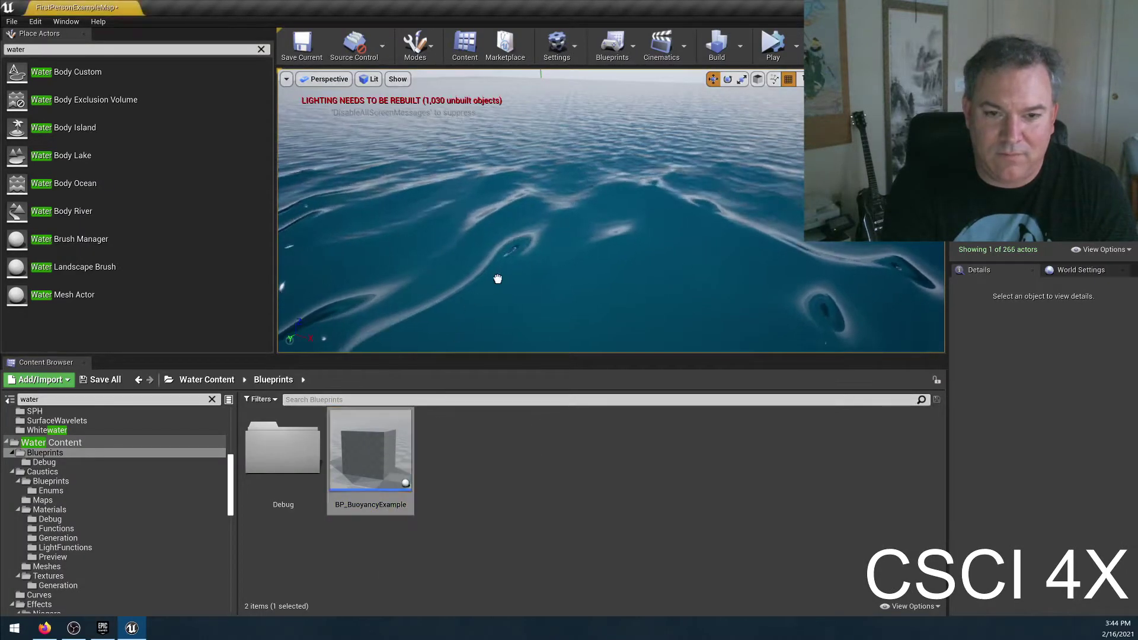
# Step: Place another BP_BuoyancyExample above the ocean, test it by running the level, and look through its actor properties after stopping
pyautogui.moveTo(527, 280); pyautogui.dragTo(481, 157)
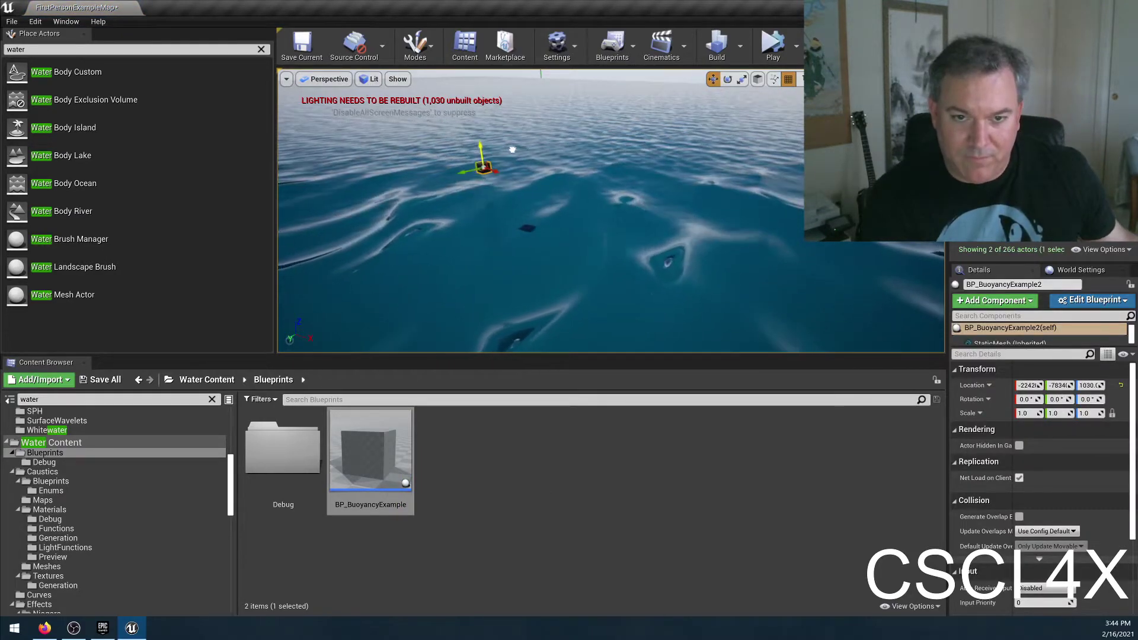
pyautogui.click(774, 45)
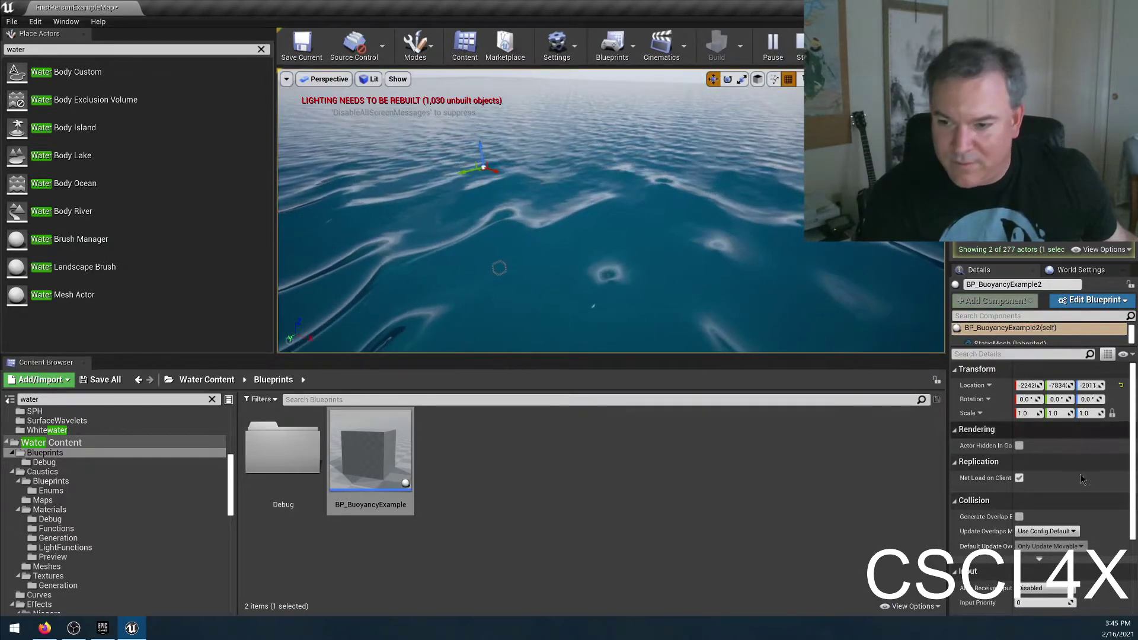
pyautogui.press('Escape')
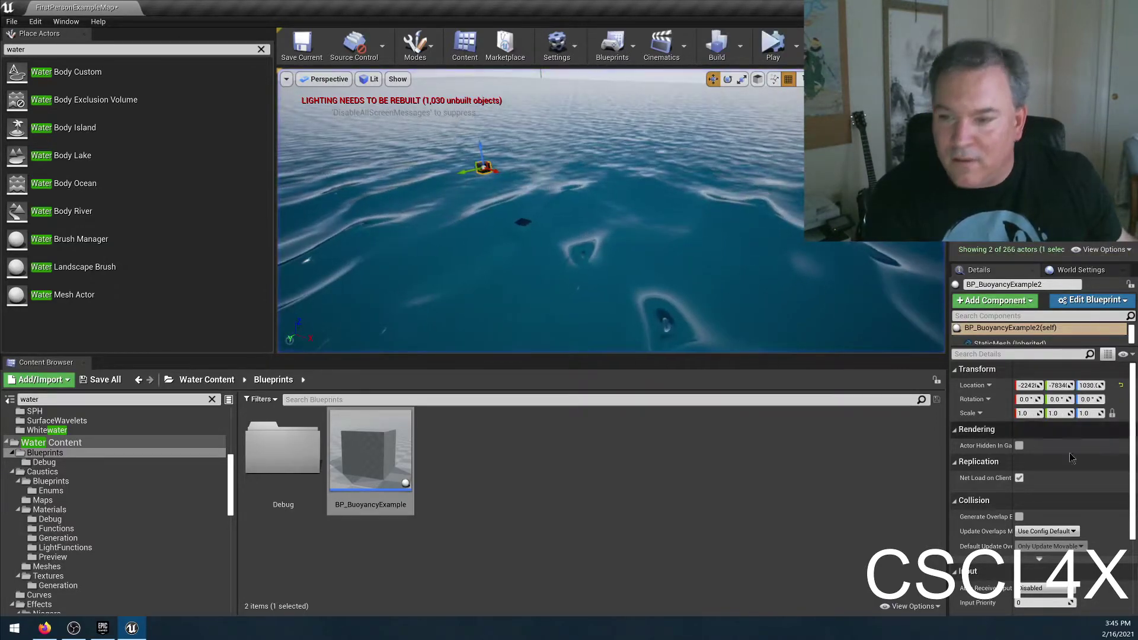
pyautogui.scroll(-3, 1054, 466)
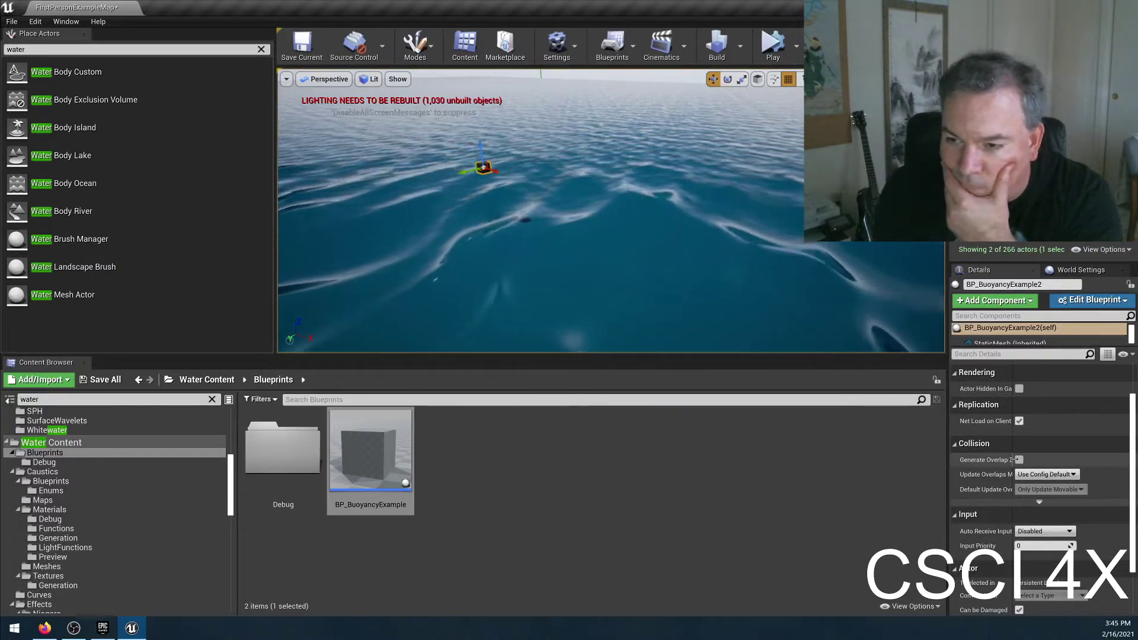
pyautogui.scroll(-3, 1044, 495)
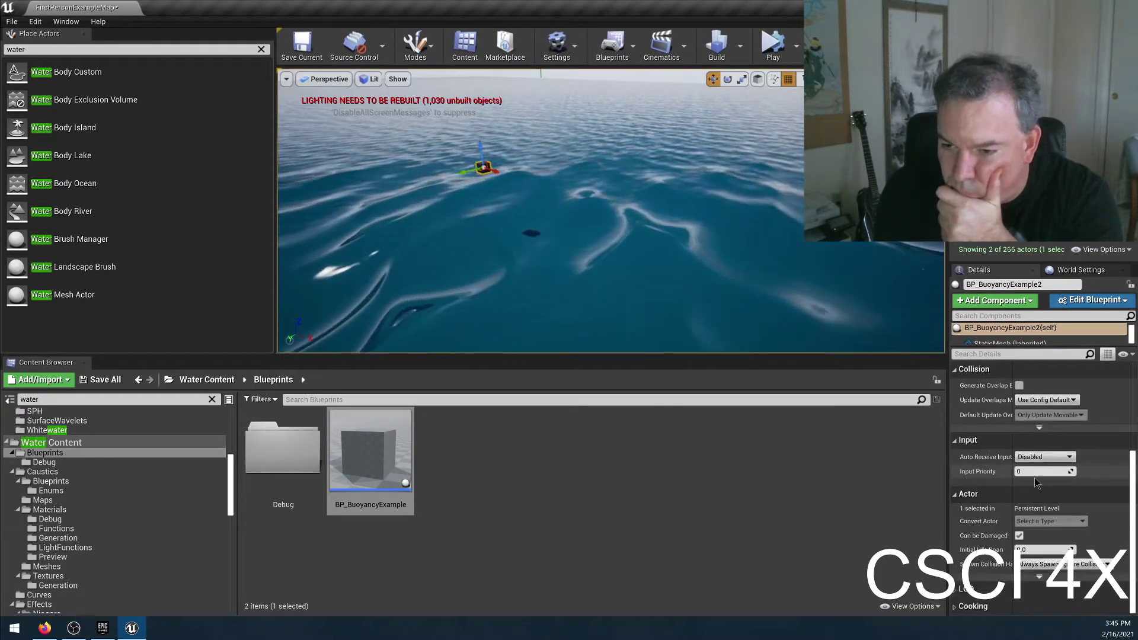
pyautogui.scroll(5, 1052, 491)
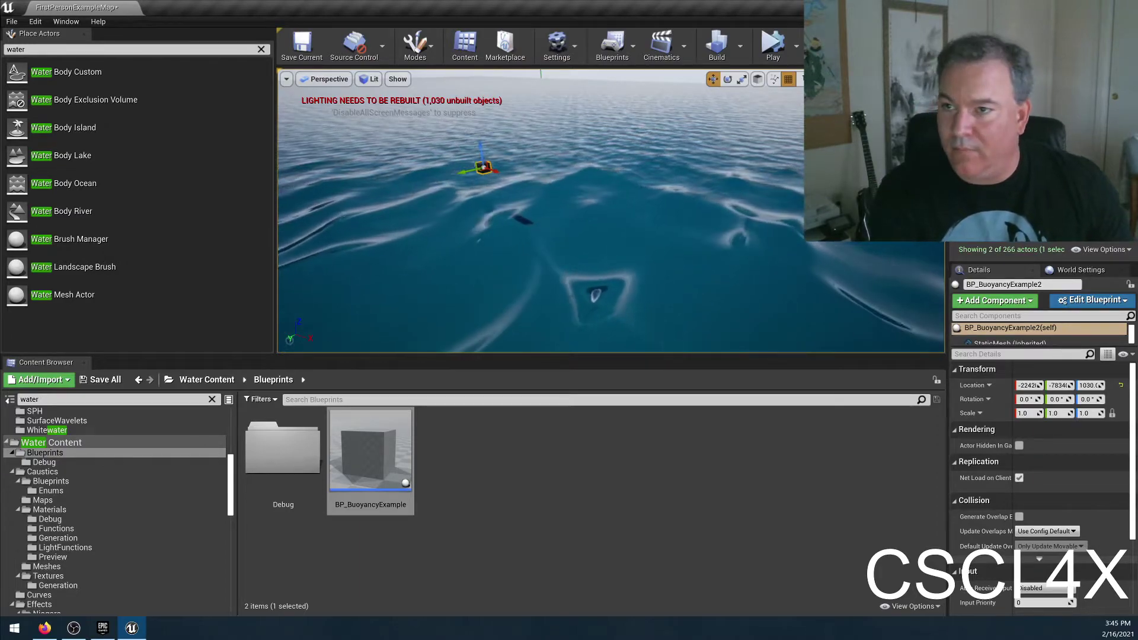
# Step: Delete both BP_BuoyancyExample cubes from the level
pyautogui.press('Delete')
pyautogui.click(483, 168)
pyautogui.press('Delete')
# Step: Try placing a Water Body Lake on the green slope beside the hill, and delete it
pyautogui.moveTo(747, 167); pyautogui.dragTo(747, 167, button='right')
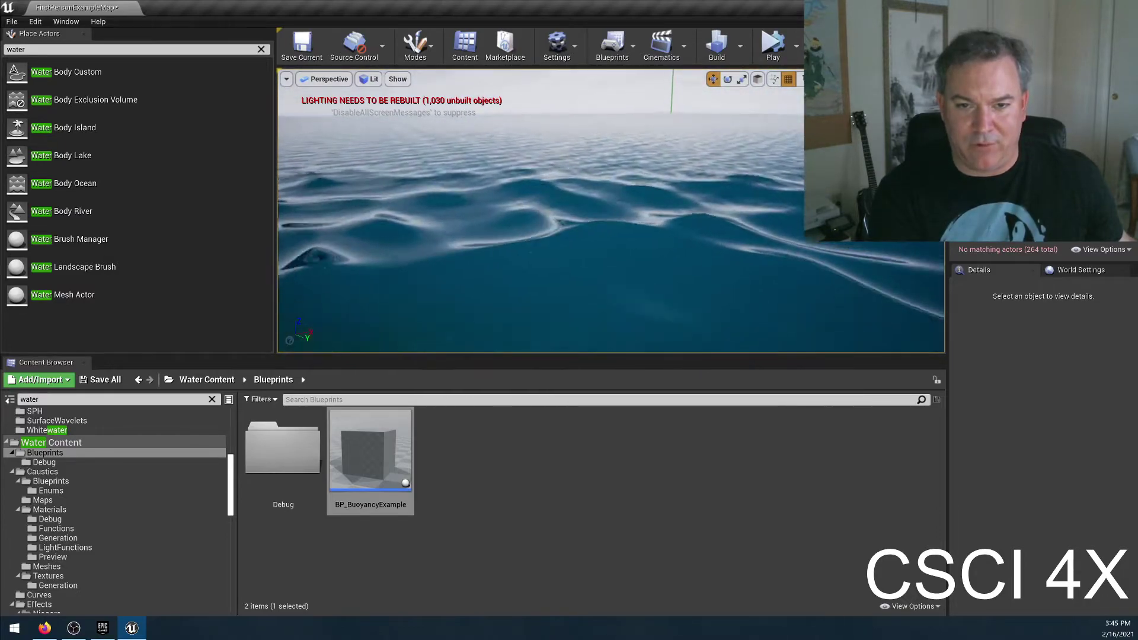
pyautogui.moveTo(611, 210); pyautogui.dragTo(534, 201, button='right')
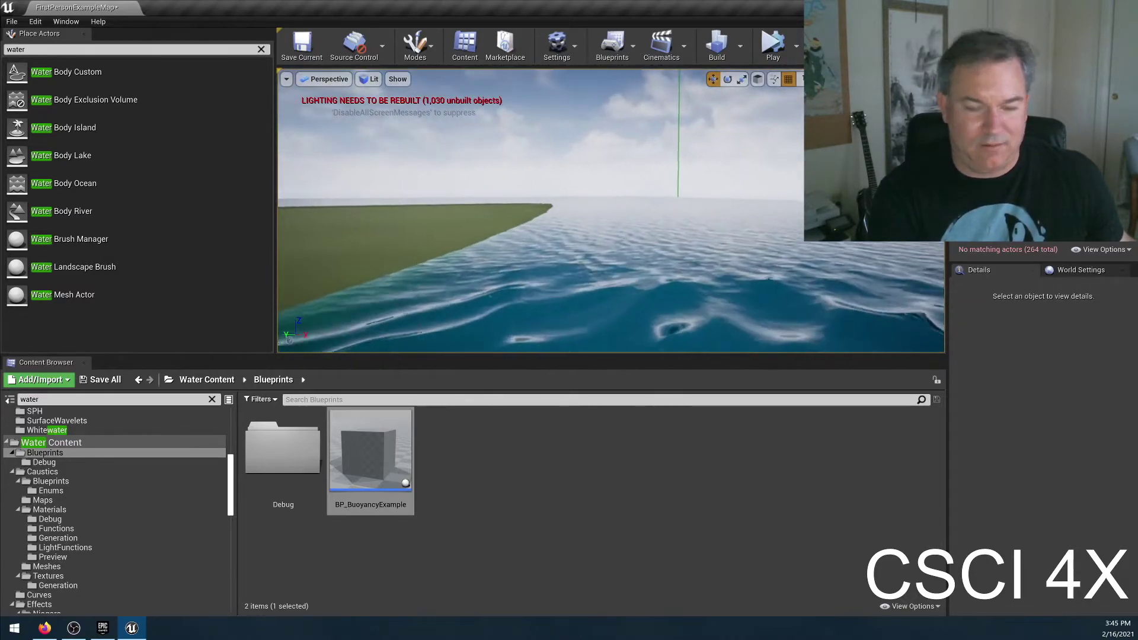
pyautogui.moveTo(611, 210); pyautogui.dragTo(704, 249, button='right')
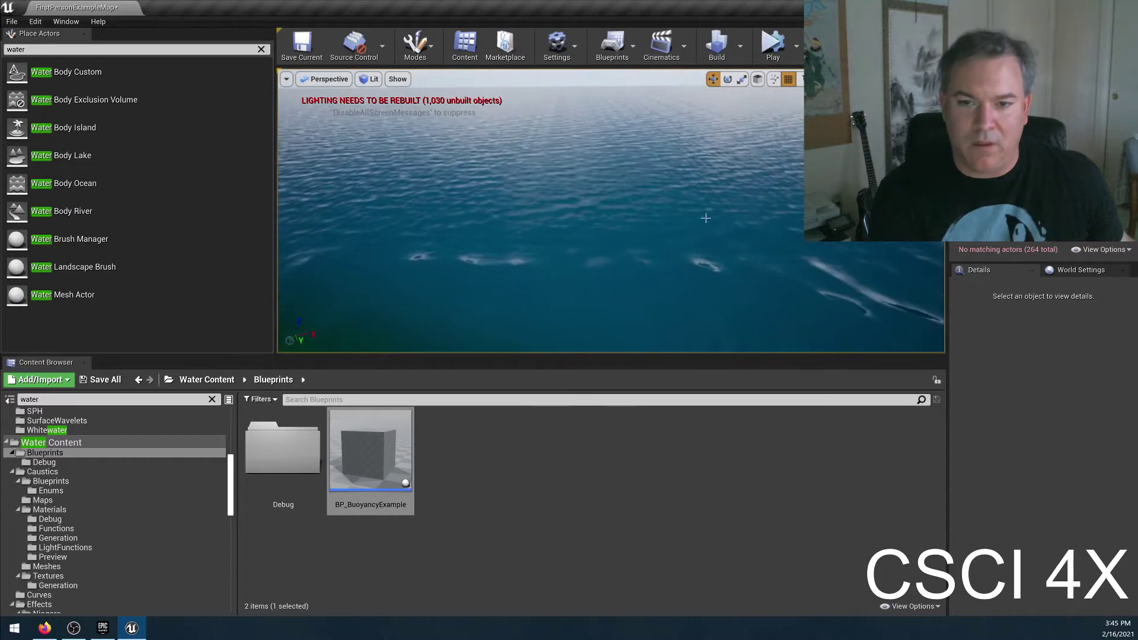
pyautogui.moveTo(572, 201); pyautogui.dragTo(409, 232, button='right')
pyautogui.press('w')
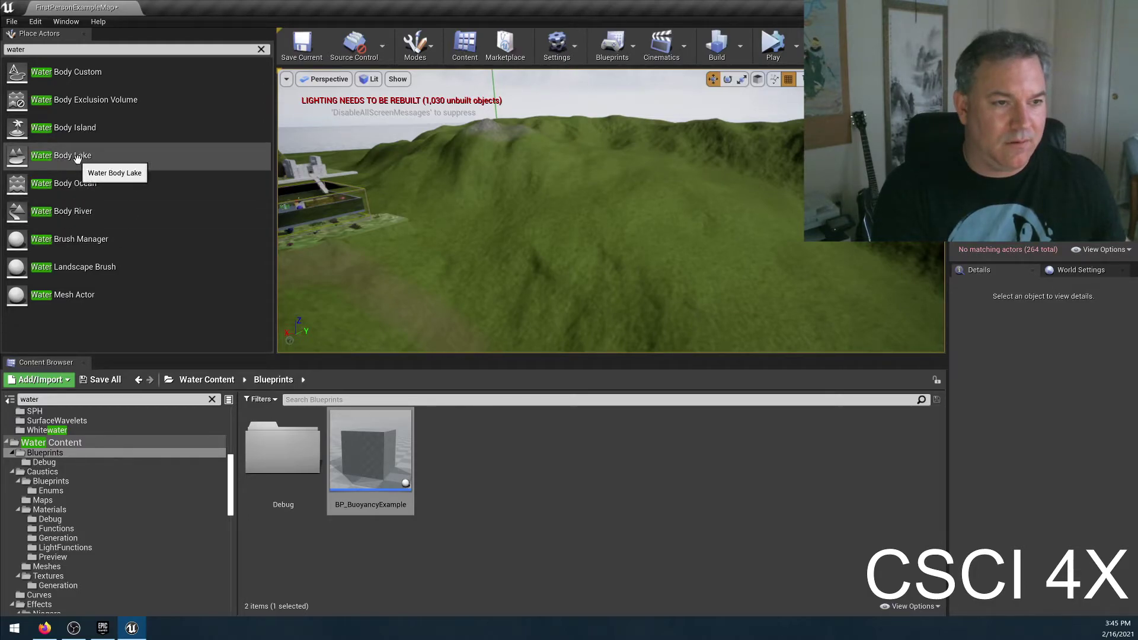
pyautogui.moveTo(77, 157); pyautogui.dragTo(735, 275)
pyautogui.moveTo(904, 326); pyautogui.dragTo(664, 306)
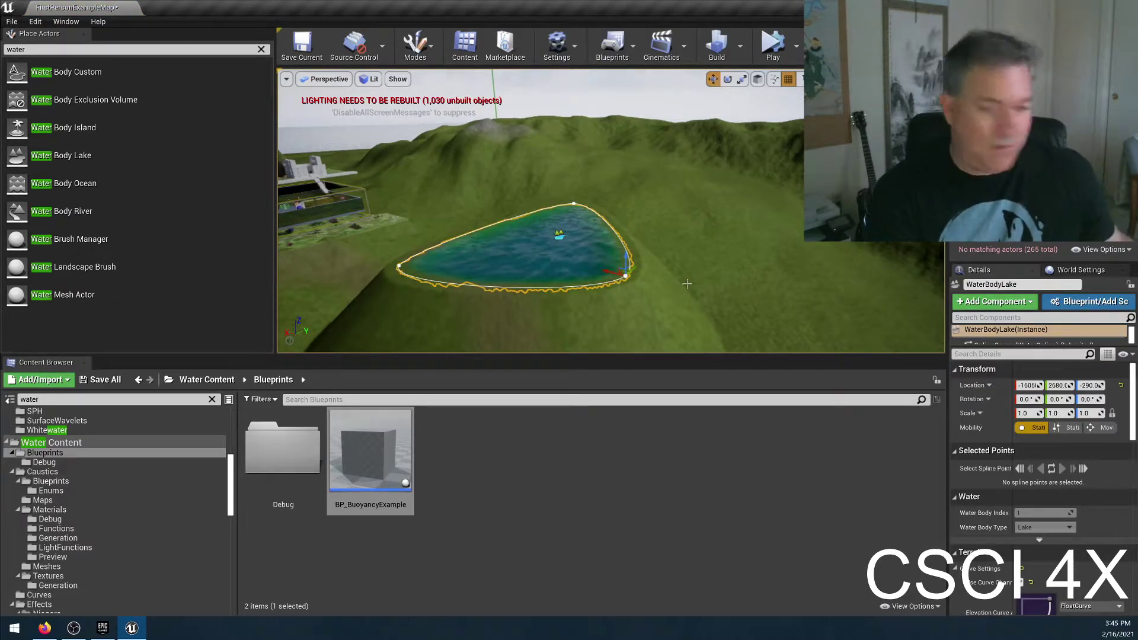
pyautogui.press('Delete')
# Step: Place a Water Body Lake in the valley between the hills and lower it to a Z location of about -8010
pyautogui.moveTo(558, 216); pyautogui.dragTo(572, 284, button='right')
pyautogui.moveTo(65, 155); pyautogui.dragTo(656, 217)
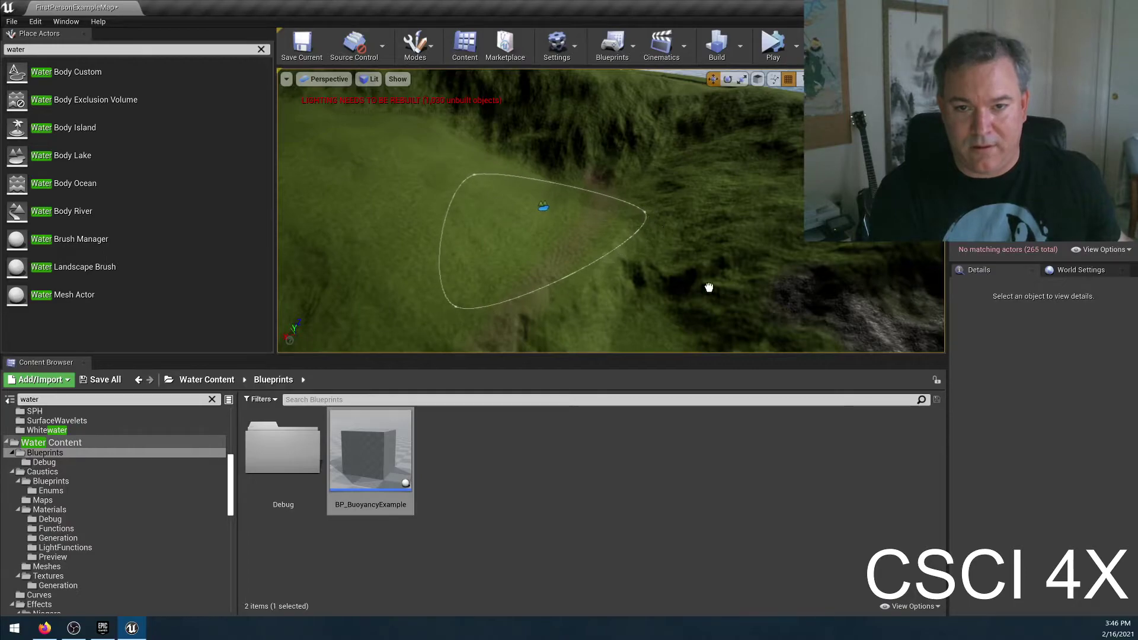
pyautogui.moveTo(710, 287); pyautogui.dragTo(709, 288)
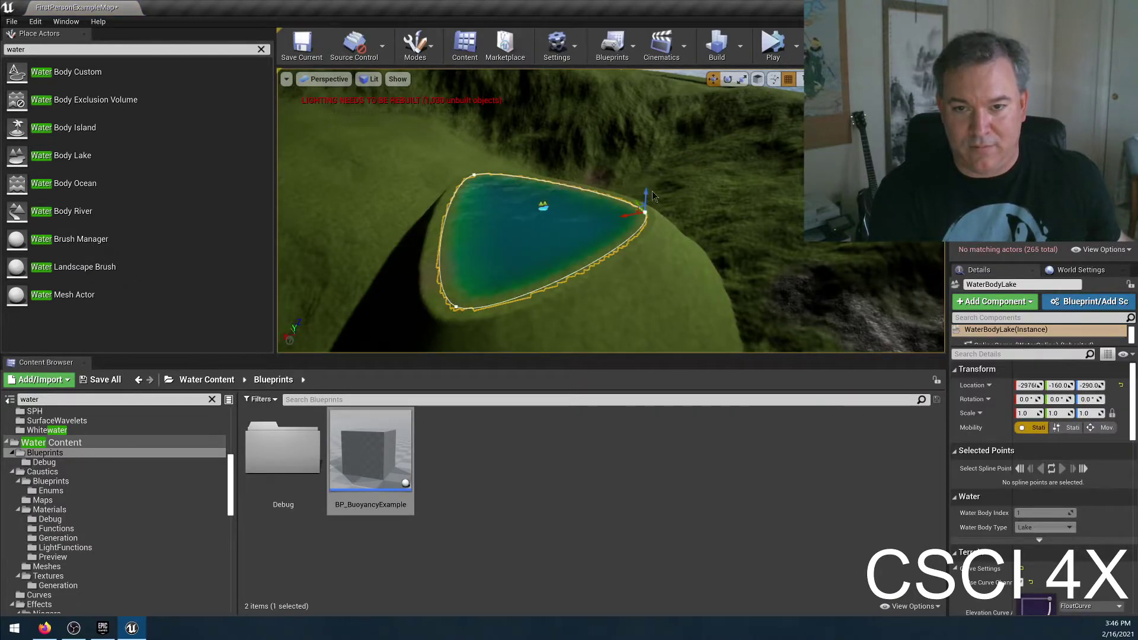
pyautogui.moveTo(647, 196); pyautogui.dragTo(666, 275)
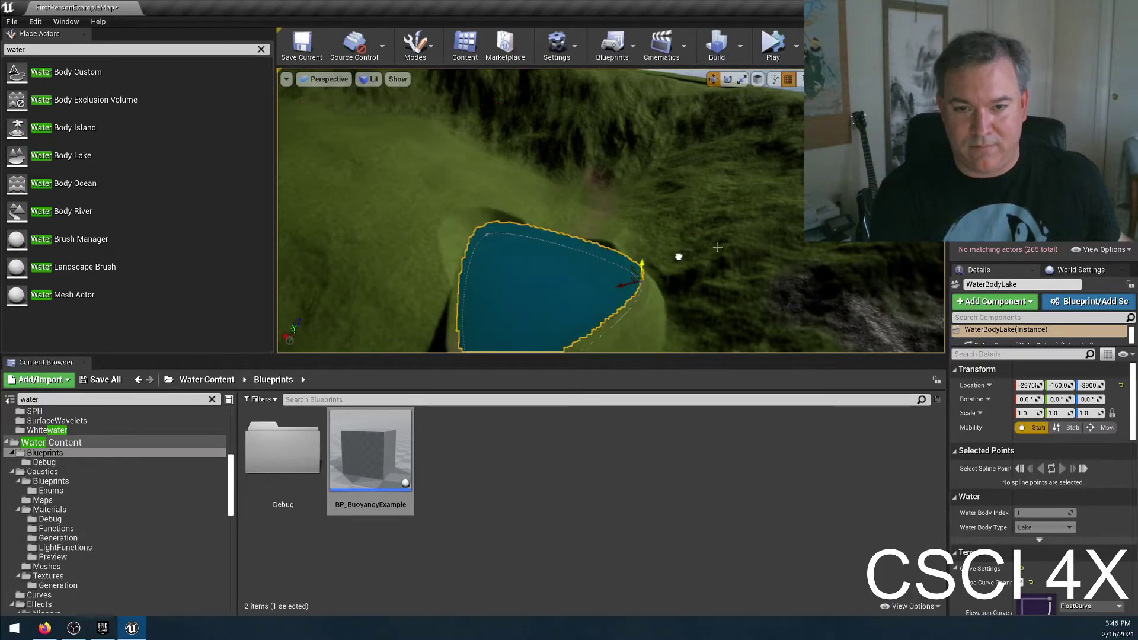
pyautogui.moveTo(711, 216)
pyautogui.mouseDown(button='right')
pyautogui.moveTo(700, 249)
pyautogui.moveTo(533, 237)
pyautogui.moveTo(712, 216)
pyautogui.mouseUp(button='right')
pyautogui.moveTo(790, 213); pyautogui.dragTo(791, 214, button='right')
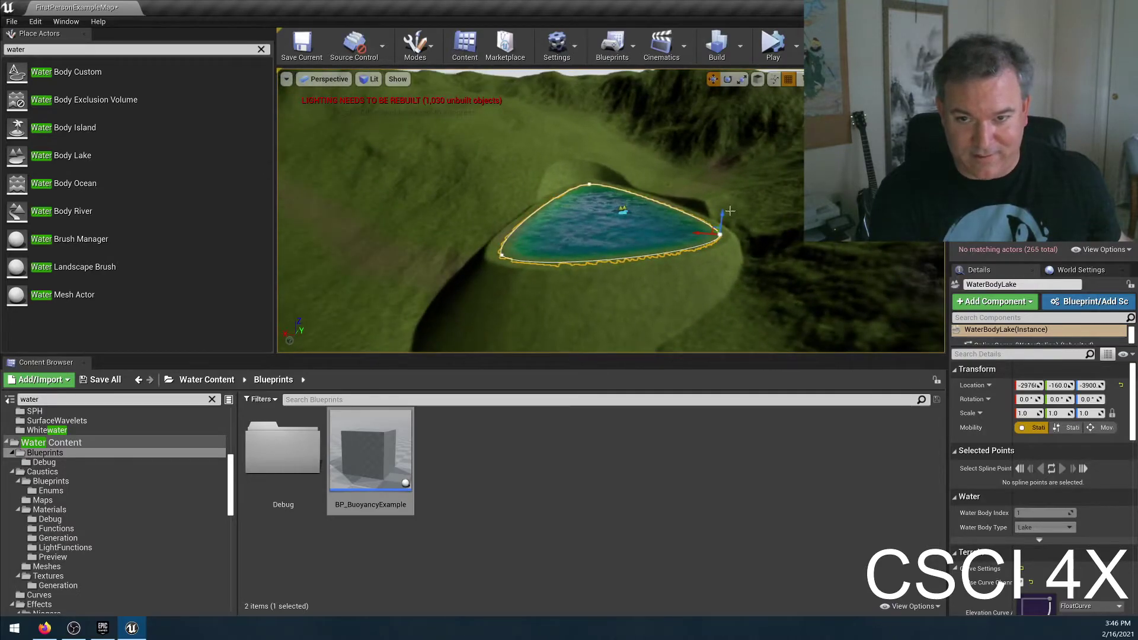
pyautogui.moveTo(713, 219); pyautogui.dragTo(699, 307)
pyautogui.moveTo(699, 307); pyautogui.dragTo(705, 320, button='right')
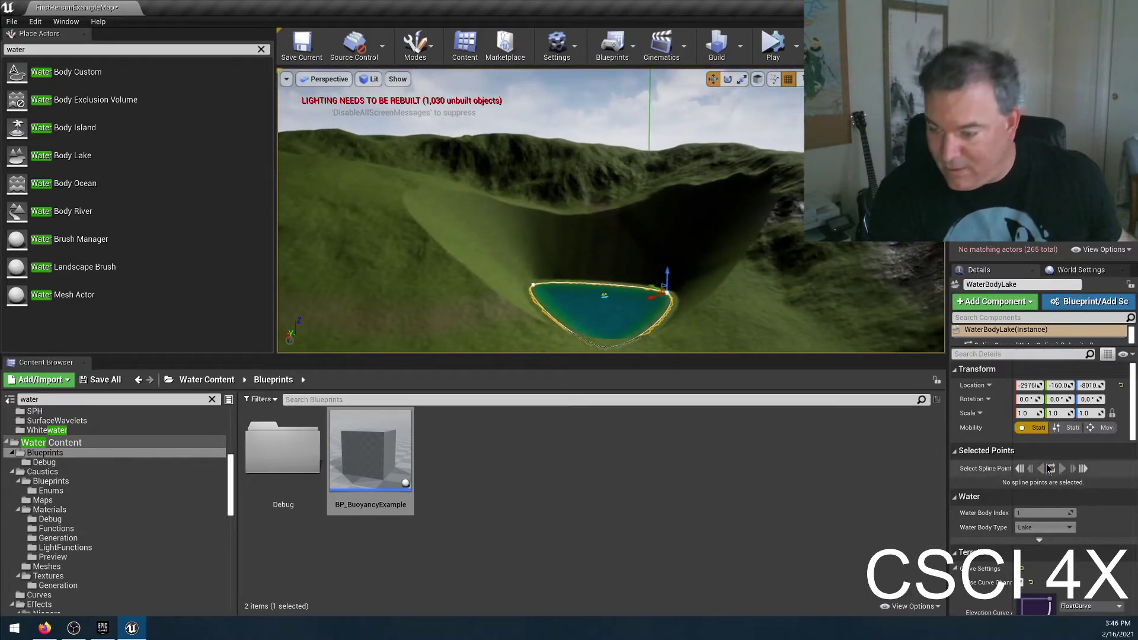
# Step: Review the lake's terrain heightmap, wave, rendering, navigation and collision settings
pyautogui.scroll(-5, 1067, 455)
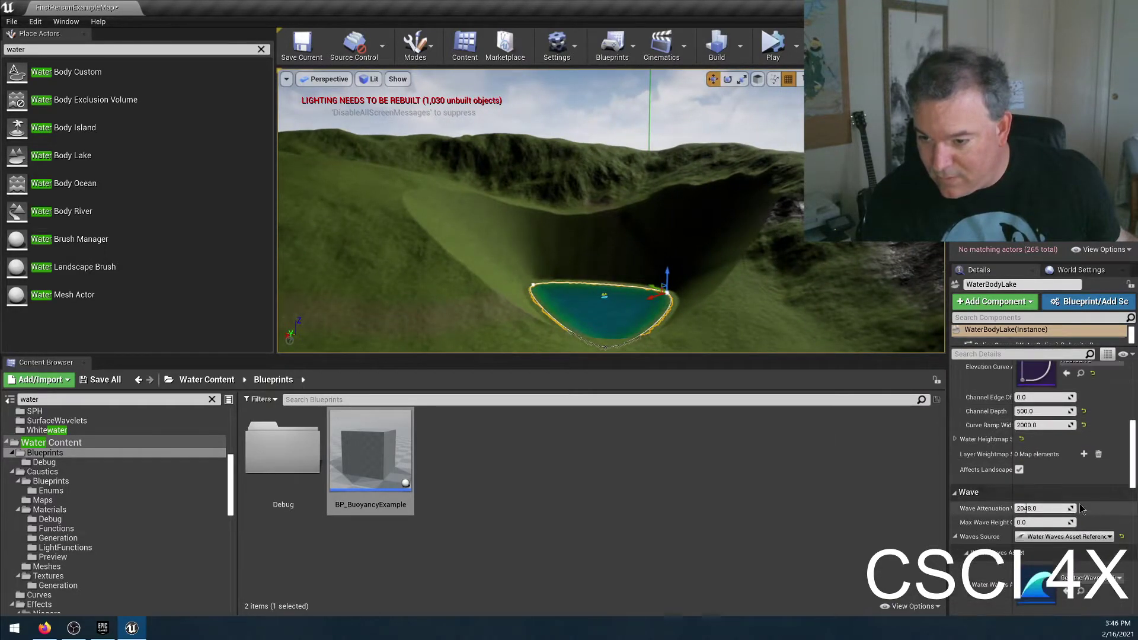
pyautogui.click(957, 441)
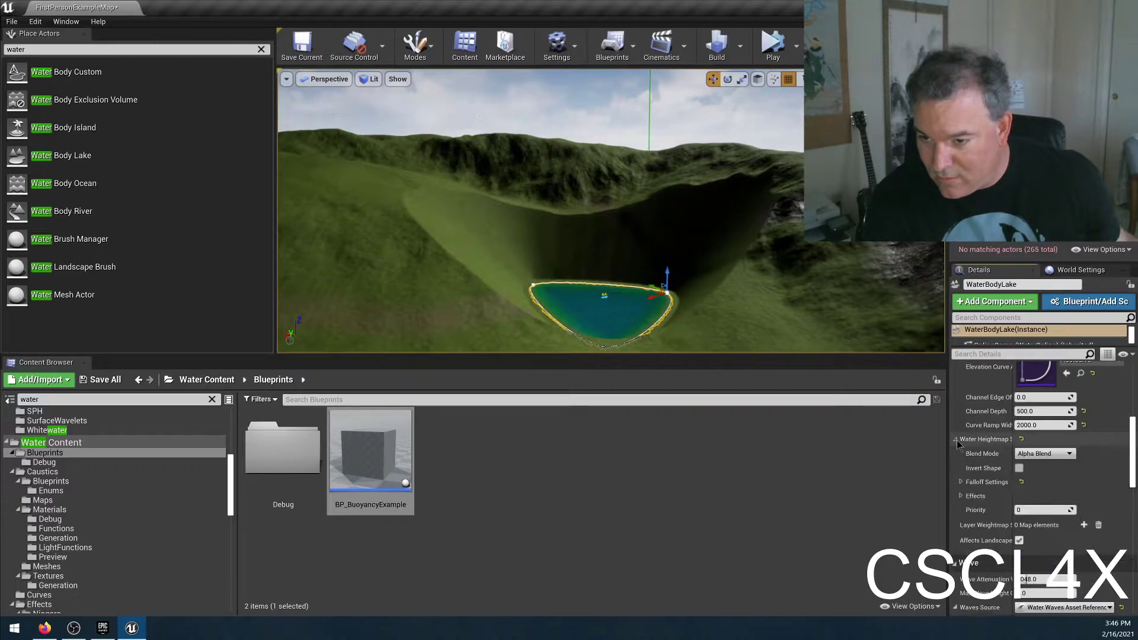
pyautogui.scroll(-5, 1002, 478)
pyautogui.scroll(6, 1012, 485)
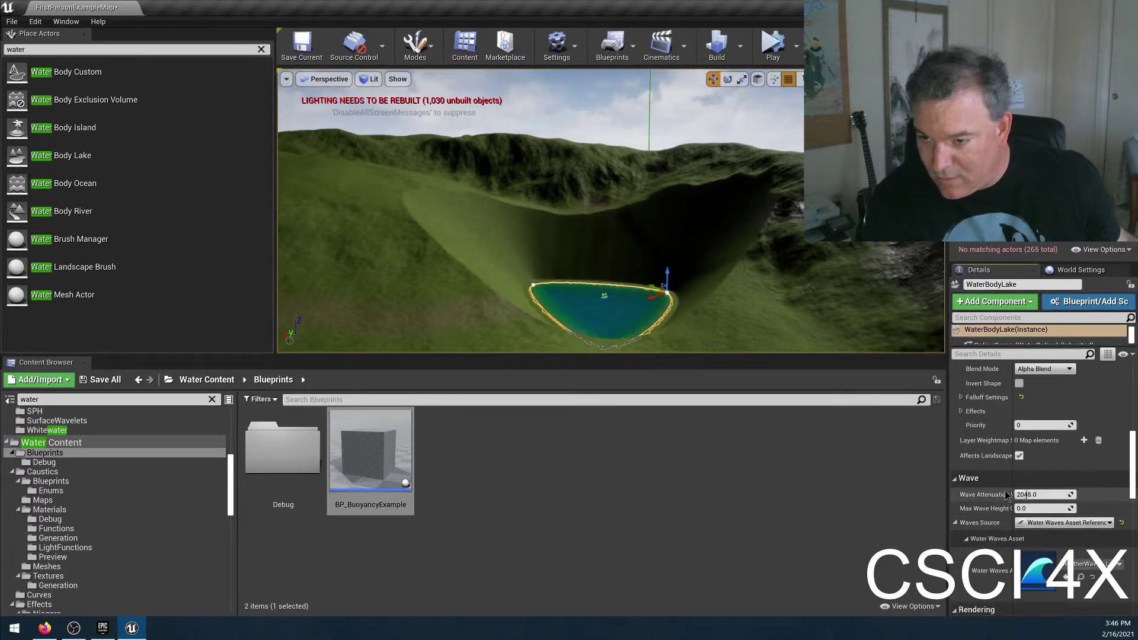
pyautogui.scroll(-5, 1043, 510)
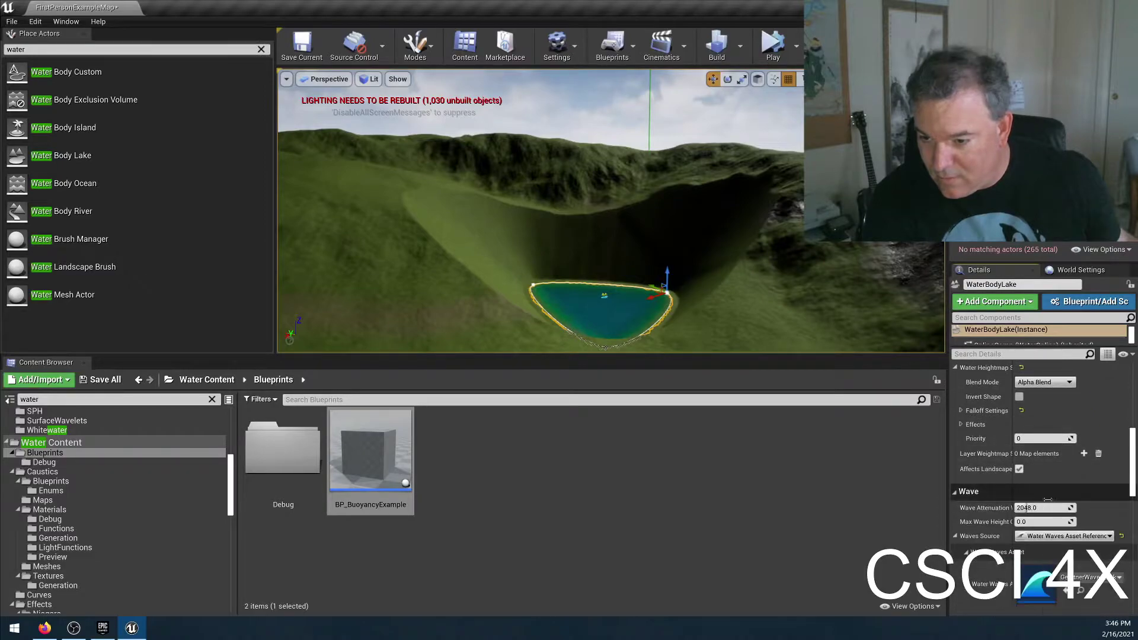
pyautogui.scroll(-6, 1048, 514)
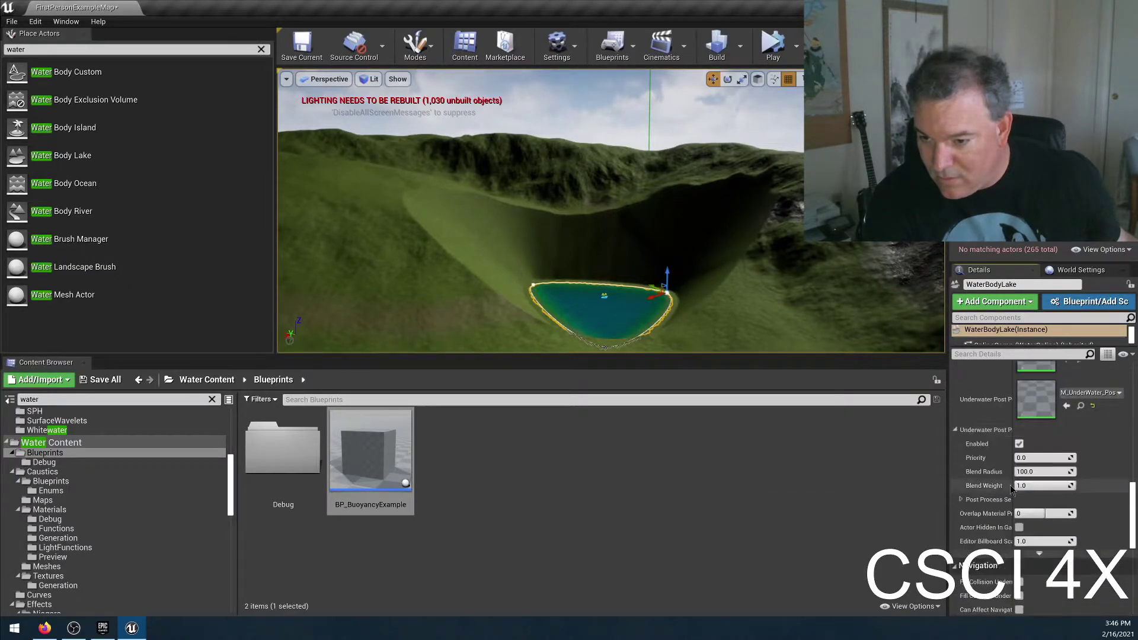
pyautogui.scroll(-3, 1015, 468)
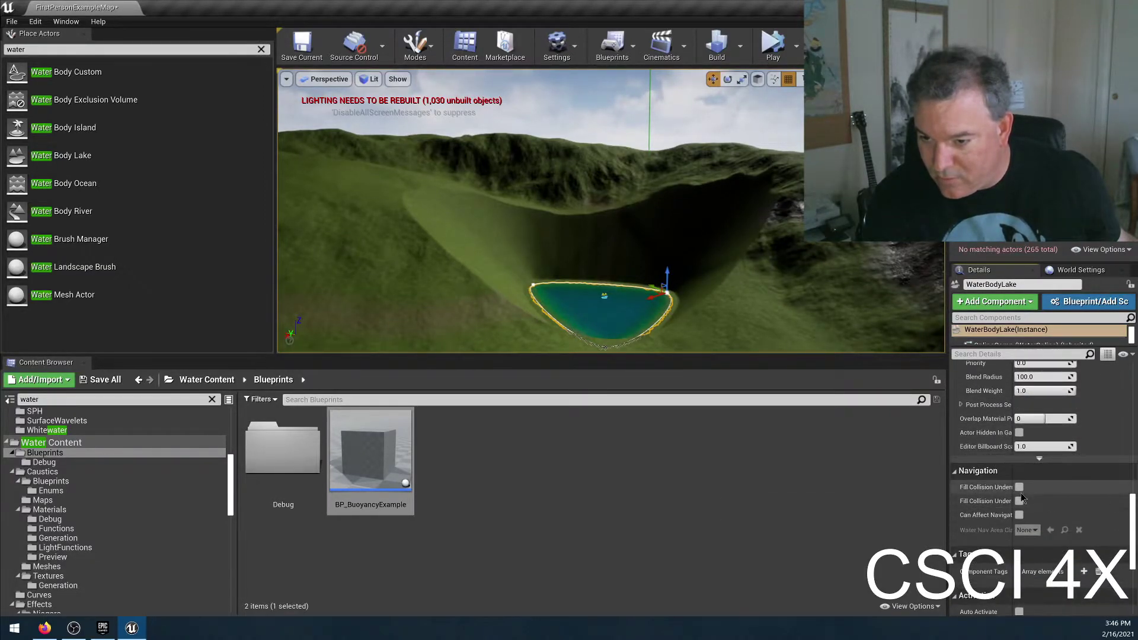
pyautogui.scroll(-4, 1026, 495)
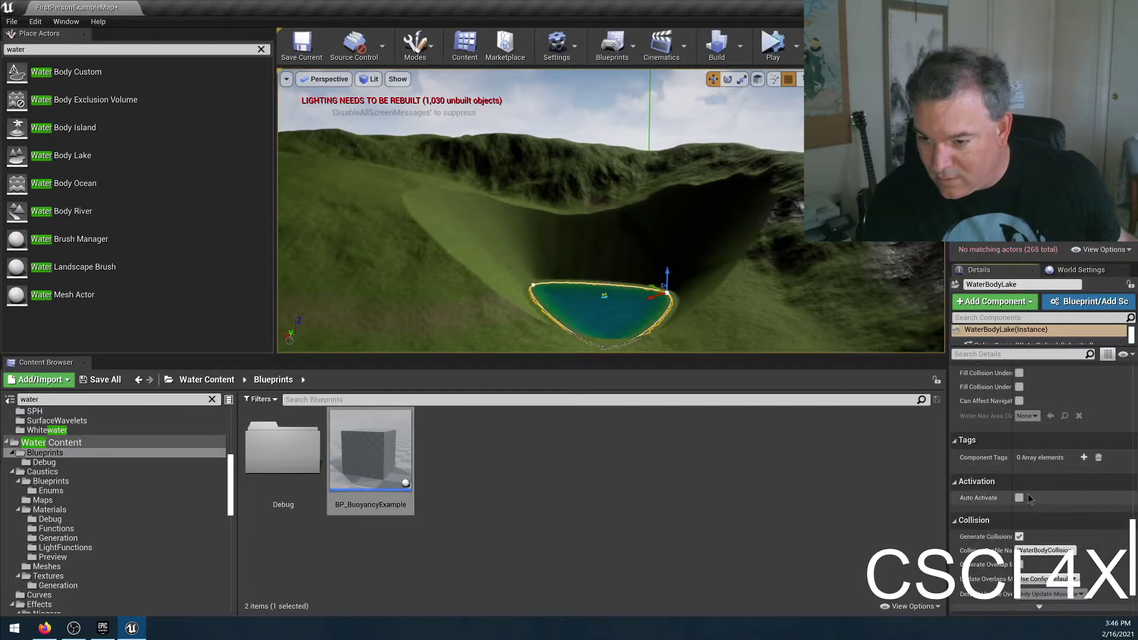
pyautogui.scroll(-3, 1040, 500)
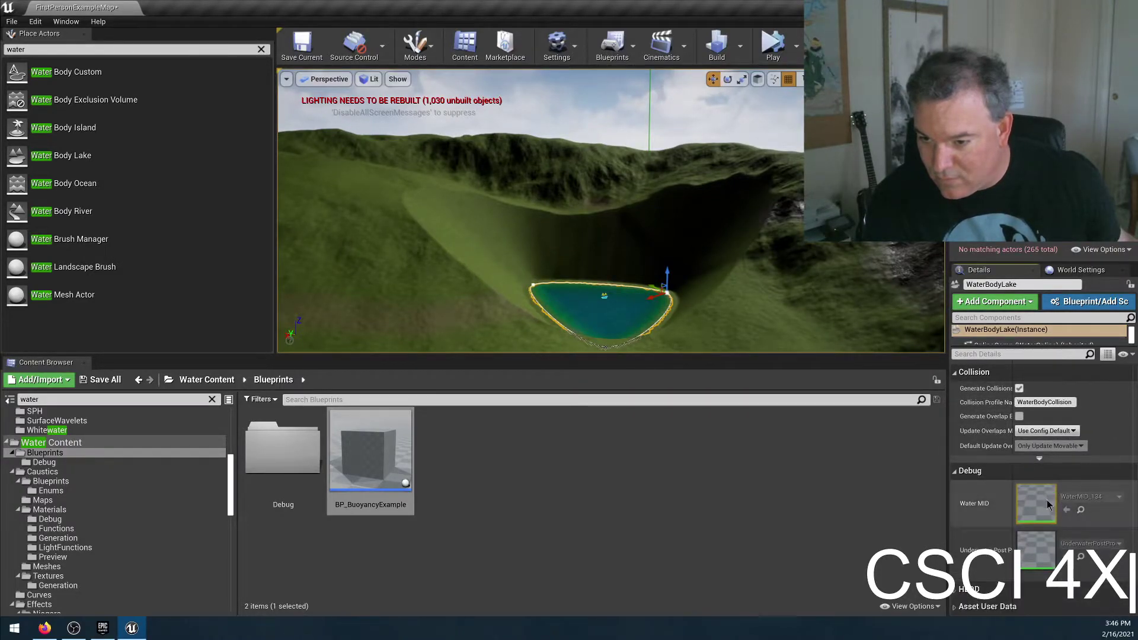
pyautogui.scroll(2, 1048, 498)
pyautogui.scroll(8, 1053, 442)
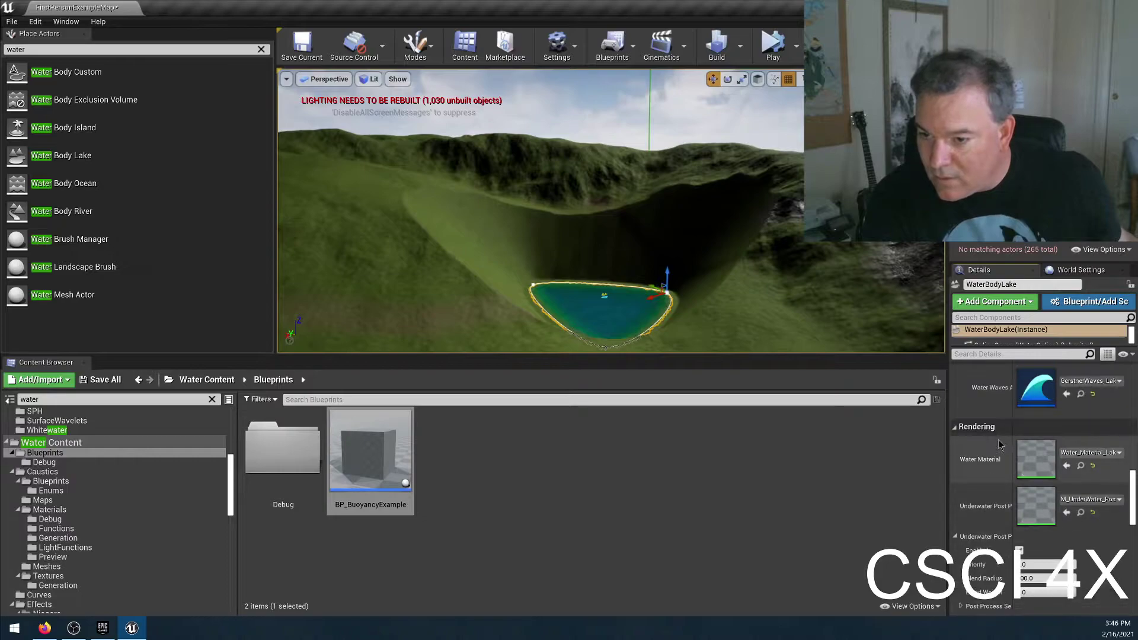
pyautogui.scroll(3, 970, 510)
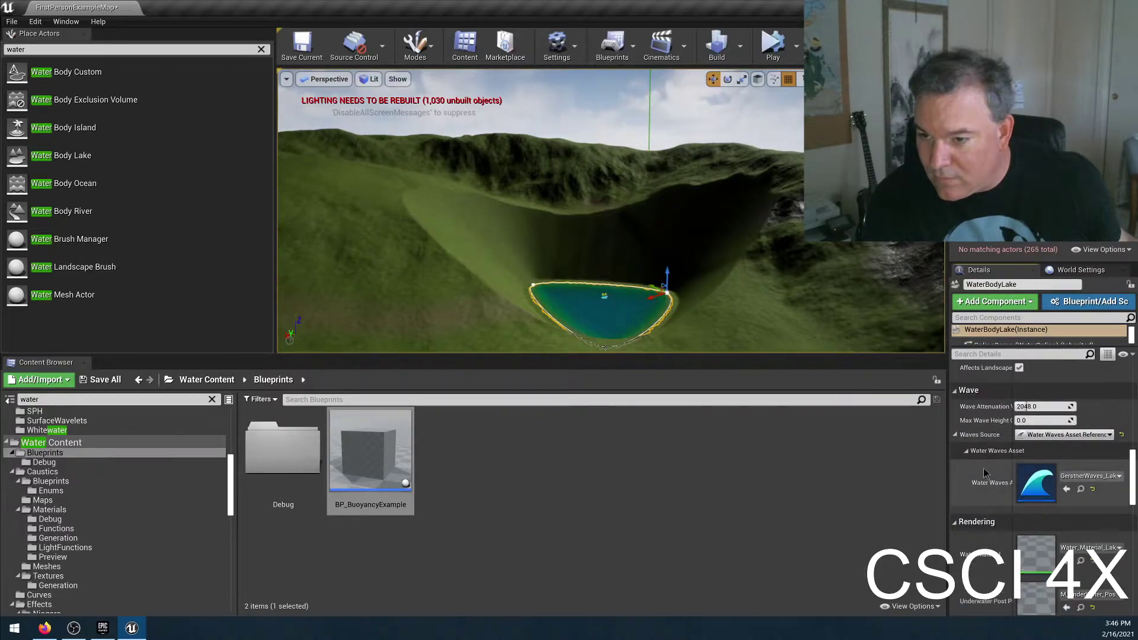
pyautogui.scroll(4, 958, 438)
# Step: Expand the lake's heightmap Effects and Falloff Settings, and set Falloff Width and Edge Offset to 0
pyautogui.click(961, 437)
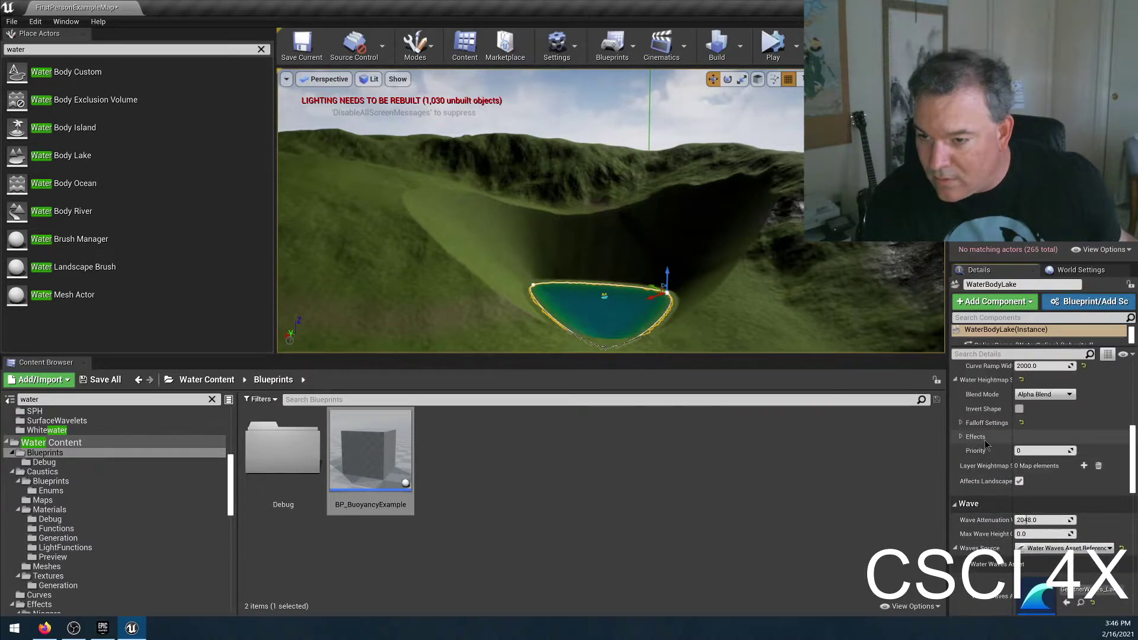
pyautogui.click(961, 423)
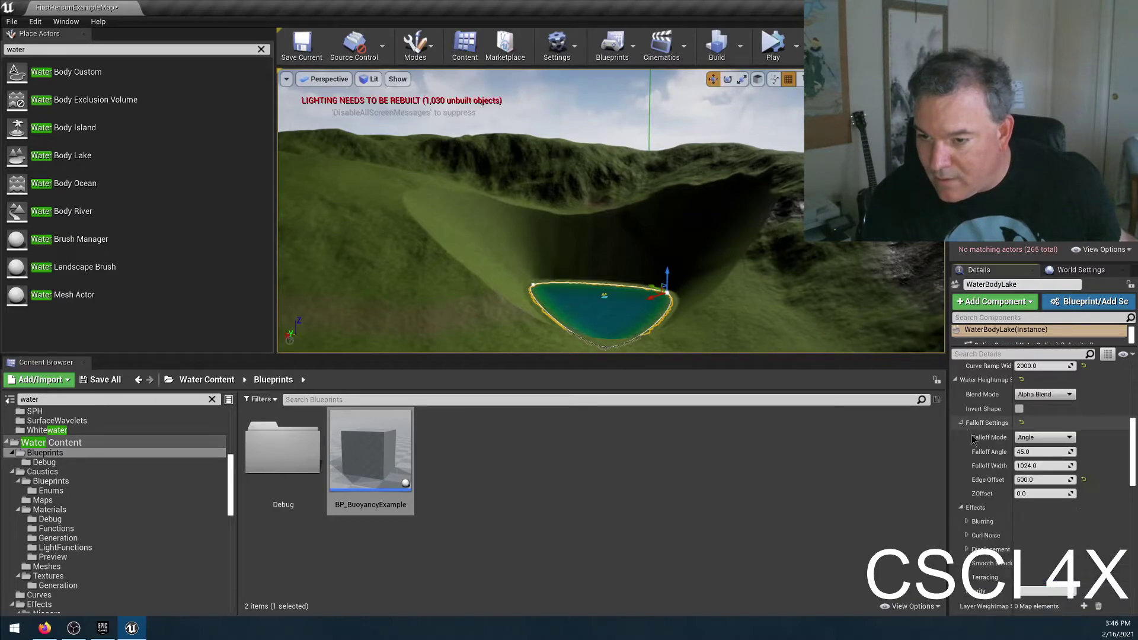
pyautogui.click(1042, 466)
pyautogui.write('0')
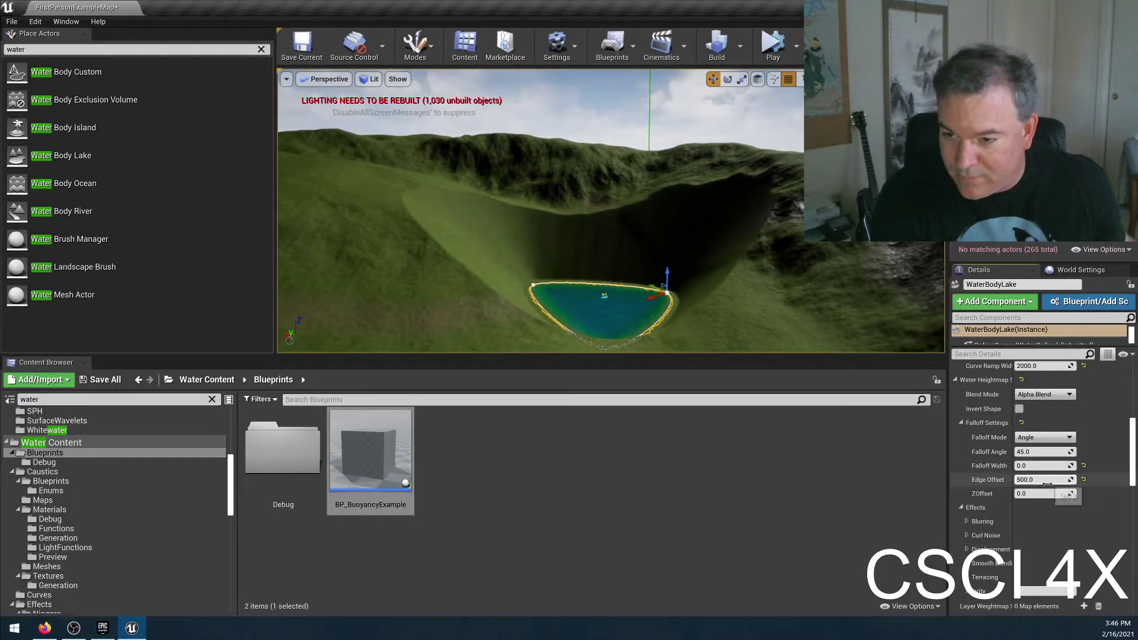
pyautogui.press('Return')
# Step: Switch the Falloff Mode of the lake's heightmap settings to Width
pyautogui.moveTo(712, 255); pyautogui.dragTo(724, 296, button='right')
pyautogui.press('w')
pyautogui.moveTo(611, 211); pyautogui.dragTo(611, 181, button='right')
pyautogui.click(1056, 438)
pyautogui.click(1027, 459)
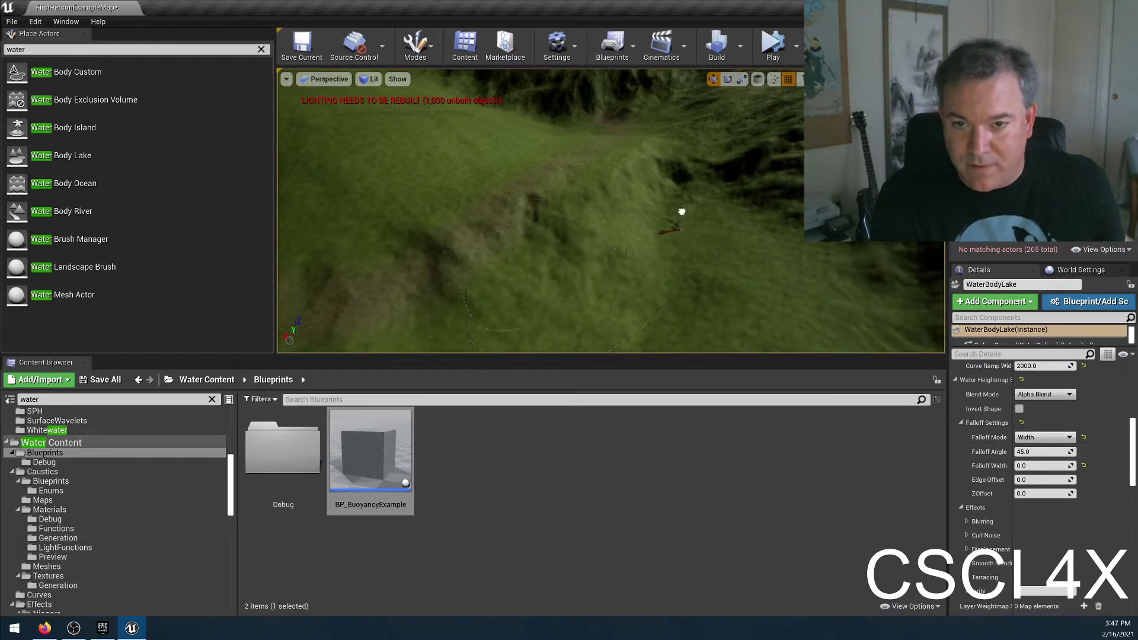
# Step: Set the Falloff Width of the lake's heightmap falloff settings to 100
pyautogui.moveTo(683, 185)
pyautogui.mouseDown()
pyautogui.moveTo(691, 138)
pyautogui.moveTo(697, 172)
pyautogui.mouseUp()
pyautogui.moveTo(697, 172); pyautogui.dragTo(671, 194, button='right')
pyautogui.moveTo(552, 224); pyautogui.dragTo(679, 236)
pyautogui.moveTo(623, 260)
pyautogui.mouseDown(button='right')
pyautogui.moveTo(608, 262)
pyautogui.moveTo(630, 266)
pyautogui.mouseUp(button='right')
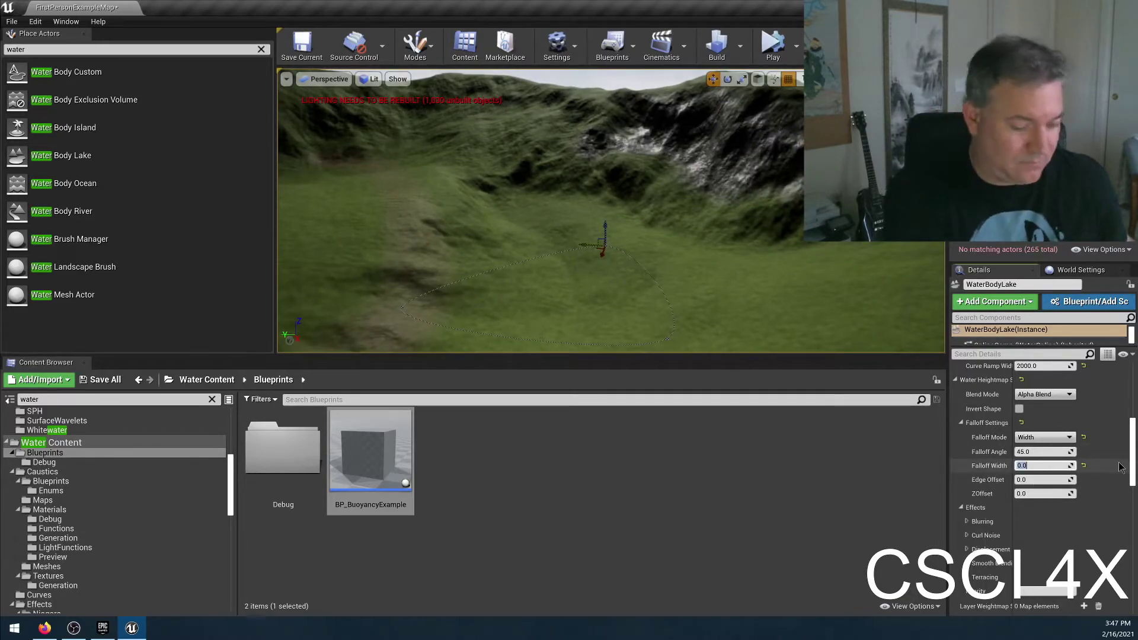
pyautogui.press('Return')
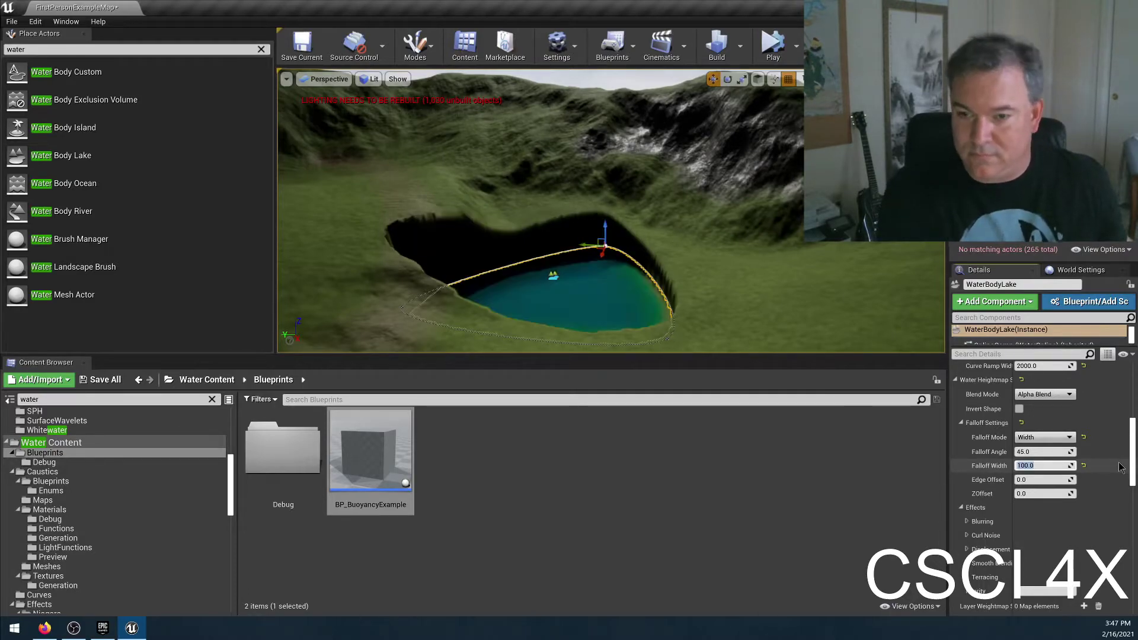
# Step: Check the lake's banks from several sides and lower the lake slightly along the Z axis
pyautogui.moveTo(788, 323); pyautogui.dragTo(661, 305, button='right')
pyautogui.moveTo(659, 350); pyautogui.dragTo(652, 347, button='right')
pyautogui.moveTo(611, 211); pyautogui.dragTo(676, 160, button='right')
pyautogui.press('a')
pyautogui.moveTo(723, 225); pyautogui.dragTo(723, 225, button='right')
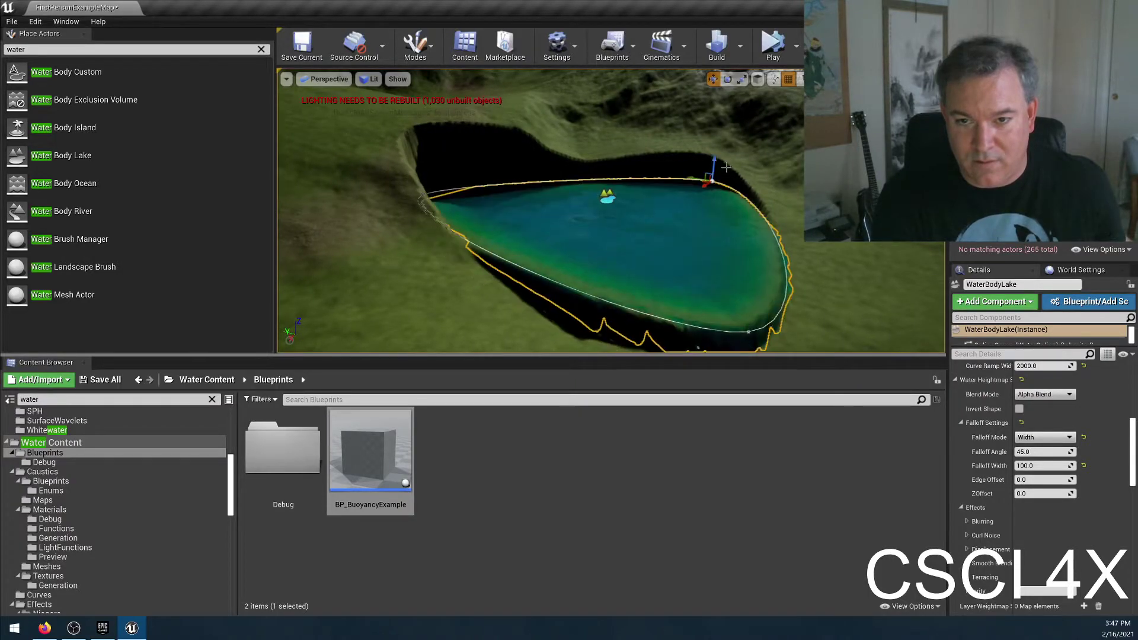
pyautogui.press('d')
pyautogui.moveTo(652, 207); pyautogui.dragTo(356, 207, button='right')
pyautogui.keyDown('alt'); pyautogui.moveTo(504, 175); pyautogui.dragTo(451, 178); pyautogui.keyUp('alt')
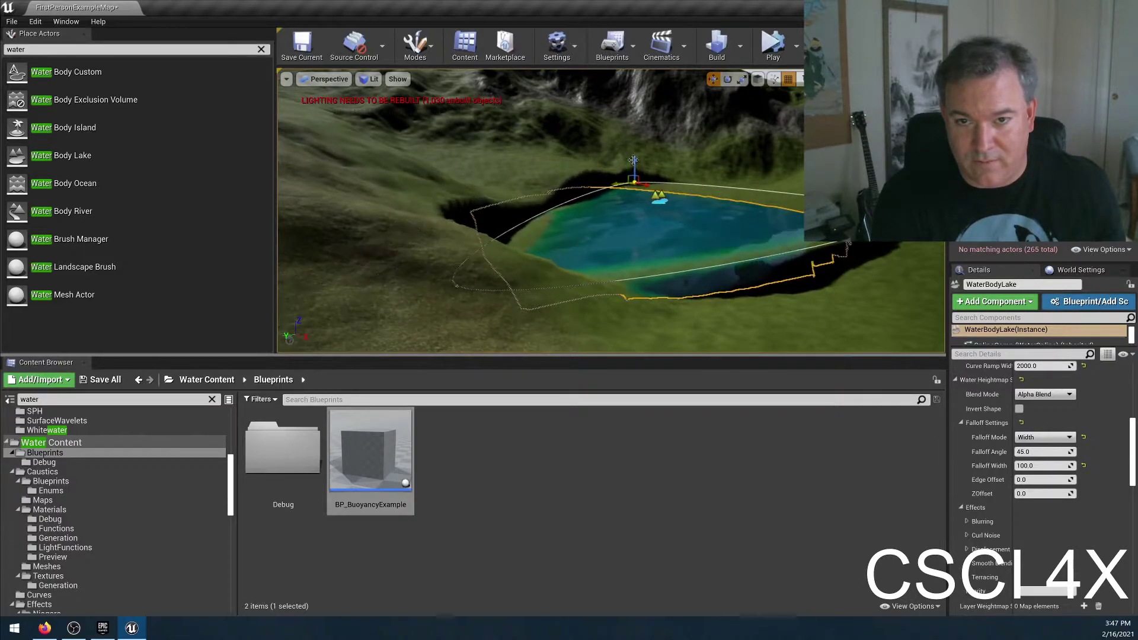
pyautogui.moveTo(633, 160); pyautogui.dragTo(634, 174)
pyautogui.moveTo(634, 178); pyautogui.dragTo(505, 174, button='right')
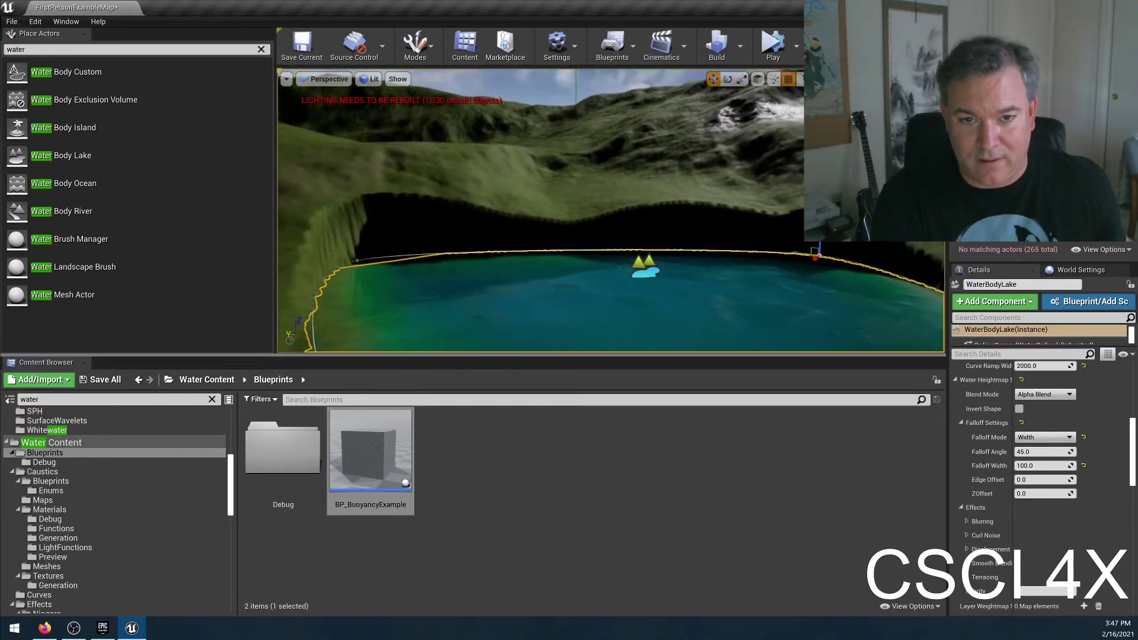
# Step: Switch to landscape sculpting with the Smooth tool, using tool strength 1.0 and brush size 300
pyautogui.click(436, 44)
pyautogui.click(449, 92)
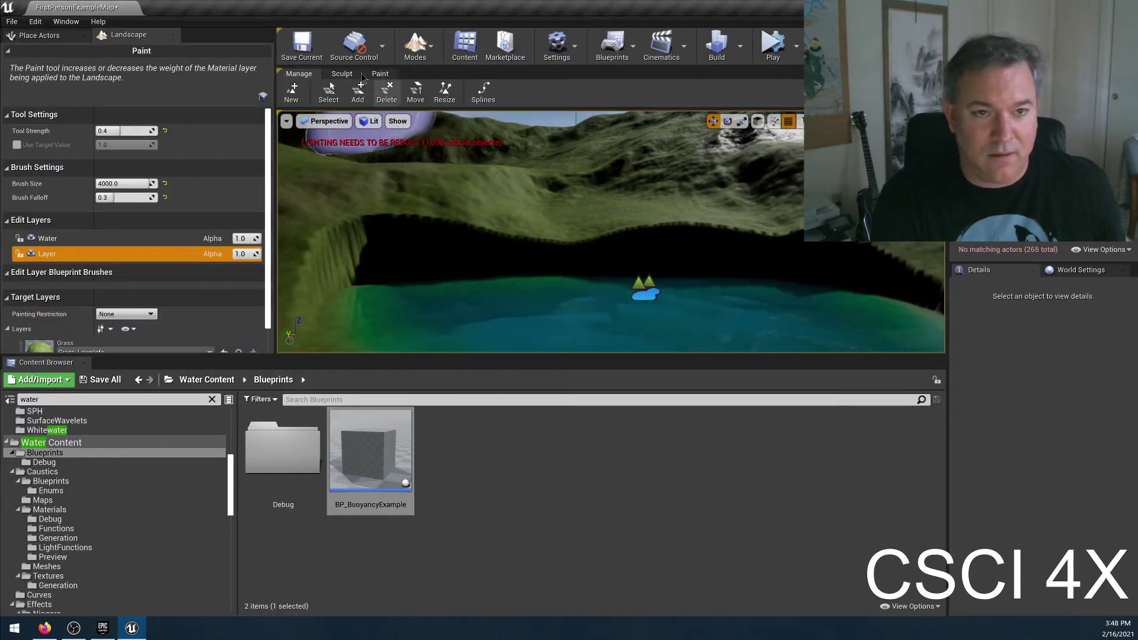
pyautogui.click(342, 74)
pyautogui.click(351, 92)
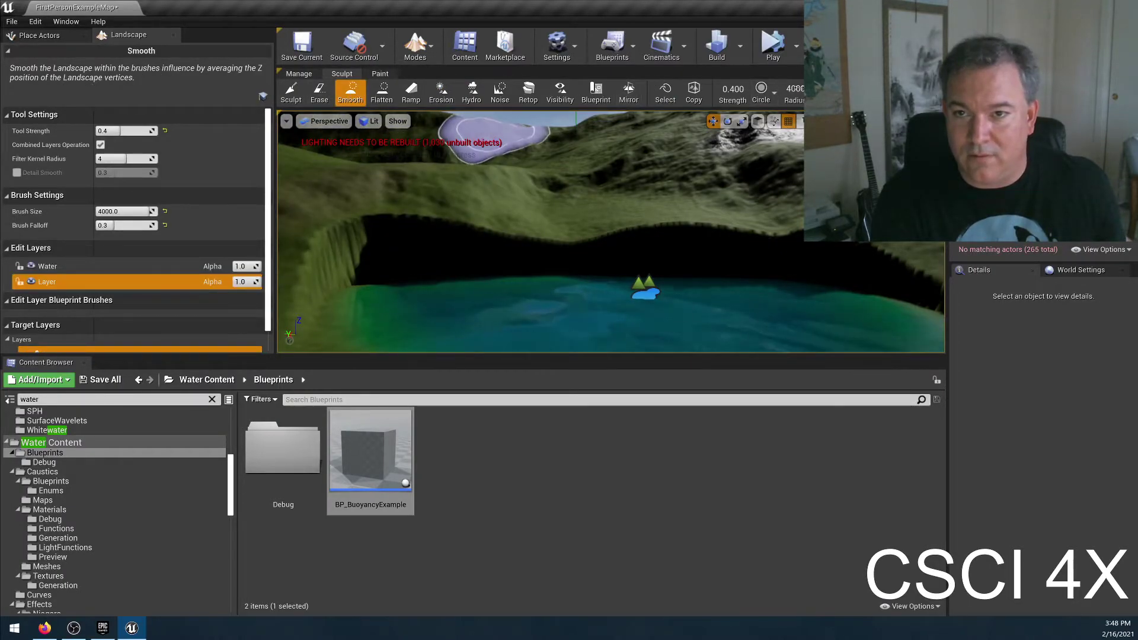
pyautogui.click(799, 89)
pyautogui.write('200')
pyautogui.press('Return')
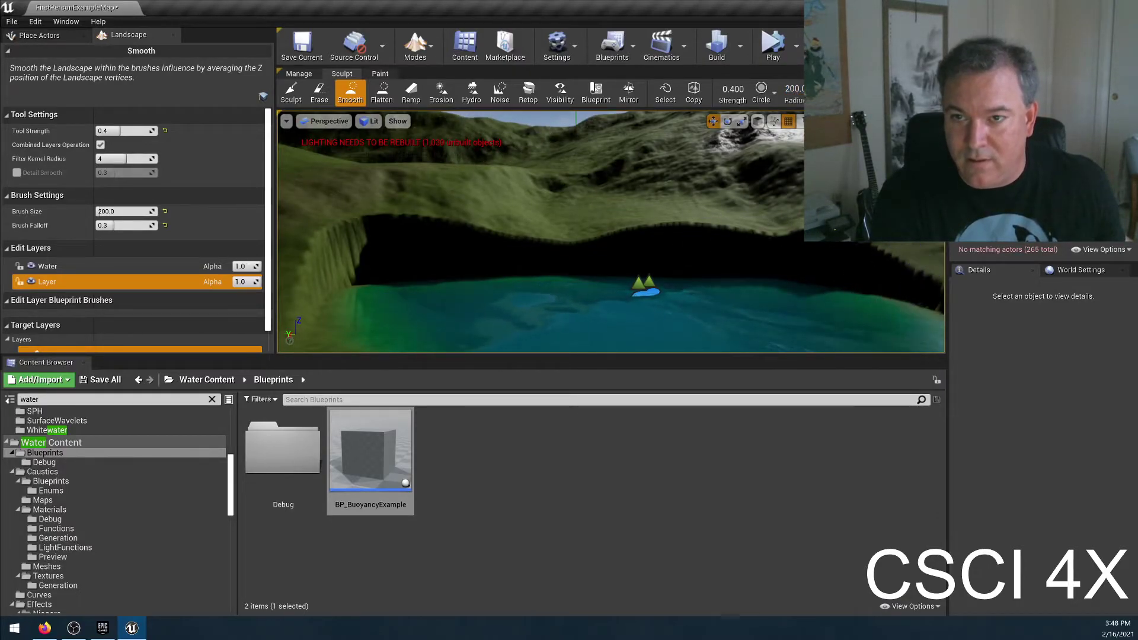
pyautogui.click(794, 88)
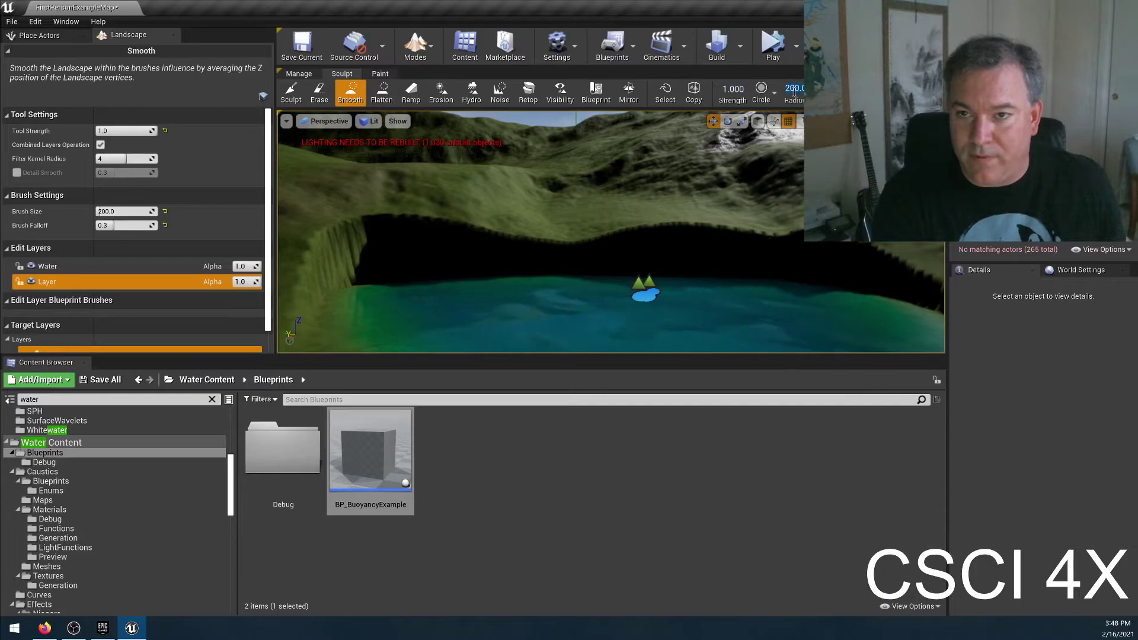
# Step: Try to smooth the steep terrain edge beside the lake, and return to Select mode
pyautogui.moveTo(611, 237)
pyautogui.mouseDown(button='right')
pyautogui.moveTo(469, 242)
pyautogui.moveTo(474, 270)
pyautogui.mouseUp(button='right')
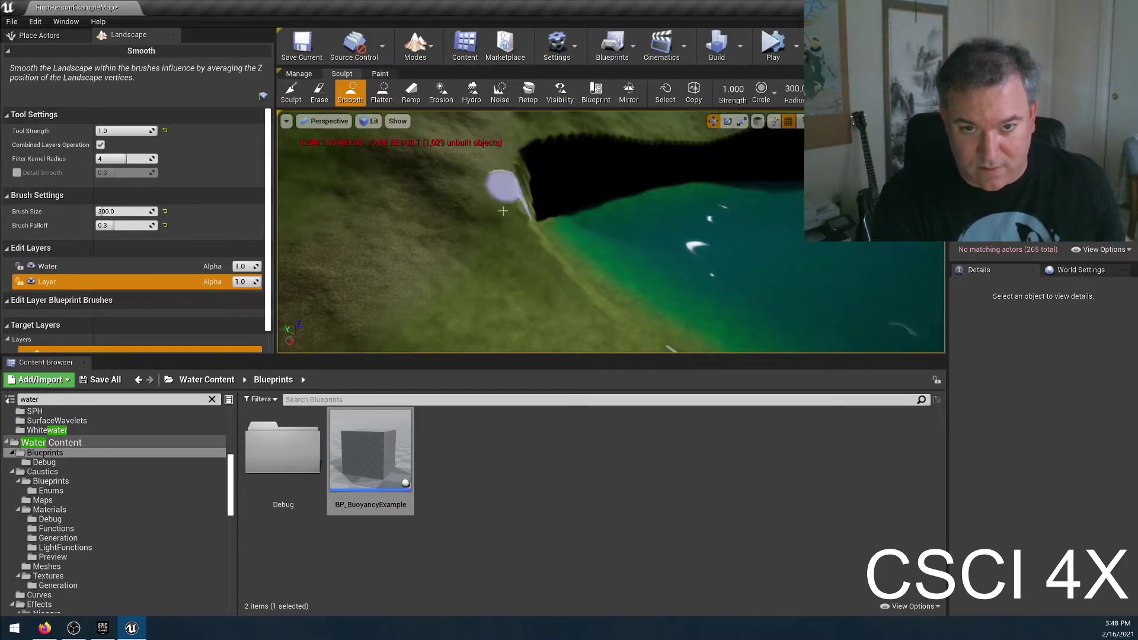
pyautogui.moveTo(600, 130)
pyautogui.mouseDown(button='right')
pyautogui.moveTo(670, 113)
pyautogui.moveTo(676, 148)
pyautogui.moveTo(640, 177)
pyautogui.moveTo(600, 130)
pyautogui.mouseUp(button='right')
pyautogui.click(417, 46)
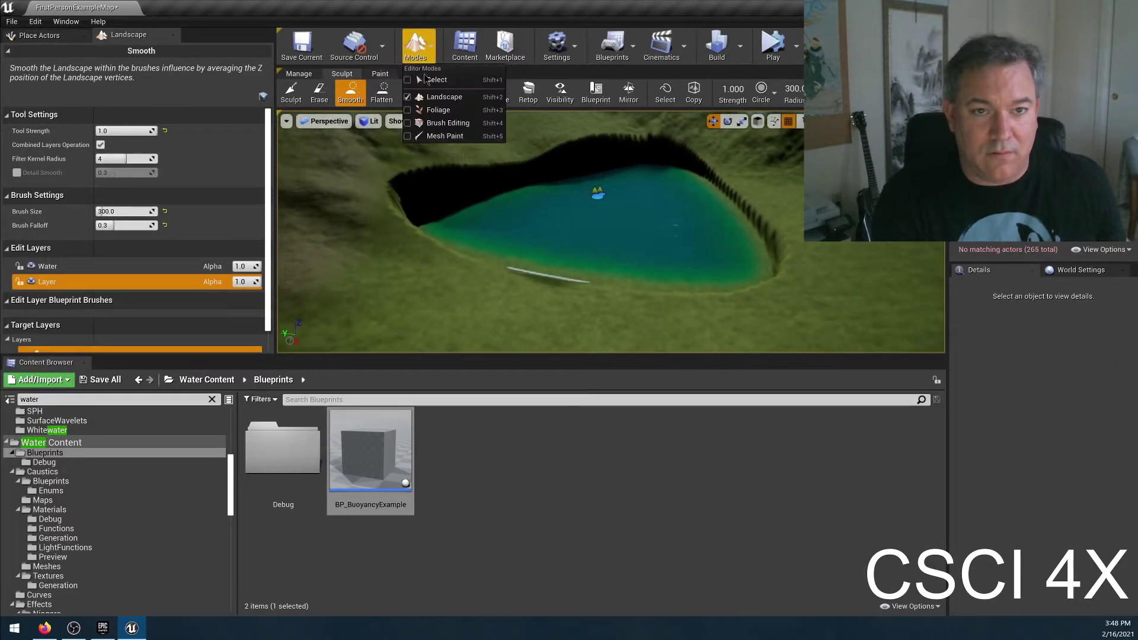
pyautogui.click(431, 82)
pyautogui.hotkey('shift', '1')
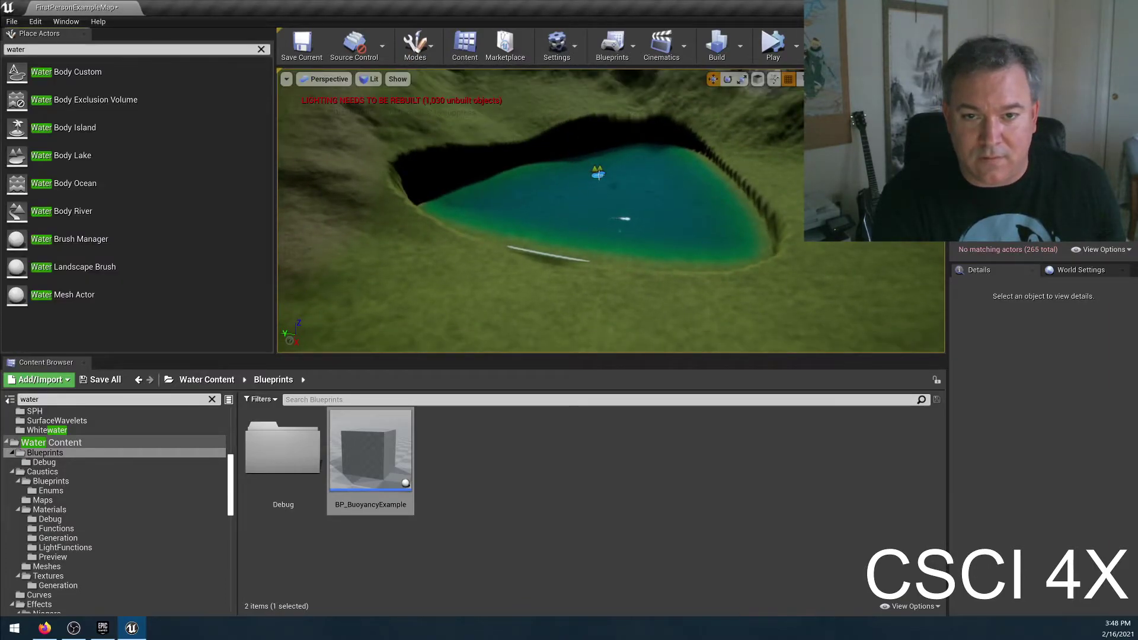
# Step: Select the lake and try an Edge Offset of 100, then raise it to 300
pyautogui.click(690, 202)
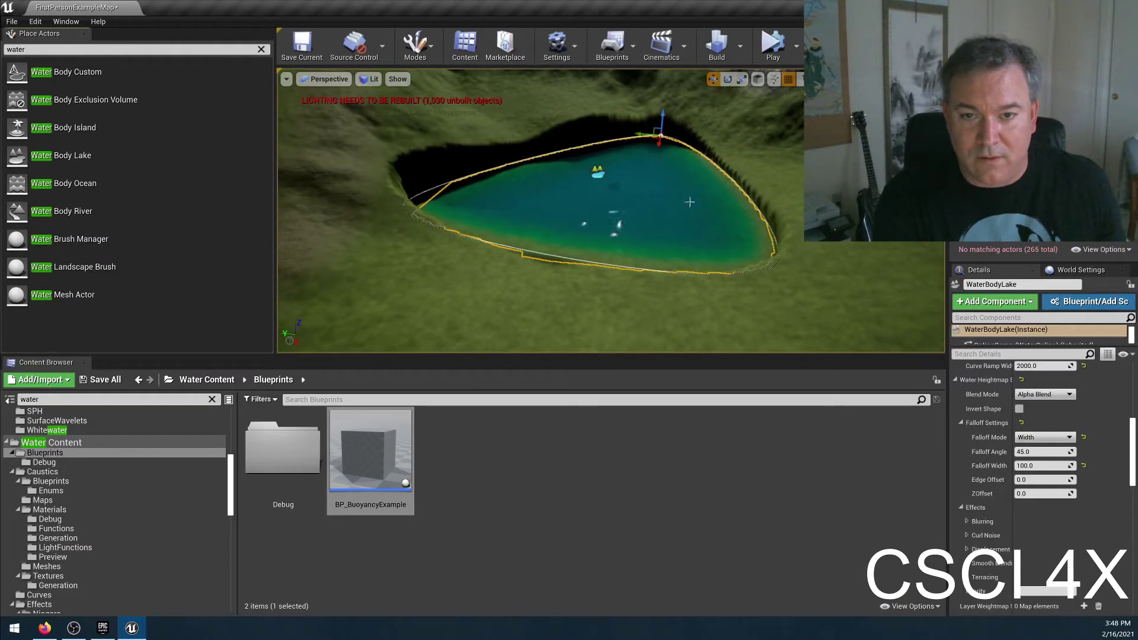
pyautogui.click(1050, 476)
pyautogui.write('100')
pyautogui.press('Return')
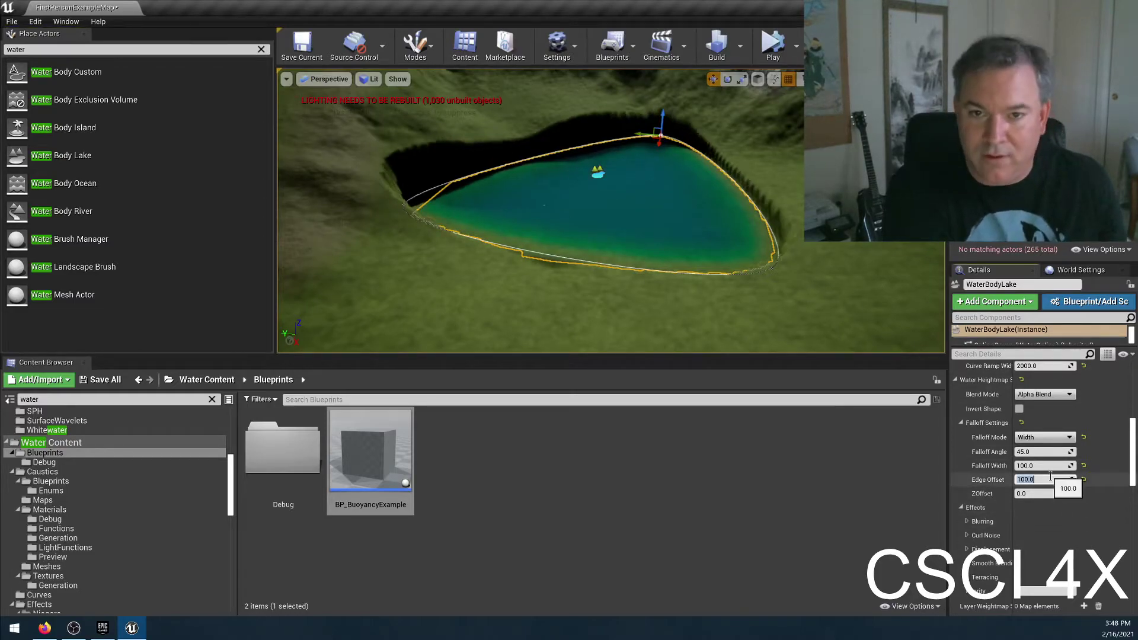
pyautogui.write('300')
pyautogui.press('Return')
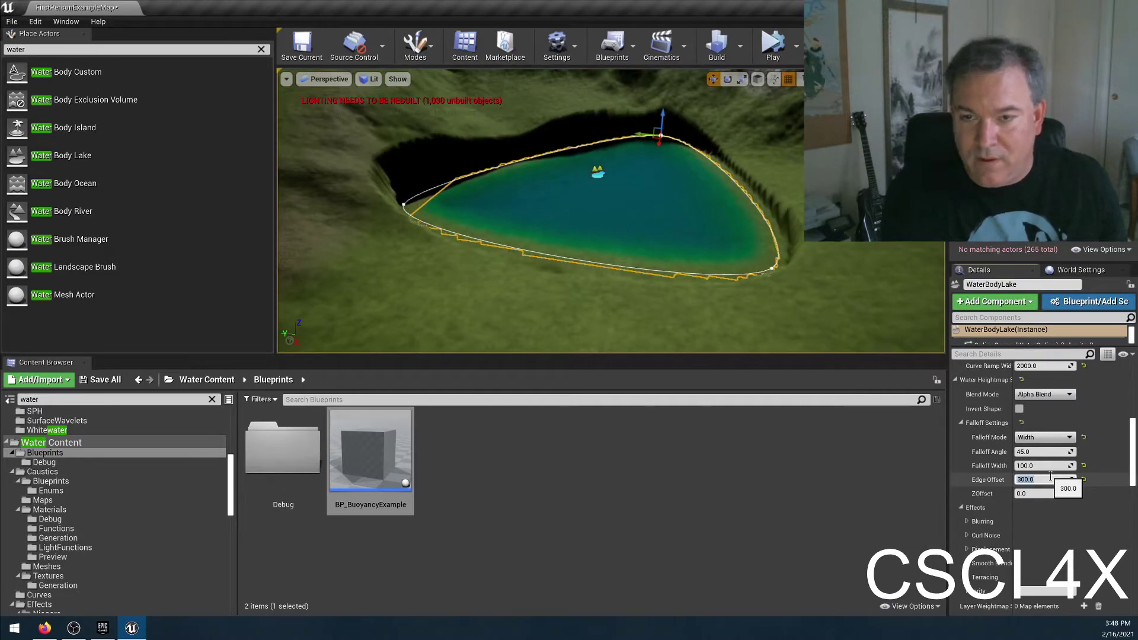
# Step: Try Falloff Width values of 300 and 500 for the lake, then set it to 1000
pyautogui.moveTo(671, 189)
pyautogui.mouseDown(button='right')
pyautogui.moveTo(733, 169)
pyautogui.moveTo(671, 189)
pyautogui.mouseUp(button='right')
pyautogui.press('w')
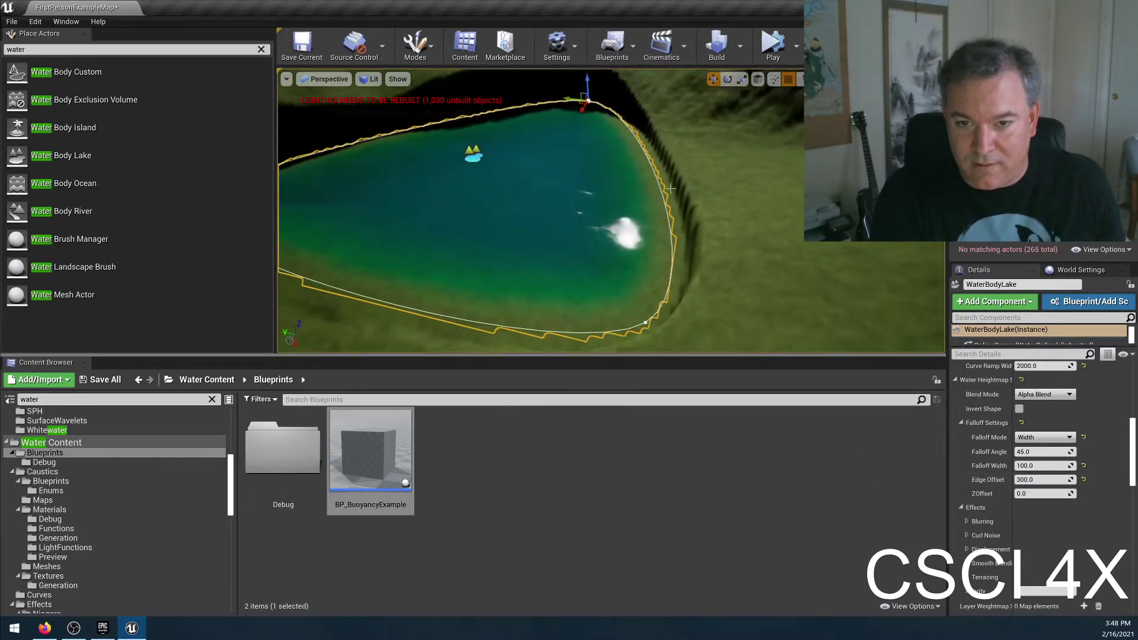
pyautogui.click(1041, 466)
pyautogui.write('300')
pyautogui.press('Return')
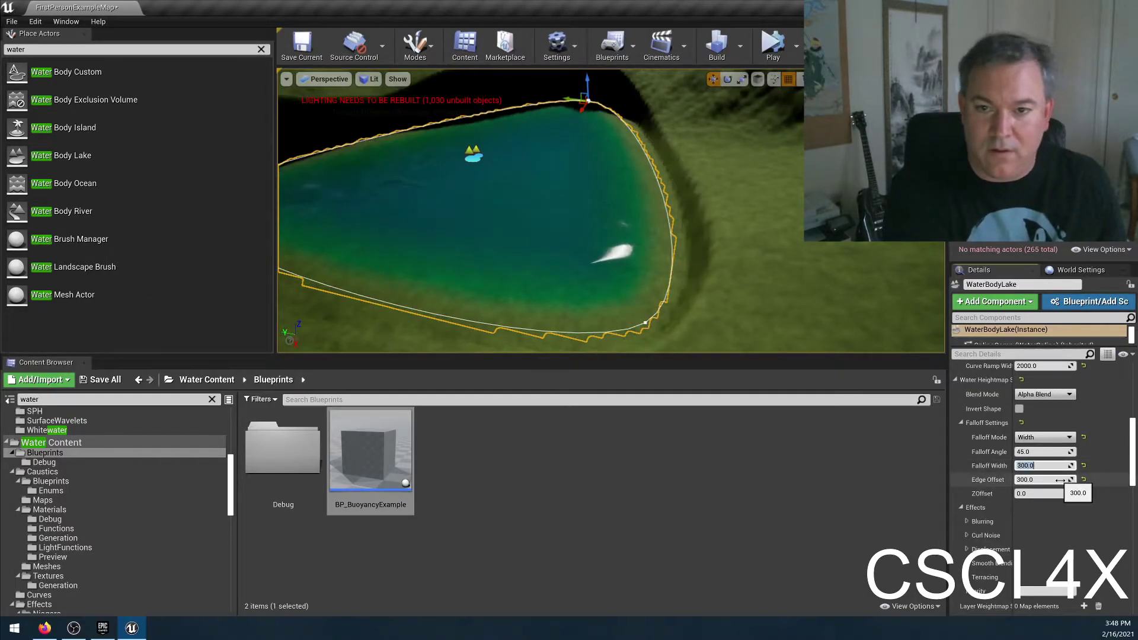
pyautogui.write('500')
pyautogui.press('Return')
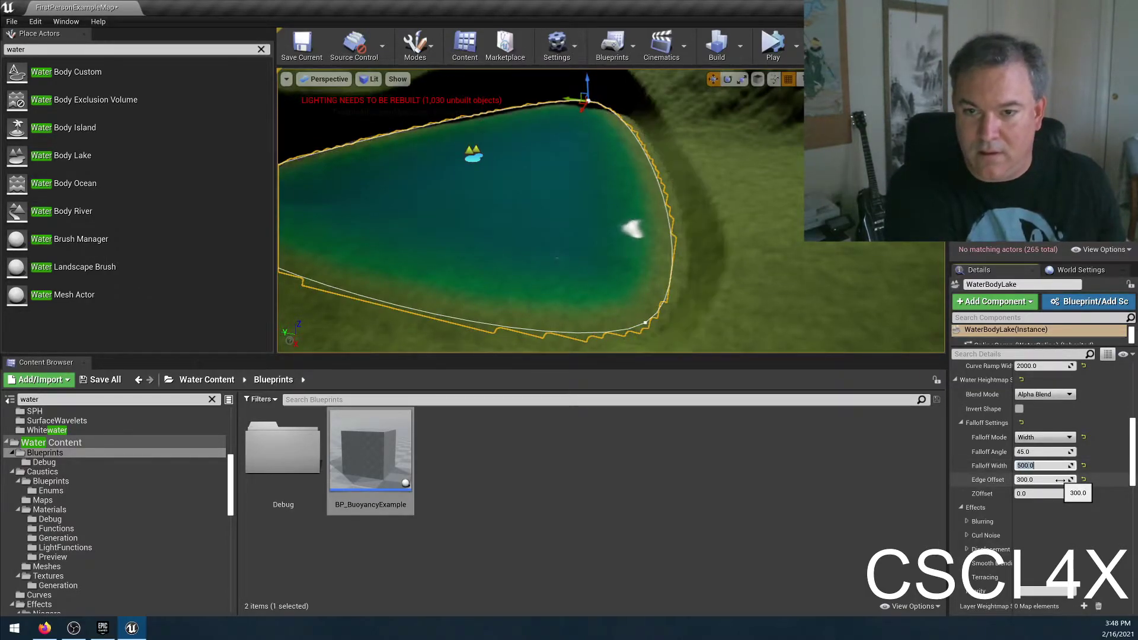
pyautogui.write('1000')
pyautogui.press('Return')
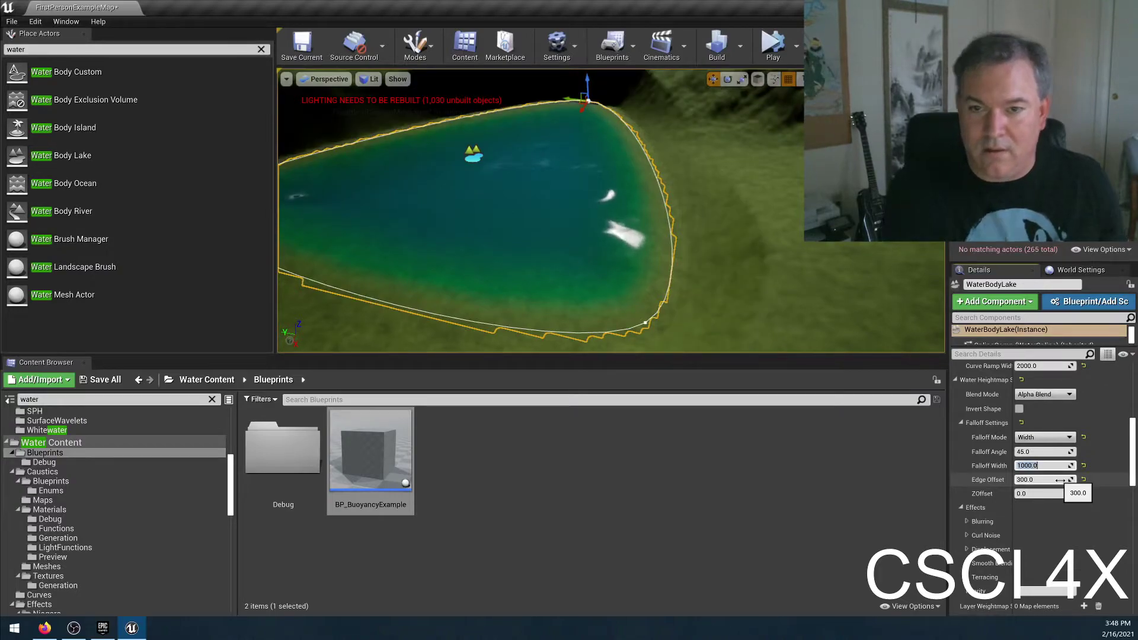
# Step: Set the lake's Edge Offset to 200 and check the surrounding shoreline
pyautogui.moveTo(682, 237); pyautogui.dragTo(638, 228, button='right')
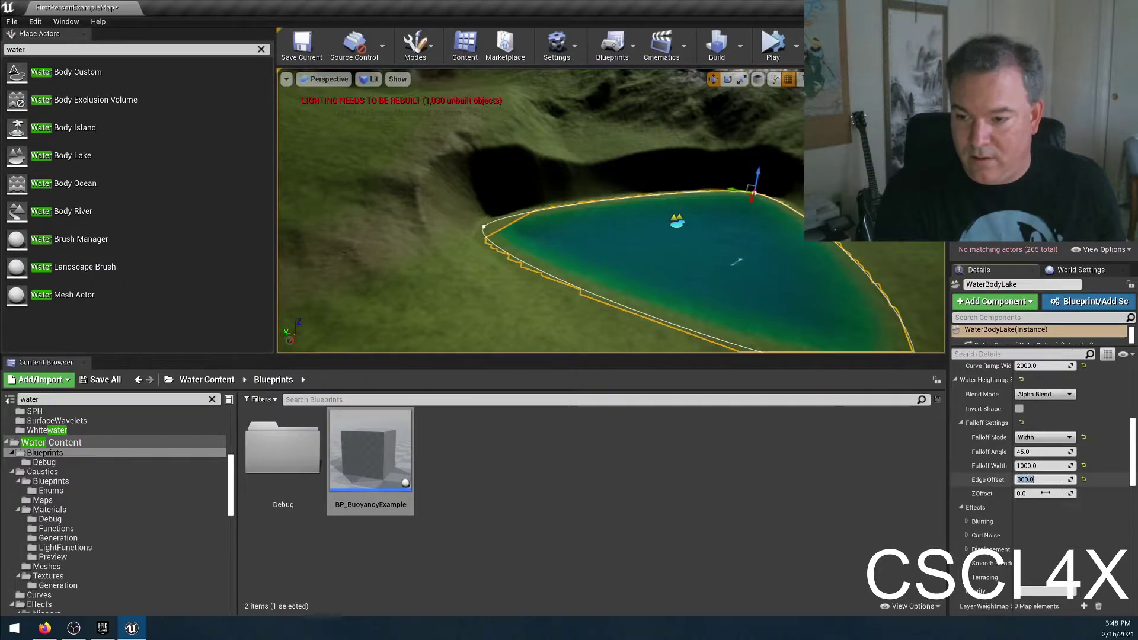
pyautogui.write('00')
pyautogui.press('Return')
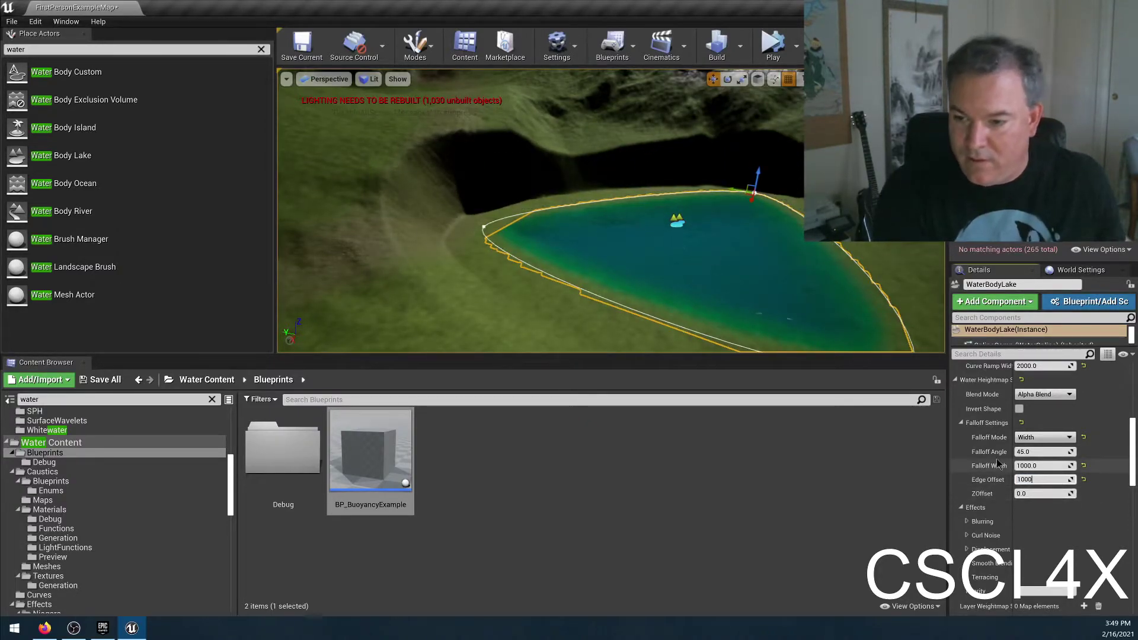
pyautogui.click(1032, 479)
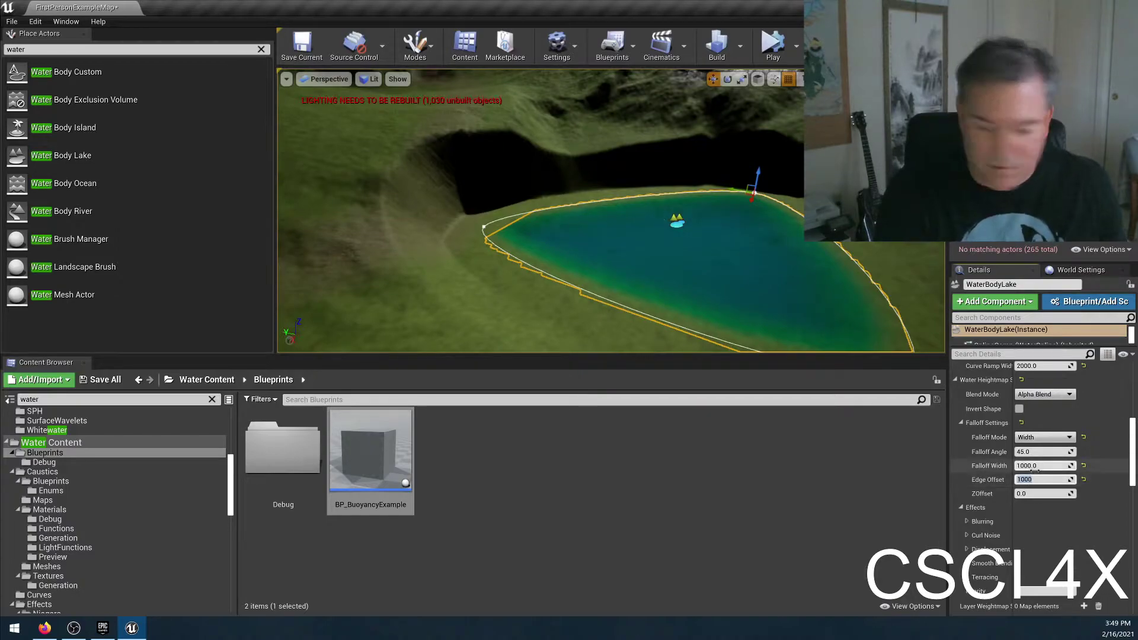
pyautogui.press('Return')
pyautogui.moveTo(696, 212); pyautogui.dragTo(756, 212, button='right')
pyautogui.moveTo(611, 211); pyautogui.dragTo(741, 190, button='right')
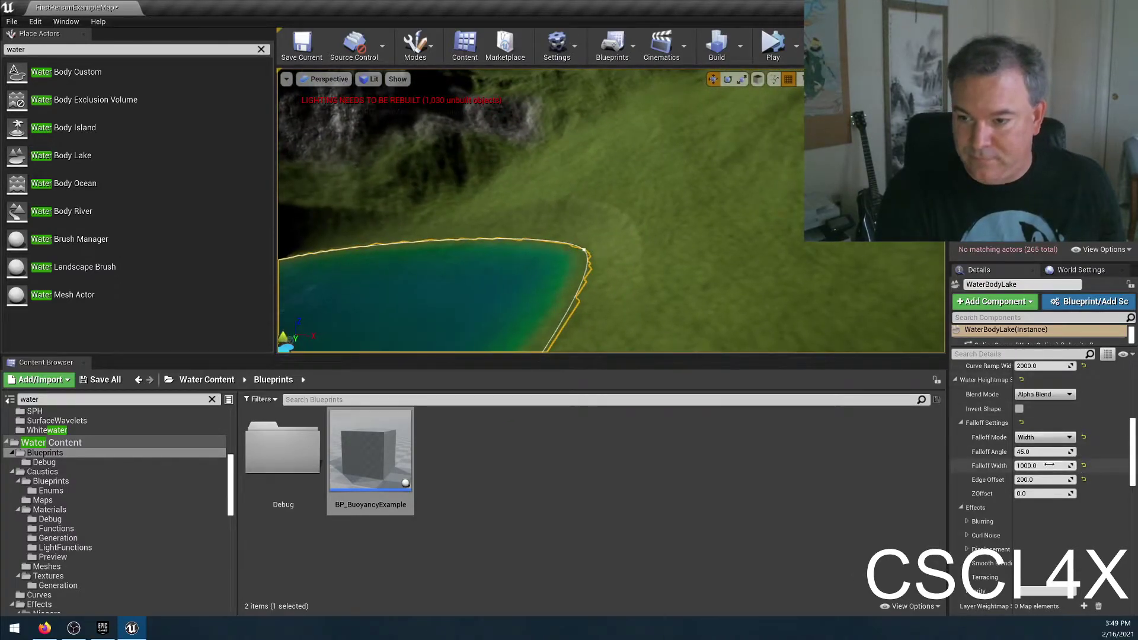
# Step: Set the lake's Falloff Angle to 15 and its Falloff Width to 2000
pyautogui.moveTo(742, 259); pyautogui.dragTo(480, 230, button='right')
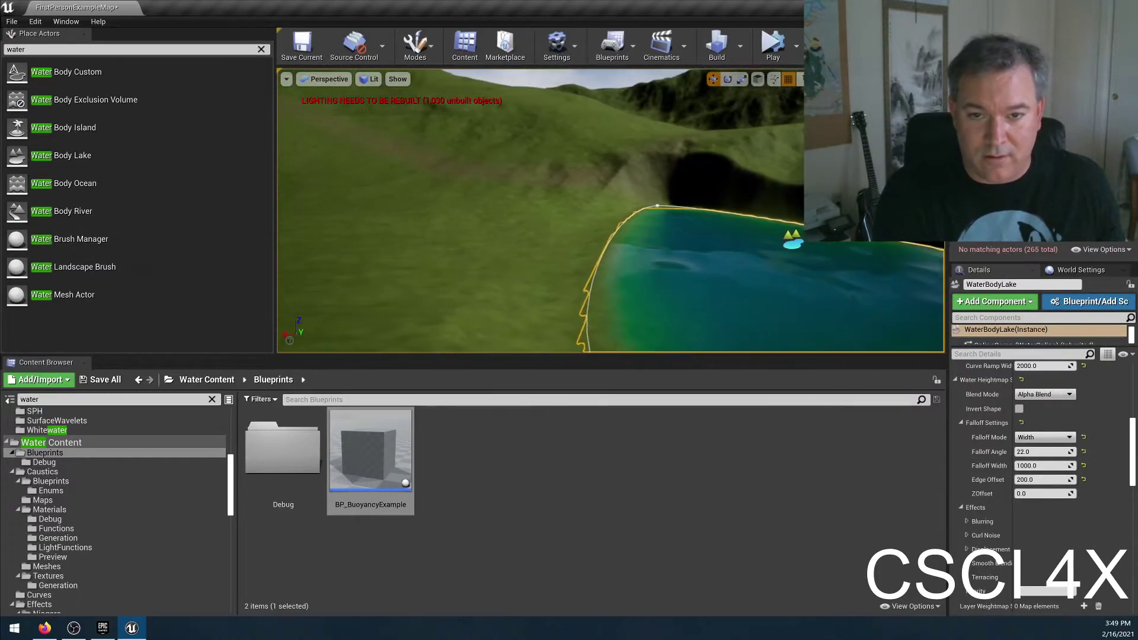
pyautogui.moveTo(733, 216); pyautogui.dragTo(731, 217, button='right')
pyautogui.click(1043, 452)
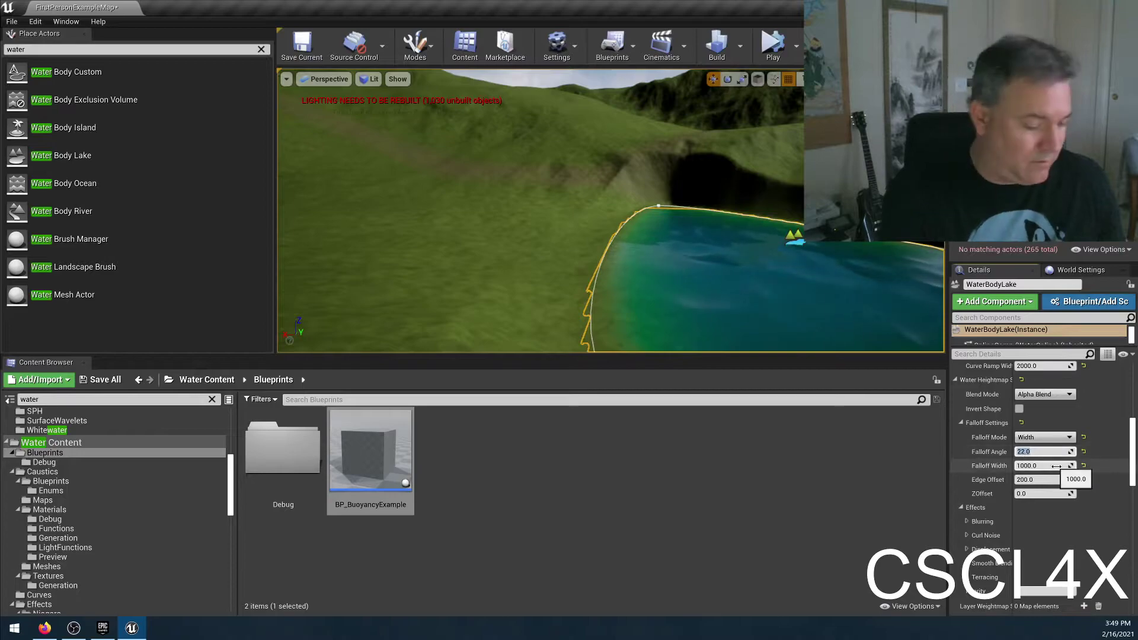
pyautogui.press('Return')
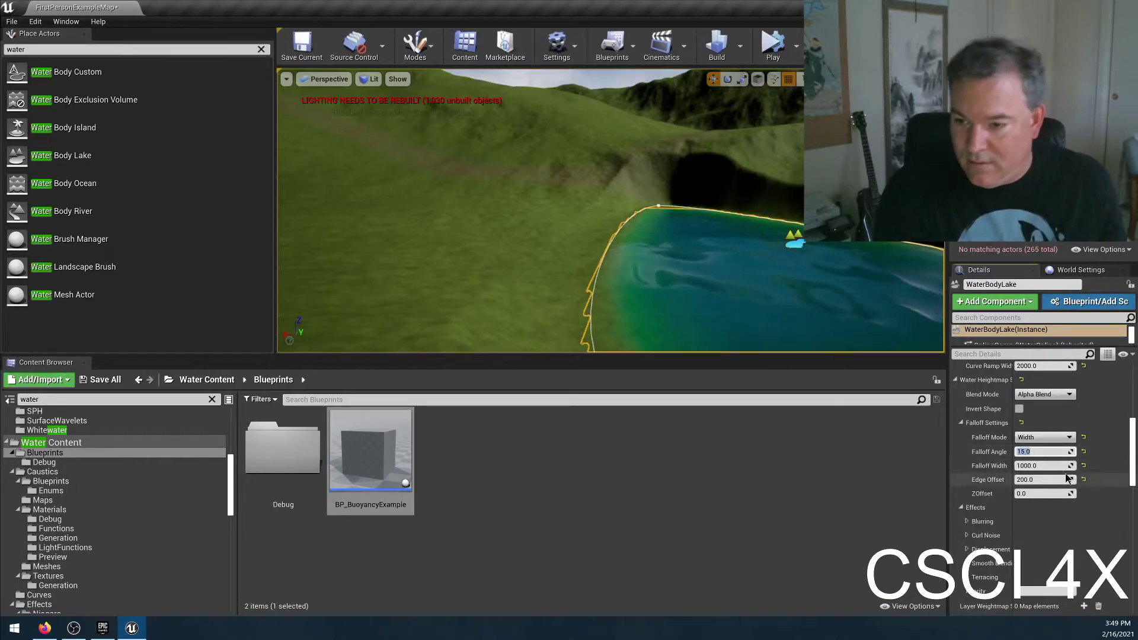
pyautogui.click(1034, 466)
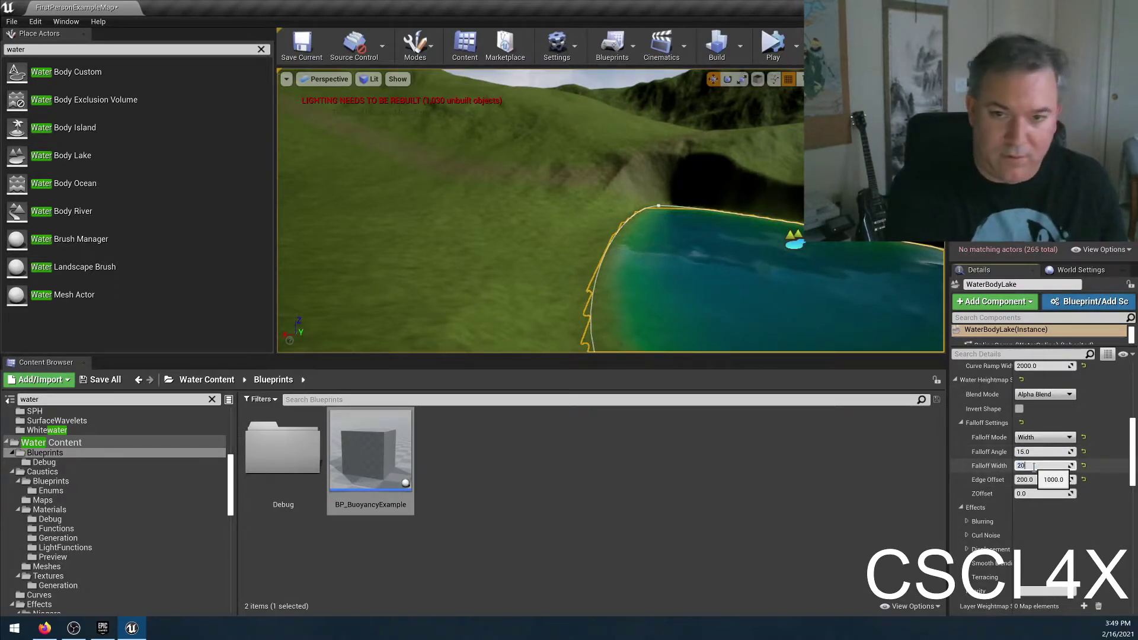
pyautogui.write('2000')
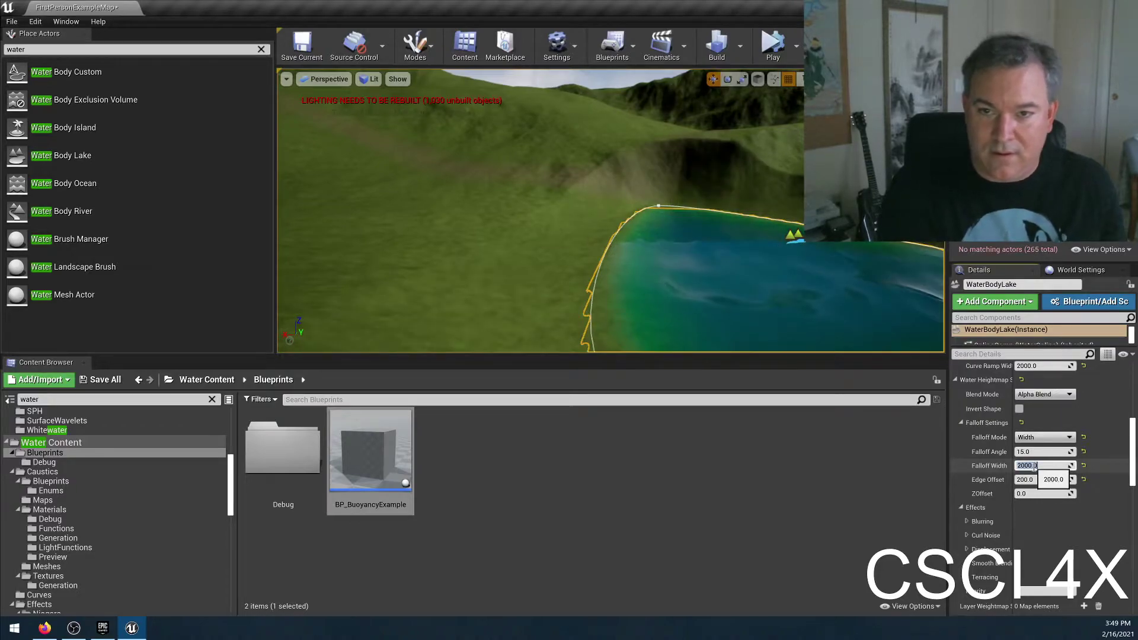
pyautogui.press('Return')
# Step: Try Edge Offset values of 0 and 500 for the lake, then set it to 100
pyautogui.moveTo(711, 284); pyautogui.dragTo(836, 276, button='right')
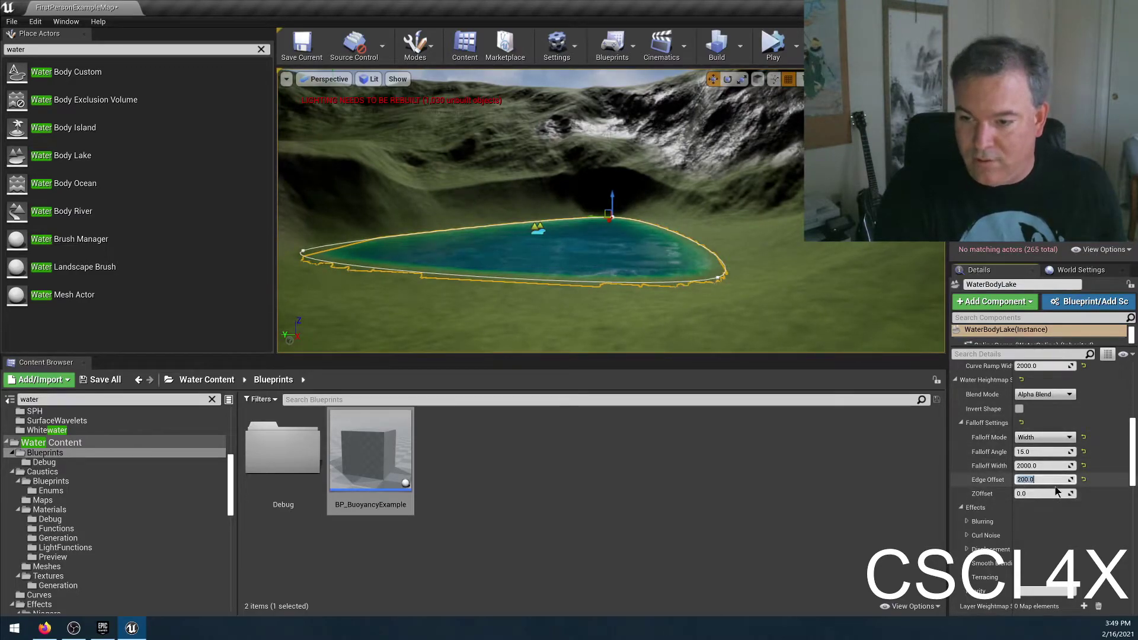
pyautogui.write('0')
pyautogui.press('Return')
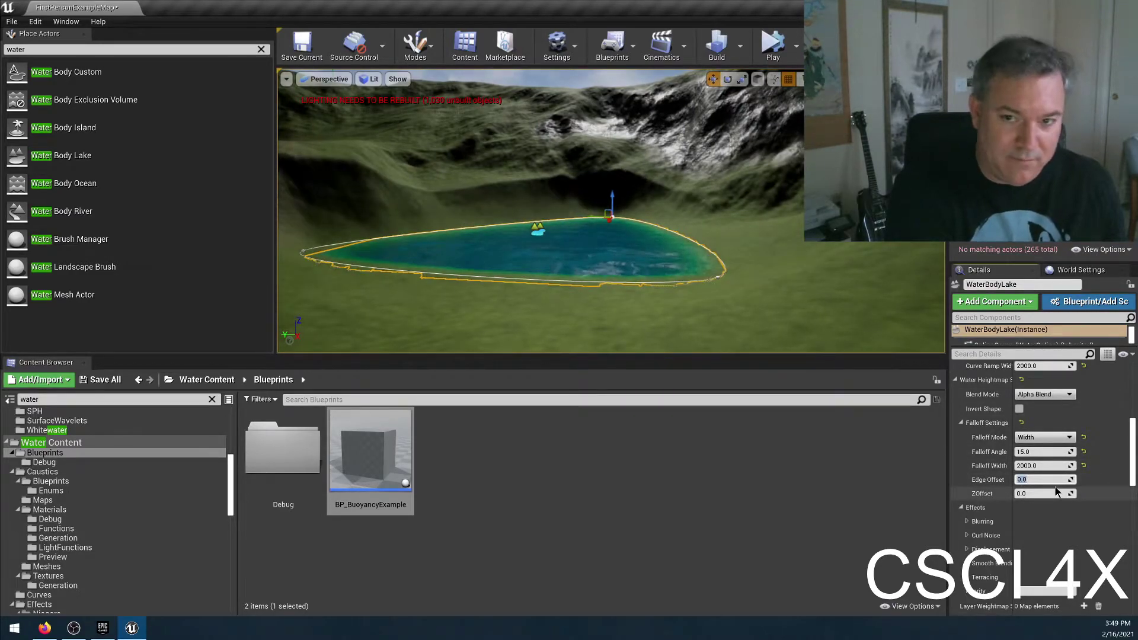
pyautogui.press('Return')
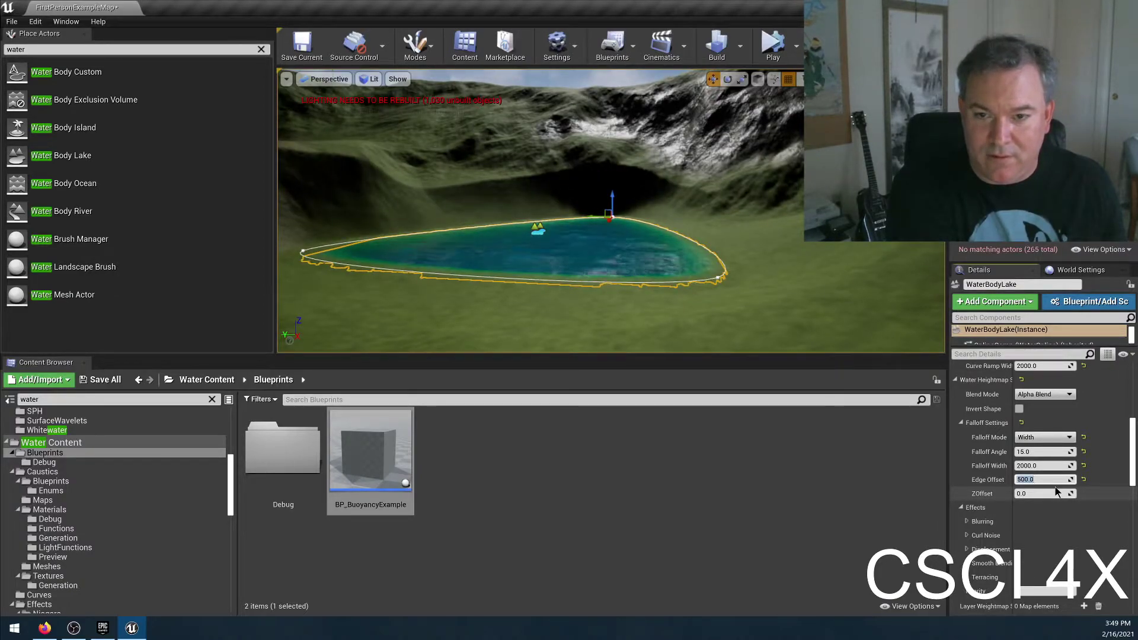
pyautogui.press('Return')
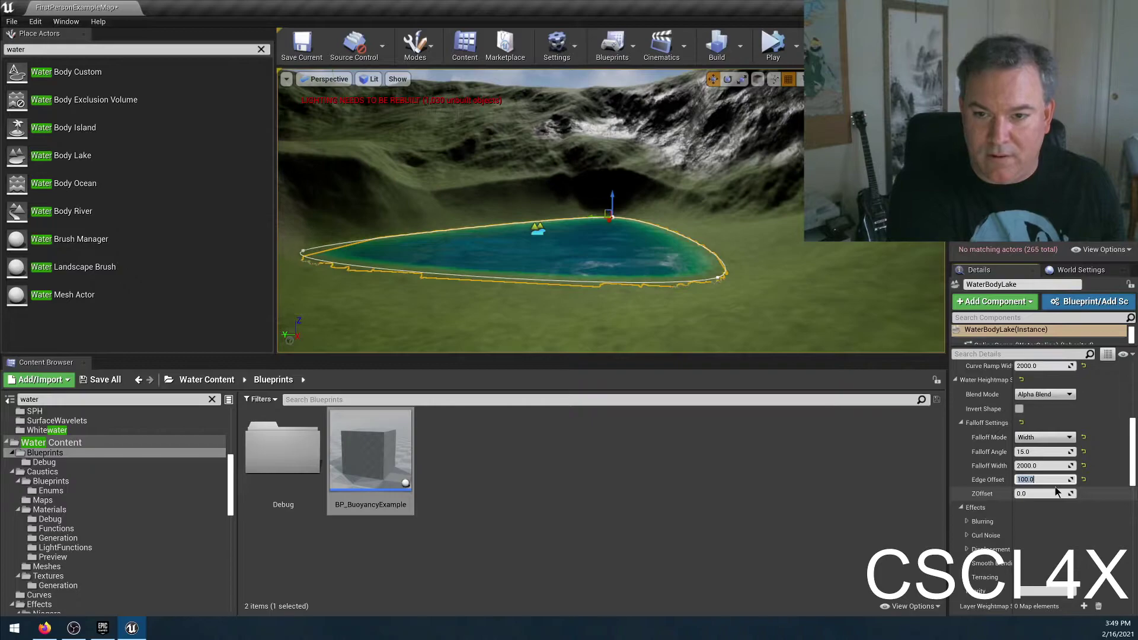
# Step: Set the ZOffset of the lake's falloff settings to 100 and check the shoreline
pyautogui.press('w')
pyautogui.moveTo(765, 274); pyautogui.dragTo(683, 239, button='right')
pyautogui.press('d')
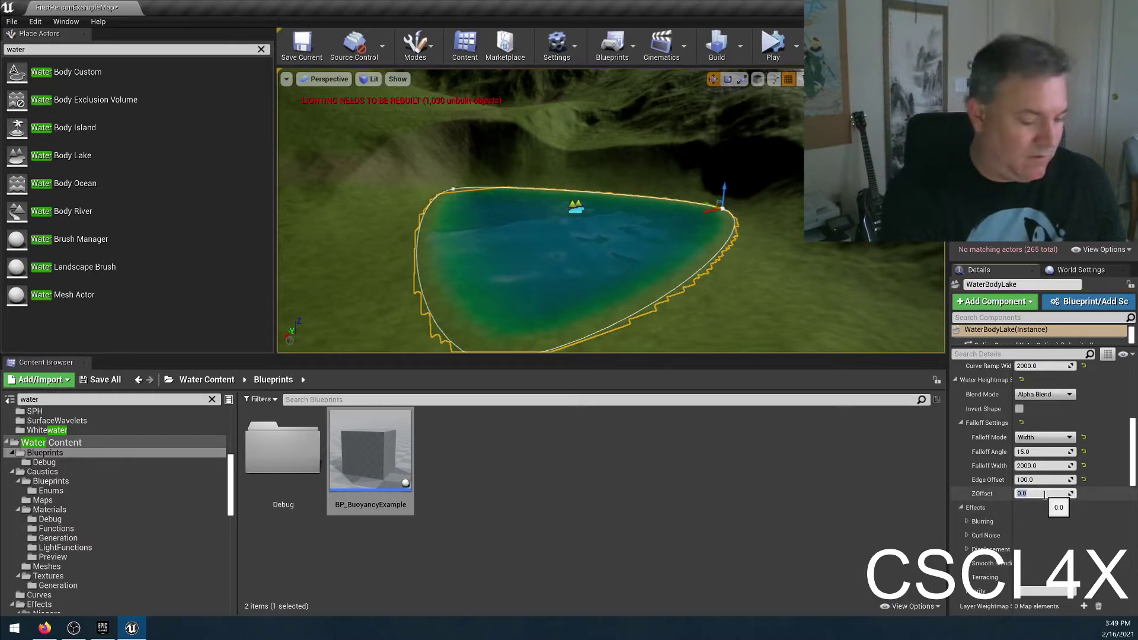
pyautogui.write('0')
pyautogui.press('Return')
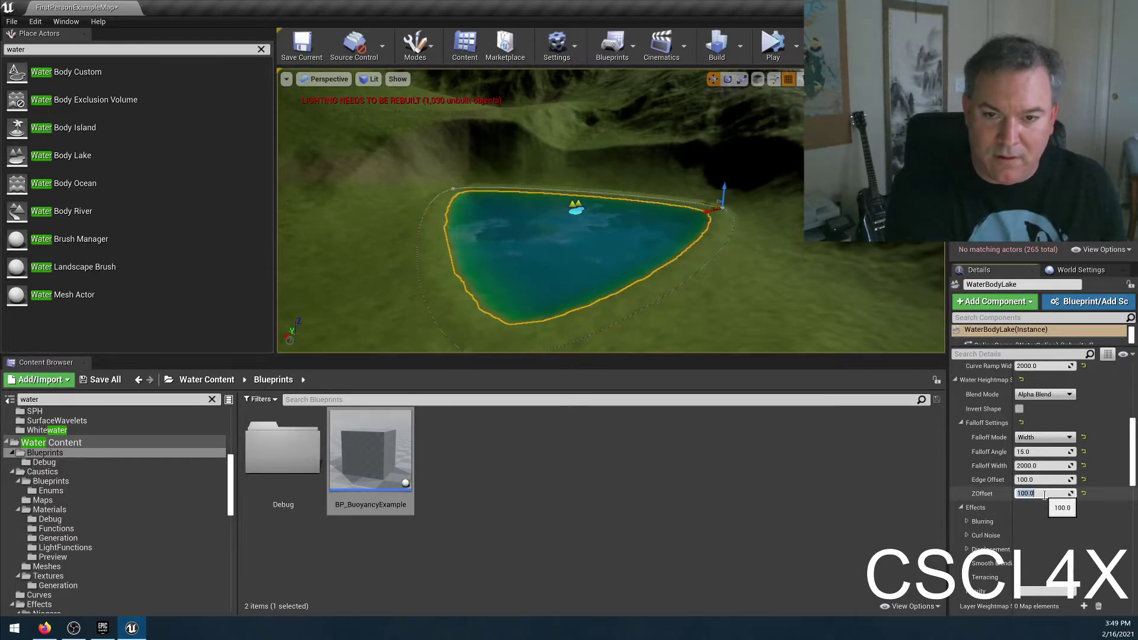
pyautogui.moveTo(747, 279); pyautogui.dragTo(617, 296, button='right')
pyautogui.moveTo(593, 238); pyautogui.dragTo(705, 208, button='right')
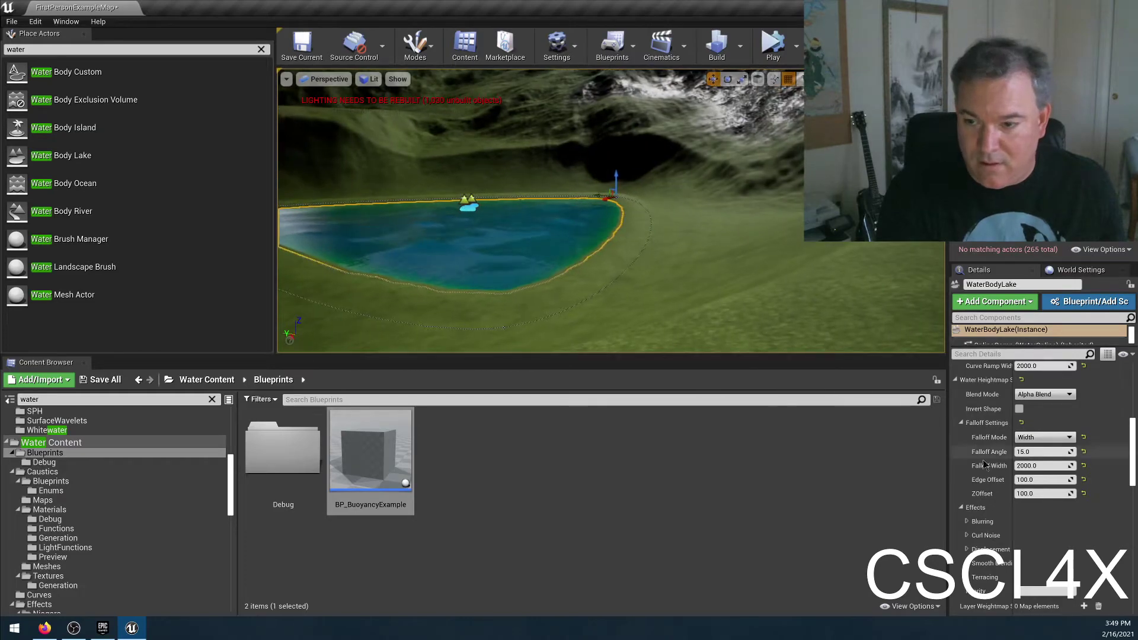
# Step: Set the ZOffset of the lake's falloff settings to -100 and check the shoreline
pyautogui.click(1038, 494)
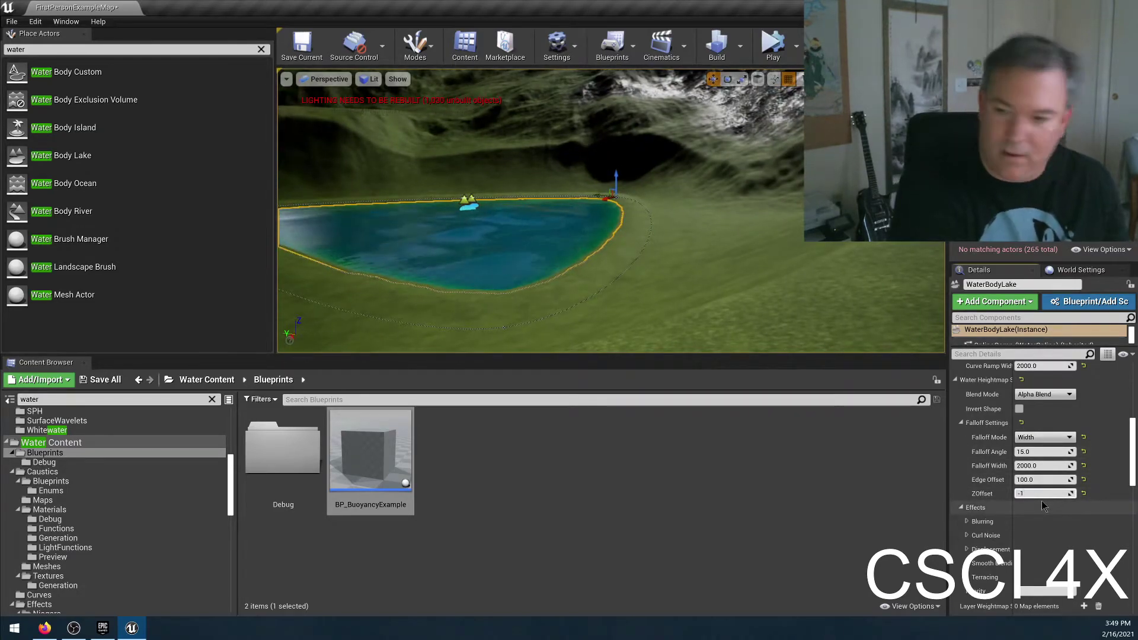
pyautogui.write('-100')
pyautogui.press('Return')
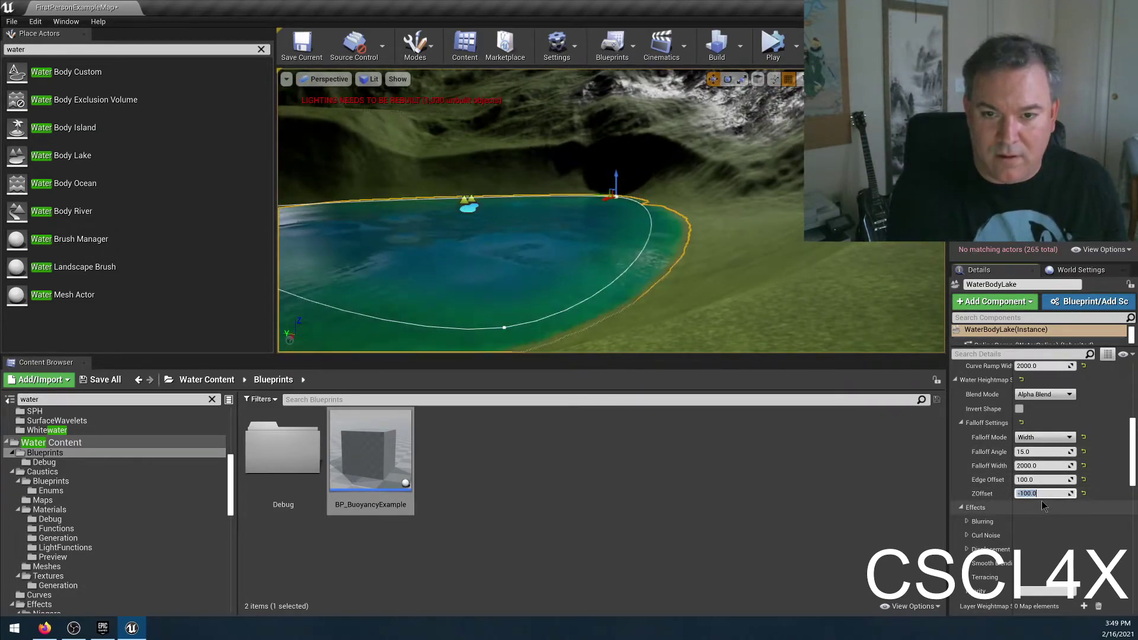
pyautogui.moveTo(510, 219)
pyautogui.mouseDown(button='right')
pyautogui.moveTo(558, 234)
pyautogui.moveTo(510, 219)
pyautogui.mouseUp(button='right')
pyautogui.moveTo(583, 197); pyautogui.dragTo(614, 204, button='right')
pyautogui.moveTo(522, 267); pyautogui.dragTo(482, 247, button='right')
# Step: Place a Water Body River on the grassy slope beside the dark rocky peak and inspect its course
pyautogui.moveTo(55, 218); pyautogui.dragTo(561, 300)
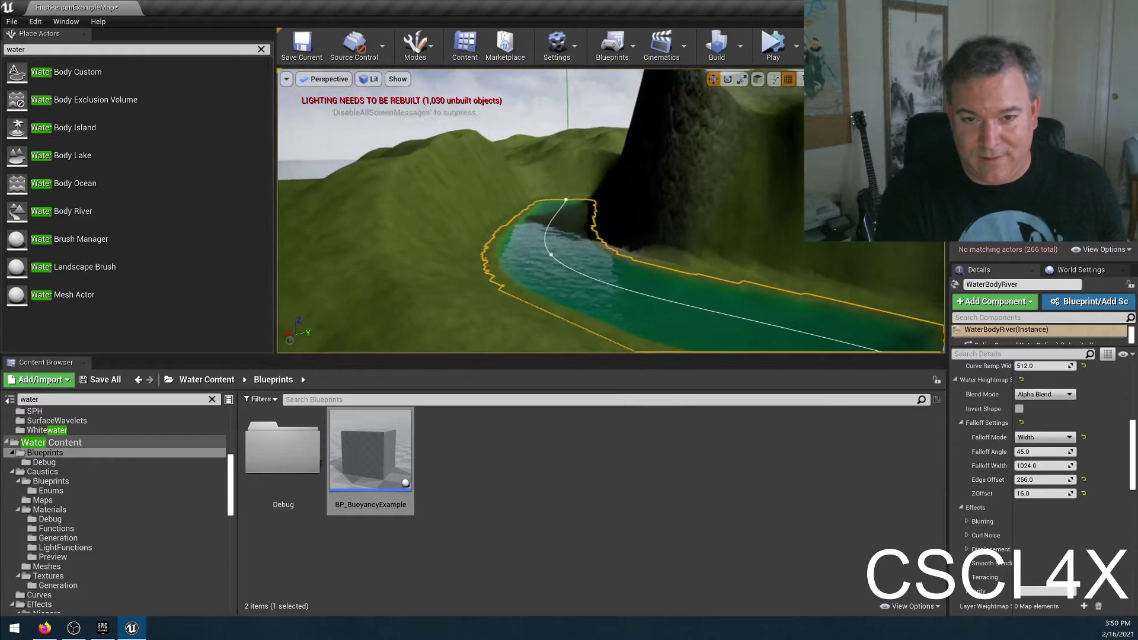
pyautogui.moveTo(611, 210); pyautogui.dragTo(658, 190, button='right')
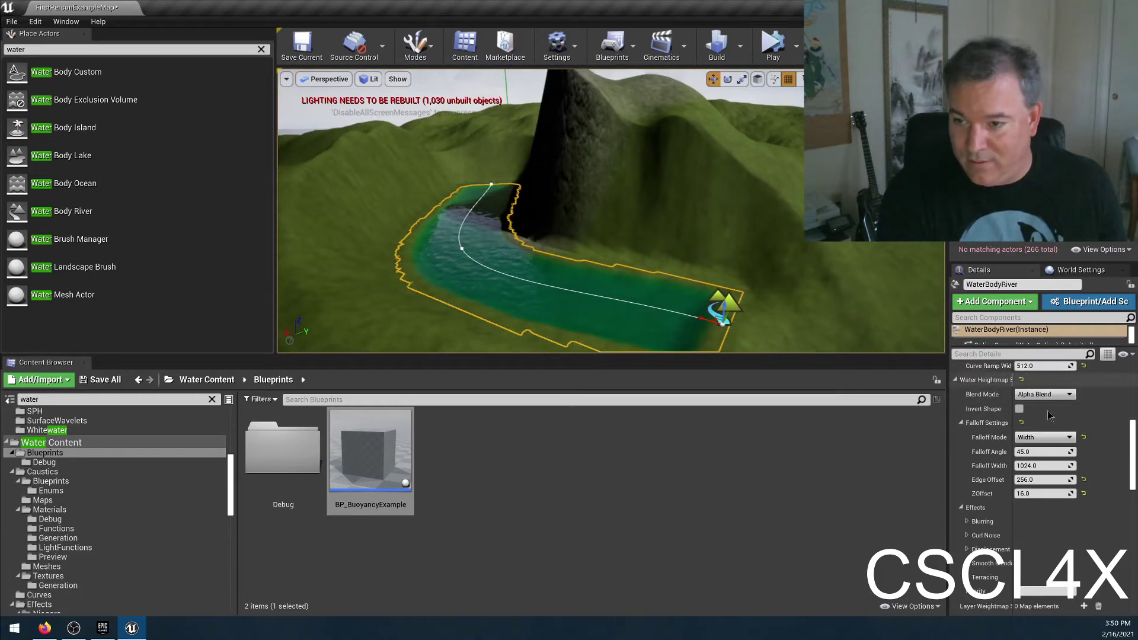
pyautogui.scroll(5, 1039, 409)
pyautogui.scroll(2, 1069, 459)
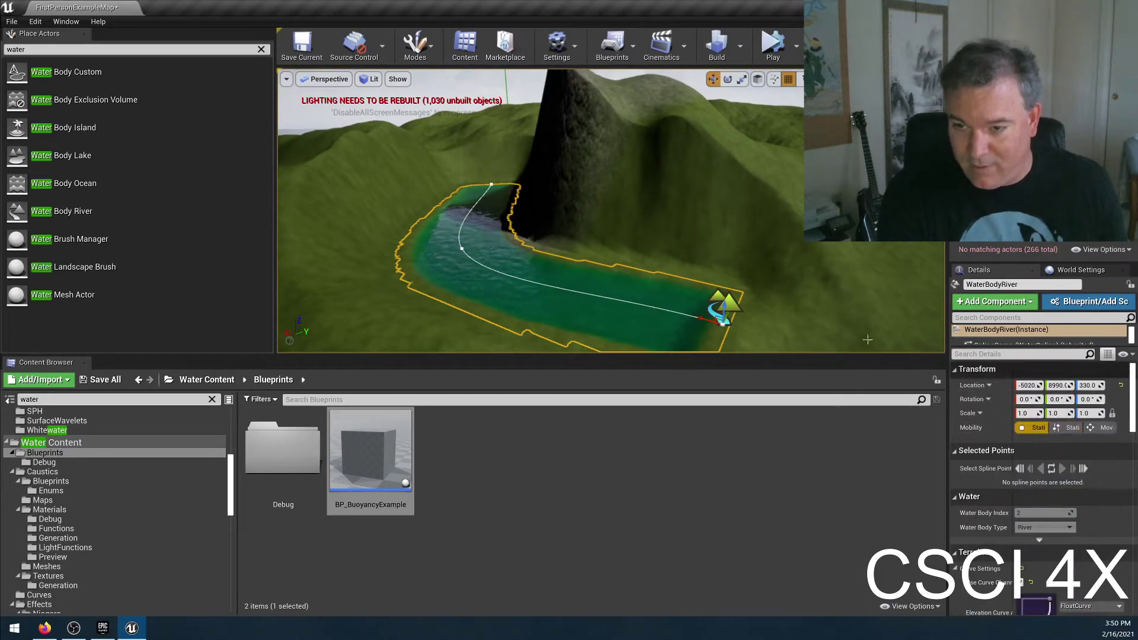
pyautogui.moveTo(591, 309); pyautogui.dragTo(504, 371, button='right')
pyautogui.press('w')
pyautogui.moveTo(504, 332); pyautogui.dragTo(676, 258, button='right')
pyautogui.press('s')
pyautogui.moveTo(552, 277); pyautogui.dragTo(552, 277, button='right')
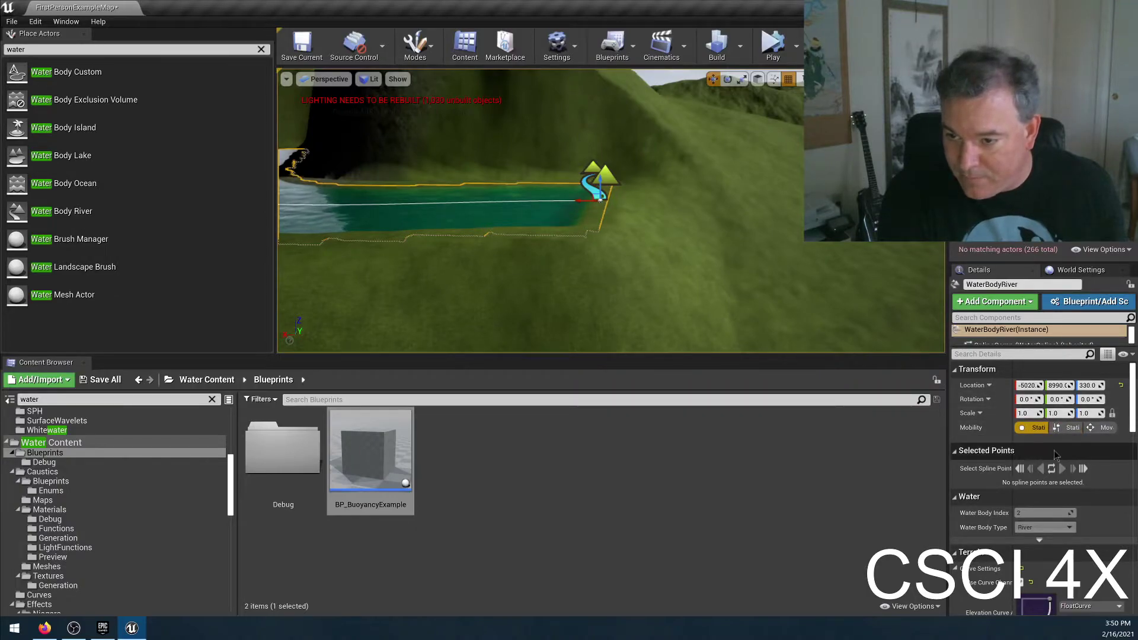
# Step: Raise the river's first spline point and shift it along Y, to about X 335, Y 2890, Z 2667
pyautogui.click(1052, 468)
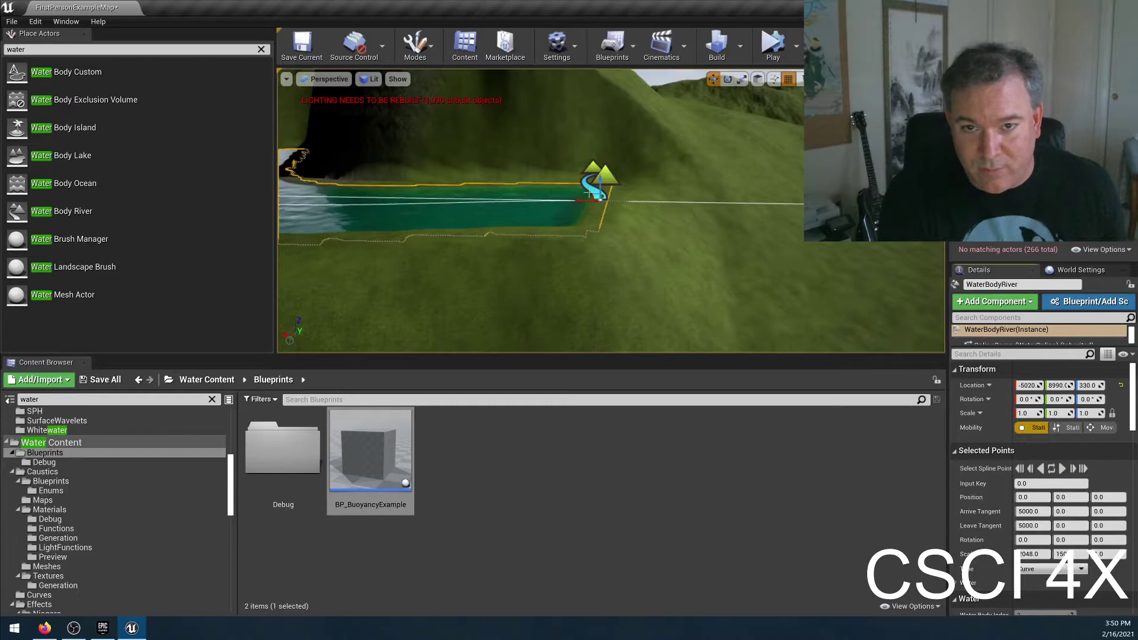
pyautogui.moveTo(599, 184); pyautogui.dragTo(585, 88)
pyautogui.moveTo(586, 88); pyautogui.dragTo(605, 194, button='right')
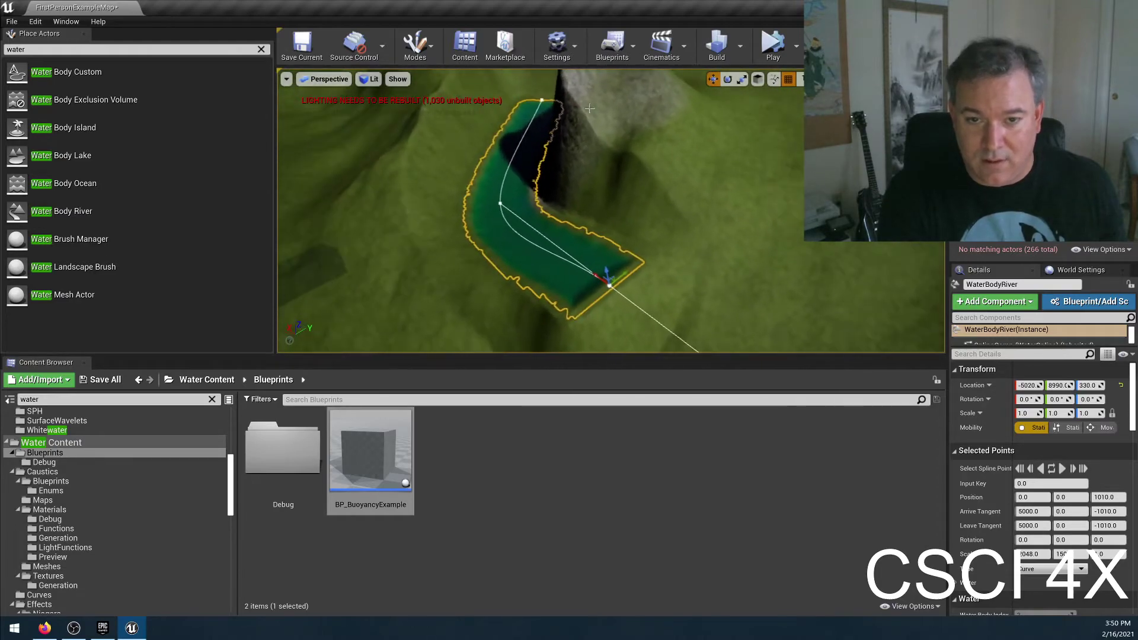
pyautogui.moveTo(606, 271); pyautogui.dragTo(681, 153)
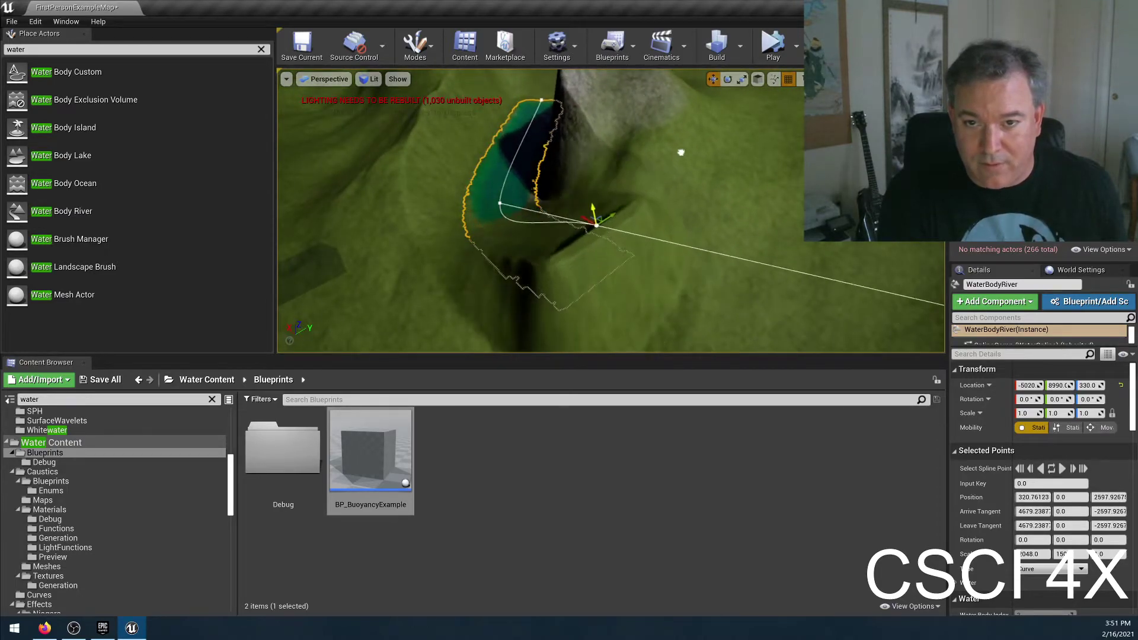
pyautogui.moveTo(616, 209); pyautogui.dragTo(704, 144)
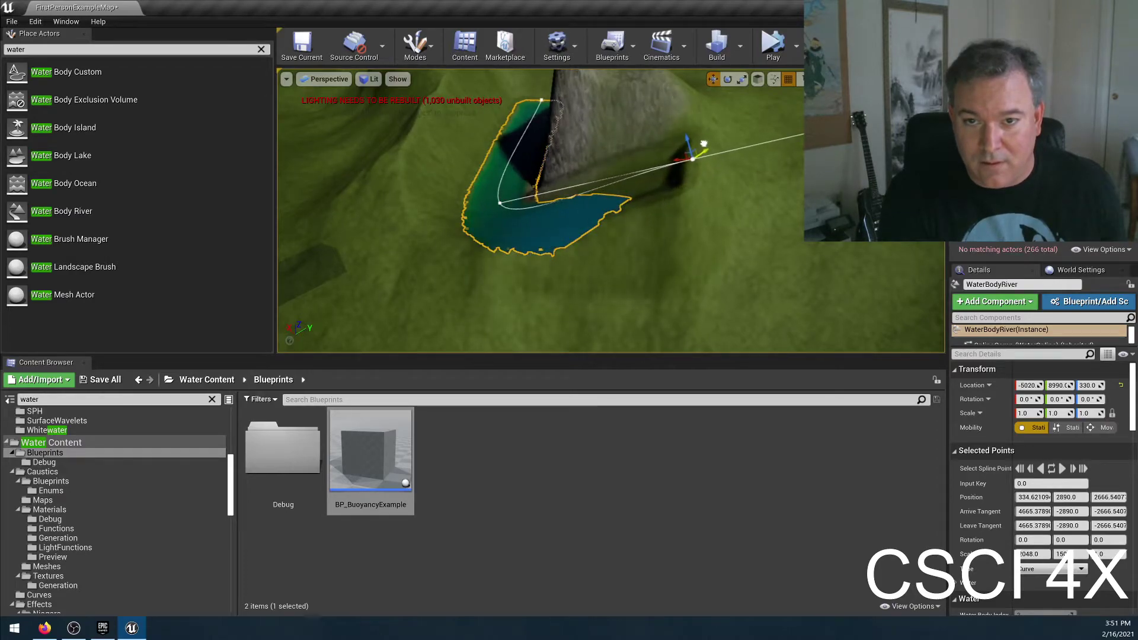
# Step: Move the river's second spline point to about -3339, -1820, 2301 and the third to about -8981, -4705, -4294
pyautogui.click(1062, 469)
pyautogui.moveTo(494, 196); pyautogui.dragTo(593, 350)
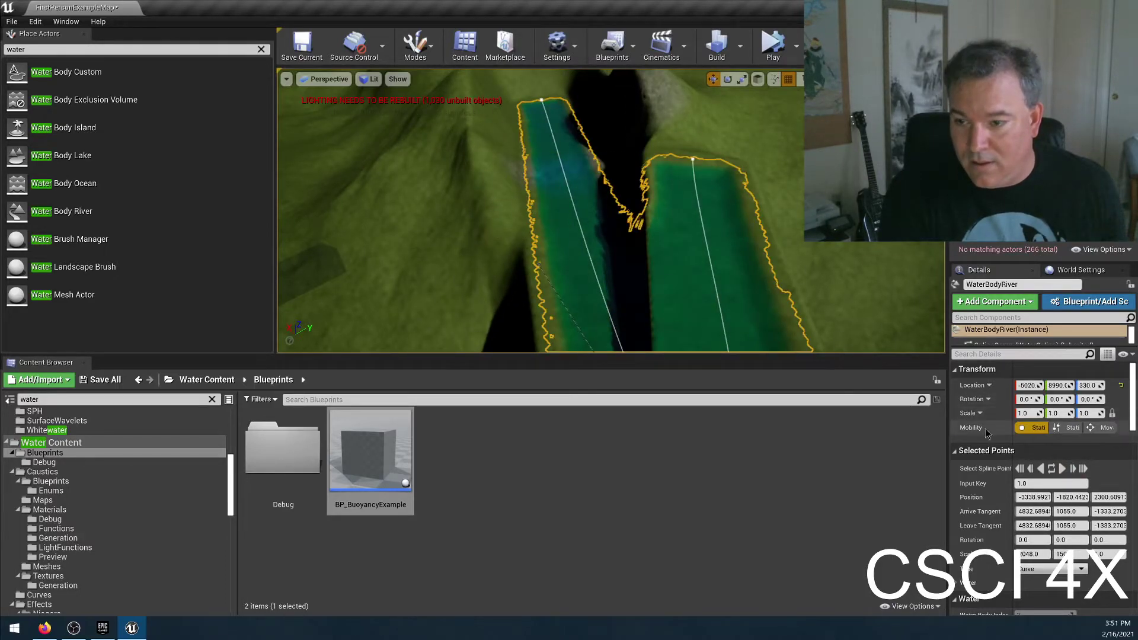
pyautogui.click(1063, 469)
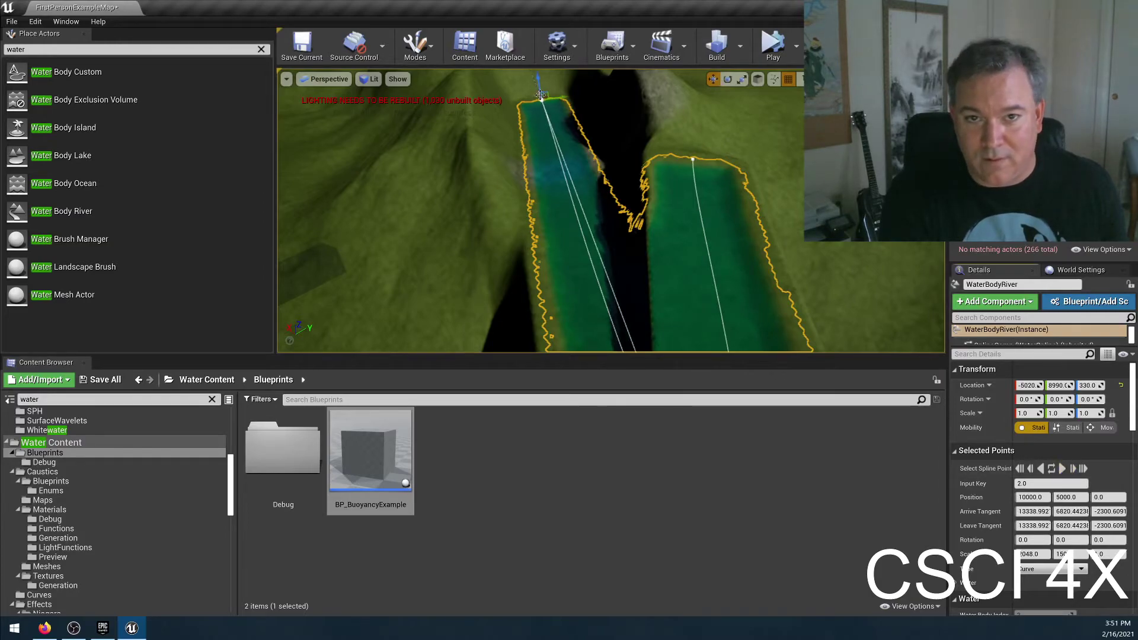
pyautogui.moveTo(537, 95); pyautogui.dragTo(481, 100, button='right')
pyautogui.moveTo(467, 151); pyautogui.dragTo(924, 296)
pyautogui.moveTo(698, 207); pyautogui.dragTo(671, 190, button='right')
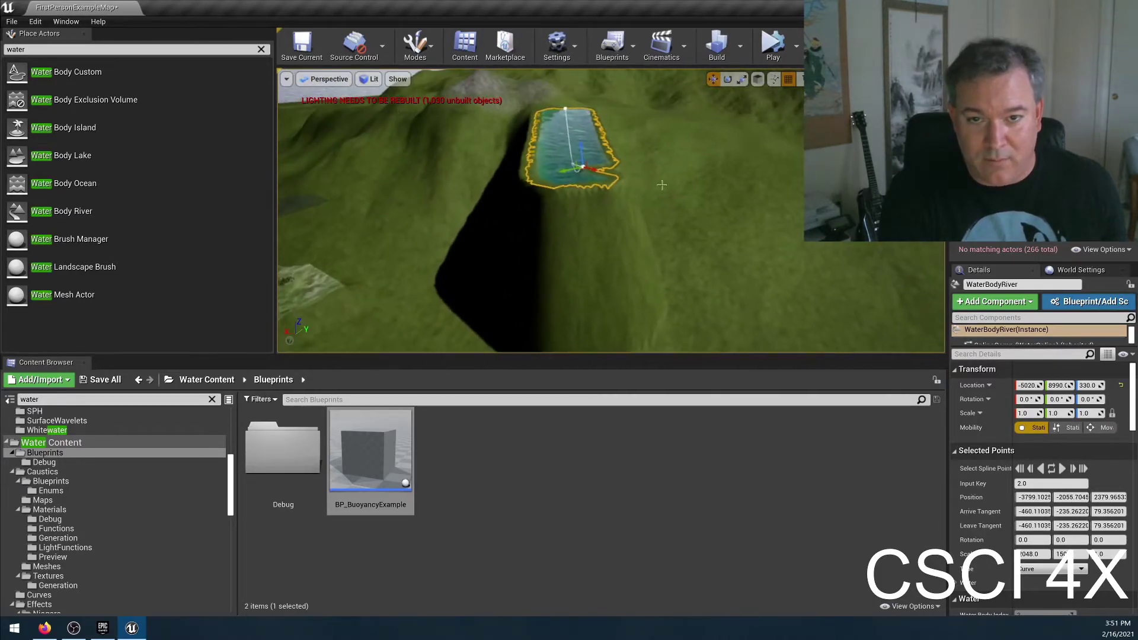
pyautogui.moveTo(582, 168); pyautogui.dragTo(765, 350)
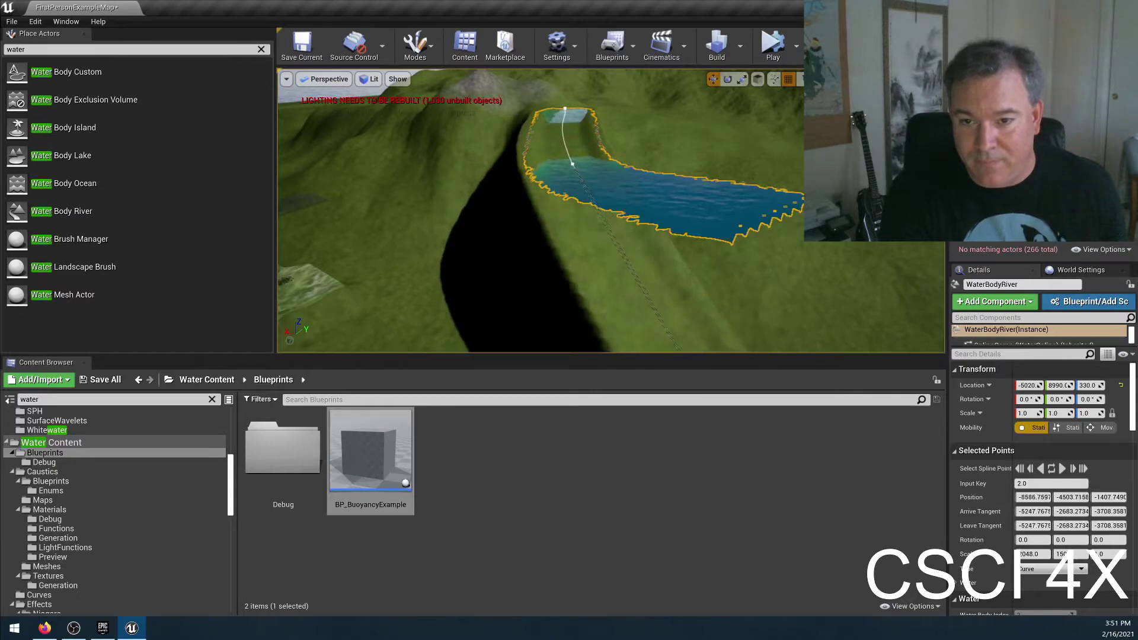
pyautogui.moveTo(678, 349); pyautogui.dragTo(655, 348)
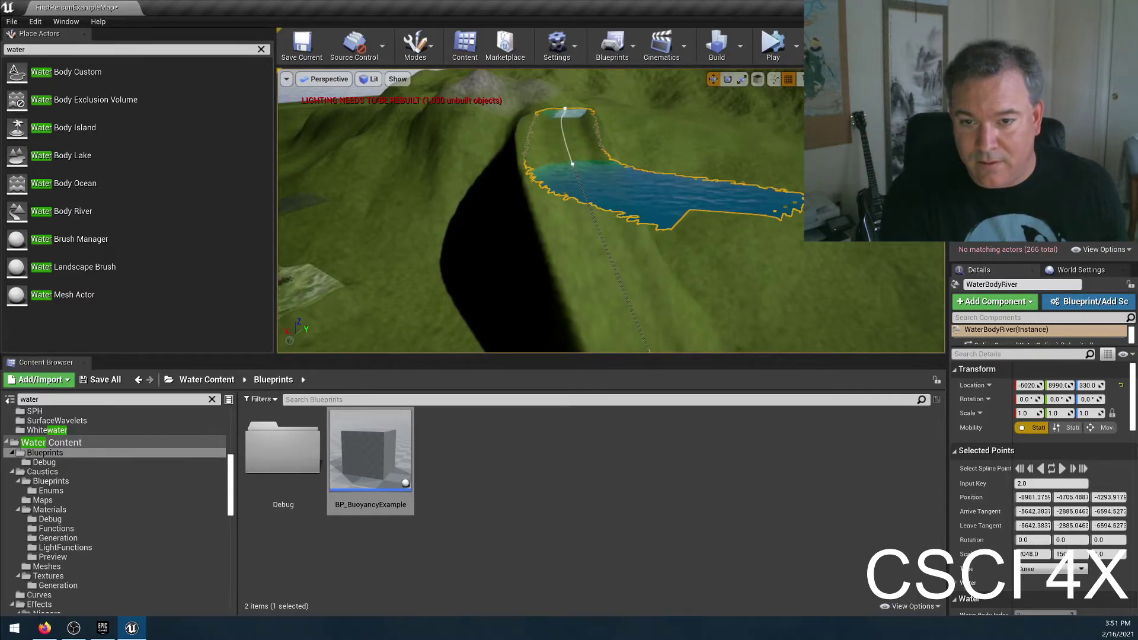
# Step: Lower the river's first spline point and move it toward the rock, to about X 945, Y 3673, Z 1639
pyautogui.moveTo(552, 297); pyautogui.dragTo(391, 291, button='right')
pyautogui.press('w')
pyautogui.press('d')
pyautogui.moveTo(569, 255); pyautogui.dragTo(534, 301, button='right')
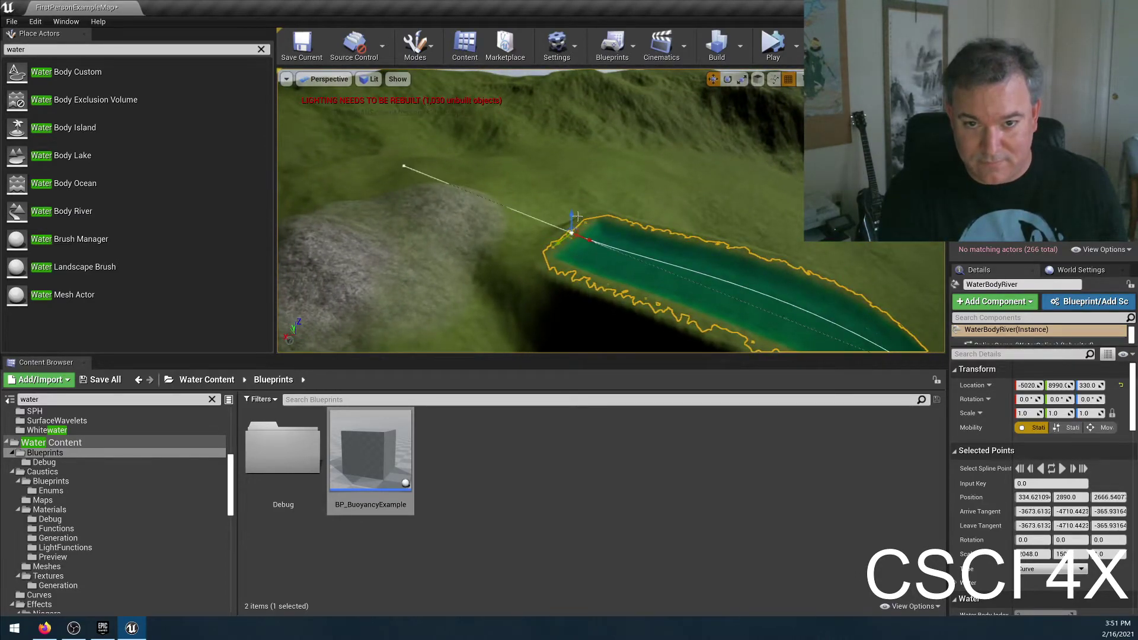
pyautogui.moveTo(572, 214); pyautogui.dragTo(547, 265)
pyautogui.moveTo(547, 264); pyautogui.dragTo(584, 267, button='right')
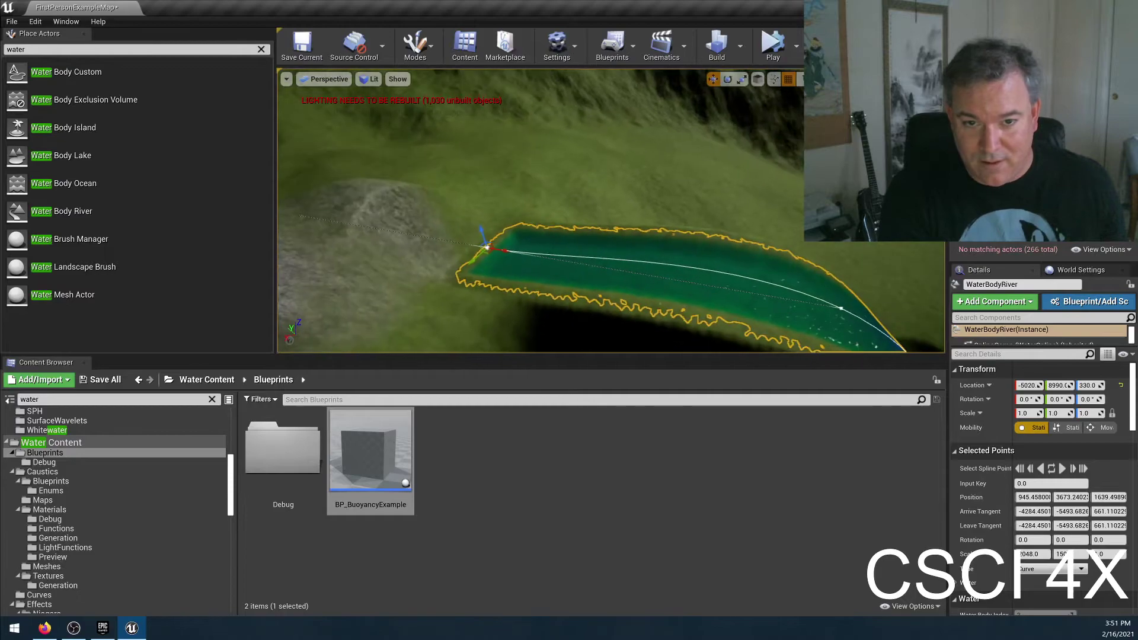
# Step: Set the water Depth of the river's first spline point to 300
pyautogui.scroll(-2, 963, 524)
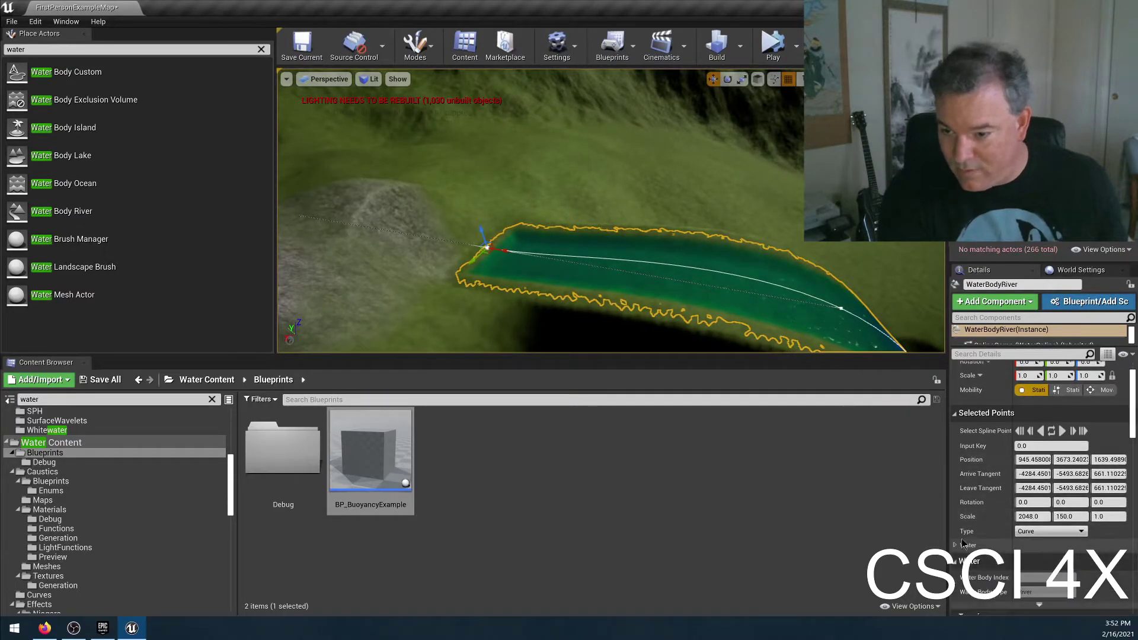
pyautogui.click(955, 544)
pyautogui.scroll(-2, 996, 537)
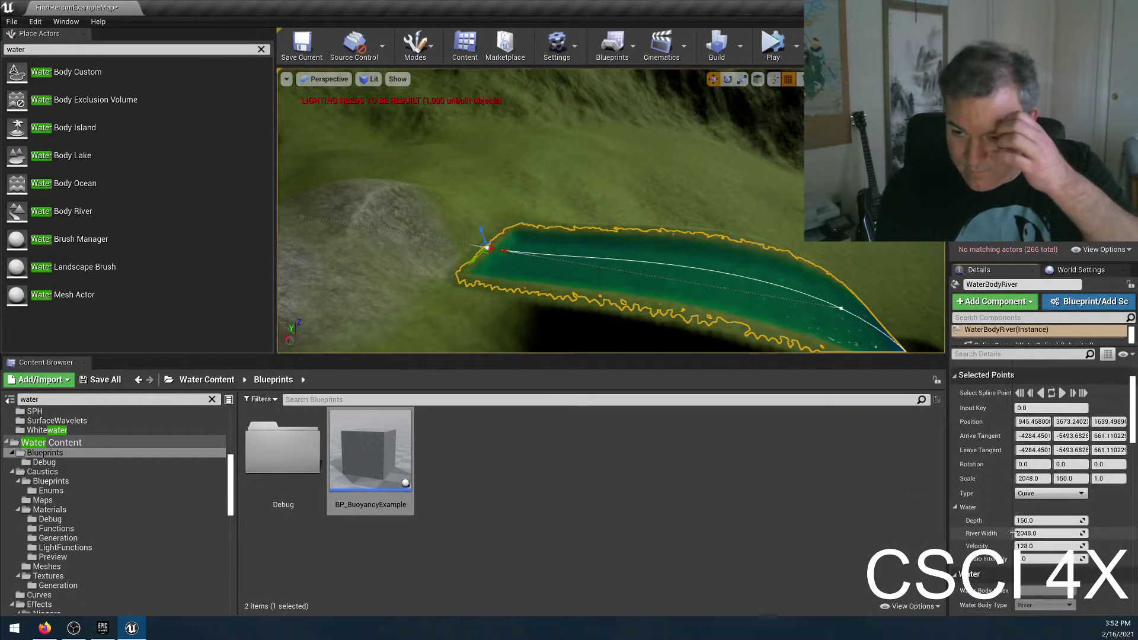
pyautogui.click(1043, 521)
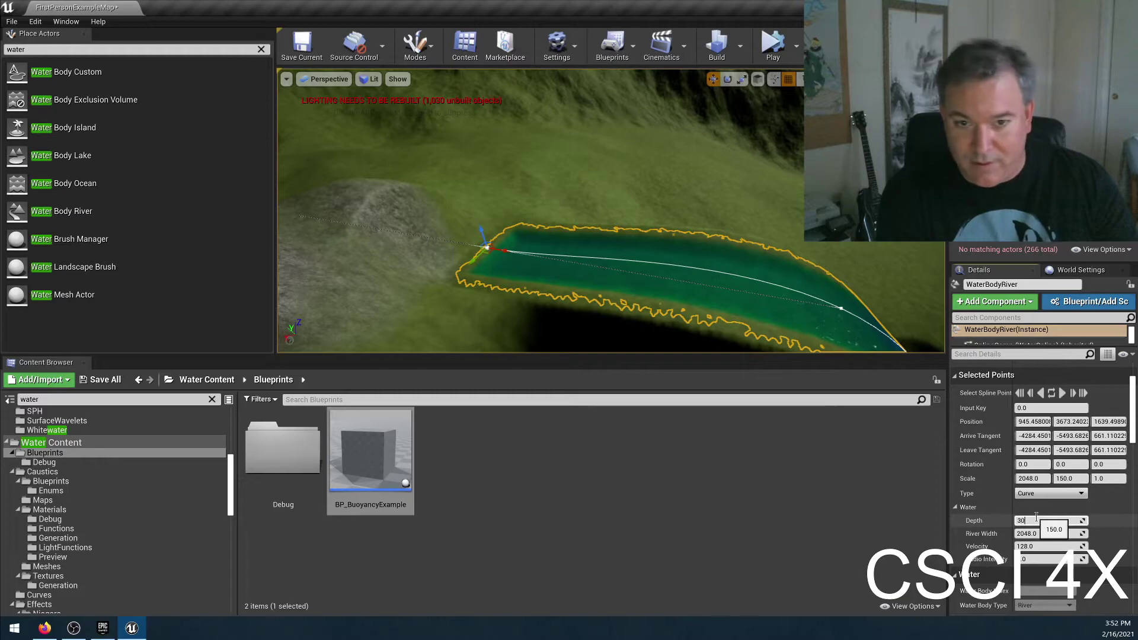
pyautogui.write('300')
pyautogui.press('Return')
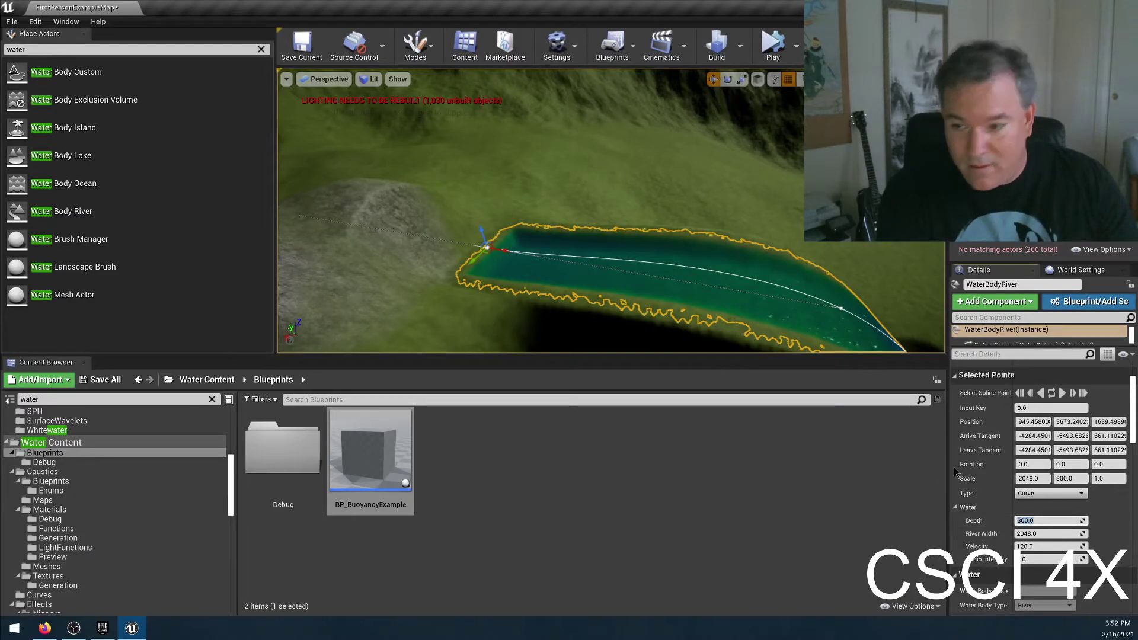
# Step: Change the Edge Offset in the river's terrain falloff settings and check the raised channel
pyautogui.scroll(-5, 1034, 525)
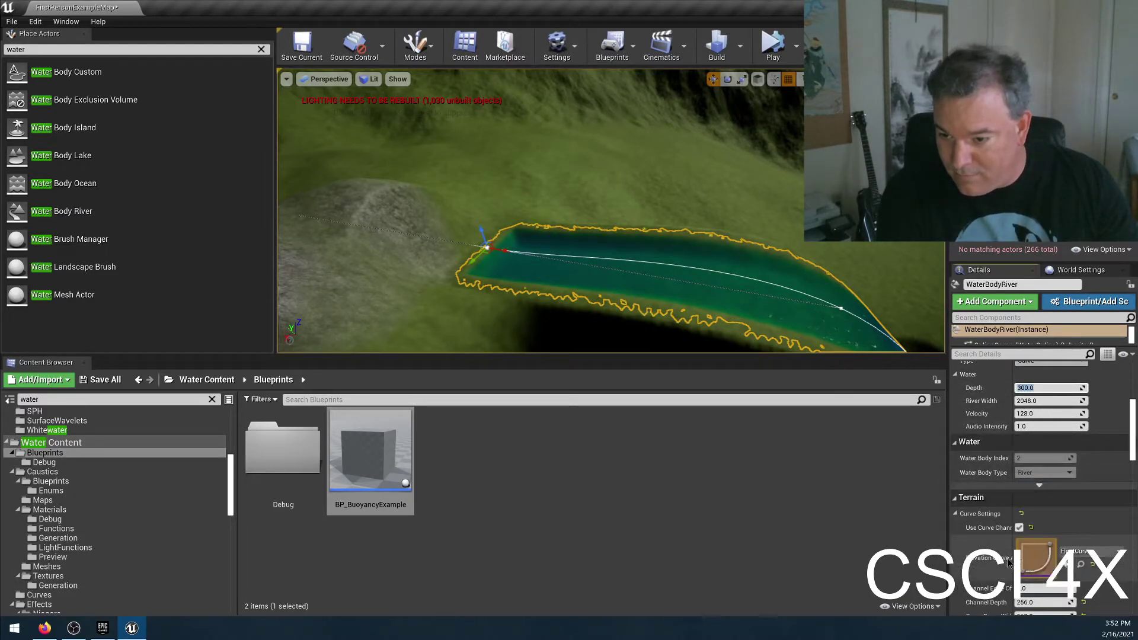
pyautogui.scroll(-6, 1033, 560)
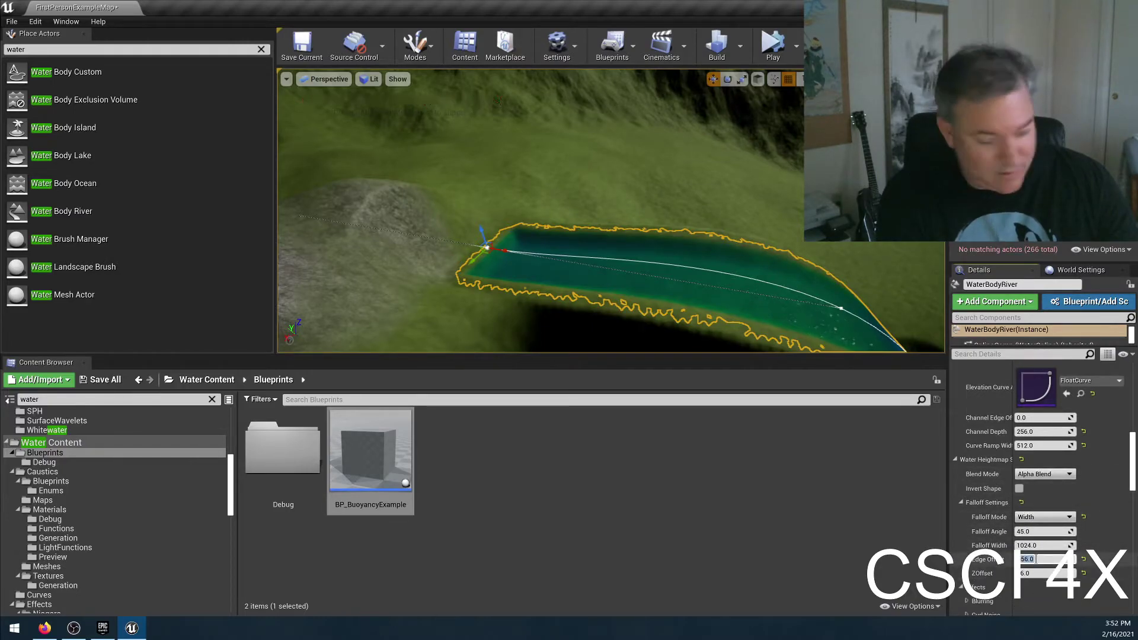
pyautogui.moveTo(741, 267); pyautogui.dragTo(805, 225, button='right')
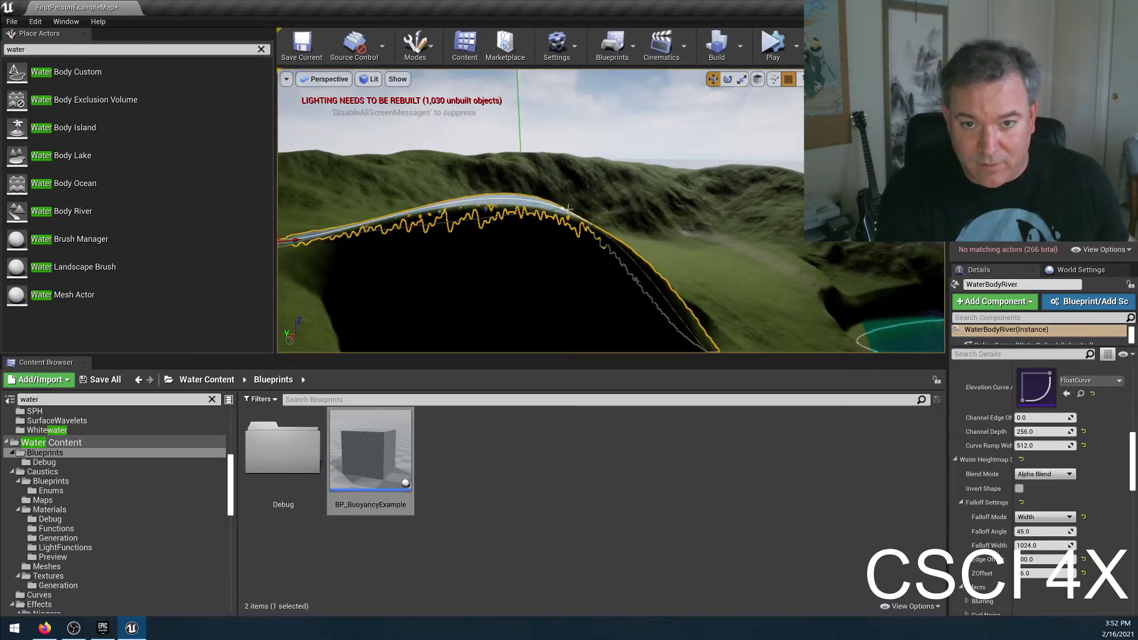
# Step: Lower the river's middle spline point toward the valley floor and shift it sideways to widen the bend
pyautogui.moveTo(572, 185); pyautogui.dragTo(523, 336)
pyautogui.moveTo(566, 255); pyautogui.dragTo(596, 291, button='right')
pyautogui.moveTo(492, 341); pyautogui.dragTo(506, 283, button='right')
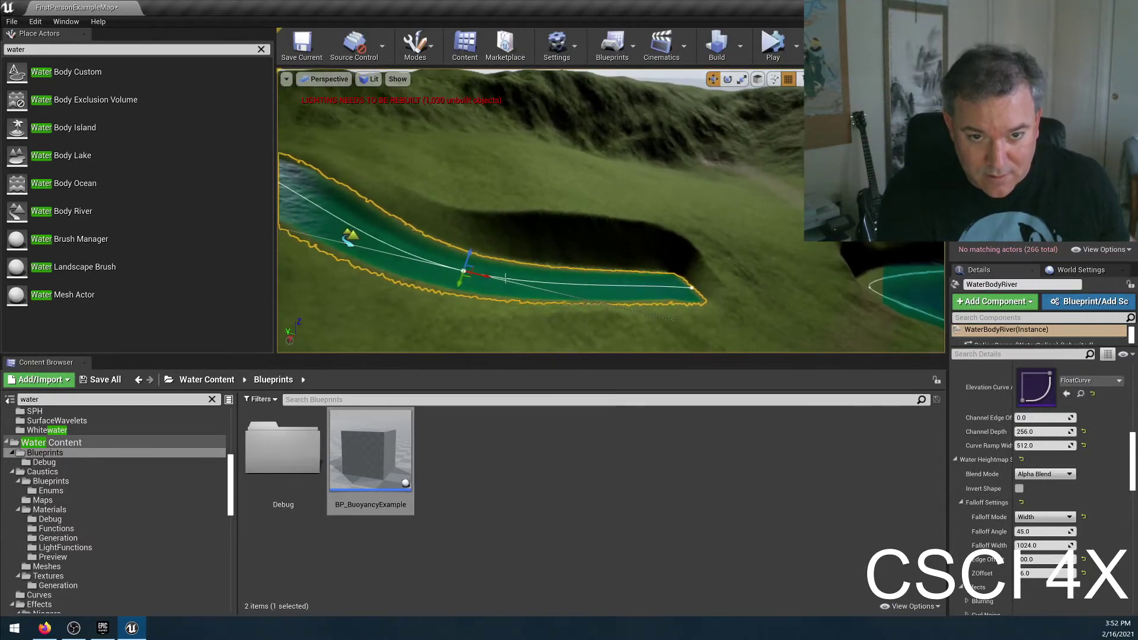
pyautogui.moveTo(469, 254)
pyautogui.mouseDown()
pyautogui.moveTo(489, 233)
pyautogui.moveTo(468, 266)
pyautogui.moveTo(483, 270)
pyautogui.mouseUp()
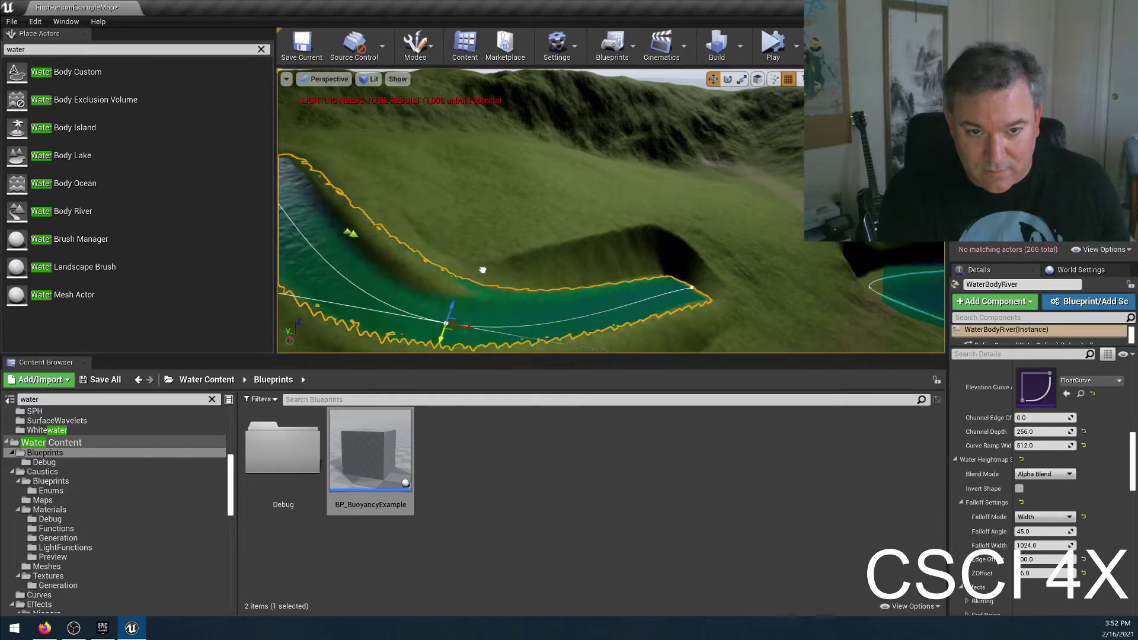
pyautogui.moveTo(499, 245); pyautogui.dragTo(472, 235, button='right')
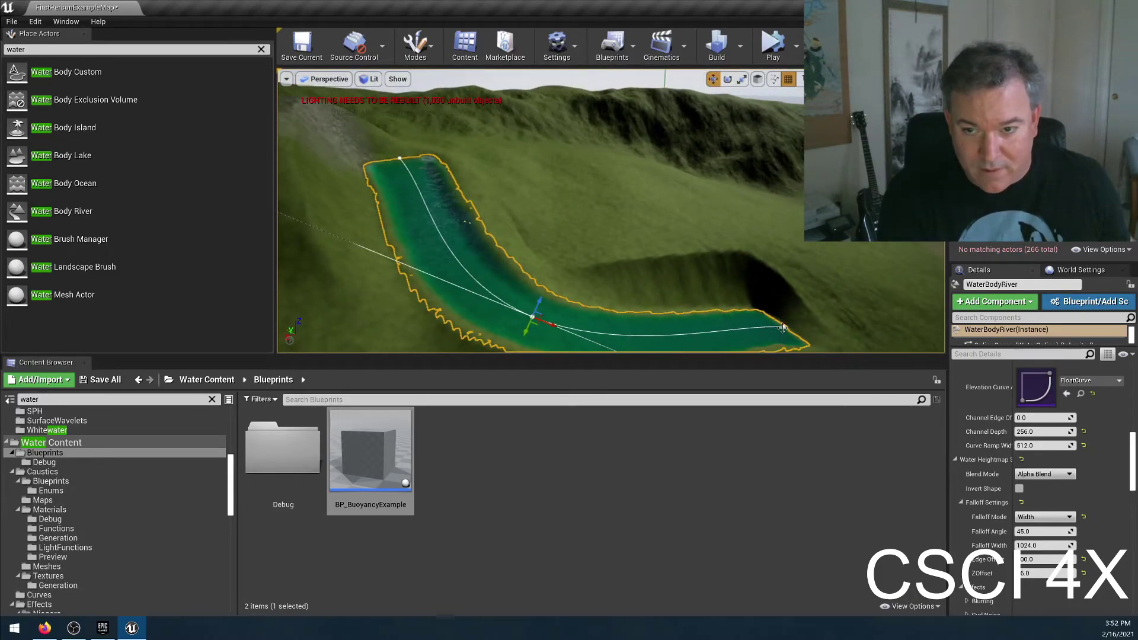
# Step: Raise the river's last spline point near the lake and adjust its position on the slope
pyautogui.moveTo(793, 309); pyautogui.dragTo(790, 274)
pyautogui.moveTo(698, 277); pyautogui.dragTo(677, 287, button='right')
pyautogui.moveTo(616, 292); pyautogui.dragTo(602, 315)
pyautogui.moveTo(546, 313); pyautogui.dragTo(640, 315, button='right')
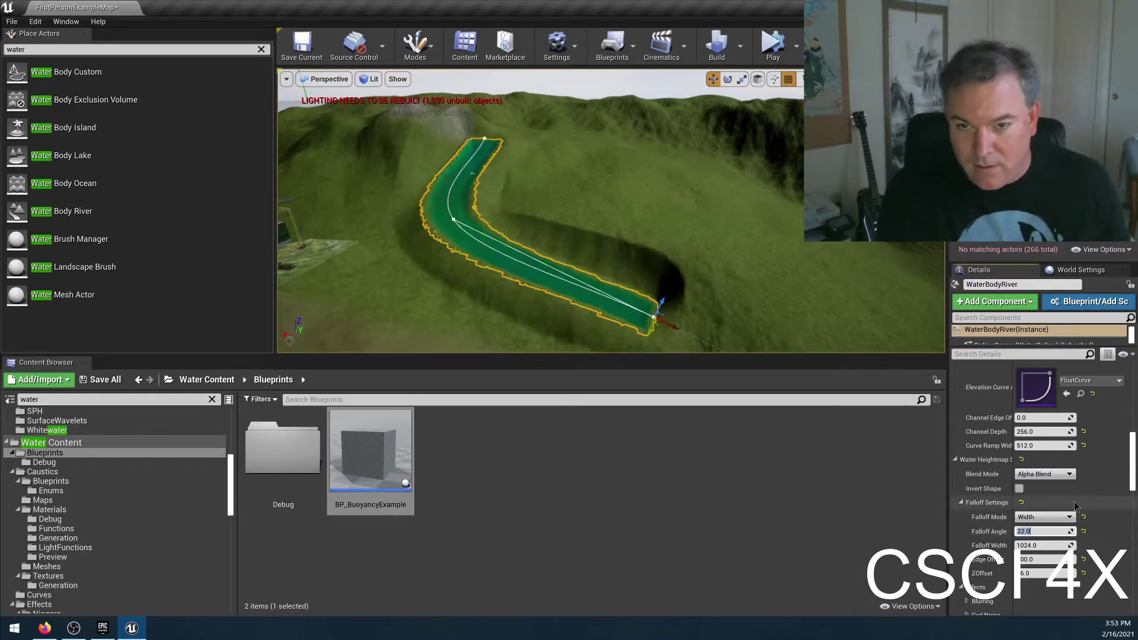
# Step: Try a Falloff Width of 0 for the river, then set it to 200
pyautogui.click(1041, 542)
pyautogui.write('0')
pyautogui.press('Return')
pyautogui.moveTo(629, 225); pyautogui.dragTo(558, 303, button='right')
pyautogui.moveTo(593, 207); pyautogui.dragTo(640, 202, button='right')
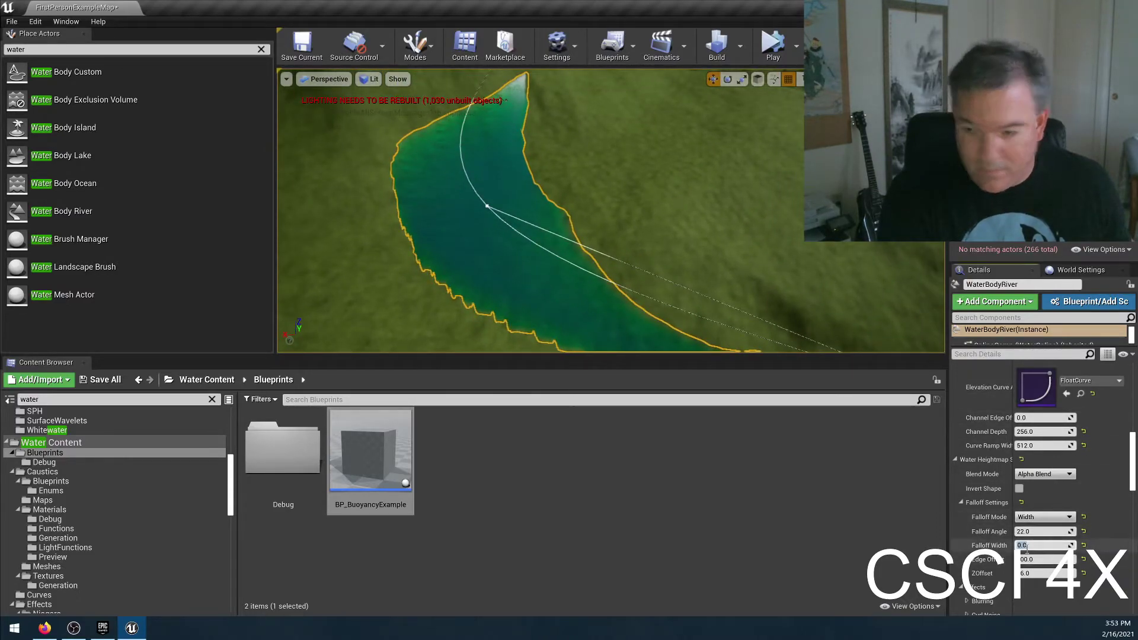
pyautogui.write('0')
pyautogui.press('Return')
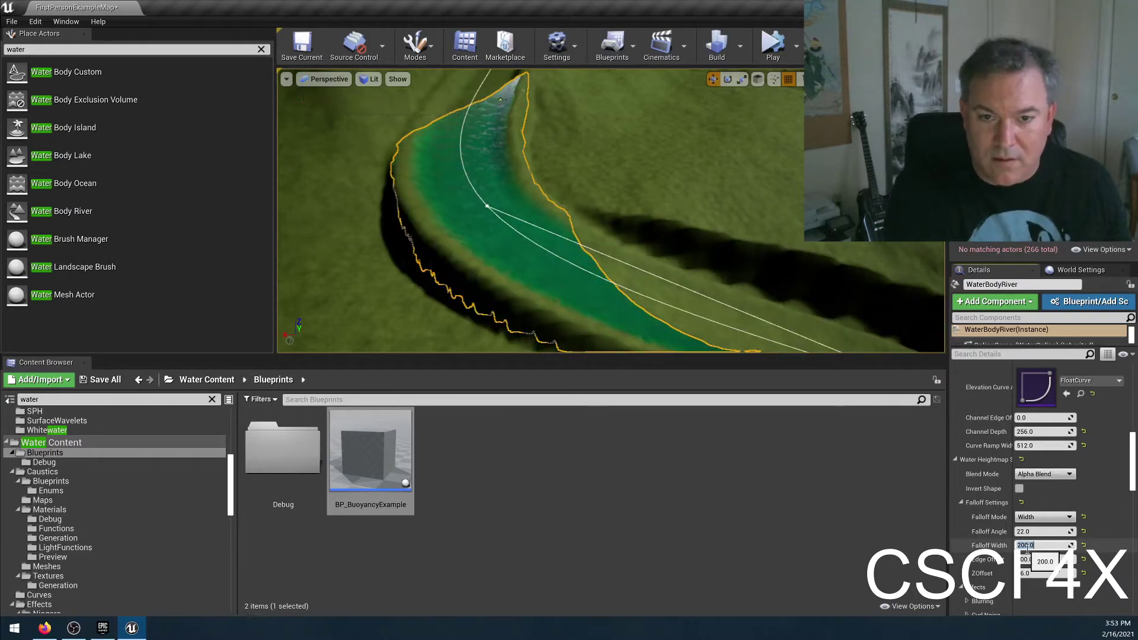
# Step: Shift the river's middle spline point sideways along Y to soften the bend
pyautogui.moveTo(634, 219); pyautogui.dragTo(460, 204, button='right')
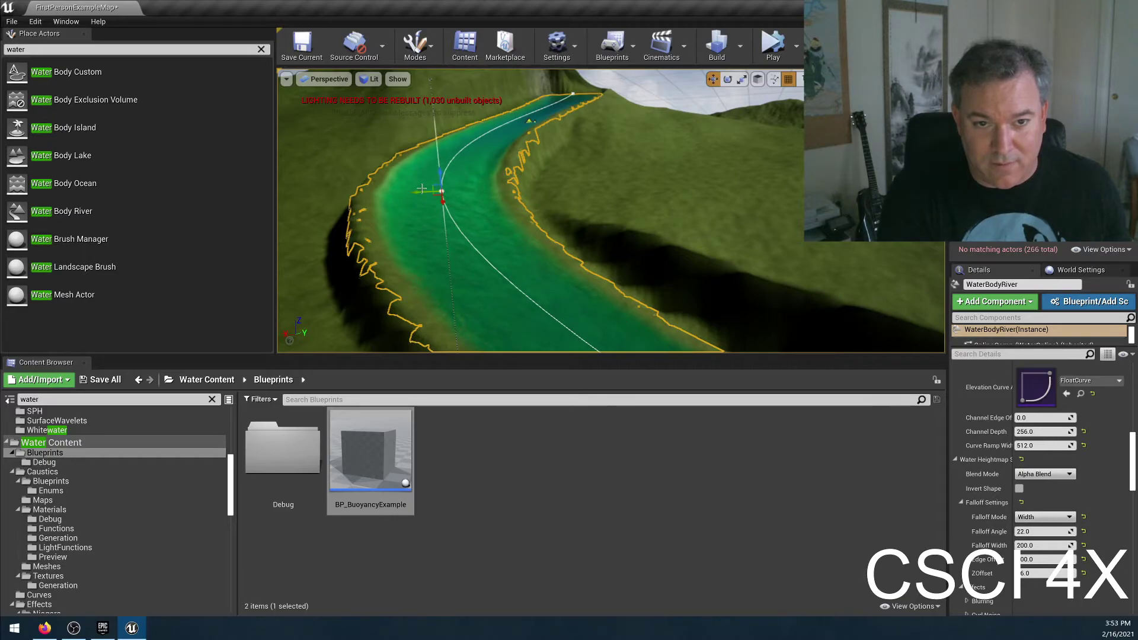
pyautogui.moveTo(424, 193); pyautogui.dragTo(528, 202)
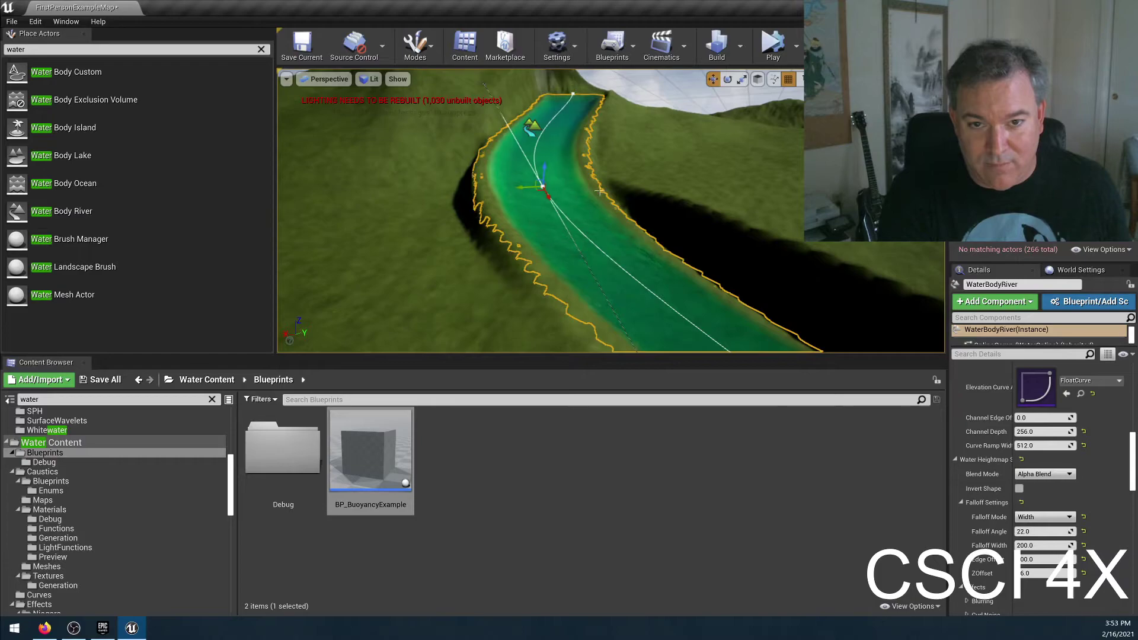
# Step: Set the river's Edge Offset to 0 and lower its middle spline point
pyautogui.click(1043, 559)
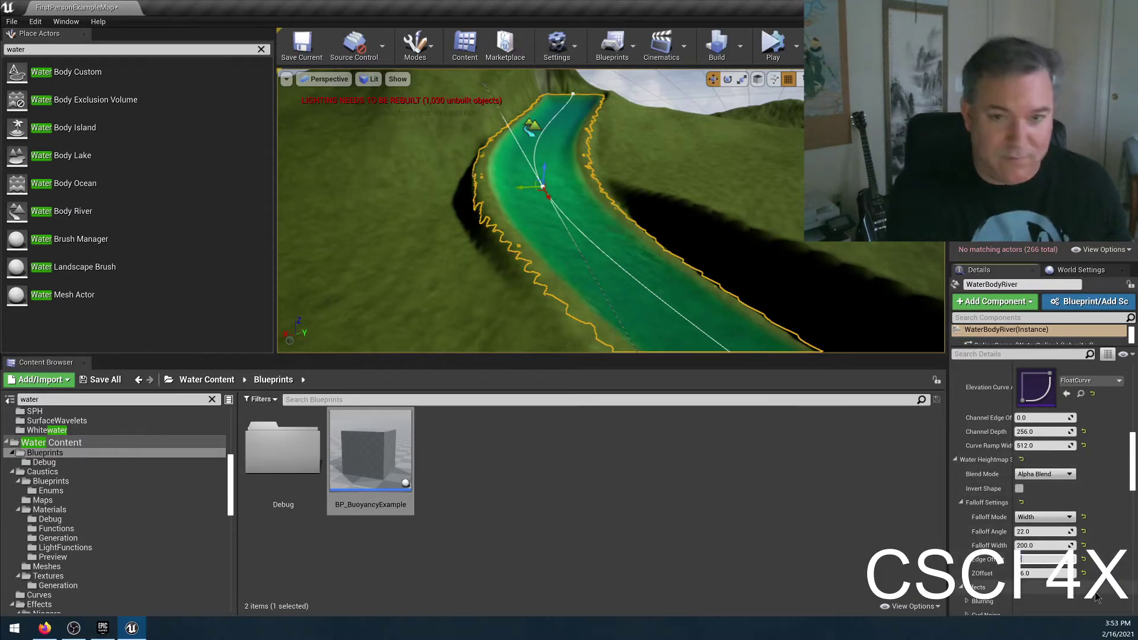
pyautogui.write('0')
pyautogui.press('Return')
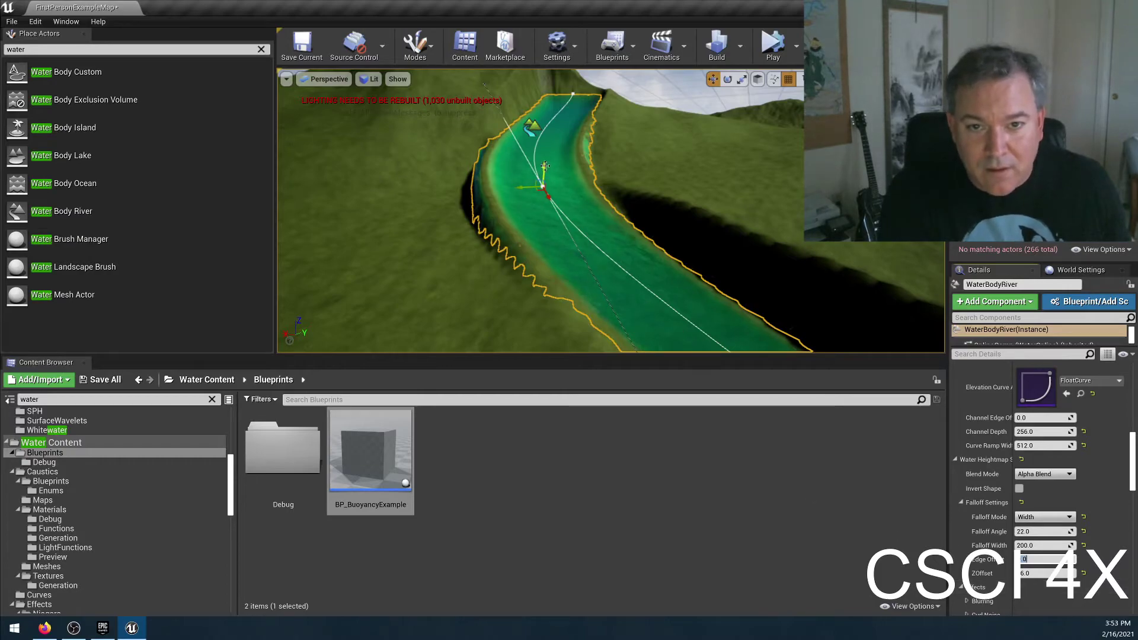
pyautogui.moveTo(544, 168); pyautogui.dragTo(540, 196)
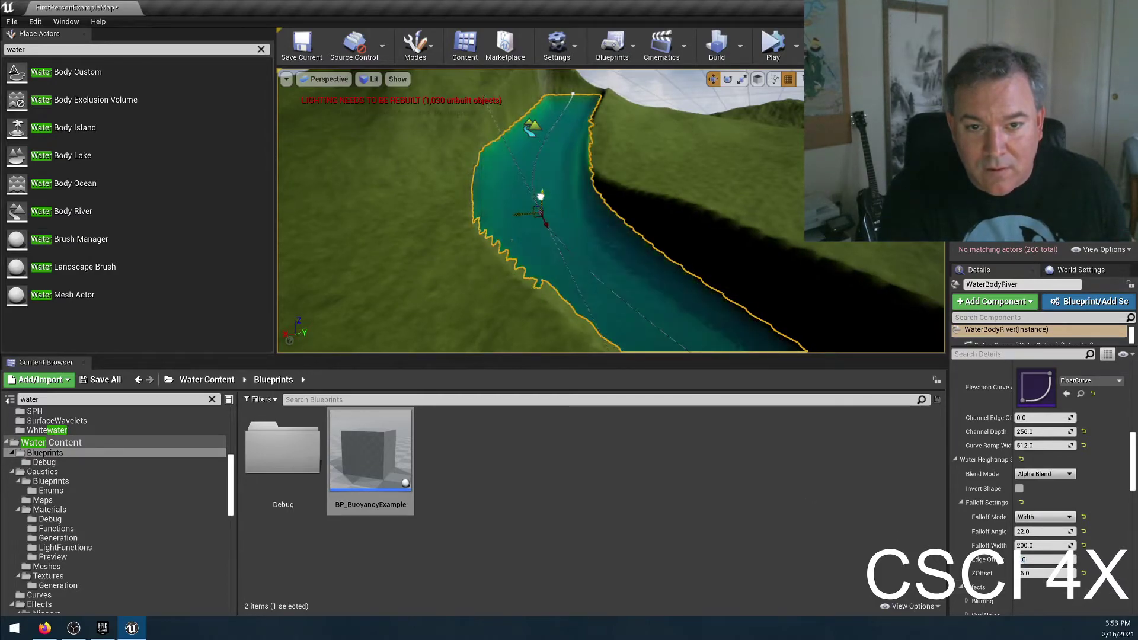
# Step: Move the river's last spline point down the slope so that the river reaches close to the lake
pyautogui.moveTo(482, 206); pyautogui.dragTo(700, 202, button='right')
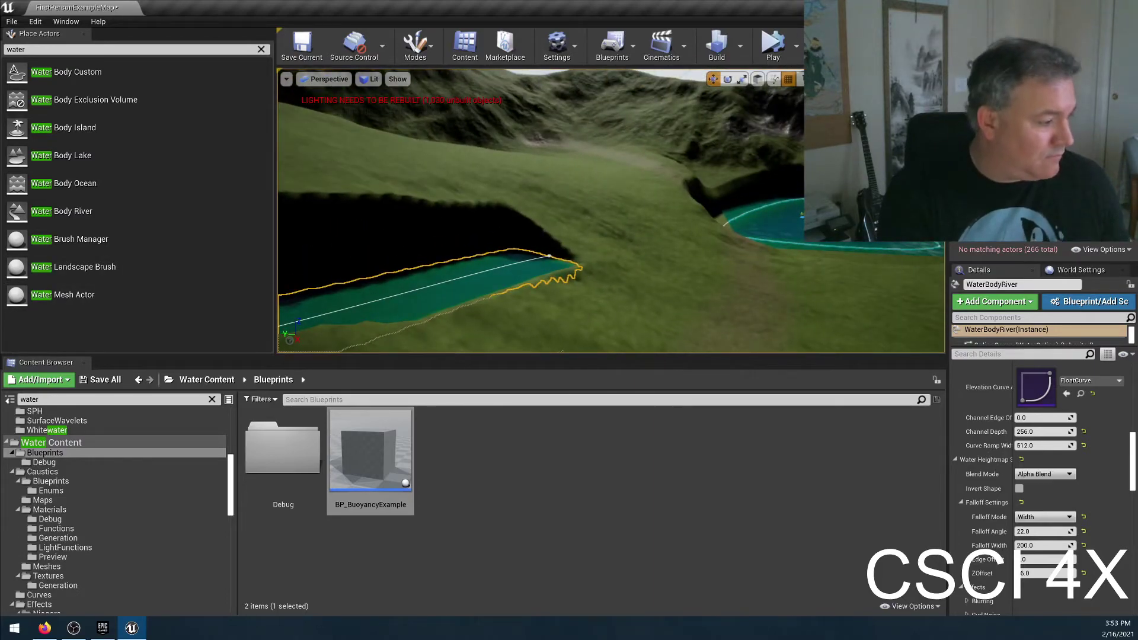
pyautogui.moveTo(446, 238); pyautogui.dragTo(196, 275, button='right')
pyautogui.moveTo(401, 325); pyautogui.dragTo(735, 335, button='right')
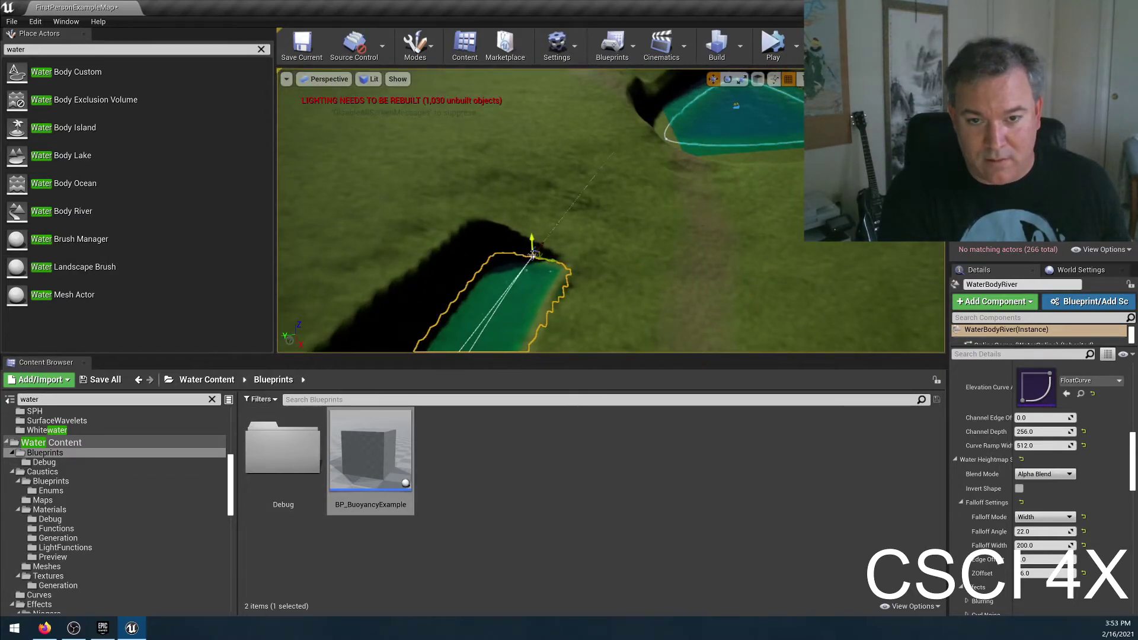
pyautogui.moveTo(585, 205); pyautogui.dragTo(720, 147)
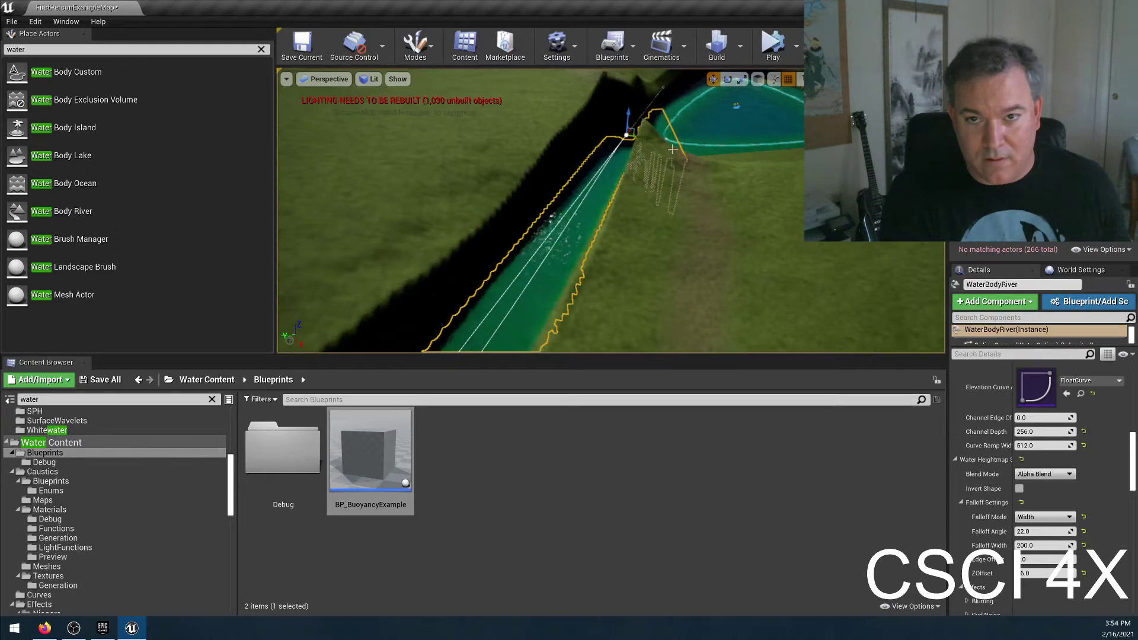
# Step: Reposition the river's last spline point at the lake's near shore so that the river's end overlaps the lake
pyautogui.moveTo(641, 152); pyautogui.dragTo(379, 176, button='right')
pyautogui.moveTo(592, 169); pyautogui.dragTo(545, 181, button='right')
pyautogui.moveTo(552, 291); pyautogui.dragTo(431, 284)
pyautogui.moveTo(430, 283); pyautogui.dragTo(475, 261, button='right')
pyautogui.moveTo(611, 211); pyautogui.dragTo(606, 206, button='right')
pyautogui.press('a')
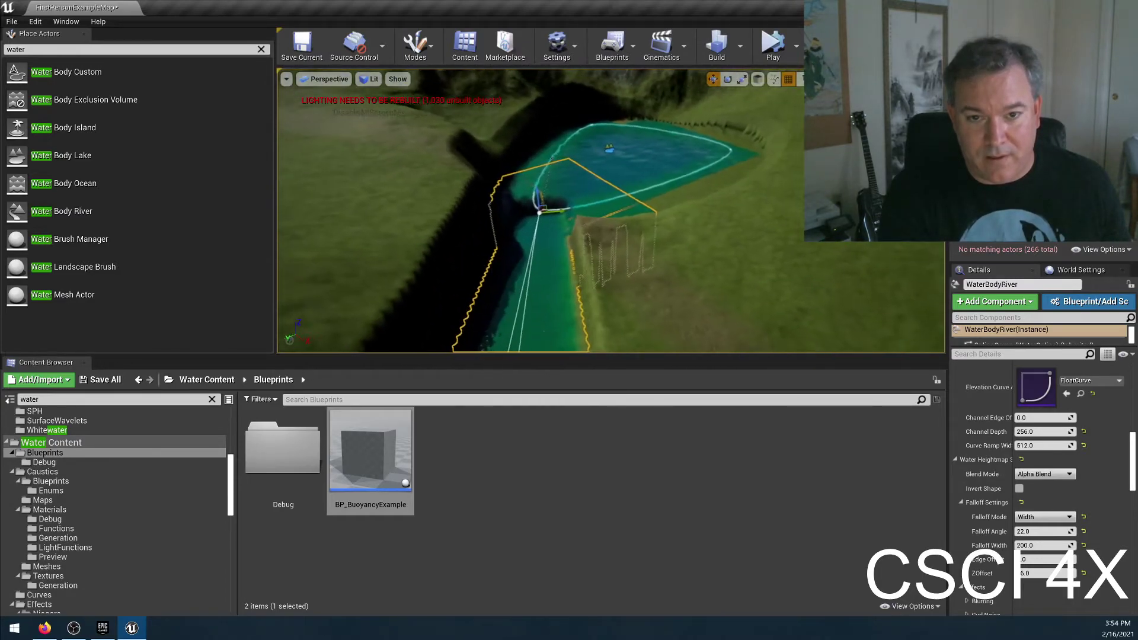
pyautogui.press('w')
pyautogui.moveTo(478, 258); pyautogui.dragTo(479, 257, button='right')
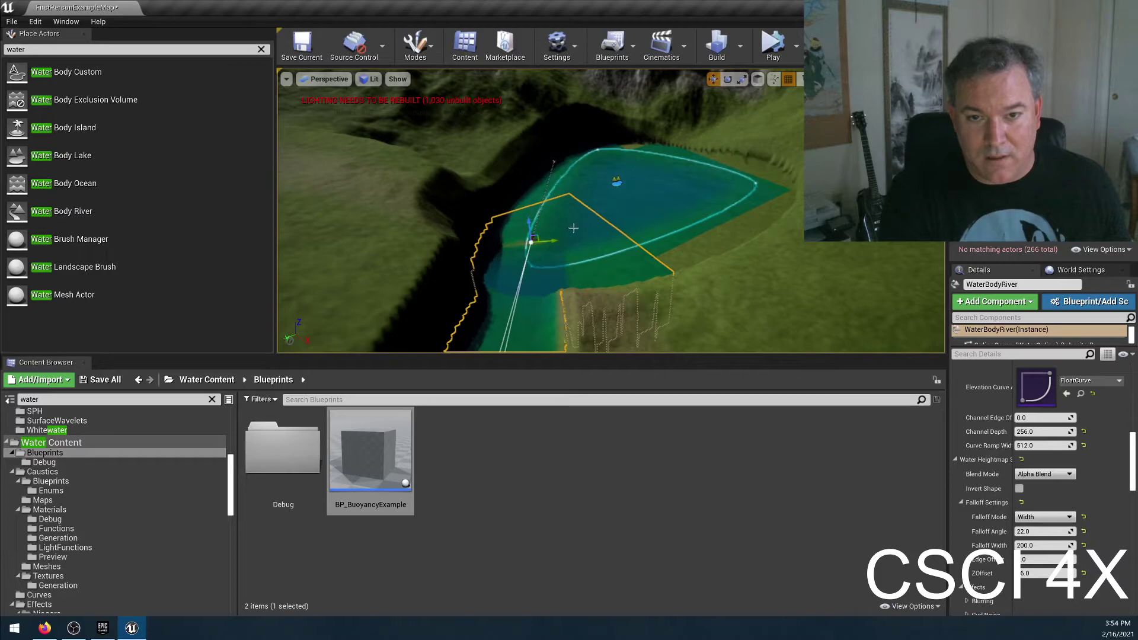
pyautogui.press('w')
pyautogui.moveTo(619, 241); pyautogui.dragTo(536, 222, button='right')
pyautogui.press('w')
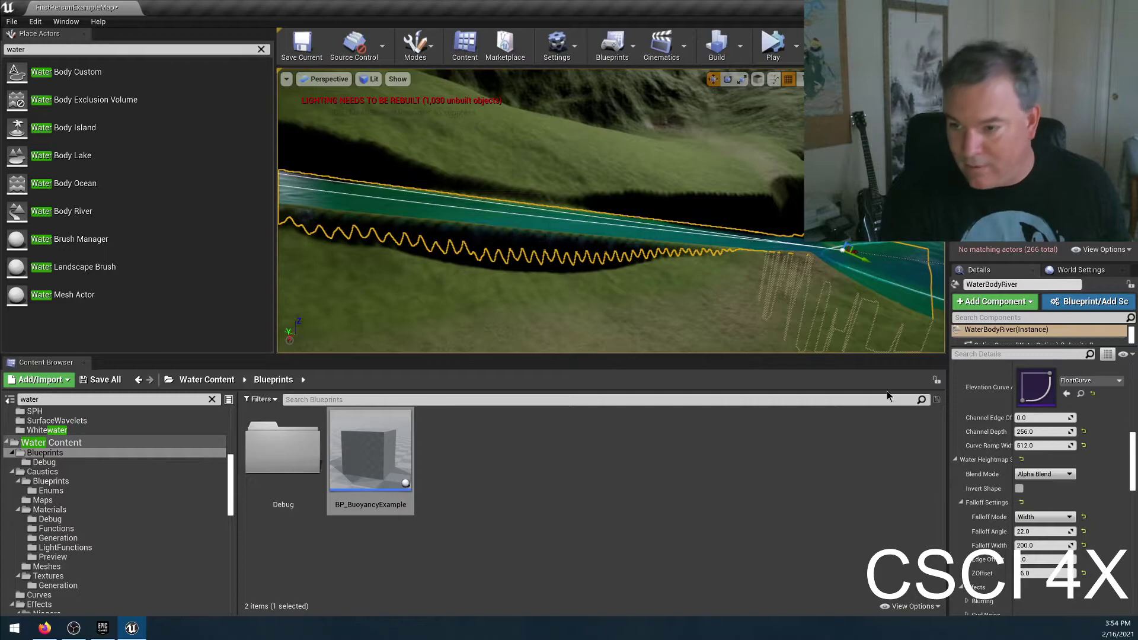
# Step: Add the middle spline point to the selection of the river's last point and shift both along X toward the lake
pyautogui.scroll(10, 1030, 452)
pyautogui.scroll(2, 1030, 452)
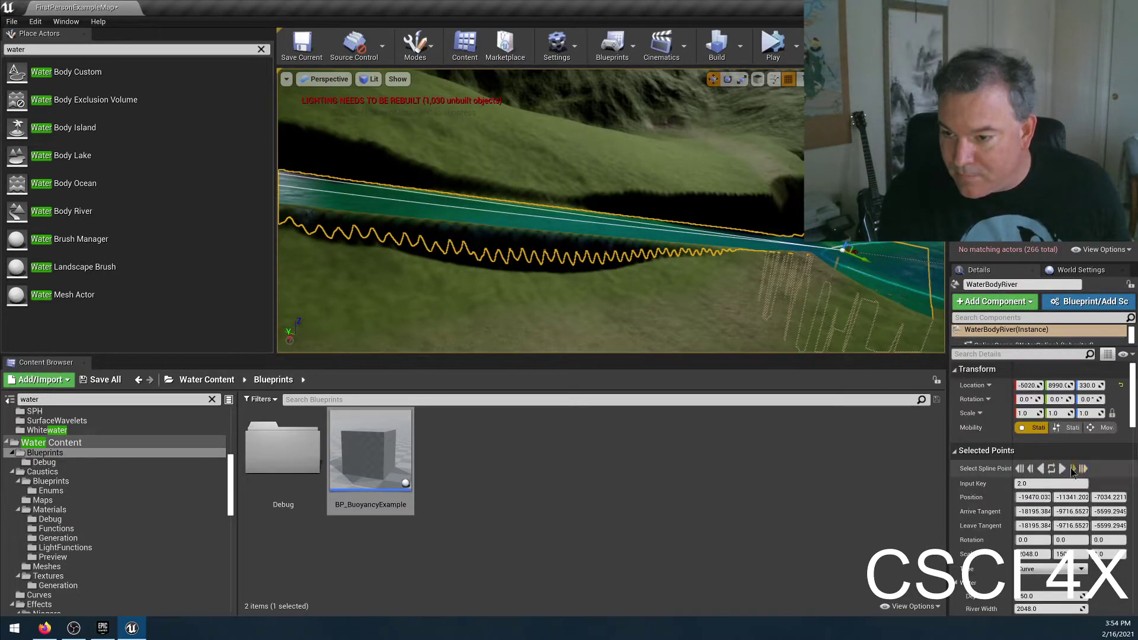
pyautogui.click(1031, 469)
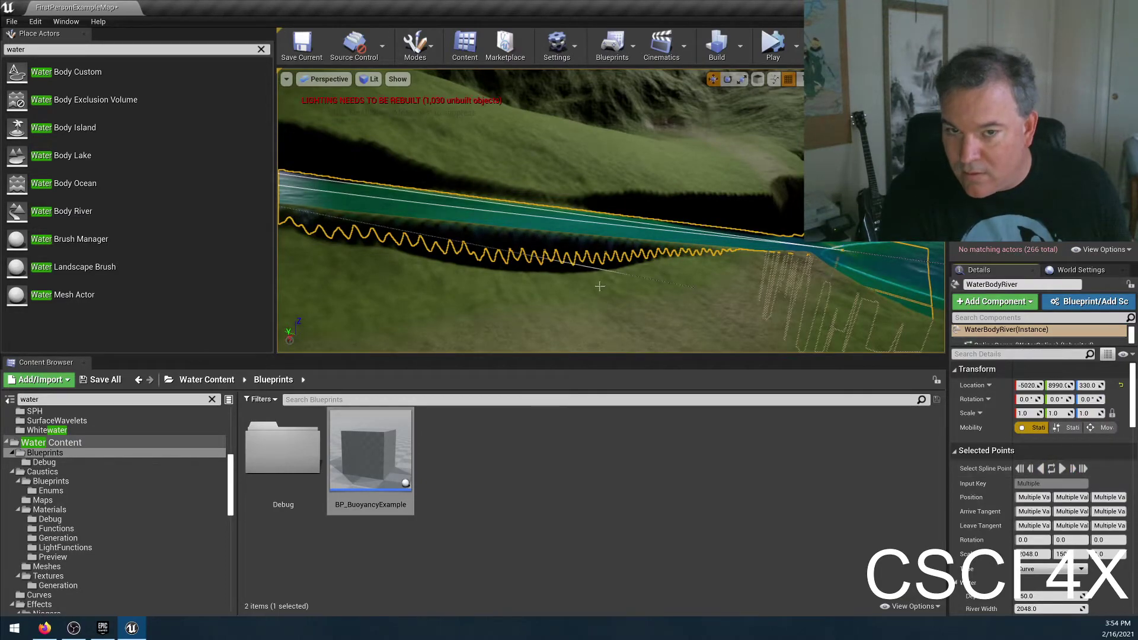
pyautogui.moveTo(610, 210); pyautogui.dragTo(599, 154, button='right')
pyautogui.moveTo(424, 225)
pyautogui.mouseDown(button='right')
pyautogui.moveTo(492, 232)
pyautogui.moveTo(433, 228)
pyautogui.mouseUp(button='right')
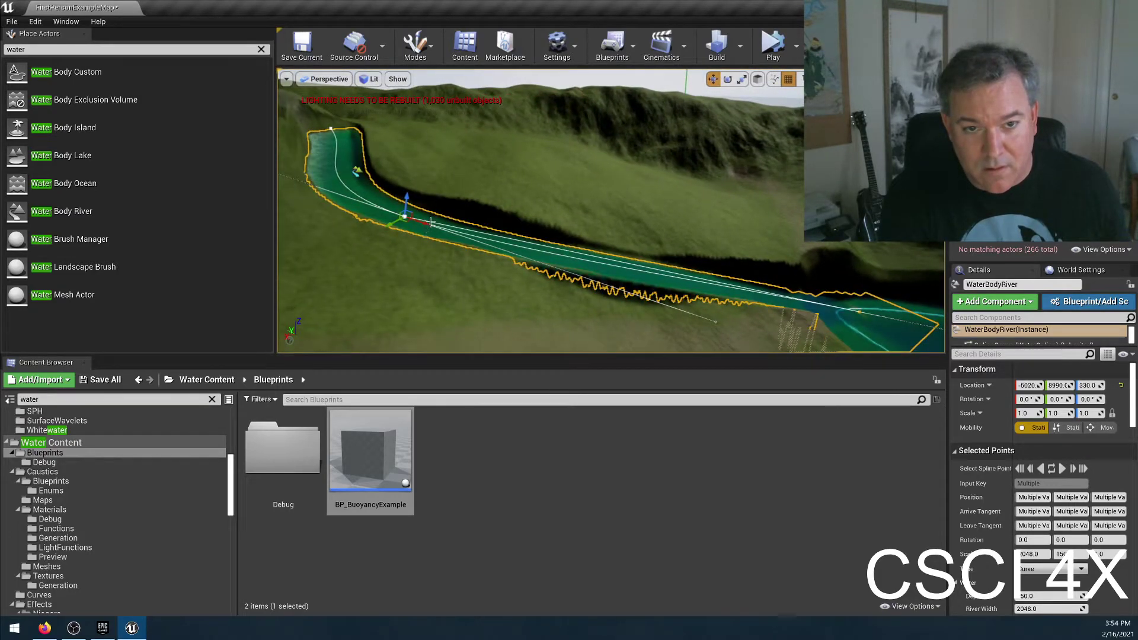
pyautogui.moveTo(426, 225); pyautogui.dragTo(465, 236)
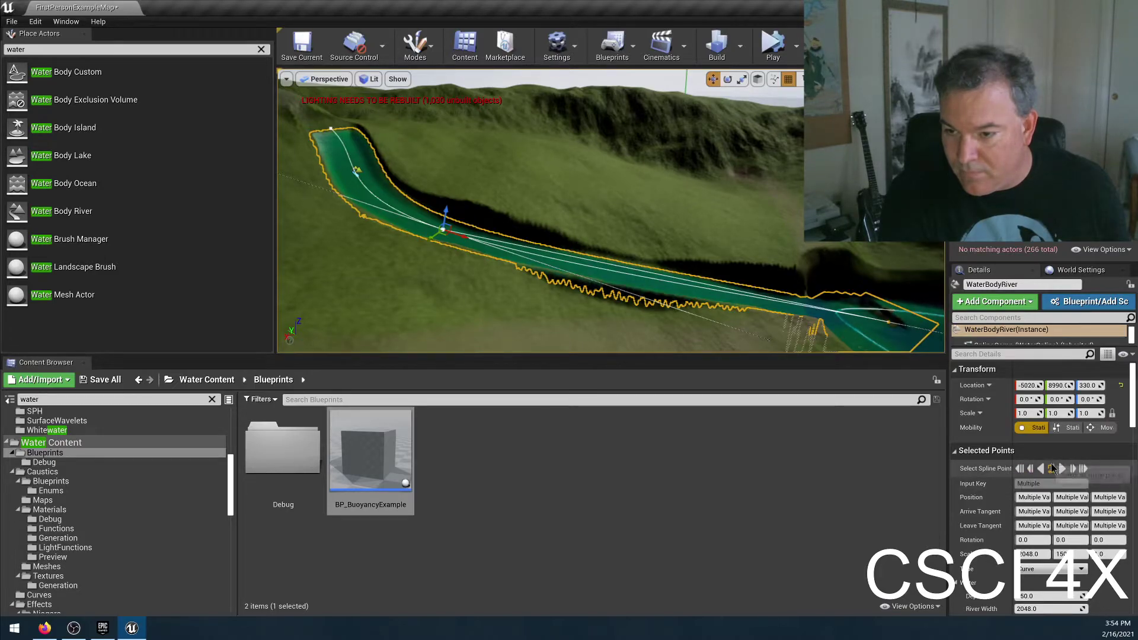
# Step: Select only the river's last spline point and reposition it just inside the lake, in line with the river channel
pyautogui.click(1052, 469)
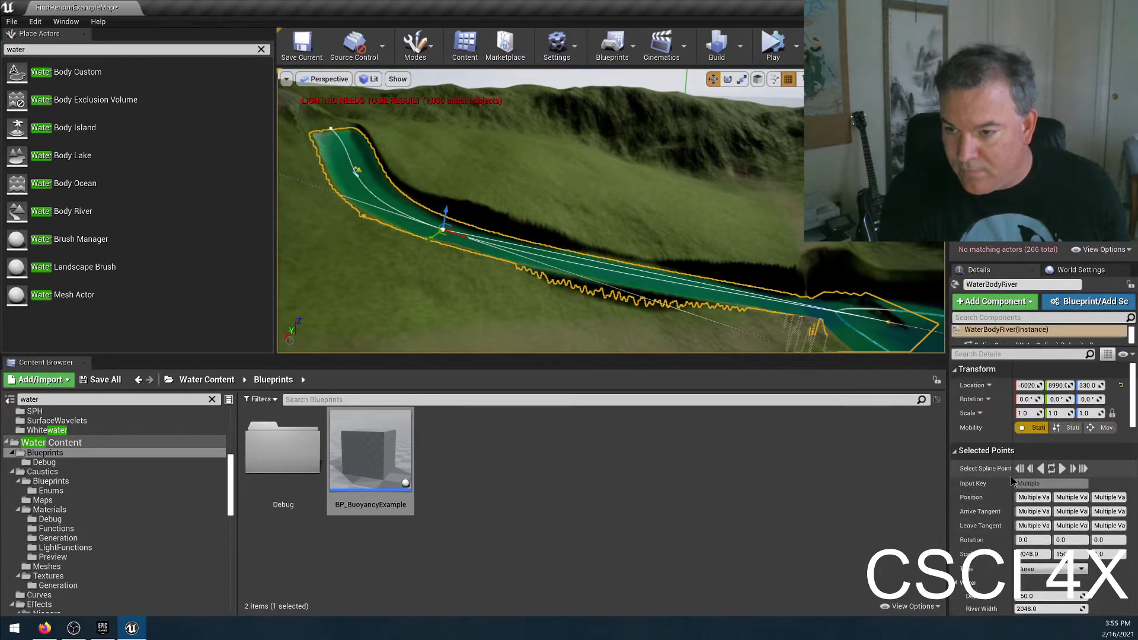
pyautogui.moveTo(638, 286); pyautogui.dragTo(581, 351, button='right')
pyautogui.click(1063, 469)
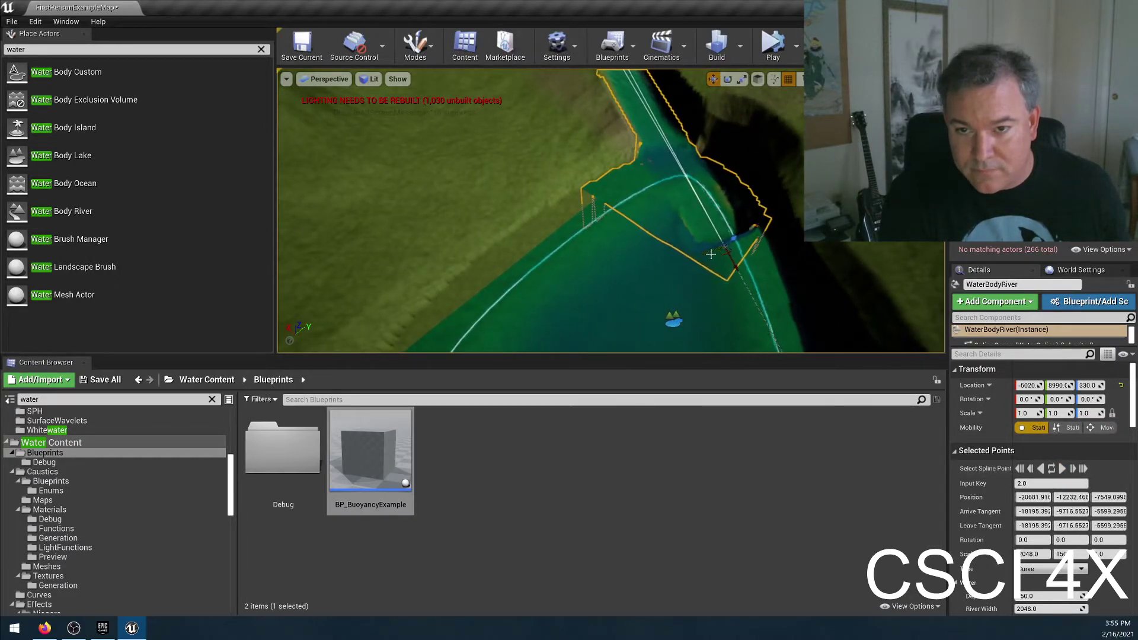
pyautogui.moveTo(707, 252); pyautogui.dragTo(580, 253)
pyautogui.moveTo(576, 241); pyautogui.dragTo(619, 312, button='right')
pyautogui.moveTo(608, 307)
pyautogui.mouseDown()
pyautogui.moveTo(611, 298)
pyautogui.moveTo(609, 310)
pyautogui.mouseUp()
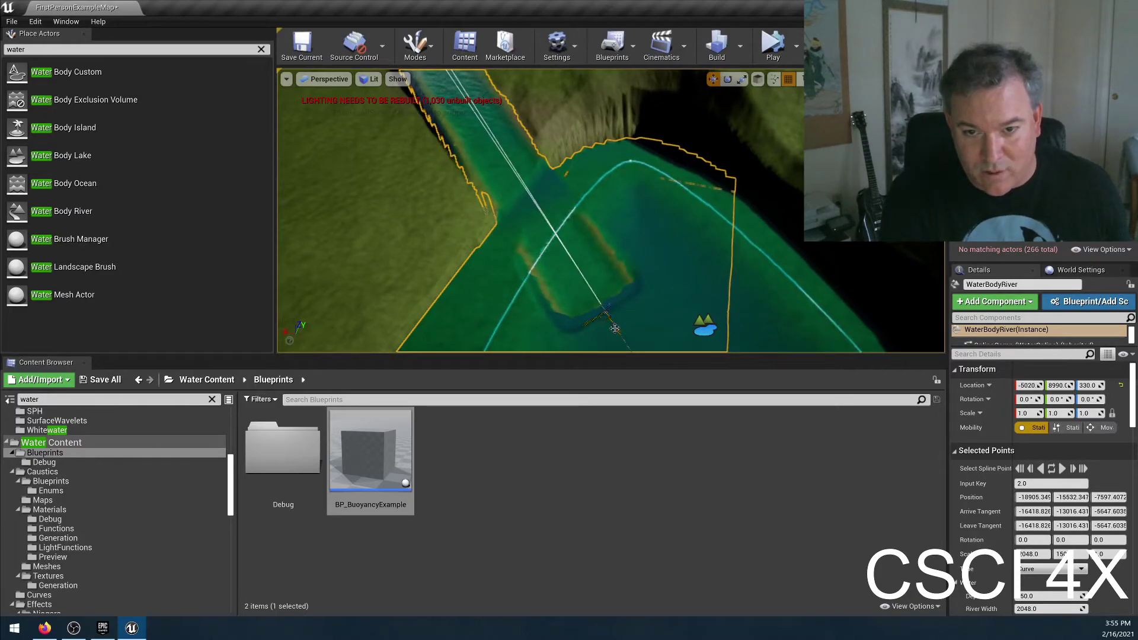
pyautogui.moveTo(613, 323); pyautogui.dragTo(578, 271)
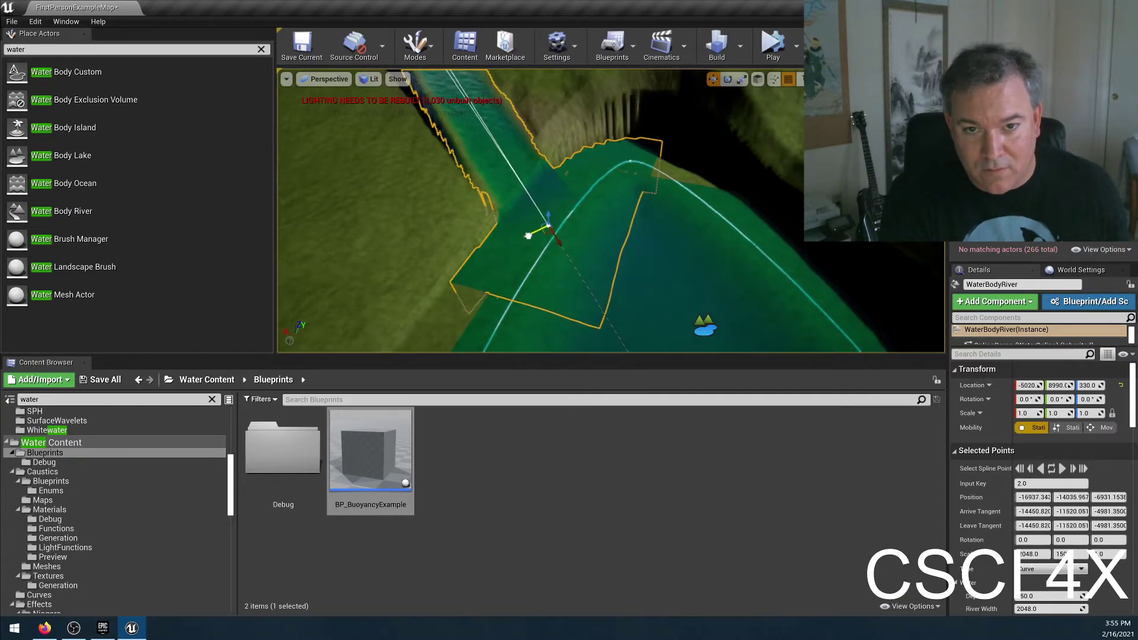
pyautogui.moveTo(529, 235); pyautogui.dragTo(515, 247)
pyautogui.moveTo(511, 265)
pyautogui.mouseDown(button='right')
pyautogui.moveTo(578, 237)
pyautogui.moveTo(610, 290)
pyautogui.moveTo(503, 265)
pyautogui.mouseUp(button='right')
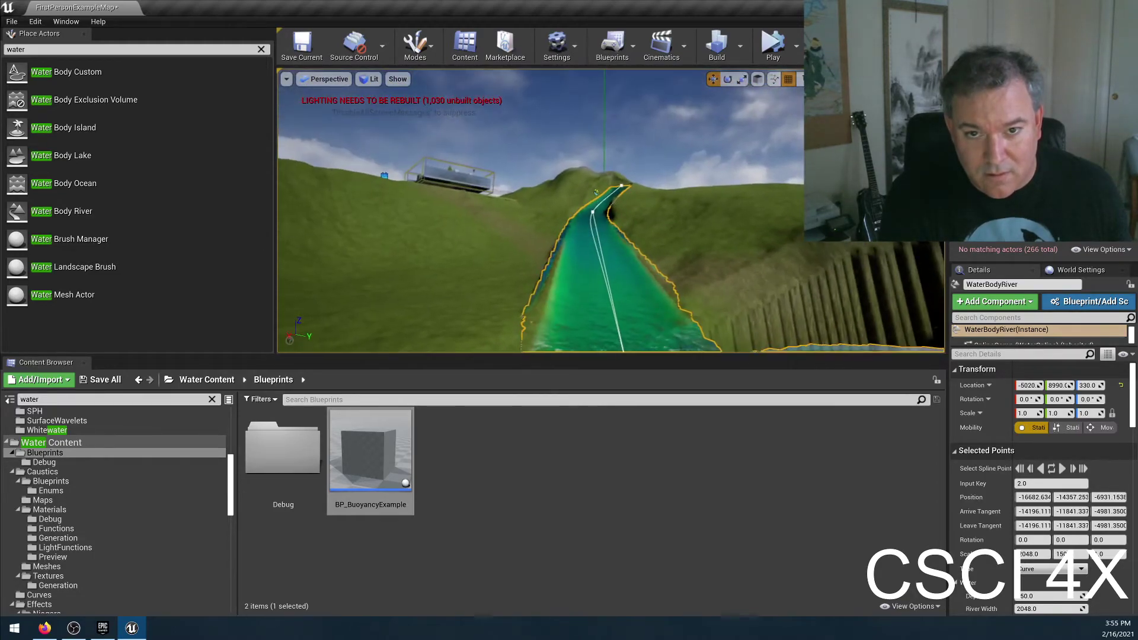
# Step: Select all of the river's spline points and set their River Width to 3196
pyautogui.scroll(-3, 978, 489)
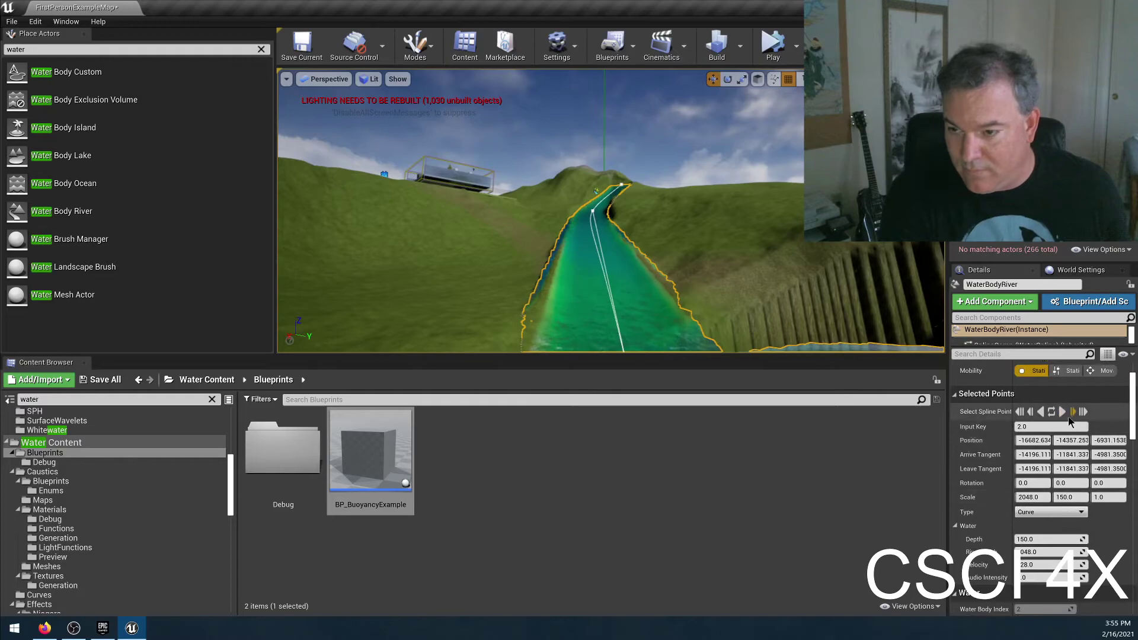
pyautogui.click(1052, 412)
pyautogui.scroll(-2, 1021, 528)
pyautogui.click(1036, 514)
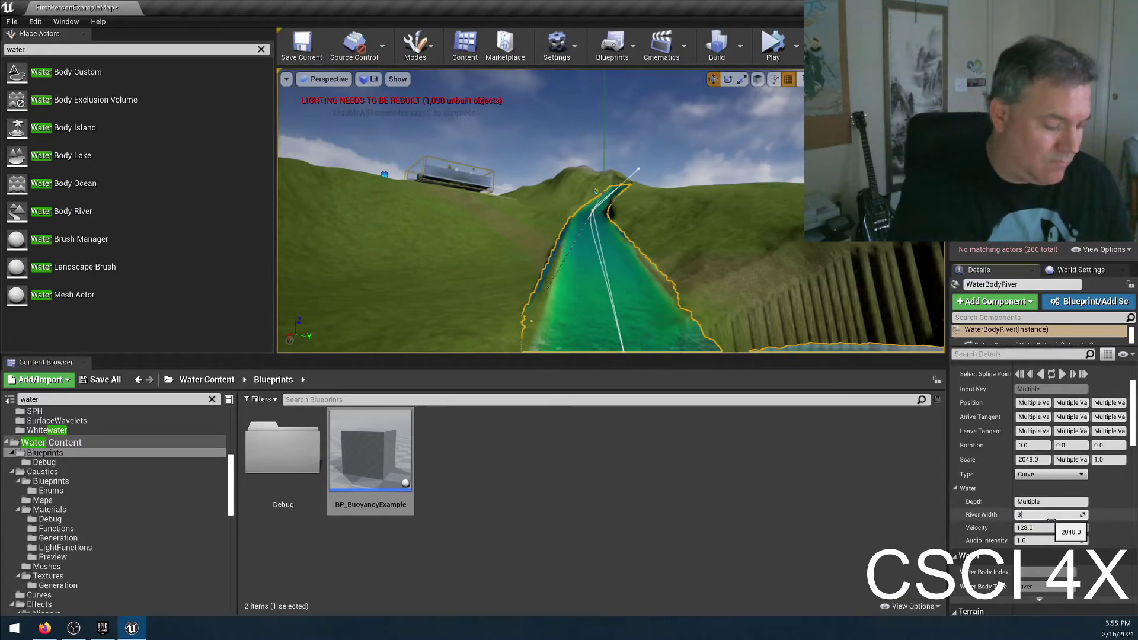
pyautogui.write('3196')
pyautogui.press('Return')
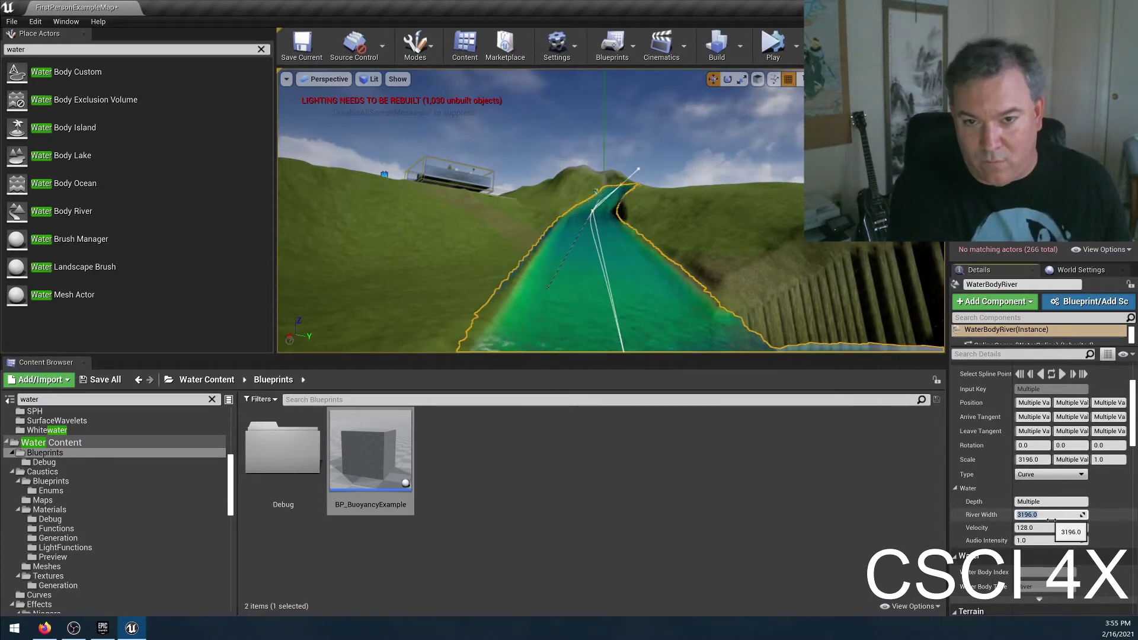
# Step: Set the Velocity of all the river's spline points to 256
pyautogui.moveTo(634, 297); pyautogui.dragTo(629, 330, button='right')
pyautogui.moveTo(646, 234); pyautogui.dragTo(694, 232, button='right')
pyautogui.scroll(-1, 1043, 510)
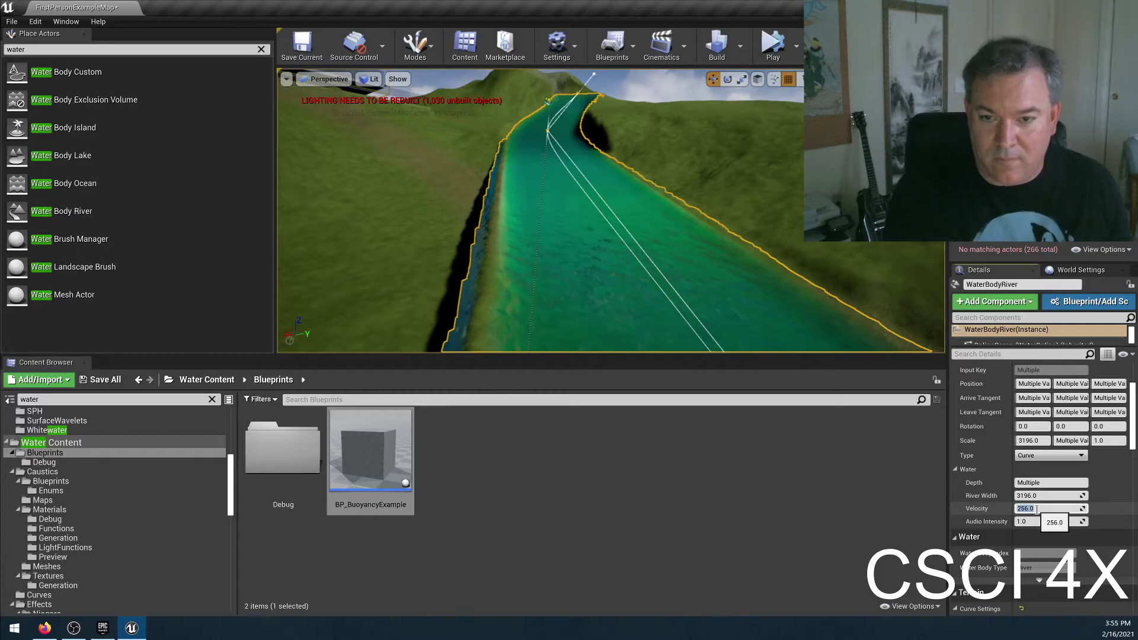
# Step: Set the river's Falloff Width to 300 and its Edge Offset to 300
pyautogui.moveTo(748, 309); pyautogui.dragTo(563, 247, button='right')
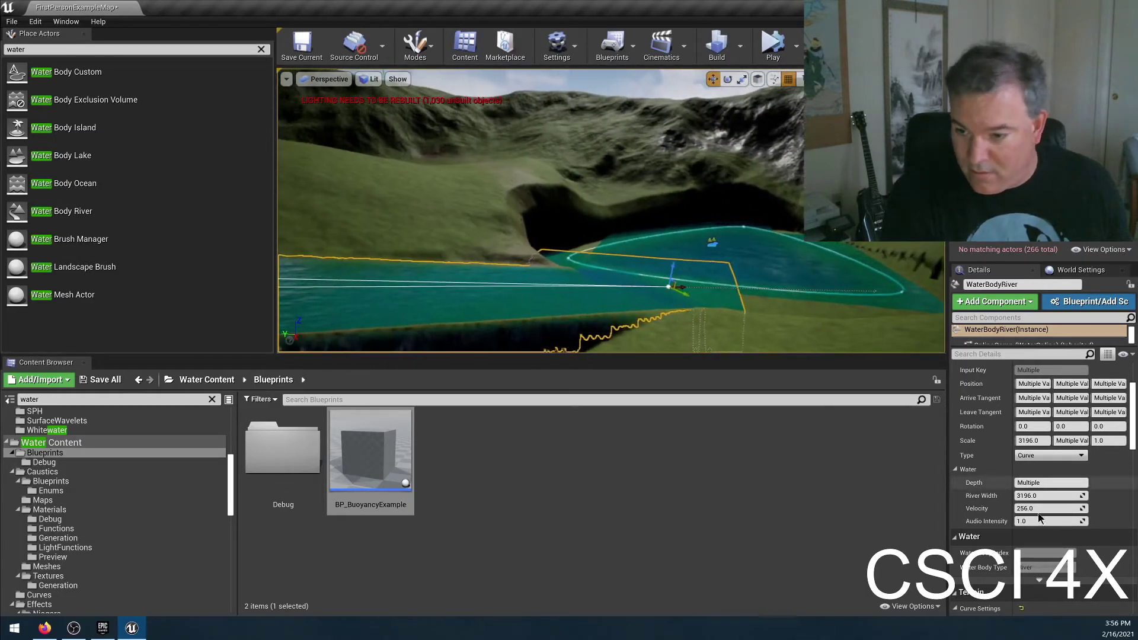
pyautogui.scroll(-10, 1037, 518)
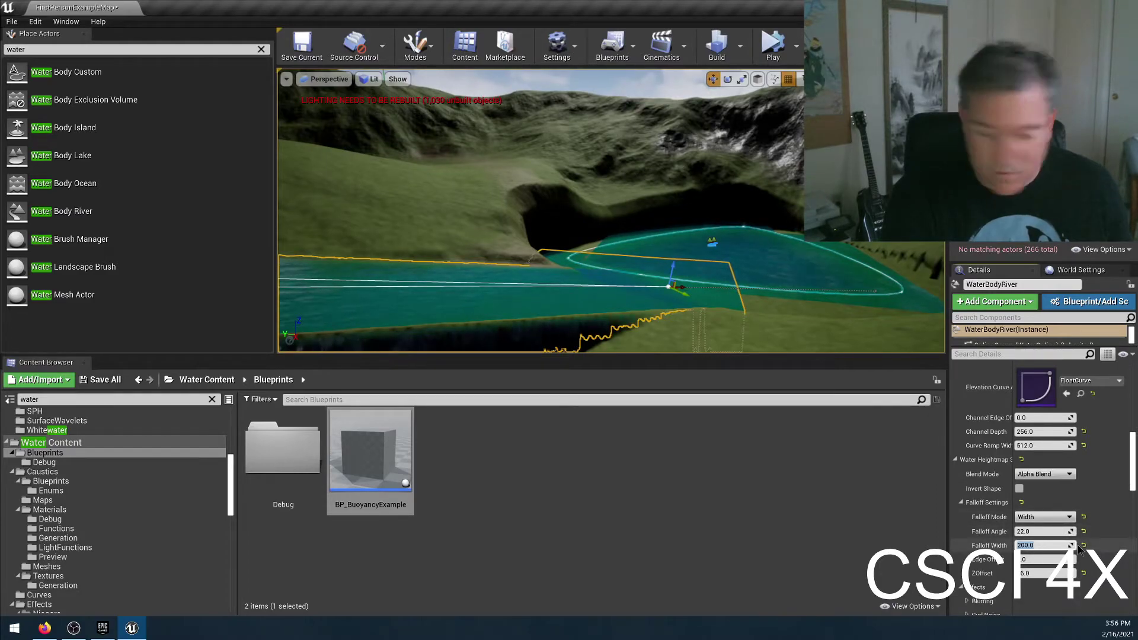
pyautogui.press('Return')
pyautogui.moveTo(700, 261); pyautogui.dragTo(664, 264, button='right')
pyautogui.moveTo(796, 236); pyautogui.dragTo(640, 204, button='right')
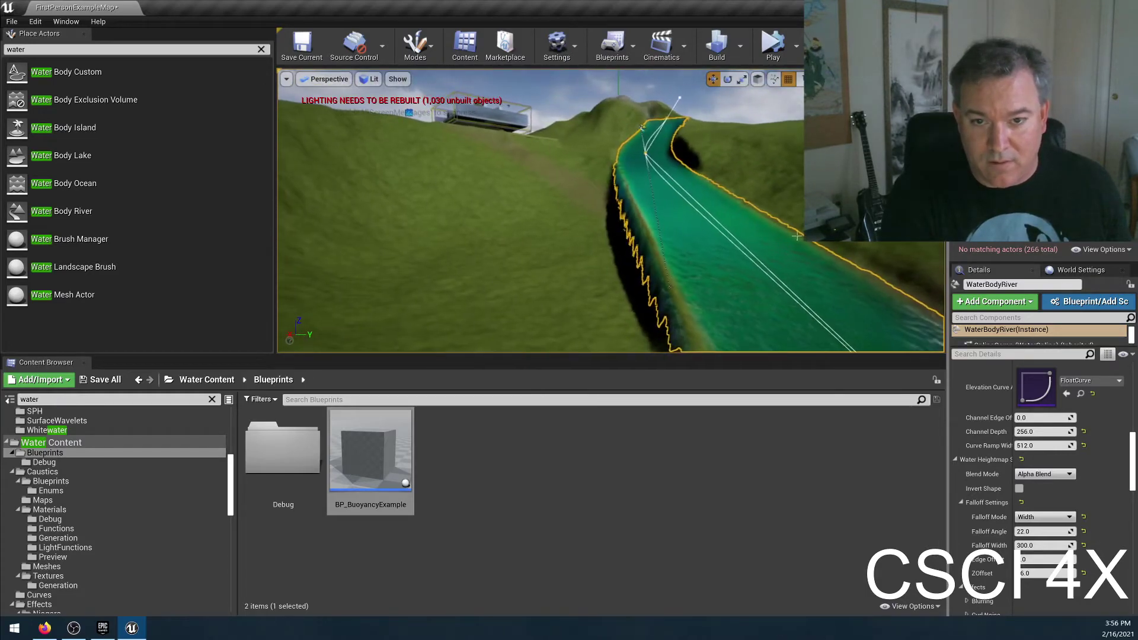
pyautogui.click(1031, 556)
pyautogui.write('300')
pyautogui.press('Return')
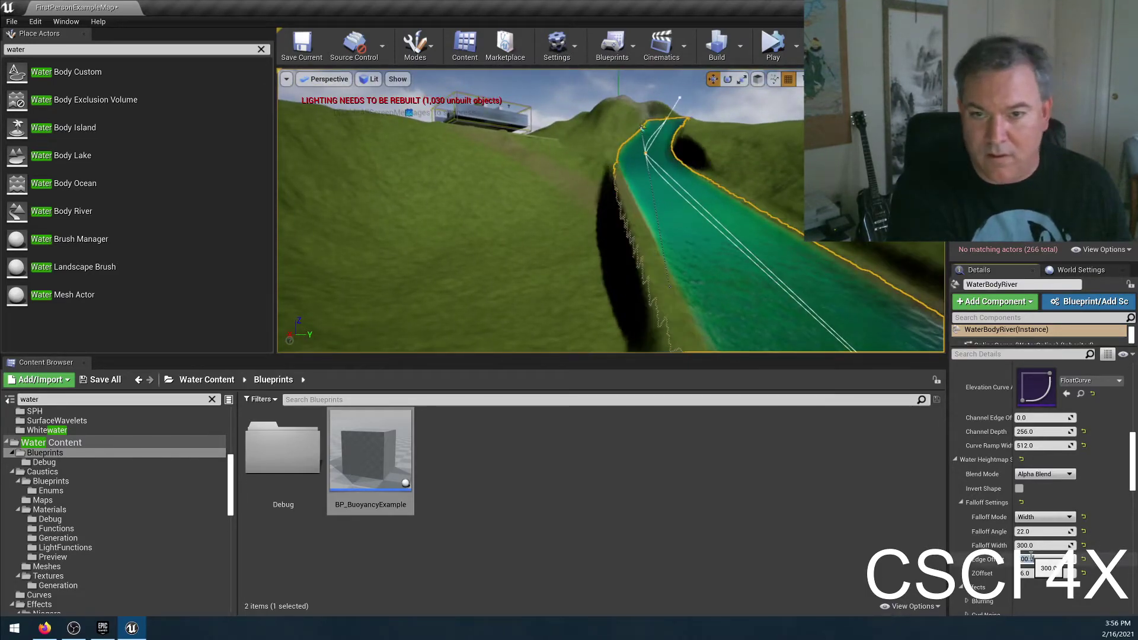
pyautogui.moveTo(682, 237); pyautogui.dragTo(650, 261, button='right')
pyautogui.moveTo(537, 244); pyautogui.dragTo(562, 240, button='right')
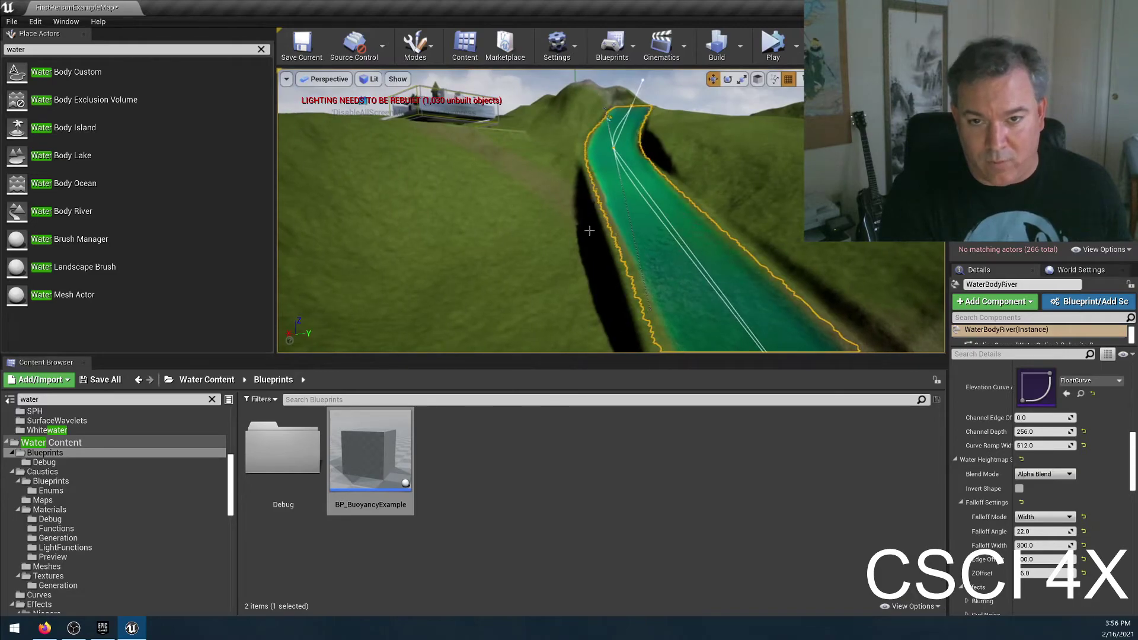
# Step: Try a Falloff Width of 500 for the river, then set it to 1000 and check the banks and lake junction
pyautogui.moveTo(702, 231); pyautogui.dragTo(747, 246, button='right')
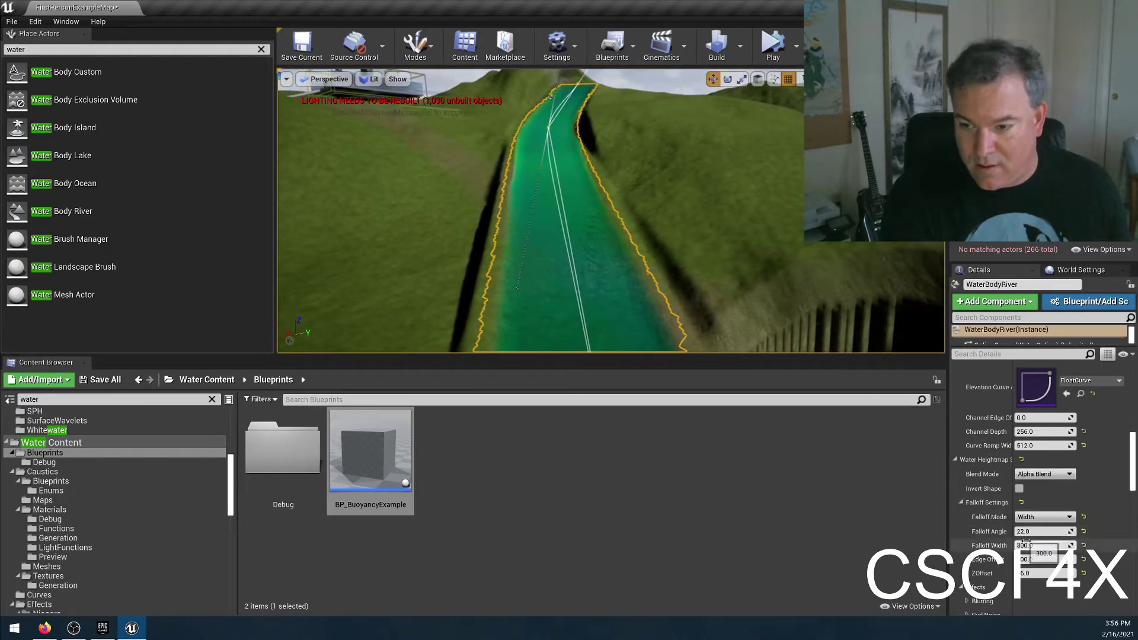
pyautogui.press('Return')
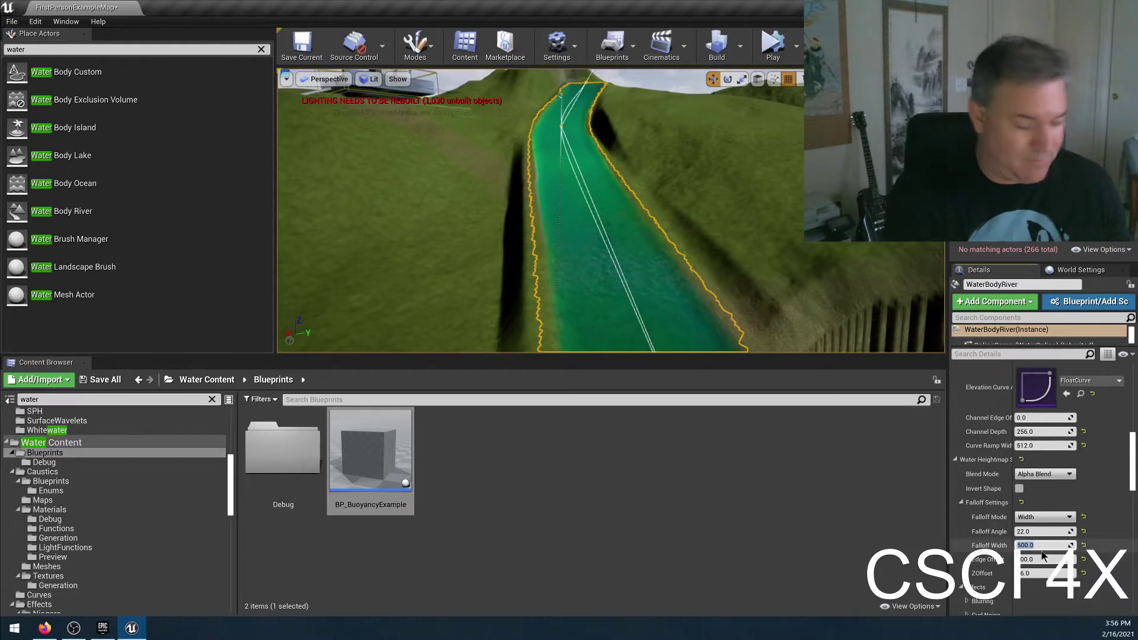
pyautogui.press('Return')
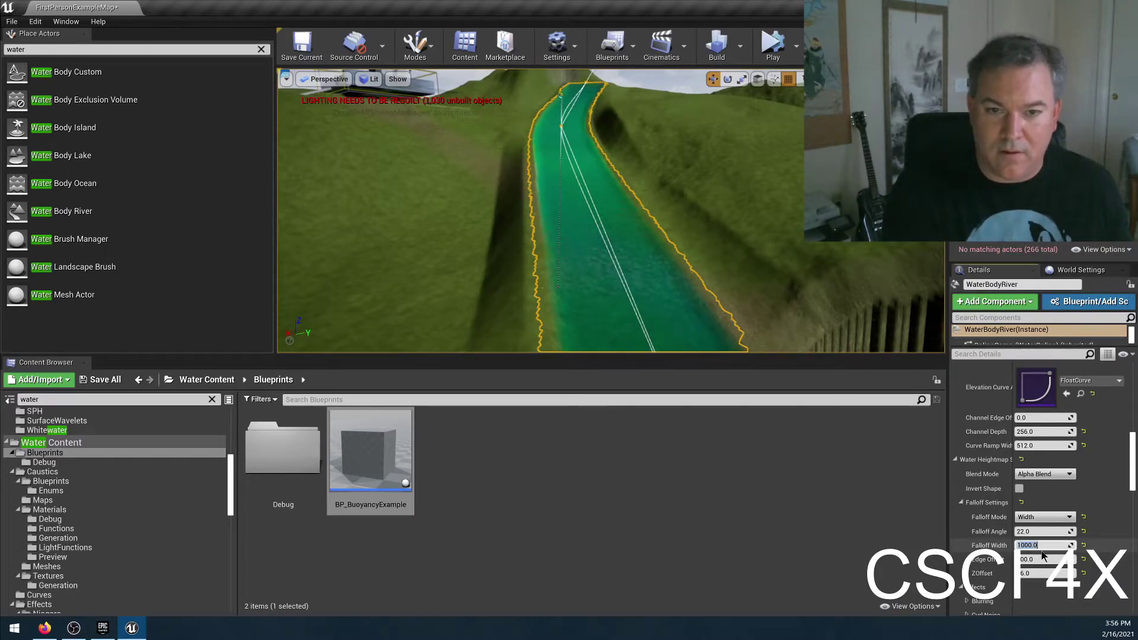
pyautogui.moveTo(545, 233); pyautogui.dragTo(848, 240, button='right')
pyautogui.moveTo(537, 214); pyautogui.dragTo(503, 207, button='right')
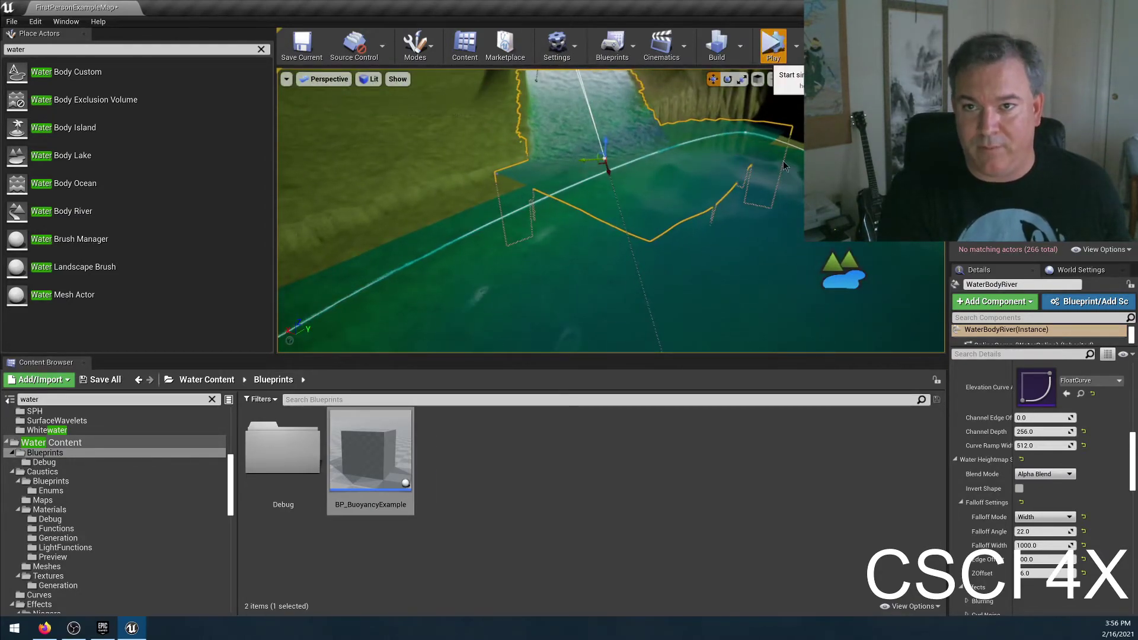
# Step: Start and stop the level simulation, and switch the play mode to playing in the viewport
pyautogui.click(774, 44)
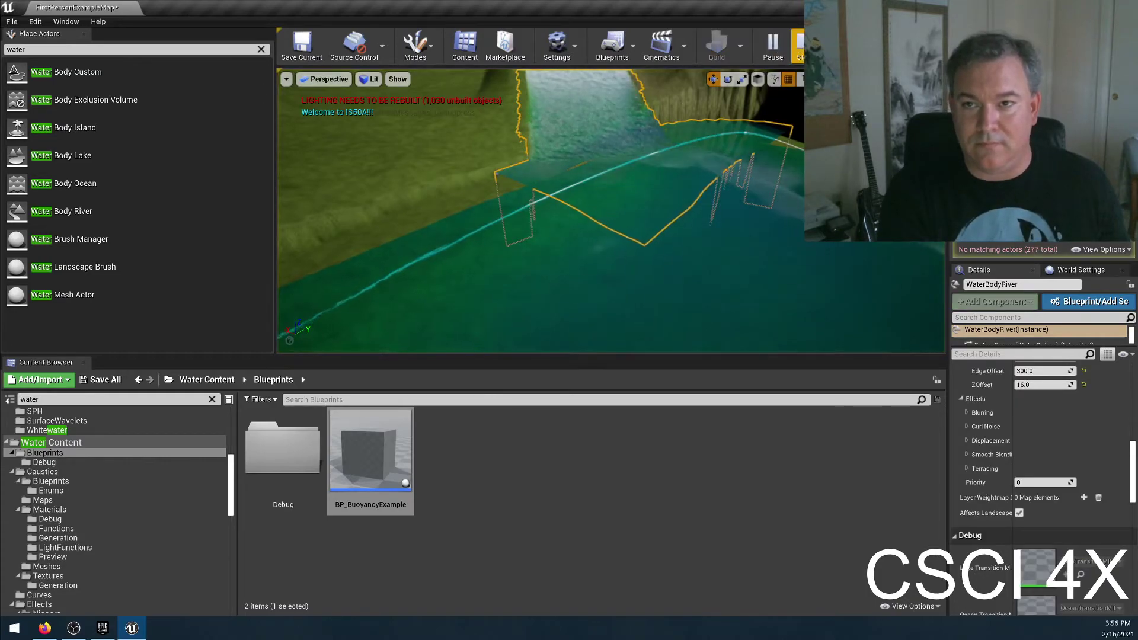
pyautogui.click(788, 48)
pyautogui.click(797, 47)
pyautogui.click(824, 80)
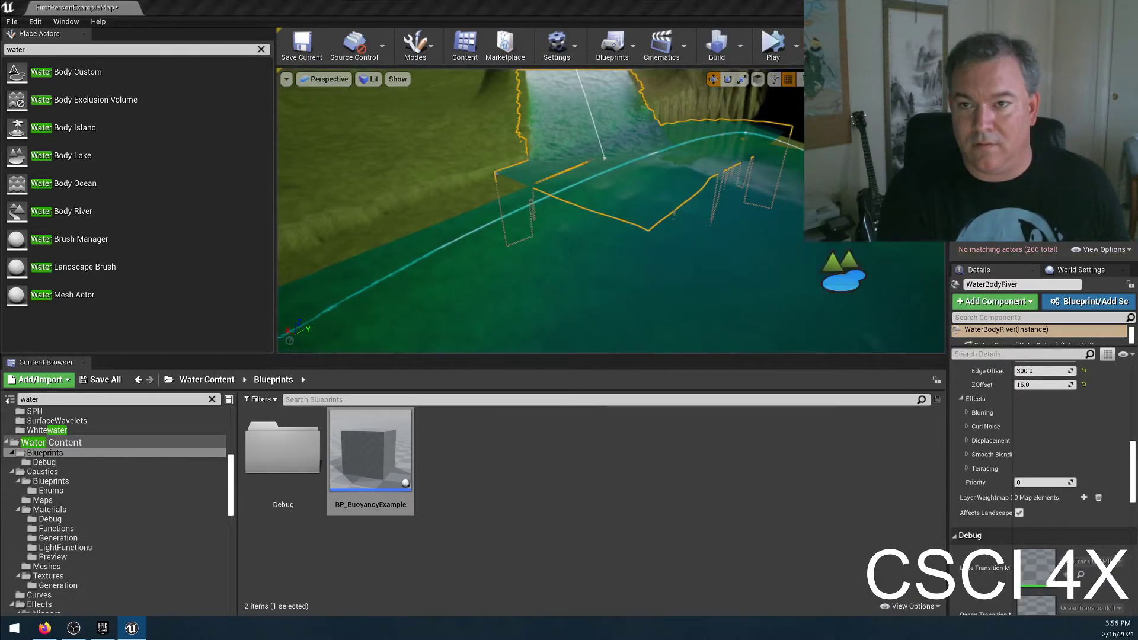
# Step: Play the level and walk the first-person character off the platform toward the water in the landscape
pyautogui.click(771, 45)
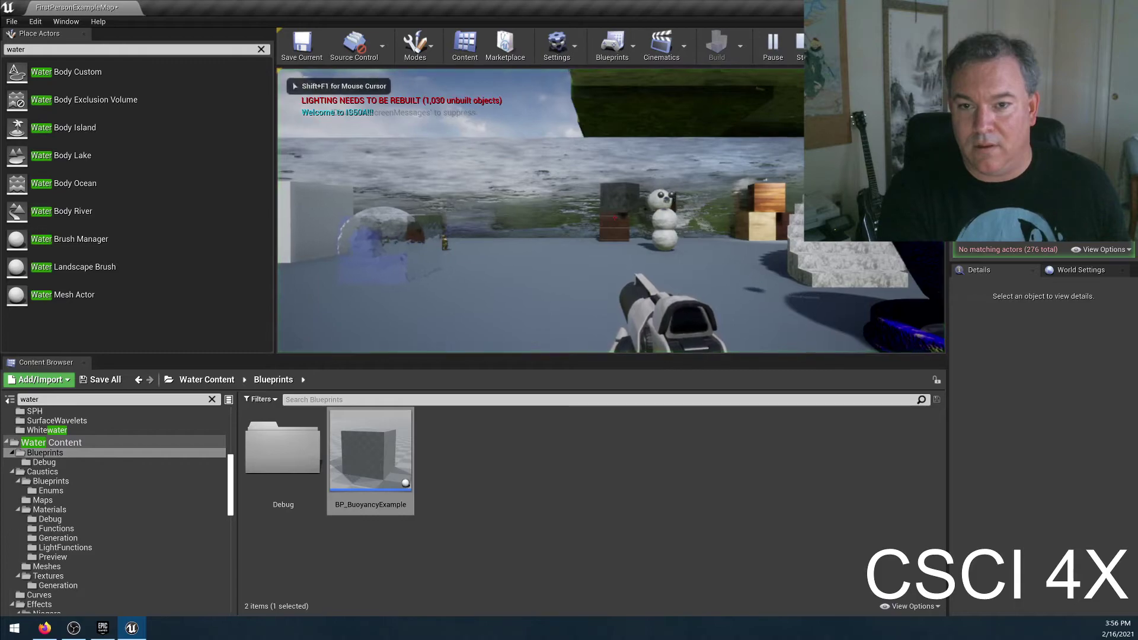
pyautogui.press('w')
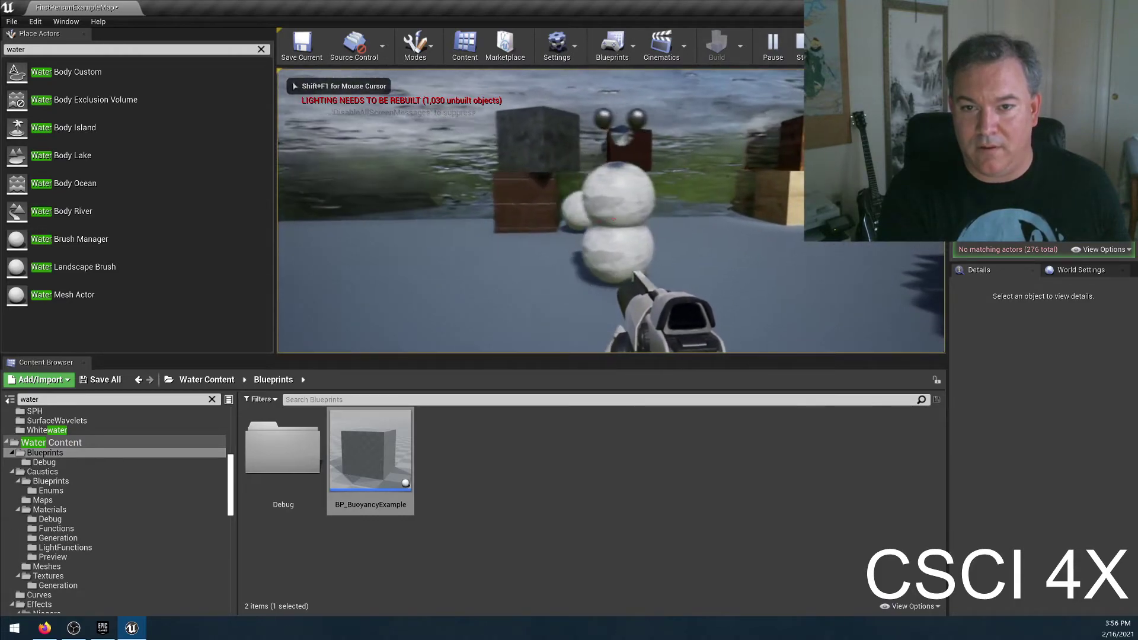
pyautogui.press('w')
pyautogui.press('w')
pyautogui.press('w')
pyautogui.press('w')
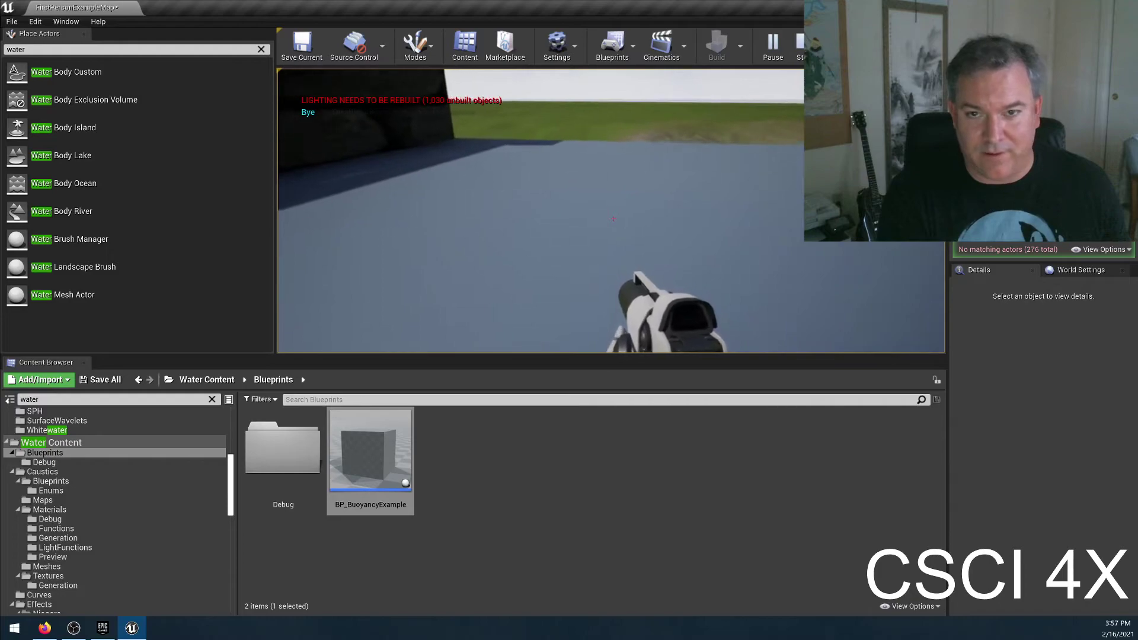
pyautogui.press('w')
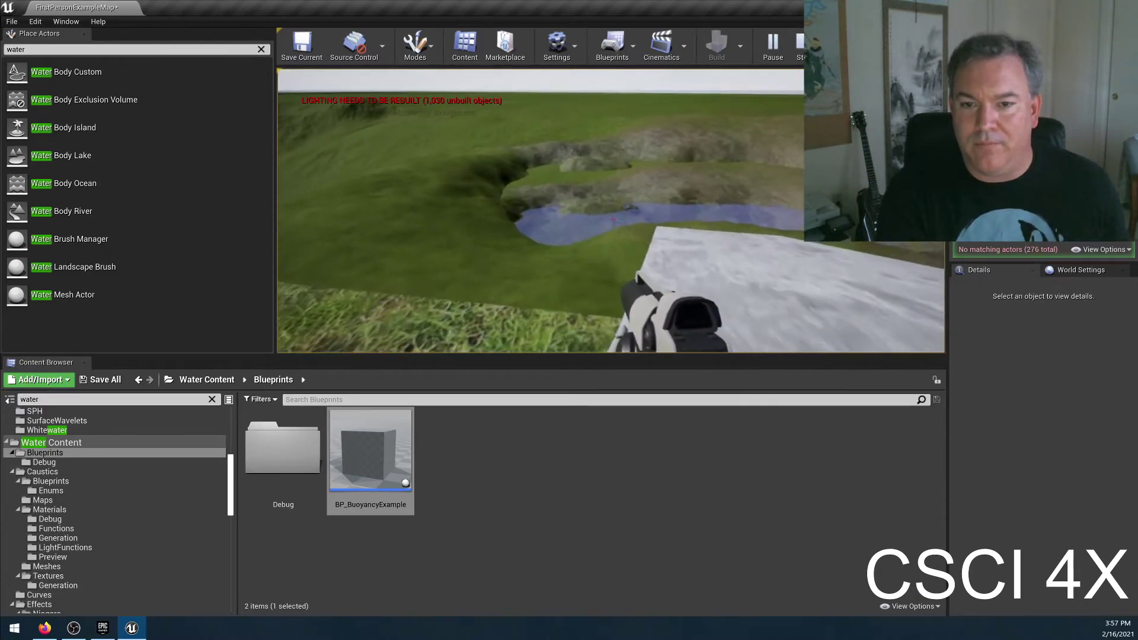
pyautogui.press('w')
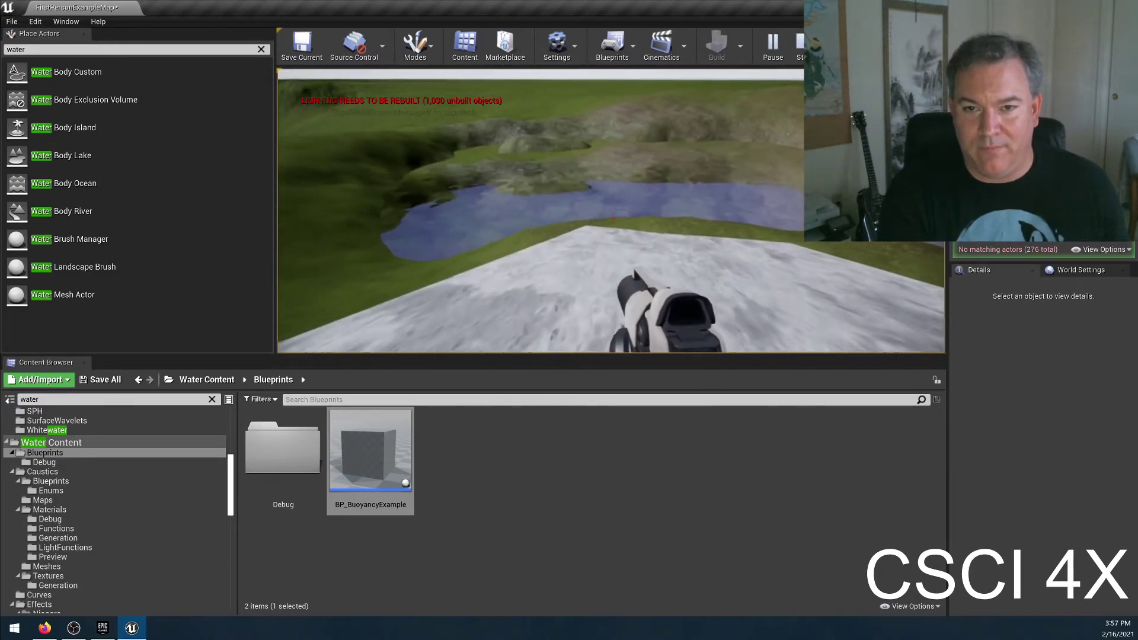
pyautogui.press('w')
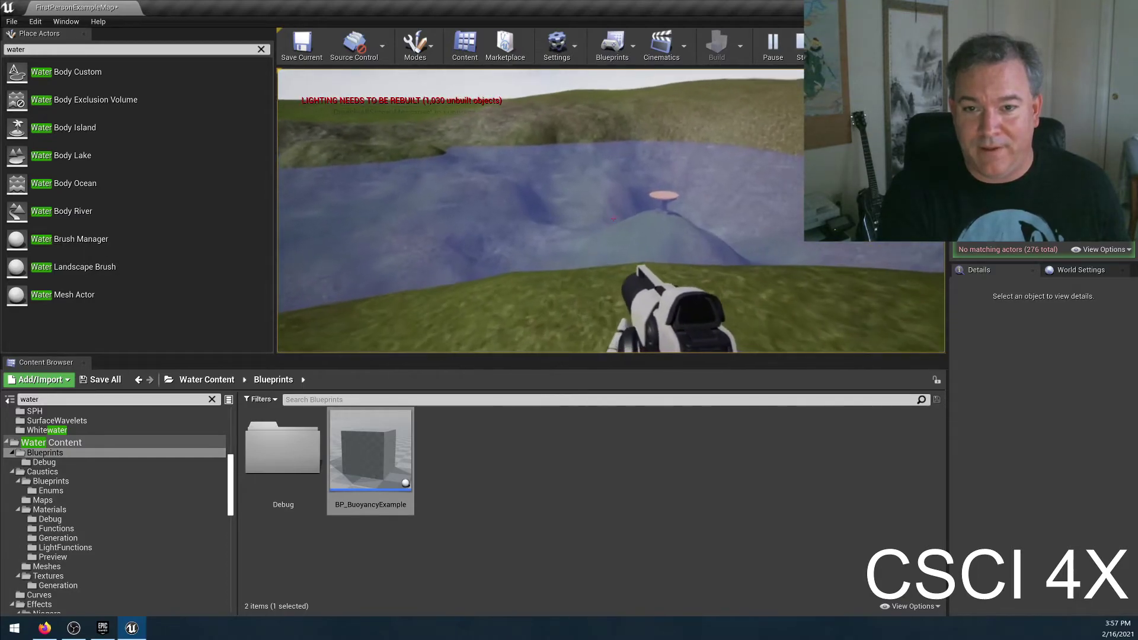
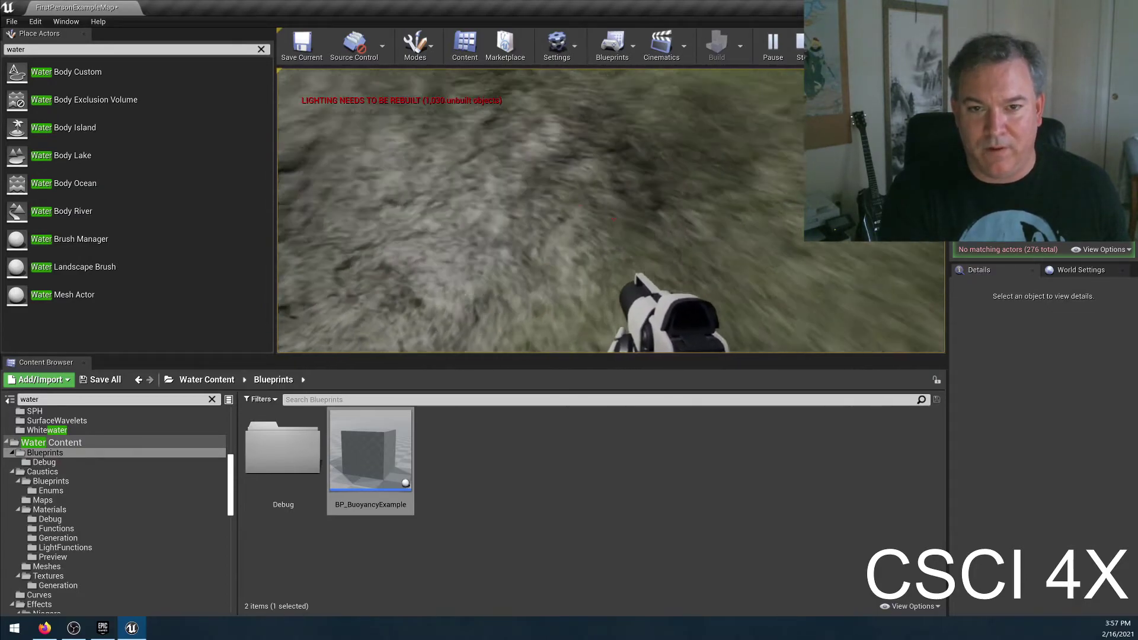
# Step: Walk the character down the hillside to the water and around the planted ground beneath the platform to inspect the terrain
pyautogui.press('w')
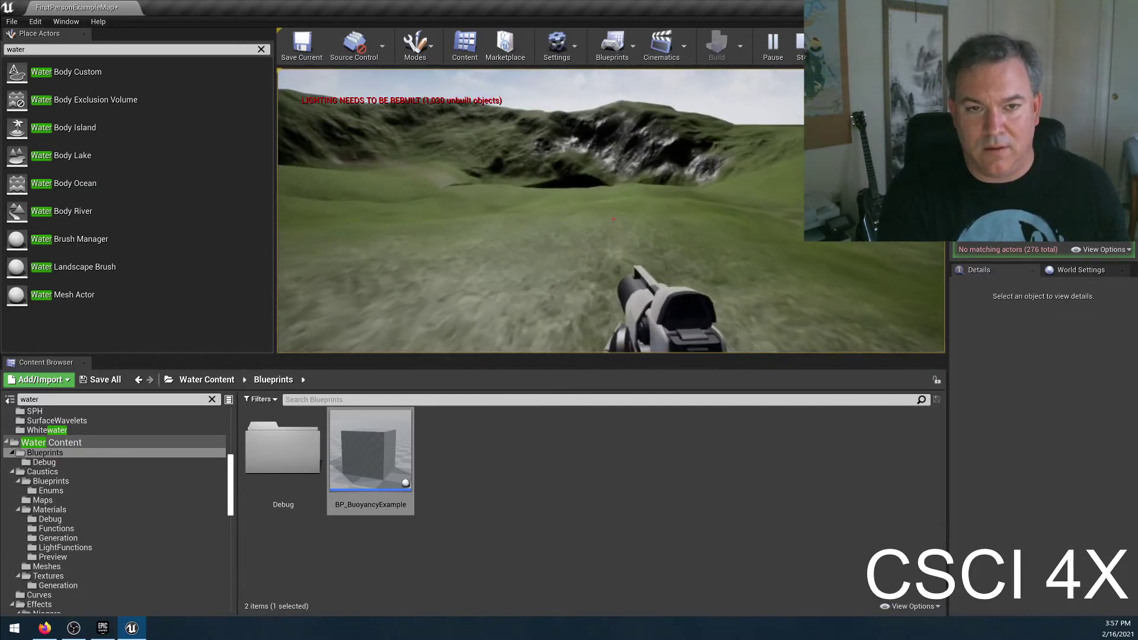
pyautogui.press('w')
pyautogui.press('w')
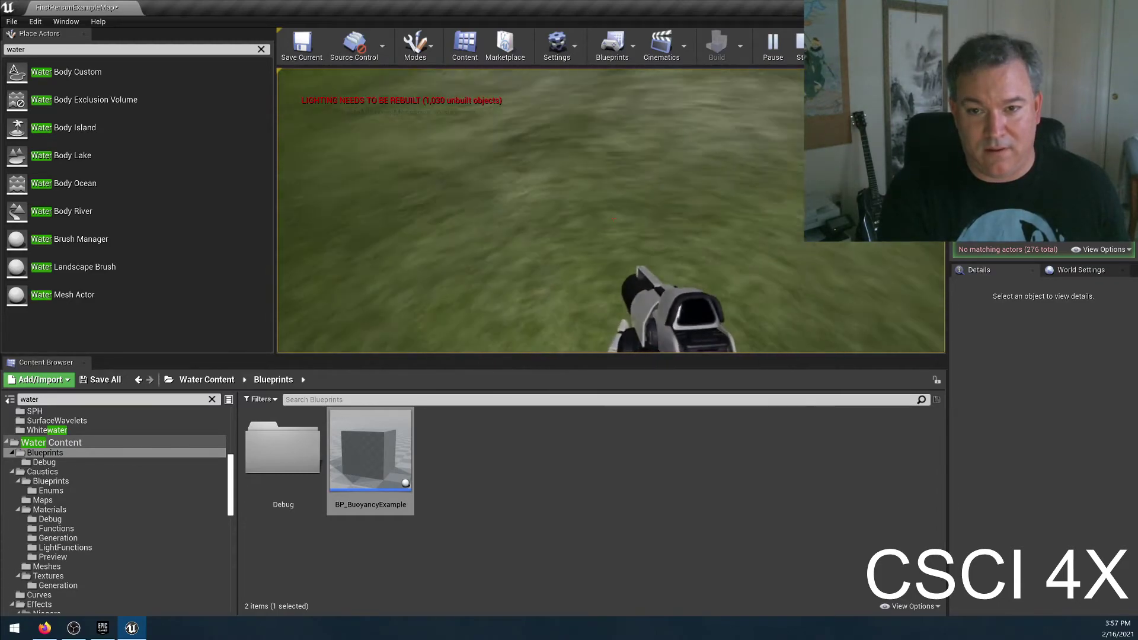
pyautogui.press('w')
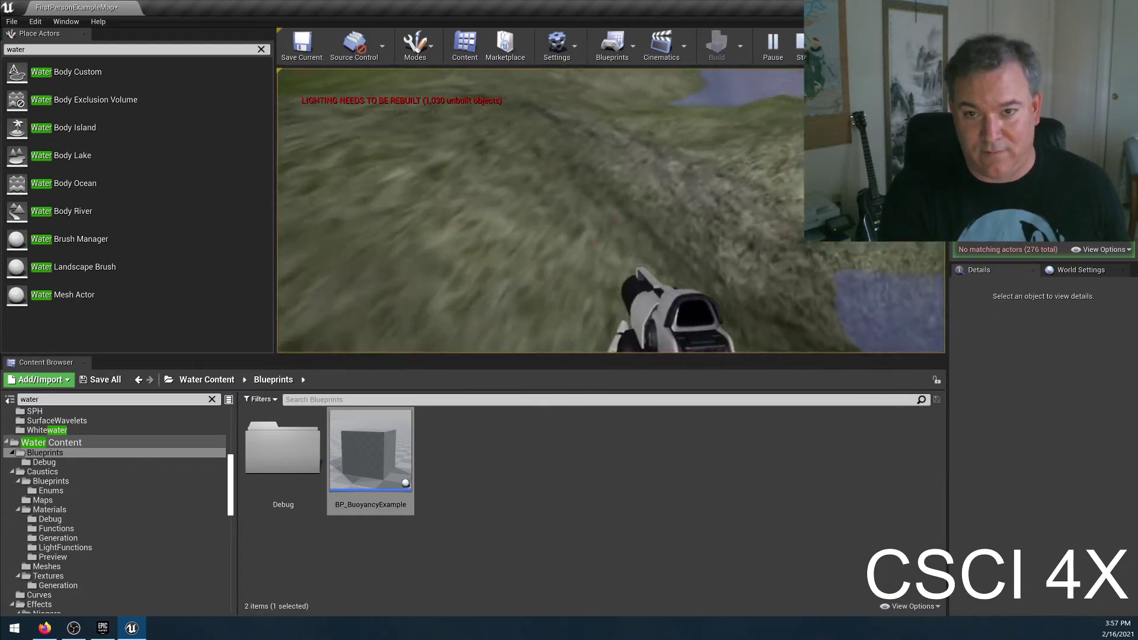
pyautogui.press('w')
pyautogui.press('w')
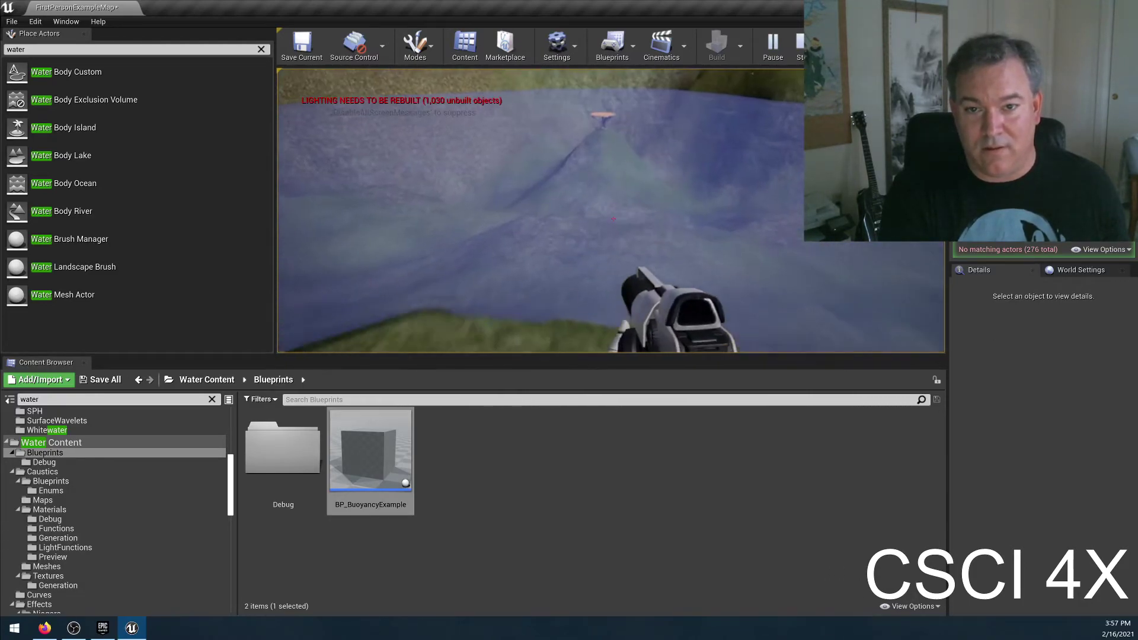
pyautogui.press('w')
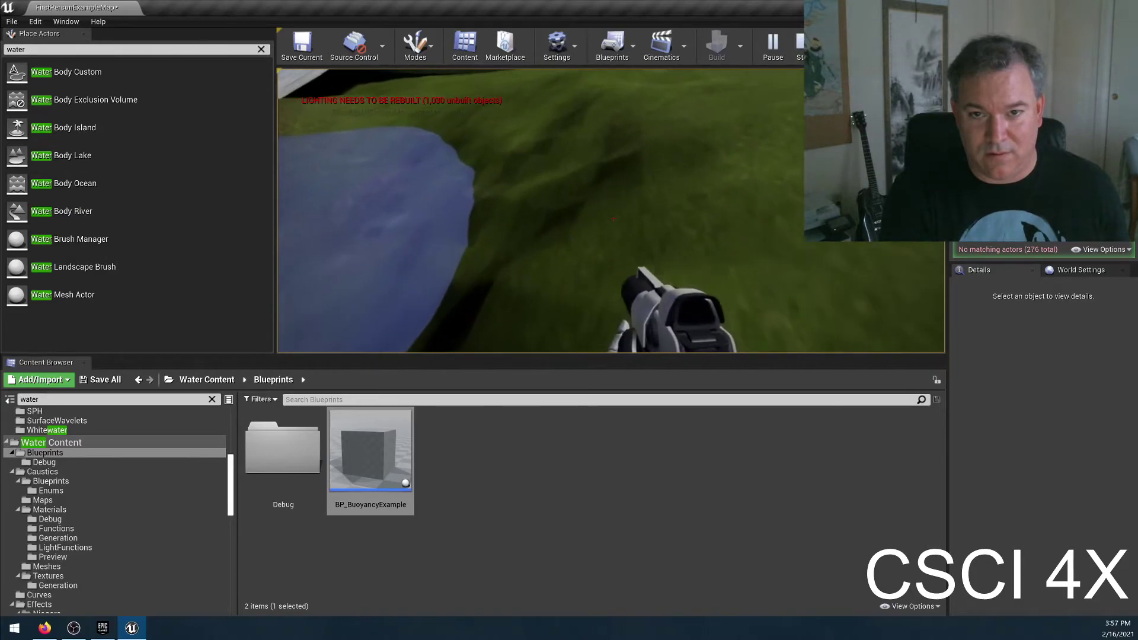
pyautogui.press('w')
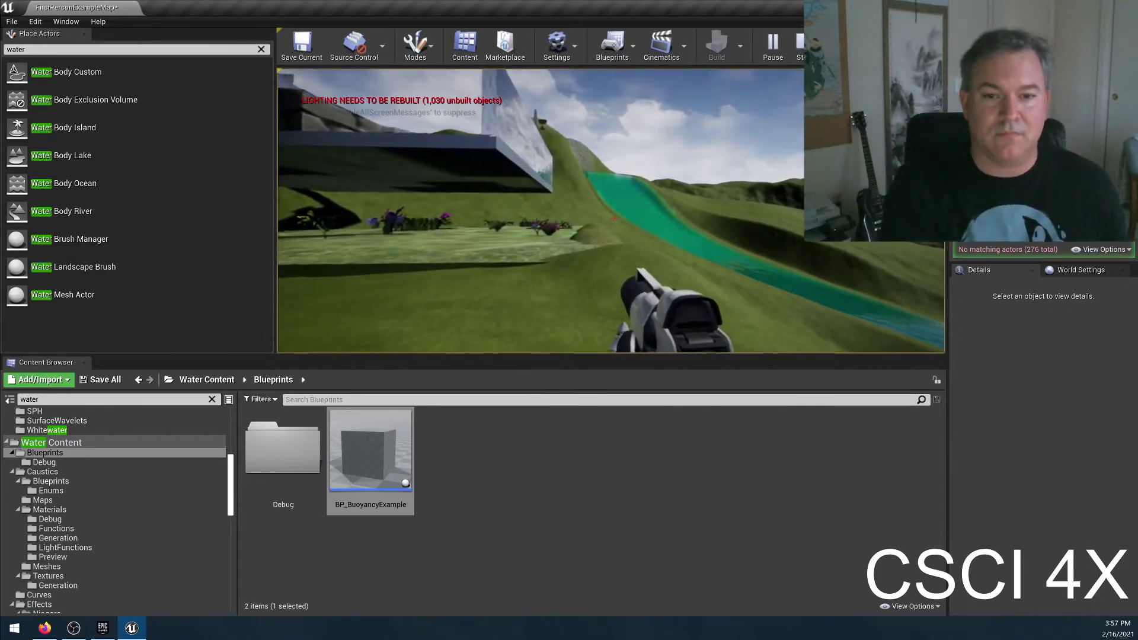
pyautogui.press('w')
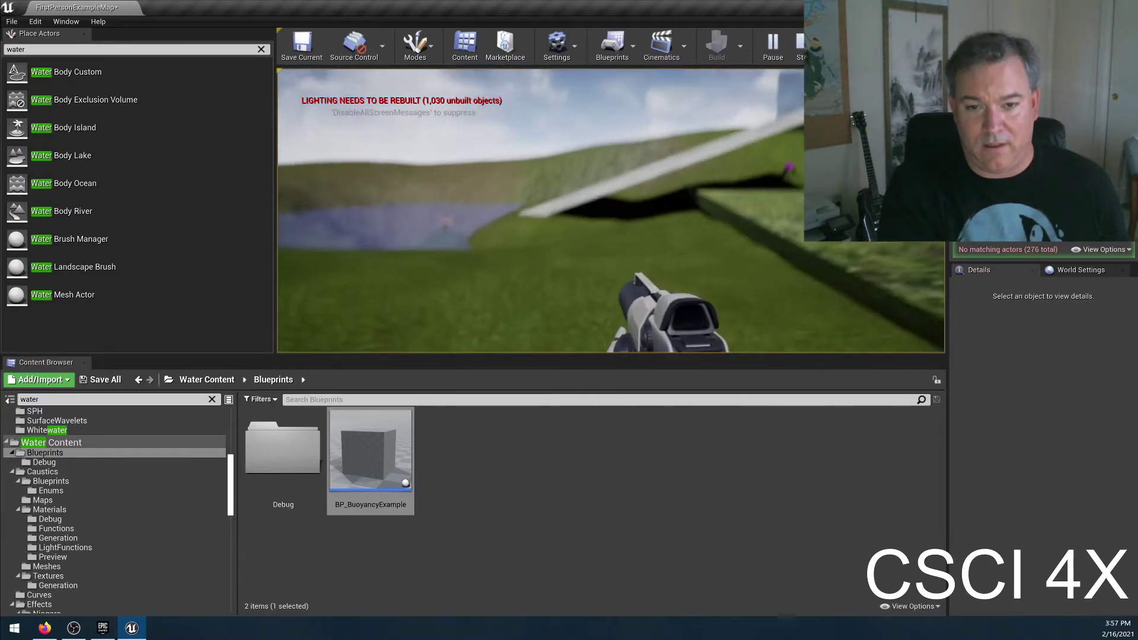
pyautogui.press('w')
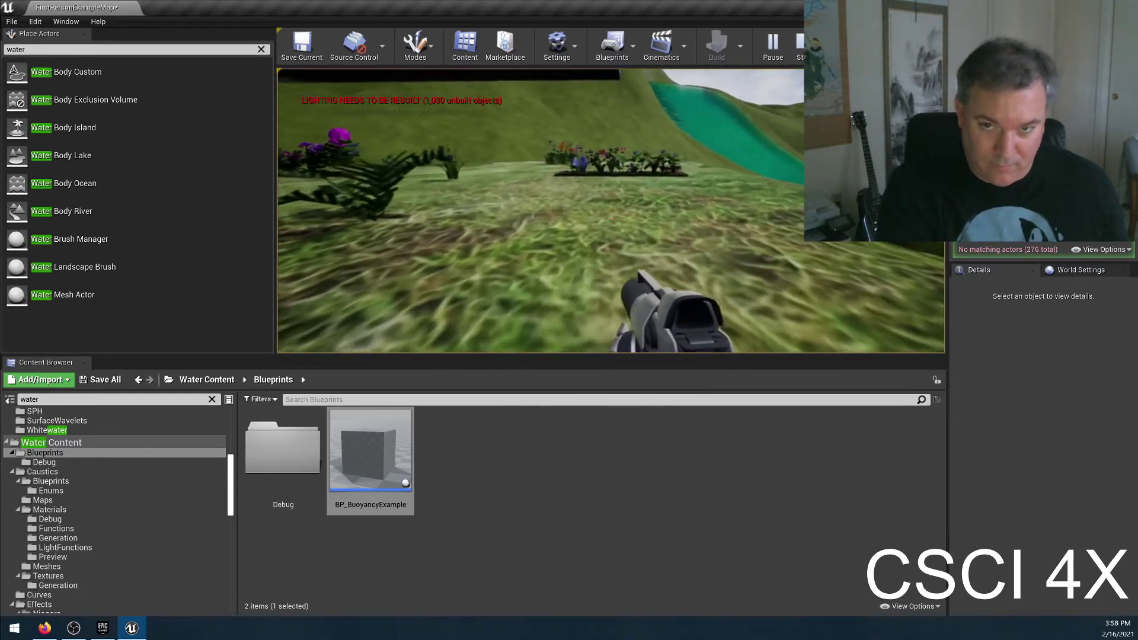
# Step: Walk the character along the riverbank to check the river and its junction with the lake, and stop the play session
pyautogui.press('w')
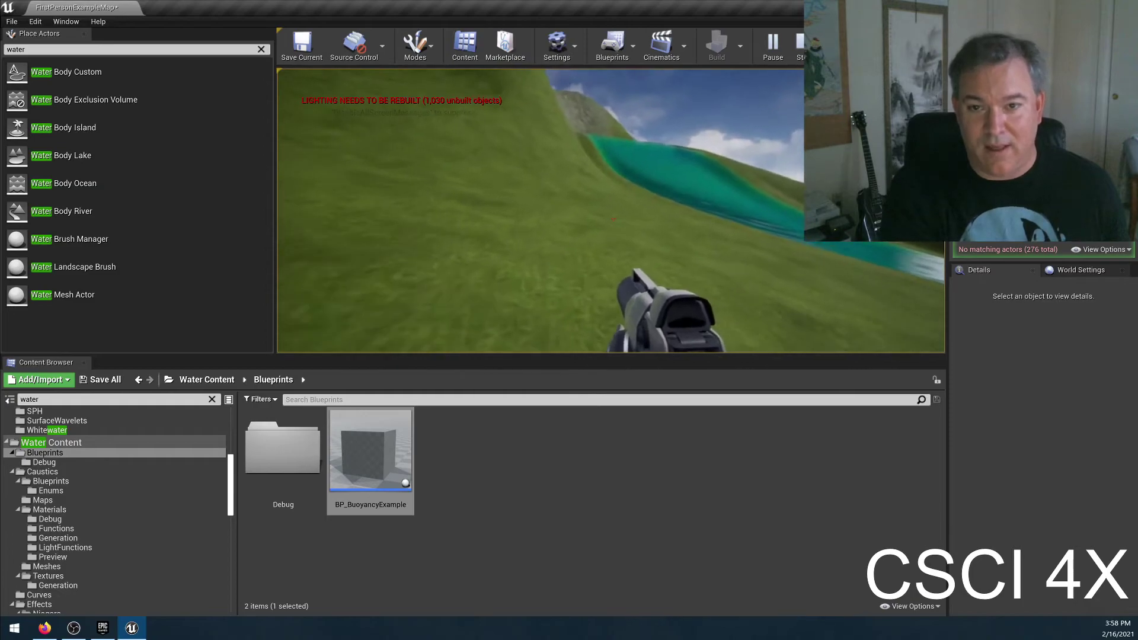
pyautogui.press('w')
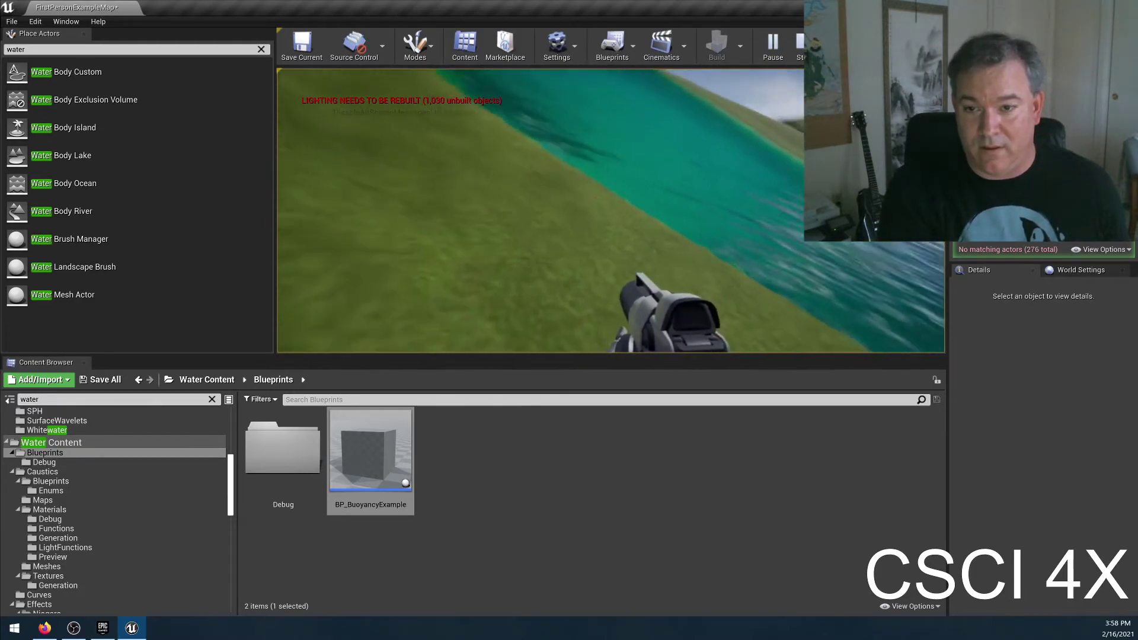
pyautogui.press('w')
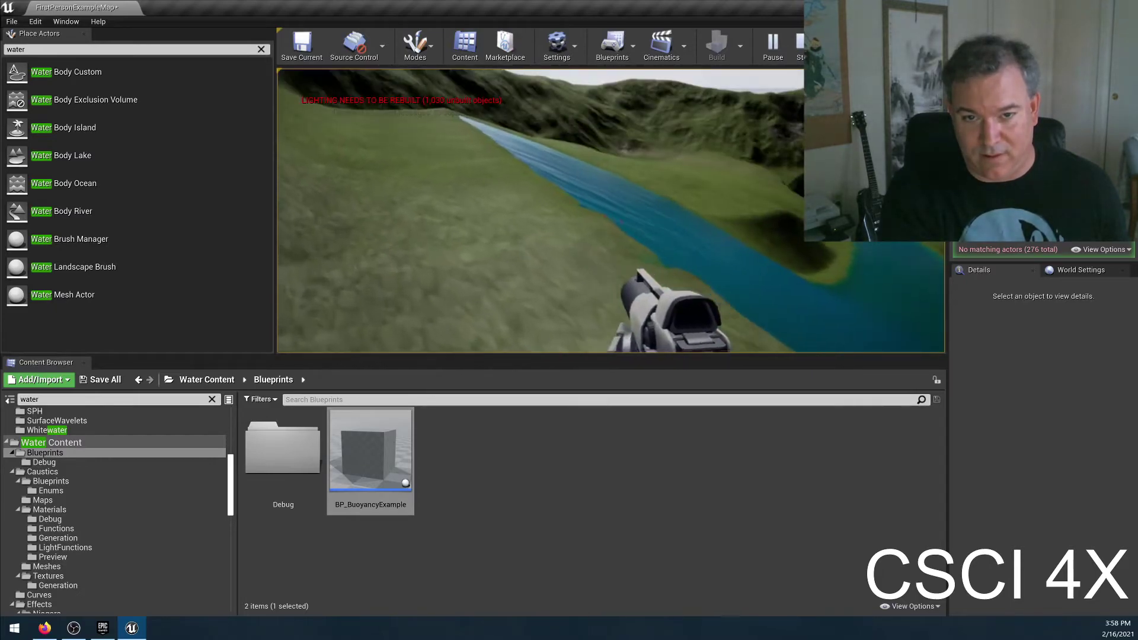
pyautogui.press('w')
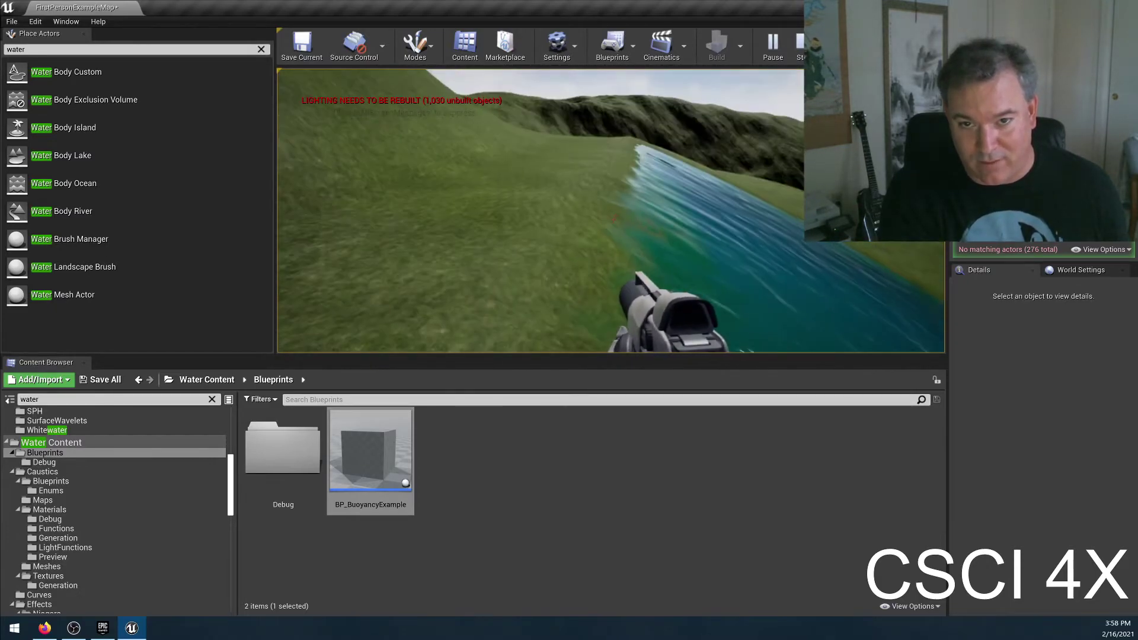
pyautogui.press('w')
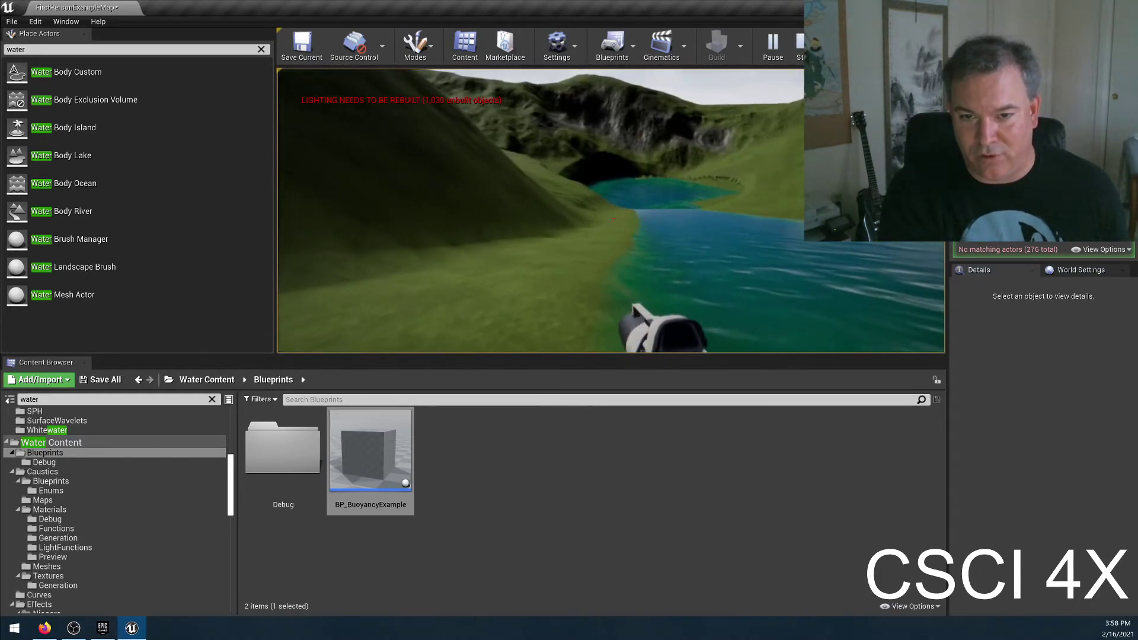
pyautogui.moveTo(611, 210)
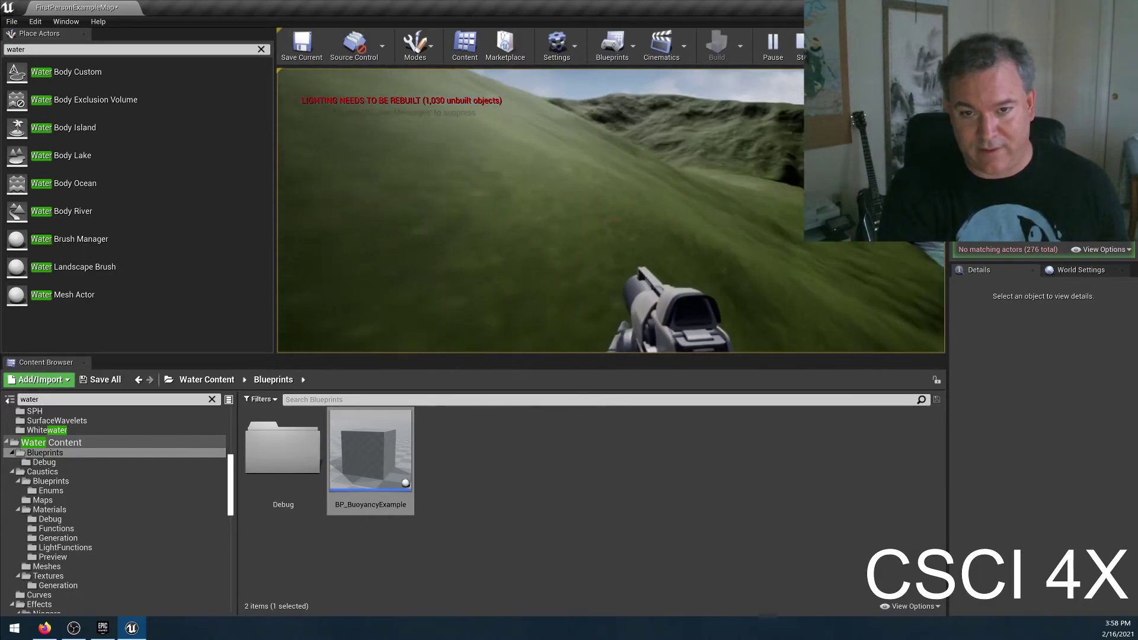
pyautogui.press('w')
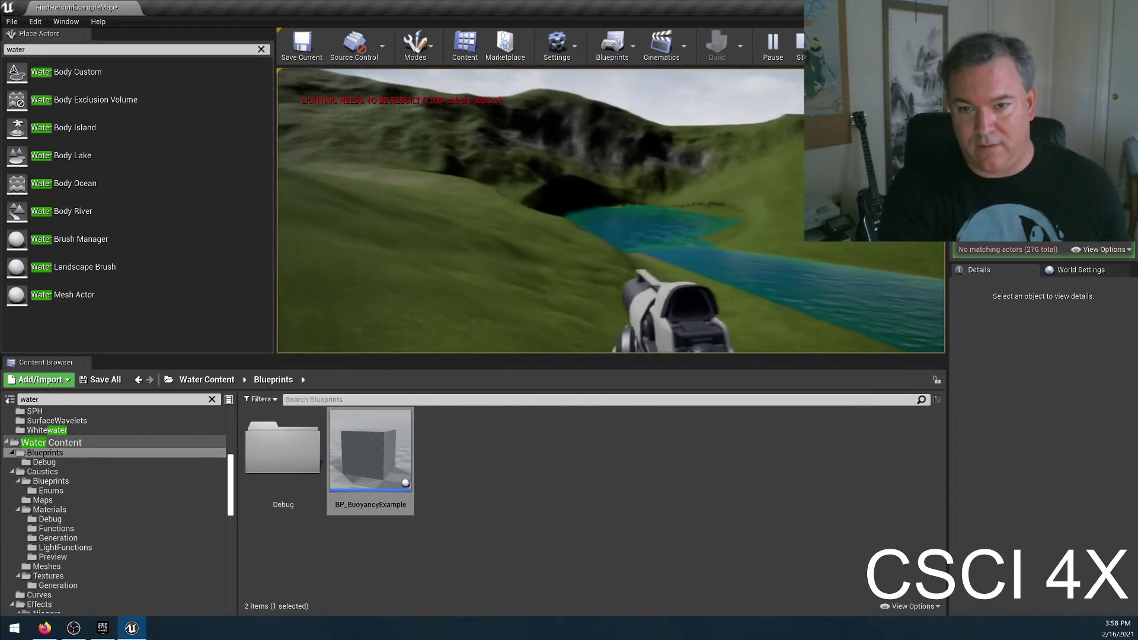
pyautogui.press('space')
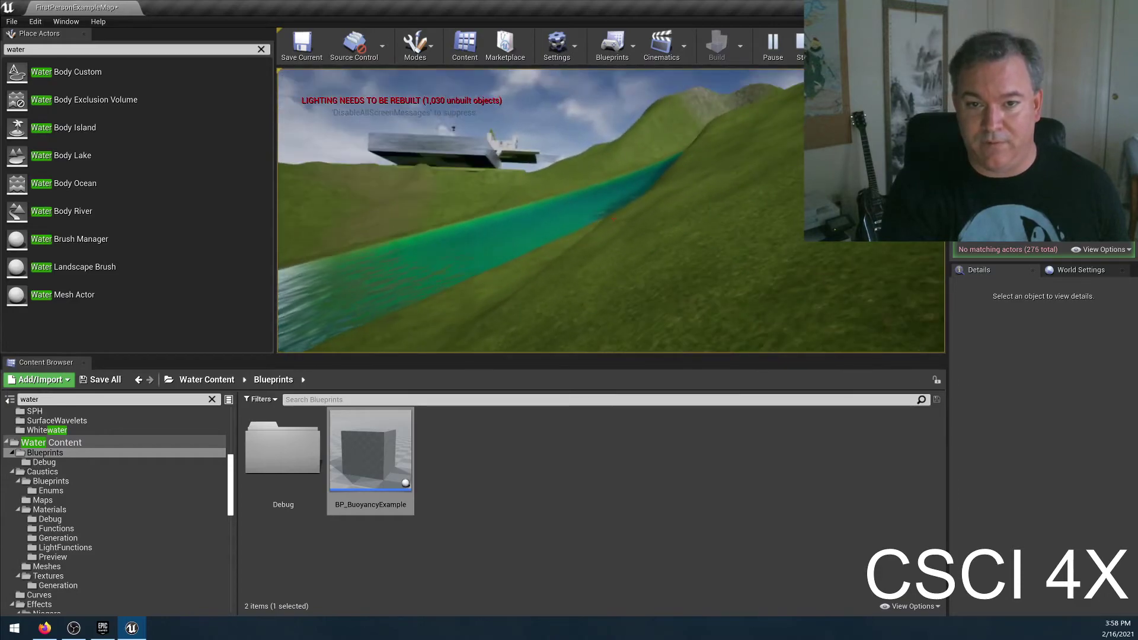
pyautogui.press('Escape')
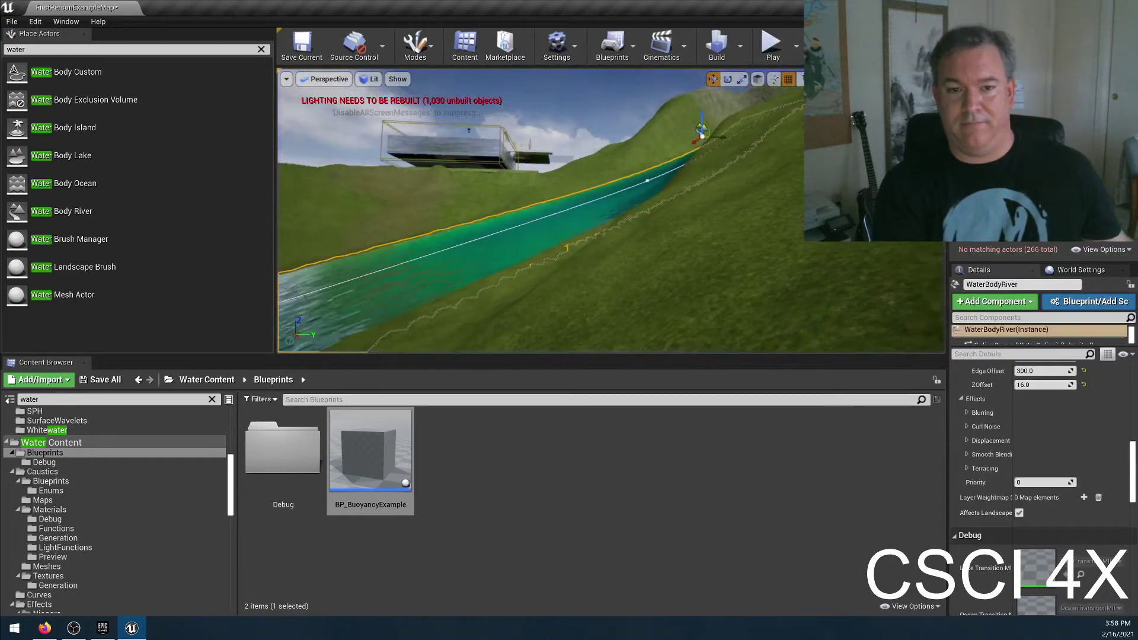
# Step: Select the lake water body and bring its underwater post-process settings into view
pyautogui.moveTo(611, 211); pyautogui.dragTo(415, 237, button='right')
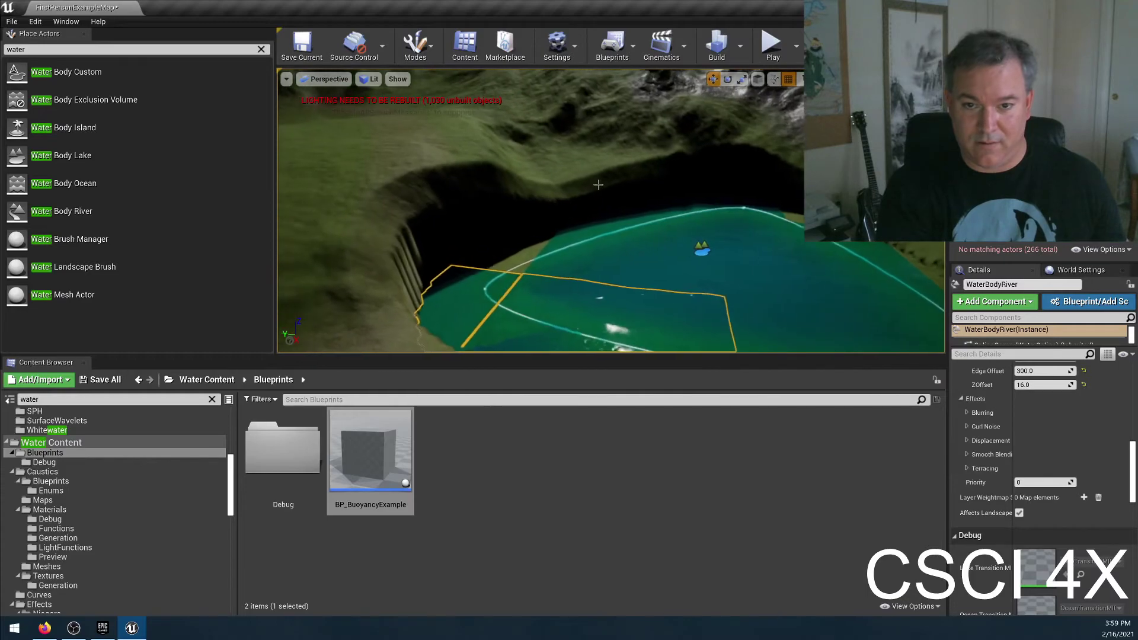
pyautogui.click(703, 252)
pyautogui.moveTo(703, 252); pyautogui.dragTo(833, 226, button='right')
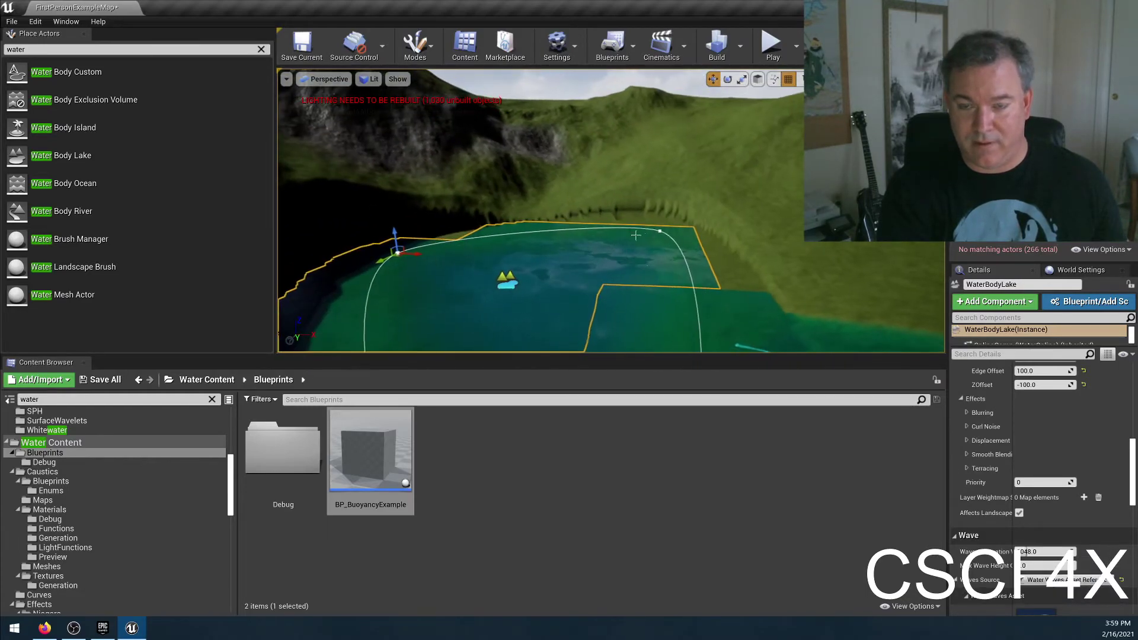
pyautogui.scroll(-8, 1018, 474)
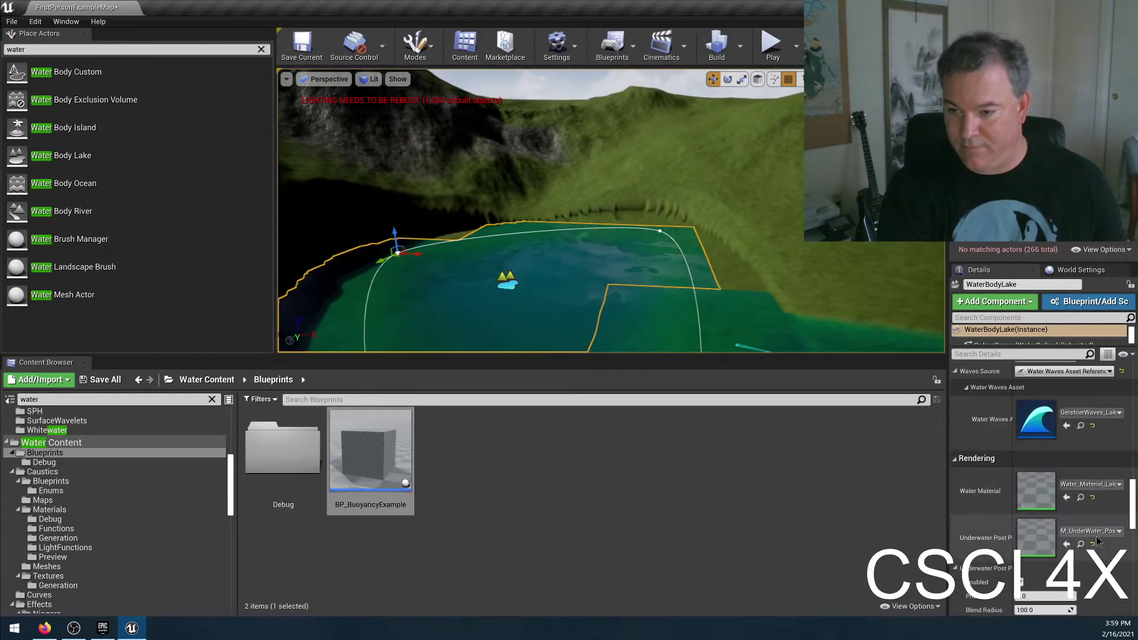
pyautogui.scroll(-5, 1061, 519)
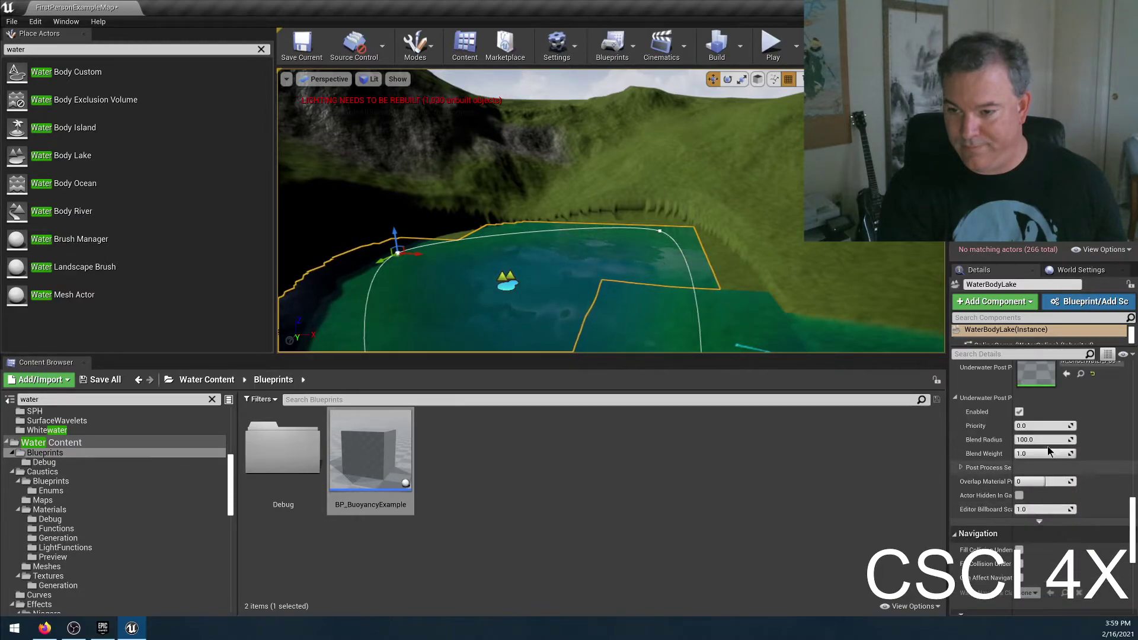
# Step: Try underwater post-process Blend Radius values of 200, 10, and 600 on the lake, then set it back to 100
pyautogui.click(1049, 440)
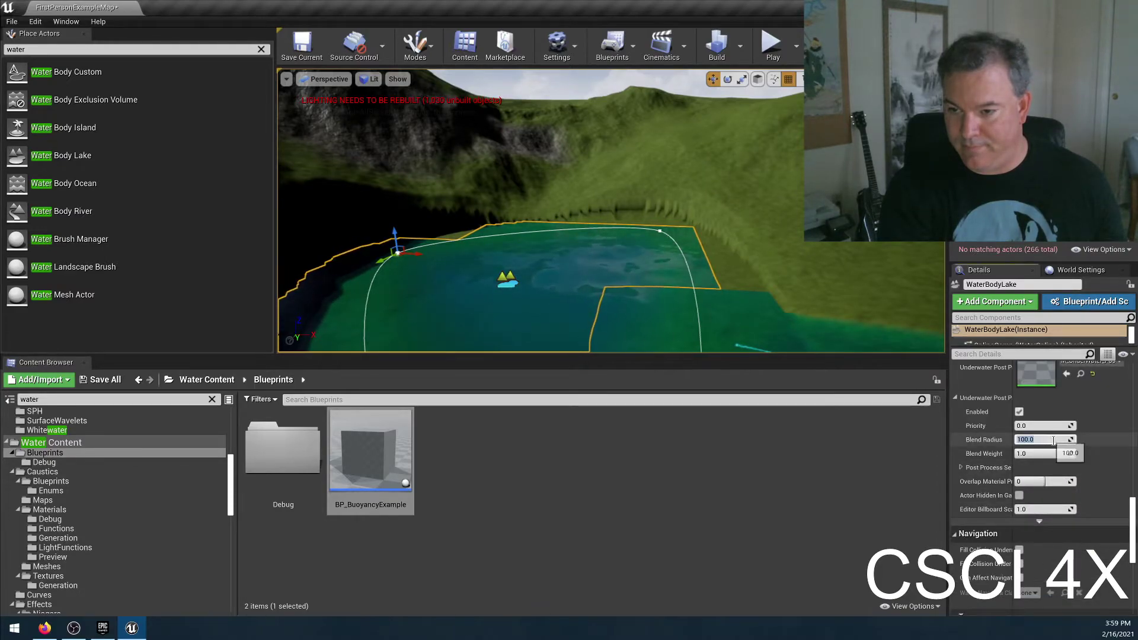
pyautogui.write('200')
pyautogui.press('Return')
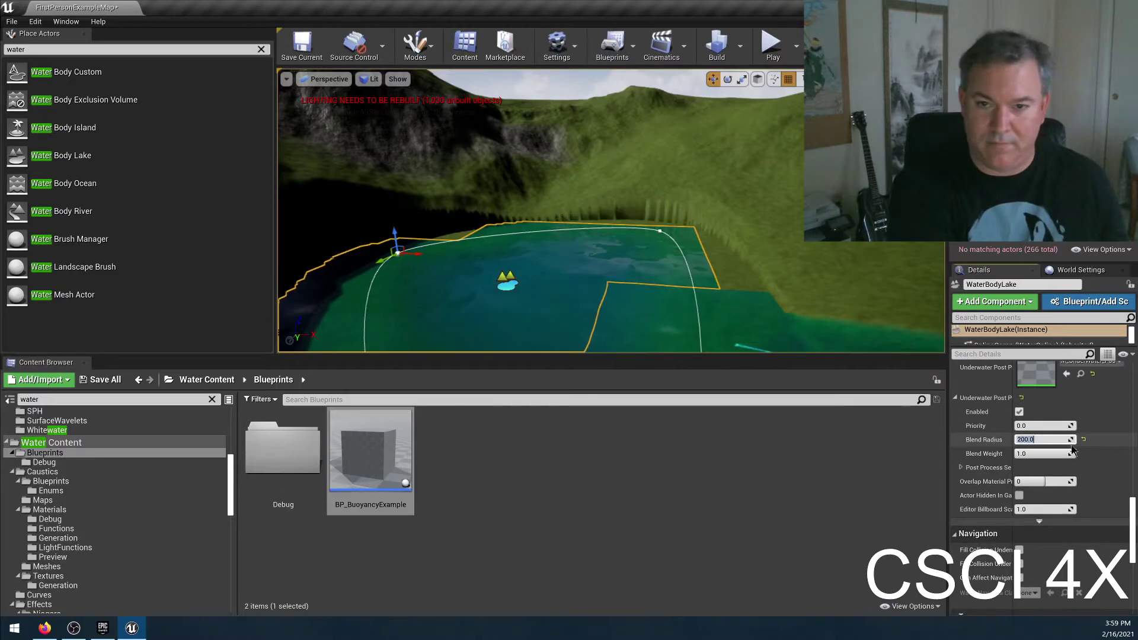
pyautogui.write('10')
pyautogui.press('Return')
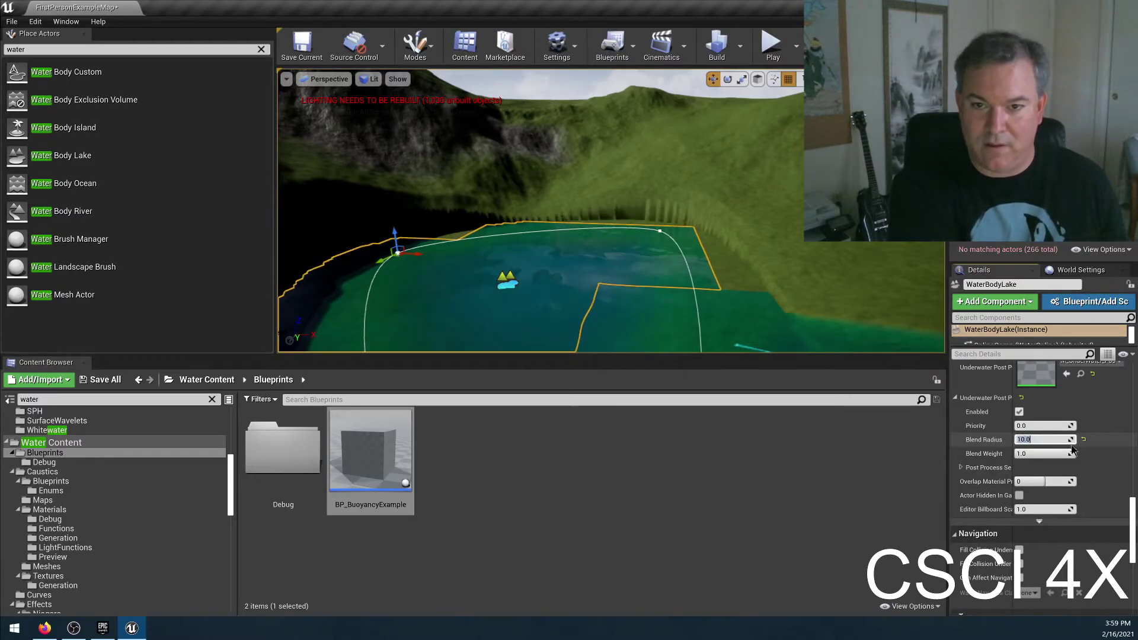
pyautogui.write('600')
pyautogui.press('Return')
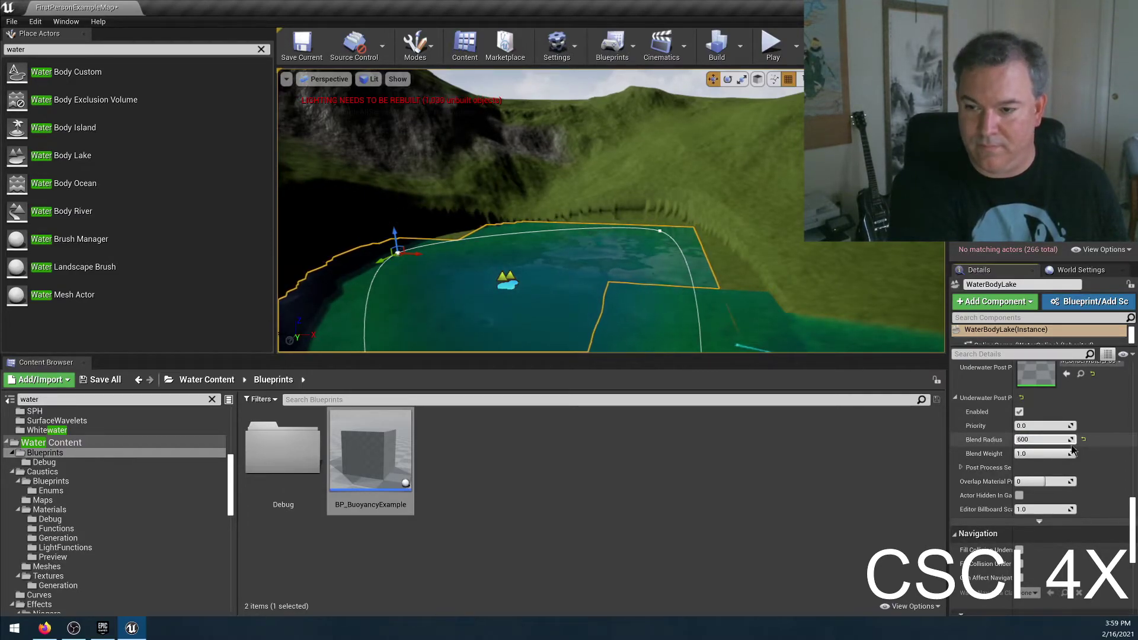
pyautogui.write('100')
pyautogui.press('Return')
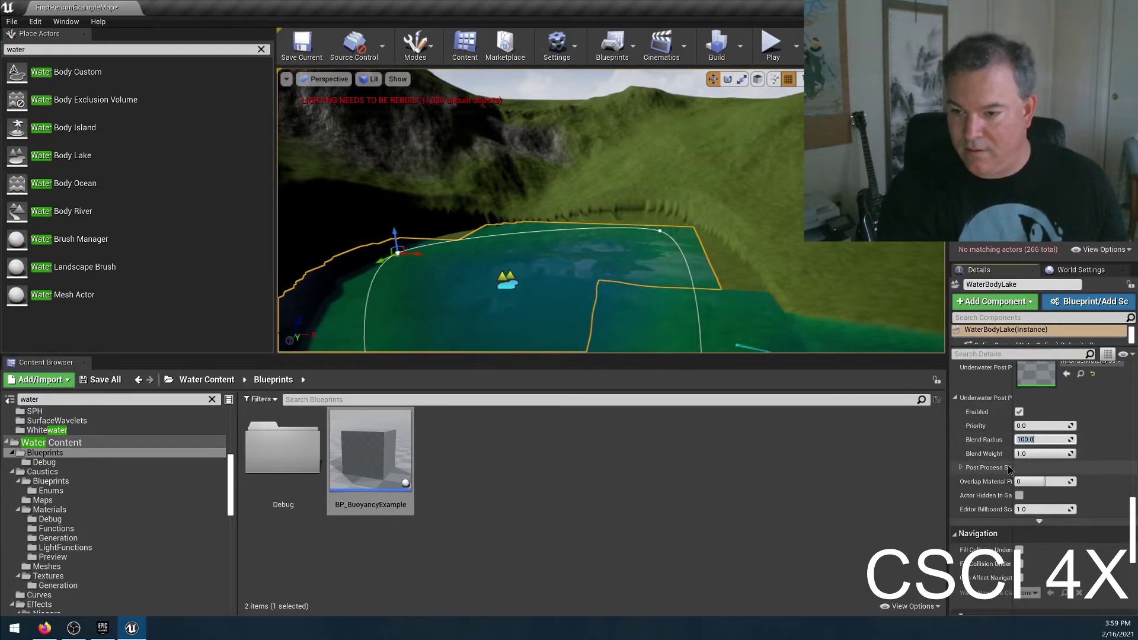
# Step: Review the lake's wave and terrain settings, expanding the Blurring and Curl Noise effects and checking the falloff and curve values
pyautogui.scroll(10, 1025, 463)
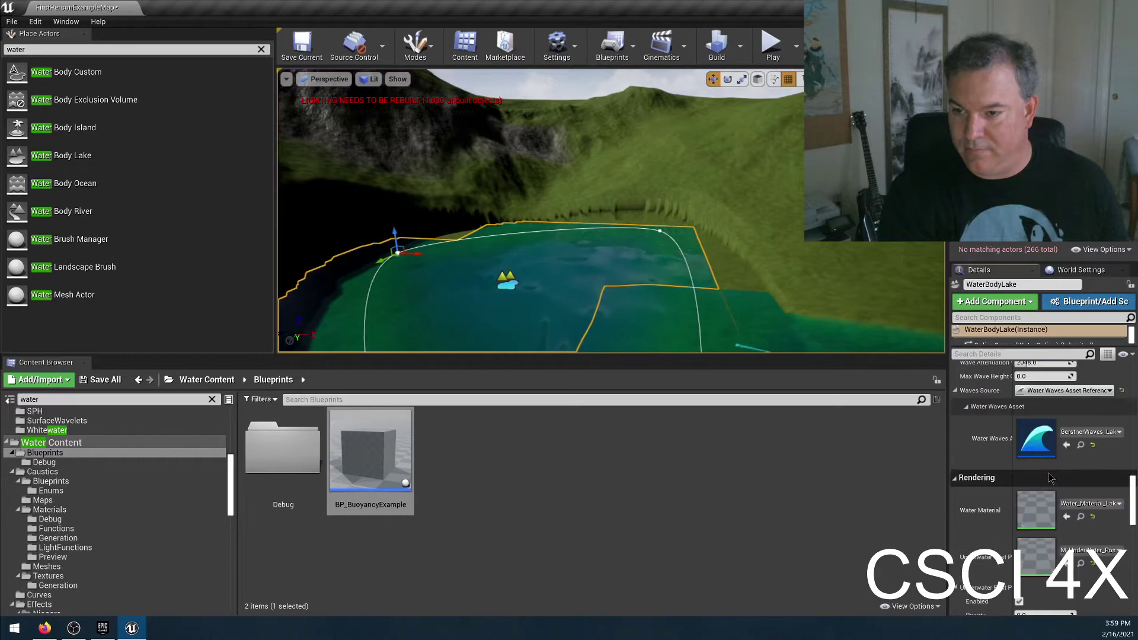
pyautogui.scroll(1, 1037, 454)
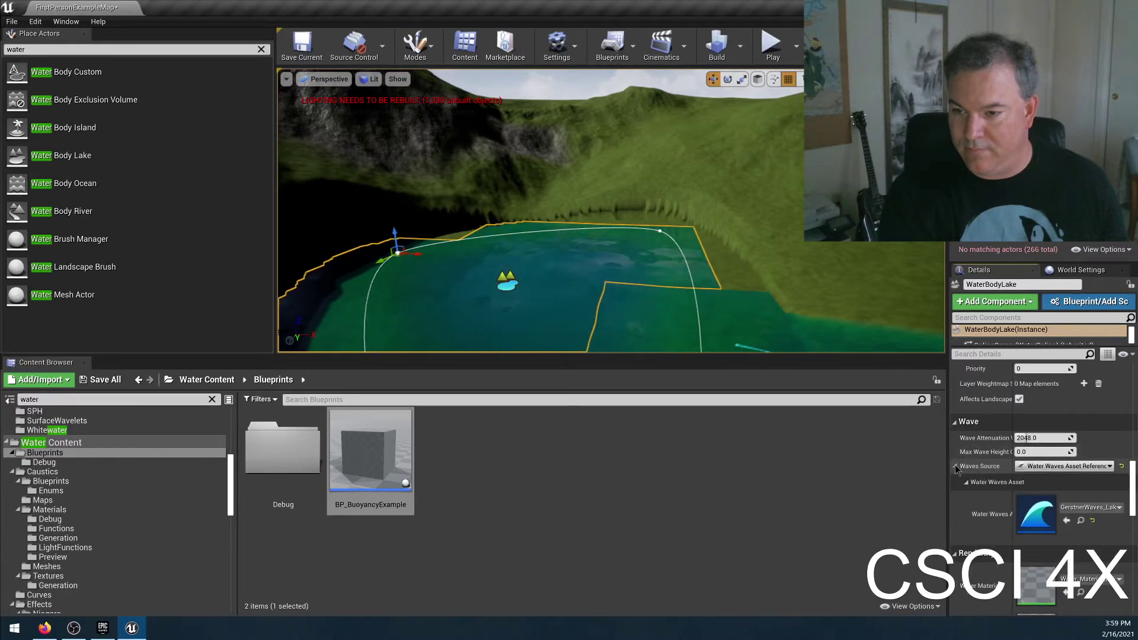
pyautogui.scroll(7, 989, 439)
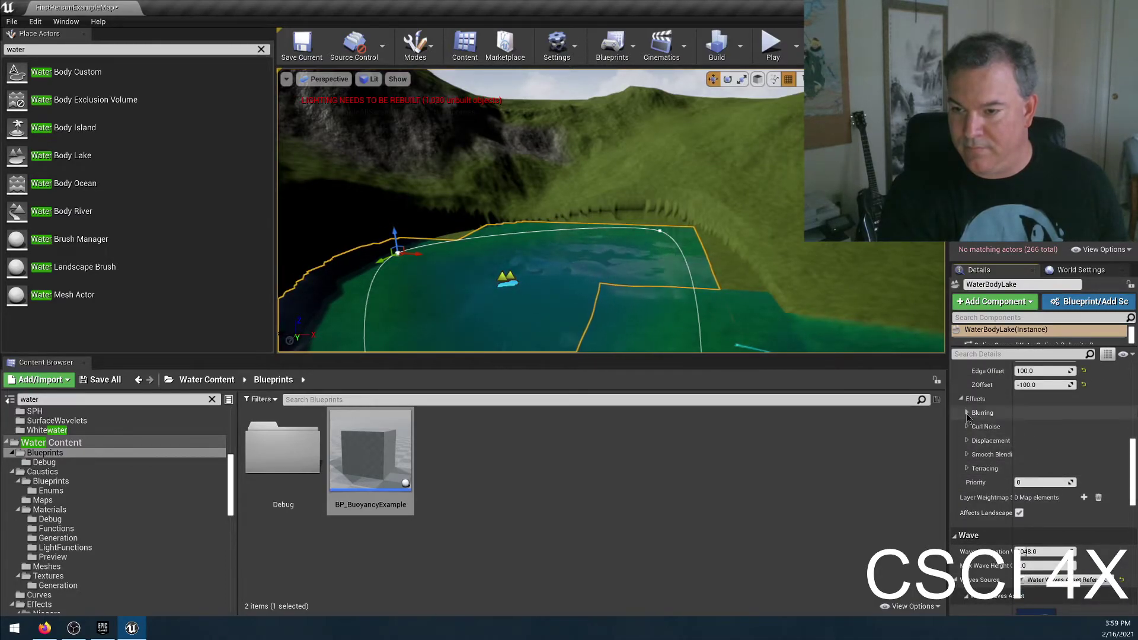
pyautogui.click(967, 455)
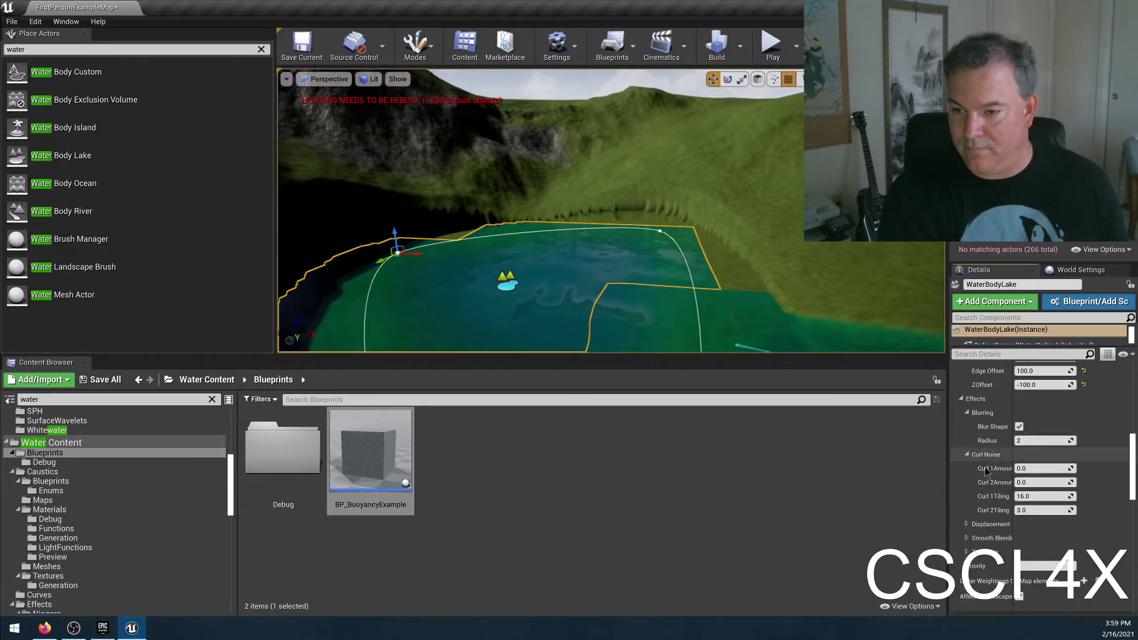
pyautogui.scroll(4, 989, 473)
pyautogui.scroll(5, 988, 473)
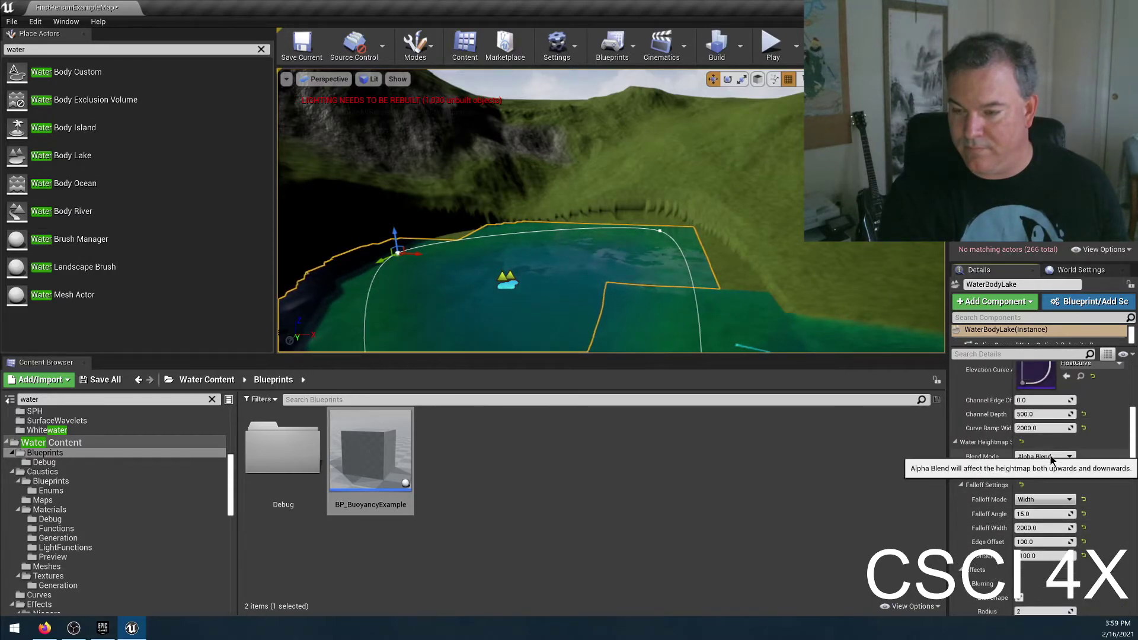
pyautogui.scroll(6, 1008, 469)
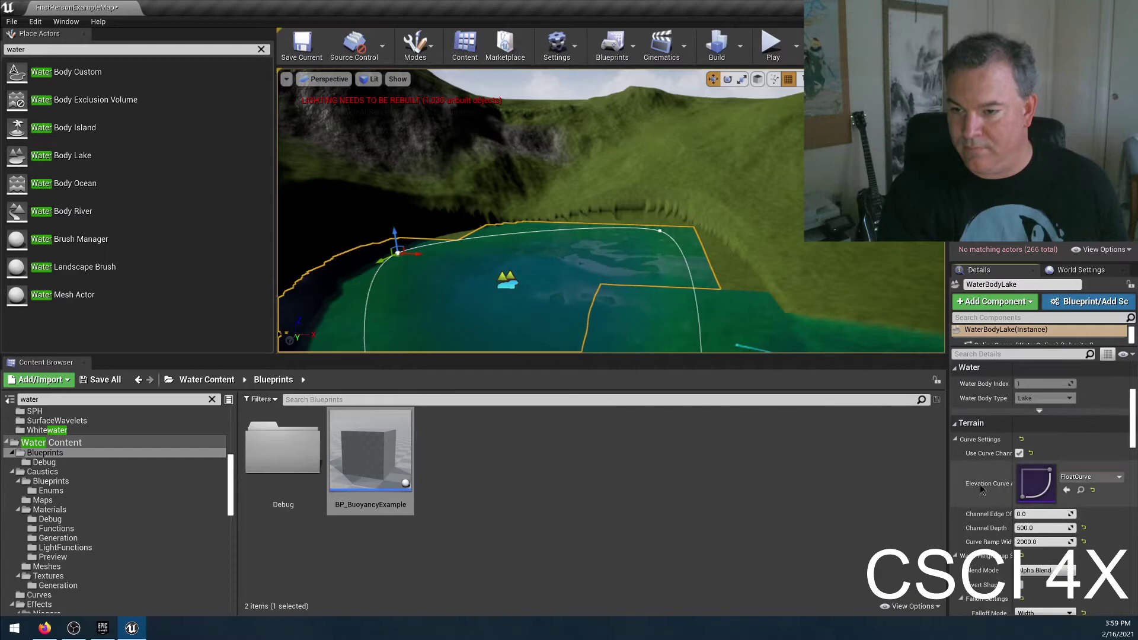
# Step: Open the lake's elevation curve asset to view it, close it, and inspect the lake edge near the river
pyautogui.doubleClick(1036, 483)
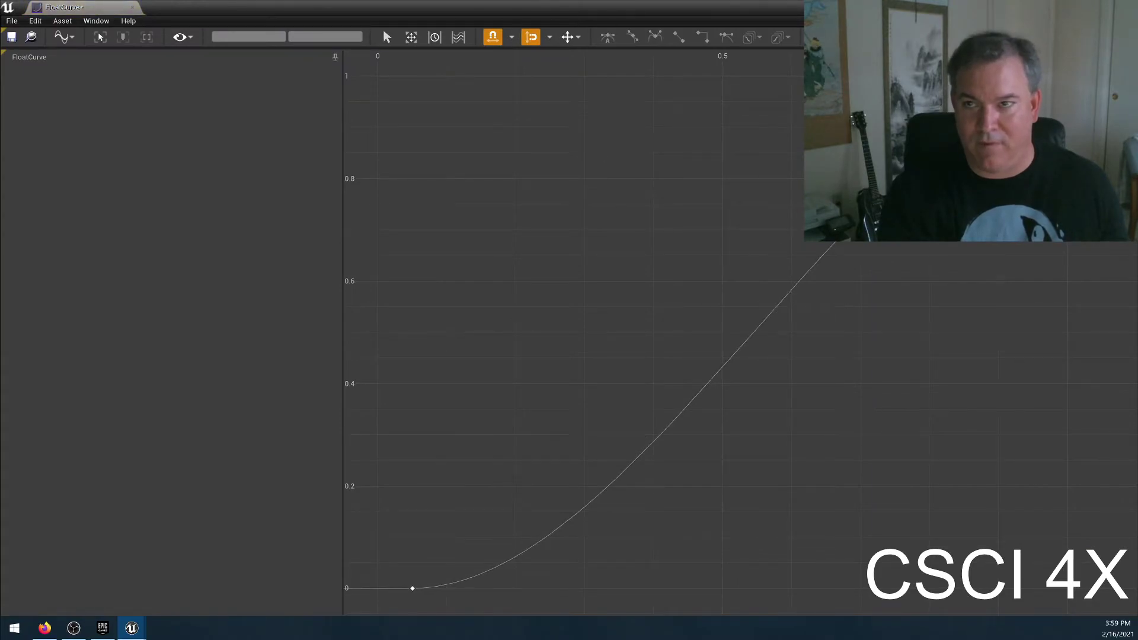
pyautogui.click(1126, 7)
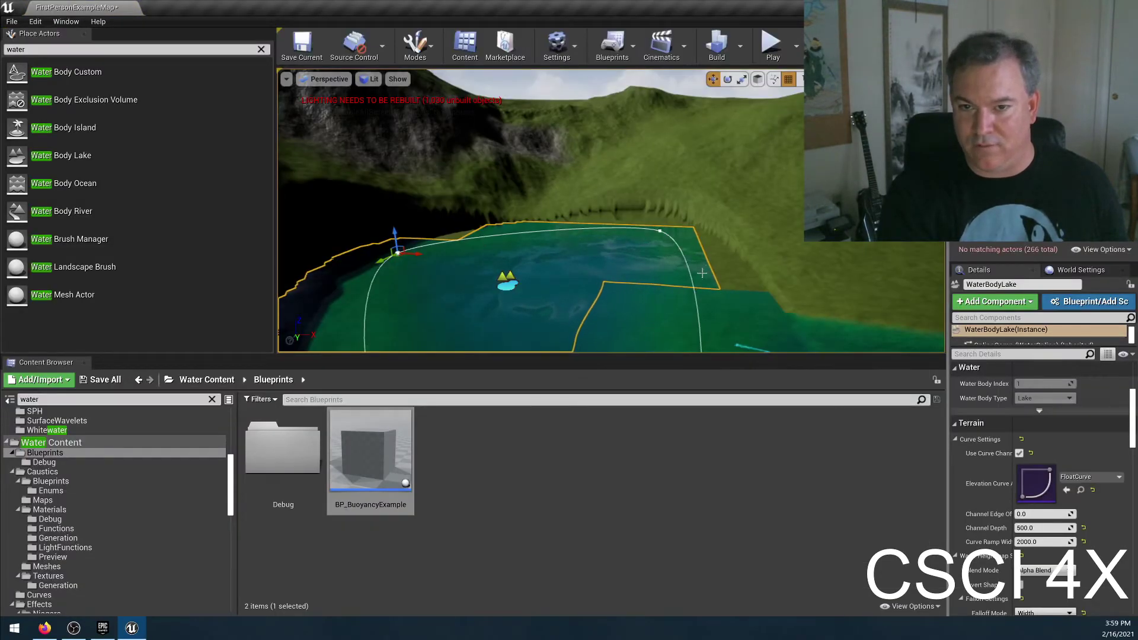
pyautogui.moveTo(610, 211); pyautogui.dragTo(818, 190, button='right')
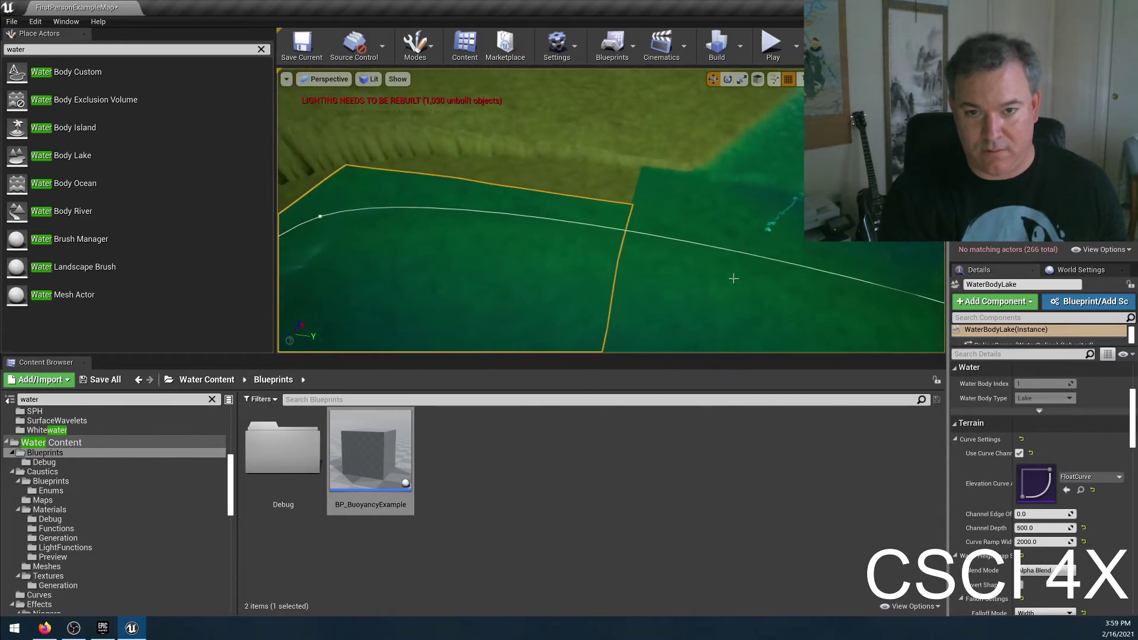
# Step: Select the river water body and nudge its end spline point slightly sideways where it meets the lake
pyautogui.click(691, 240)
pyautogui.press('f')
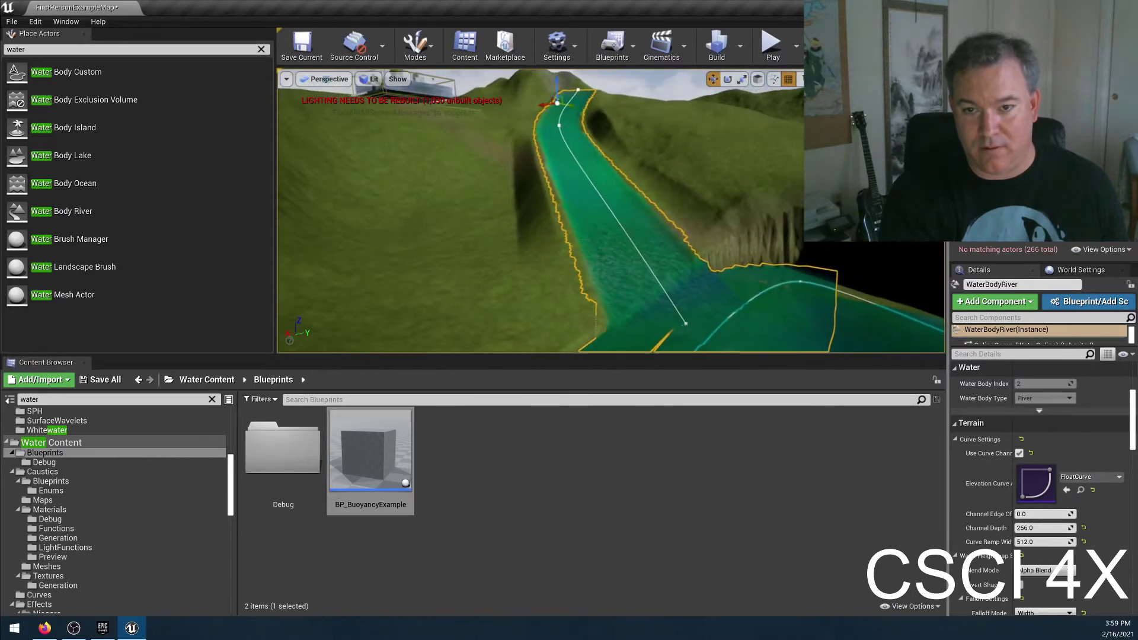
pyautogui.click(688, 322)
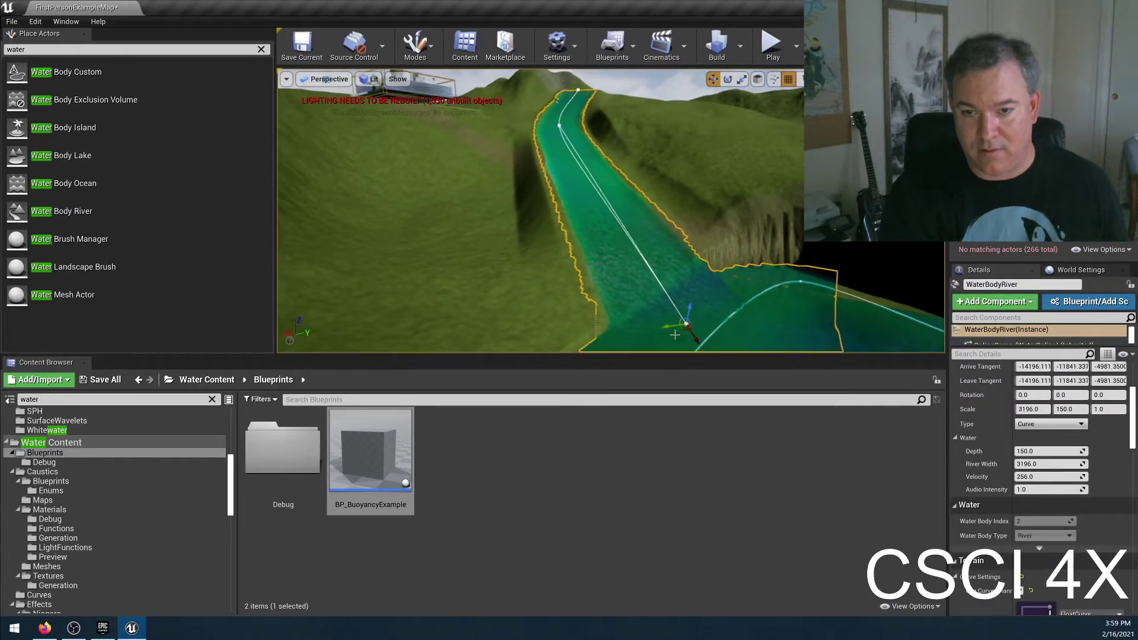
pyautogui.moveTo(667, 328); pyautogui.dragTo(672, 327)
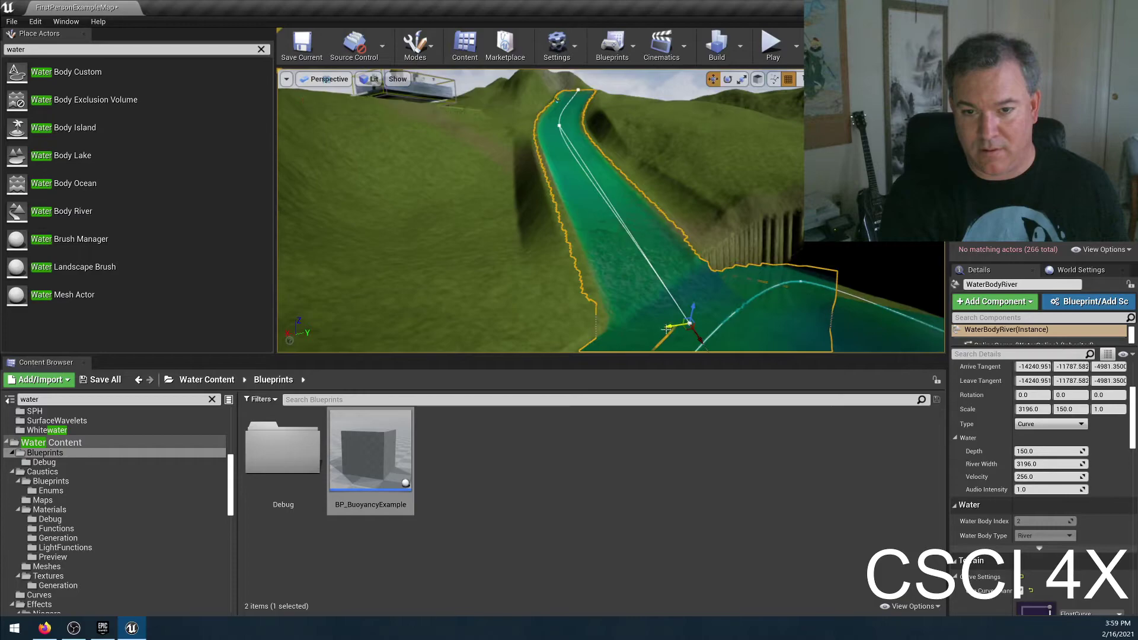
pyautogui.press('a')
pyautogui.moveTo(623, 320); pyautogui.dragTo(619, 311, button='right')
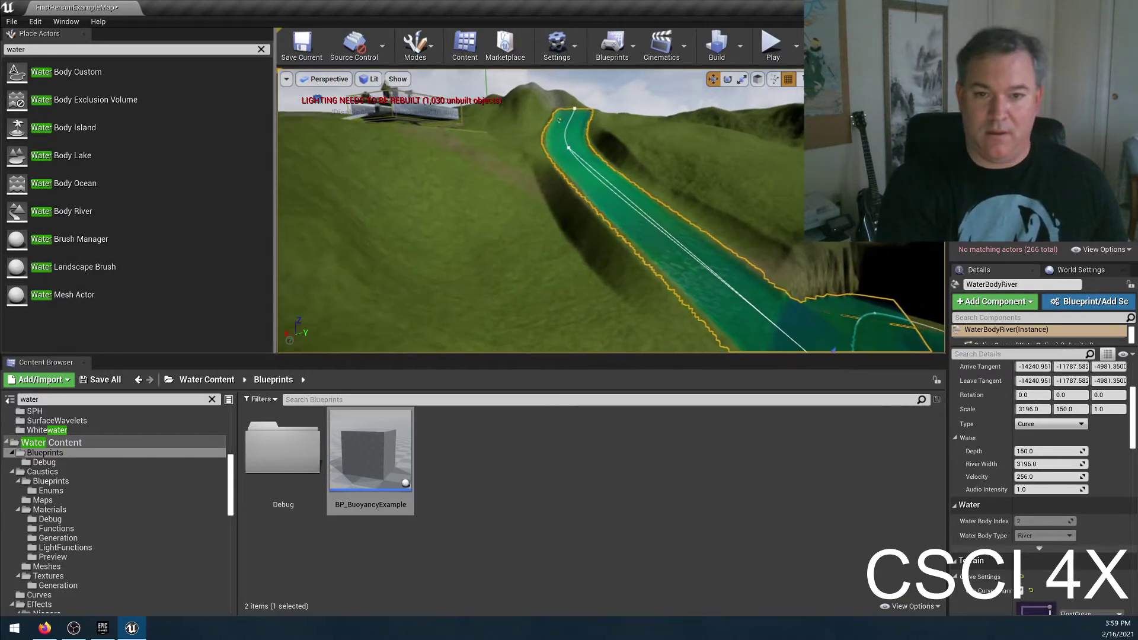
# Step: Inspect the lake's surroundings and the outer edges of the landscape where it borders the ocean
pyautogui.moveTo(611, 237); pyautogui.dragTo(545, 266, button='right')
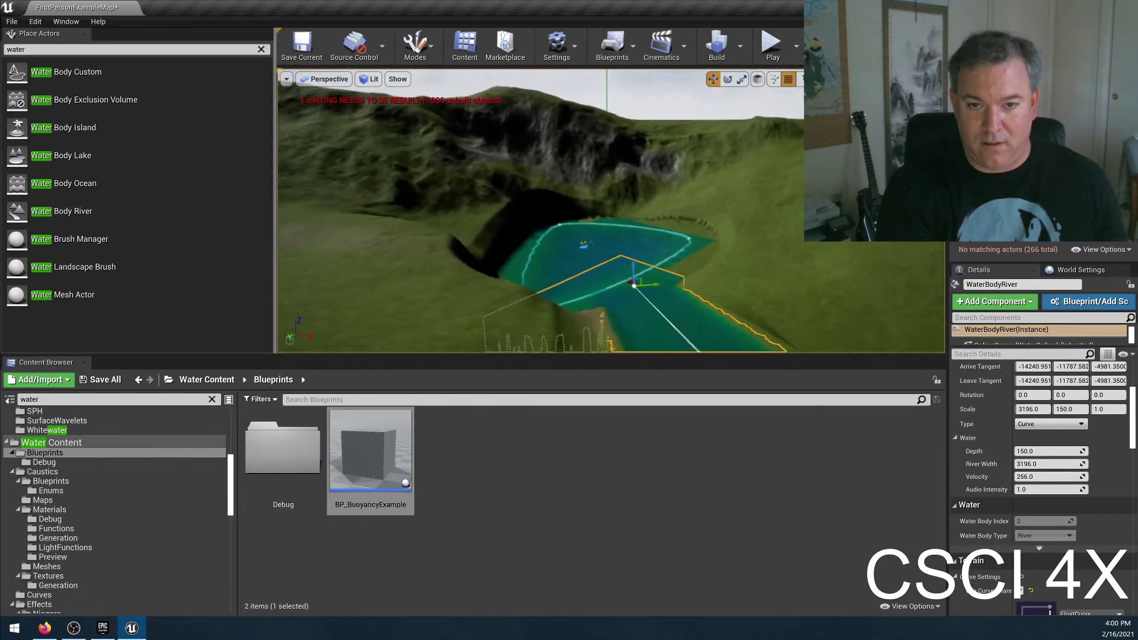
pyautogui.moveTo(610, 237); pyautogui.dragTo(771, 199, button='right')
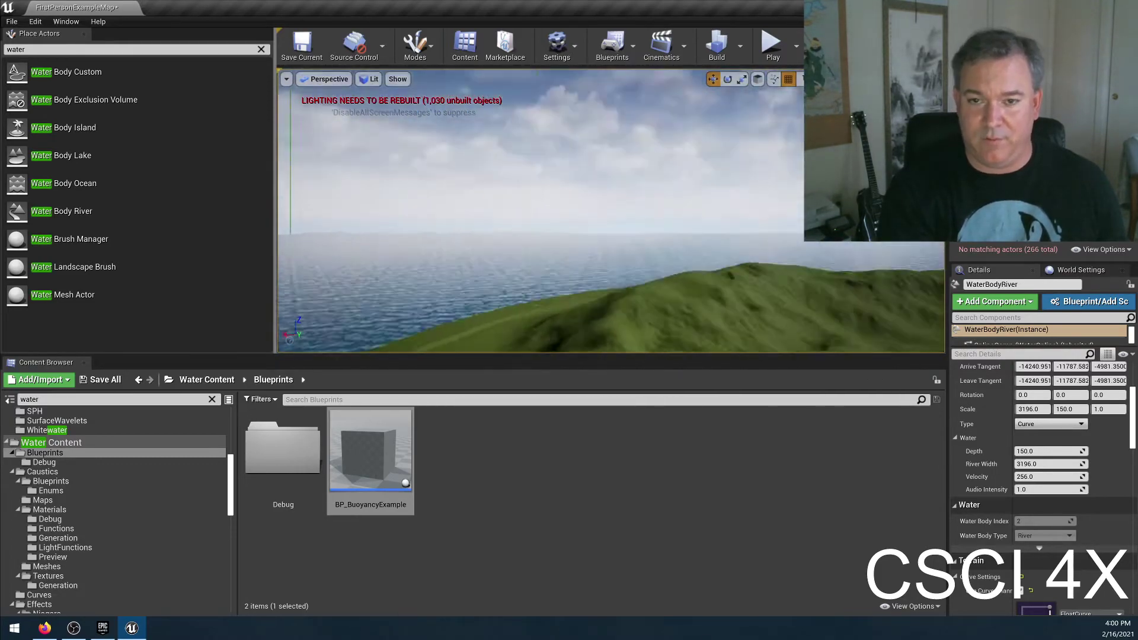
pyautogui.moveTo(610, 225); pyautogui.dragTo(764, 187, button='right')
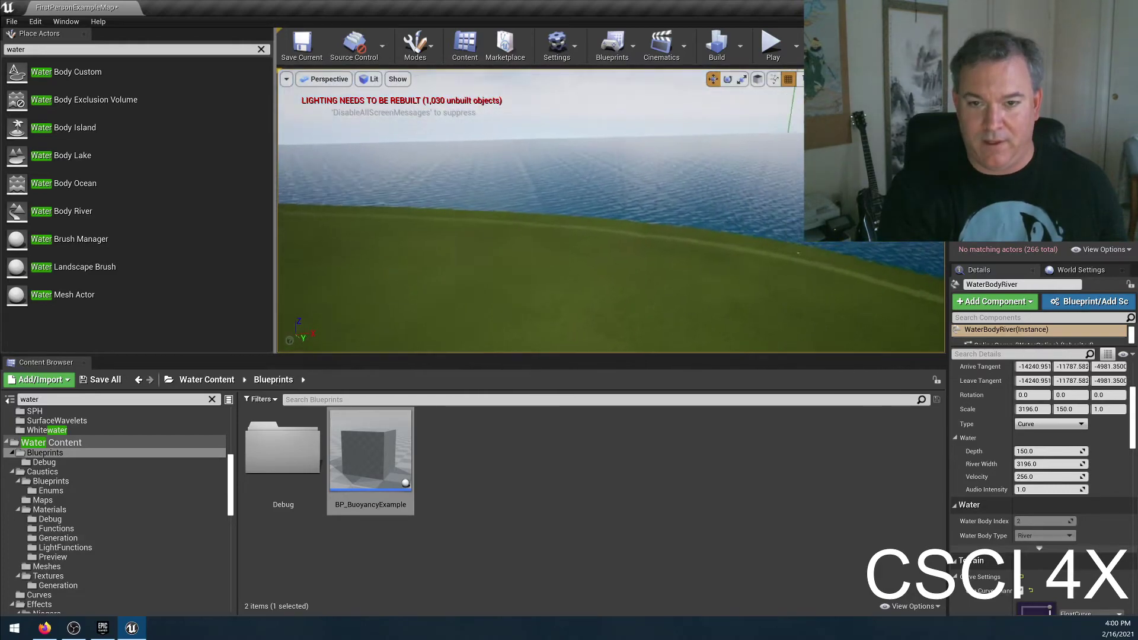
pyautogui.moveTo(611, 211); pyautogui.dragTo(533, 217, button='right')
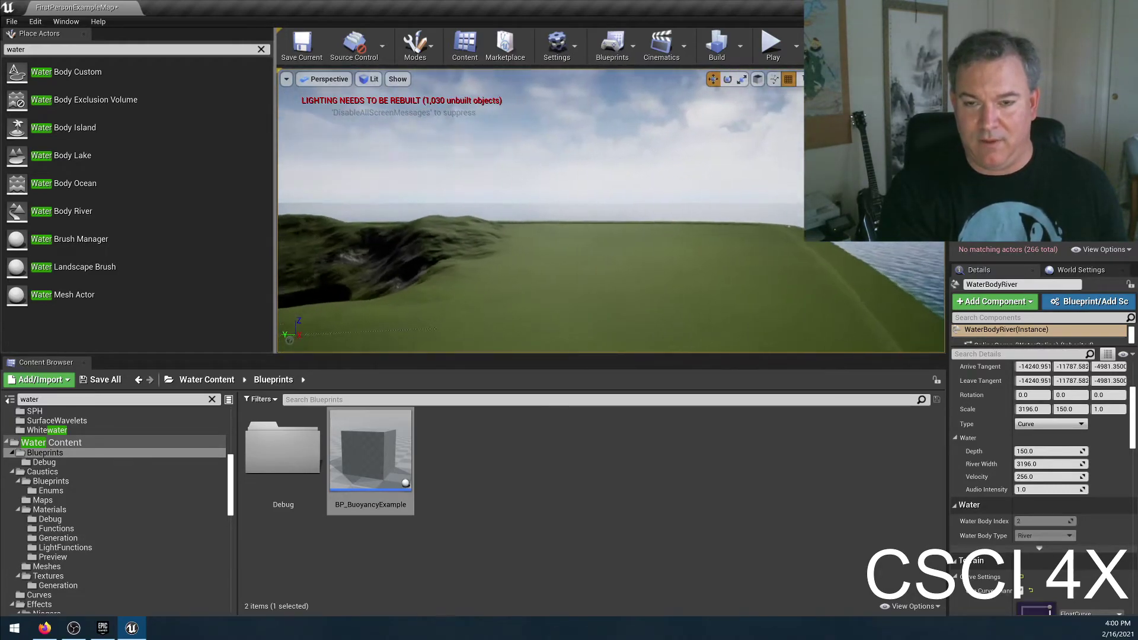
pyautogui.moveTo(735, 156); pyautogui.dragTo(682, 158, button='right')
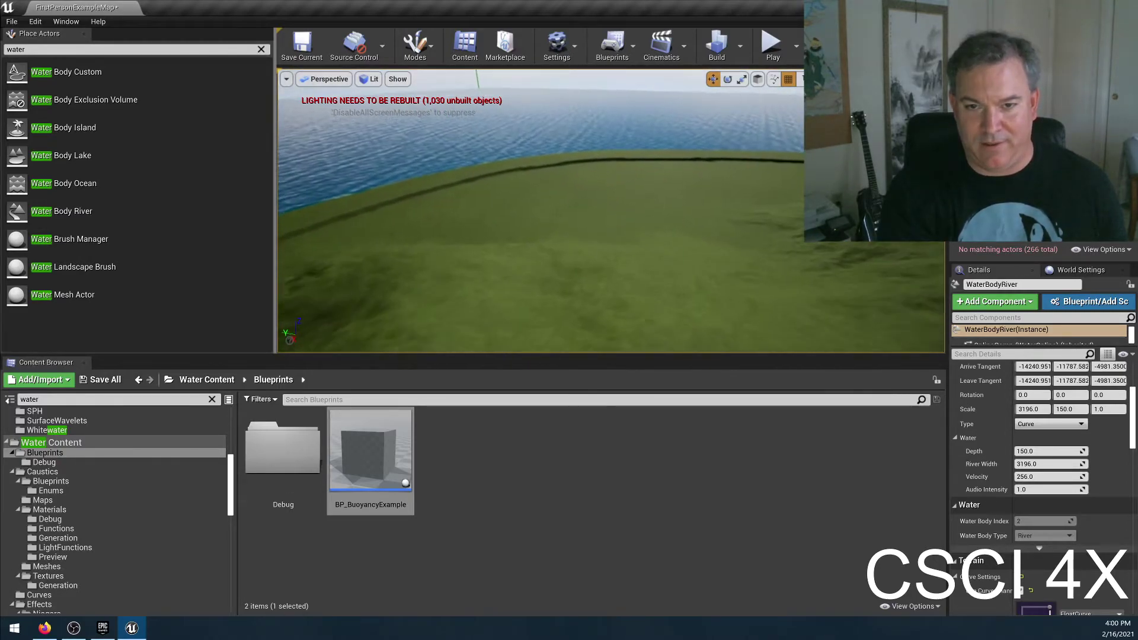
pyautogui.moveTo(611, 211); pyautogui.dragTo(468, 199, button='right')
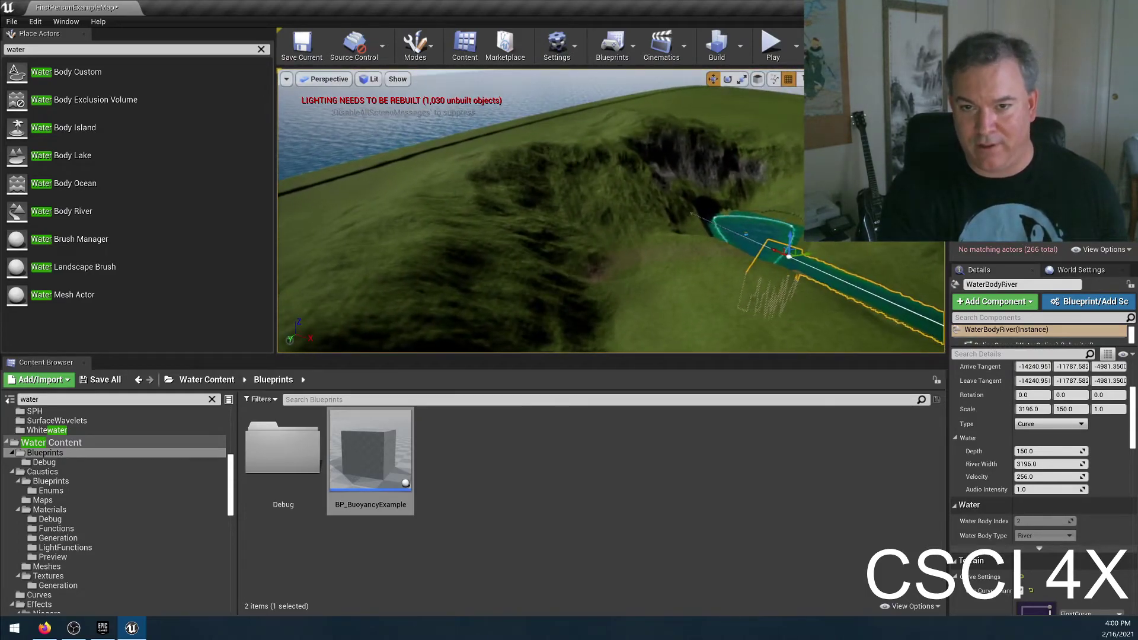
# Step: Inspect the river's banks from its upper end below the rocky peak down to its junction with the lake
pyautogui.press('w')
pyautogui.moveTo(610, 210); pyautogui.dragTo(516, 213, button='right')
pyautogui.press('w')
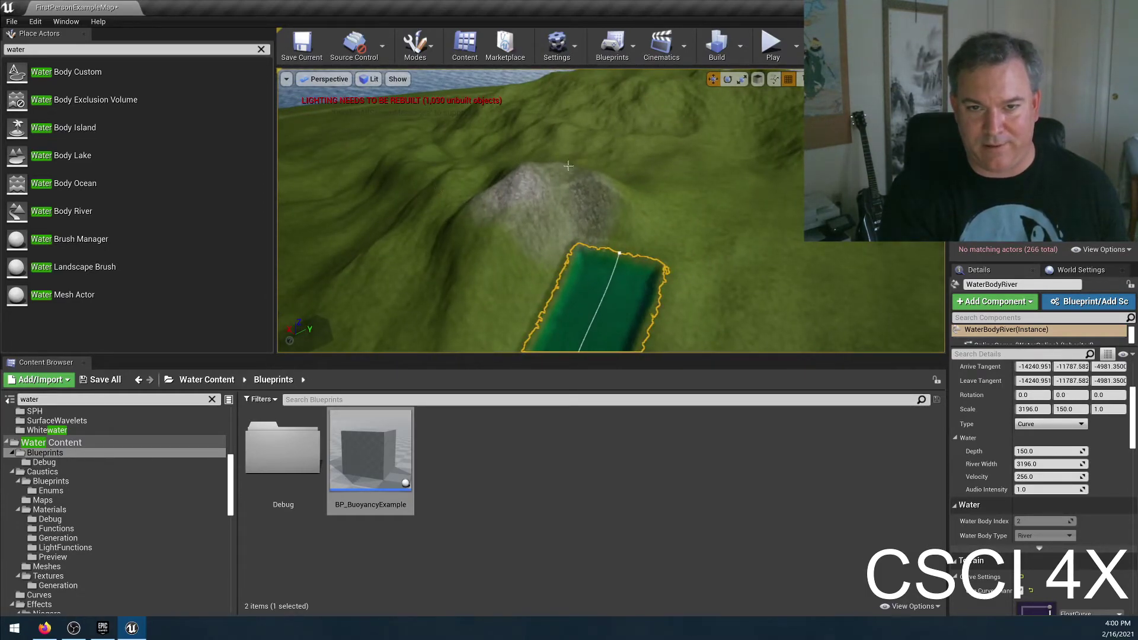
pyautogui.press('w')
pyautogui.moveTo(610, 211); pyautogui.dragTo(706, 184, button='right')
pyautogui.press('w')
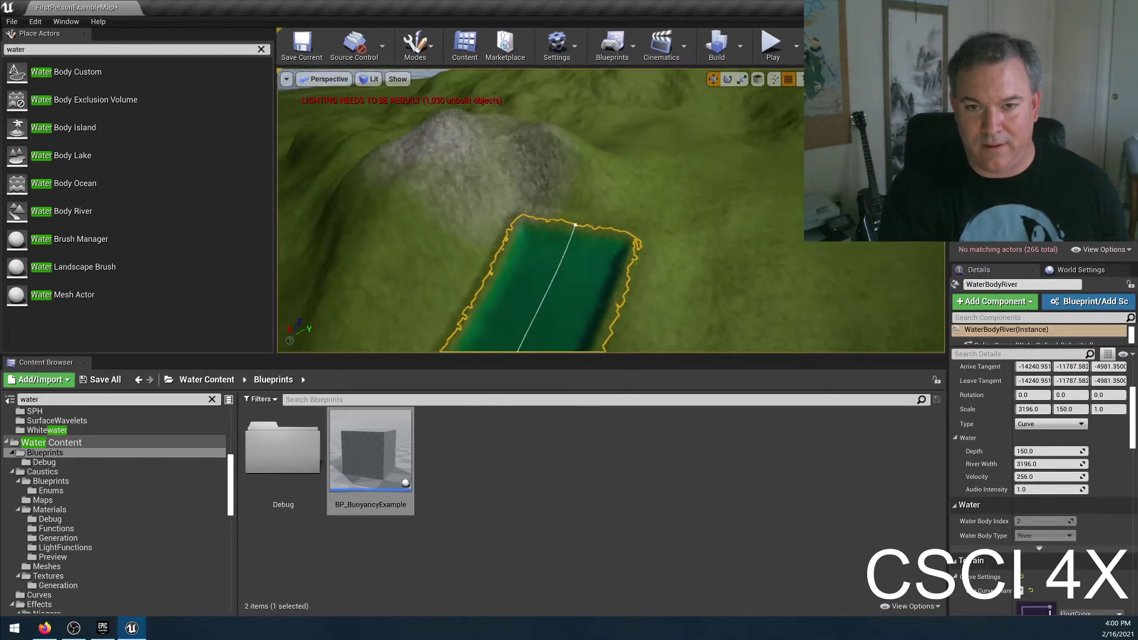
pyautogui.moveTo(611, 211); pyautogui.dragTo(626, 211, button='right')
pyautogui.press('w')
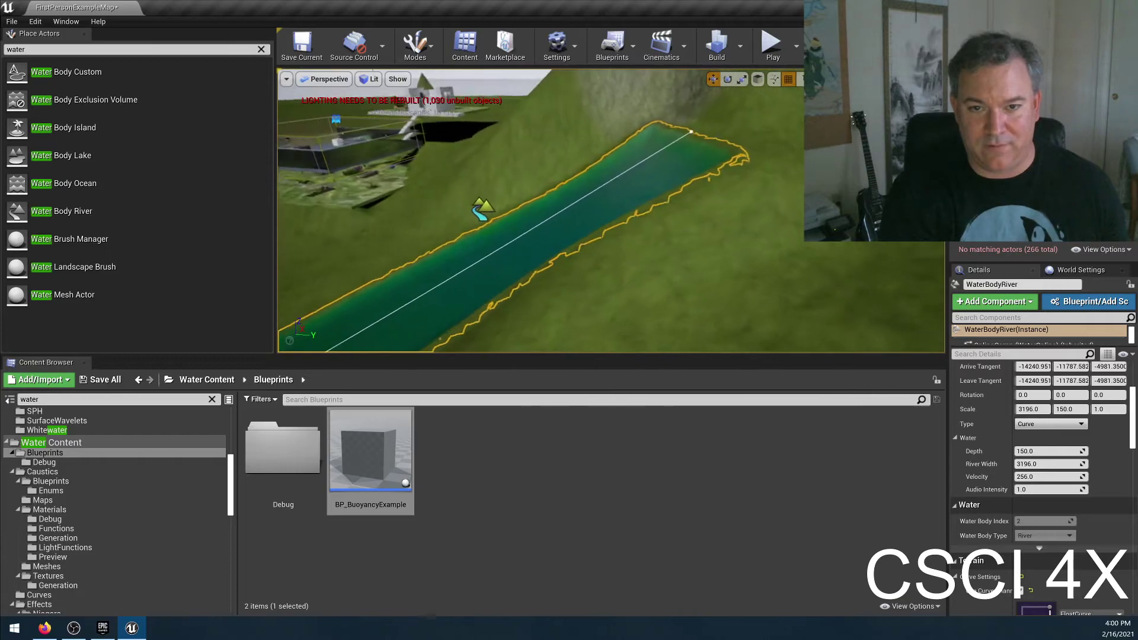
pyautogui.press('w')
pyautogui.moveTo(611, 210); pyautogui.dragTo(682, 175, button='right')
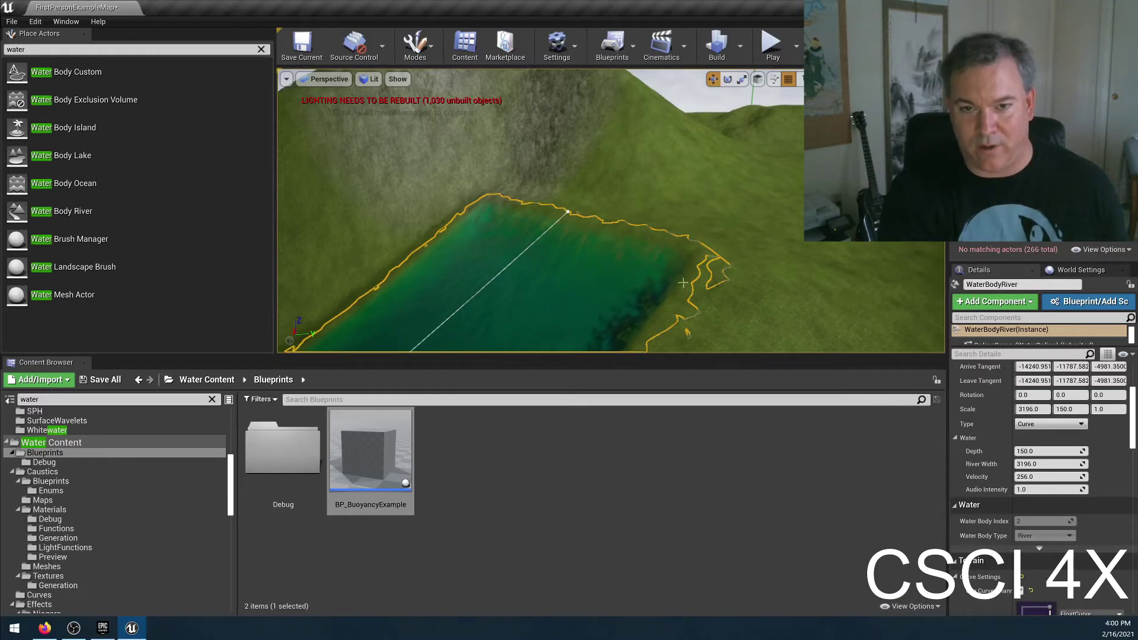
pyautogui.press('s')
pyautogui.moveTo(610, 210); pyautogui.dragTo(652, 214, button='right')
pyautogui.press('w')
pyautogui.moveTo(554, 275); pyautogui.dragTo(866, 296, button='right')
pyautogui.moveTo(610, 238); pyautogui.dragTo(830, 217, button='right')
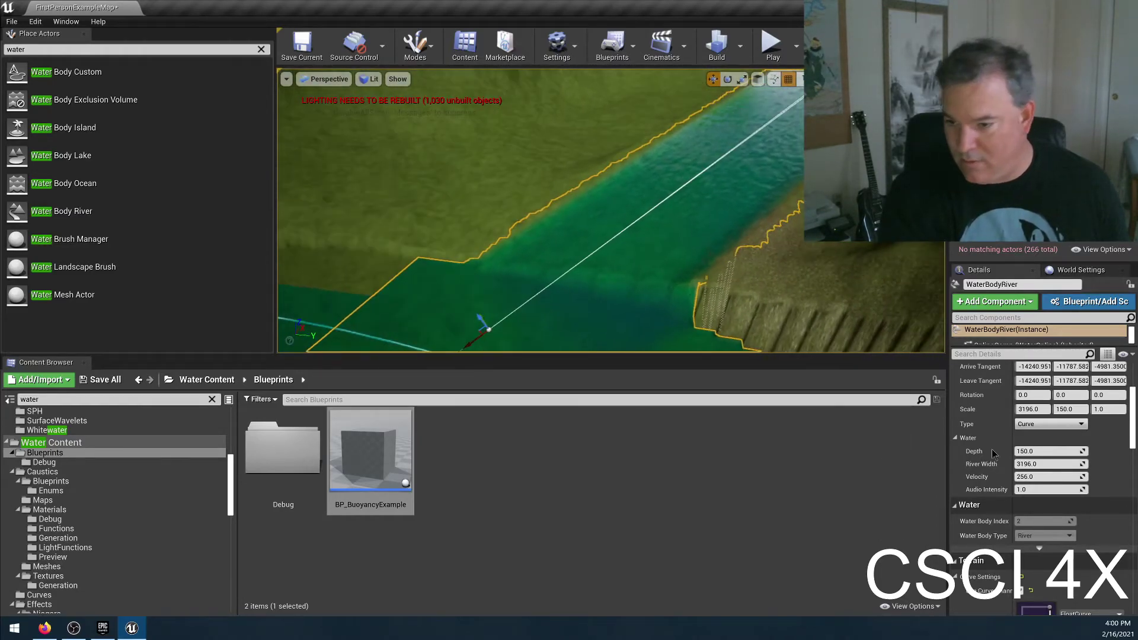
# Step: Review the river's rendering settings, including its transition materials, water material, and underwater post-process values
pyautogui.scroll(-15, 1008, 468)
pyautogui.scroll(-10, 1056, 501)
pyautogui.moveTo(706, 259); pyautogui.dragTo(646, 199, button='right')
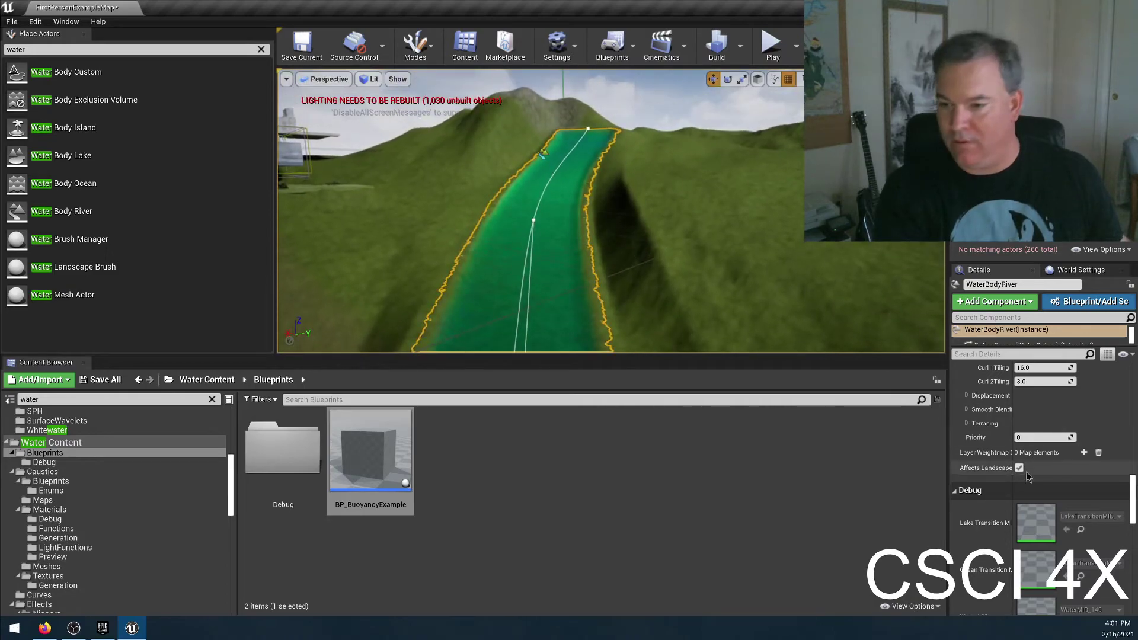
pyautogui.scroll(-5, 1031, 481)
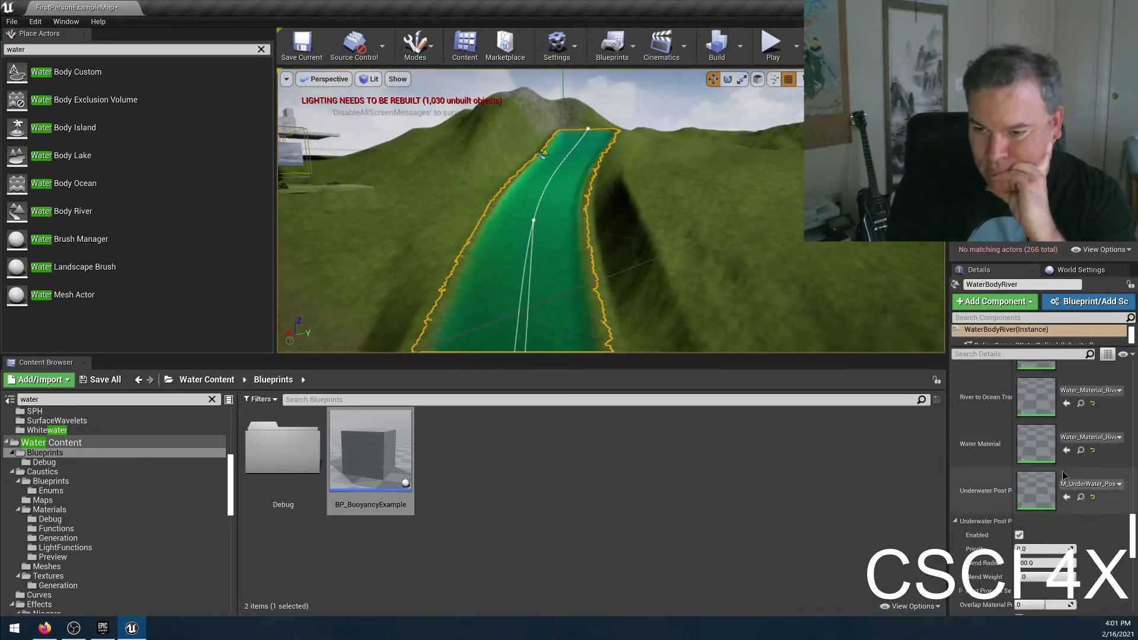
pyautogui.scroll(2, 1043, 457)
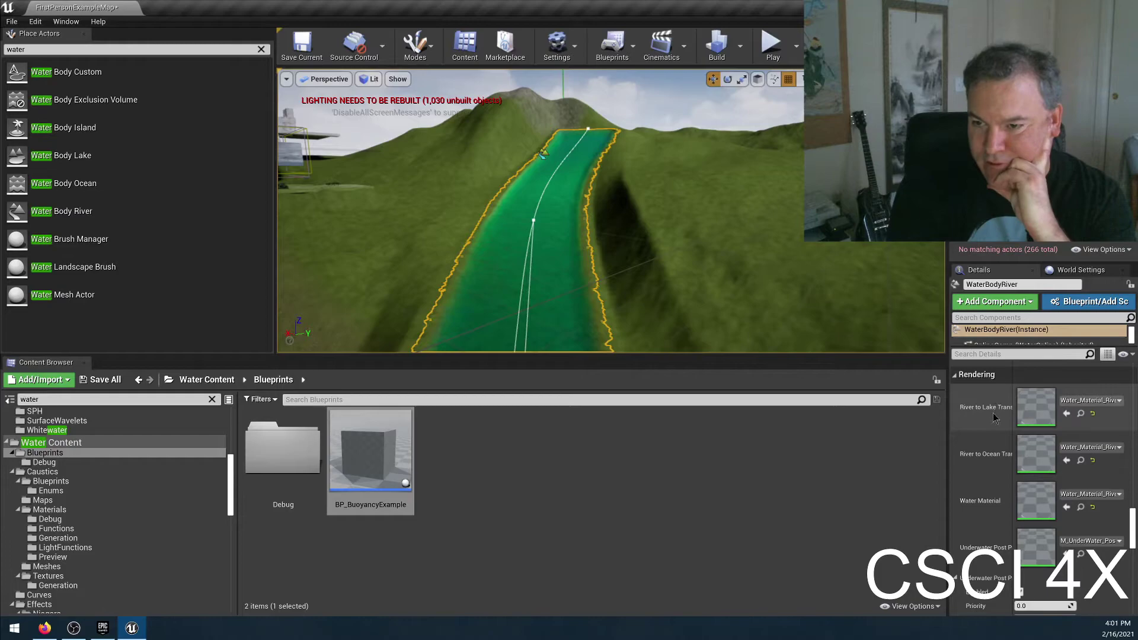
pyautogui.scroll(-3, 999, 498)
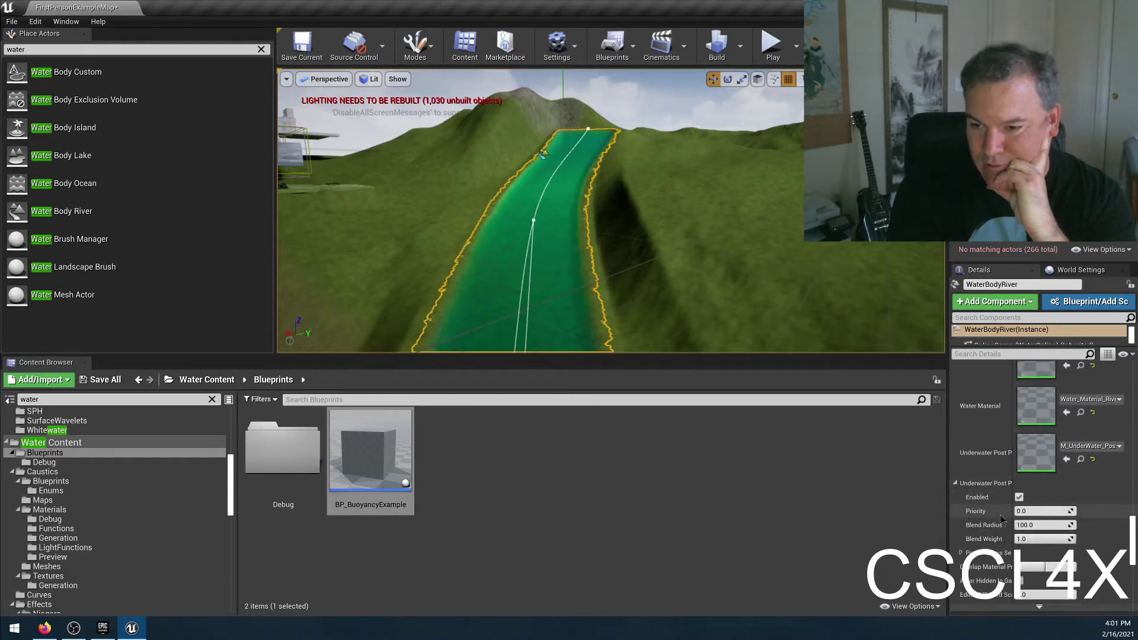
pyautogui.scroll(-3, 993, 525)
pyautogui.scroll(5, 996, 565)
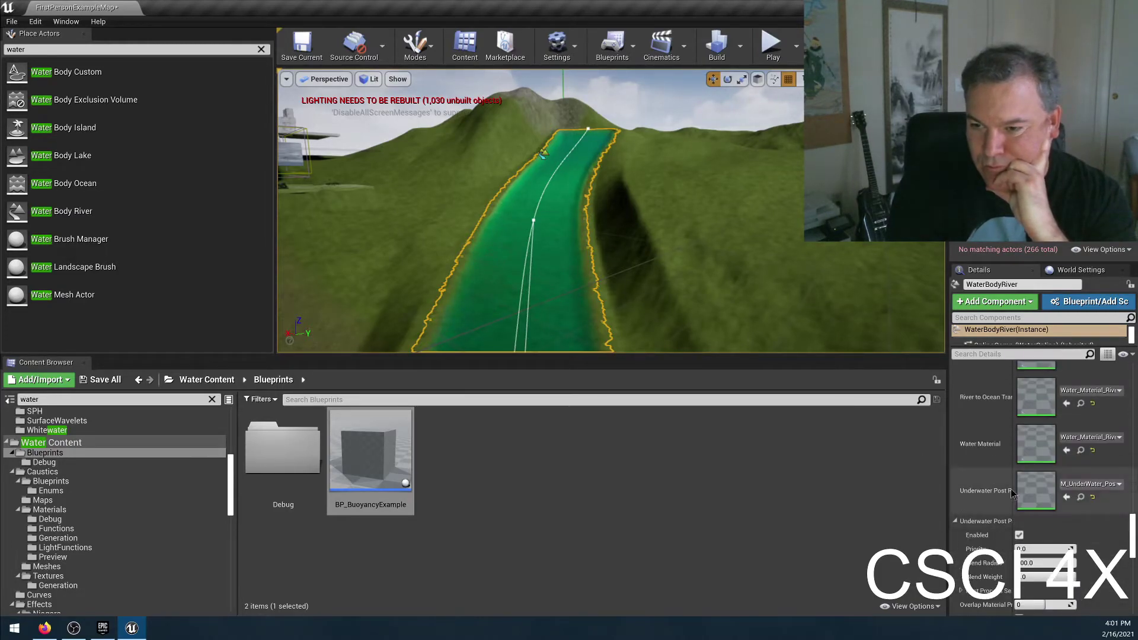
pyautogui.scroll(6, 1015, 468)
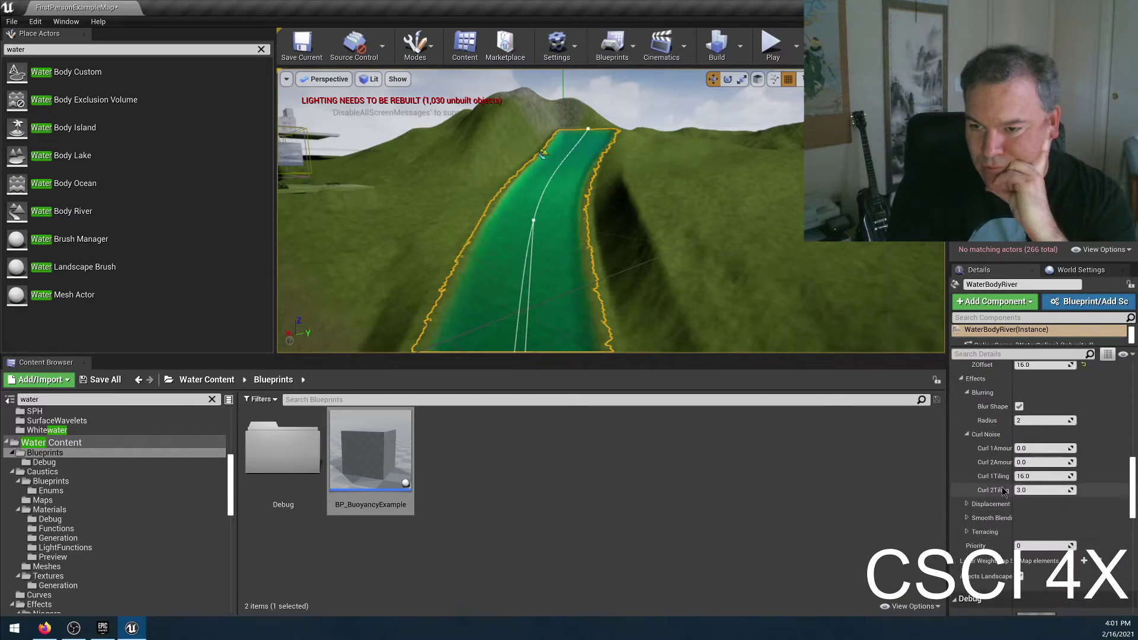
# Step: Review the river's selected spline point, channel curve, heightmap blend, and falloff settings
pyautogui.scroll(6, 1009, 479)
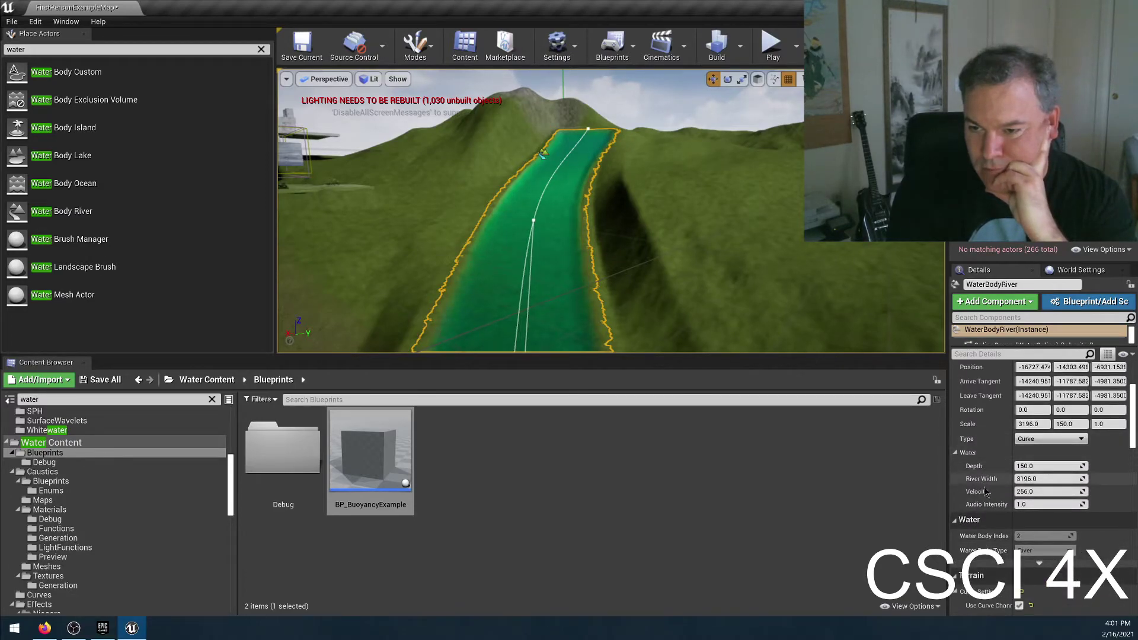
pyautogui.scroll(8, 1002, 479)
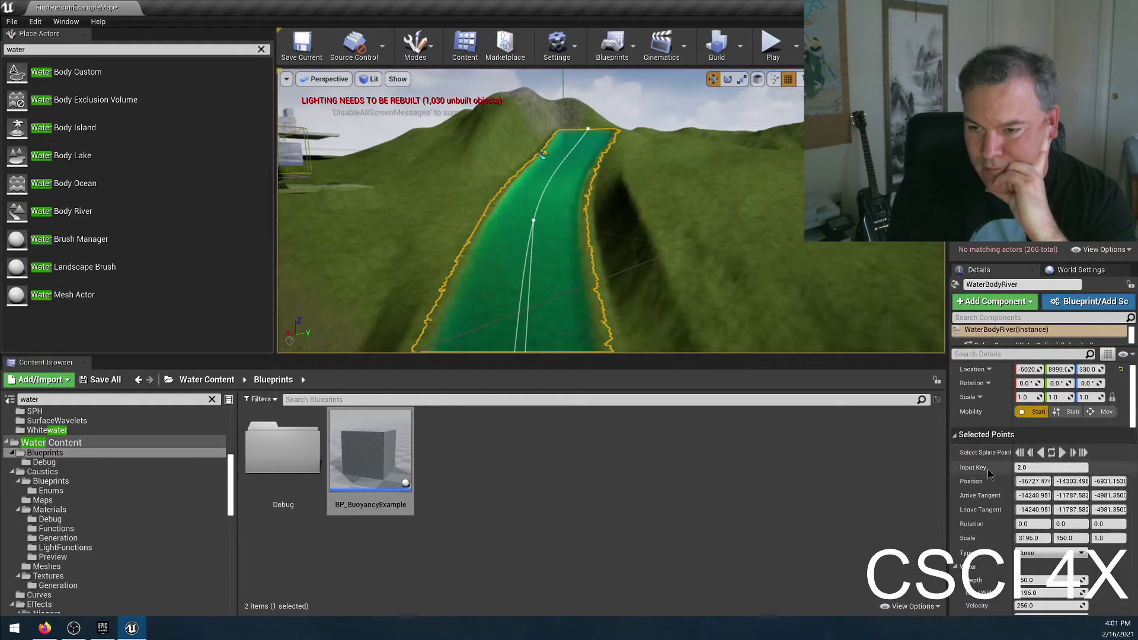
pyautogui.scroll(-10, 1002, 468)
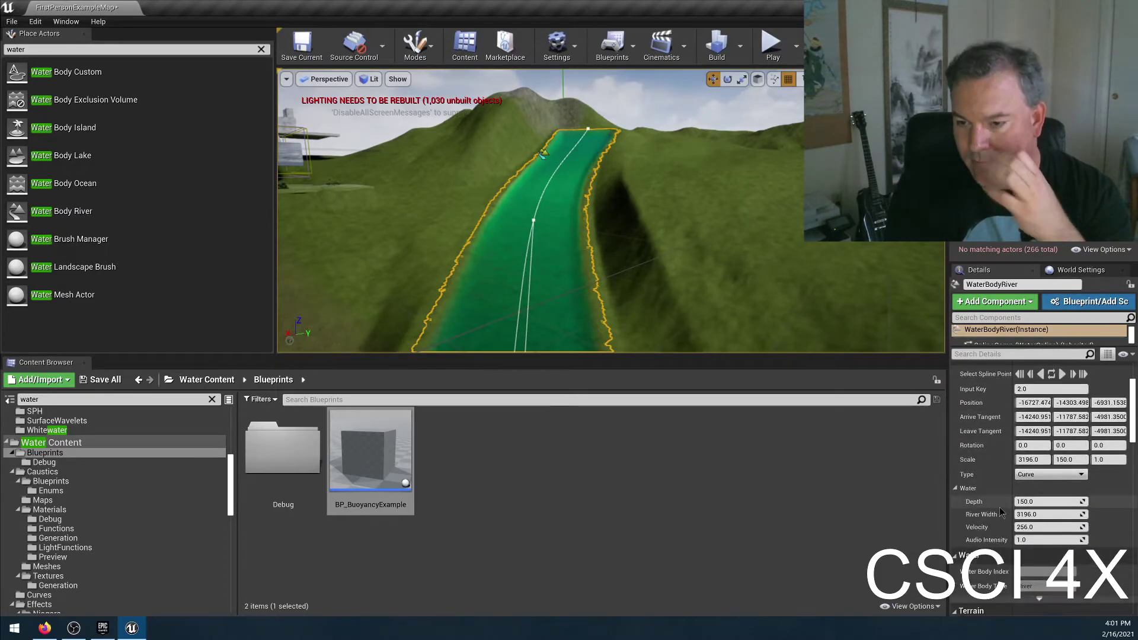
pyautogui.scroll(-4, 995, 546)
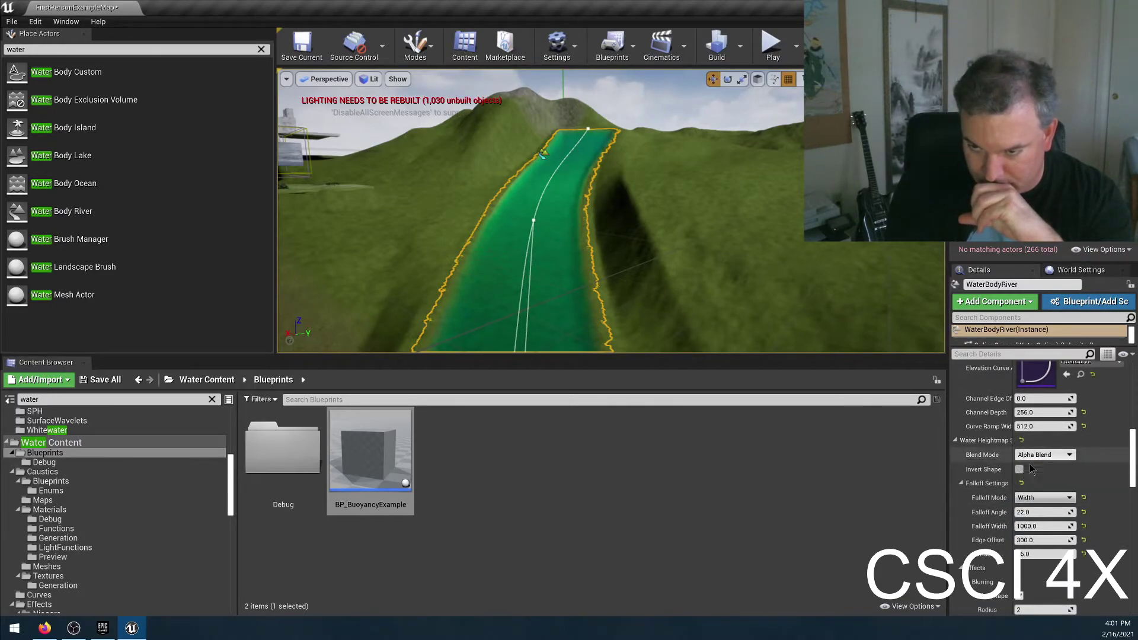
pyautogui.scroll(-2, 982, 520)
pyautogui.scroll(-8, 980, 508)
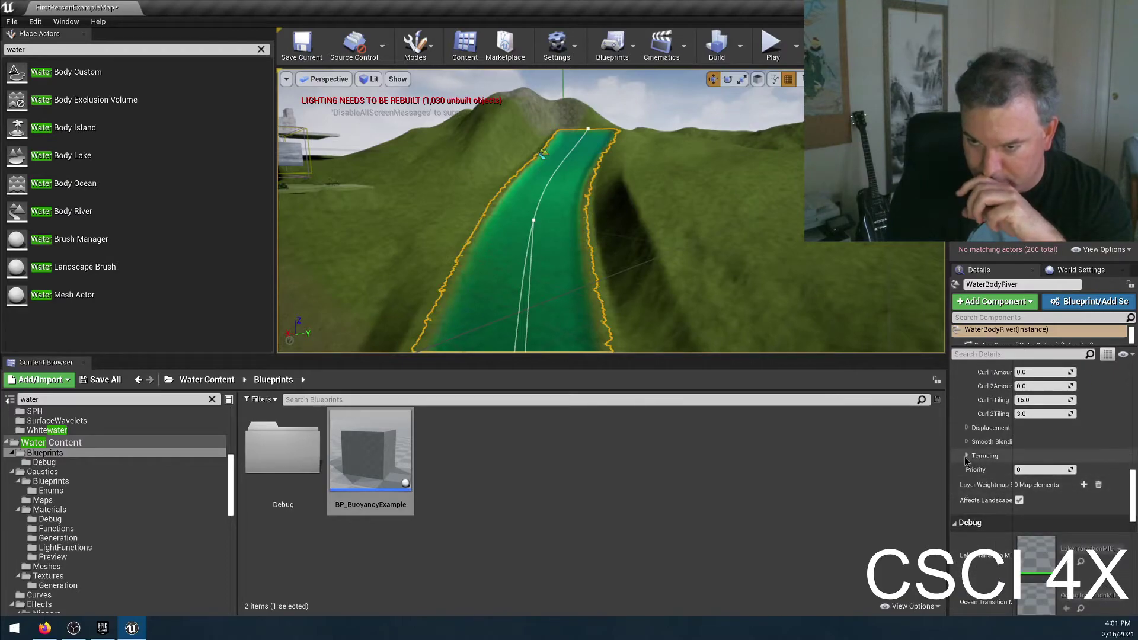
# Step: Expand the river's Terracing, Smooth Blending, and Displacement effects, and review the remaining settings through Navigation and Collision
pyautogui.click(967, 456)
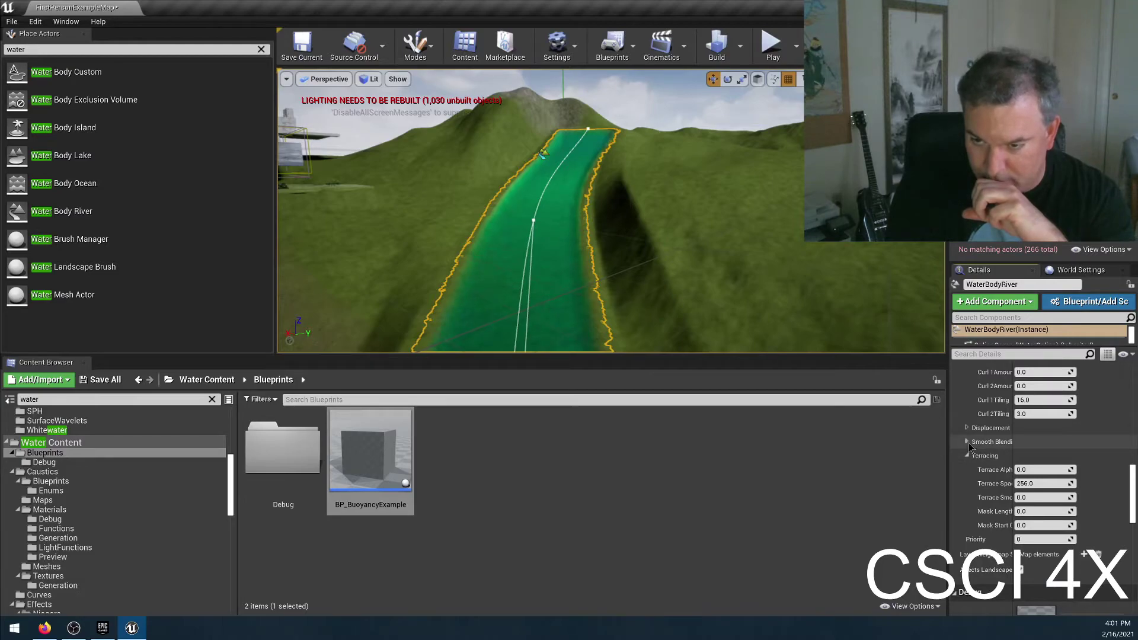
pyautogui.click(968, 442)
pyautogui.click(967, 428)
pyautogui.scroll(-5, 966, 474)
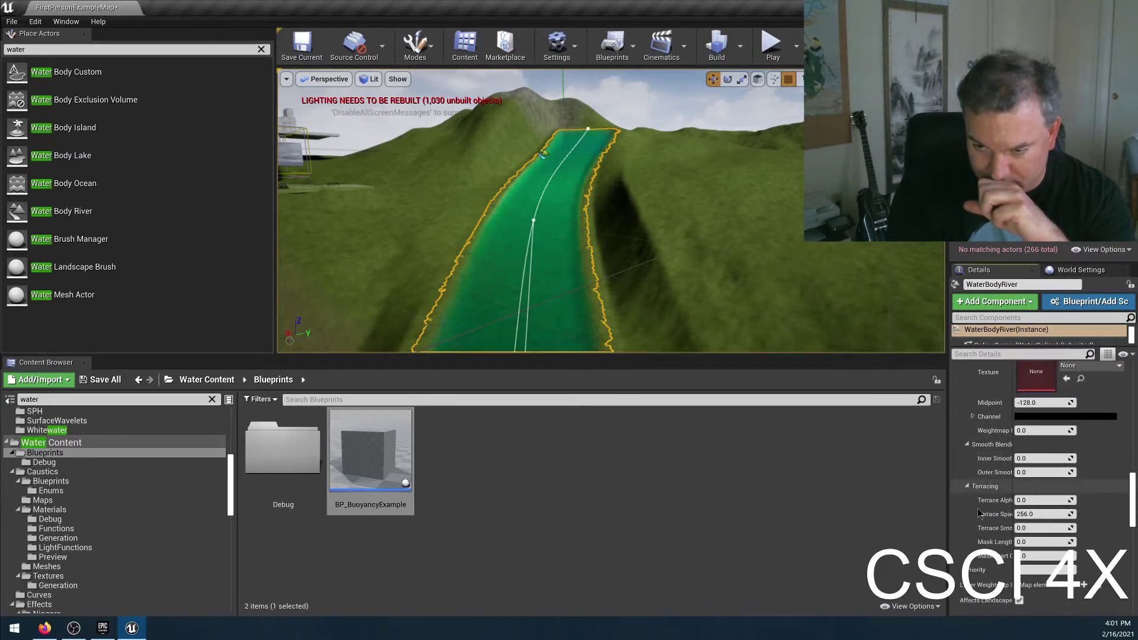
pyautogui.scroll(-8, 987, 483)
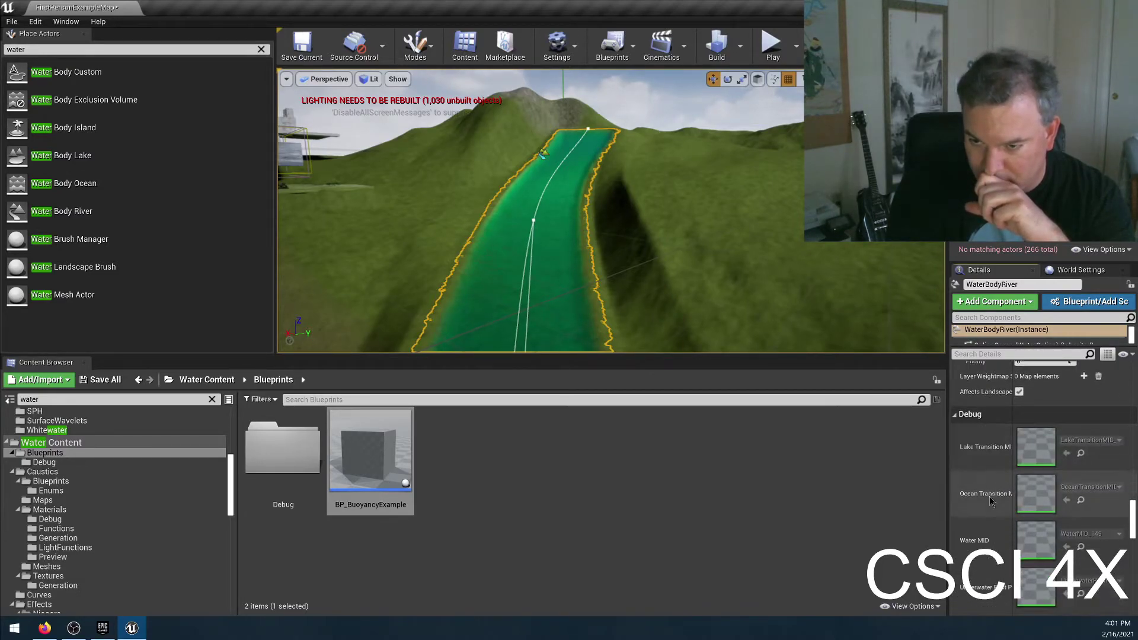
pyautogui.scroll(-10, 997, 504)
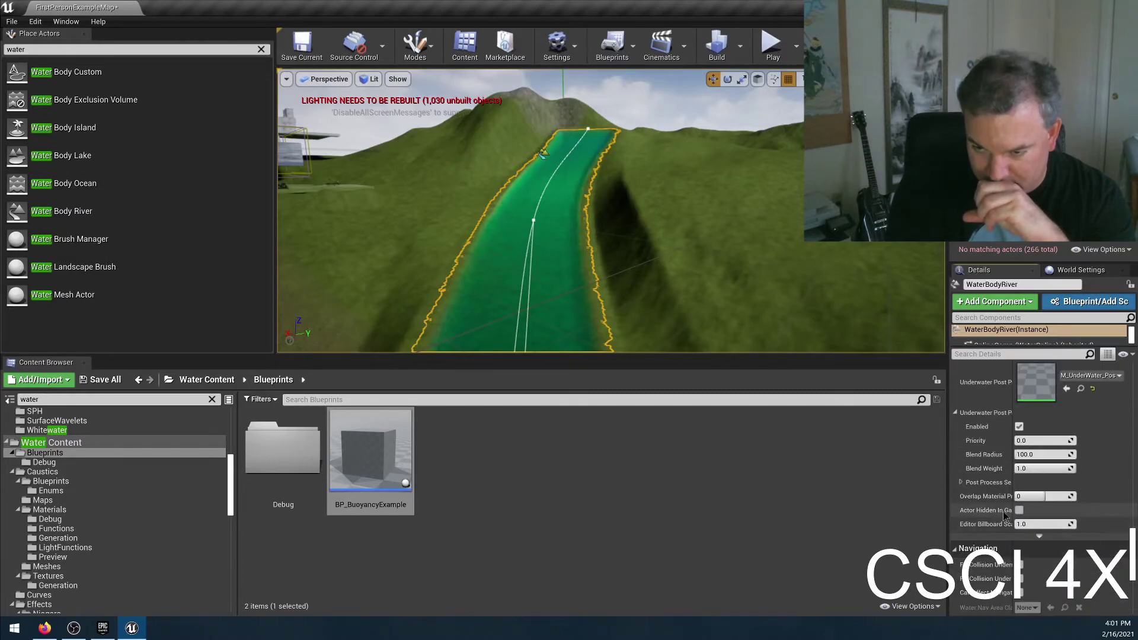
pyautogui.scroll(-1, 999, 522)
# Step: Inspect the river mouth, the lake's jagged shoreline, and the overall landscape around the starting structure
pyautogui.moveTo(658, 285); pyautogui.dragTo(759, 290, button='right')
pyautogui.moveTo(540, 279); pyautogui.dragTo(598, 278, button='right')
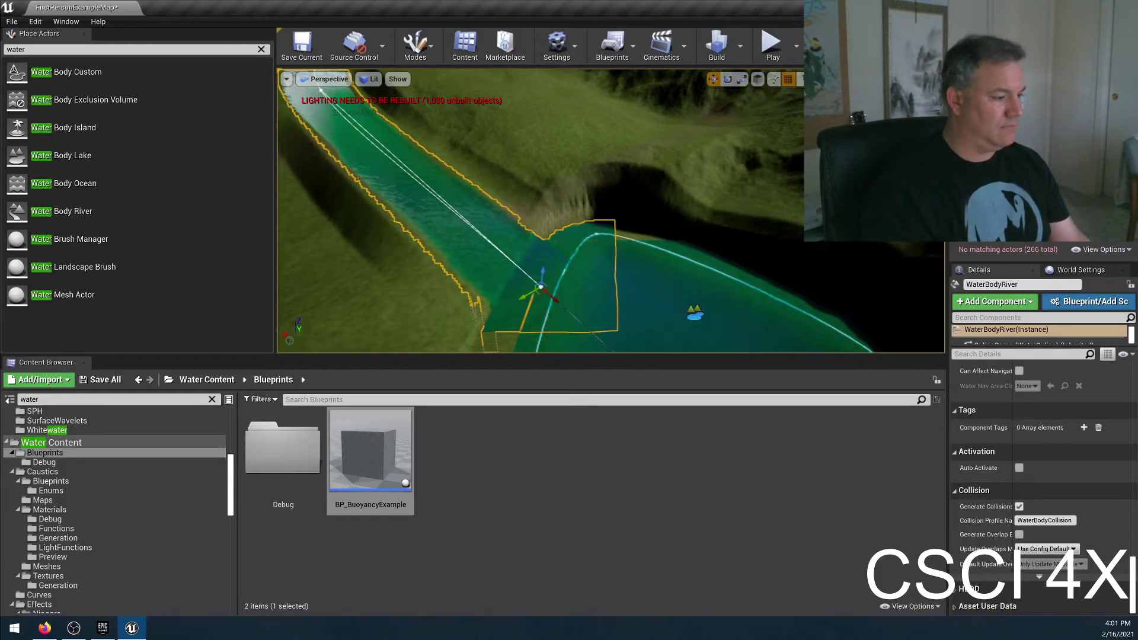
pyautogui.hotkey('alt', 'Tab')
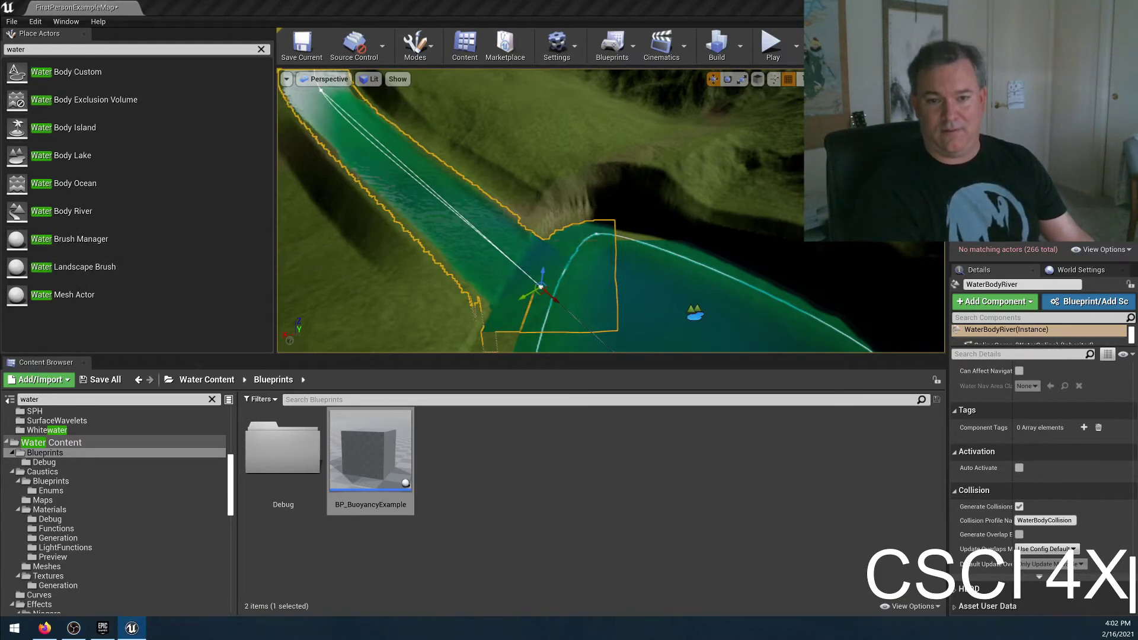
pyautogui.moveTo(596, 209); pyautogui.dragTo(595, 207, button='right')
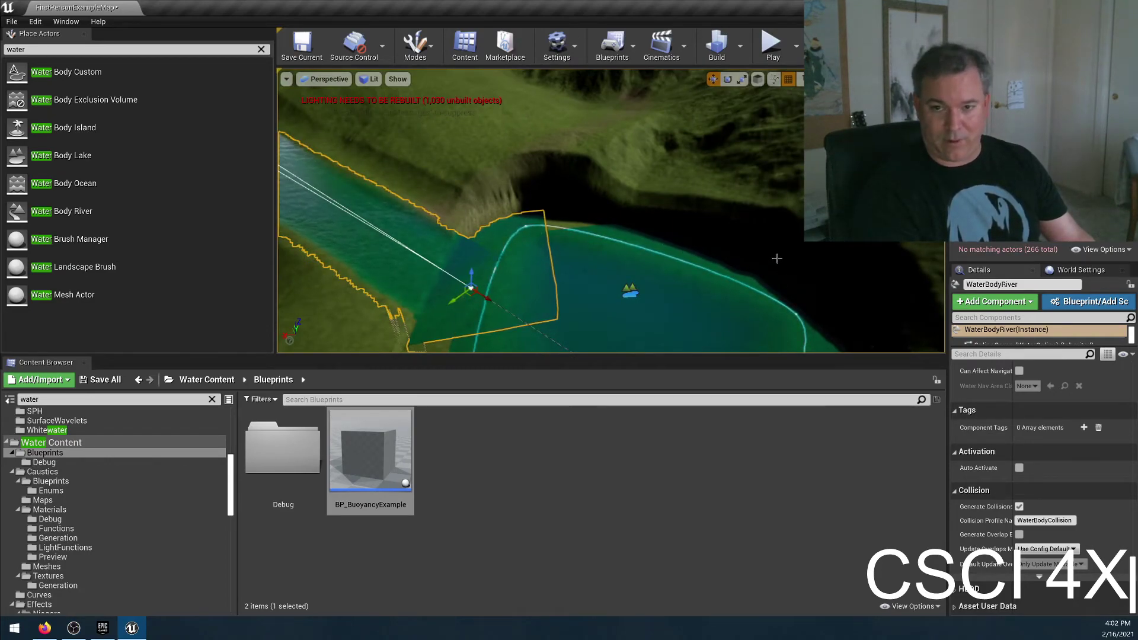
pyautogui.moveTo(636, 234); pyautogui.dragTo(379, 210, button='right')
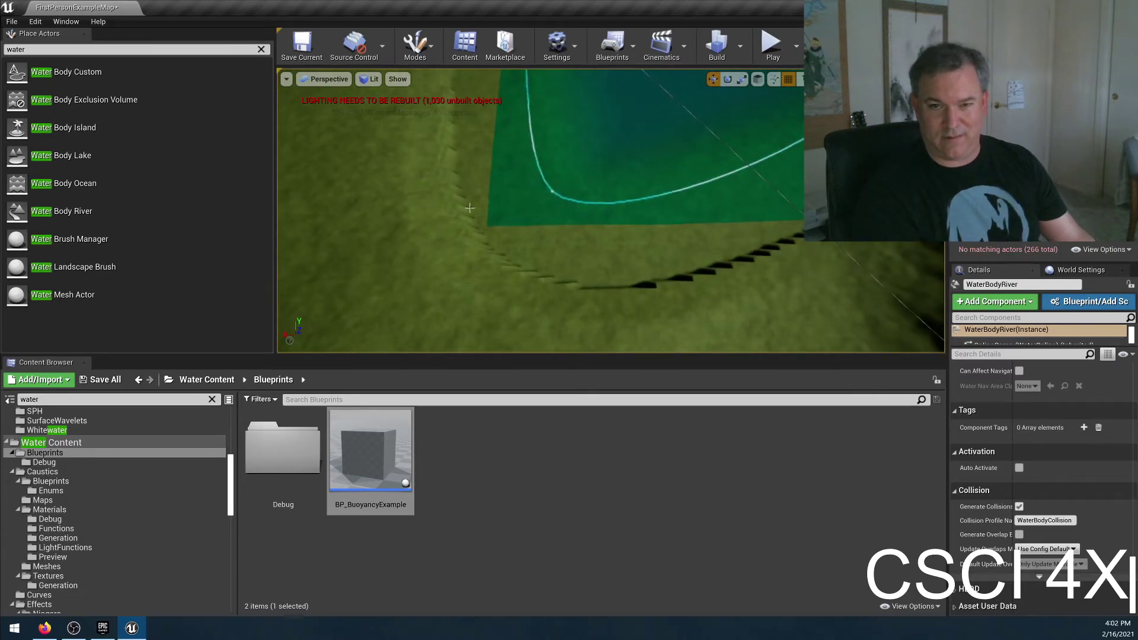
pyautogui.moveTo(660, 254); pyautogui.dragTo(703, 207, button='right')
pyautogui.moveTo(611, 237); pyautogui.dragTo(486, 113, button='right')
pyautogui.moveTo(630, 211); pyautogui.dragTo(610, 190, button='right')
pyautogui.moveTo(670, 225); pyautogui.dragTo(670, 249, button='right')
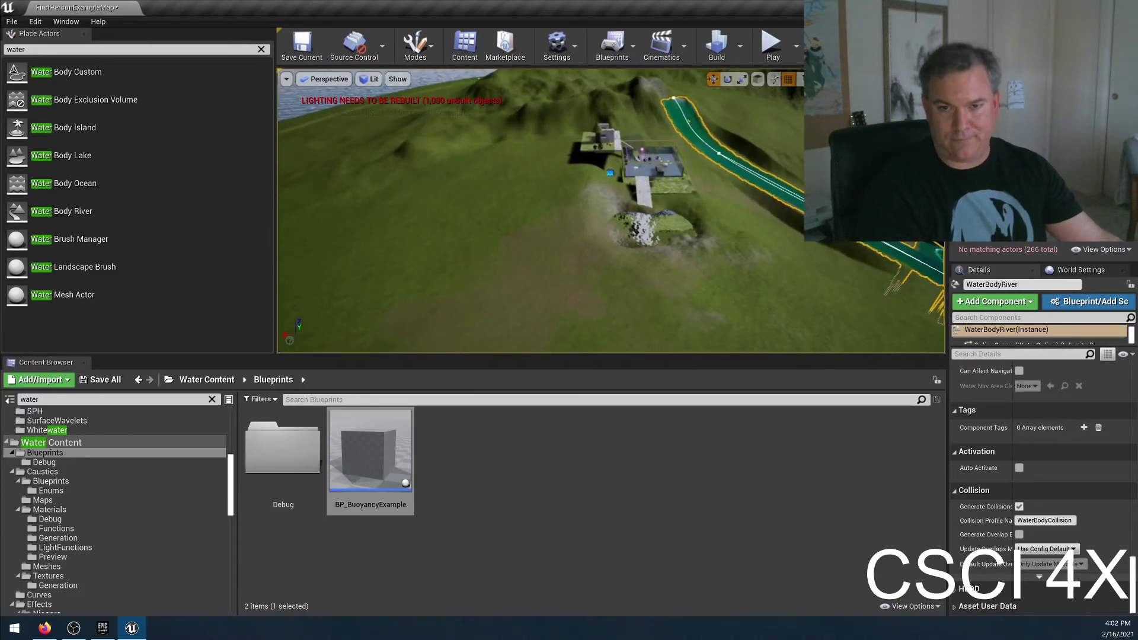
# Step: Examine the river and lake area, including the landscape mesh in Brush Wireframe view
pyautogui.moveTo(611, 210); pyautogui.dragTo(575, 243, button='right')
pyautogui.moveTo(563, 199); pyautogui.dragTo(617, 203, button='right')
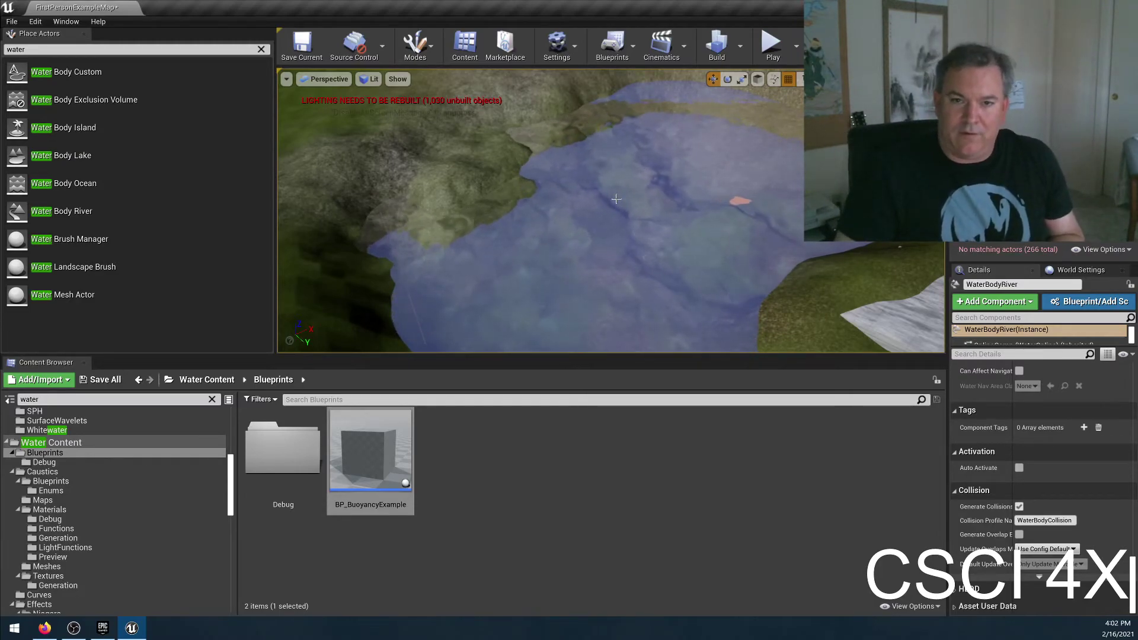
pyautogui.moveTo(625, 199)
pyautogui.mouseDown(button='right')
pyautogui.moveTo(717, 139)
pyautogui.moveTo(824, 142)
pyautogui.moveTo(625, 198)
pyautogui.mouseUp(button='right')
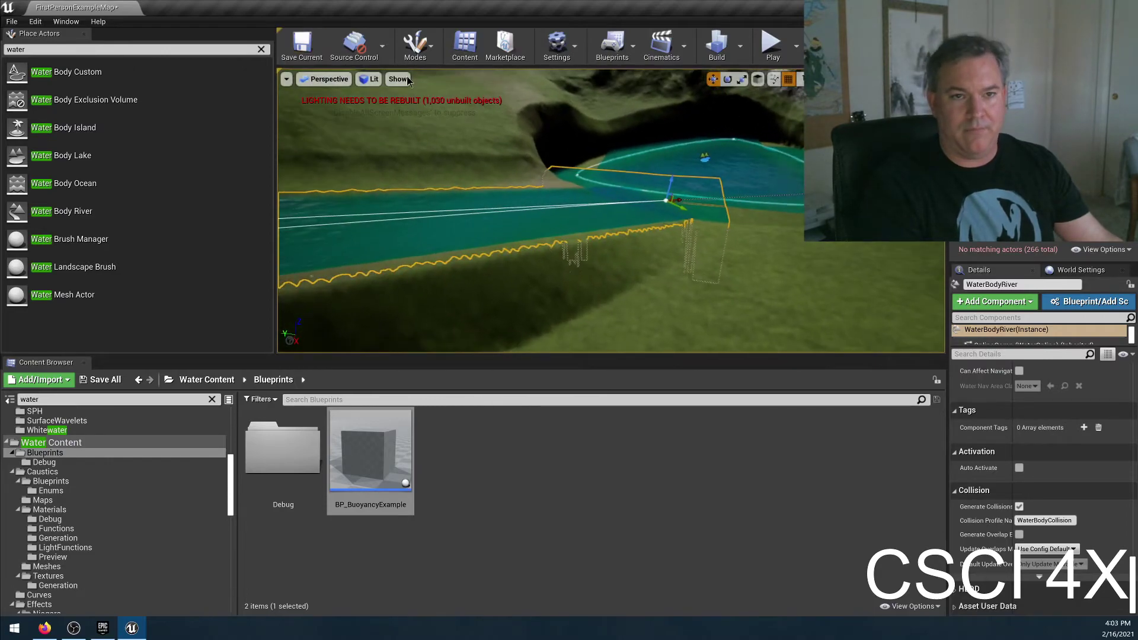
pyautogui.click(369, 80)
pyautogui.click(394, 129)
pyautogui.moveTo(610, 207); pyautogui.dragTo(483, 170, button='right')
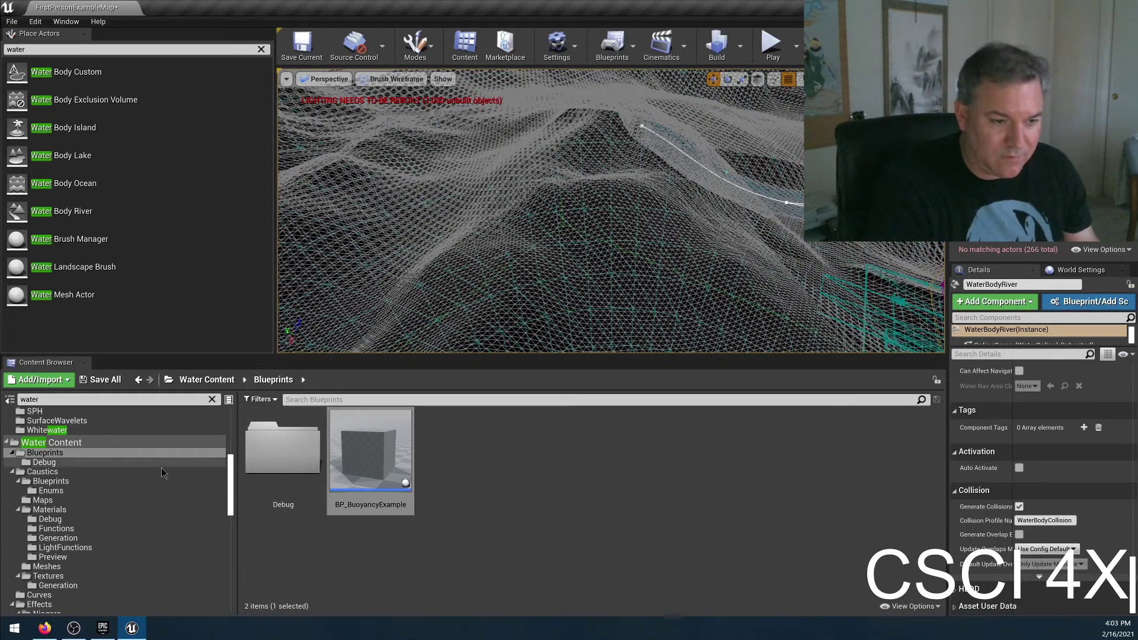
# Step: Clear the folder search and open the Hills folder under LandHeightmapsVol1's Heightmaps
pyautogui.scroll(8, 161, 472)
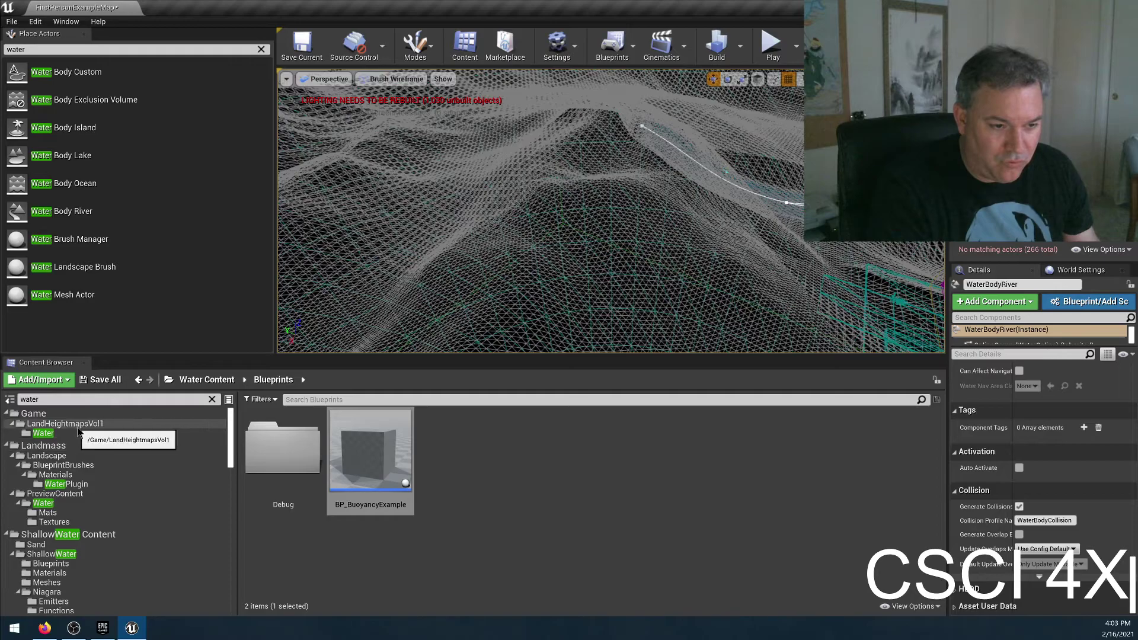
pyautogui.click(83, 424)
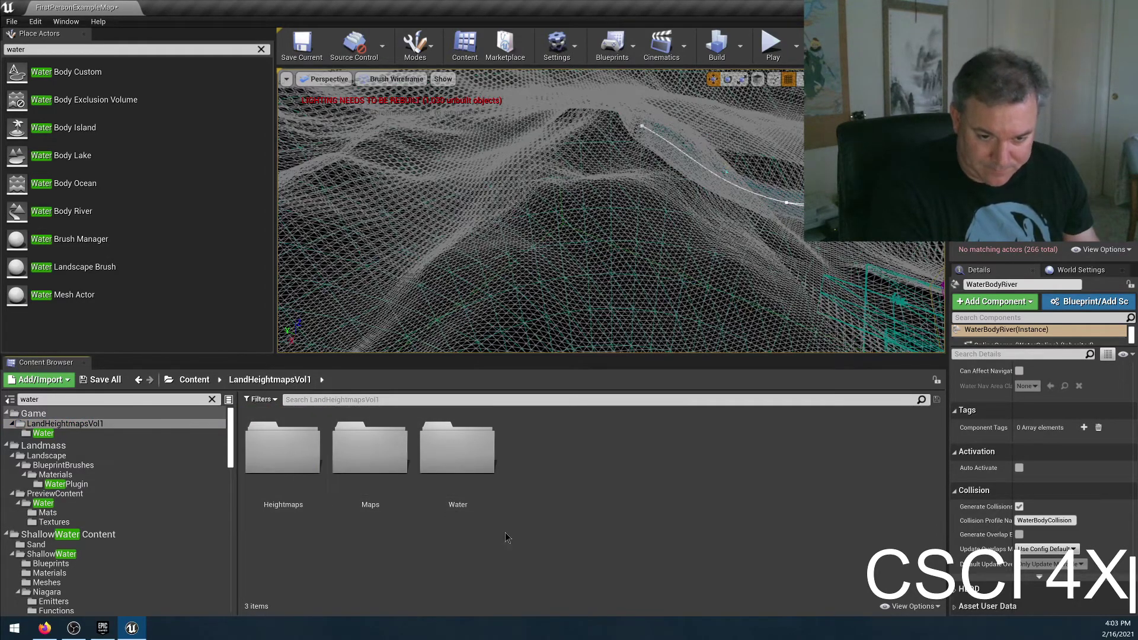
pyautogui.click(282, 456)
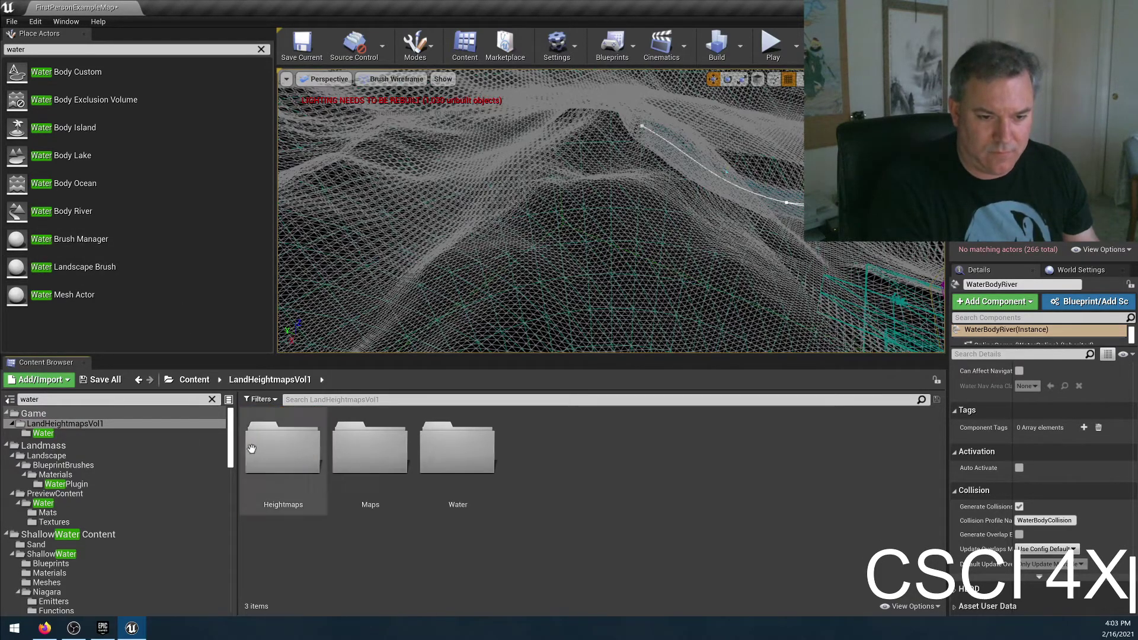
pyautogui.click(43, 434)
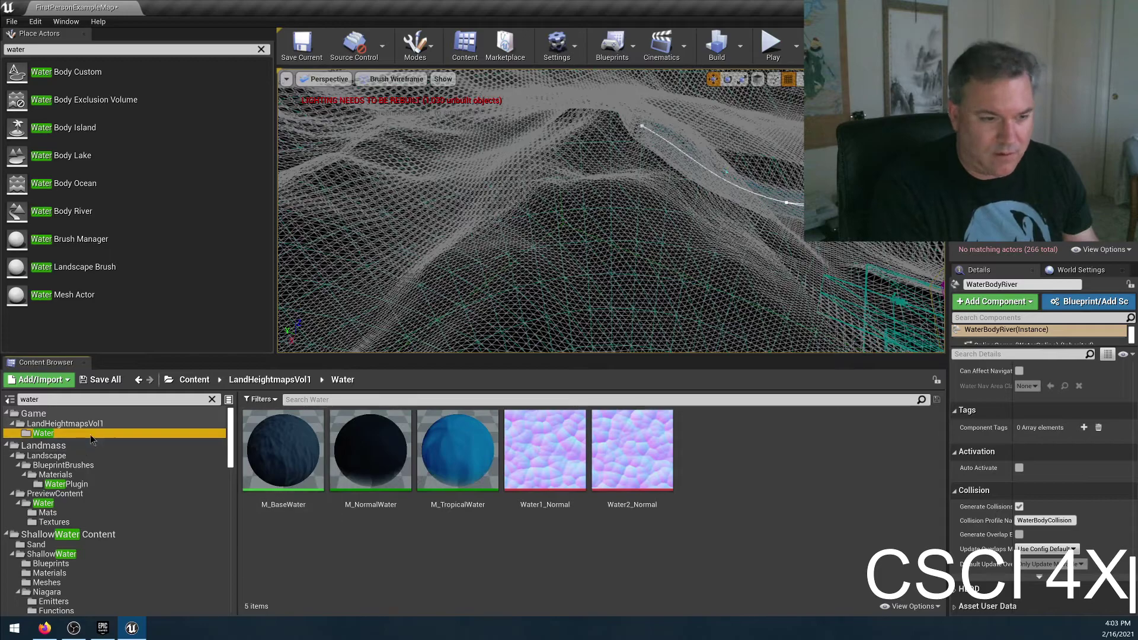
pyautogui.click(61, 399)
pyautogui.press('BackSpace')
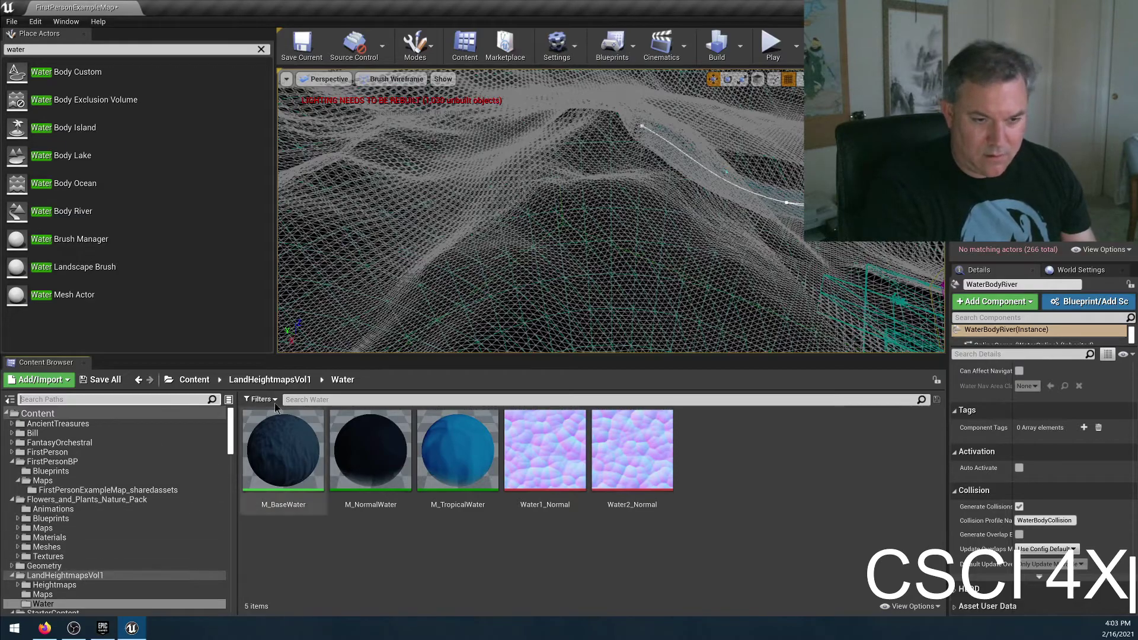
pyautogui.click(270, 381)
pyautogui.doubleClick(306, 480)
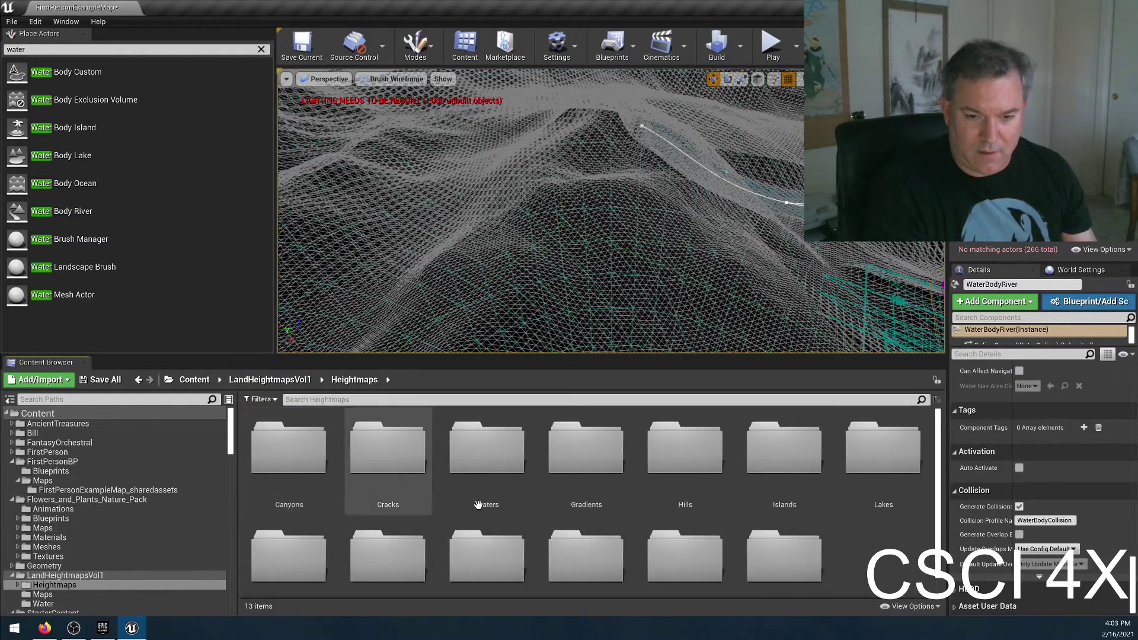
pyautogui.doubleClick(685, 453)
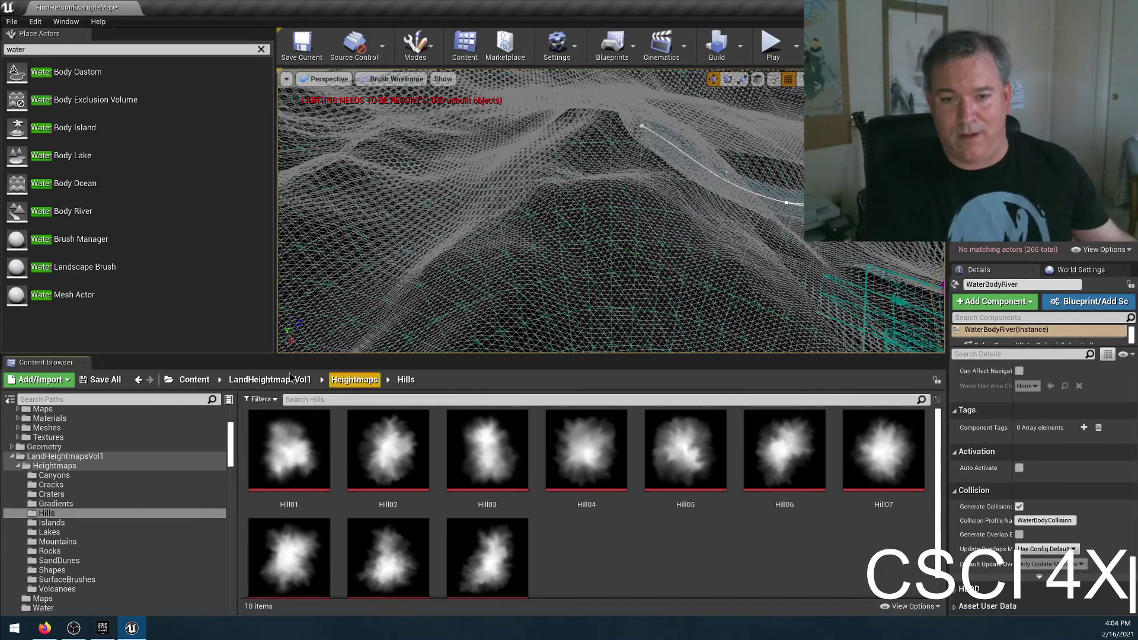
# Step: Set up Landscape mode's Sculpt tool with an Alpha brush and return the viewport to Lit view
pyautogui.press('w')
pyautogui.moveTo(505, 235); pyautogui.dragTo(872, 193, button='right')
pyautogui.moveTo(505, 255); pyautogui.dragTo(505, 252, button='right')
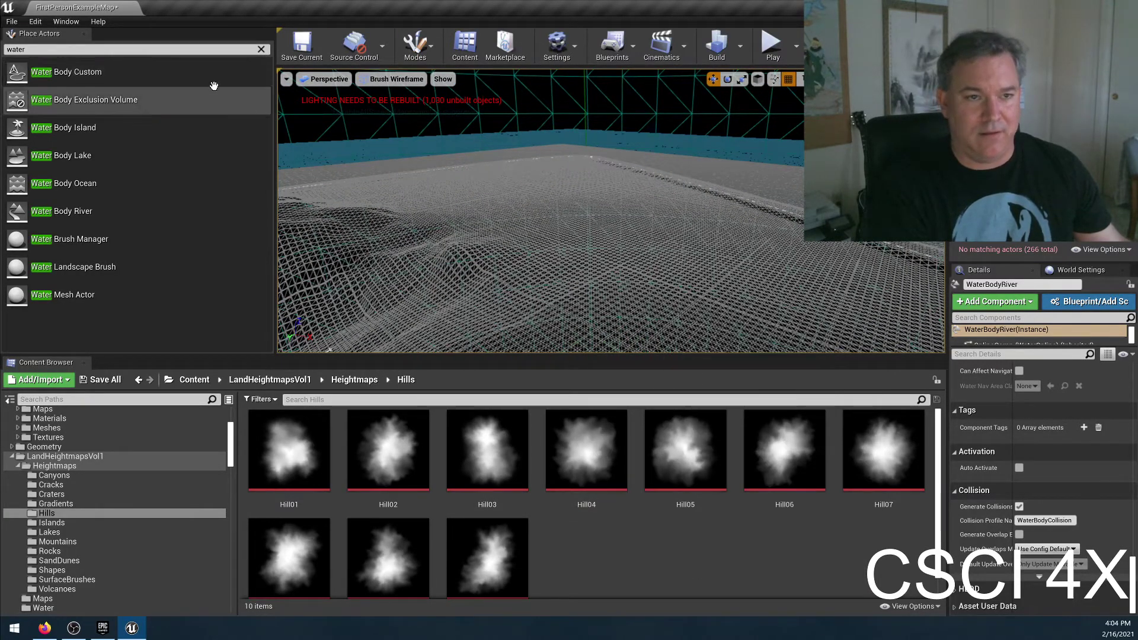
pyautogui.click(437, 54)
pyautogui.click(428, 97)
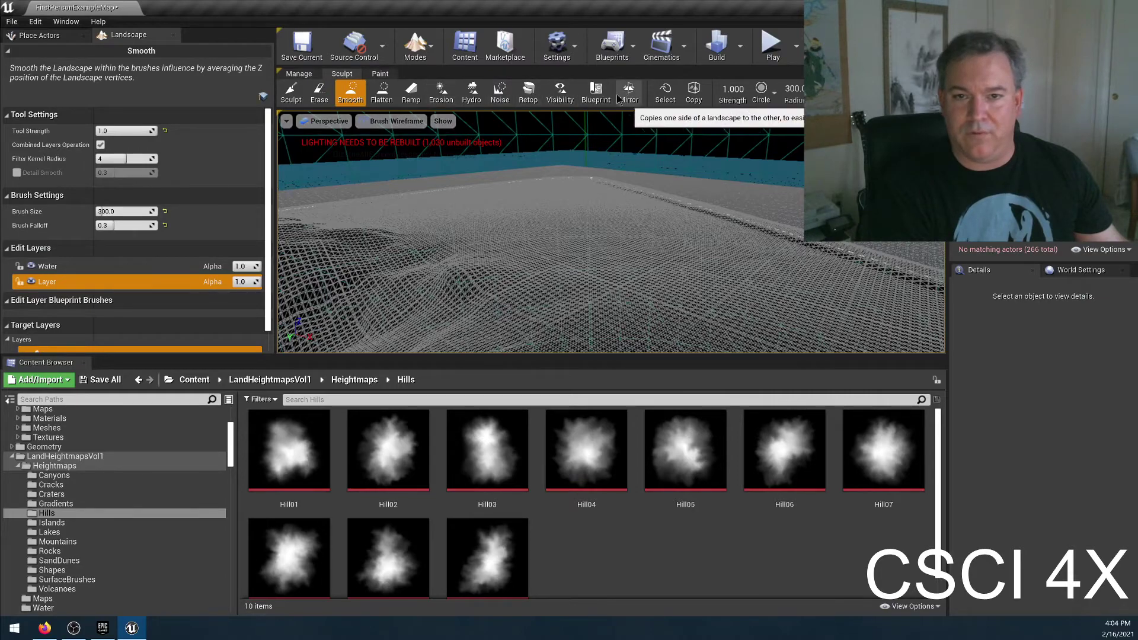
pyautogui.click(291, 92)
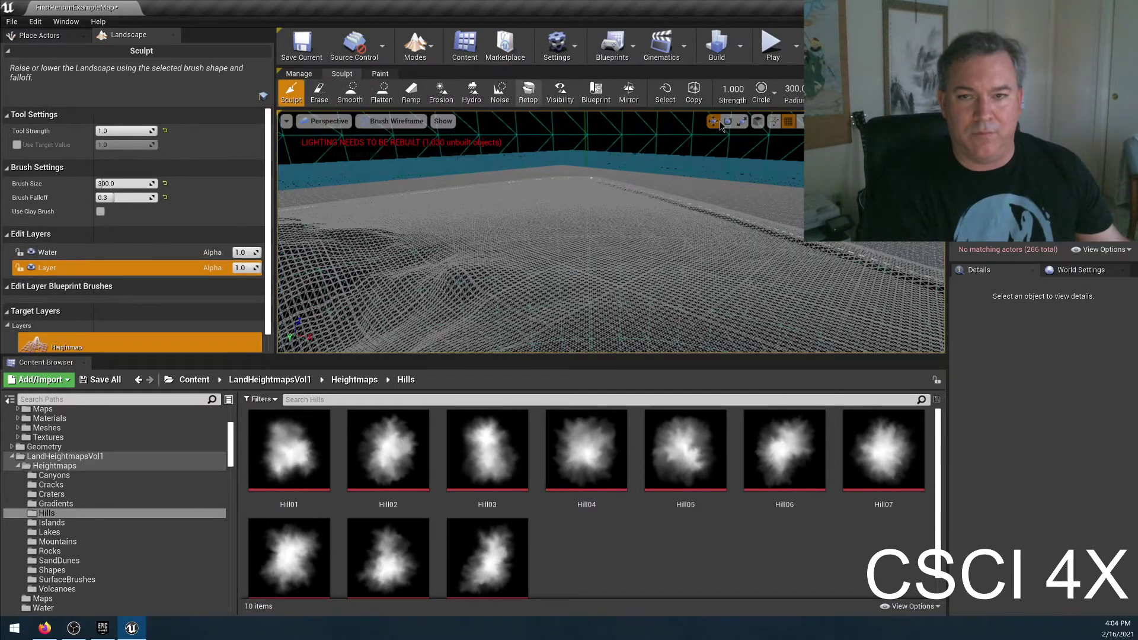
pyautogui.click(781, 160)
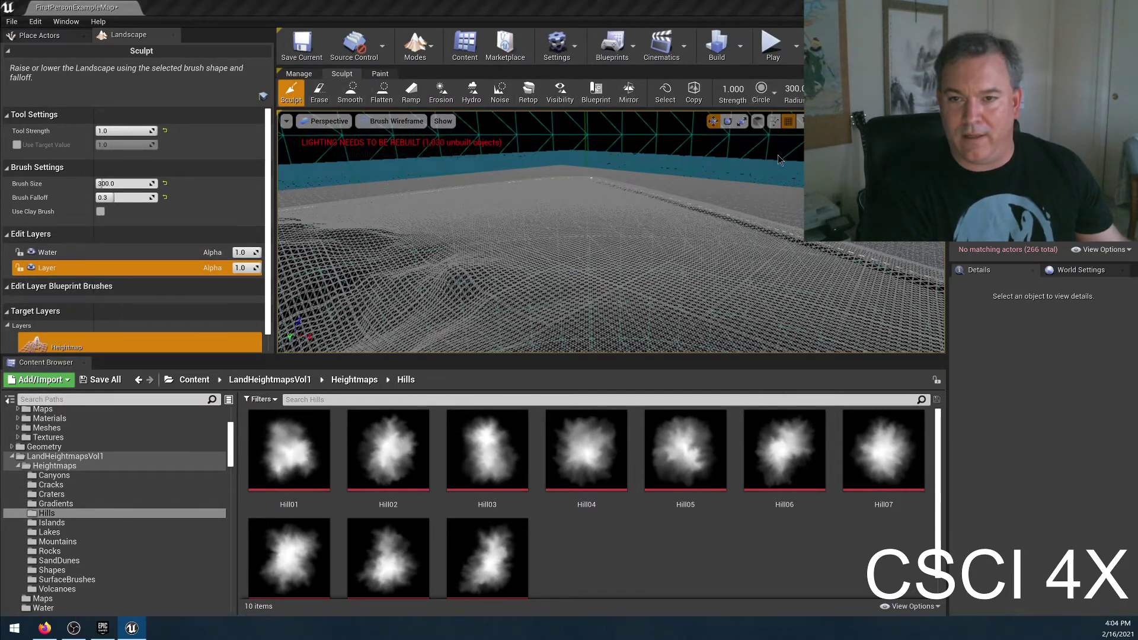
pyautogui.click(384, 123)
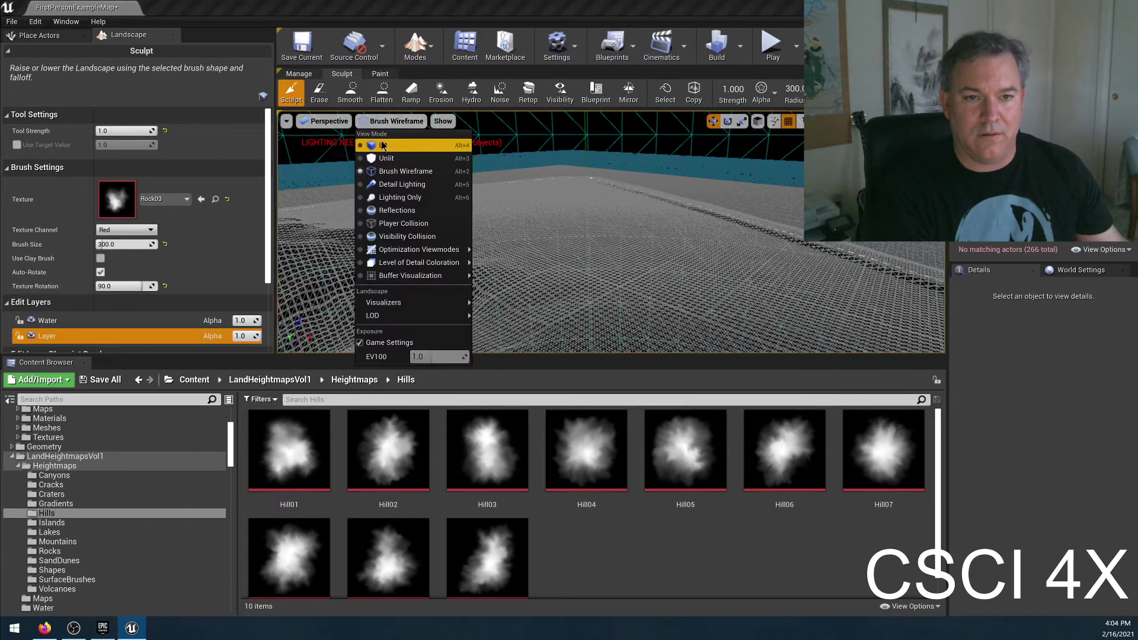
pyautogui.click(382, 144)
# Step: Try to use the Hill05 texture, set the alpha brush size to 40000, and sculpt the flat grassland near the coast
pyautogui.moveTo(685, 451); pyautogui.dragTo(635, 284)
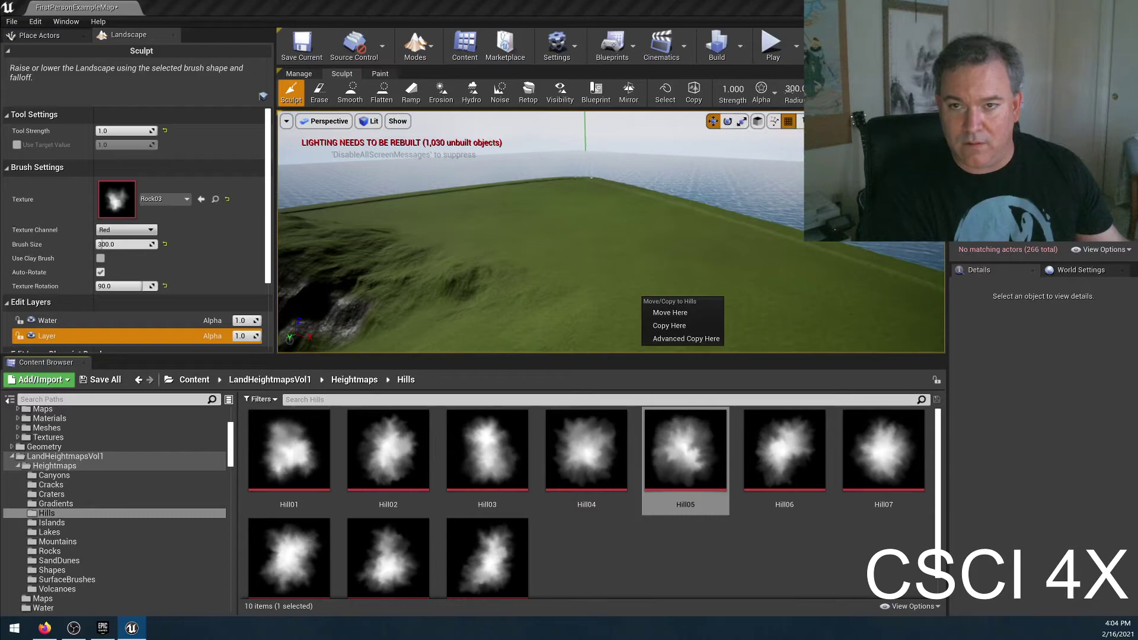
pyautogui.click(791, 91)
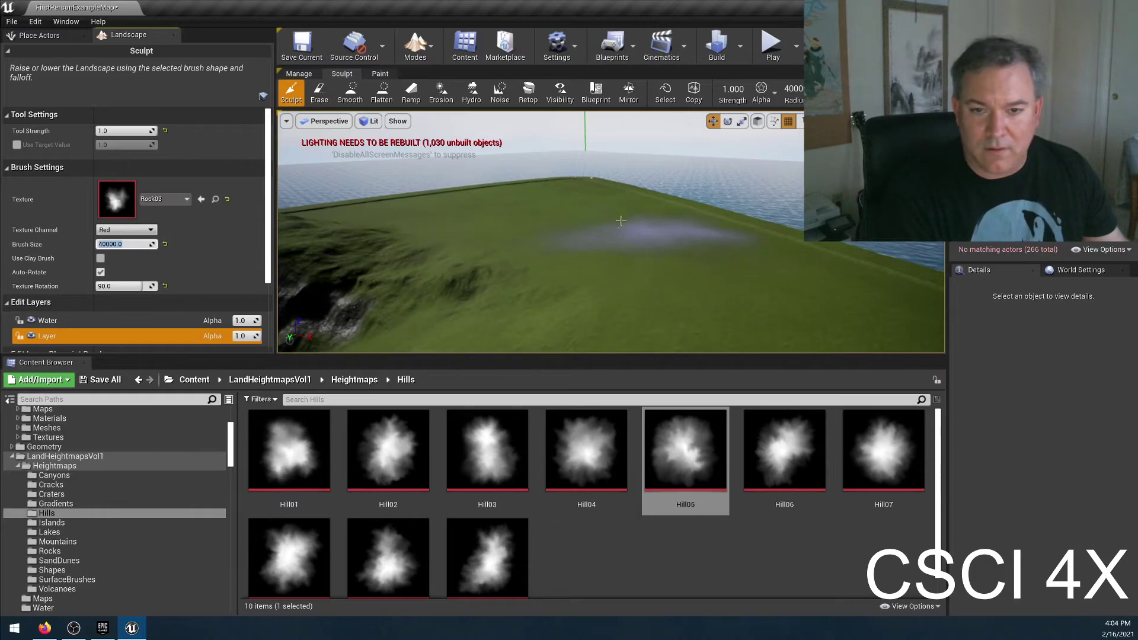
pyautogui.moveTo(618, 222); pyautogui.dragTo(498, 246)
pyautogui.moveTo(563, 254)
pyautogui.mouseDown(button='right')
pyautogui.moveTo(575, 296)
pyautogui.moveTo(700, 299)
pyautogui.mouseUp(button='right')
# Step: Try to use the Hill07 texture and sculpt broad raised terrain across the flat grassland with the alpha brush
pyautogui.moveTo(856, 439); pyautogui.dragTo(730, 262)
pyautogui.click(691, 228)
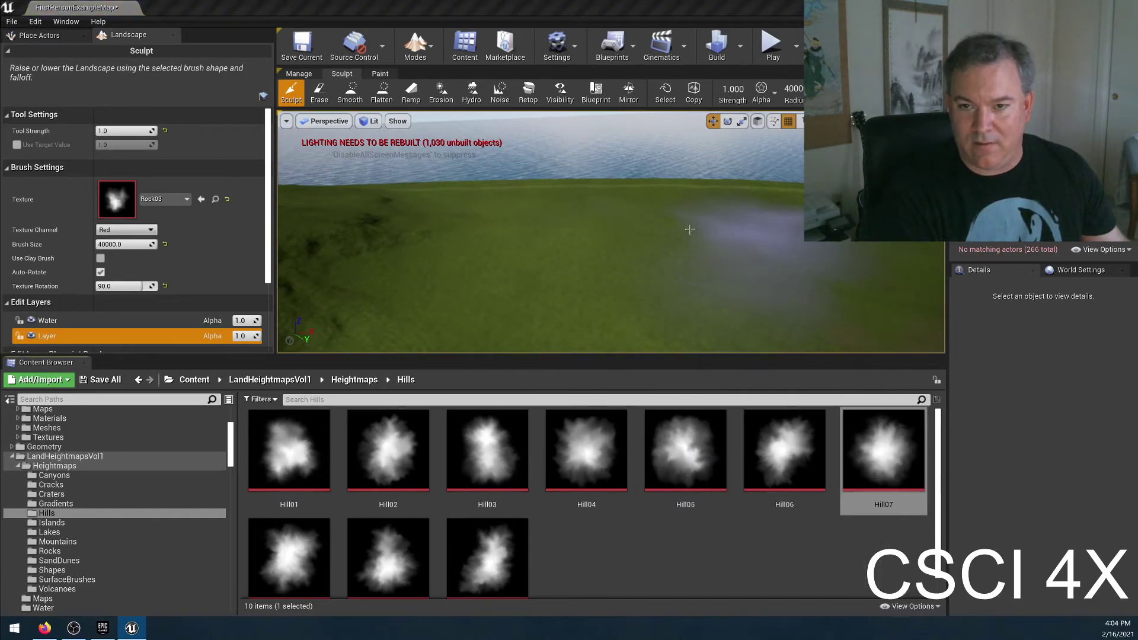
pyautogui.moveTo(655, 238); pyautogui.dragTo(617, 178, button='right')
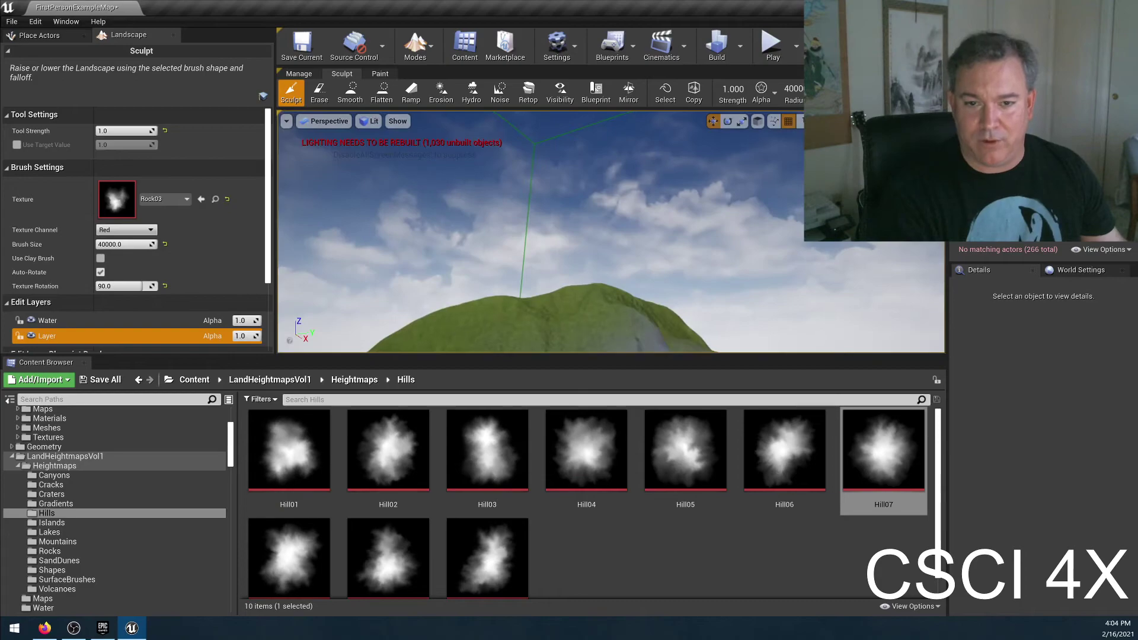
pyautogui.moveTo(654, 219); pyautogui.dragTo(654, 256, button='right')
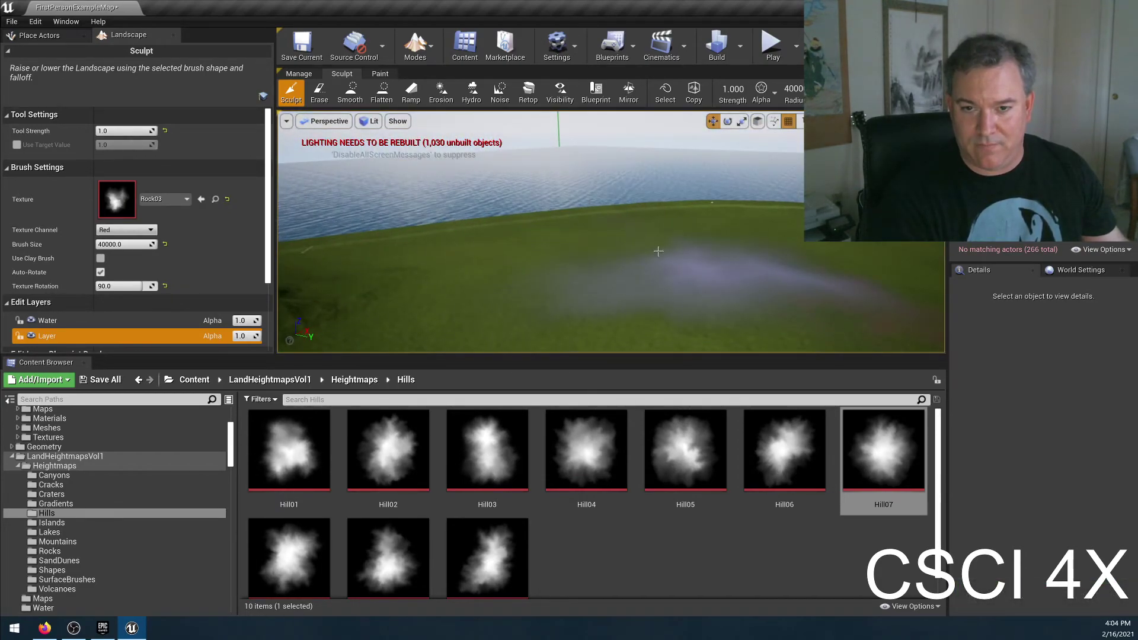
pyautogui.moveTo(647, 260)
pyautogui.mouseDown(button='right')
pyautogui.moveTo(563, 240)
pyautogui.moveTo(480, 248)
pyautogui.mouseUp(button='right')
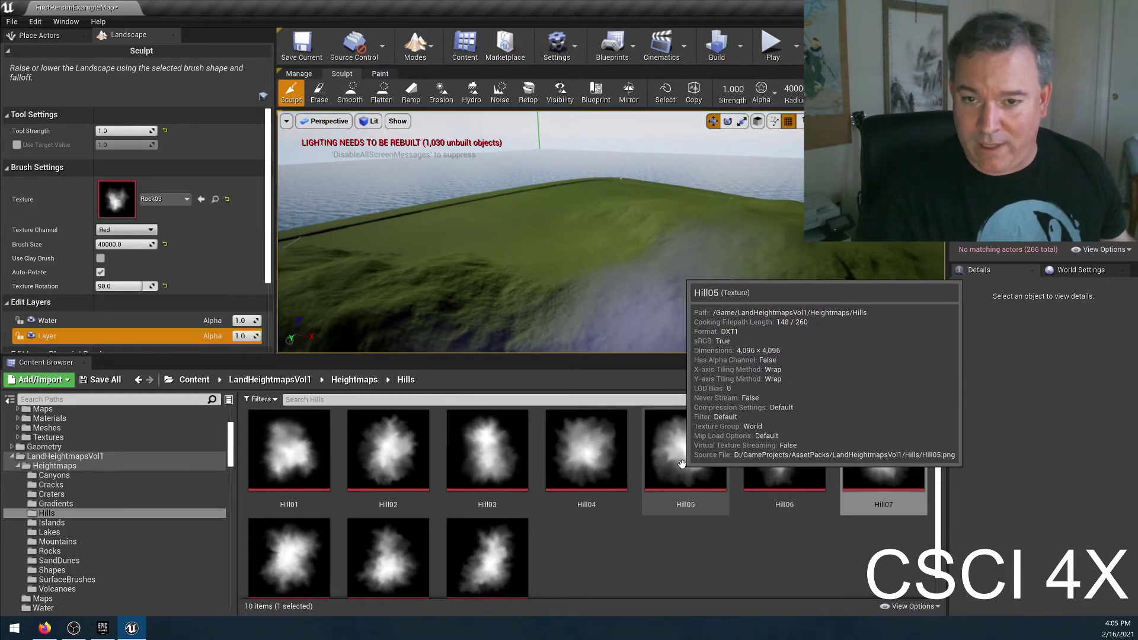
# Step: Select Mountain10 in the Mountains heightmap folder and sculpt the grassy terrain along the coast
pyautogui.scroll(-1, 520, 538)
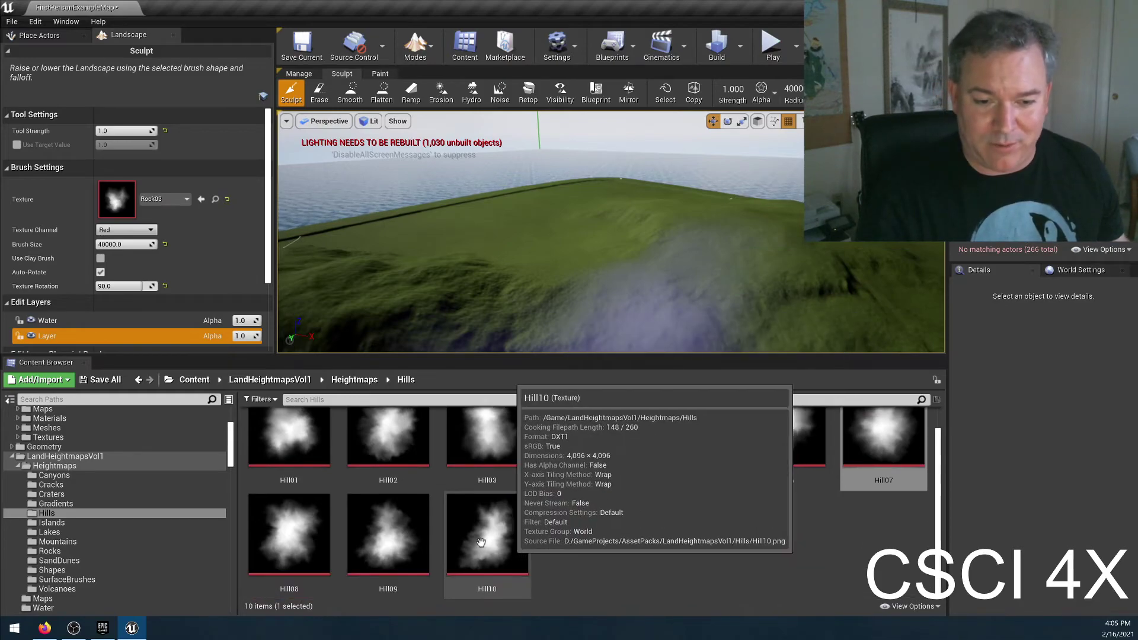
pyautogui.click(57, 544)
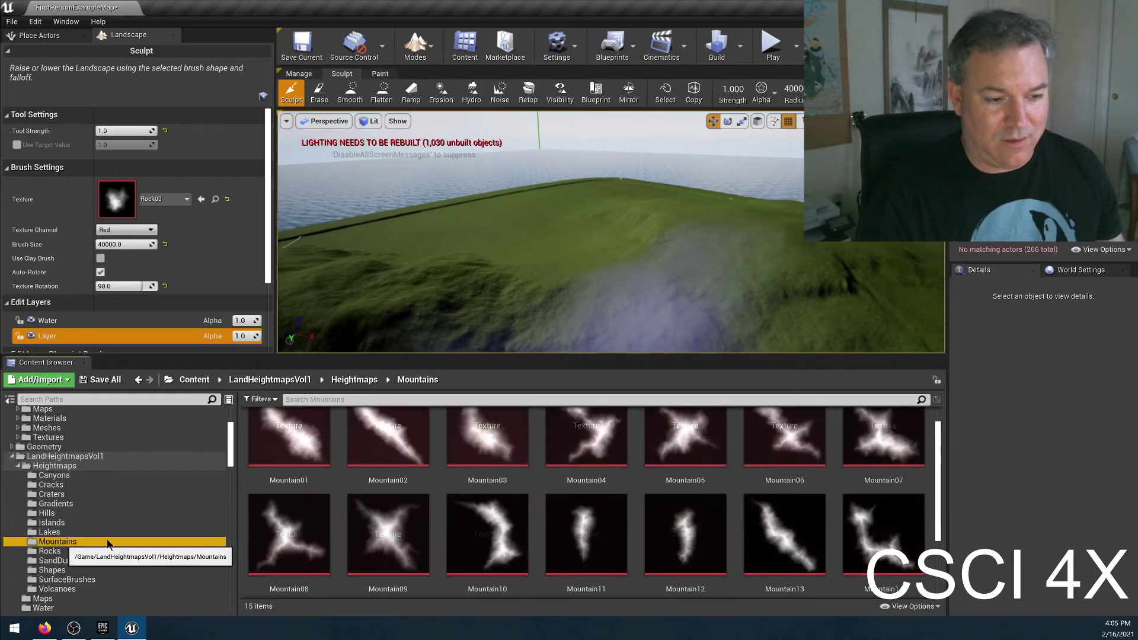
pyautogui.click(478, 525)
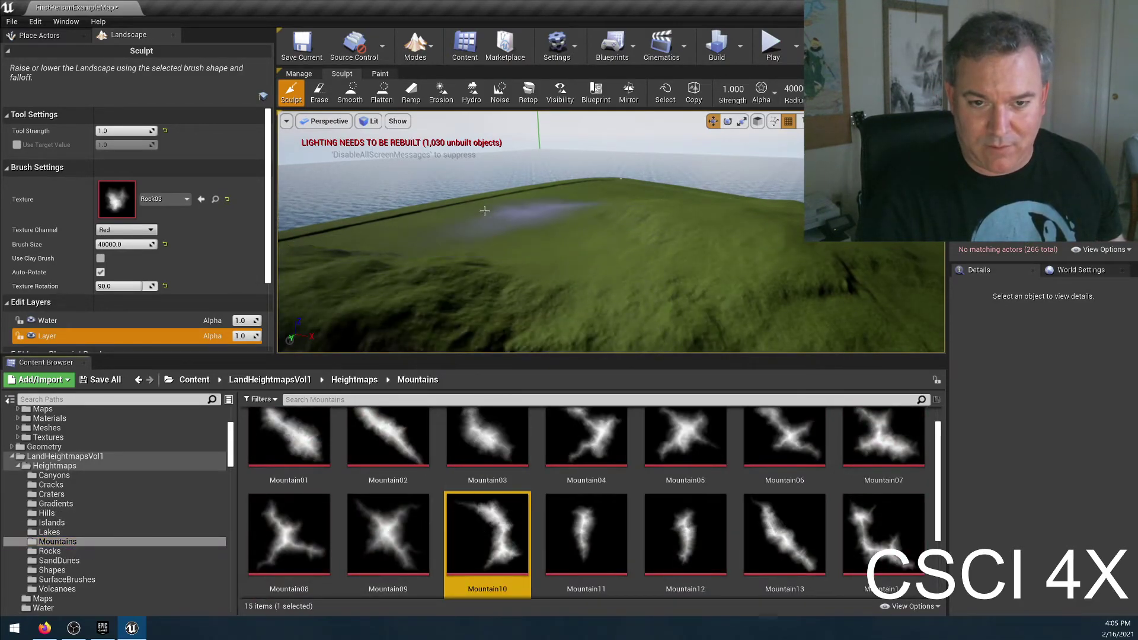
pyautogui.click(484, 211)
pyautogui.moveTo(484, 211)
pyautogui.mouseDown(button='right')
pyautogui.moveTo(320, 219)
pyautogui.moveTo(374, 234)
pyautogui.moveTo(524, 235)
pyautogui.moveTo(479, 225)
pyautogui.mouseUp(button='right')
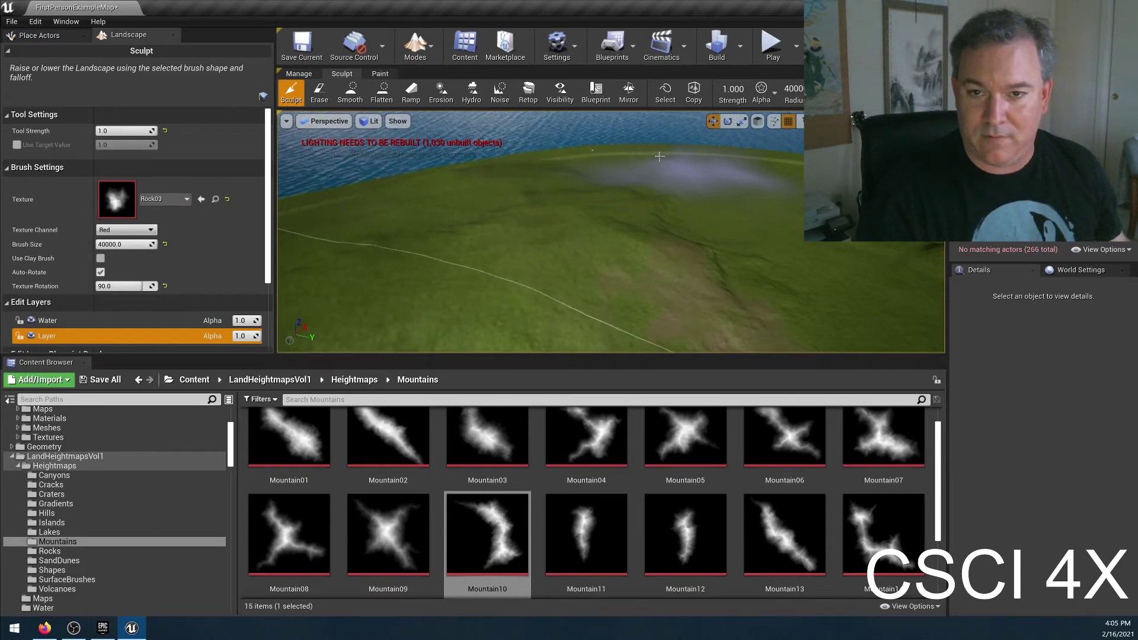
pyautogui.click(685, 534)
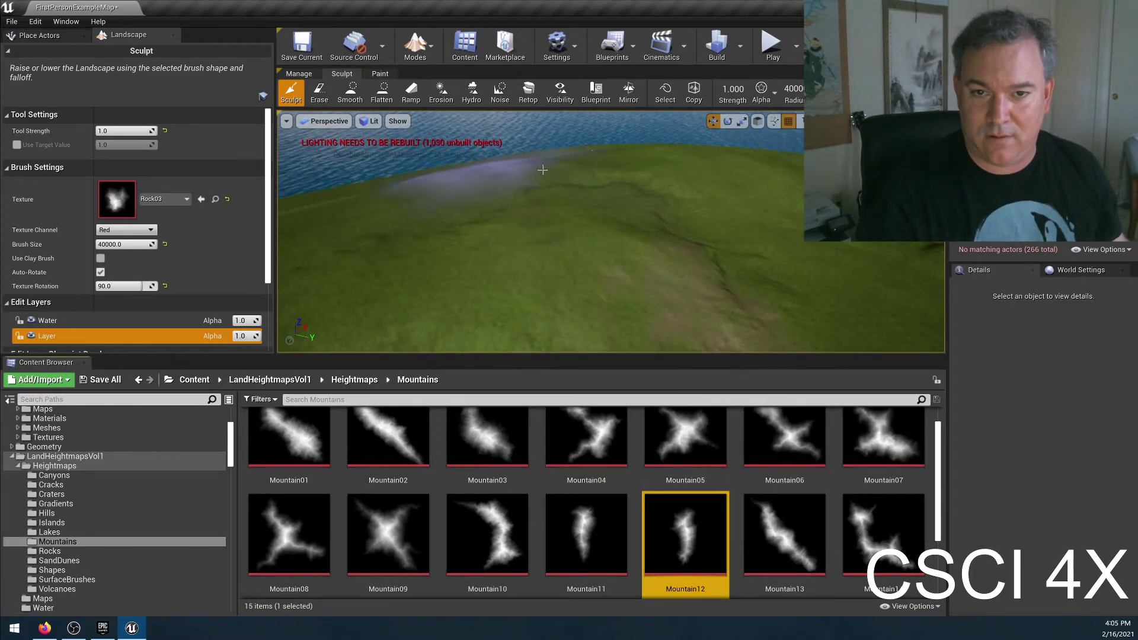
pyautogui.moveTo(543, 170)
pyautogui.mouseDown(button='right')
pyautogui.moveTo(543, 124)
pyautogui.moveTo(552, 205)
pyautogui.moveTo(528, 203)
pyautogui.mouseUp(button='right')
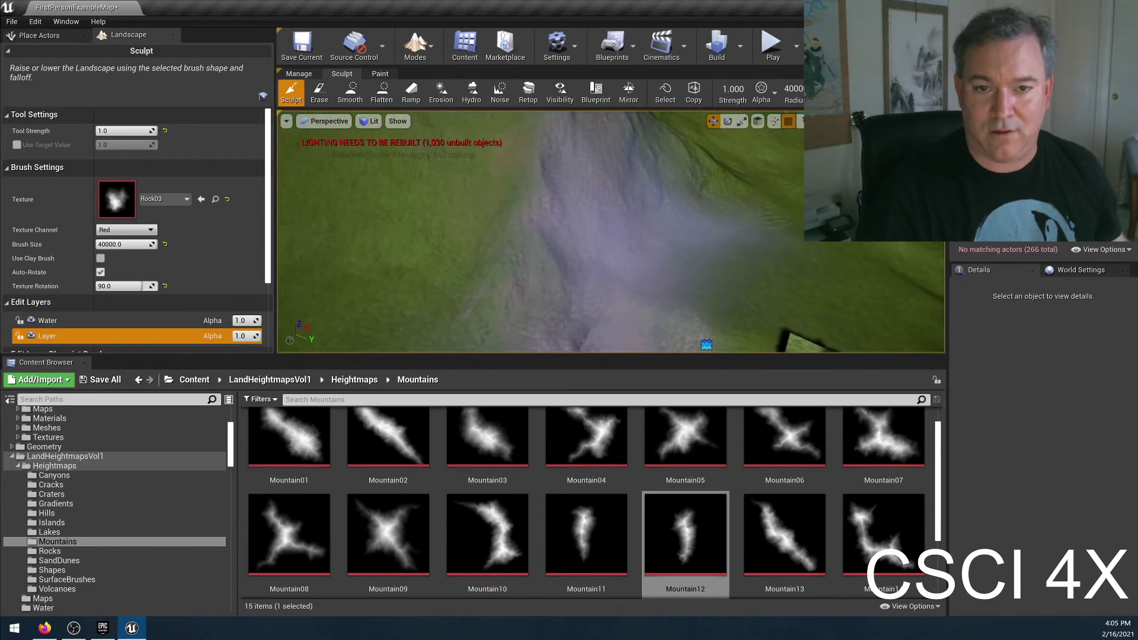
pyautogui.hotkey('ctrl', 'z')
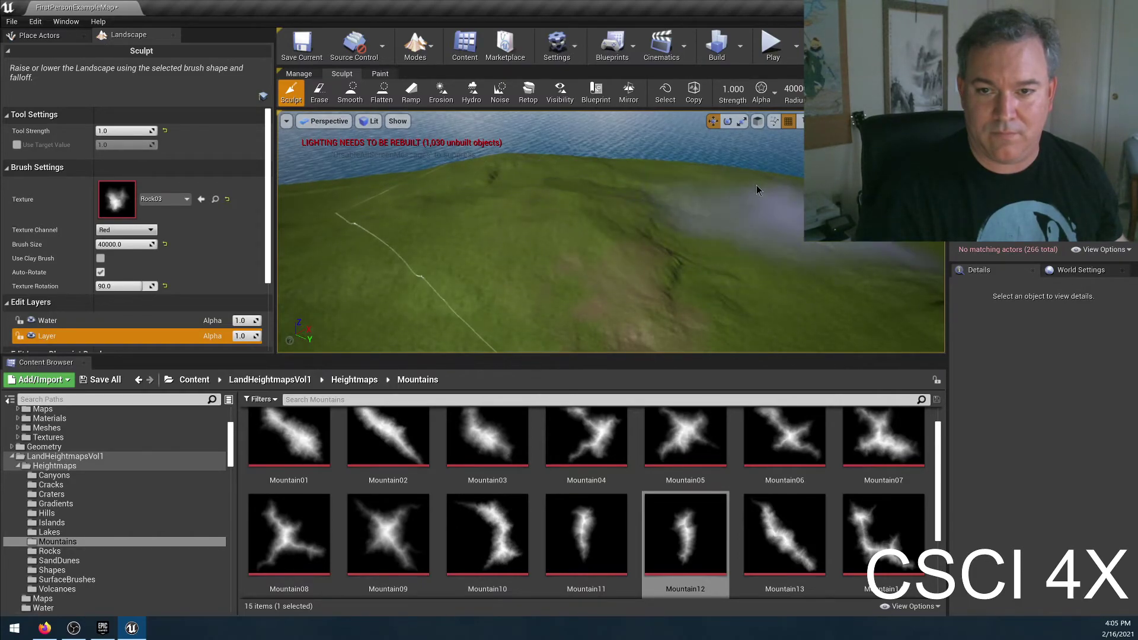
# Step: Select the Mountain15 heightmap and sculpt the hillside beyond the lake with the alpha brush
pyautogui.moveTo(757, 185); pyautogui.dragTo(681, 201, button='right')
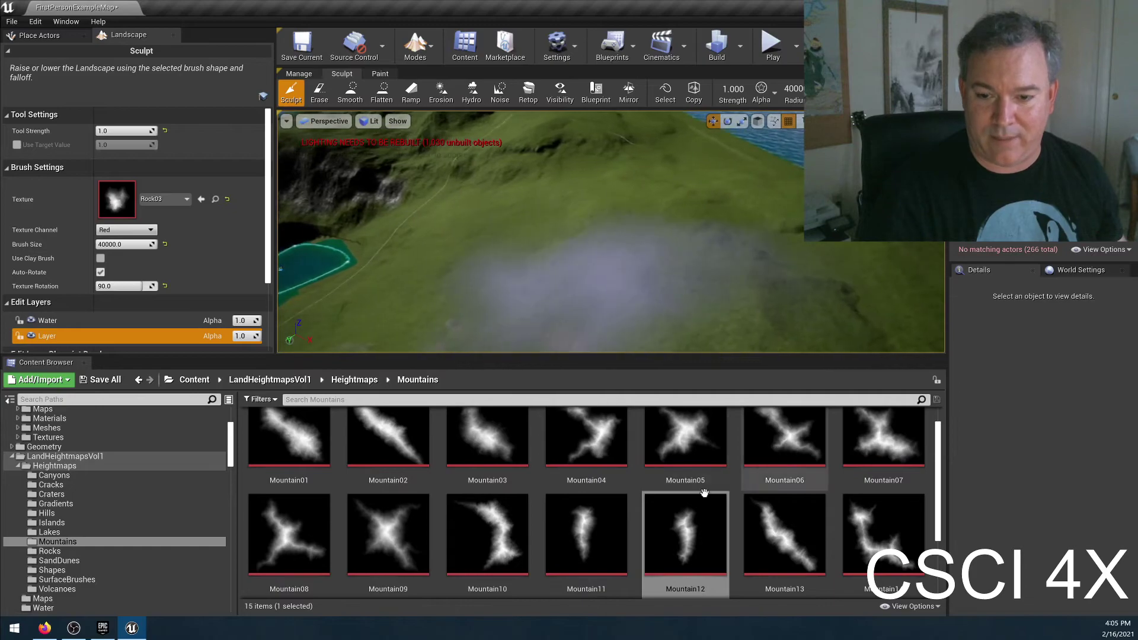
pyautogui.scroll(-2, 441, 516)
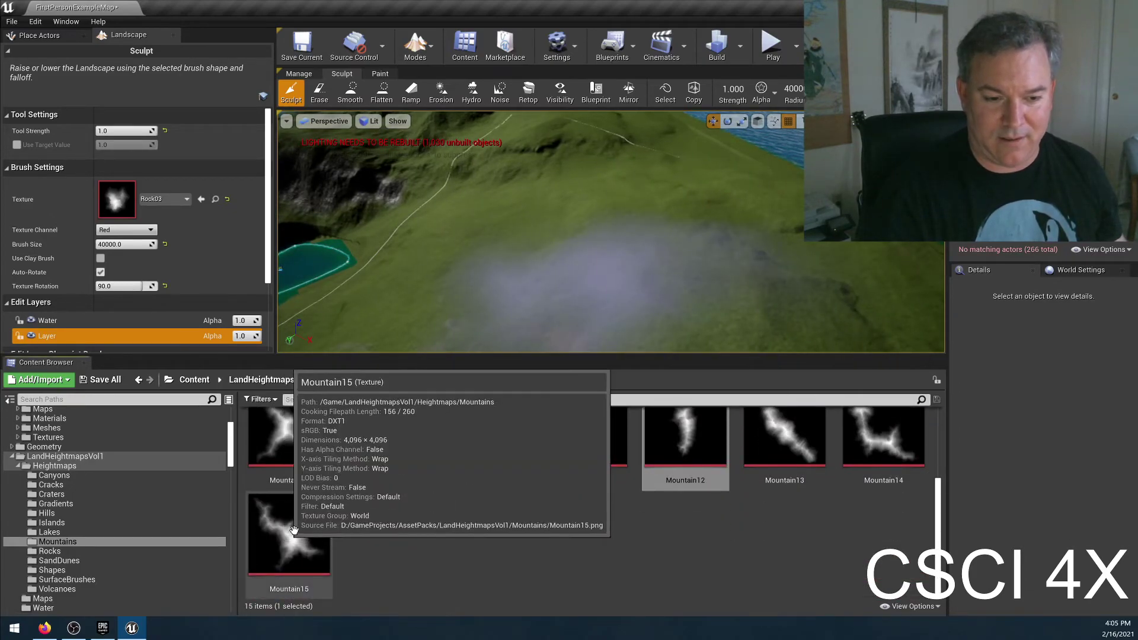
pyautogui.click(293, 531)
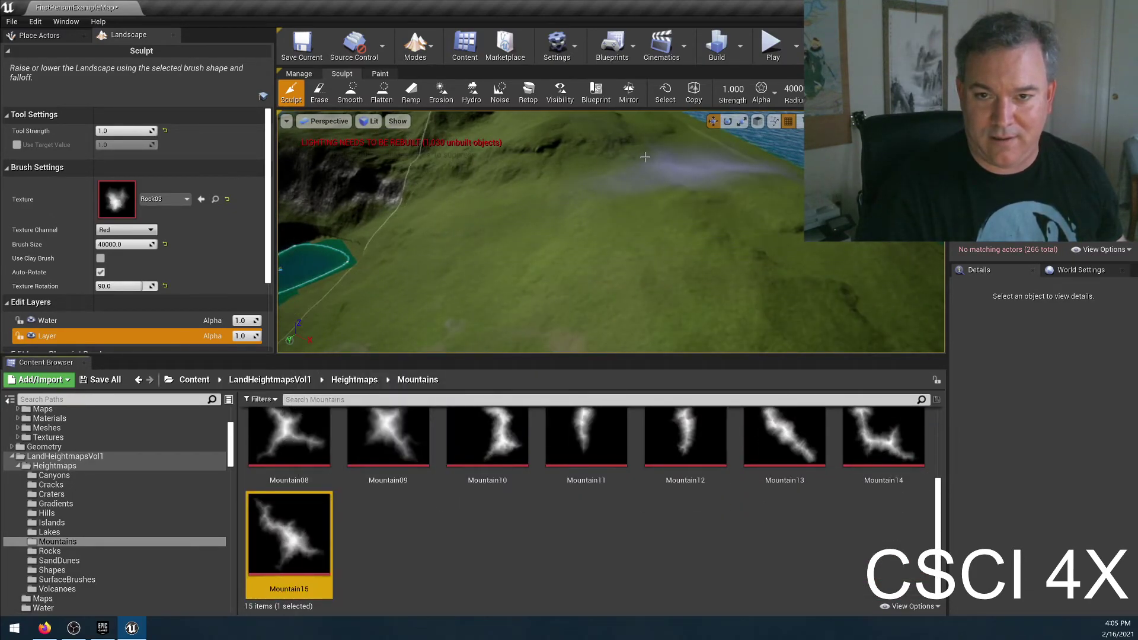
pyautogui.moveTo(563, 205)
pyautogui.mouseDown(button='right')
pyautogui.moveTo(525, 160)
pyautogui.moveTo(608, 186)
pyautogui.mouseUp(button='right')
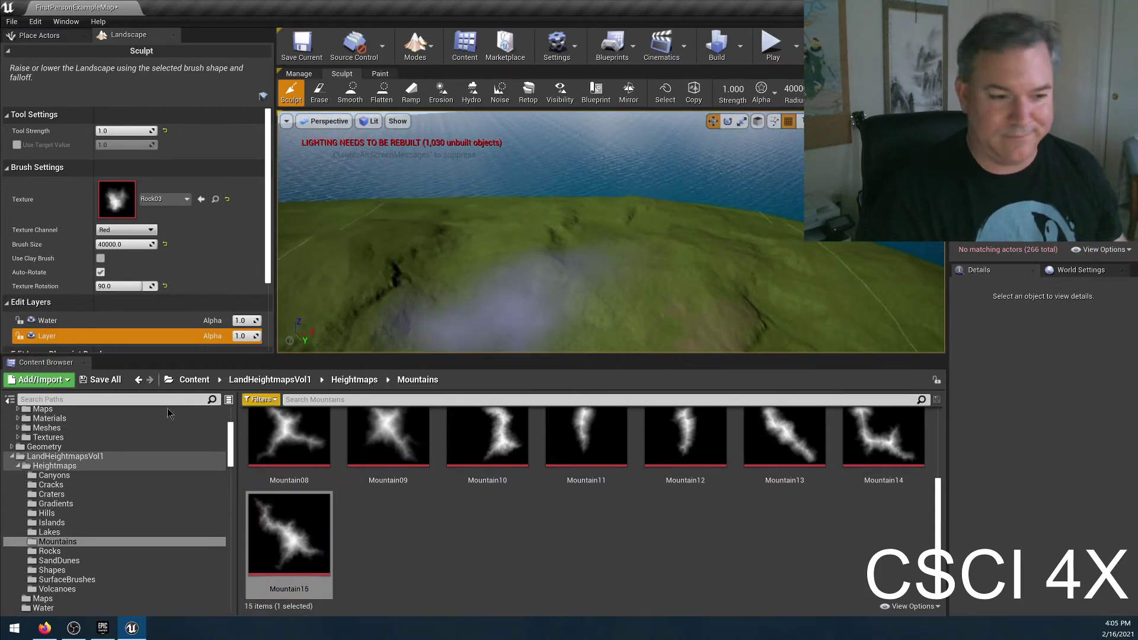
# Step: Select Rock02 in the Rocks heightmap folder and sculpt the grassy hills with the alpha brush
pyautogui.click(50, 551)
pyautogui.click(371, 450)
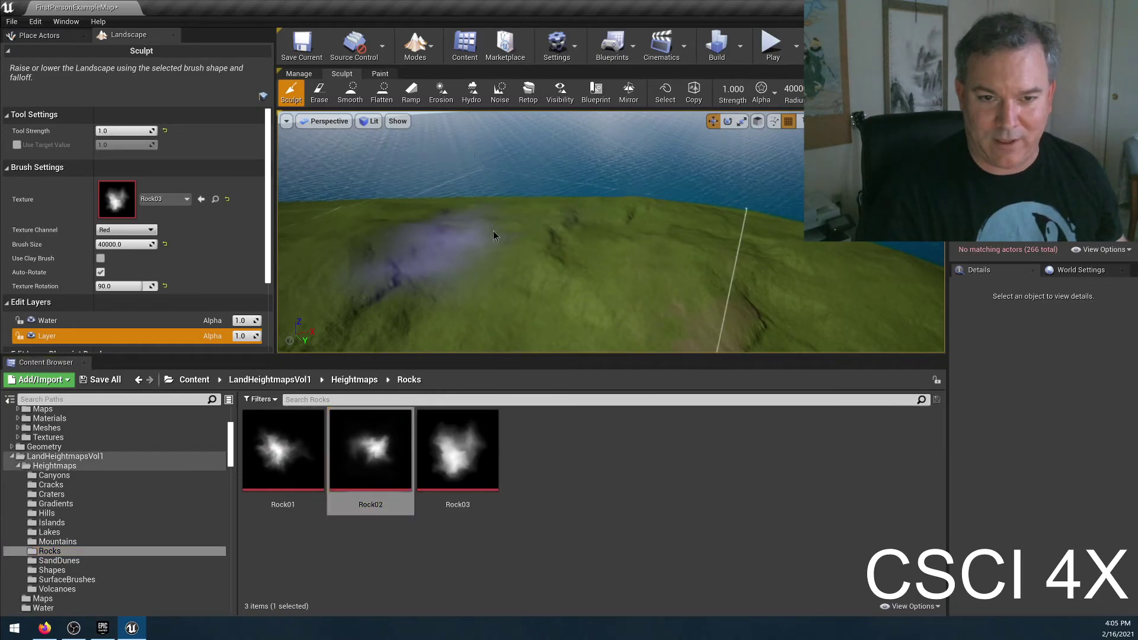
pyautogui.moveTo(410, 280)
pyautogui.mouseDown(button='right')
pyautogui.moveTo(712, 296)
pyautogui.moveTo(682, 308)
pyautogui.mouseUp(button='right')
pyautogui.moveTo(545, 287); pyautogui.dragTo(723, 280, button='right')
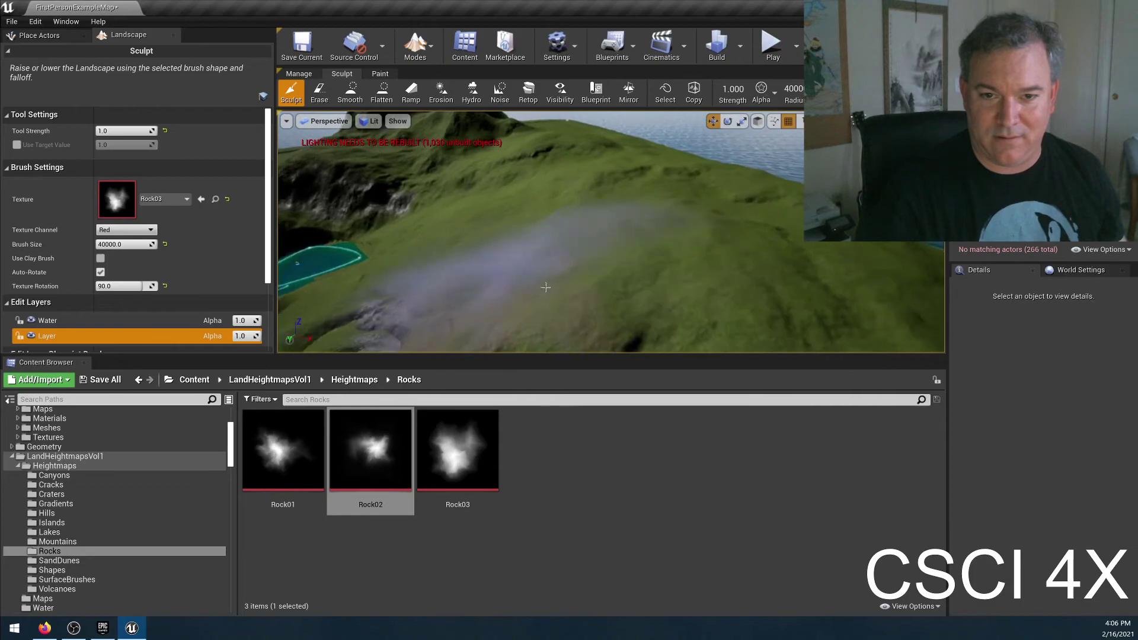
# Step: Select Crater06 in the Craters heightmap folder and sculpt the grassy hills beyond the lake with the alpha brush
pyautogui.click(50, 495)
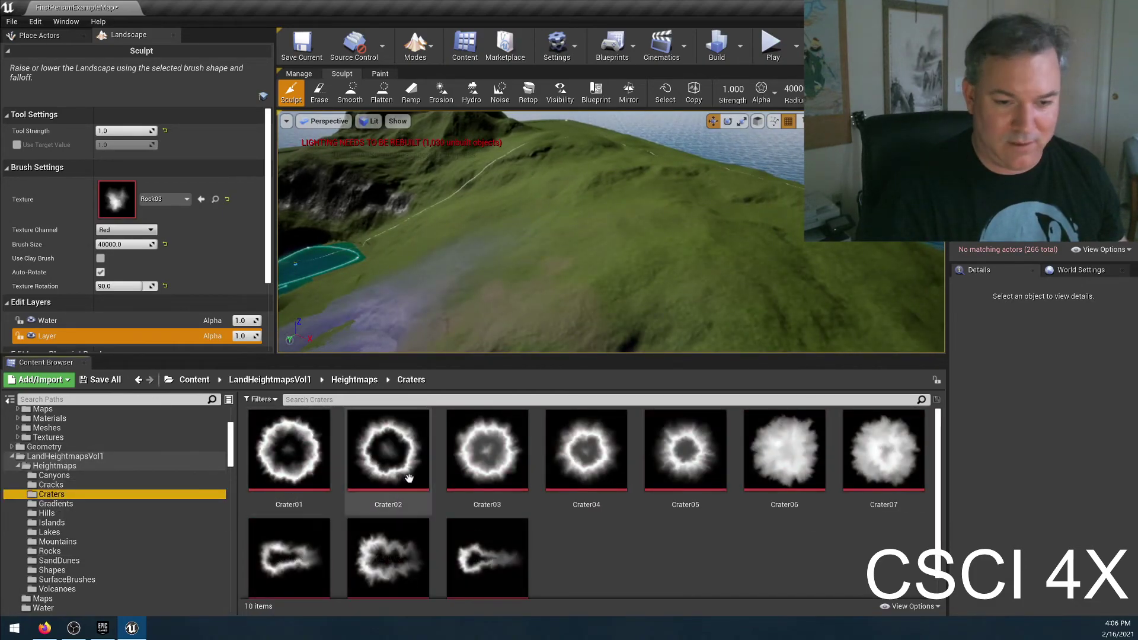
pyautogui.click(771, 449)
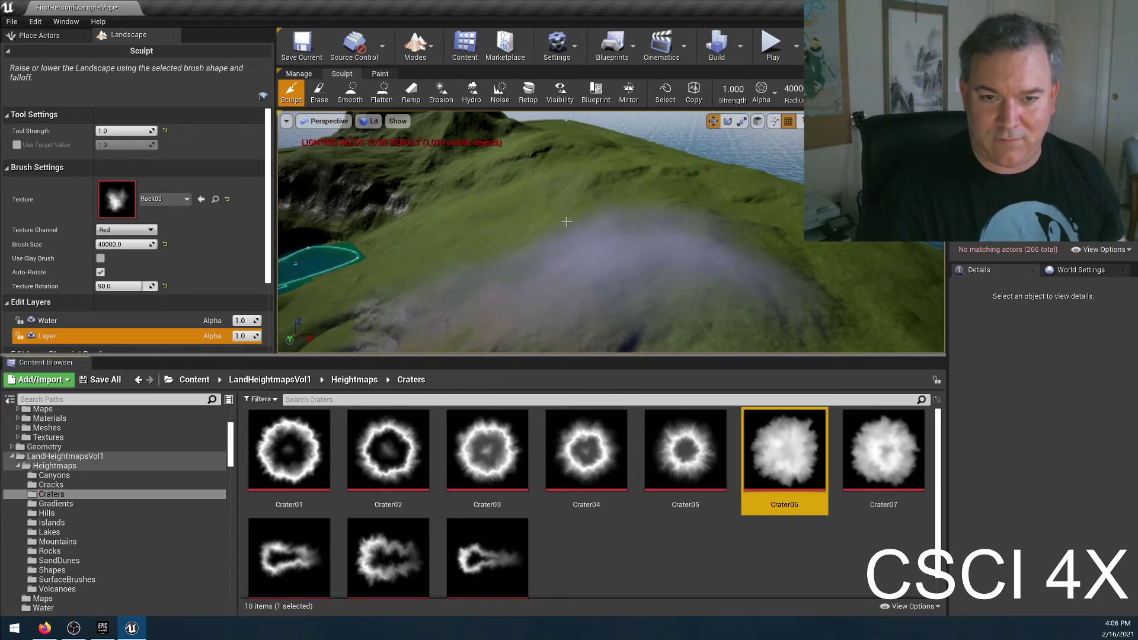
pyautogui.click(554, 201)
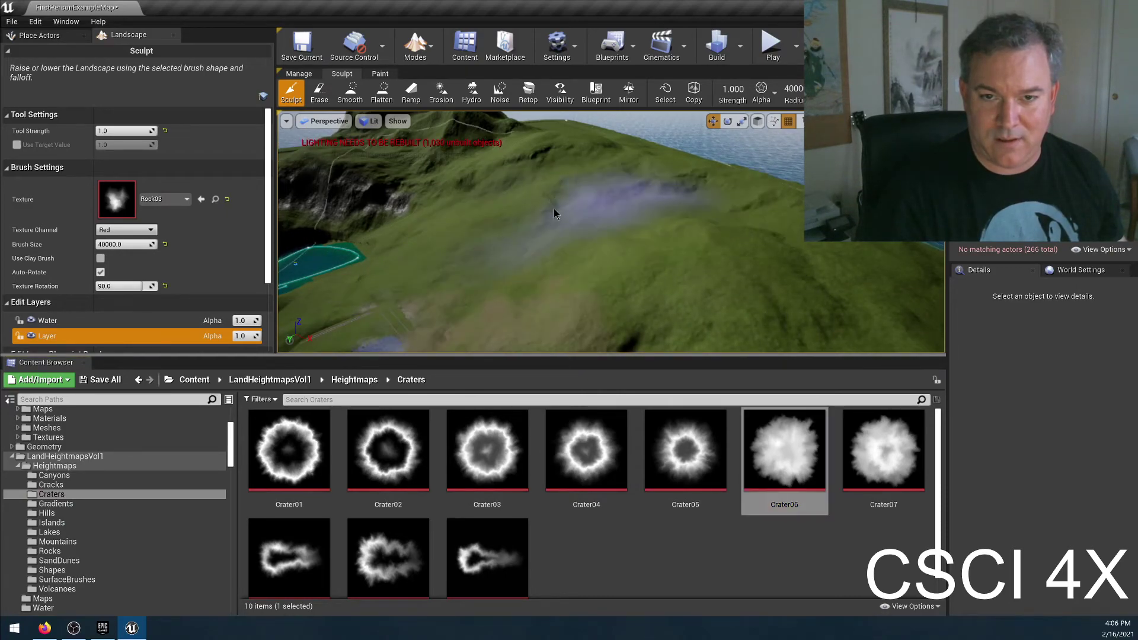
pyautogui.moveTo(583, 286)
pyautogui.mouseDown(button='right')
pyautogui.moveTo(620, 280)
pyautogui.moveTo(643, 258)
pyautogui.mouseUp(button='right')
pyautogui.click(520, 270)
pyautogui.moveTo(520, 269)
pyautogui.mouseDown(button='right')
pyautogui.moveTo(483, 285)
pyautogui.moveTo(392, 288)
pyautogui.moveTo(424, 329)
pyautogui.moveTo(584, 272)
pyautogui.moveTo(617, 213)
pyautogui.moveTo(584, 252)
pyautogui.mouseUp(button='right')
pyautogui.click(544, 239)
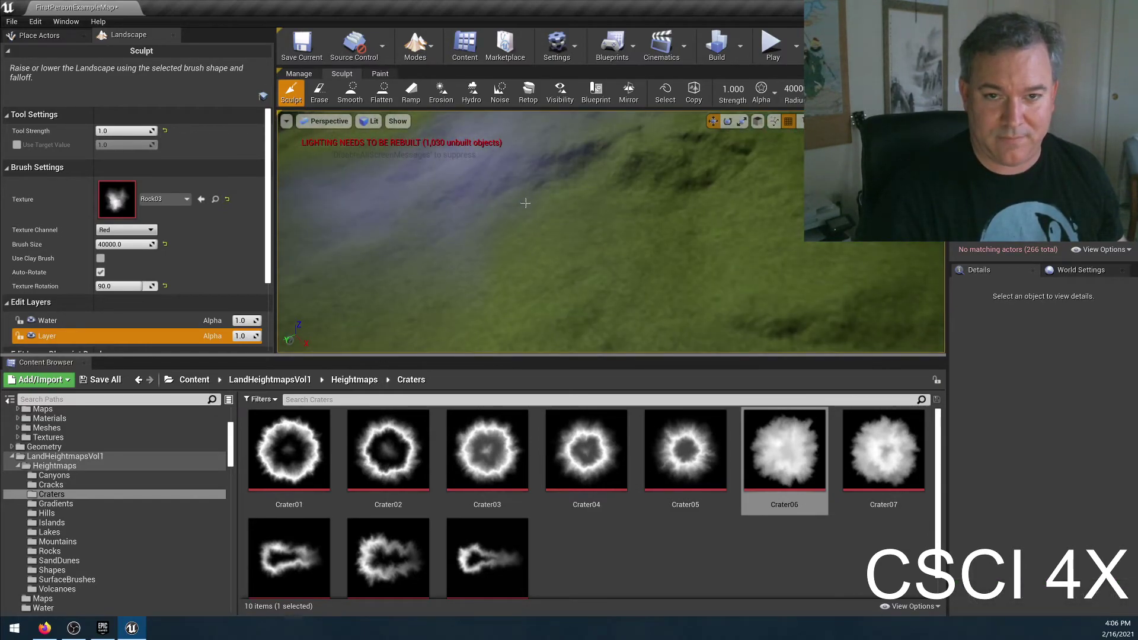
pyautogui.moveTo(532, 208)
pyautogui.mouseDown(button='right')
pyautogui.moveTo(493, 206)
pyautogui.moveTo(523, 192)
pyautogui.mouseUp(button='right')
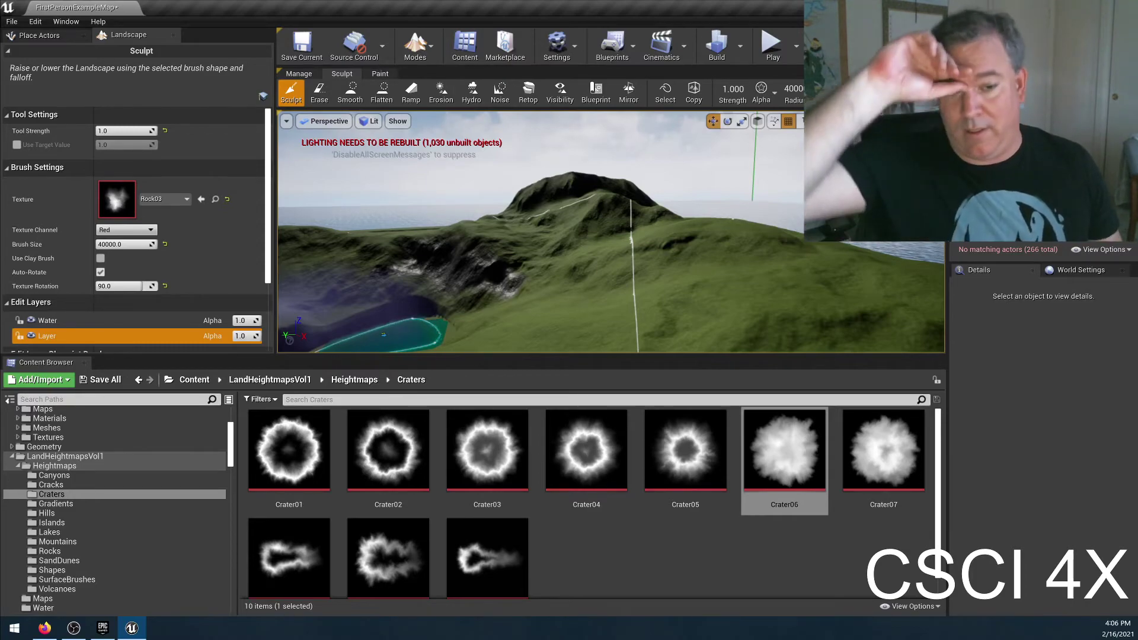
# Step: Switch to Select mode and raise the lake water body within its basin
pyautogui.moveTo(361, 296)
pyautogui.mouseDown(button='right')
pyautogui.moveTo(287, 311)
pyautogui.moveTo(314, 341)
pyautogui.mouseUp(button='right')
pyautogui.moveTo(482, 243)
pyautogui.mouseDown(button='right')
pyautogui.moveTo(444, 252)
pyautogui.moveTo(540, 235)
pyautogui.moveTo(493, 265)
pyautogui.mouseUp(button='right')
pyautogui.press('w')
pyautogui.press('s')
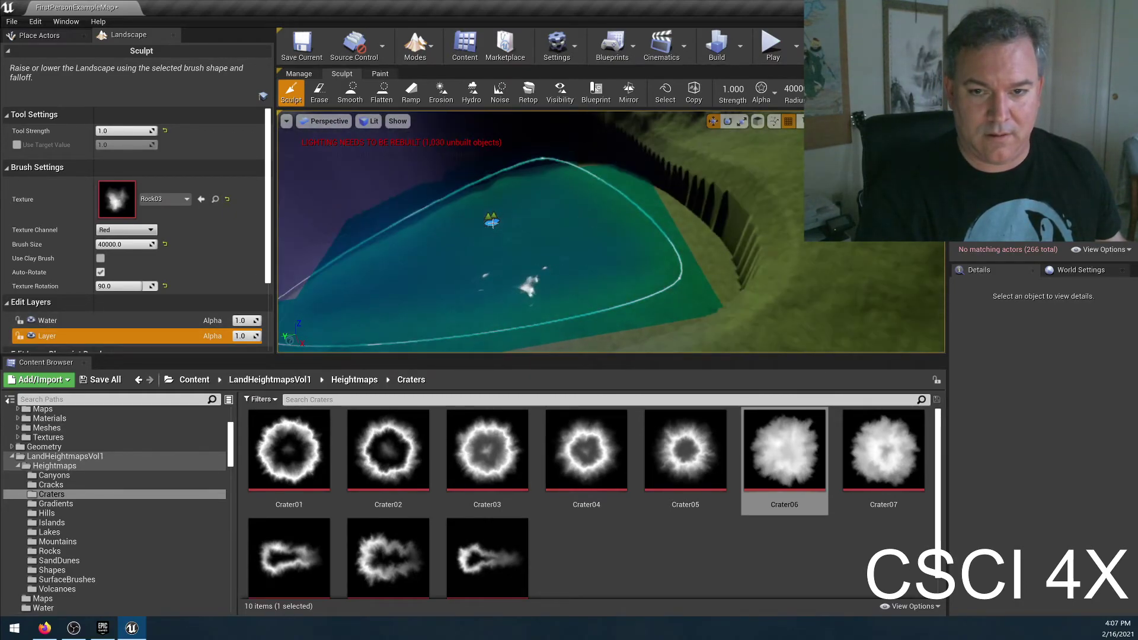
pyautogui.click(415, 45)
pyautogui.click(437, 80)
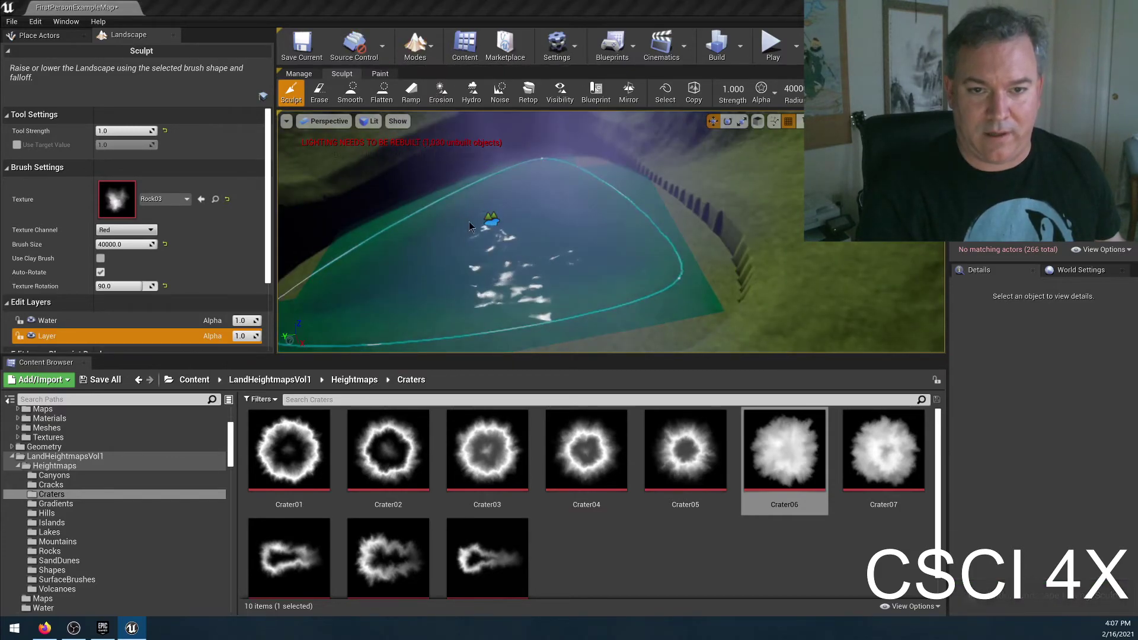
pyautogui.click(508, 176)
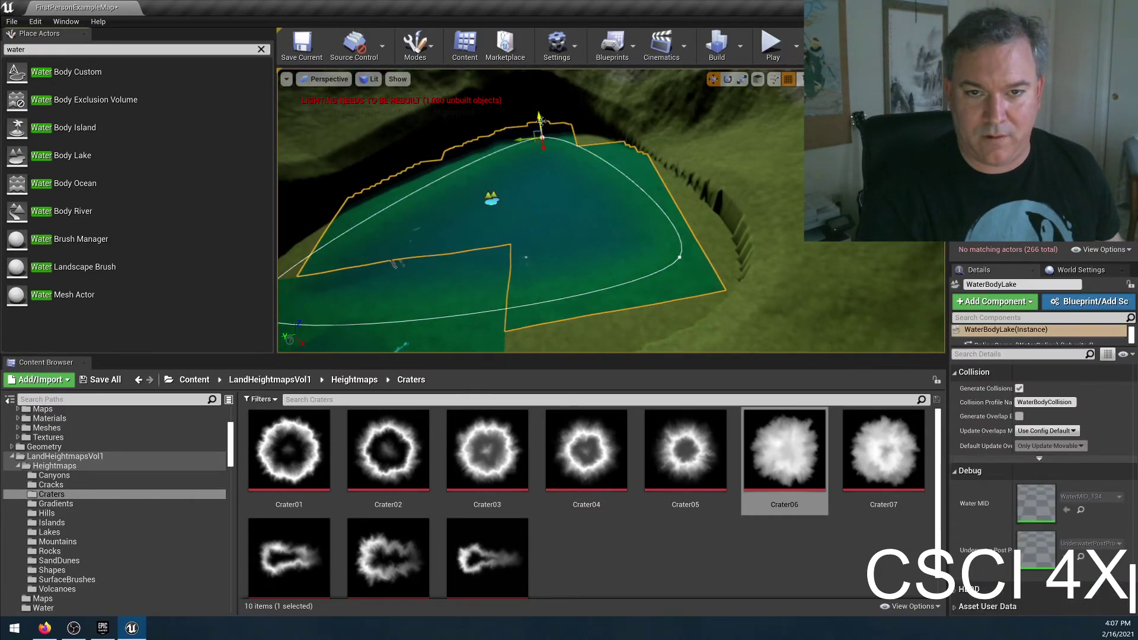
pyautogui.moveTo(539, 120); pyautogui.dragTo(537, 89)
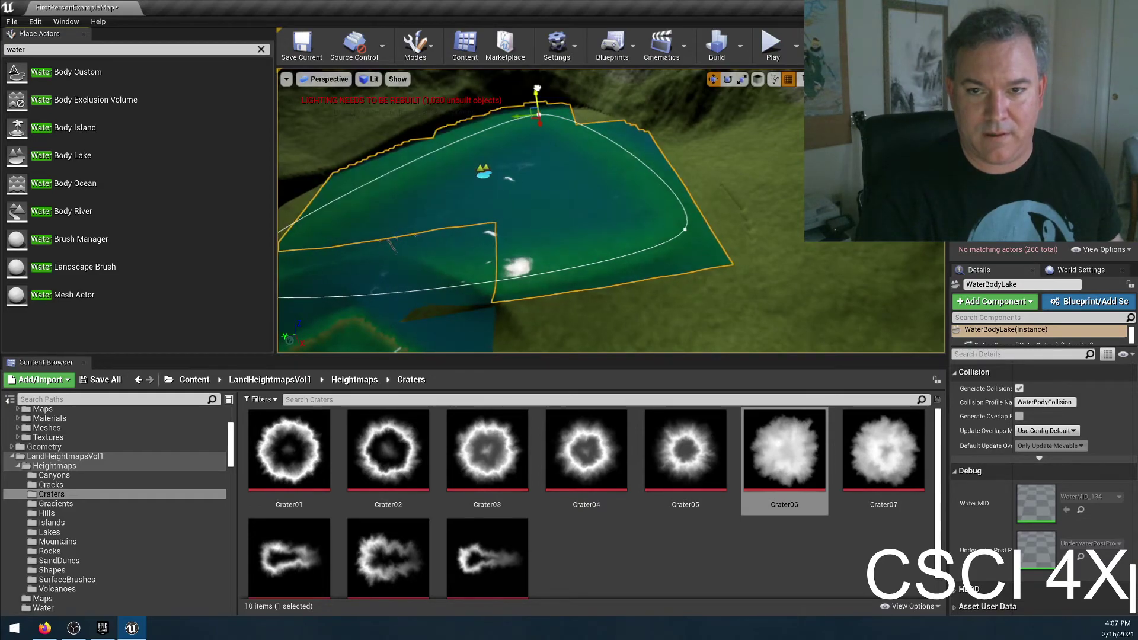
# Step: Select the river's end spline point, extend it into the lake, raise it, and deselect the river
pyautogui.moveTo(604, 160)
pyautogui.mouseDown(button='right')
pyautogui.moveTo(595, 169)
pyautogui.moveTo(604, 159)
pyautogui.mouseUp(button='right')
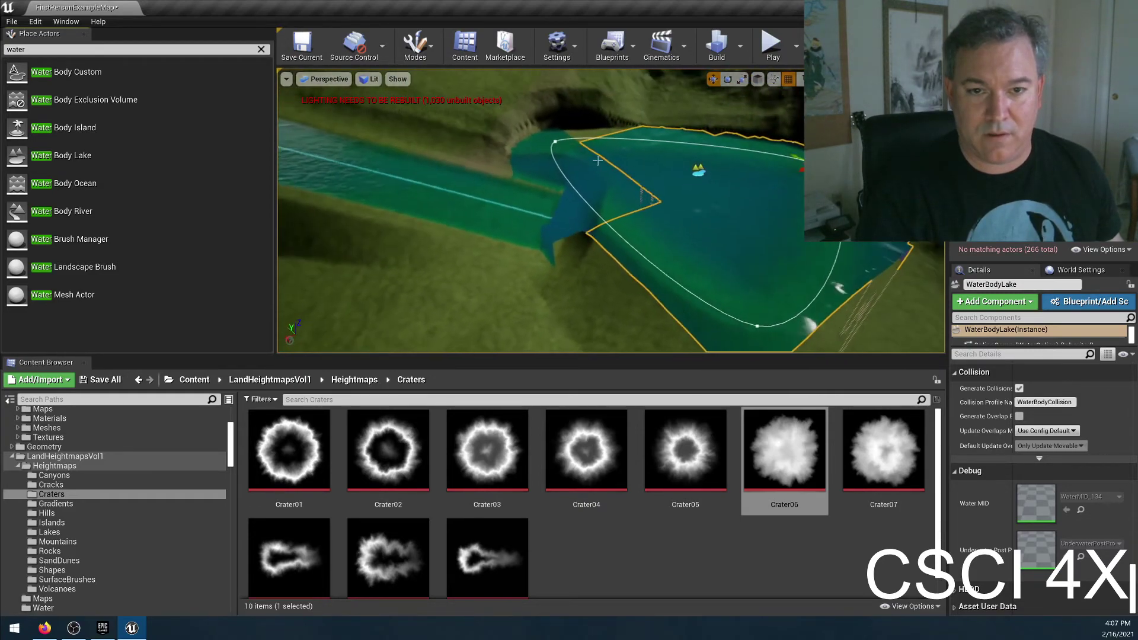
pyautogui.click(507, 208)
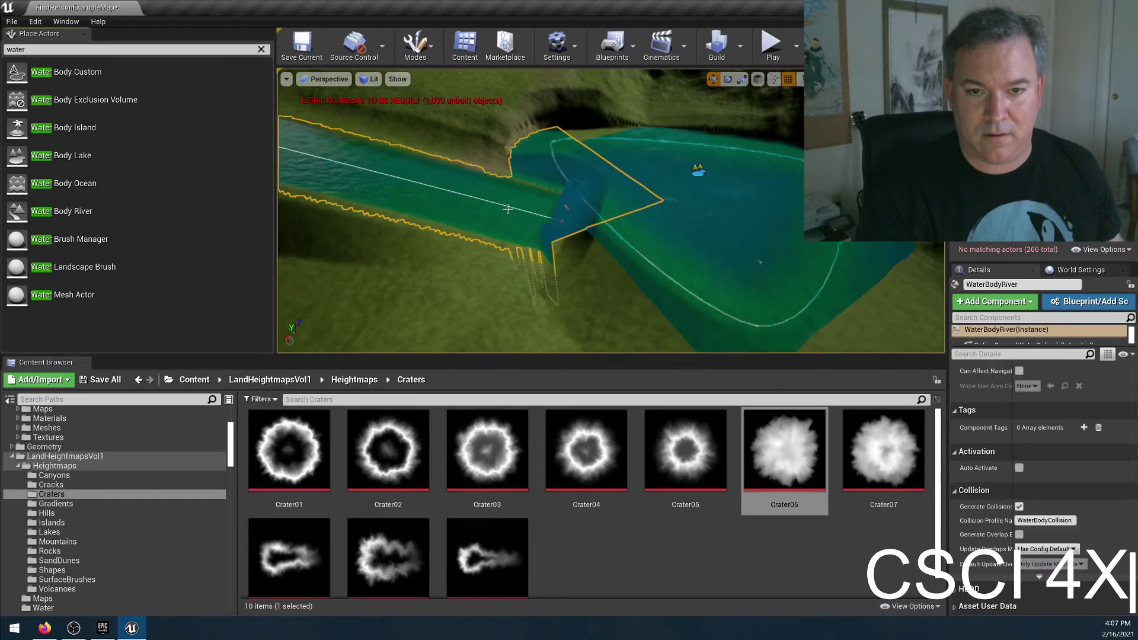
pyautogui.click(557, 209)
pyautogui.moveTo(568, 207); pyautogui.dragTo(576, 191)
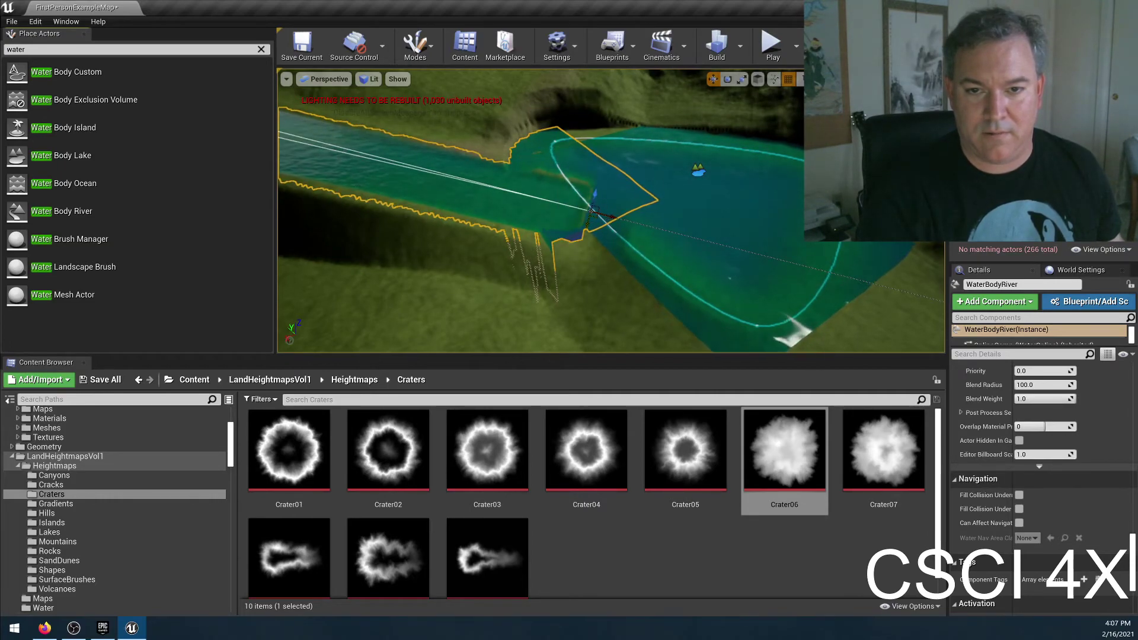
pyautogui.moveTo(580, 218); pyautogui.dragTo(599, 218, button='right')
pyautogui.moveTo(598, 218); pyautogui.dragTo(603, 185)
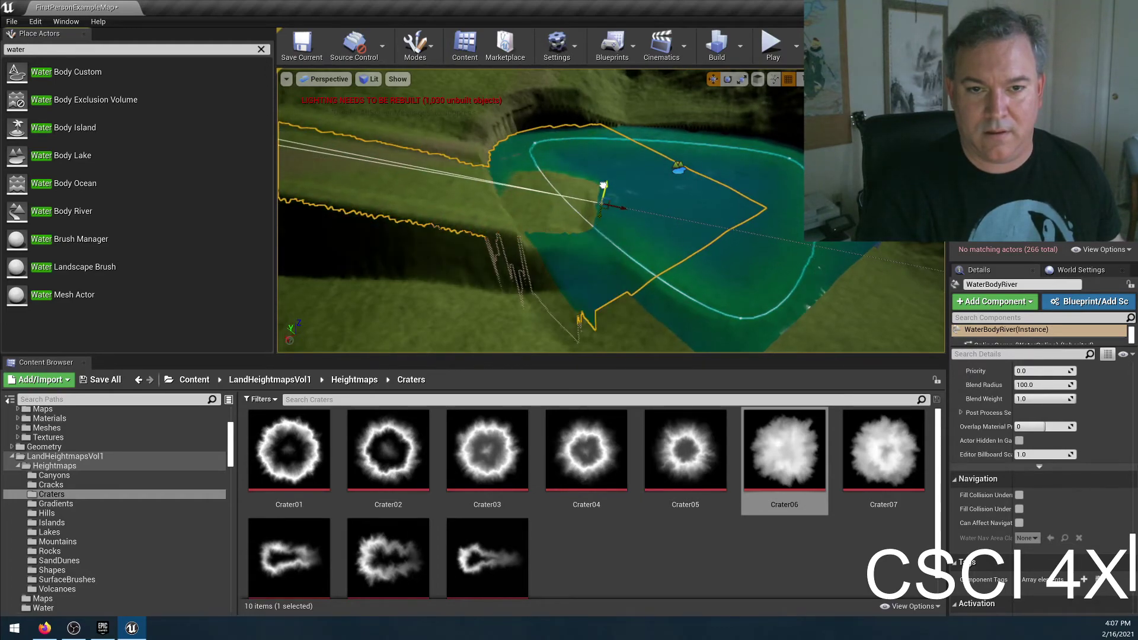
pyautogui.moveTo(785, 323)
pyautogui.mouseDown(button='right')
pyautogui.moveTo(802, 329)
pyautogui.moveTo(759, 291)
pyautogui.moveTo(777, 323)
pyautogui.mouseUp(button='right')
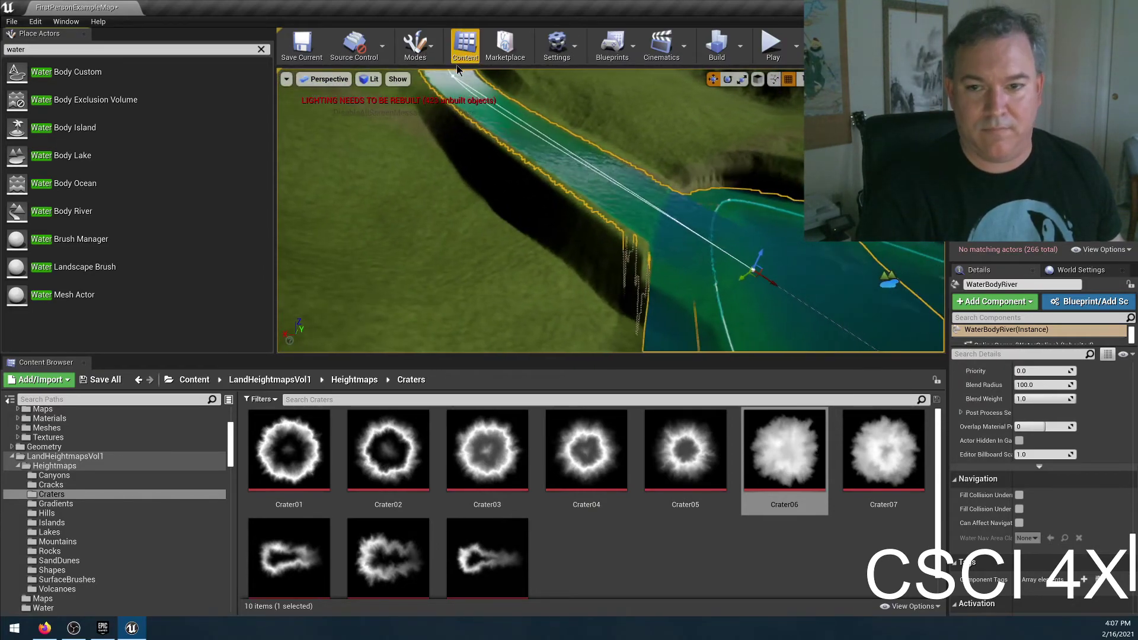
pyautogui.press('Escape')
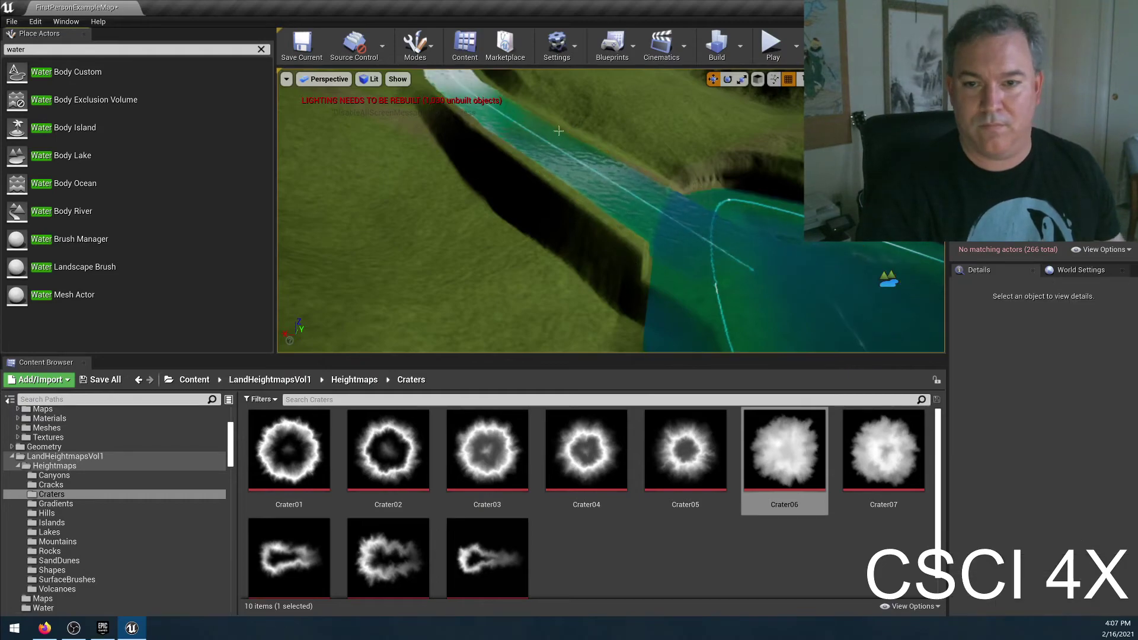
# Step: Select the river at its junction with the lake and examine its terrain, falloff and rendering settings
pyautogui.moveTo(546, 178); pyautogui.dragTo(597, 285, button='right')
pyautogui.press('w')
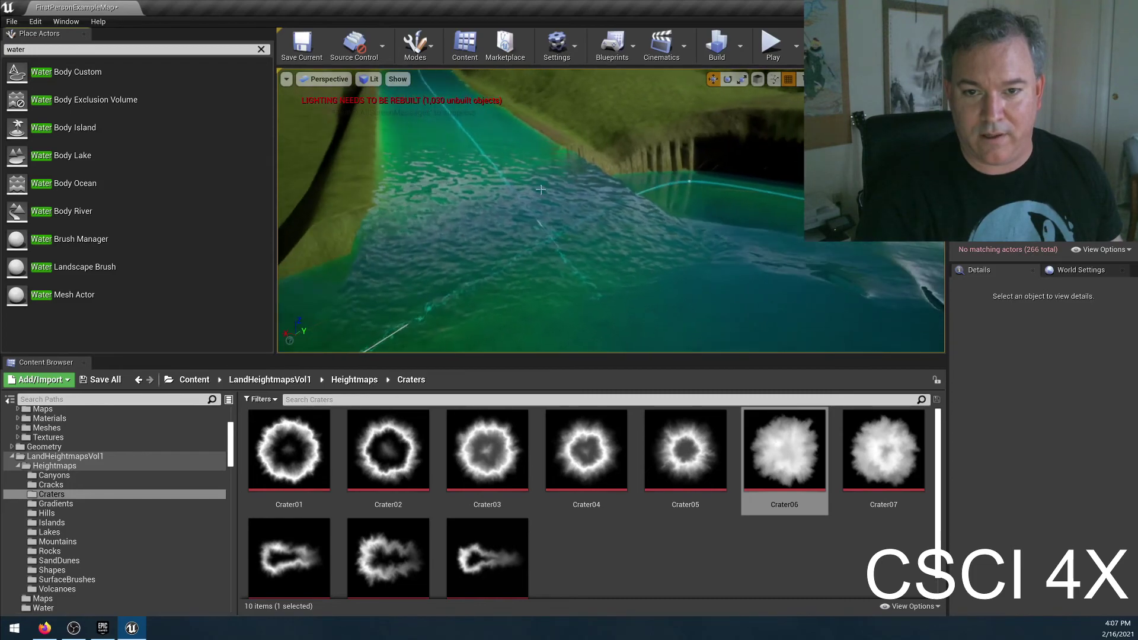
pyautogui.click(595, 296)
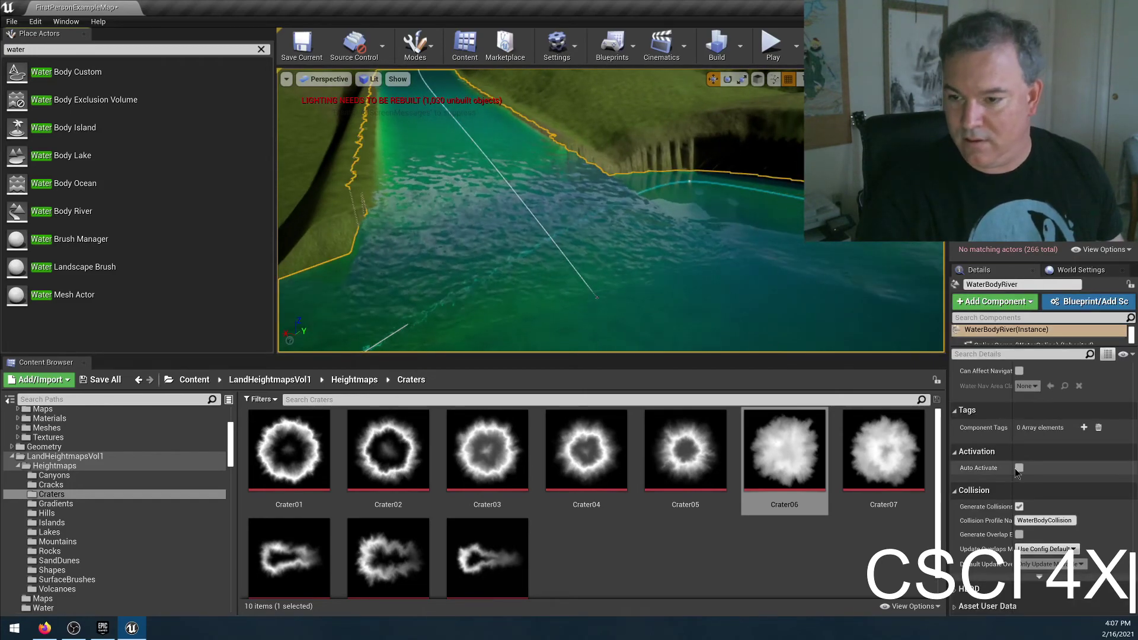
pyautogui.scroll(-10, 1012, 482)
pyautogui.scroll(-10, 1012, 480)
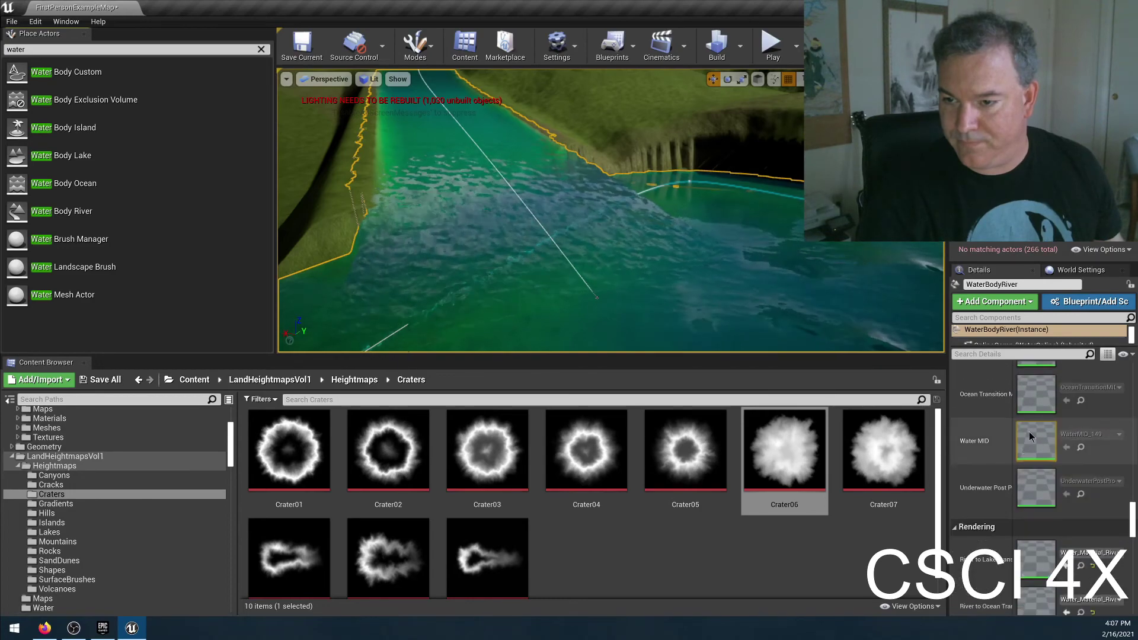
pyautogui.scroll(5, 1027, 465)
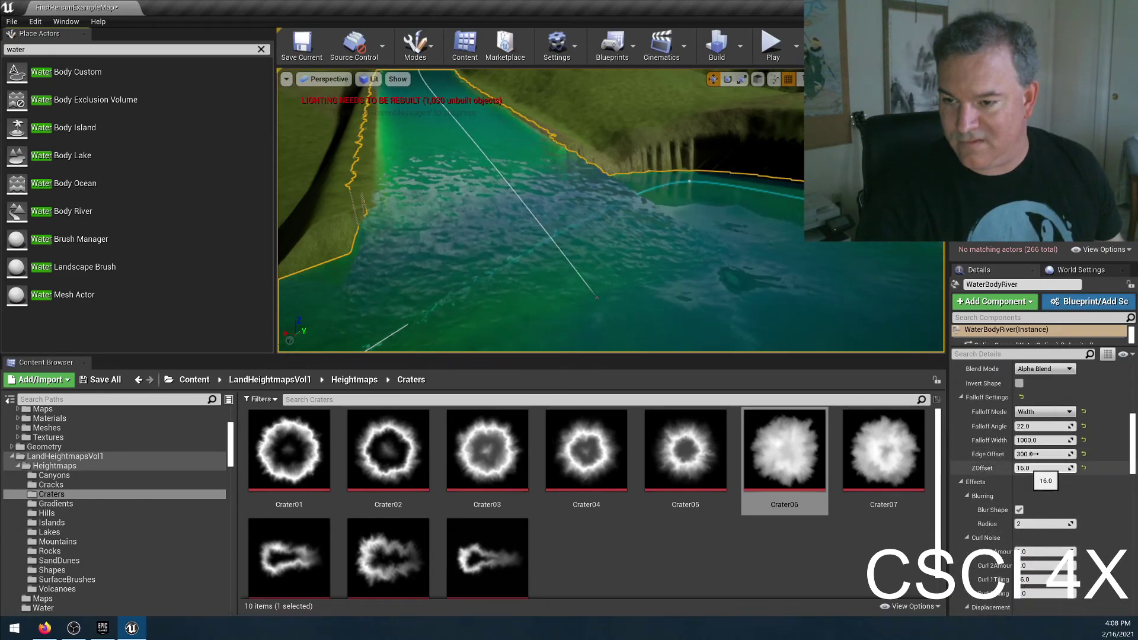
pyautogui.scroll(5, 1032, 460)
pyautogui.scroll(-1, 1041, 469)
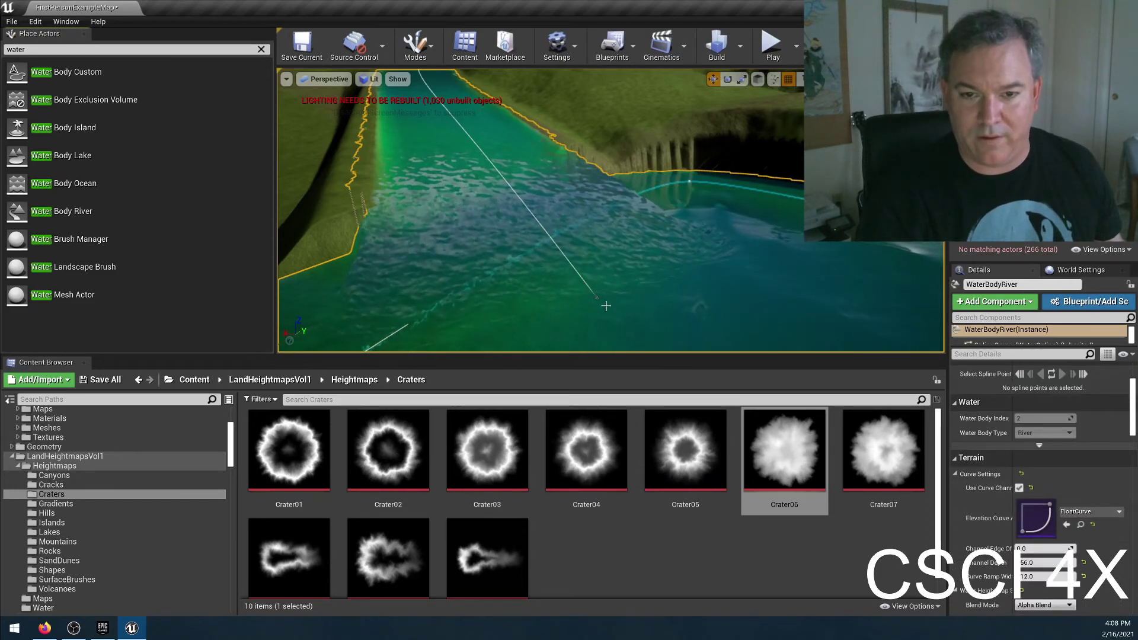
# Step: Select the river's end spline point, lower it towards the lake surface, and deselect the river
pyautogui.click(596, 298)
pyautogui.moveTo(604, 306); pyautogui.dragTo(554, 243)
pyautogui.moveTo(469, 286); pyautogui.dragTo(446, 274, button='right')
pyautogui.press('s')
pyautogui.moveTo(604, 245); pyautogui.dragTo(524, 229)
pyautogui.moveTo(523, 228)
pyautogui.mouseDown(button='right')
pyautogui.moveTo(557, 225)
pyautogui.moveTo(510, 243)
pyautogui.moveTo(523, 246)
pyautogui.mouseUp(button='right')
pyautogui.press('s')
pyautogui.press('w')
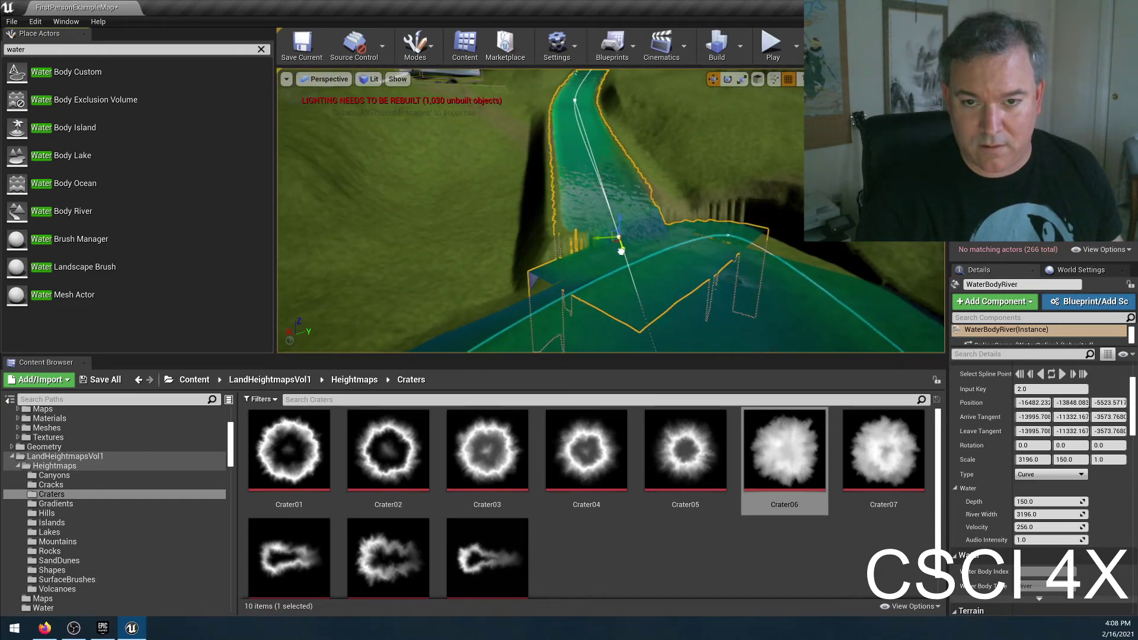
pyautogui.moveTo(619, 231); pyautogui.dragTo(618, 255)
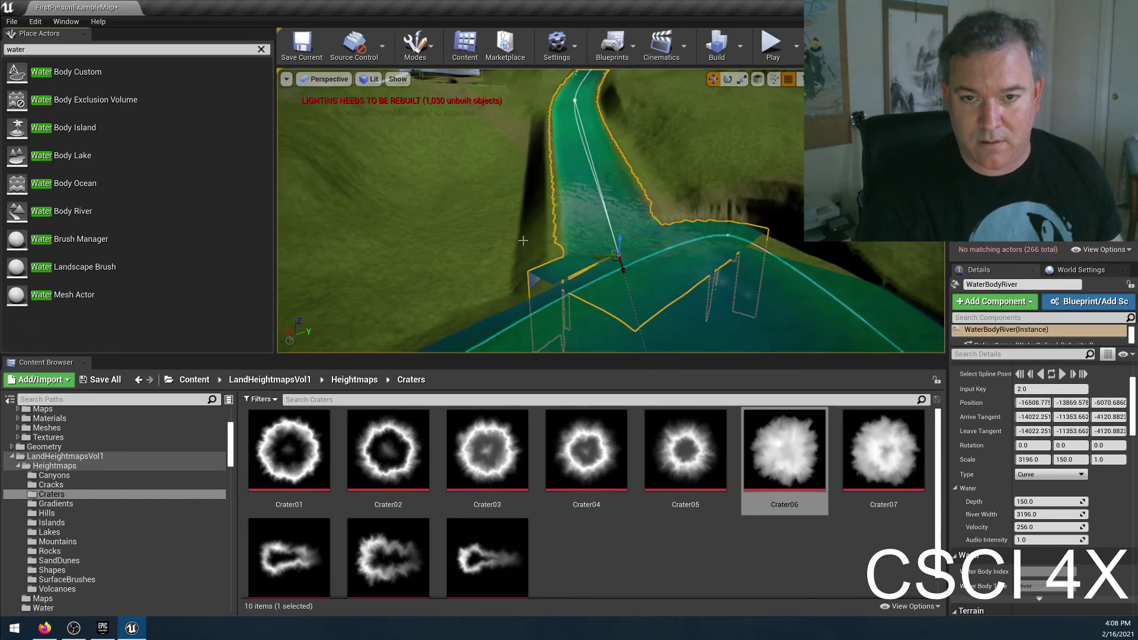
pyautogui.press('Escape')
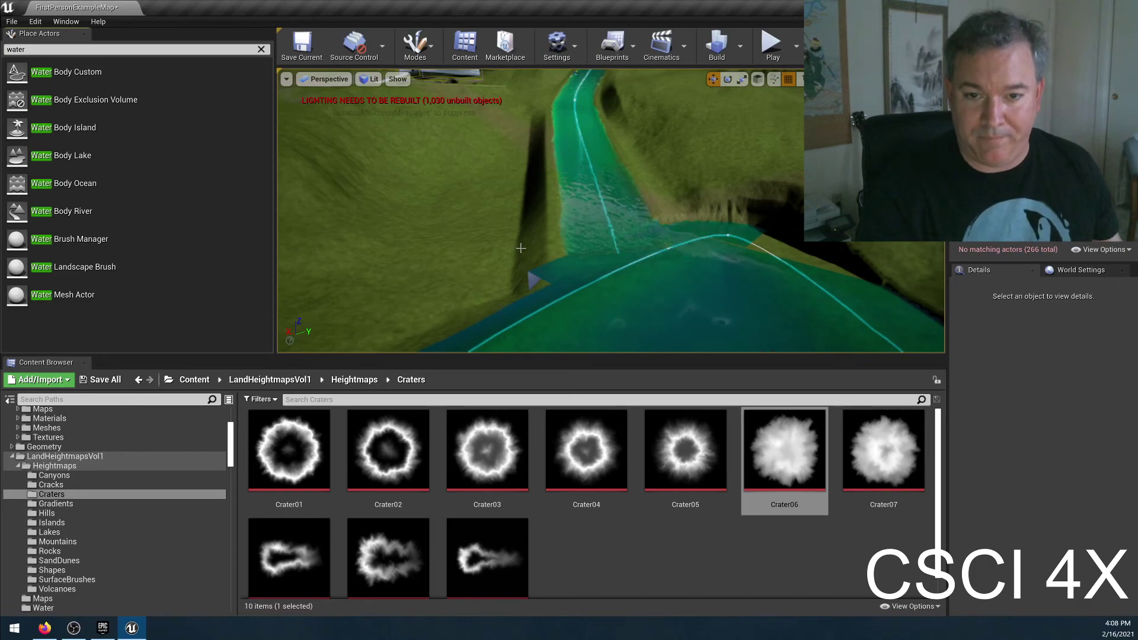
# Step: Return to Landscape mode, select Hill03 in the Hills heightmap folder, and activate the Sculpt tool
pyautogui.moveTo(579, 236); pyautogui.dragTo(735, 240, button='right')
pyautogui.moveTo(454, 246); pyautogui.dragTo(418, 255, button='right')
pyautogui.click(431, 50)
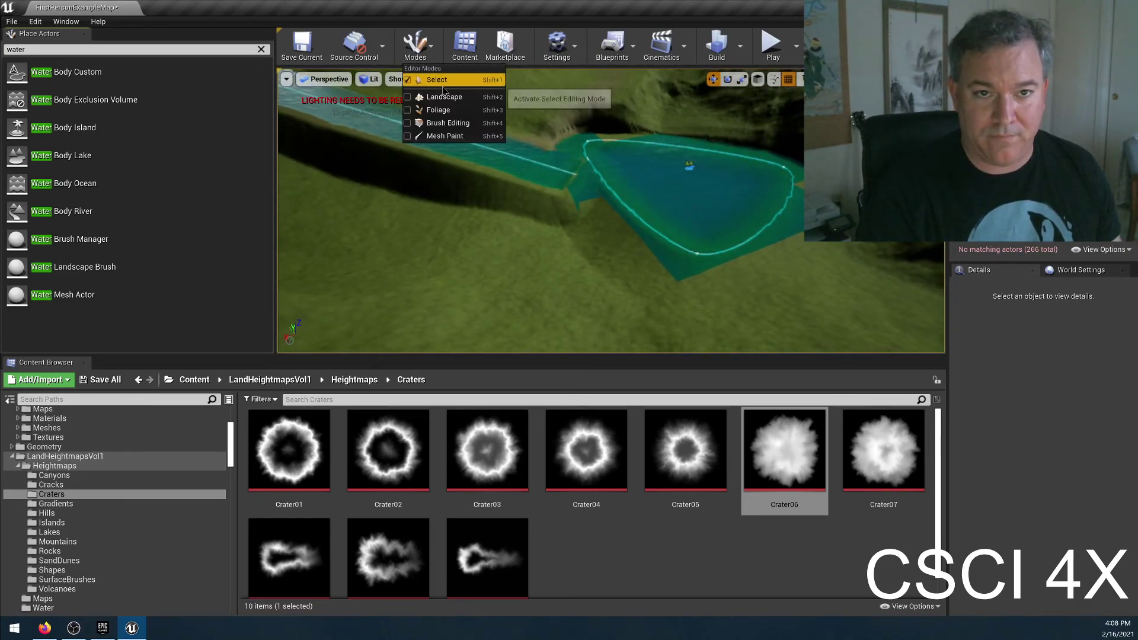
pyautogui.click(442, 97)
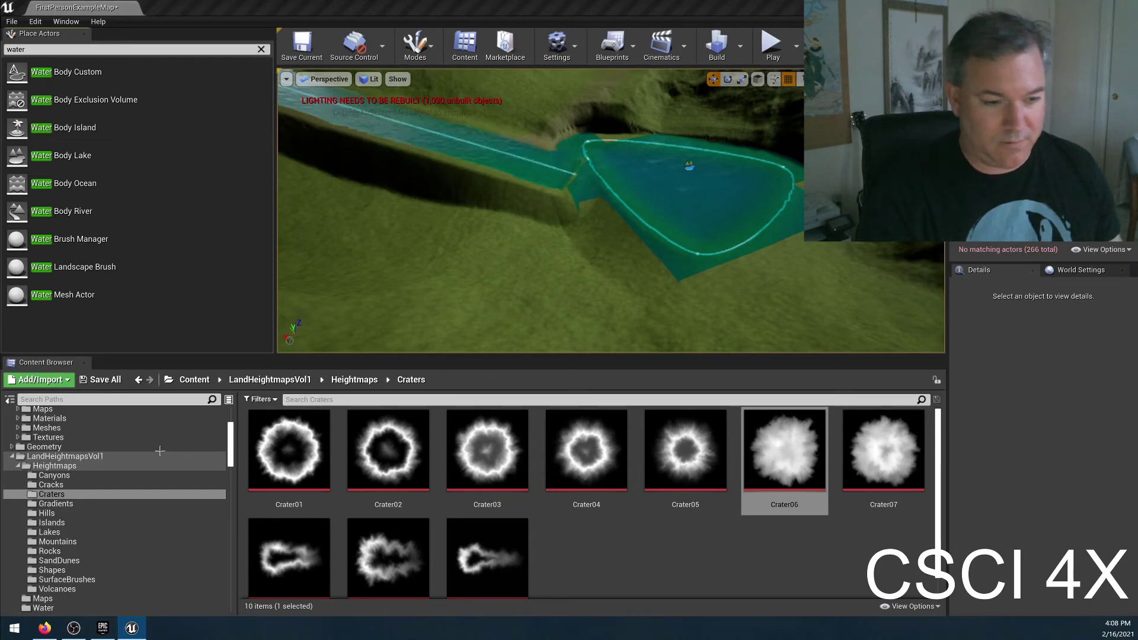
pyautogui.hotkey('shift', '2')
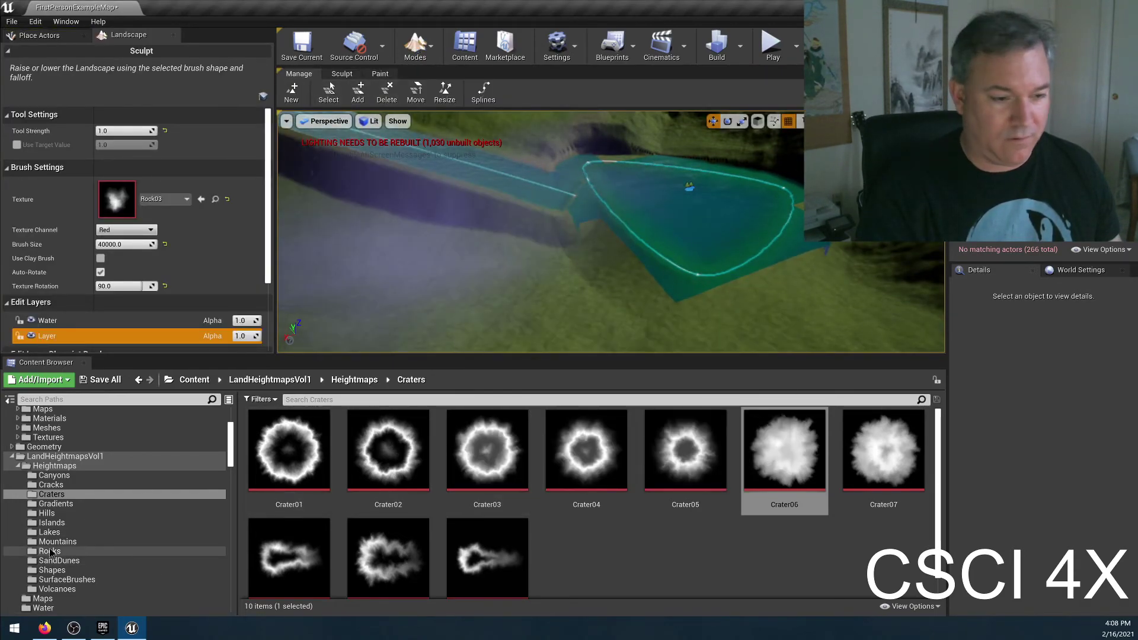
pyautogui.click(51, 514)
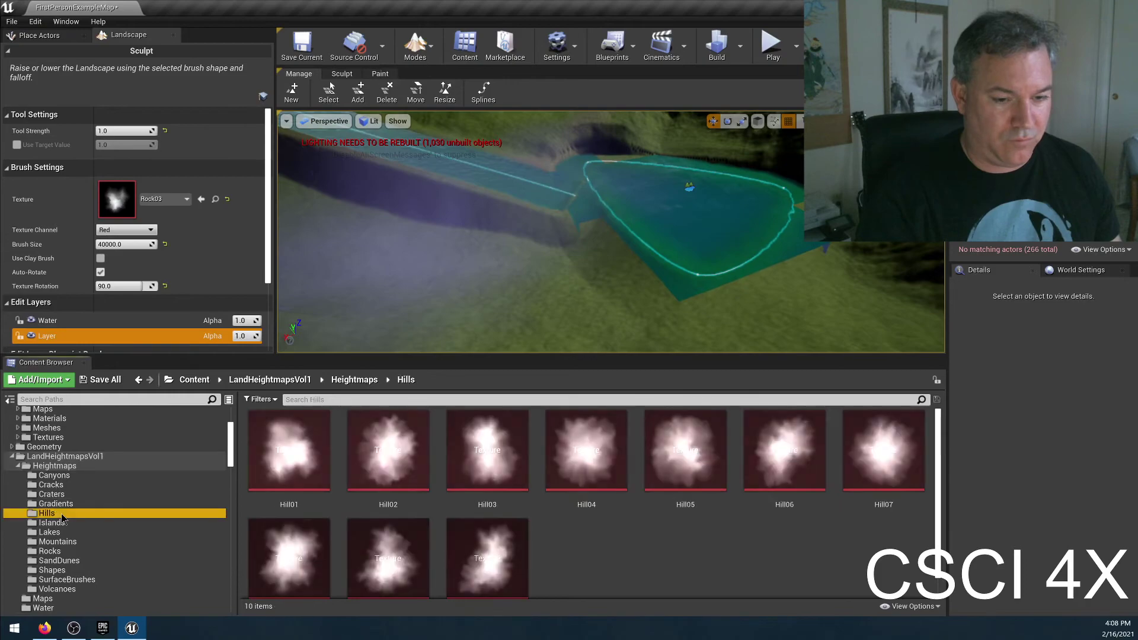
pyautogui.moveTo(475, 475); pyautogui.dragTo(501, 453)
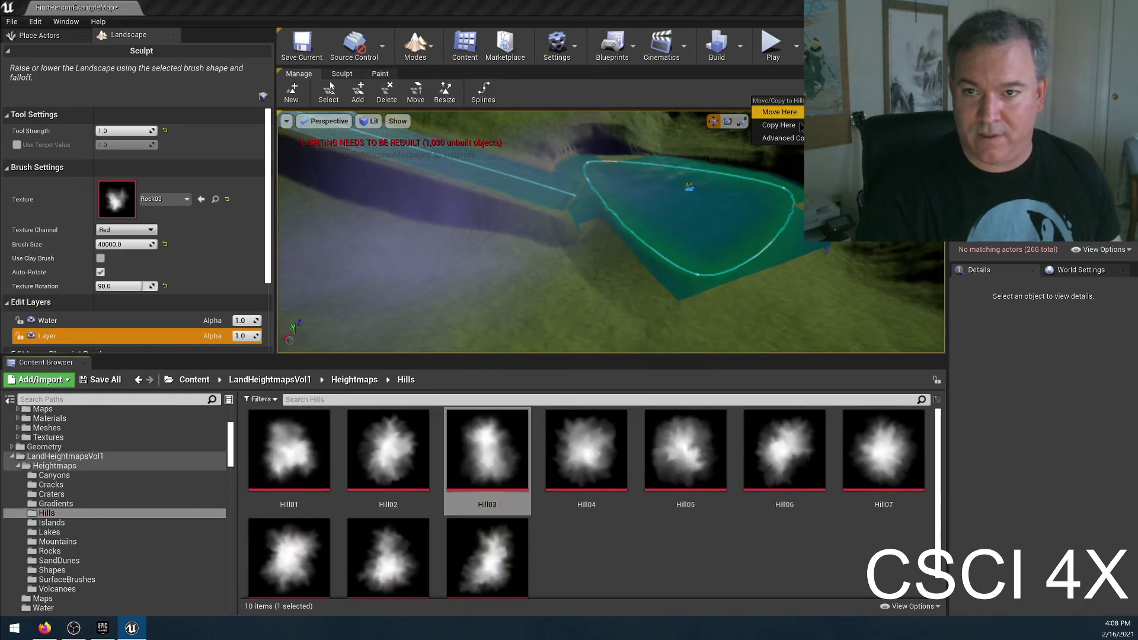
pyautogui.click(688, 86)
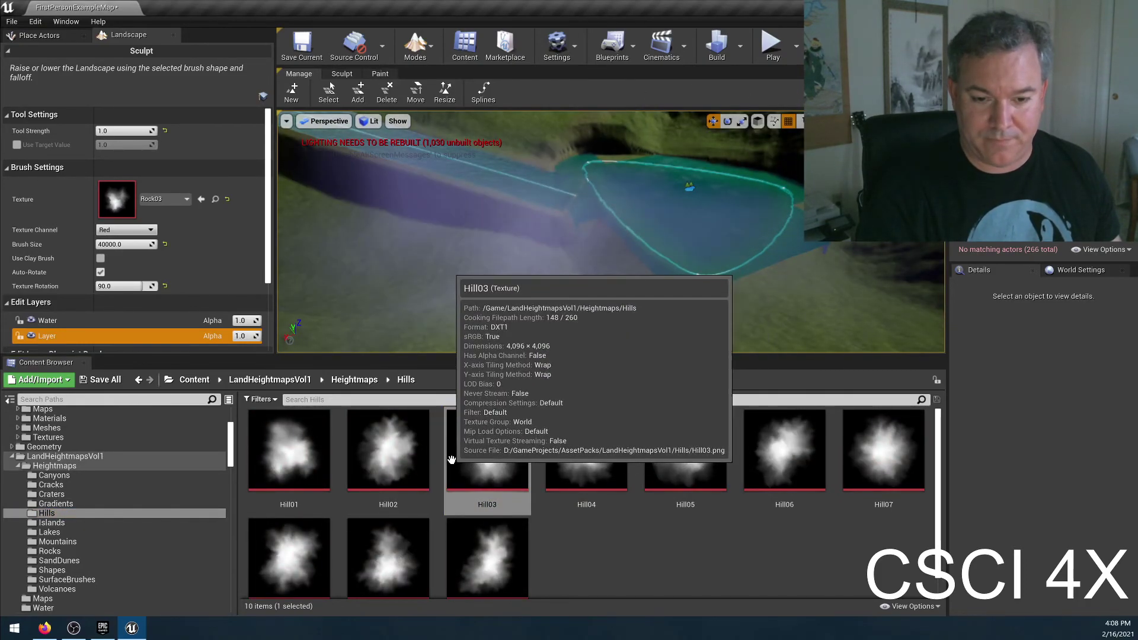
pyautogui.click(342, 74)
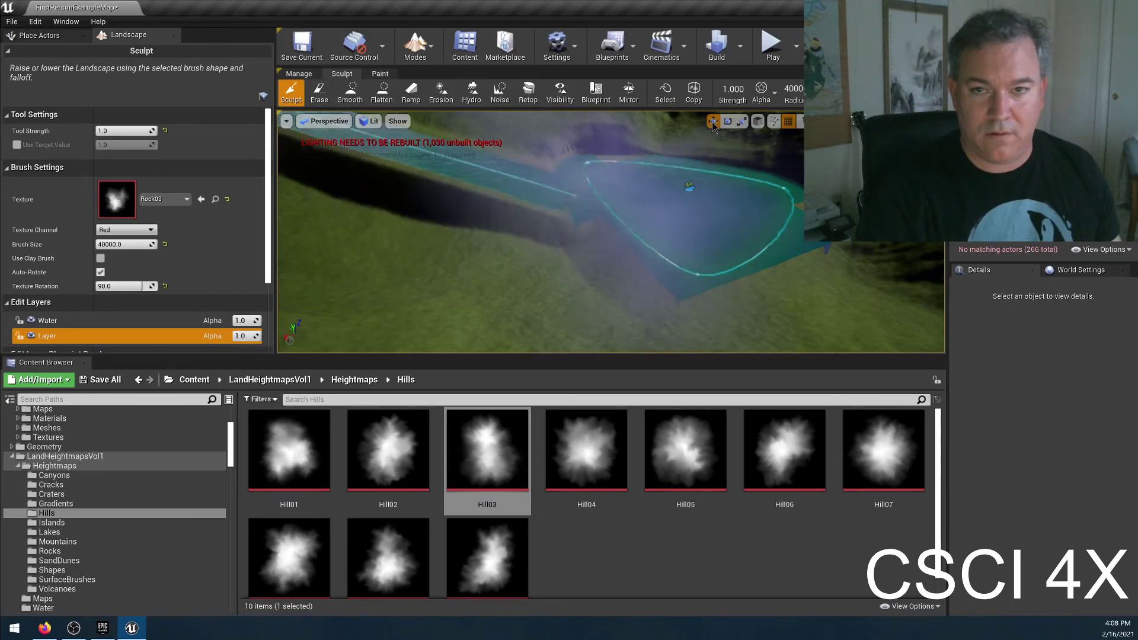
# Step: Set the brush size to 4000, try one sculpt stroke on the bank beside the lake, and undo it
pyautogui.click(782, 92)
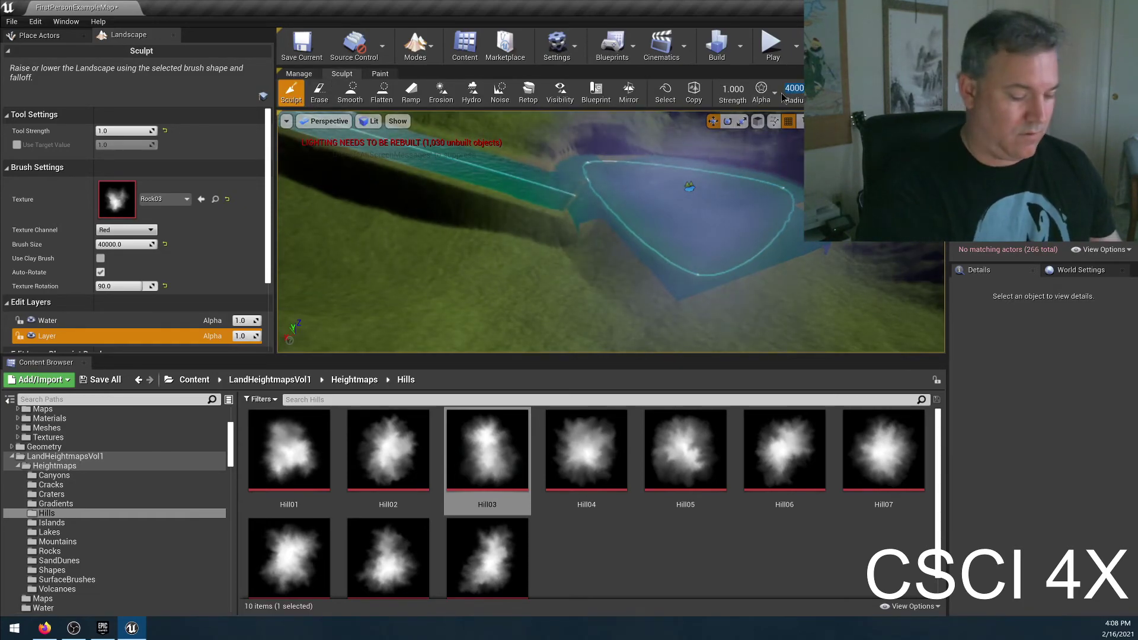
pyautogui.write('4000')
pyautogui.press('Return')
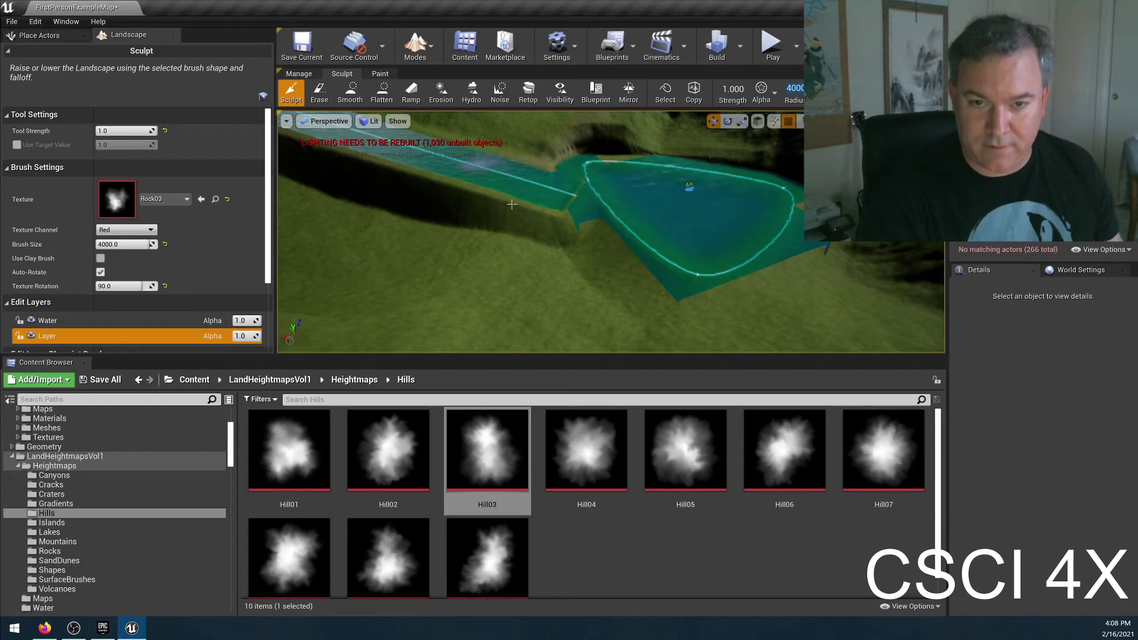
pyautogui.click(552, 267)
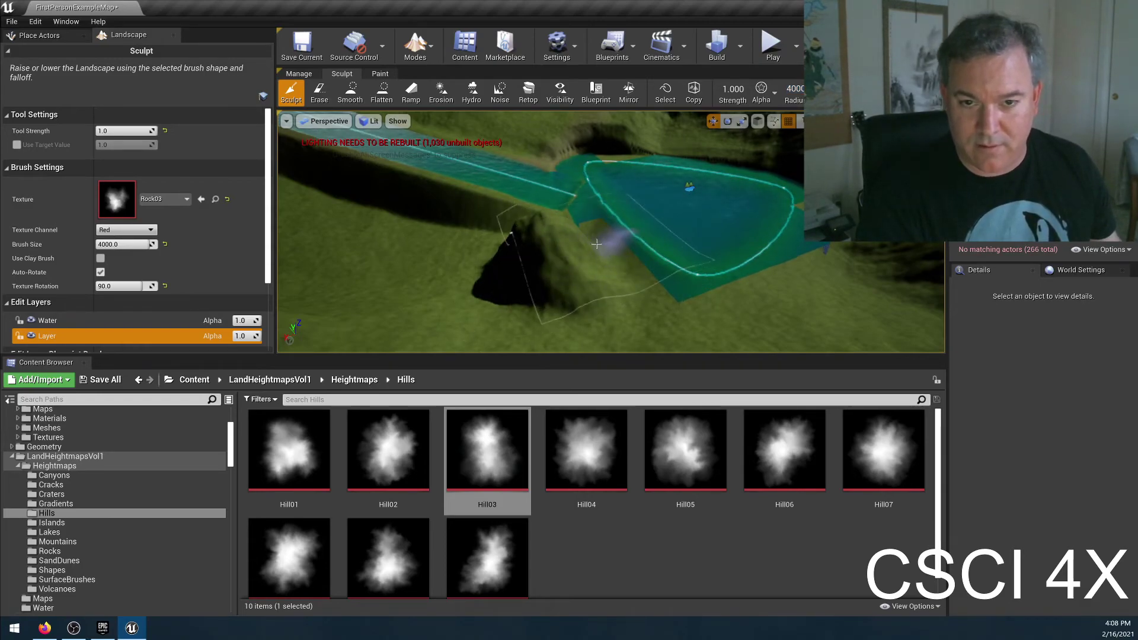
pyautogui.hotkey('ctrl', 'z')
# Step: Sculpt raised terrain along the riverbank where the river meets the lake, and undo the last two strokes
pyautogui.moveTo(314, 175)
pyautogui.mouseDown()
pyautogui.moveTo(491, 248)
pyautogui.moveTo(612, 261)
pyautogui.mouseUp()
pyautogui.moveTo(756, 230); pyautogui.dragTo(546, 219, button='right')
pyautogui.moveTo(563, 226); pyautogui.dragTo(806, 311)
pyautogui.moveTo(806, 311); pyautogui.dragTo(913, 329, button='right')
pyautogui.moveTo(426, 219); pyautogui.dragTo(525, 278)
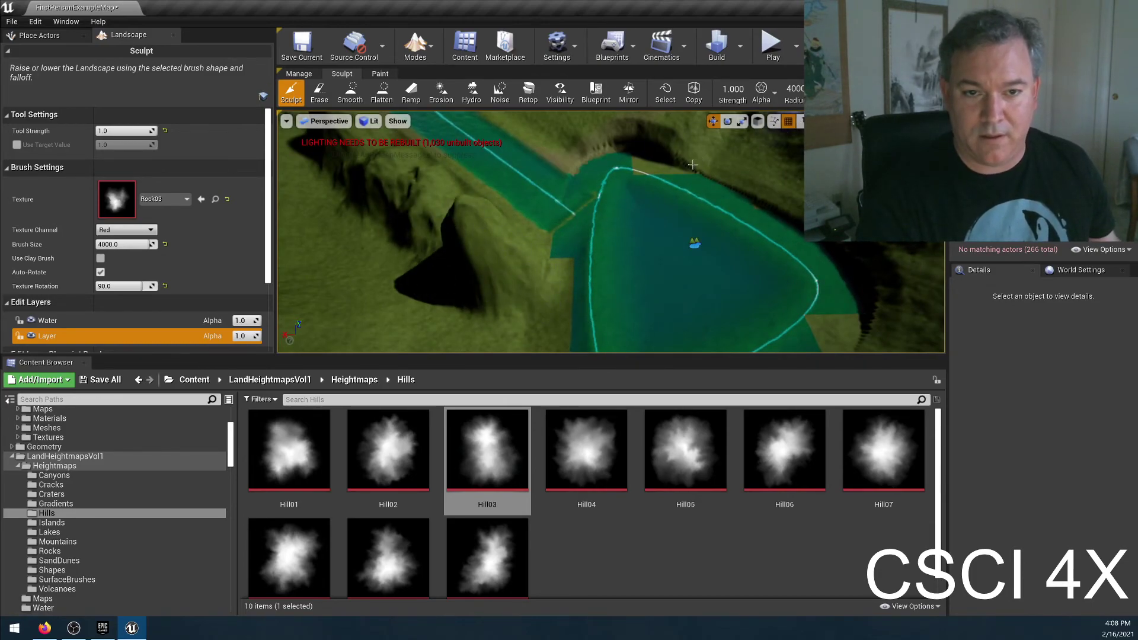
pyautogui.hotkey('ctrl', 'z')
# Step: Undo the last sculpt stroke, then sculpt the riverbank beside the lake at a tool strength of 0.3
pyautogui.hotkey('ctrl', 'z')
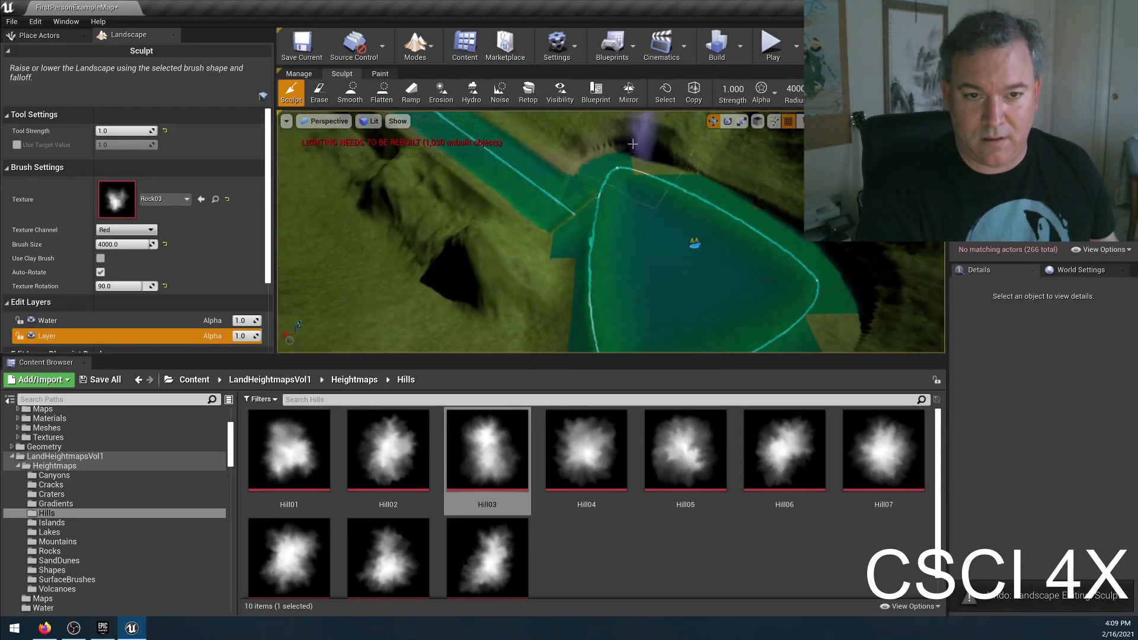
pyautogui.hotkey('ctrl', 'z')
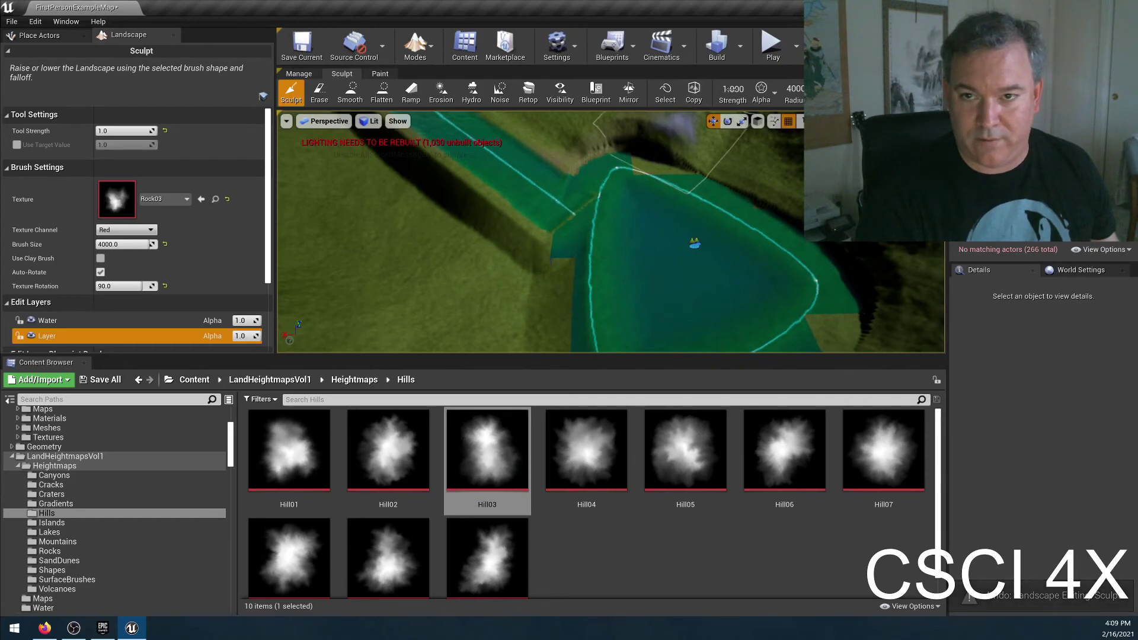
pyautogui.click(733, 89)
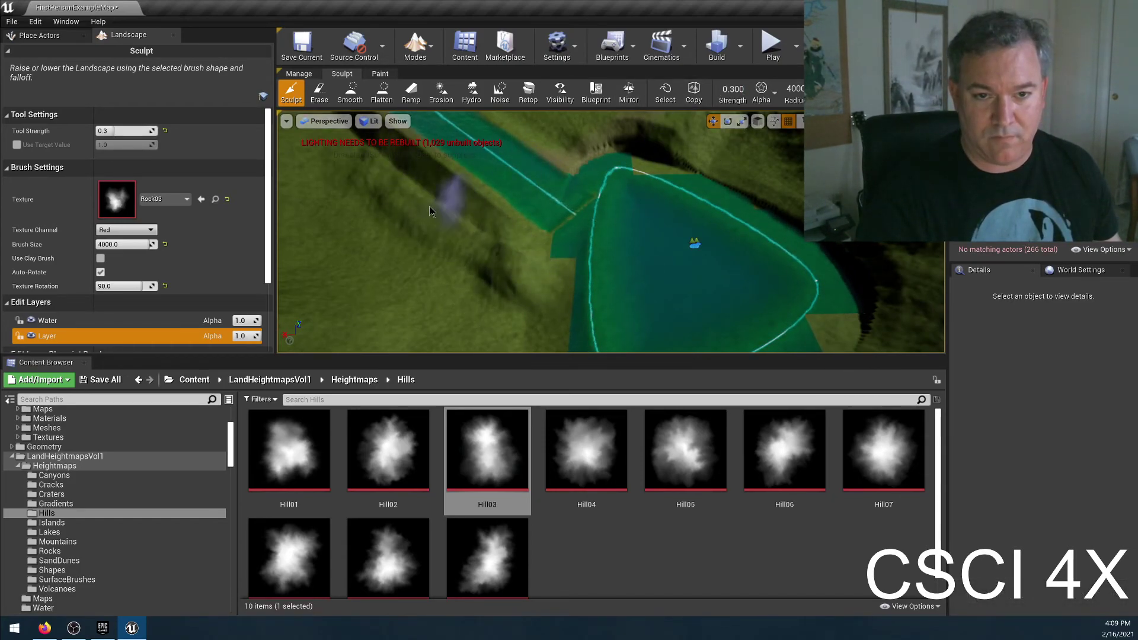
pyautogui.moveTo(362, 170); pyautogui.dragTo(445, 154, button='right')
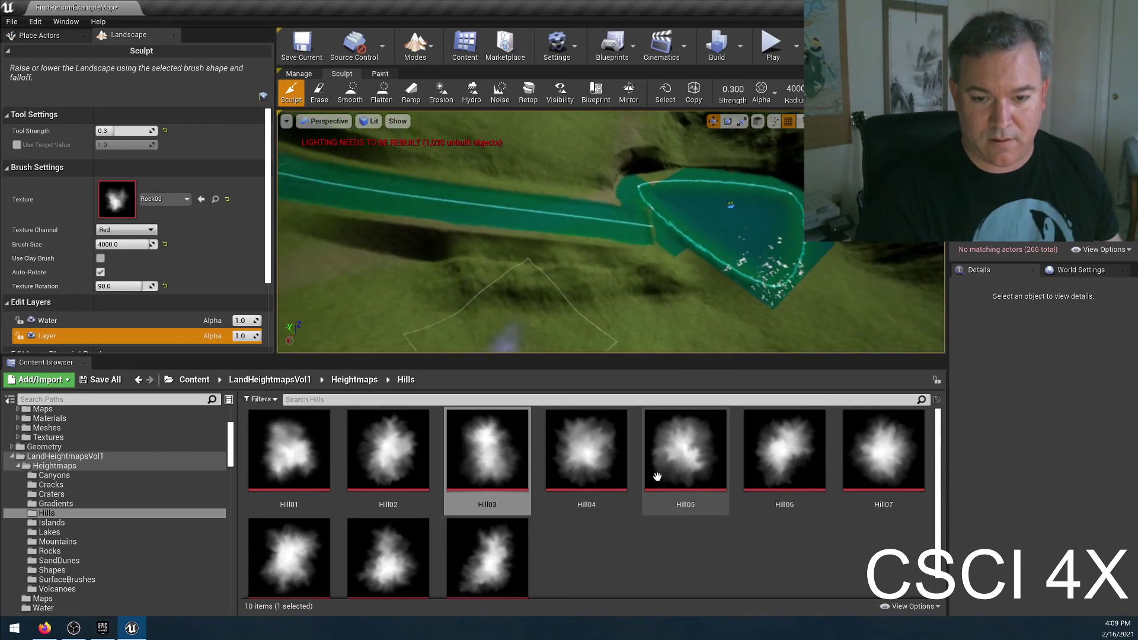
# Step: Select Hill04 in the Hills folder and sculpt rugged banks along both sides of the river towards the lake
pyautogui.click(587, 450)
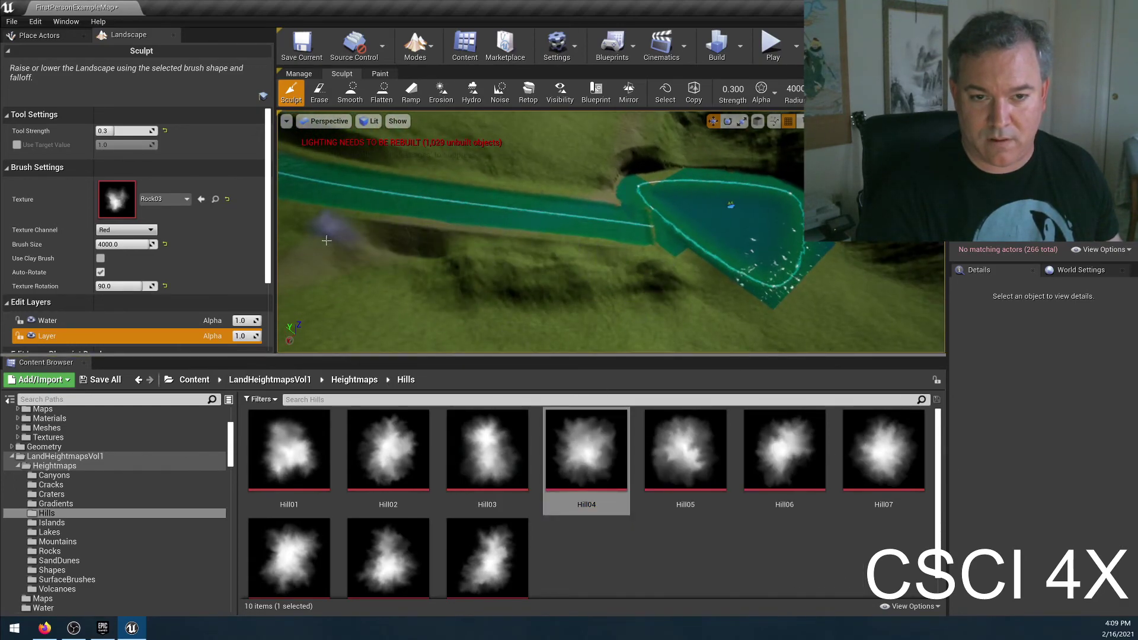
pyautogui.moveTo(391, 275)
pyautogui.mouseDown(button='right')
pyautogui.moveTo(341, 281)
pyautogui.moveTo(338, 246)
pyautogui.mouseUp(button='right')
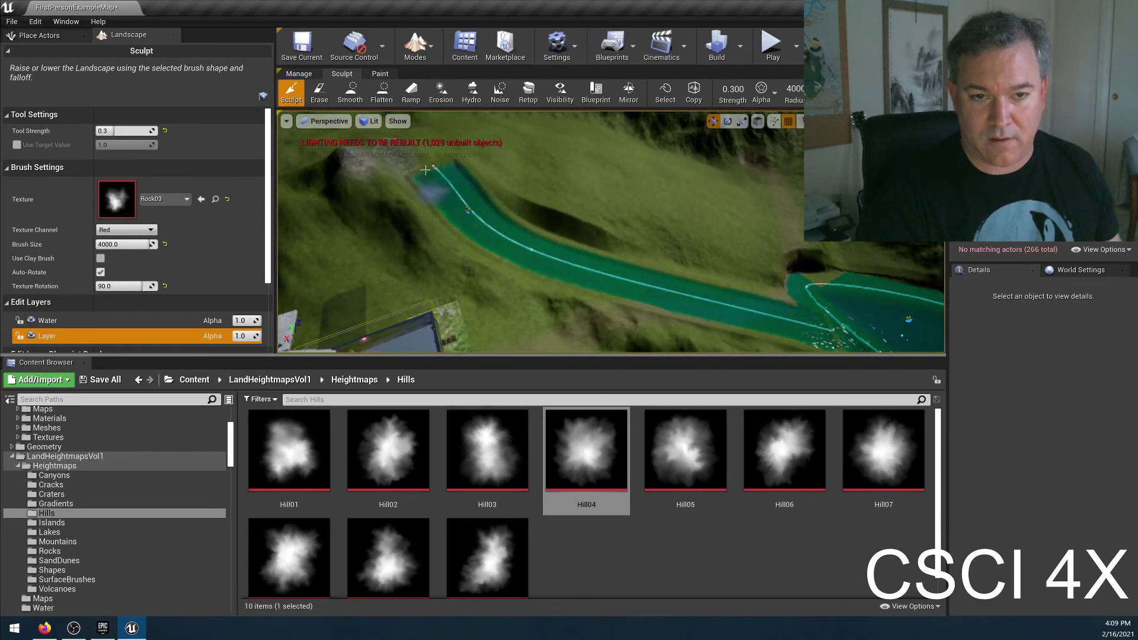
pyautogui.moveTo(512, 184)
pyautogui.mouseDown()
pyautogui.moveTo(595, 206)
pyautogui.moveTo(575, 221)
pyautogui.moveTo(626, 225)
pyautogui.moveTo(531, 205)
pyautogui.mouseUp()
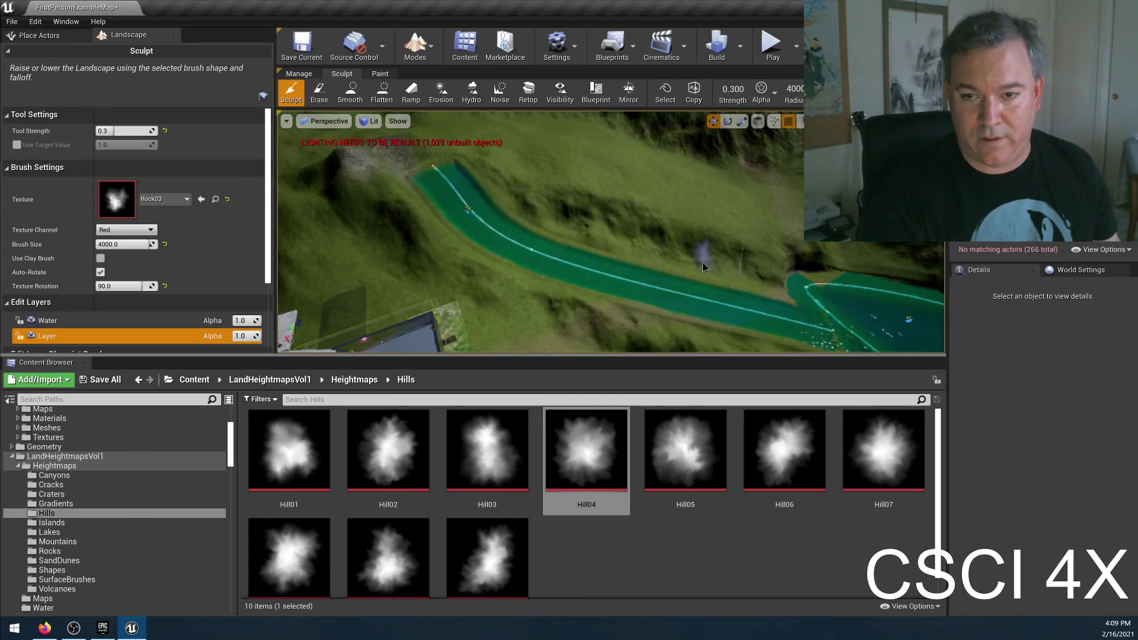
pyautogui.moveTo(734, 276); pyautogui.dragTo(785, 264)
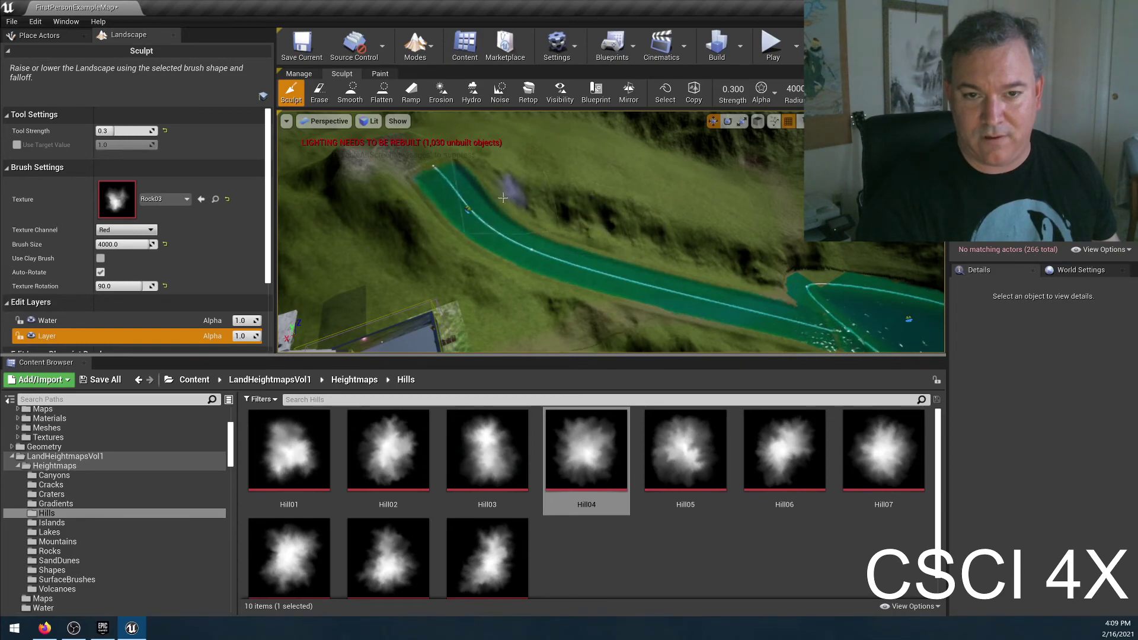
pyautogui.moveTo(581, 232); pyautogui.dragTo(692, 357, button='right')
# Step: Select Hill05 in the Hills folder, try a sculpt stroke on the bank beside the river bend, and undo it
pyautogui.click(685, 451)
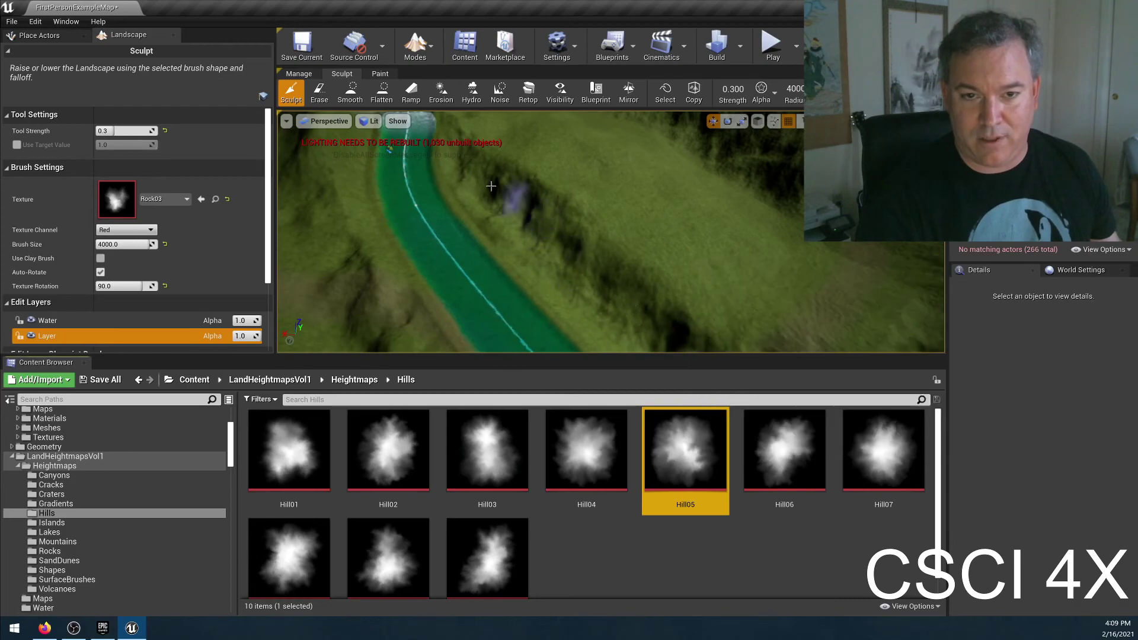
pyautogui.moveTo(536, 254); pyautogui.dragTo(492, 243, button='right')
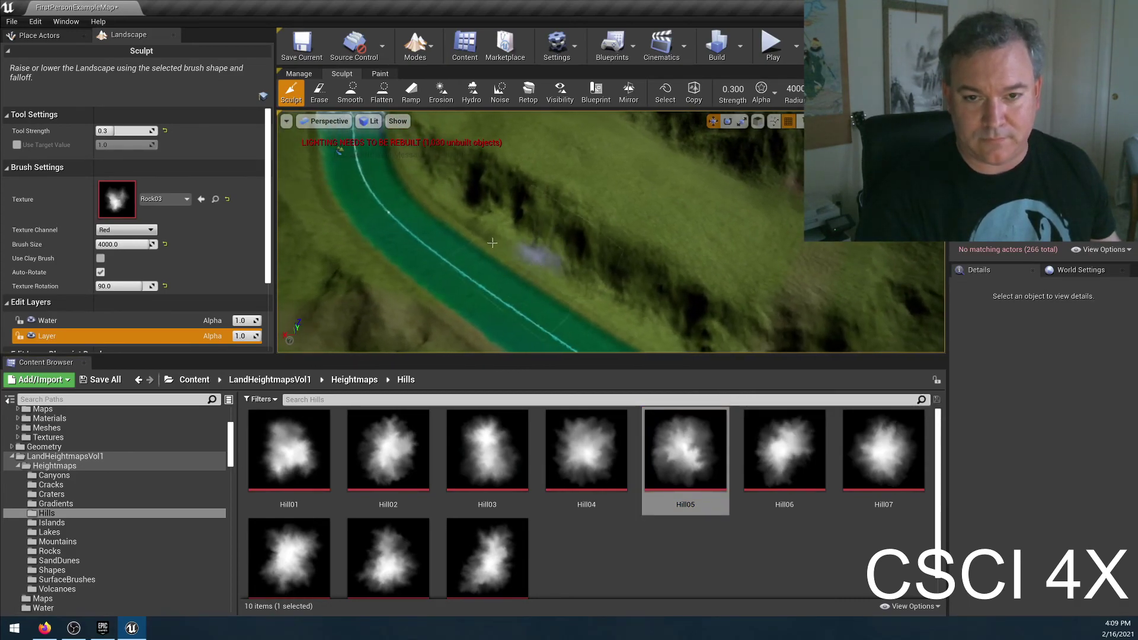
pyautogui.hotkey('ctrl', 'z')
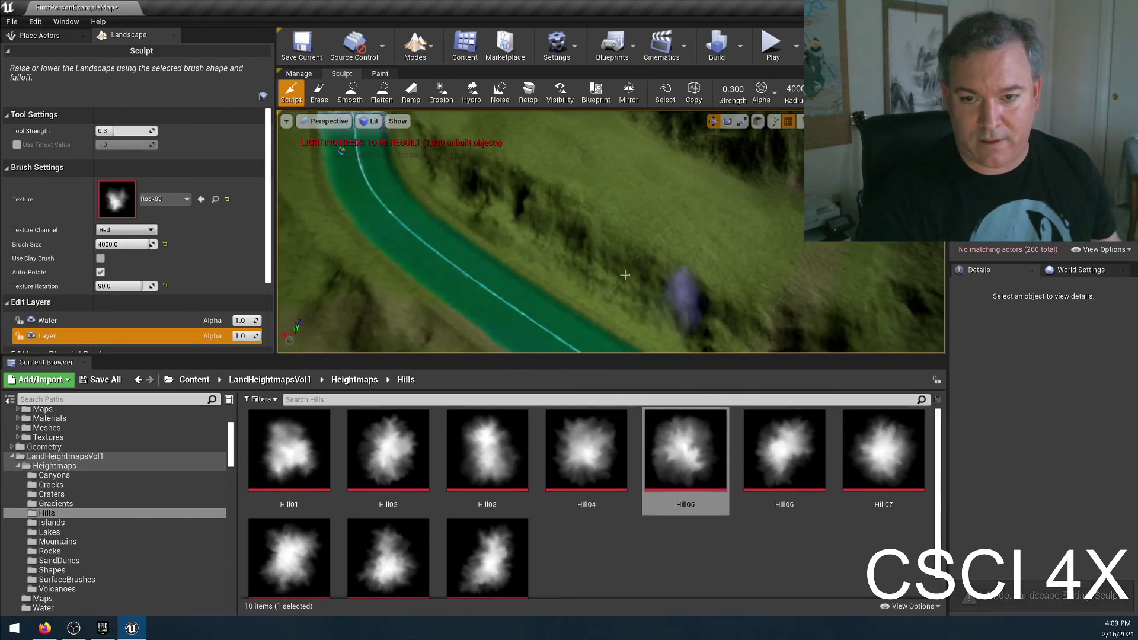
# Step: Sculpt the slope along the river bend and continue the rugged bank to the terrain behind the lake
pyautogui.moveTo(534, 206); pyautogui.dragTo(626, 219, button='right')
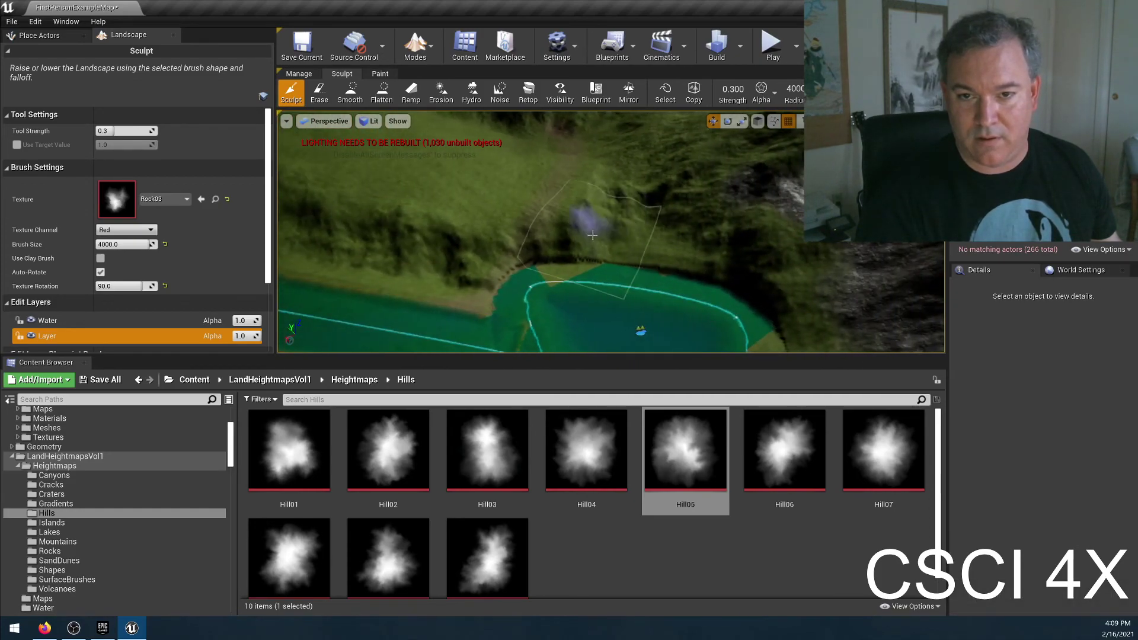
pyautogui.moveTo(366, 242); pyautogui.dragTo(285, 238, button='right')
pyautogui.moveTo(617, 288); pyautogui.dragTo(625, 285, button='right')
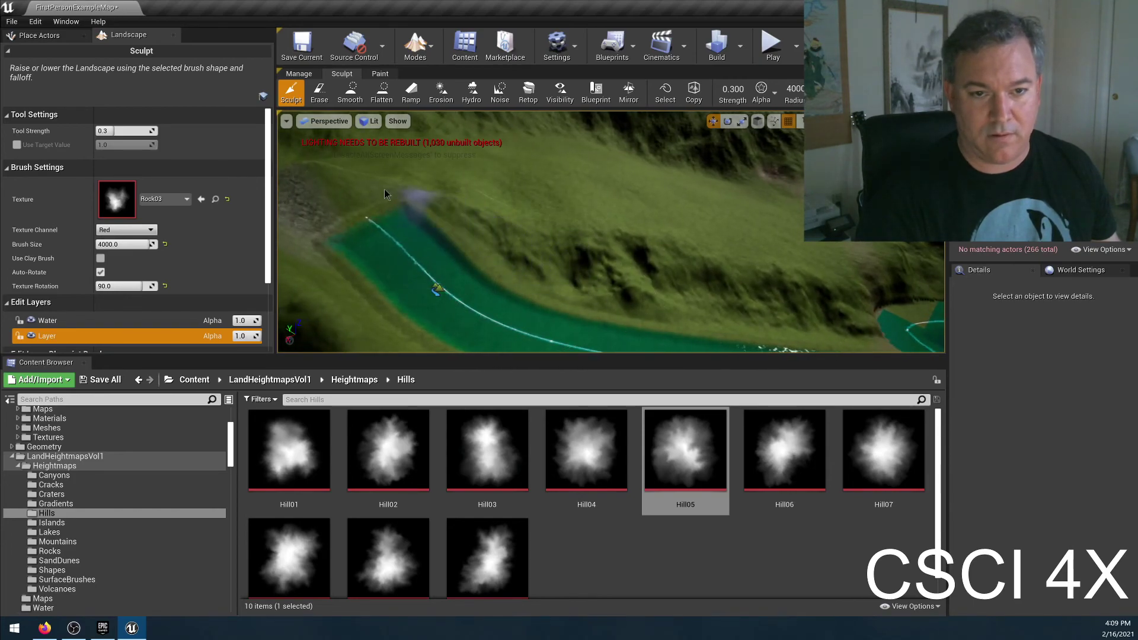
# Step: Sculpt the bank around the river's upper end near the rocky slope
pyautogui.moveTo(435, 198)
pyautogui.mouseDown()
pyautogui.moveTo(323, 168)
pyautogui.moveTo(335, 190)
pyautogui.moveTo(382, 187)
pyautogui.mouseUp()
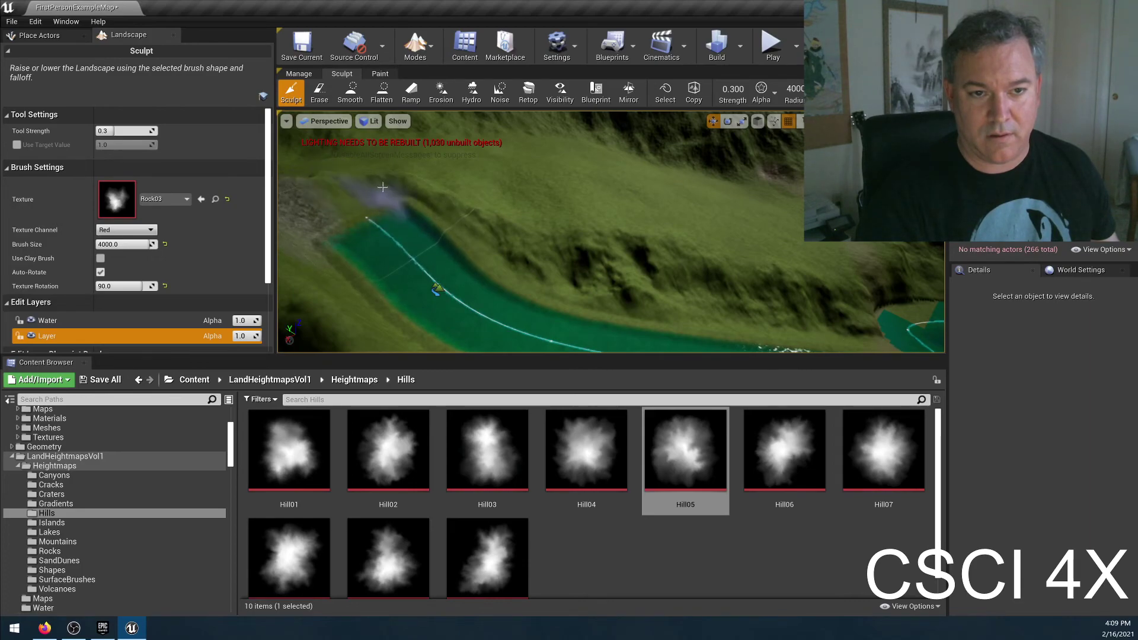
pyautogui.moveTo(460, 214)
pyautogui.mouseDown()
pyautogui.moveTo(454, 228)
pyautogui.moveTo(488, 234)
pyautogui.moveTo(457, 215)
pyautogui.mouseUp()
pyautogui.moveTo(457, 215); pyautogui.dragTo(306, 204, button='right')
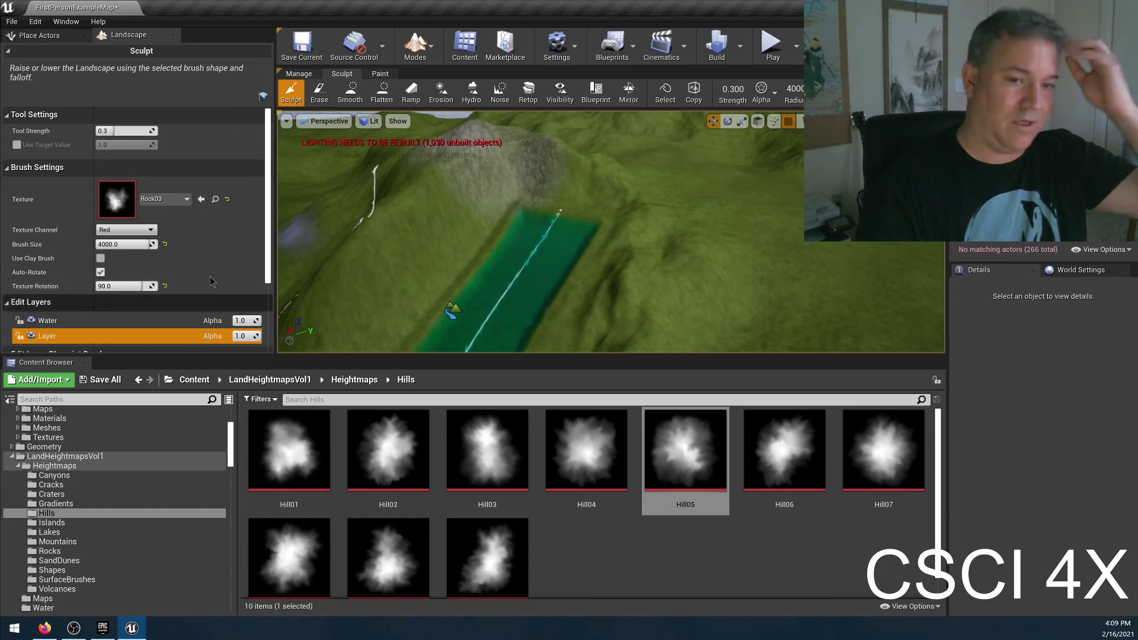
pyautogui.moveTo(395, 279); pyautogui.dragTo(486, 297, button='right')
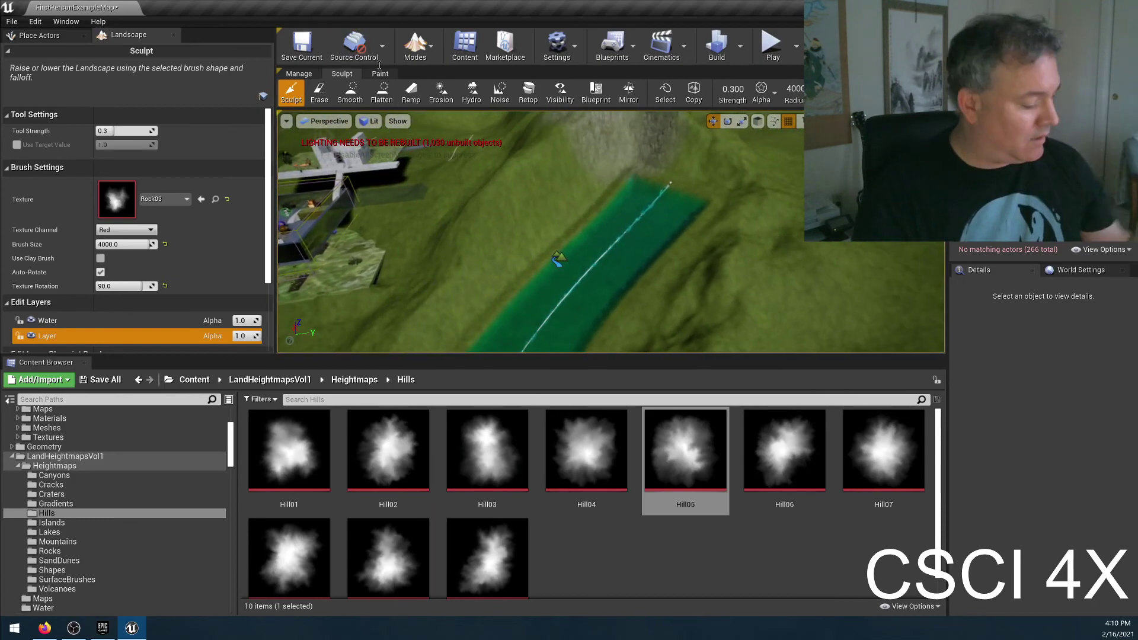
# Step: Switch to Select mode, select the river, and slightly lower its end spline point at the lake
pyautogui.hotkey('shift', '1')
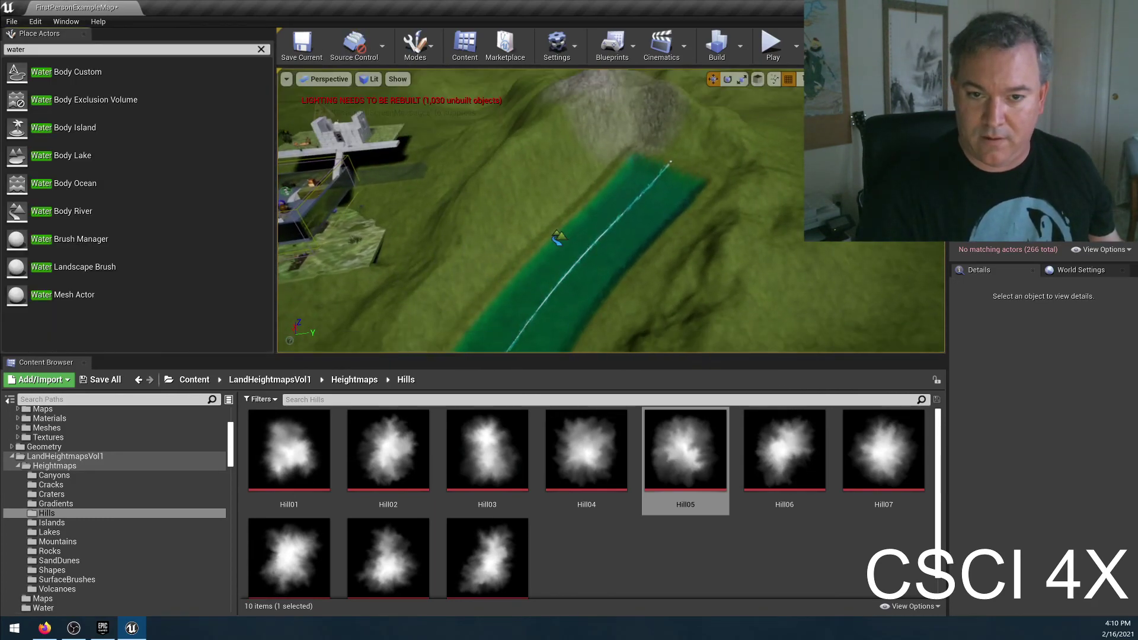
pyautogui.click(667, 177)
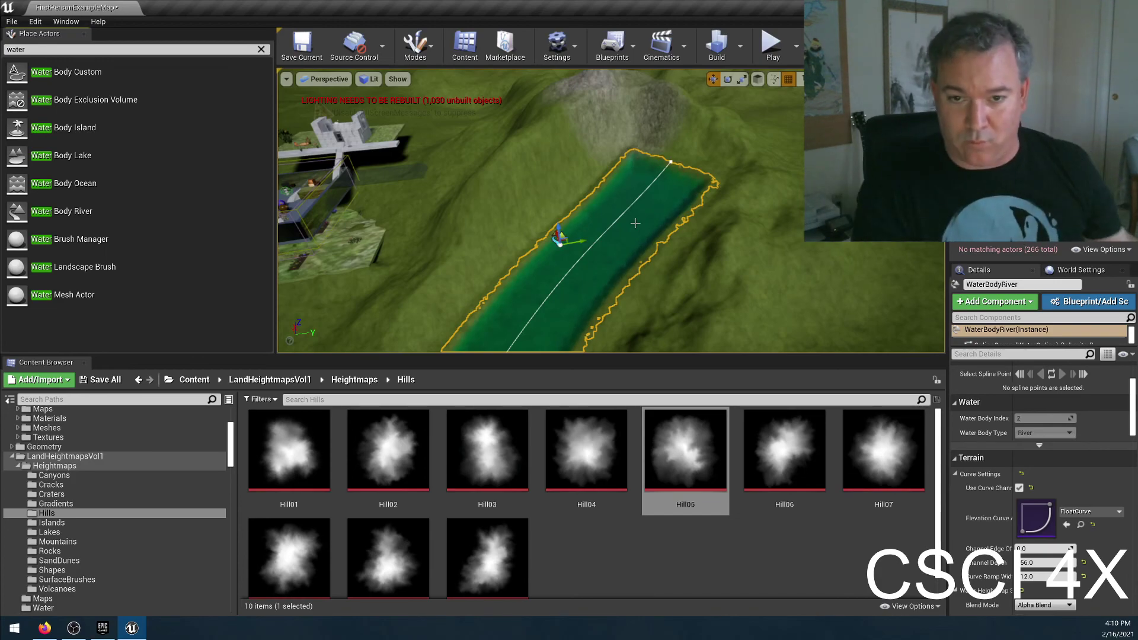
pyautogui.moveTo(509, 178); pyautogui.dragTo(290, 190, button='right')
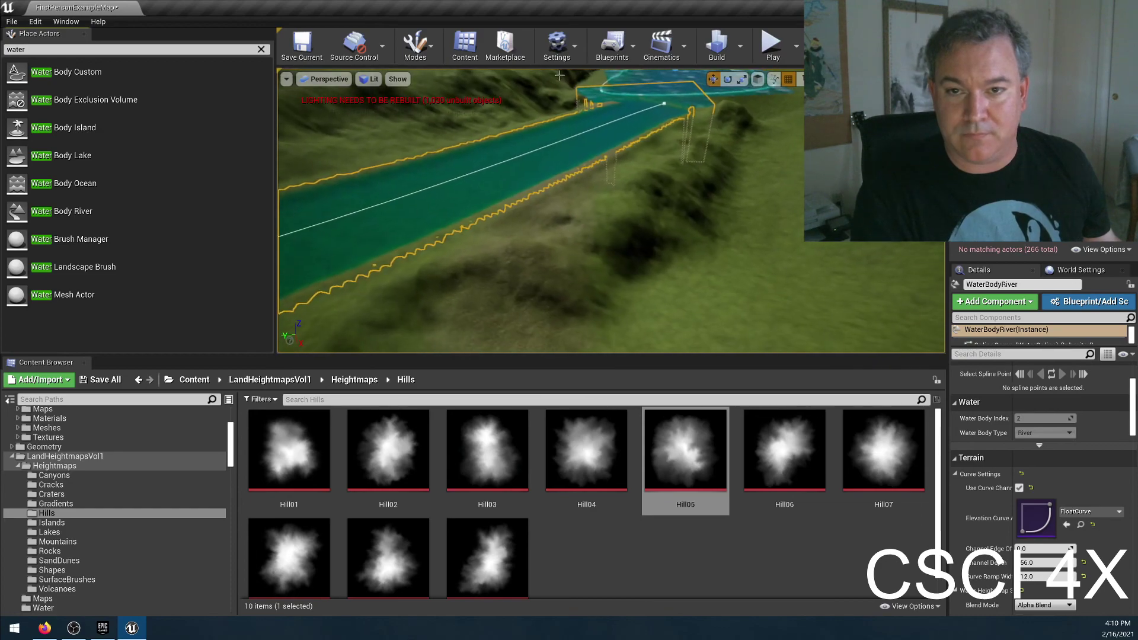
pyautogui.click(665, 103)
pyautogui.moveTo(669, 110)
pyautogui.mouseDown(button='right')
pyautogui.moveTo(706, 133)
pyautogui.moveTo(670, 125)
pyautogui.mouseUp(button='right')
# Step: Rotate the river's end spline point at the lake and undo the last change
pyautogui.press('e')
pyautogui.moveTo(596, 220); pyautogui.dragTo(574, 228)
pyautogui.moveTo(574, 227); pyautogui.dragTo(444, 261, button='right')
pyautogui.moveTo(476, 204)
pyautogui.mouseDown(button='right')
pyautogui.moveTo(454, 213)
pyautogui.moveTo(475, 204)
pyautogui.mouseUp(button='right')
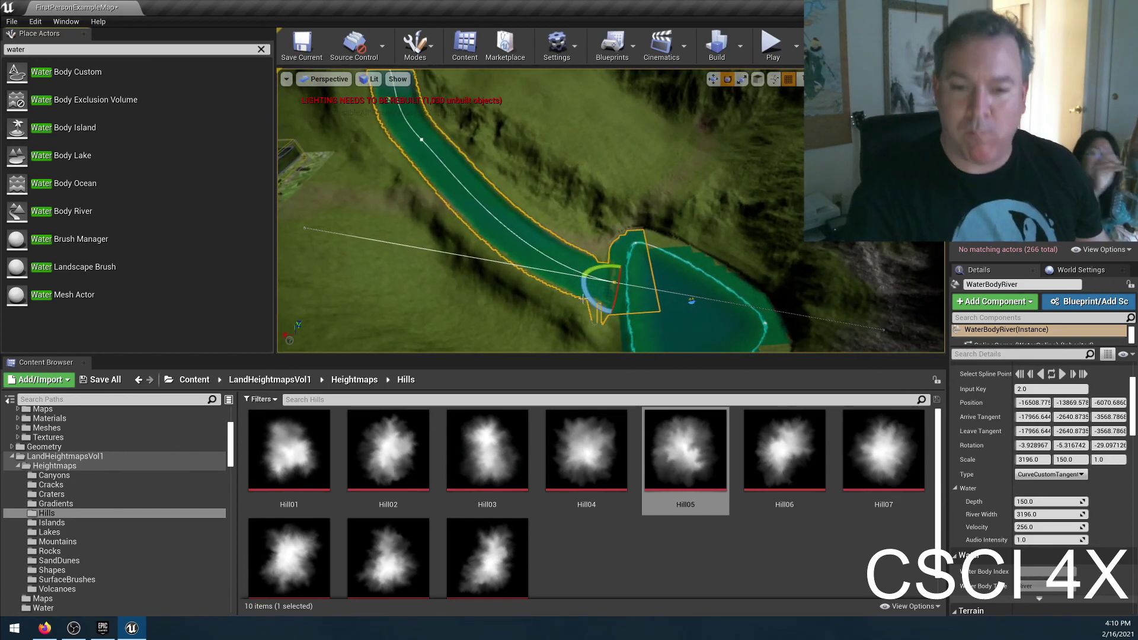
pyautogui.hotkey('ctrl', 'z')
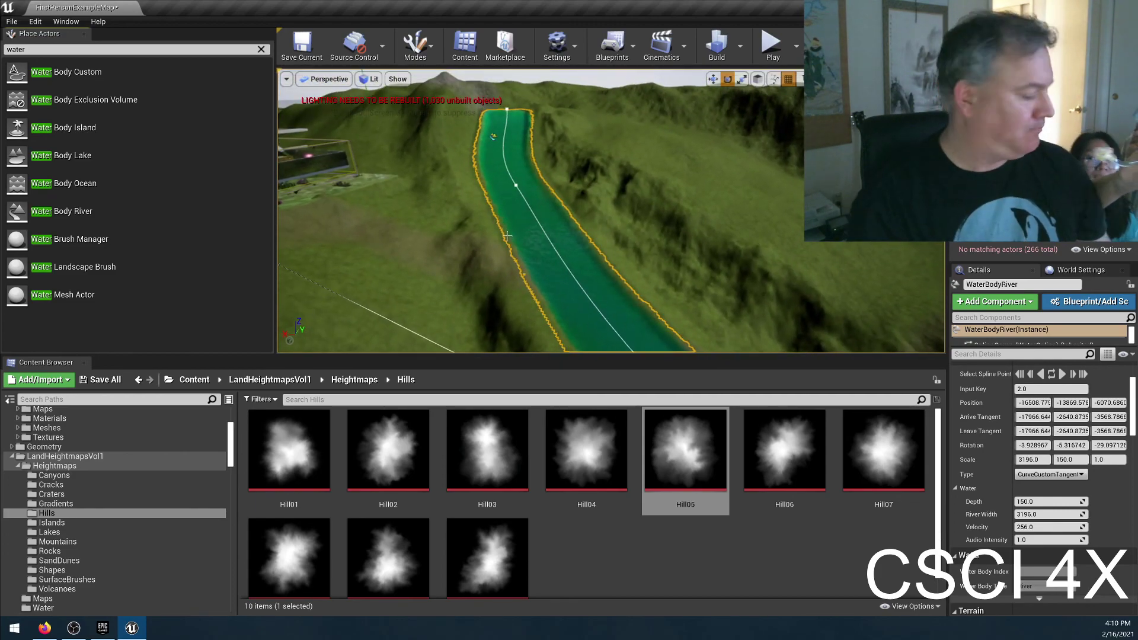
# Step: Inspect the river's upper end, deselect the river, and select the lake to examine its terrain curve settings
pyautogui.moveTo(544, 206); pyautogui.dragTo(854, 208, button='right')
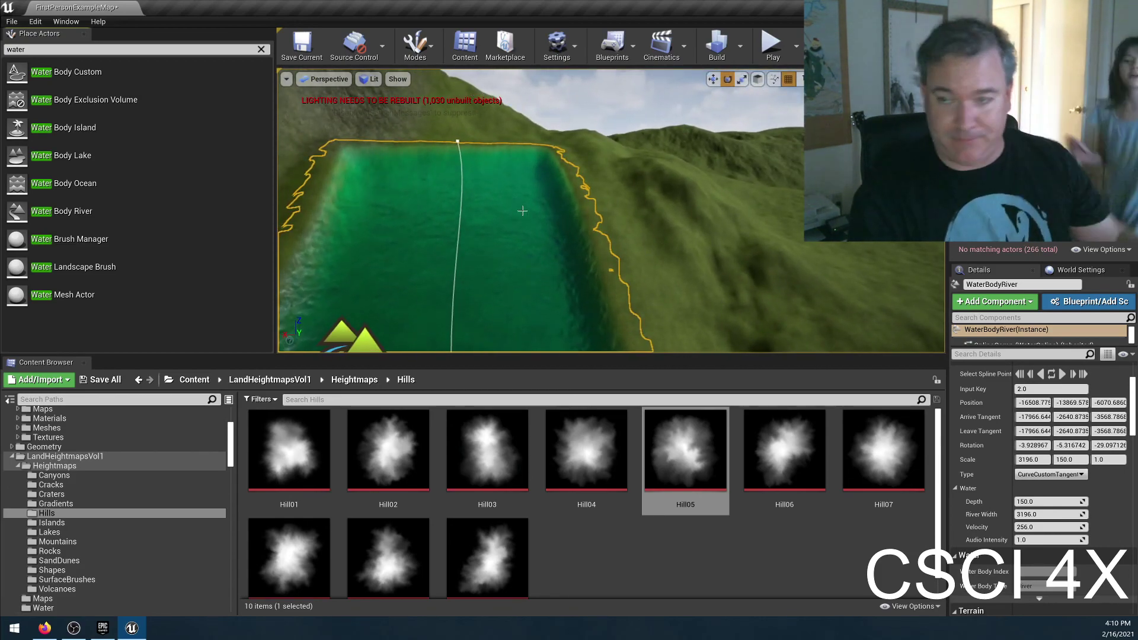
pyautogui.moveTo(443, 285); pyautogui.dragTo(668, 165, button='right')
pyautogui.press('Escape')
pyautogui.click(710, 213)
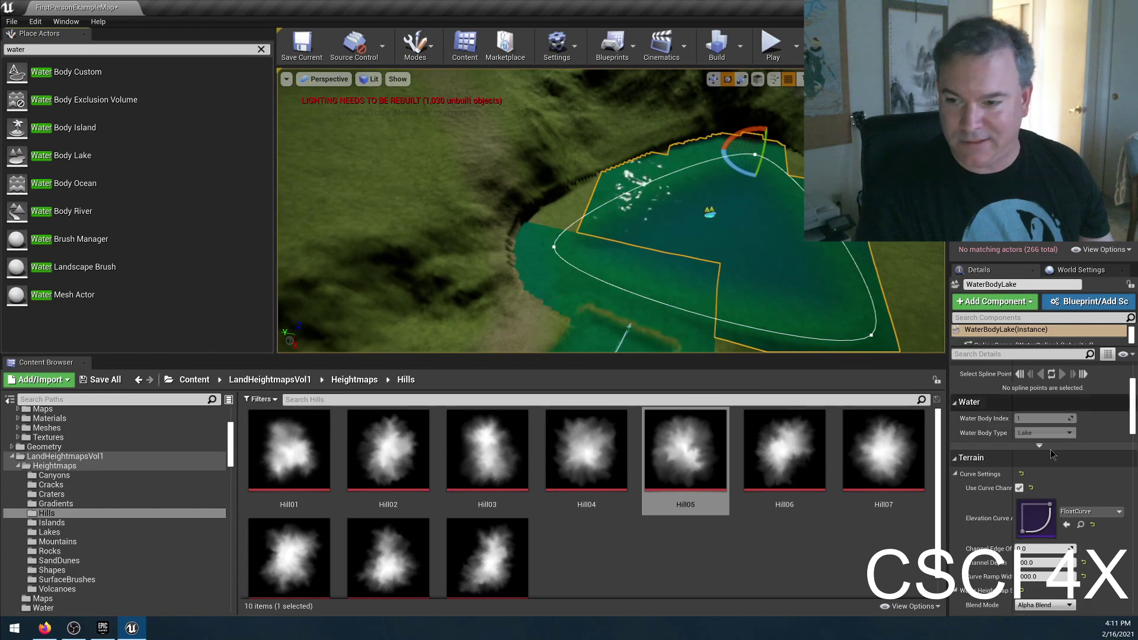
pyautogui.scroll(-3, 1035, 492)
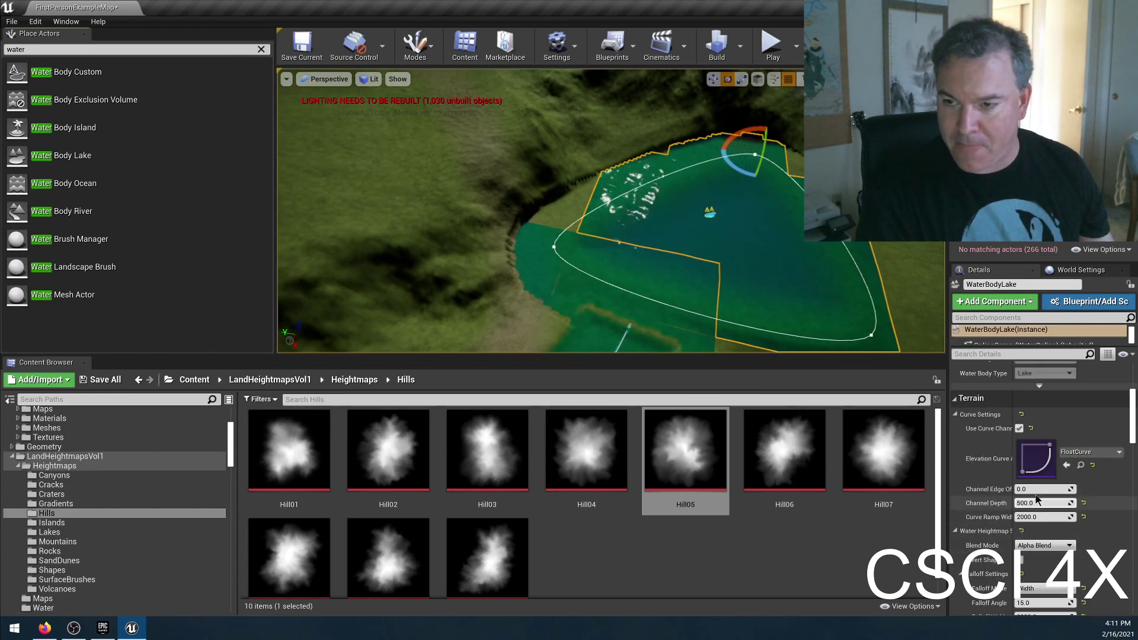
pyautogui.scroll(3, 1038, 471)
pyautogui.moveTo(668, 223); pyautogui.dragTo(898, 206, button='right')
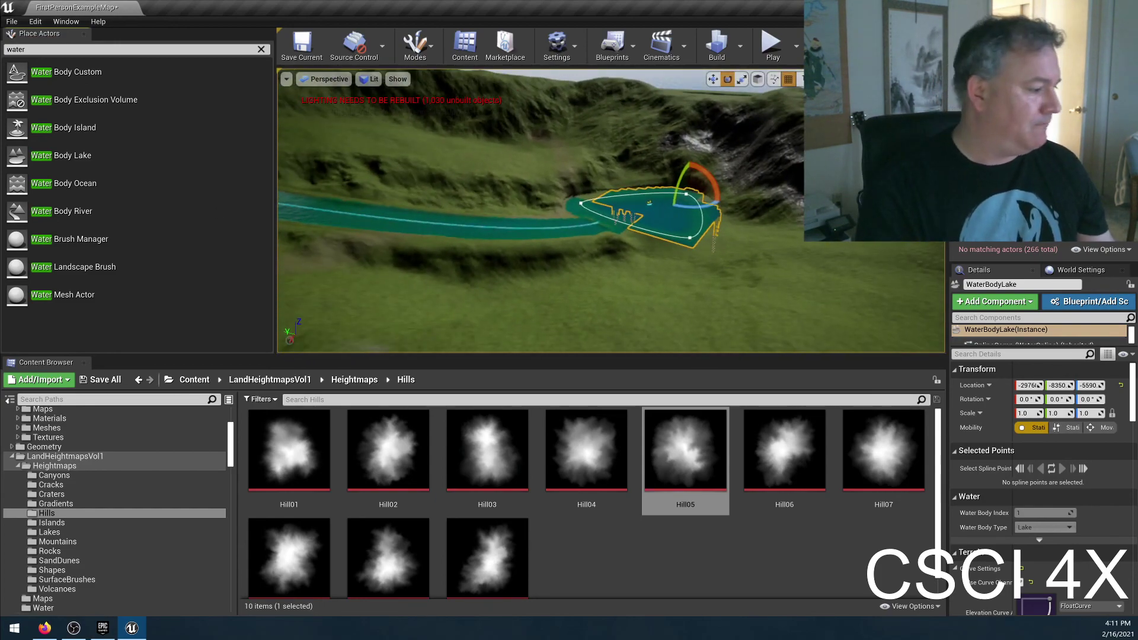